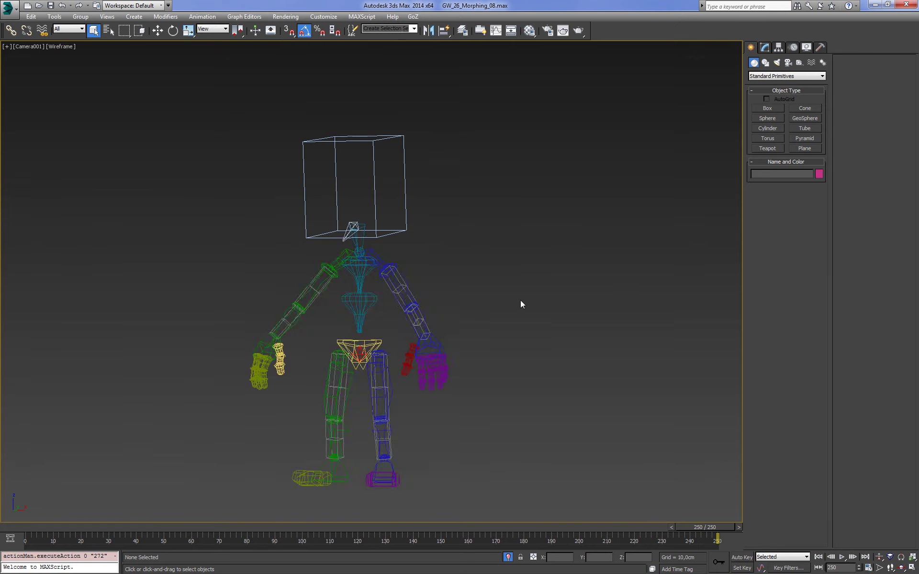
- Play and scrub the existing biped animation in the front view to review it
{"action": "key", "text": "f"}
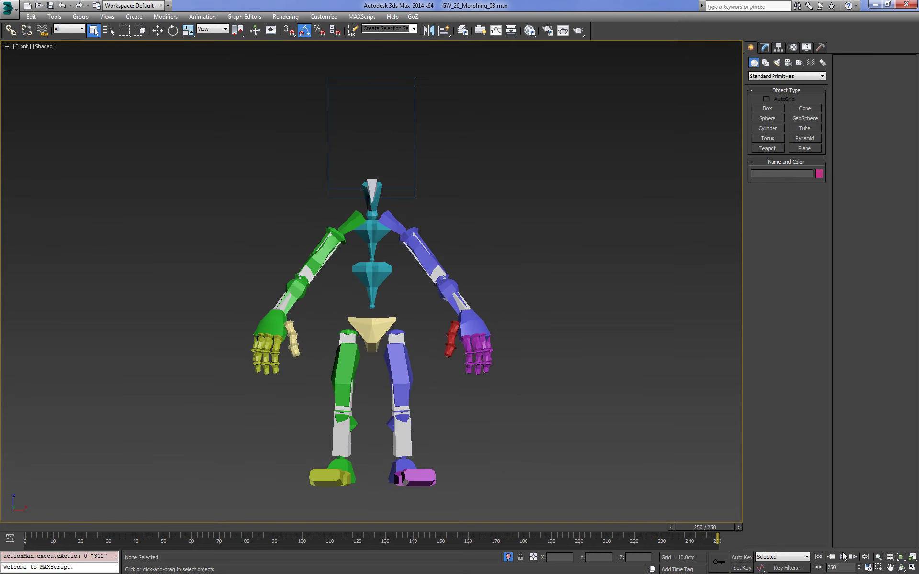
{"action": "left_click", "coordinate": [842, 557]}
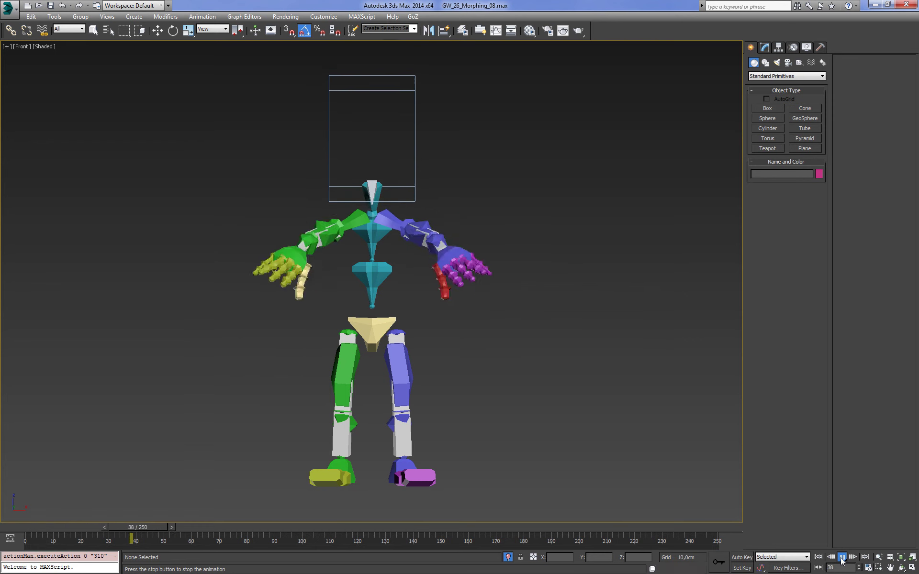
{"action": "left_click", "coordinate": [843, 557]}
{"action": "mouse_move", "coordinate": [555, 307]}
{"action": "middle_mouse_down", "text": "alt"}
{"action": "mouse_move", "coordinate": [537, 278]}
{"action": "mouse_move", "coordinate": [569, 271]}
{"action": "mouse_move", "coordinate": [636, 504]}
{"action": "middle_mouse_up", "text": "alt"}
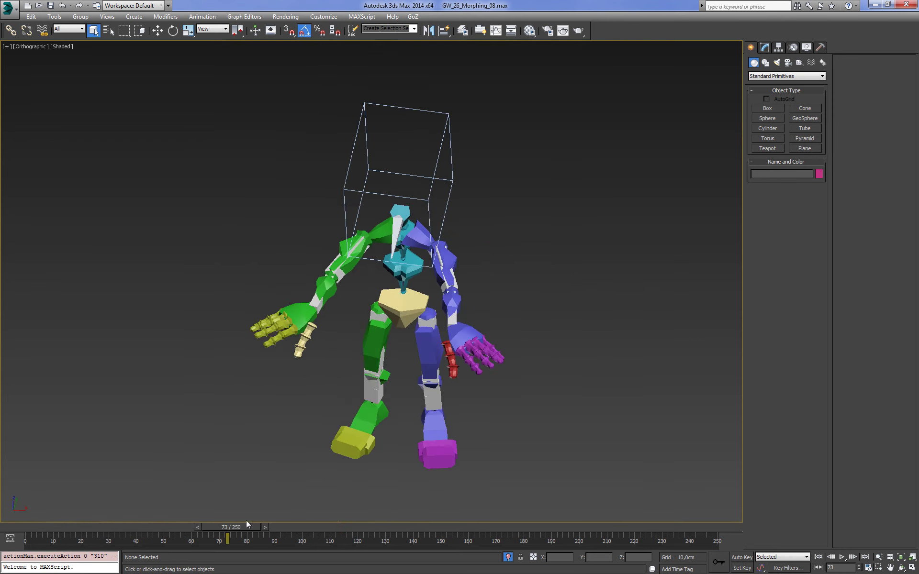
{"action": "mouse_move", "coordinate": [246, 522]}
{"action": "left_mouse_down"}
{"action": "mouse_move", "coordinate": [149, 527]}
{"action": "mouse_move", "coordinate": [423, 533]}
{"action": "mouse_move", "coordinate": [498, 515]}
{"action": "mouse_move", "coordinate": [467, 520]}
{"action": "mouse_move", "coordinate": [489, 510]}
{"action": "left_mouse_up"}
- Select the green right forearm, go to frame 150 and turn on Auto Key
{"action": "left_click", "coordinate": [316, 307]}
{"action": "key", "text": "f"}
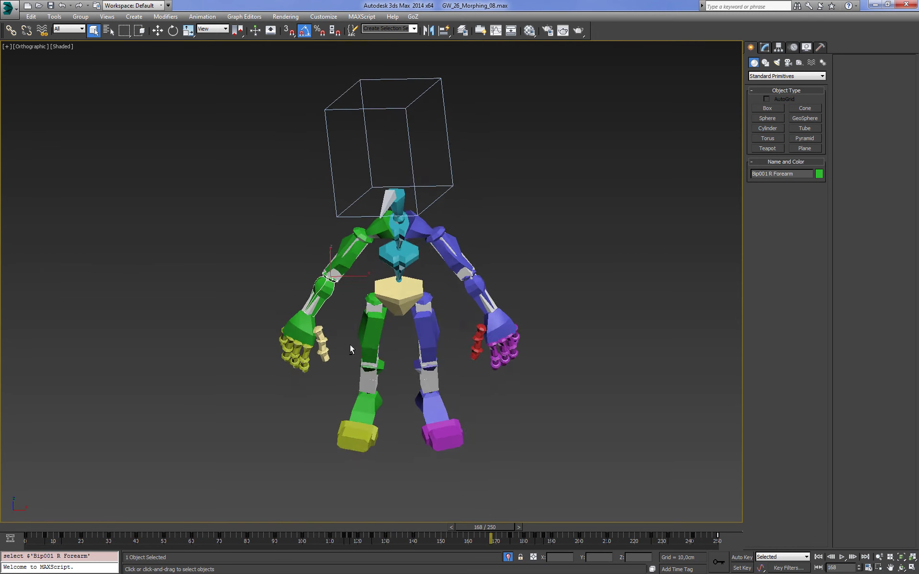
{"action": "key", "text": "z"}
{"action": "key", "text": "alt+ctrl+z"}
{"action": "scroll", "coordinate": [421, 422], "scroll_direction": "up", "scroll_amount": 3}
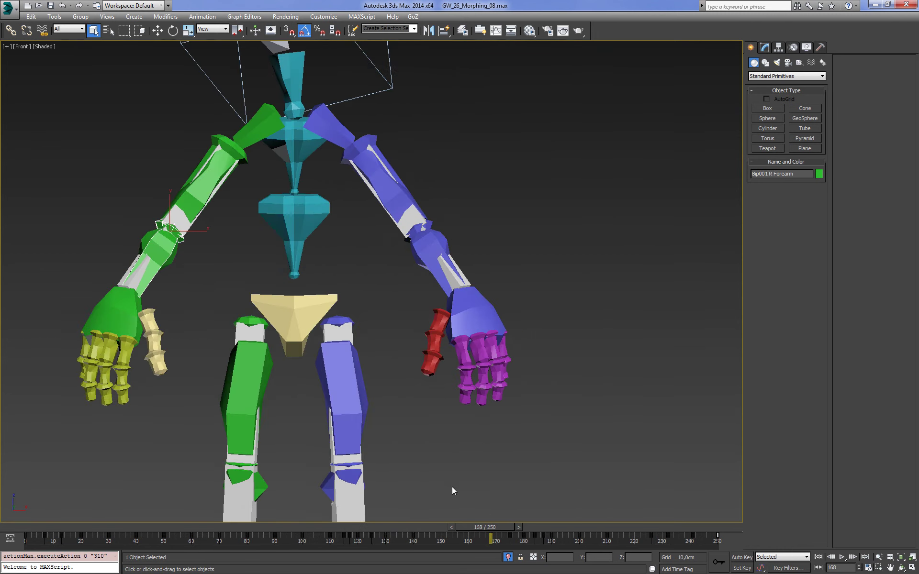
{"action": "left_click_drag", "start_coordinate": [491, 530], "coordinate": [450, 527]}
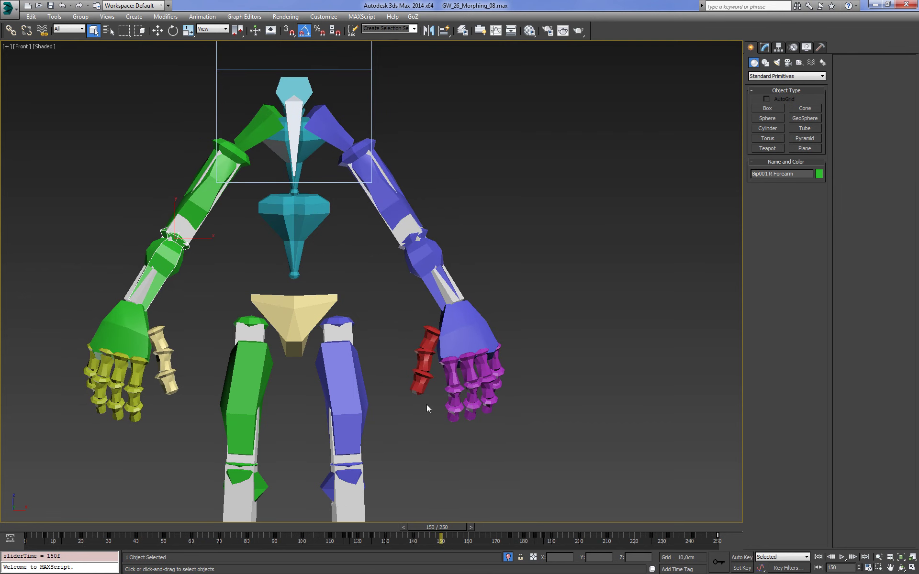
{"action": "key", "text": "n"}
- Rotate the right forearm −85° in Local coordinates so the hand swings inward
{"action": "key", "text": "e"}
{"action": "mouse_move", "coordinate": [356, 325]}
{"action": "middle_mouse_down", "text": "alt"}
{"action": "mouse_move", "coordinate": [498, 338]}
{"action": "mouse_move", "coordinate": [400, 279]}
{"action": "middle_mouse_up", "text": "alt"}
{"action": "left_click", "coordinate": [211, 32]}
{"action": "left_click", "coordinate": [212, 67]}
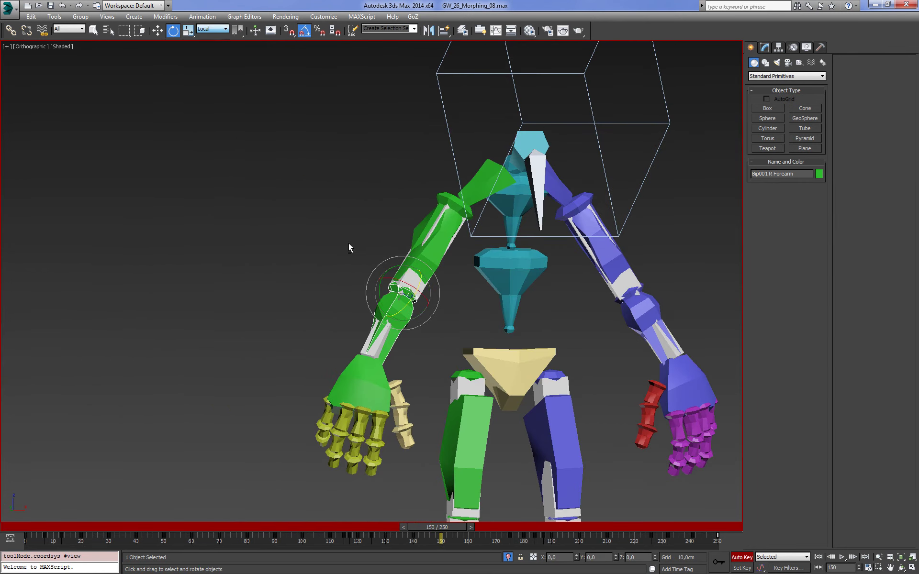
{"action": "middle_click_drag", "start_coordinate": [348, 244], "coordinate": [418, 272], "text": "alt"}
{"action": "left_click_drag", "start_coordinate": [403, 311], "coordinate": [436, 294]}
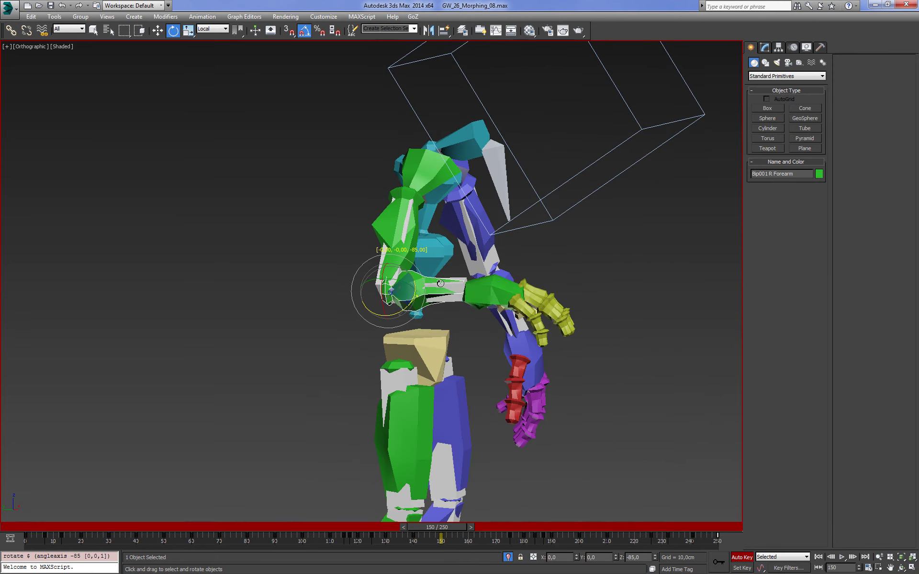
{"action": "mouse_move", "coordinate": [436, 294]}
{"action": "middle_mouse_down", "text": "alt"}
{"action": "mouse_move", "coordinate": [488, 268]}
{"action": "mouse_move", "coordinate": [372, 173]}
{"action": "middle_mouse_up", "text": "alt"}
- Copy the right arm's posture and paste it opposite onto the left arm
{"action": "double_click", "coordinate": [390, 129]}
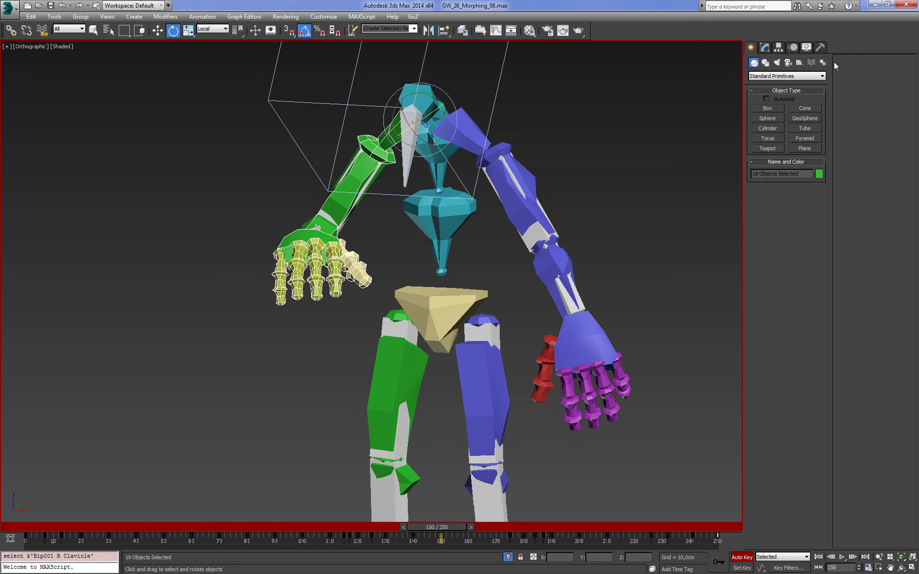
{"action": "left_click", "coordinate": [793, 47]}
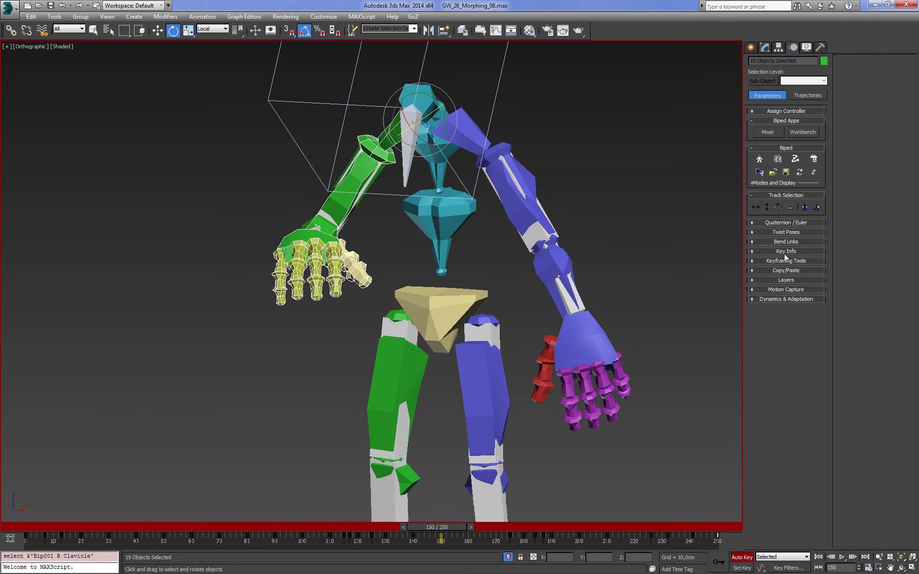
{"action": "left_click", "coordinate": [784, 250]}
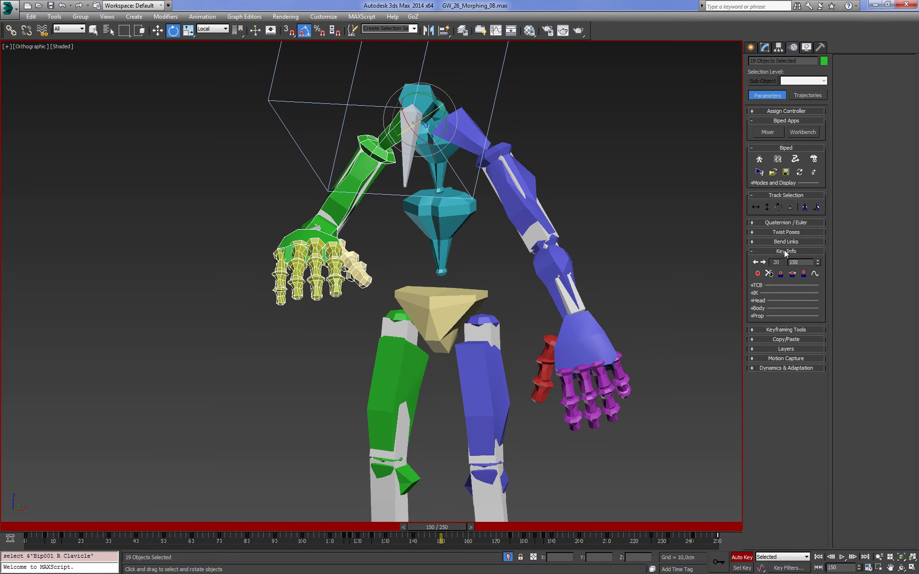
{"action": "left_click", "coordinate": [786, 341]}
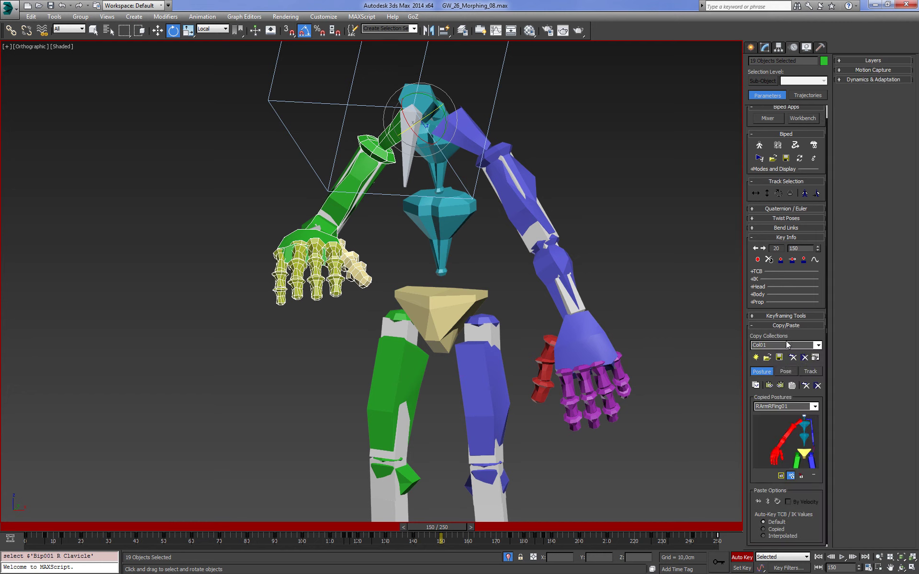
{"action": "left_click", "coordinate": [757, 385]}
{"action": "left_click", "coordinate": [781, 386]}
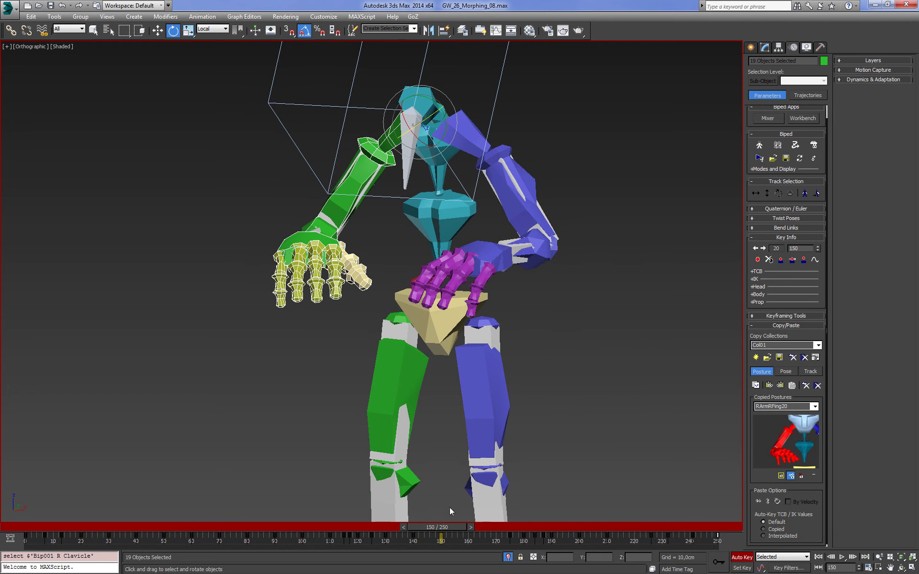
- Move toward frame 160, then add and undo a left clavicle selection
{"action": "mouse_move", "coordinate": [452, 525]}
{"action": "left_mouse_down"}
{"action": "mouse_move", "coordinate": [426, 524]}
{"action": "mouse_move", "coordinate": [482, 524]}
{"action": "left_mouse_up"}
{"action": "key", "text": "e"}
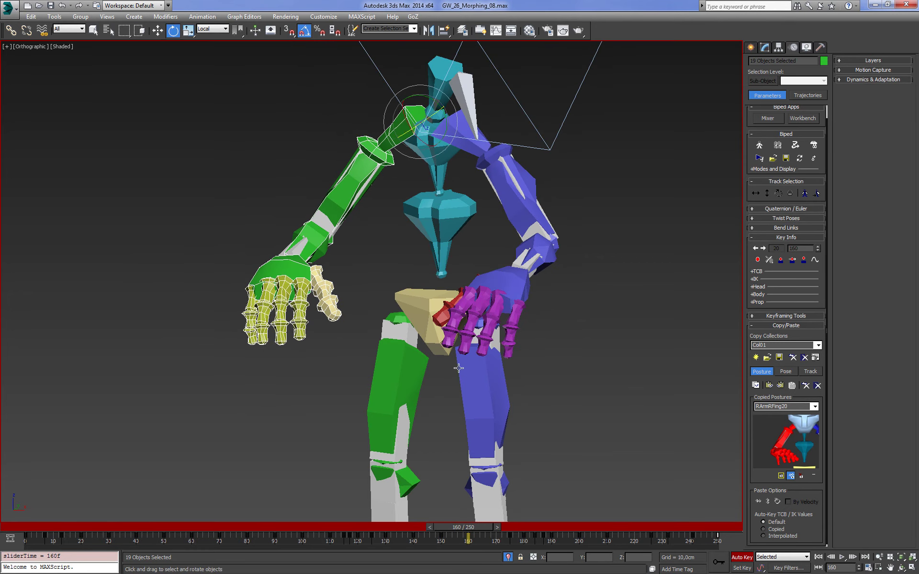
{"action": "mouse_move", "coordinate": [422, 325]}
{"action": "middle_mouse_down", "text": "alt"}
{"action": "mouse_move", "coordinate": [456, 332]}
{"action": "mouse_move", "coordinate": [487, 387]}
{"action": "middle_mouse_up", "text": "alt"}
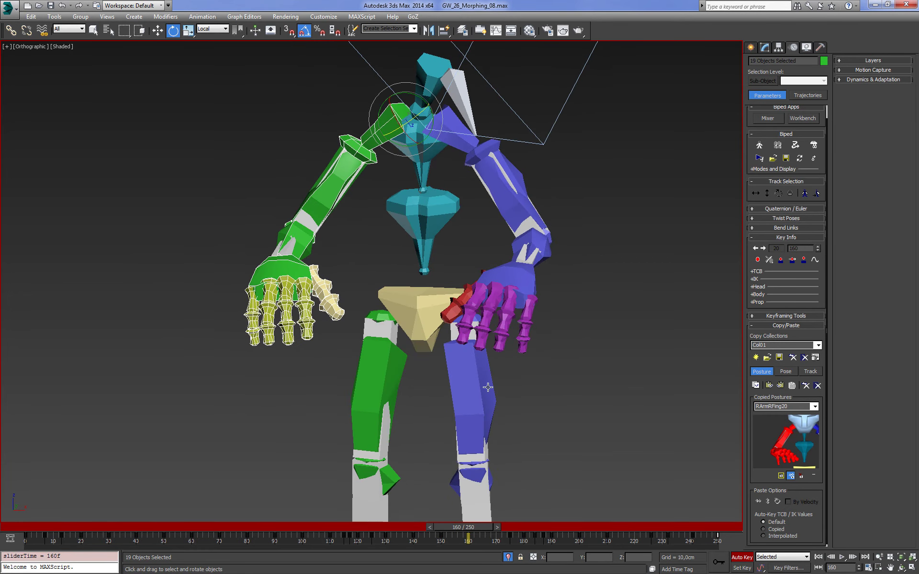
{"action": "left_click", "coordinate": [464, 142], "text": "ctrl"}
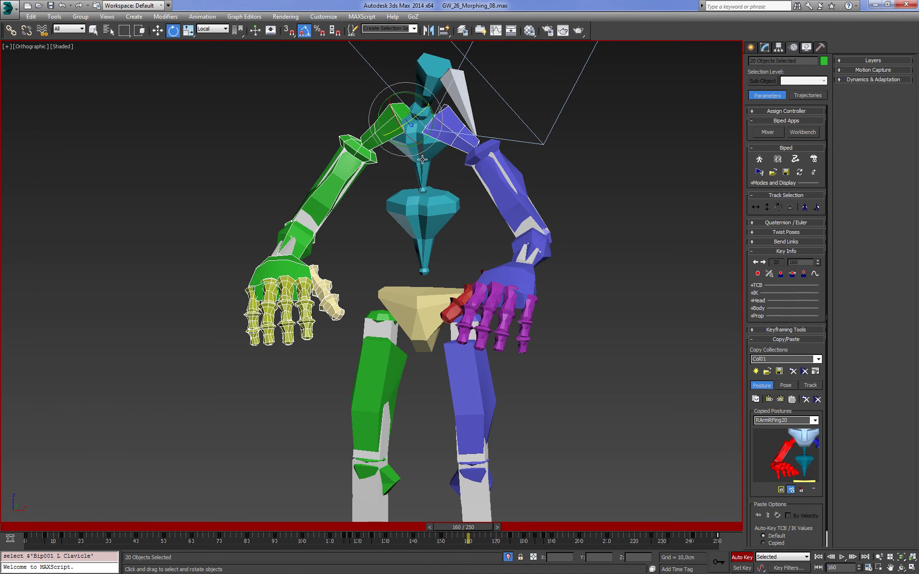
{"action": "key", "text": "ctrl+z"}
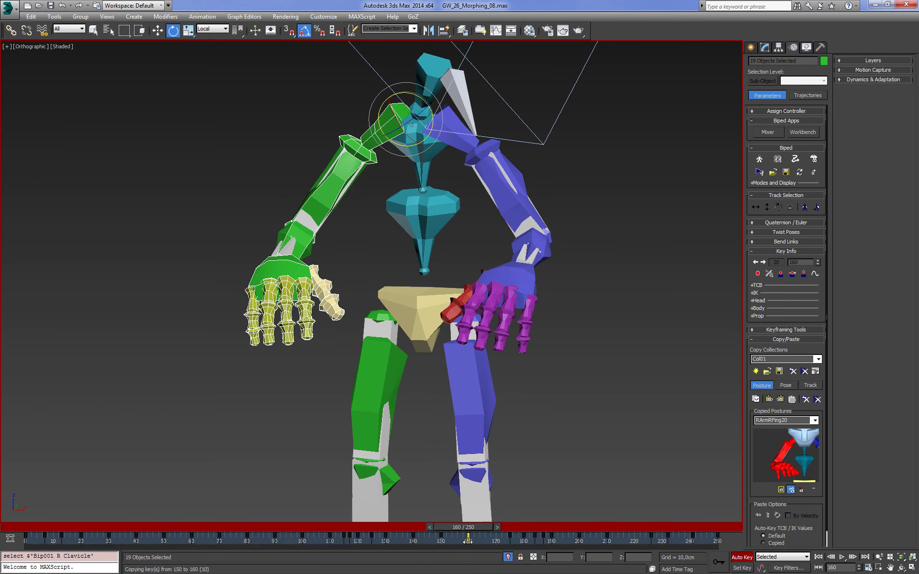
- Copy both arms' frame 150 keys to frame 160
{"action": "left_click_drag", "start_coordinate": [468, 541], "coordinate": [467, 541], "text": "shift"}
{"action": "double_click", "coordinate": [467, 146]}
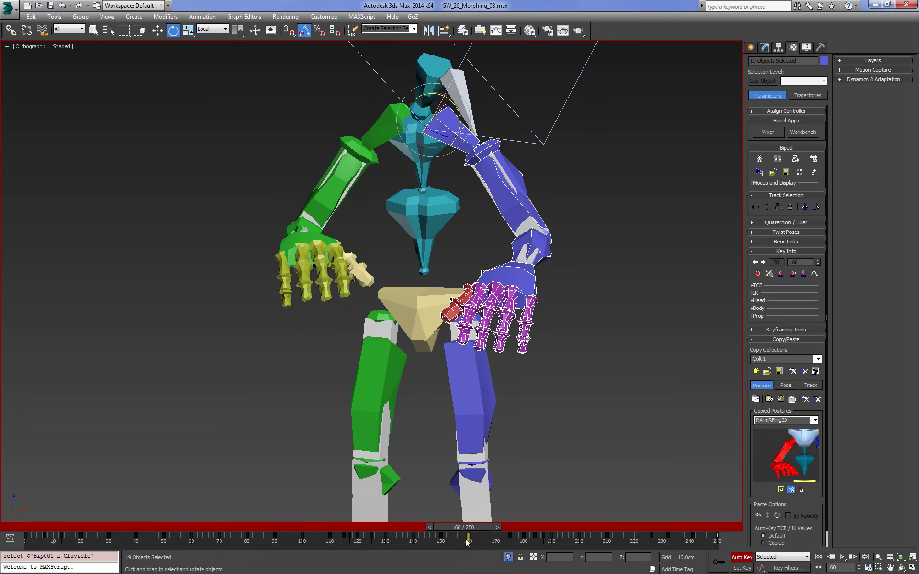
{"action": "left_click", "coordinate": [440, 542]}
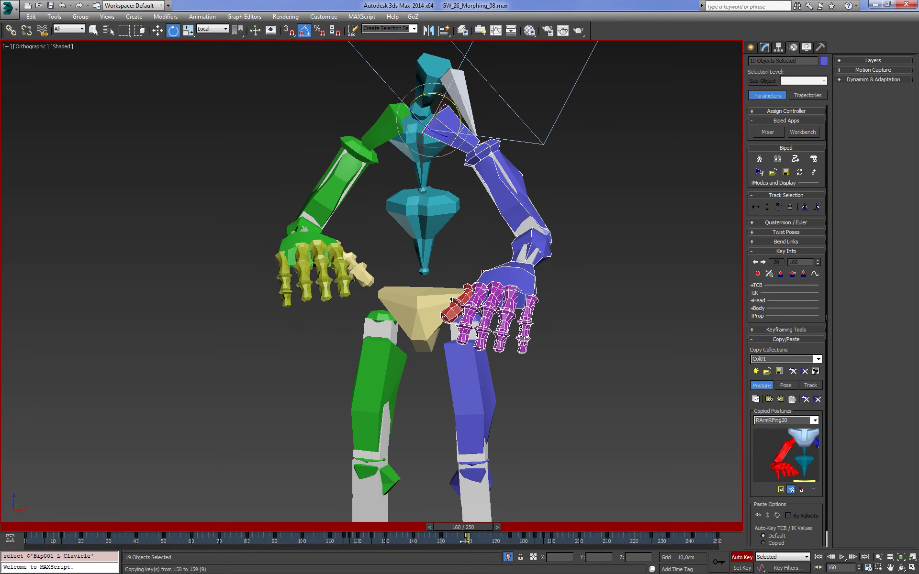
{"action": "left_click_drag", "start_coordinate": [467, 541], "coordinate": [467, 541], "text": "shift"}
- Rotate the green right hand 115° so the fingers curl inward
{"action": "middle_click_drag", "start_coordinate": [517, 392], "coordinate": [453, 366], "text": "alt"}
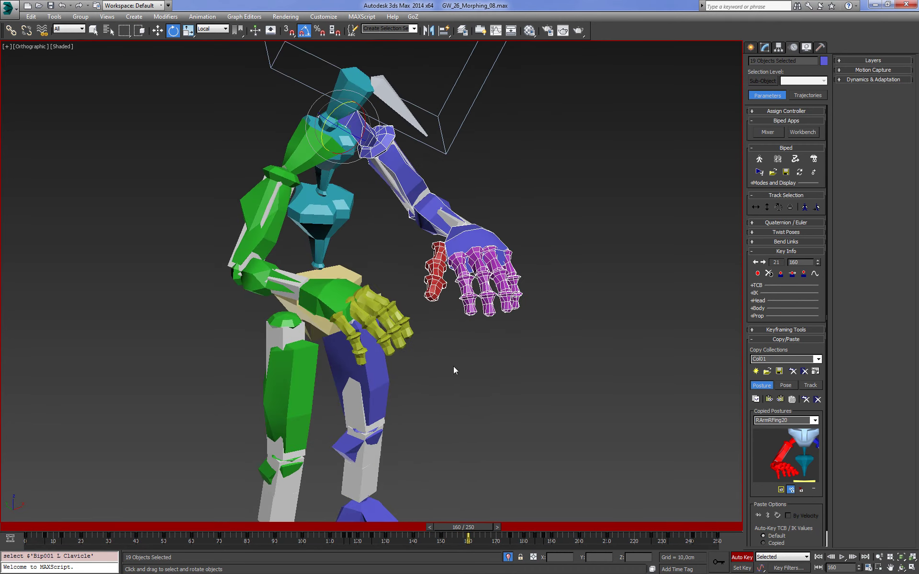
{"action": "middle_click_drag", "start_coordinate": [342, 302], "coordinate": [335, 287], "text": "alt"}
{"action": "left_click", "coordinate": [335, 287]}
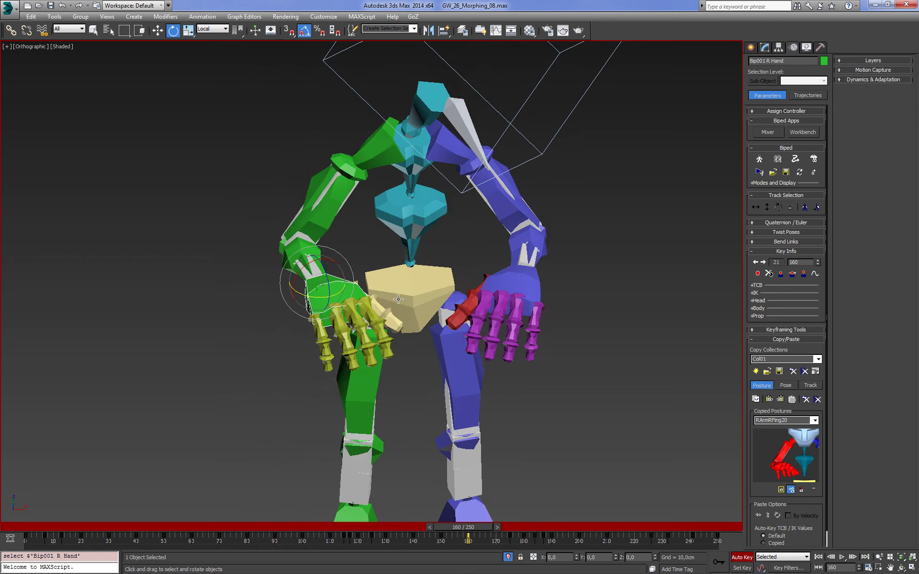
{"action": "left_click", "coordinate": [306, 256]}
{"action": "left_click", "coordinate": [317, 280]}
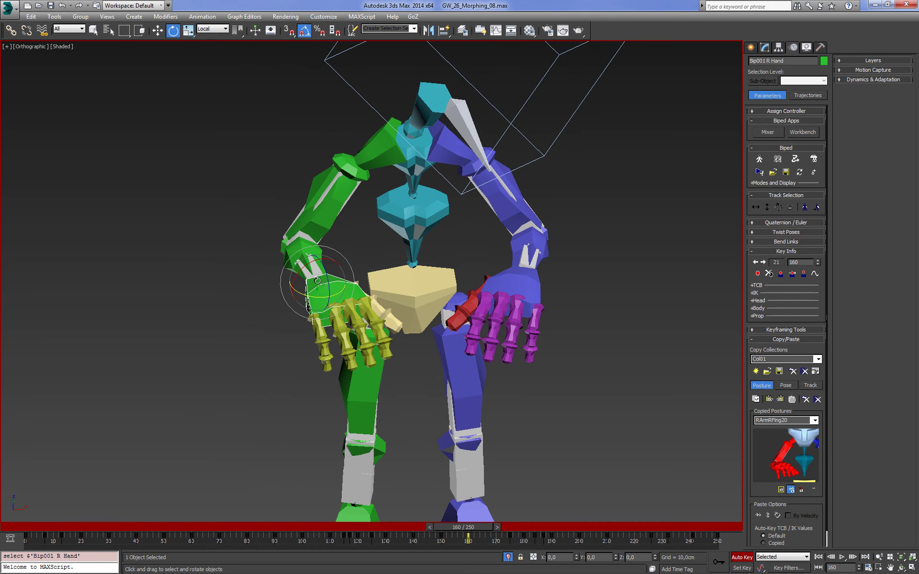
{"action": "left_click_drag", "start_coordinate": [310, 265], "coordinate": [257, 286]}
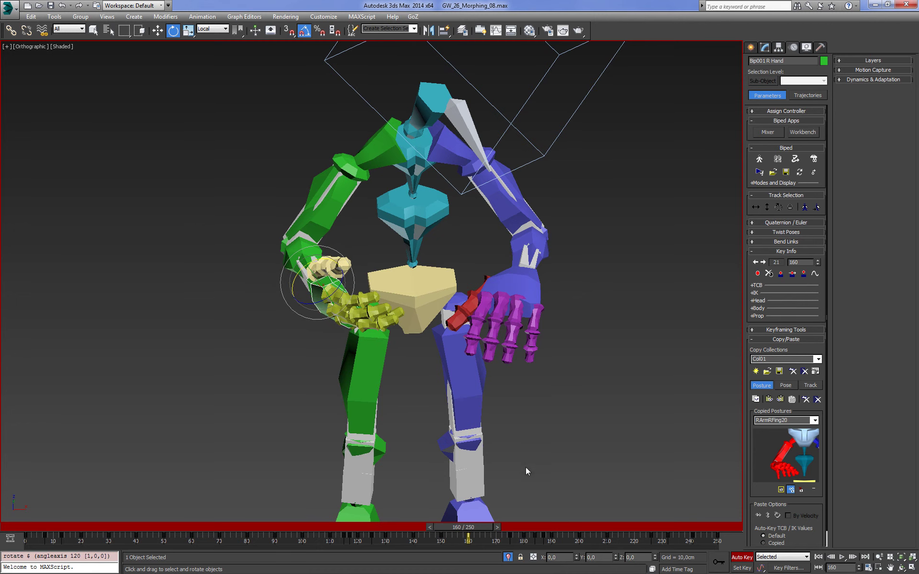
- Copy the new right arm posture as RArmRFing21 and scrub back to frame 151
{"action": "double_click", "coordinate": [367, 156]}
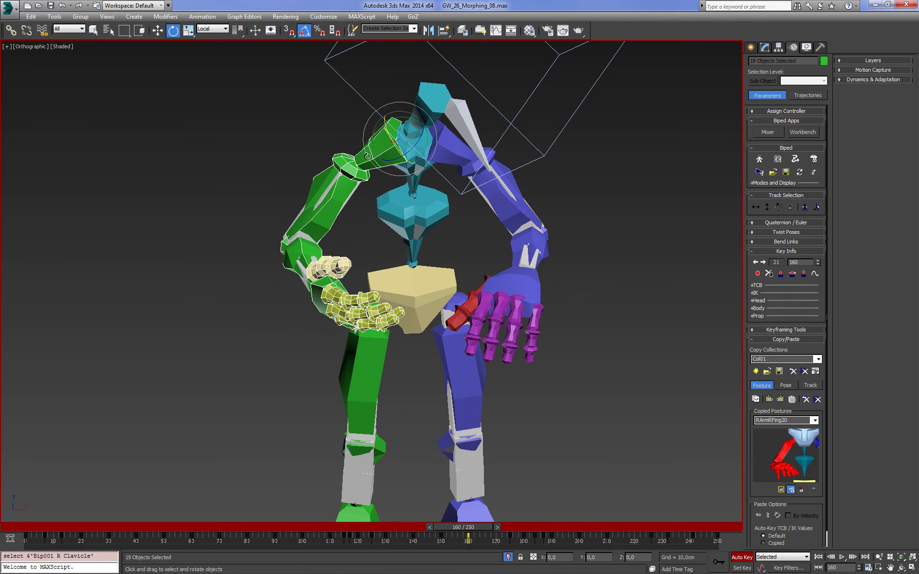
{"action": "left_click", "coordinate": [755, 400]}
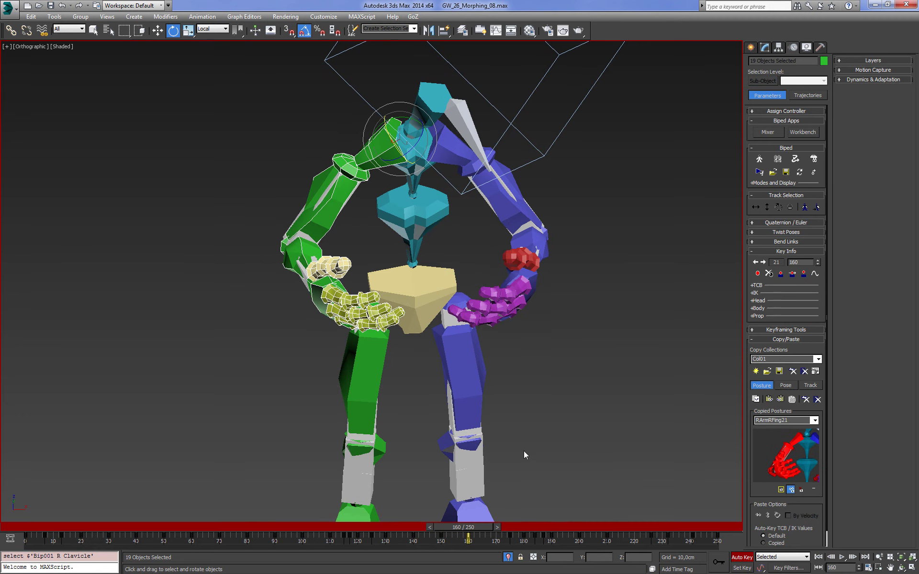
{"action": "mouse_move", "coordinate": [496, 527]}
{"action": "left_mouse_down"}
{"action": "mouse_move", "coordinate": [461, 527]}
{"action": "mouse_move", "coordinate": [703, 497]}
{"action": "mouse_move", "coordinate": [616, 507]}
{"action": "mouse_move", "coordinate": [651, 512]}
{"action": "mouse_move", "coordinate": [643, 513]}
{"action": "left_mouse_up"}
- Scrub the animation through frames 220 to 233
{"action": "key", "text": "e"}
{"action": "key", "text": "ctrl+a"}
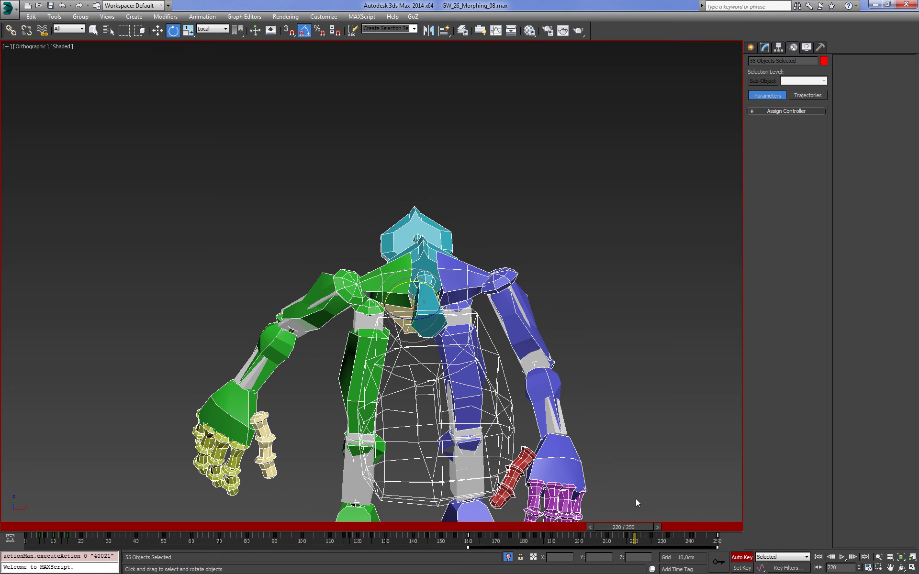
{"action": "left_click_drag", "start_coordinate": [640, 526], "coordinate": [622, 540]}
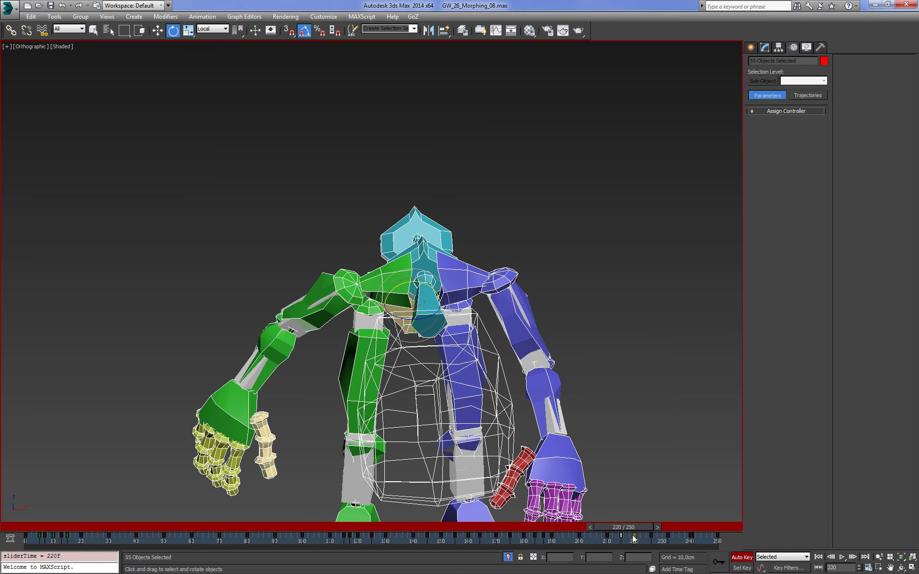
{"action": "left_click_drag", "start_coordinate": [641, 526], "coordinate": [732, 523]}
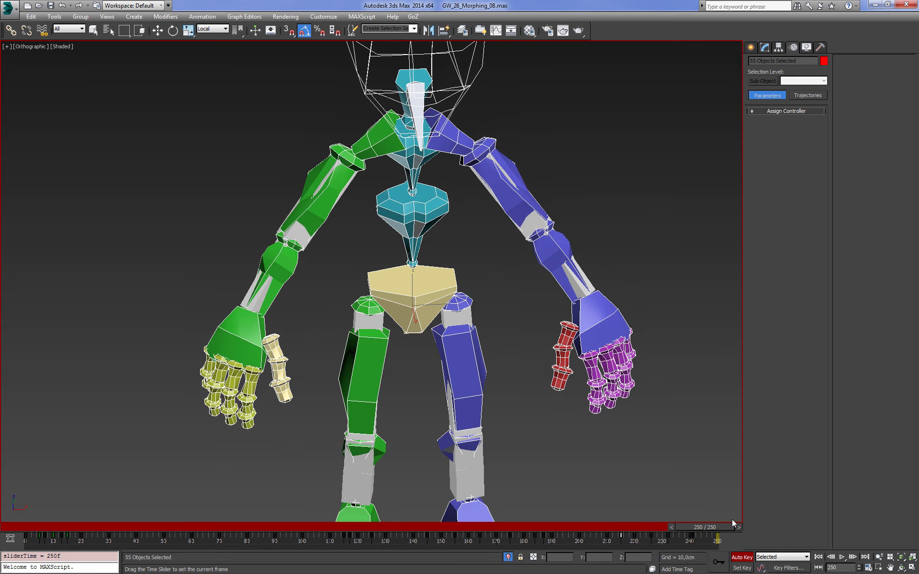
- Frame the biped in the front view and switch to wireframe display
{"action": "key", "text": "z"}
{"action": "key", "text": "f"}
{"action": "key", "text": "e"}
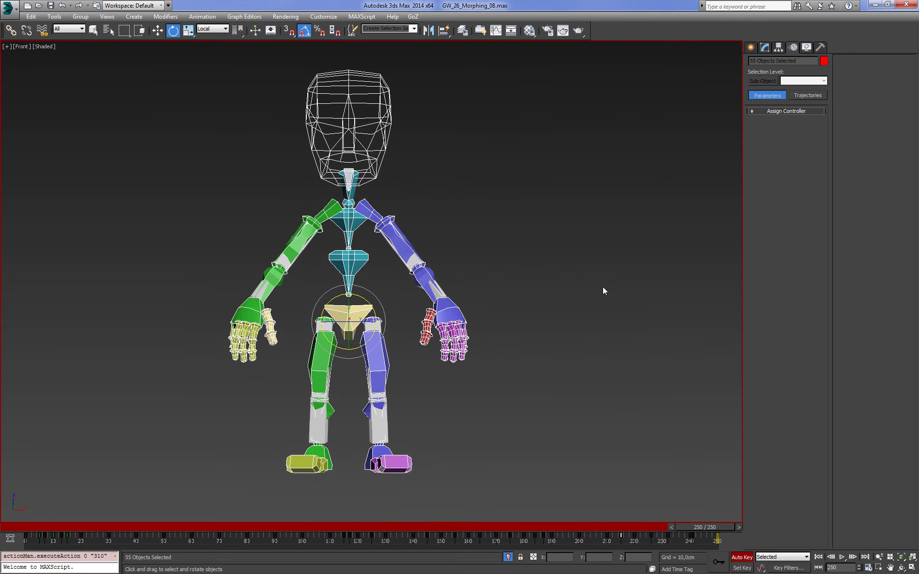
{"action": "middle_click_drag", "start_coordinate": [436, 249], "coordinate": [457, 248]}
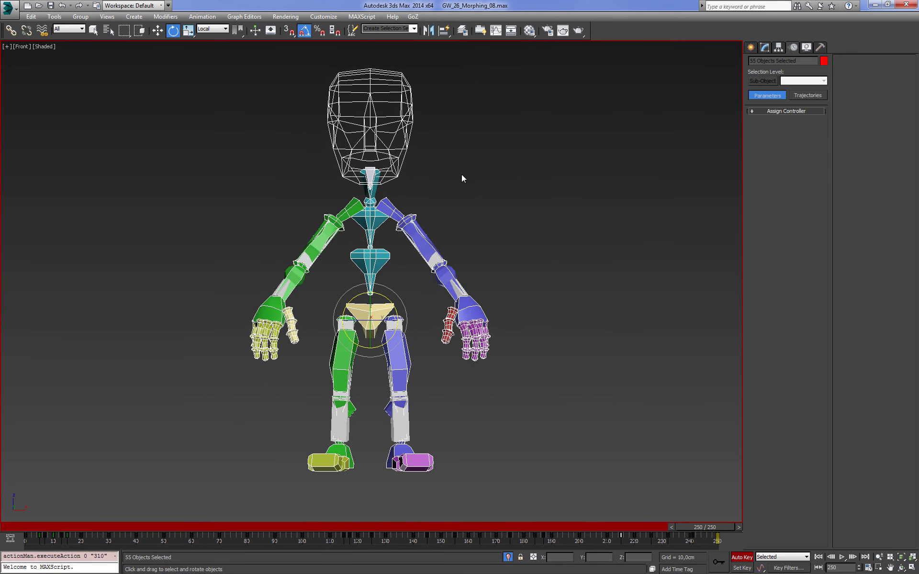
{"action": "mouse_move", "coordinate": [462, 178]}
{"action": "middle_mouse_down", "text": "alt"}
{"action": "mouse_move", "coordinate": [486, 208]}
{"action": "mouse_move", "coordinate": [533, 163]}
{"action": "mouse_move", "coordinate": [514, 262]}
{"action": "mouse_move", "coordinate": [594, 221]}
{"action": "middle_mouse_up", "text": "alt"}
{"action": "key", "text": "f"}
{"action": "key", "text": "z"}
{"action": "key", "text": "F3"}
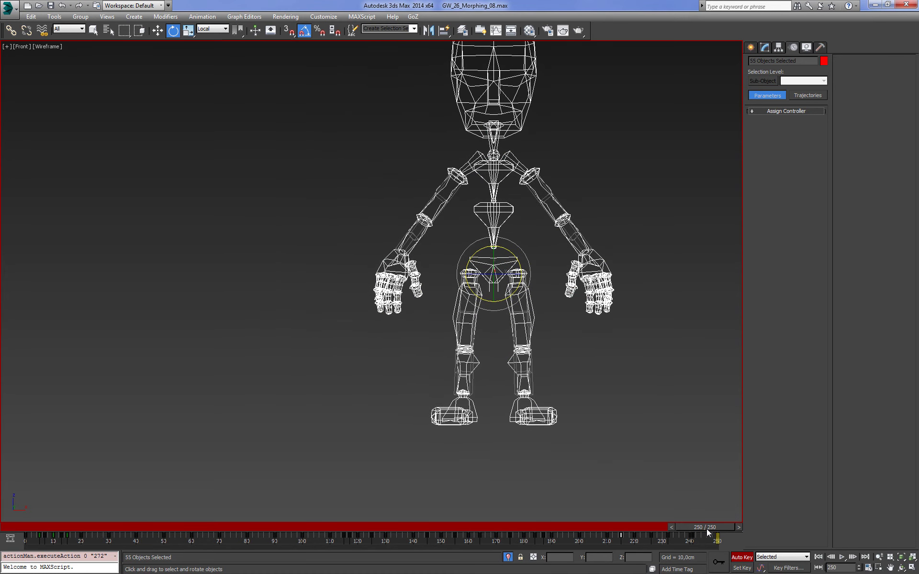
- Extend the animation to 307 frames and set the current time to frame 255
{"action": "right_click_drag", "start_coordinate": [702, 539], "coordinate": [527, 516], "text": "ctrl+alt"}
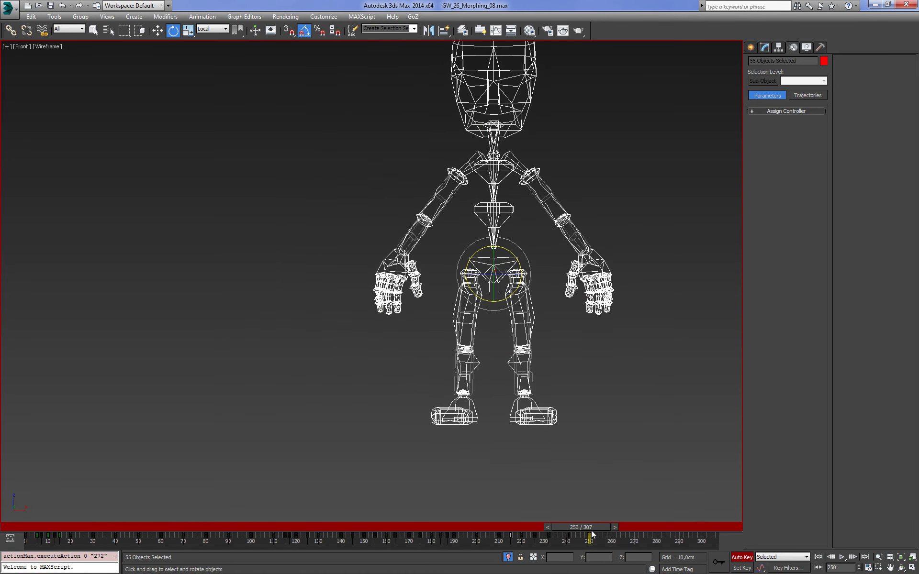
{"action": "mouse_move", "coordinate": [592, 531]}
{"action": "left_mouse_down"}
{"action": "mouse_move", "coordinate": [584, 527]}
{"action": "mouse_move", "coordinate": [604, 528]}
{"action": "left_mouse_up"}
{"action": "key", "text": "e"}
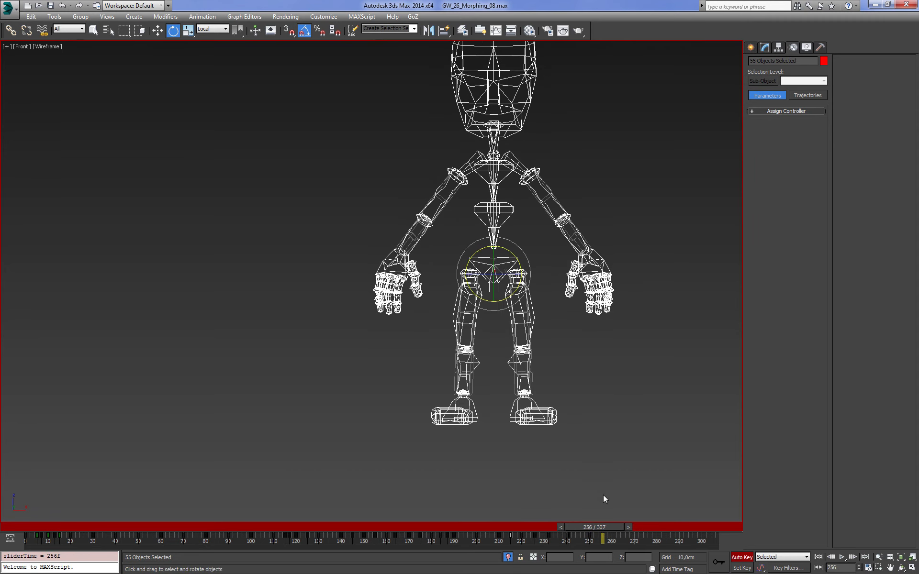
{"action": "key", "text": "q"}
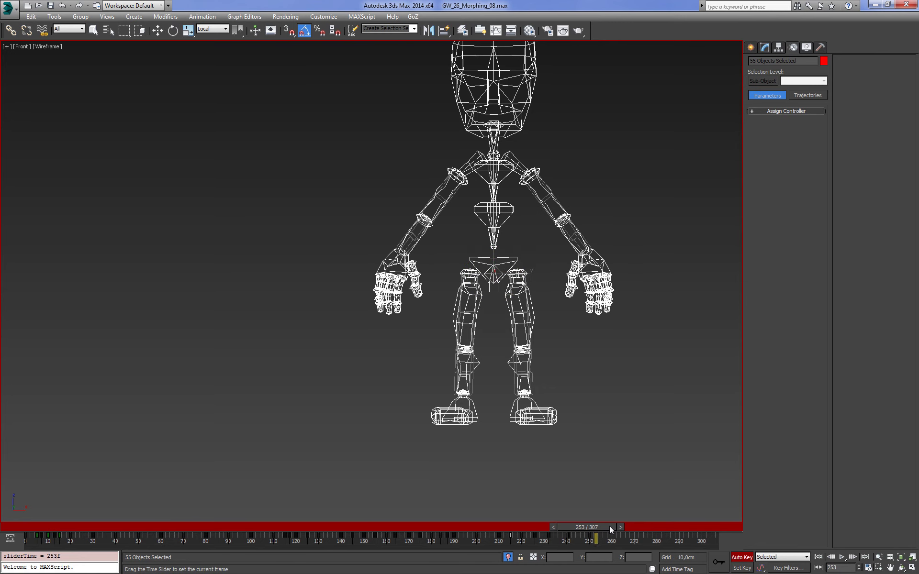
{"action": "key", "text": "comma"}
- At frame 255, lift the right thigh and bend the right calf back at the knee
{"action": "key", "text": "e"}
{"action": "scroll", "coordinate": [548, 297], "scroll_direction": "up", "scroll_amount": 3}
{"action": "middle_click_drag", "start_coordinate": [548, 297], "coordinate": [596, 323], "text": "alt"}
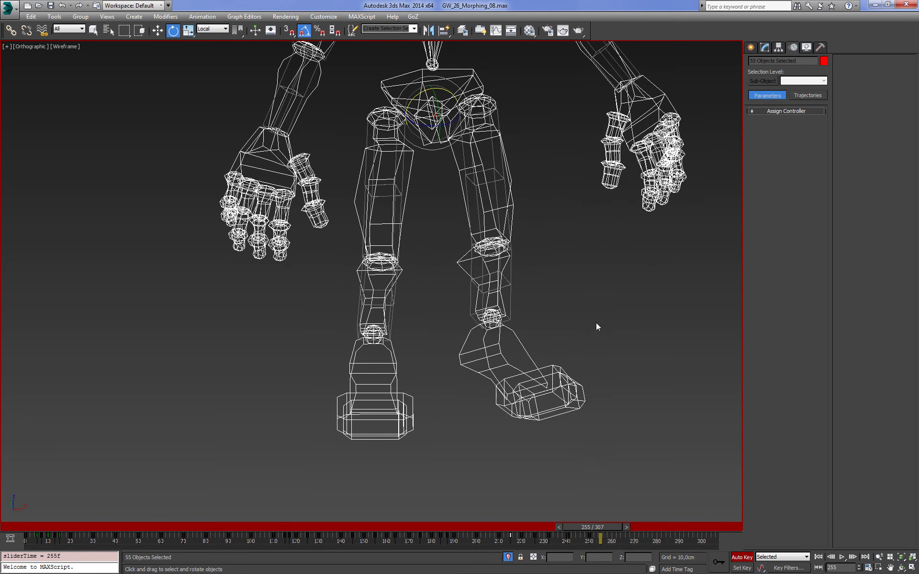
{"action": "left_click", "coordinate": [580, 327]}
{"action": "key", "text": "F3"}
{"action": "left_click", "coordinate": [445, 232]}
{"action": "scroll", "coordinate": [452, 232], "scroll_direction": "up", "scroll_amount": 2}
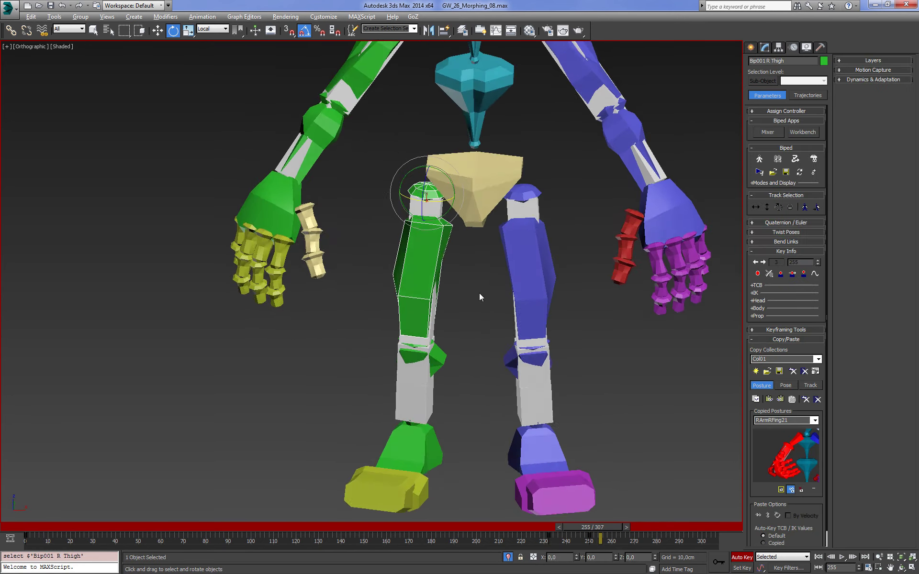
{"action": "mouse_move", "coordinate": [478, 293]}
{"action": "middle_mouse_down", "text": "alt"}
{"action": "mouse_move", "coordinate": [465, 271]}
{"action": "mouse_move", "coordinate": [461, 213]}
{"action": "middle_mouse_up", "text": "alt"}
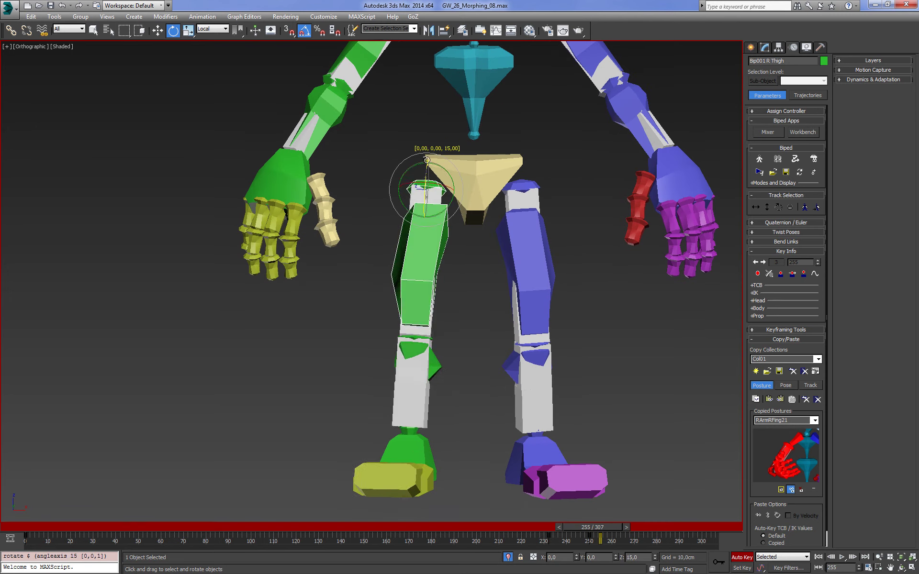
{"action": "left_click_drag", "start_coordinate": [429, 171], "coordinate": [429, 141]}
{"action": "middle_click_drag", "start_coordinate": [429, 141], "coordinate": [551, 249], "text": "alt"}
{"action": "left_click", "coordinate": [517, 250]}
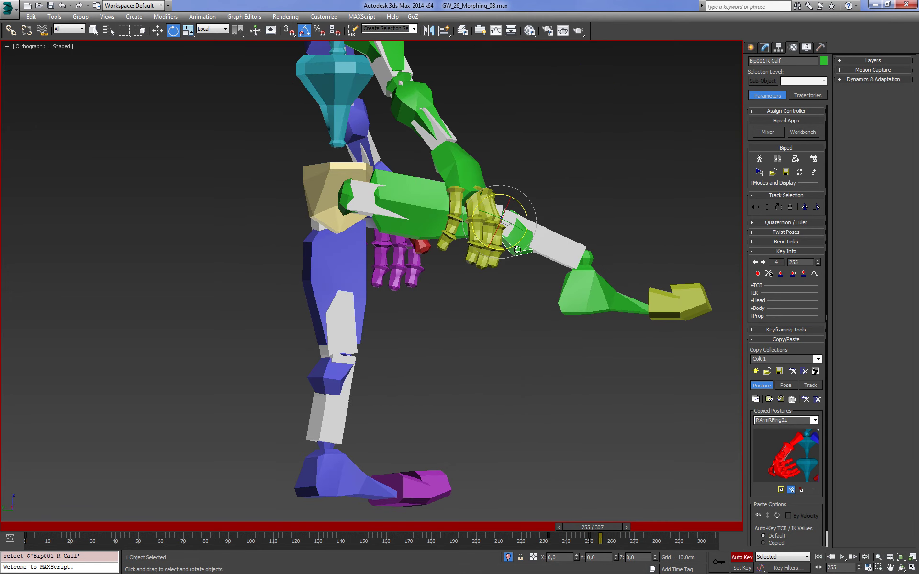
{"action": "left_click_drag", "start_coordinate": [526, 210], "coordinate": [527, 259]}
{"action": "mouse_move", "coordinate": [527, 259]}
{"action": "middle_mouse_down", "text": "alt"}
{"action": "mouse_move", "coordinate": [483, 304]}
{"action": "mouse_move", "coordinate": [548, 274]}
{"action": "middle_mouse_up", "text": "alt"}
{"action": "left_click", "coordinate": [479, 309]}
- Swing the left thigh back, bend the left calf and rotate the left foot −125°
{"action": "left_click", "coordinate": [587, 254]}
{"action": "left_click_drag", "start_coordinate": [594, 172], "coordinate": [583, 163]}
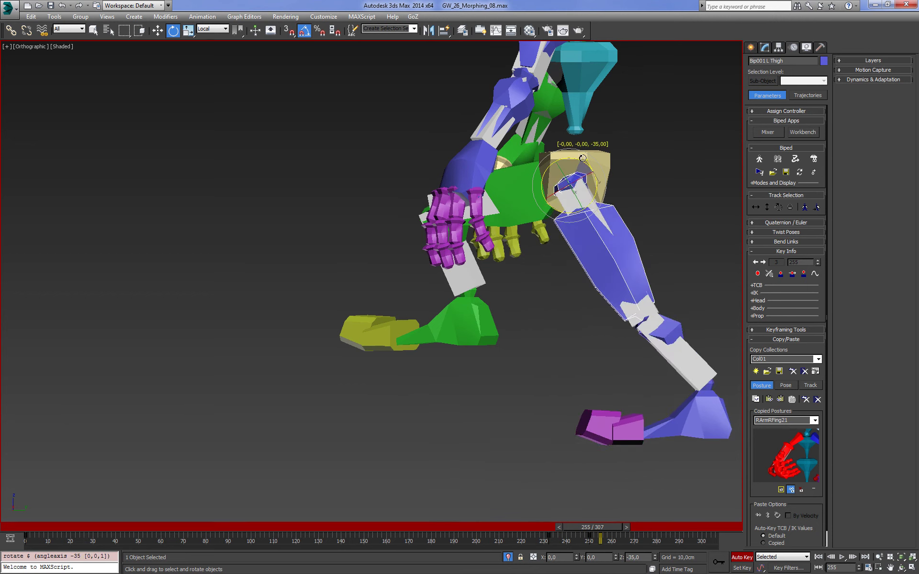
{"action": "left_click", "coordinate": [656, 327]}
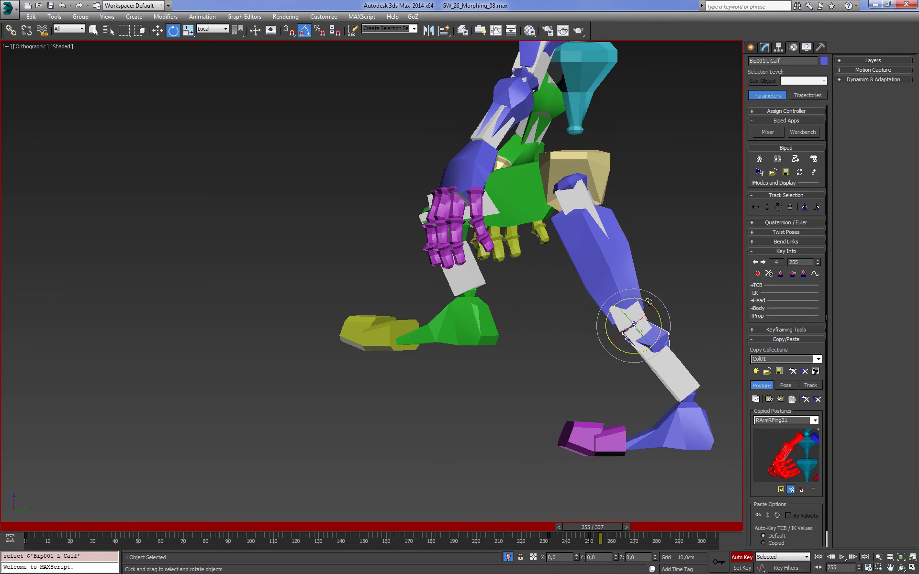
{"action": "left_click_drag", "start_coordinate": [648, 302], "coordinate": [660, 287]}
{"action": "middle_click_drag", "start_coordinate": [661, 287], "coordinate": [647, 289], "text": "alt"}
{"action": "left_click", "coordinate": [671, 334]}
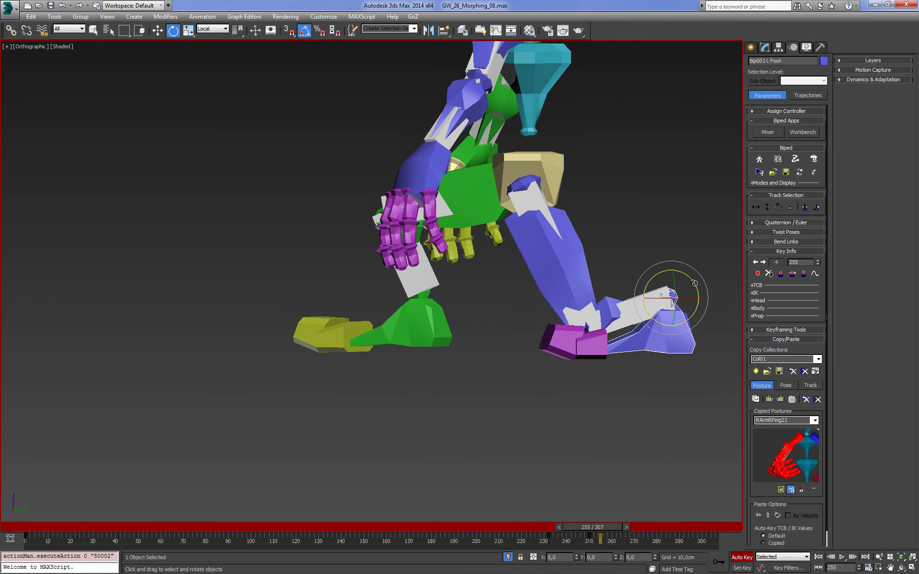
{"action": "left_click_drag", "start_coordinate": [694, 283], "coordinate": [661, 273]}
{"action": "mouse_move", "coordinate": [609, 246]}
{"action": "middle_mouse_down", "text": "alt"}
{"action": "mouse_move", "coordinate": [688, 252]}
{"action": "mouse_move", "coordinate": [567, 310]}
{"action": "middle_mouse_up", "text": "alt"}
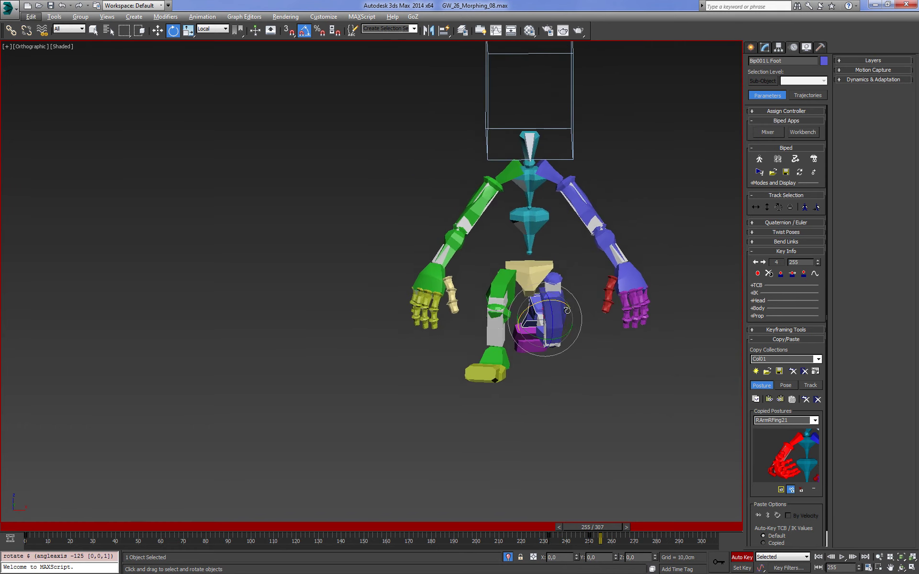
{"action": "scroll", "coordinate": [570, 335], "scroll_direction": "up", "scroll_amount": 3}
{"action": "mouse_move", "coordinate": [610, 527]}
{"action": "left_mouse_down"}
{"action": "mouse_move", "coordinate": [550, 526]}
{"action": "mouse_move", "coordinate": [618, 525]}
{"action": "left_mouse_up"}
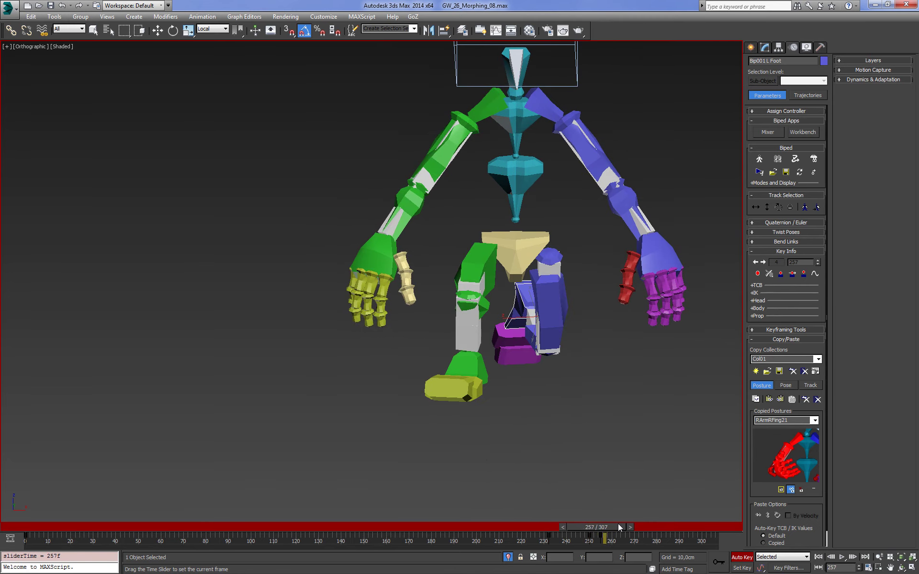
- At frame 260, swing the left thigh forward
{"action": "key", "text": "e"}
{"action": "mouse_move", "coordinate": [620, 488]}
{"action": "middle_mouse_down", "text": "alt"}
{"action": "mouse_move", "coordinate": [566, 400]}
{"action": "mouse_move", "coordinate": [479, 311]}
{"action": "middle_mouse_up", "text": "alt"}
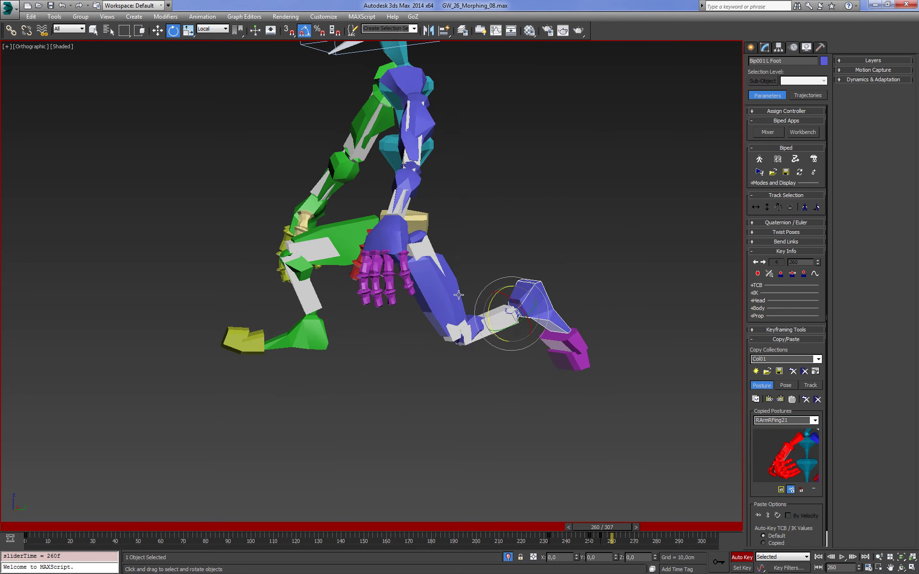
{"action": "left_click", "coordinate": [432, 278]}
{"action": "left_click_drag", "start_coordinate": [387, 225], "coordinate": [357, 307]}
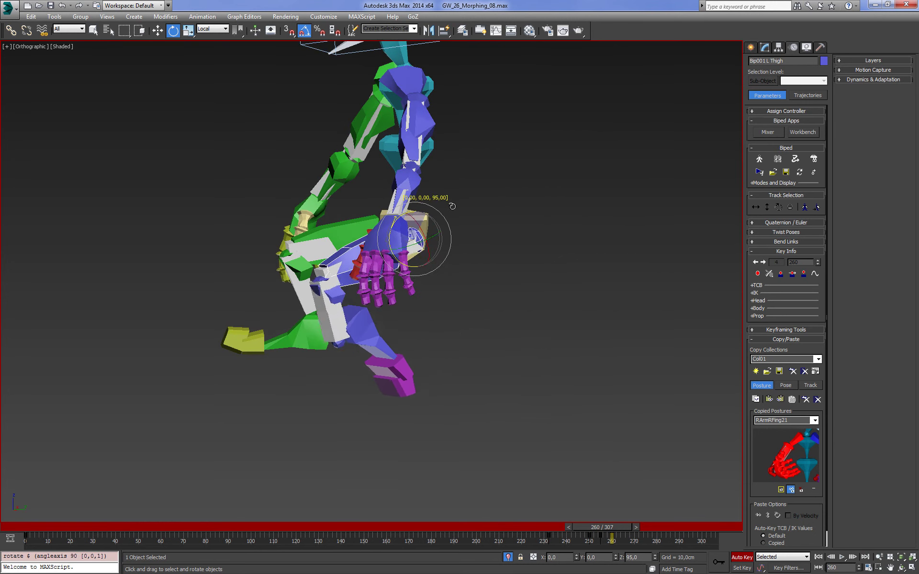
{"action": "left_click", "coordinate": [347, 302]}
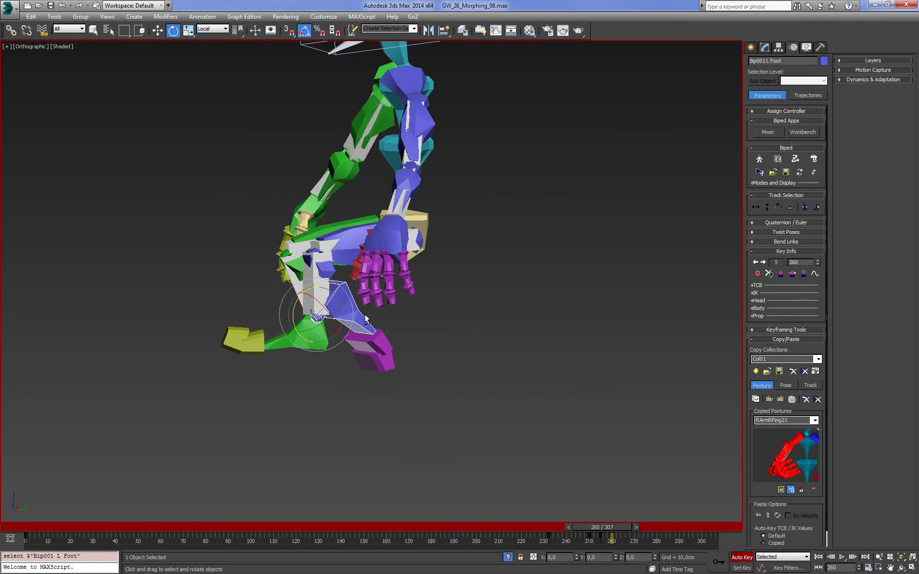
{"action": "middle_click_drag", "start_coordinate": [365, 319], "coordinate": [431, 330], "text": "alt"}
- Copy the right leg posture as RLegRToe03 and paste it opposite onto the left leg
{"action": "double_click", "coordinate": [251, 229]}
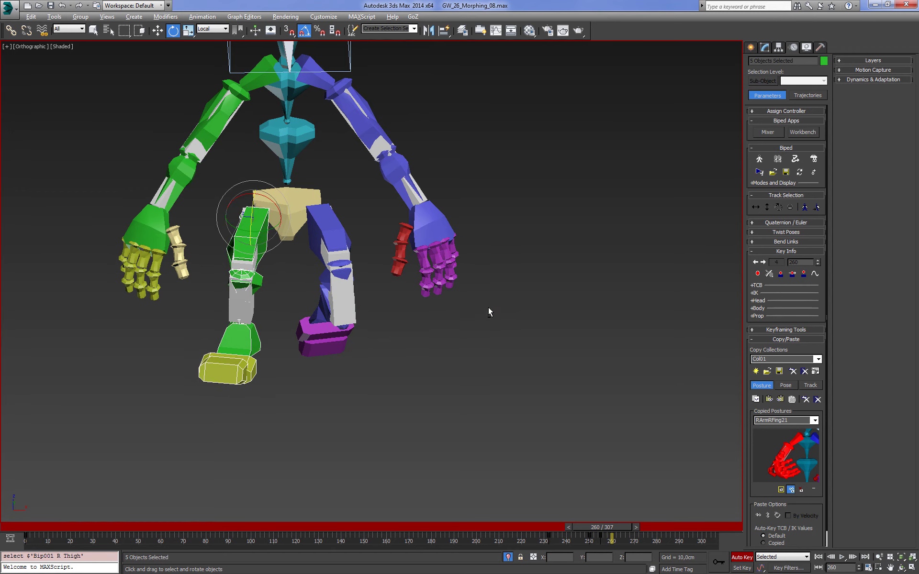
{"action": "middle_click_drag", "start_coordinate": [488, 311], "coordinate": [534, 330], "text": "alt"}
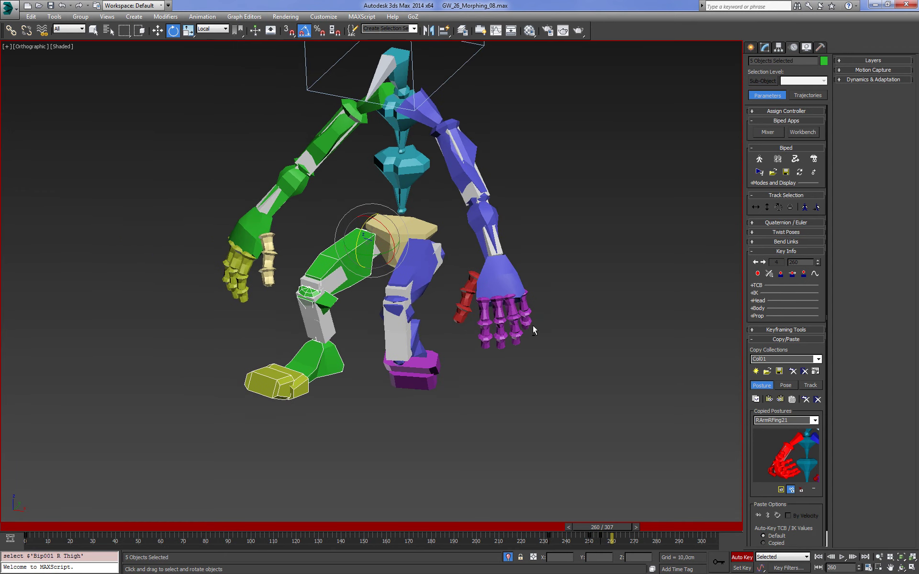
{"action": "left_click", "coordinate": [756, 400]}
{"action": "left_click", "coordinate": [780, 400]}
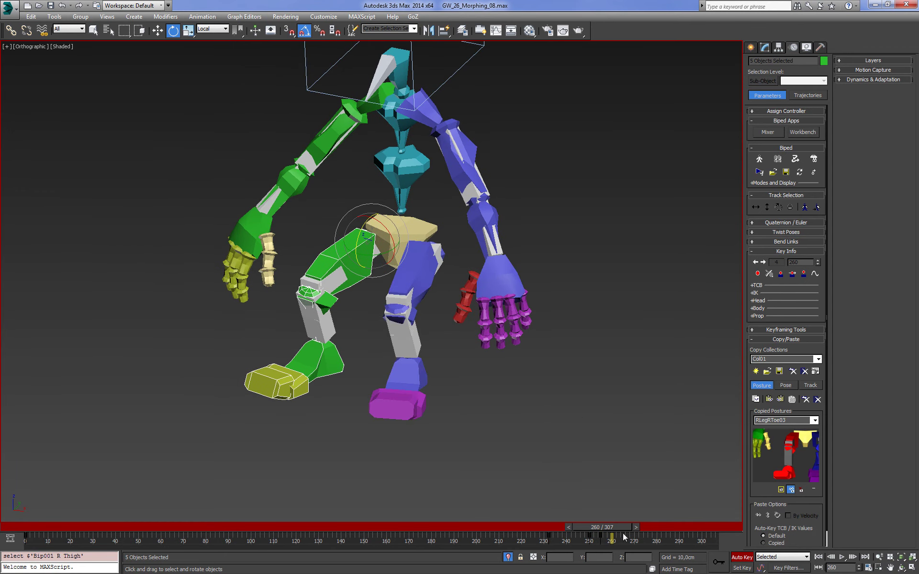
{"action": "left_click_drag", "start_coordinate": [605, 528], "coordinate": [622, 538]}
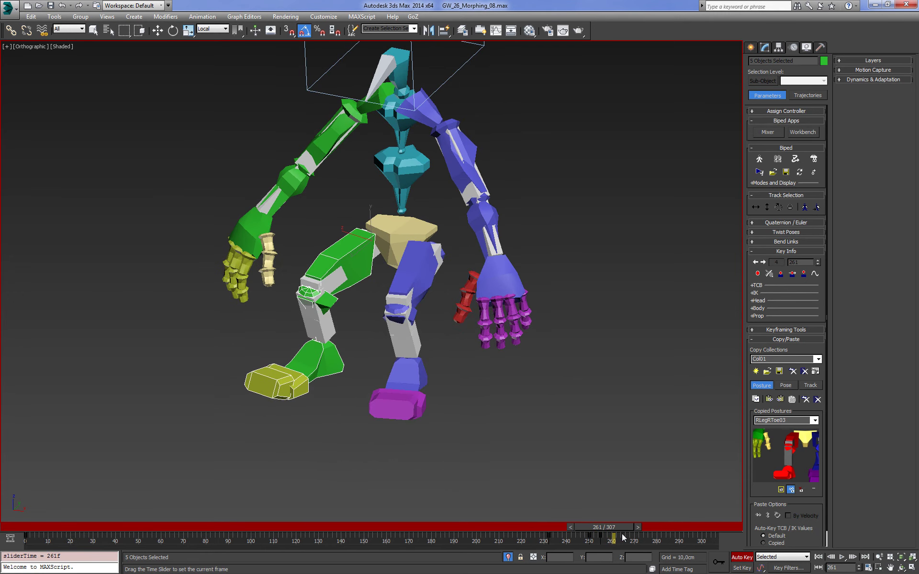
- Copy the left leg's frame-255 posture as LLegLToe01
{"action": "key", "text": "e"}
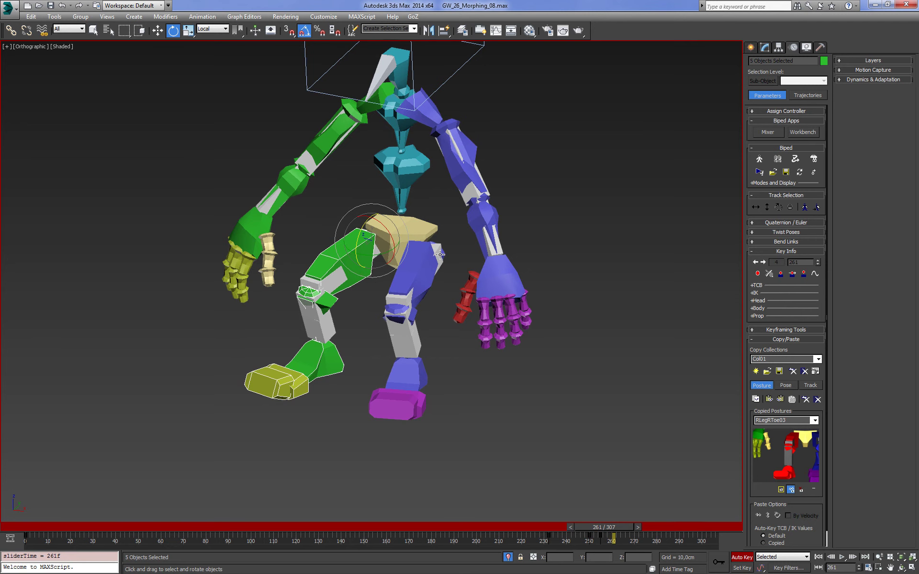
{"action": "left_click", "coordinate": [440, 254]}
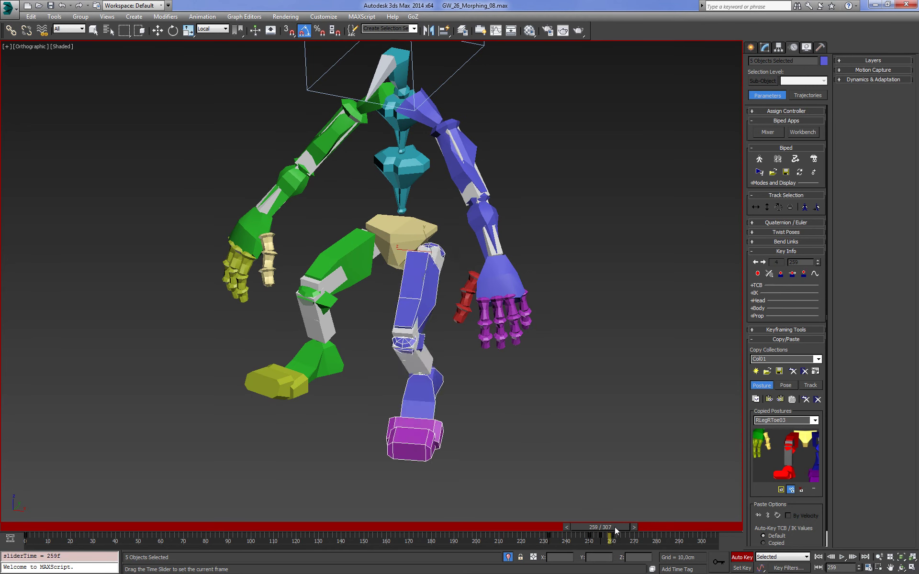
{"action": "left_click_drag", "start_coordinate": [614, 527], "coordinate": [601, 528]}
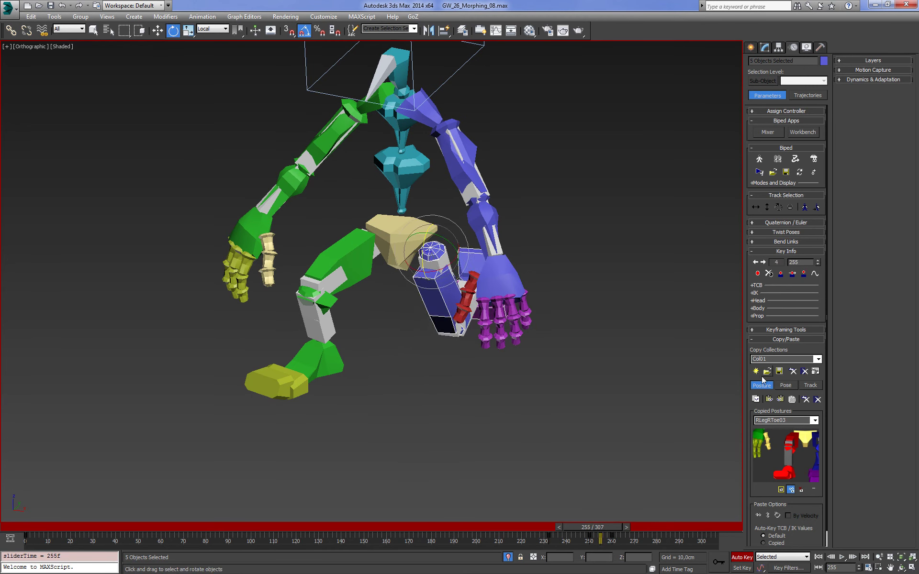
{"action": "left_click", "coordinate": [756, 399]}
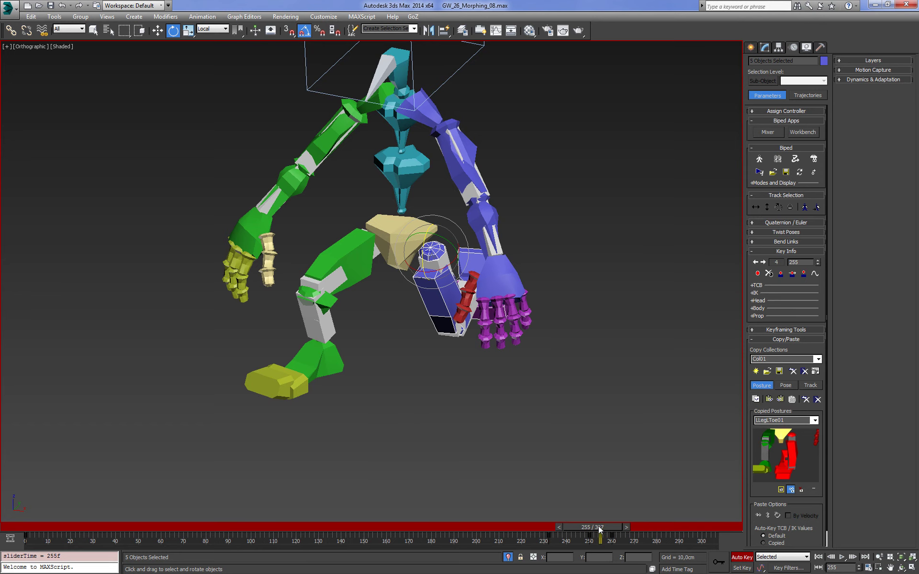
- Paste the copied left leg posture at frame 260 and scrub to check it
{"action": "mouse_move", "coordinate": [600, 530]}
{"action": "left_mouse_down"}
{"action": "mouse_move", "coordinate": [616, 529]}
{"action": "mouse_move", "coordinate": [589, 531]}
{"action": "mouse_move", "coordinate": [611, 535]}
{"action": "left_mouse_up"}
{"action": "key", "text": "e"}
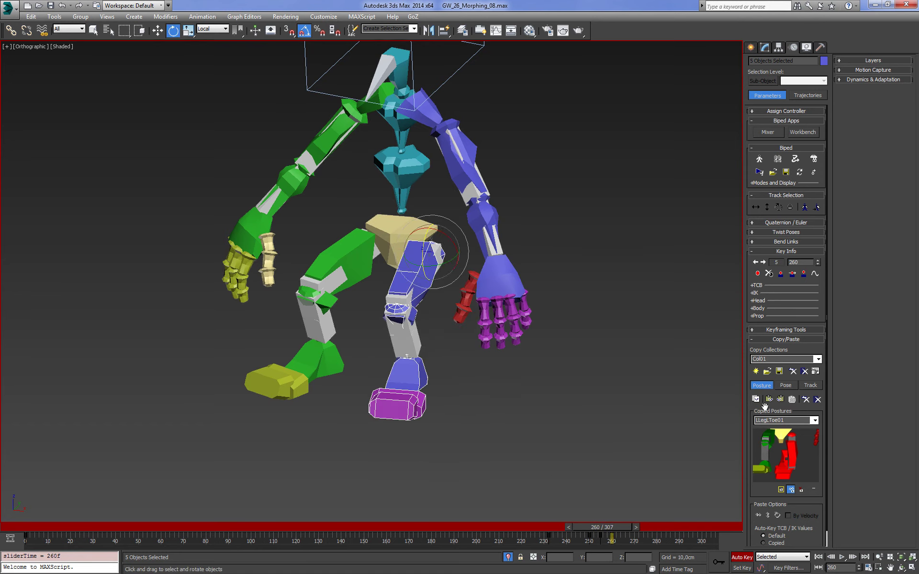
{"action": "left_click", "coordinate": [769, 400]}
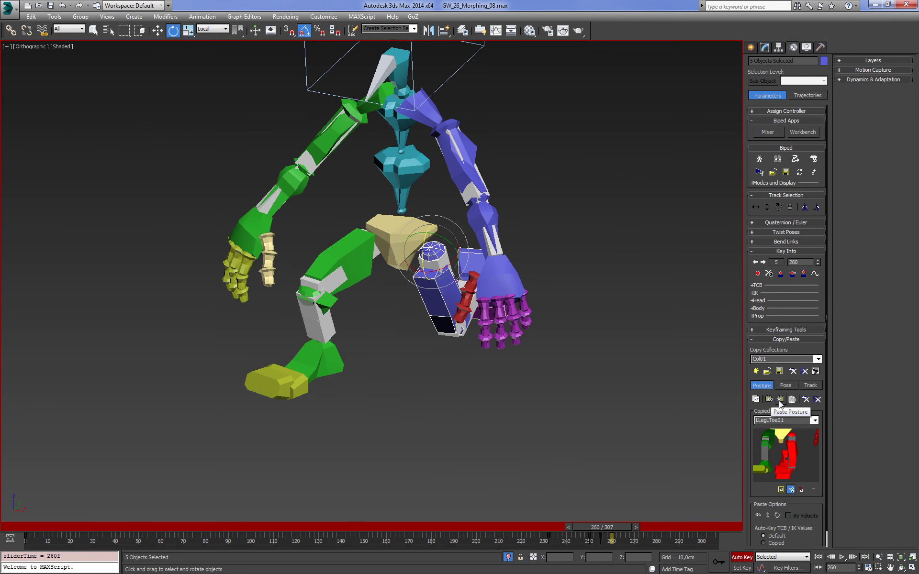
{"action": "left_click", "coordinate": [780, 400]}
{"action": "mouse_move", "coordinate": [636, 387]}
{"action": "middle_mouse_down", "text": "alt"}
{"action": "mouse_move", "coordinate": [659, 388]}
{"action": "mouse_move", "coordinate": [511, 378]}
{"action": "mouse_move", "coordinate": [599, 378]}
{"action": "mouse_move", "coordinate": [660, 365]}
{"action": "mouse_move", "coordinate": [558, 372]}
{"action": "mouse_move", "coordinate": [604, 483]}
{"action": "middle_mouse_up", "text": "alt"}
{"action": "mouse_move", "coordinate": [616, 526]}
{"action": "left_mouse_down"}
{"action": "mouse_move", "coordinate": [587, 528]}
{"action": "mouse_move", "coordinate": [624, 526]}
{"action": "left_mouse_up"}
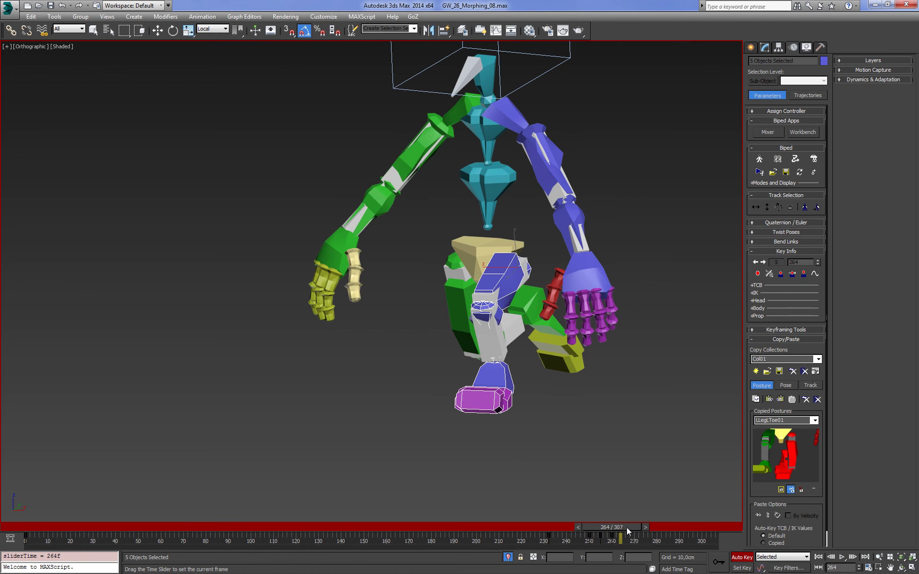
- Copy the legs' frame 0 key to frame 264
{"action": "key", "text": "e"}
{"action": "middle_click_drag", "start_coordinate": [594, 474], "coordinate": [615, 470], "text": "alt"}
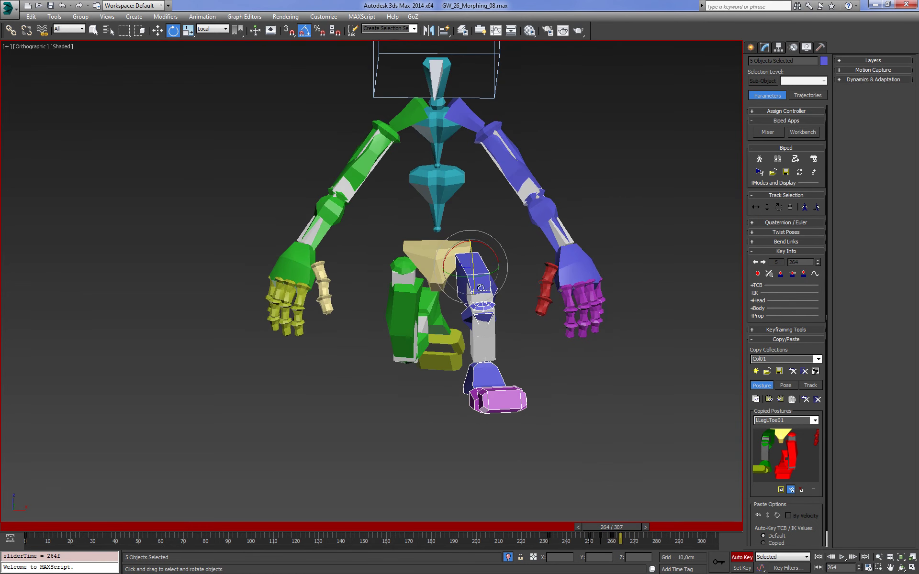
{"action": "left_click_drag", "start_coordinate": [60, 533], "coordinate": [19, 544]}
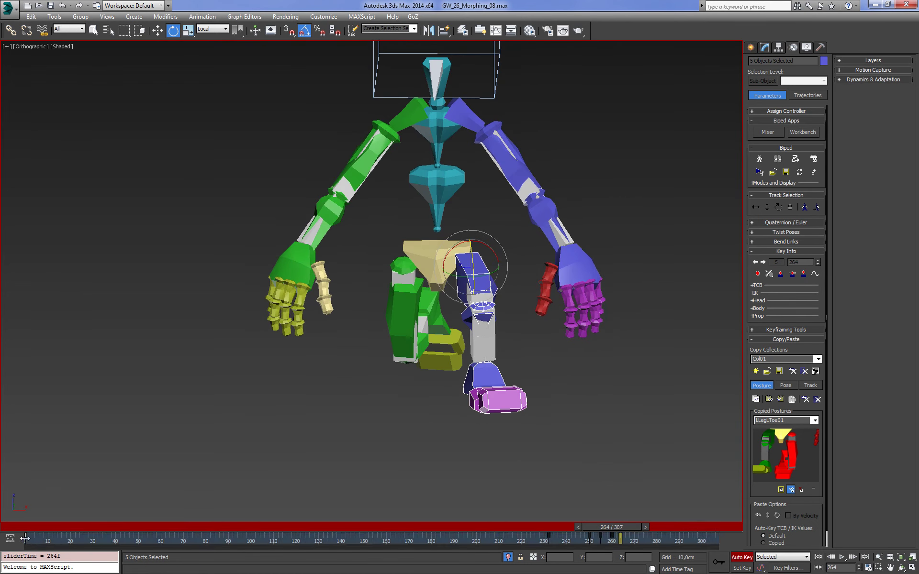
{"action": "left_click_drag", "start_coordinate": [544, 564], "coordinate": [626, 560], "text": "shift"}
{"action": "left_click", "coordinate": [407, 279]}
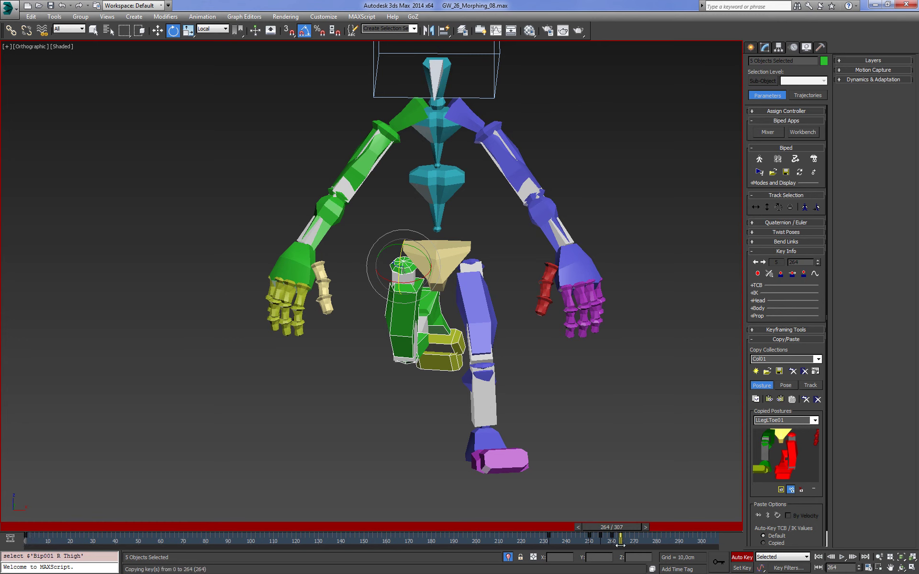
{"action": "mouse_move", "coordinate": [627, 526]}
{"action": "left_mouse_down"}
{"action": "mouse_move", "coordinate": [616, 526]}
{"action": "mouse_move", "coordinate": [636, 522]}
{"action": "left_mouse_up"}
- At frame 268, tilt the right foot 40°, swing the right thigh 15° and copy the leg posture
{"action": "key", "text": "e"}
{"action": "mouse_move", "coordinate": [611, 512]}
{"action": "middle_mouse_down", "text": "alt"}
{"action": "mouse_move", "coordinate": [496, 380]}
{"action": "mouse_move", "coordinate": [377, 401]}
{"action": "middle_mouse_up", "text": "alt"}
{"action": "left_click", "coordinate": [379, 401]}
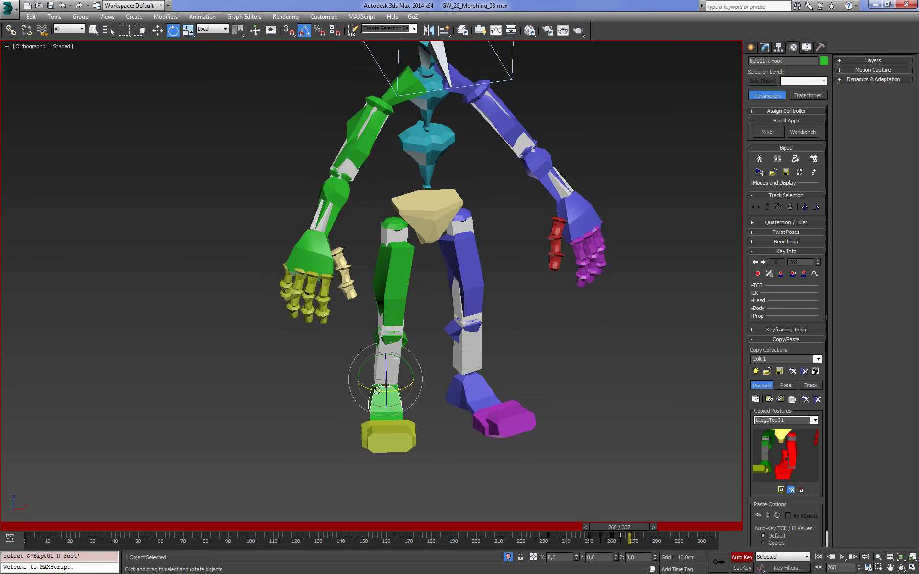
{"action": "left_click_drag", "start_coordinate": [376, 391], "coordinate": [357, 391]}
{"action": "middle_click_drag", "start_coordinate": [373, 406], "coordinate": [583, 499], "text": "alt"}
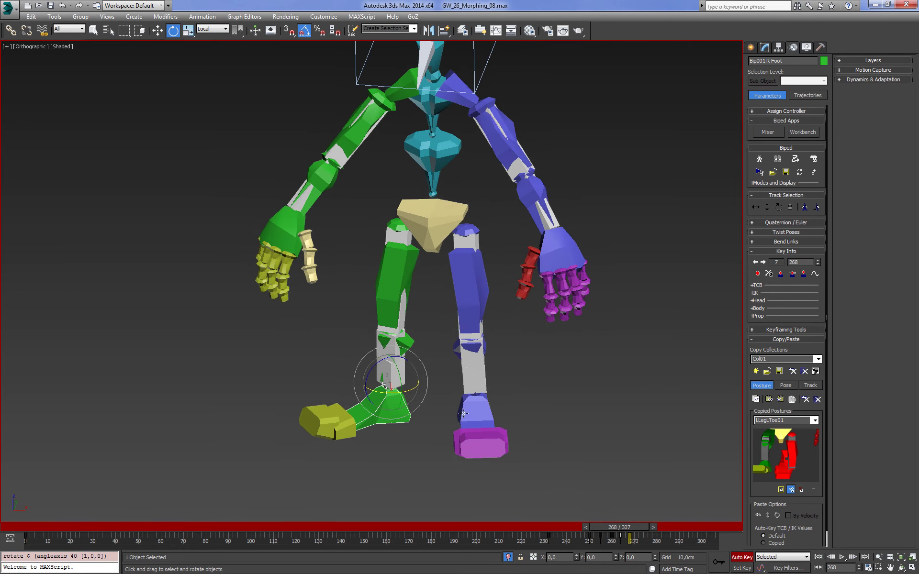
{"action": "left_click", "coordinate": [400, 291]}
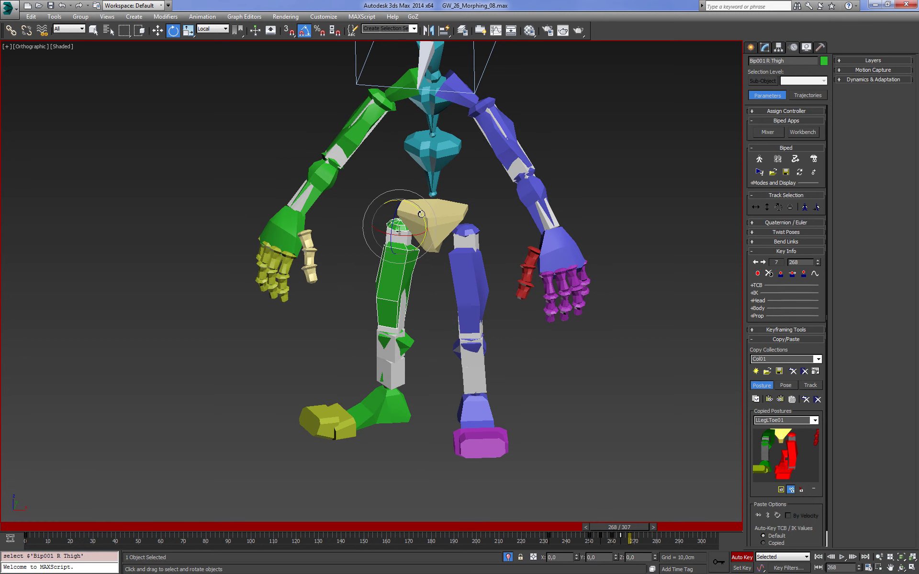
{"action": "left_click_drag", "start_coordinate": [421, 214], "coordinate": [421, 222]}
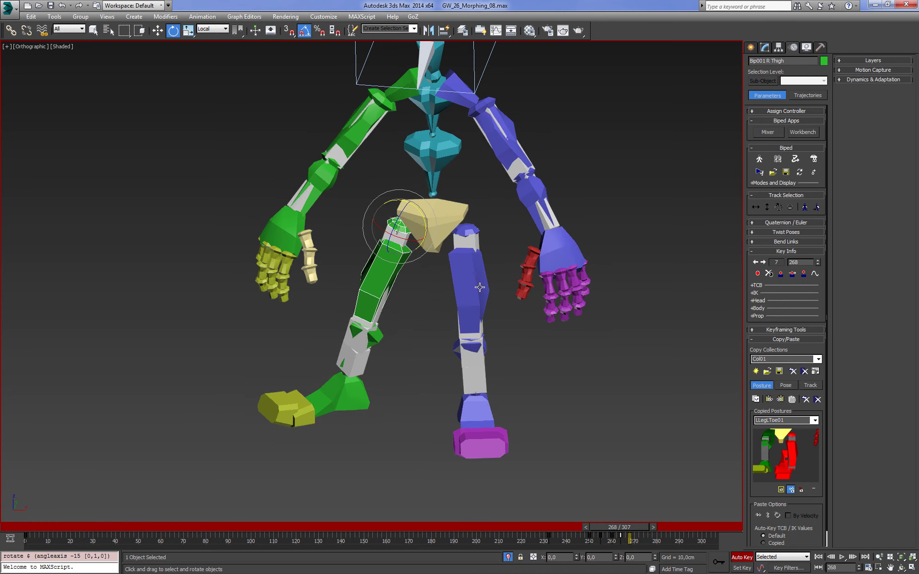
{"action": "double_click", "coordinate": [390, 252]}
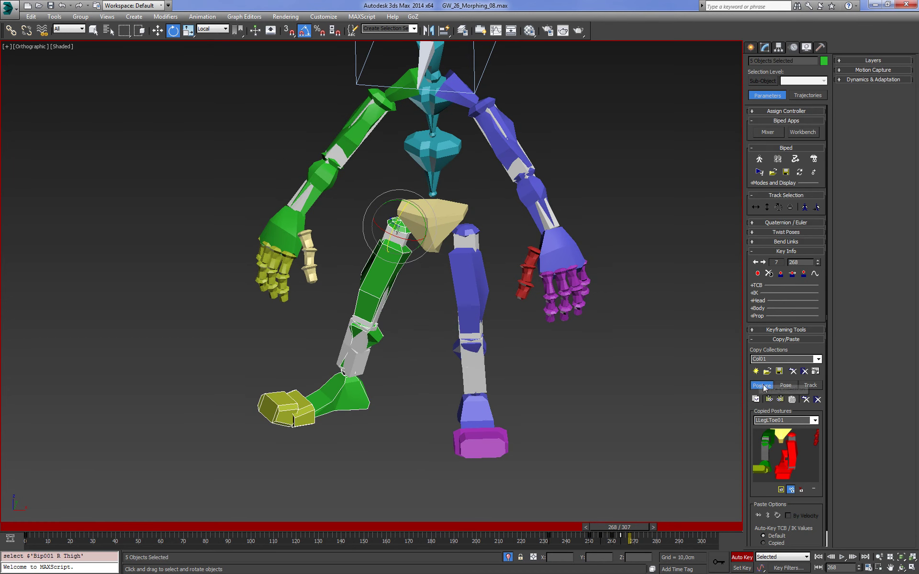
{"action": "left_click", "coordinate": [758, 398]}
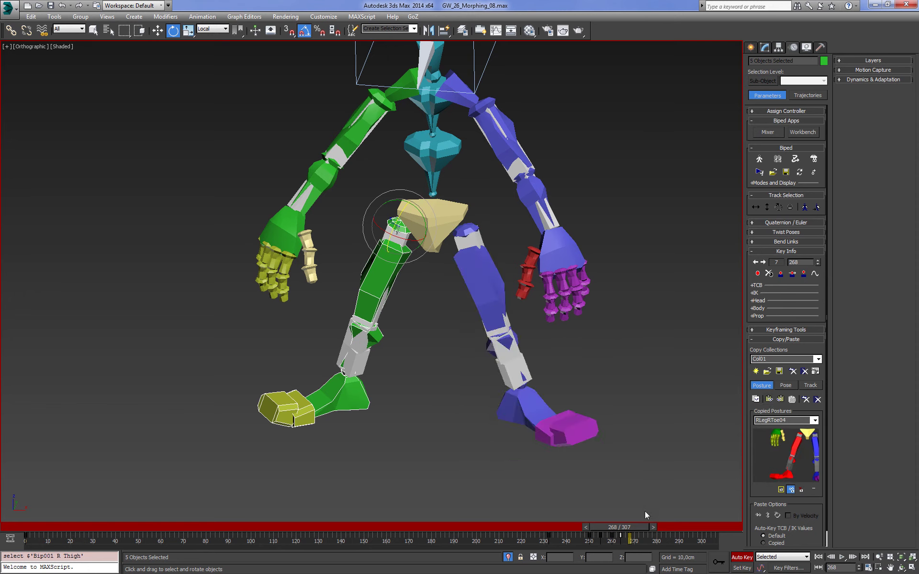
- At frame 273, tilt the right foot back 40°, turn it 15° and select the toe
{"action": "left_click_drag", "start_coordinate": [633, 525], "coordinate": [645, 529]}
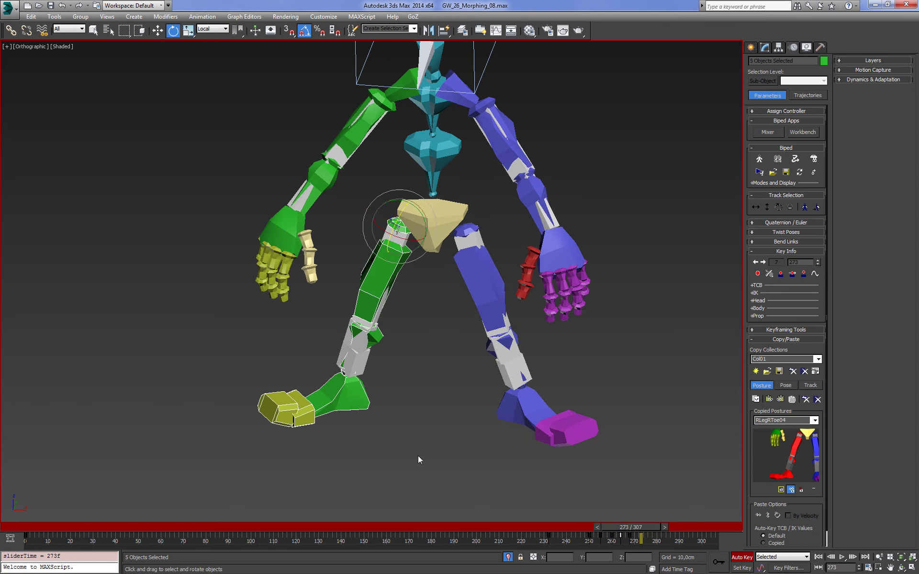
{"action": "left_click", "coordinate": [351, 406]}
{"action": "left_click_drag", "start_coordinate": [341, 379], "coordinate": [361, 384]}
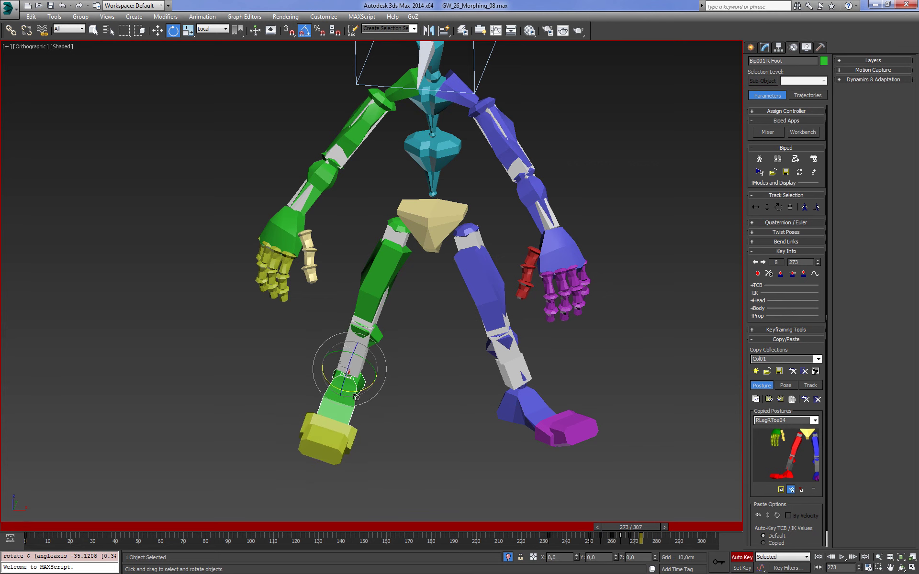
{"action": "left_click", "coordinate": [325, 421]}
{"action": "mouse_move", "coordinate": [330, 423]}
{"action": "middle_mouse_down", "text": "alt"}
{"action": "mouse_move", "coordinate": [389, 422]}
{"action": "mouse_move", "coordinate": [364, 421]}
{"action": "middle_mouse_up", "text": "alt"}
{"action": "left_click", "coordinate": [275, 407]}
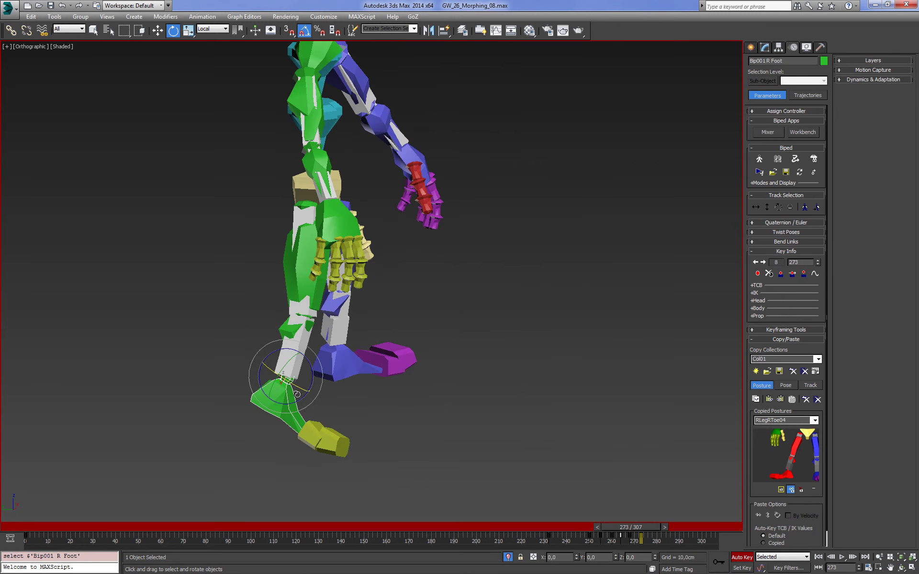
{"action": "left_click_drag", "start_coordinate": [287, 405], "coordinate": [316, 441]}
{"action": "left_click", "coordinate": [301, 432]}
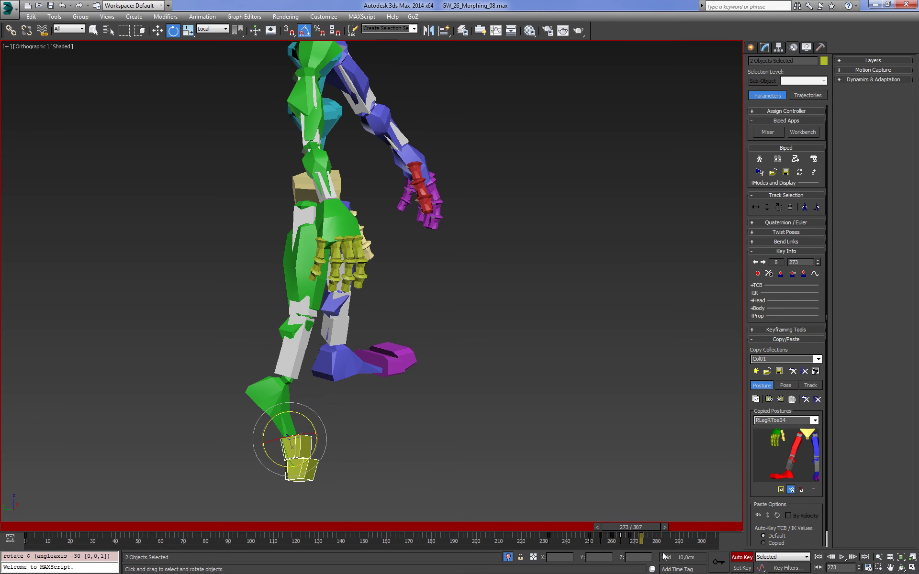
{"action": "middle_click_drag", "start_coordinate": [655, 389], "coordinate": [464, 349], "text": "alt"}
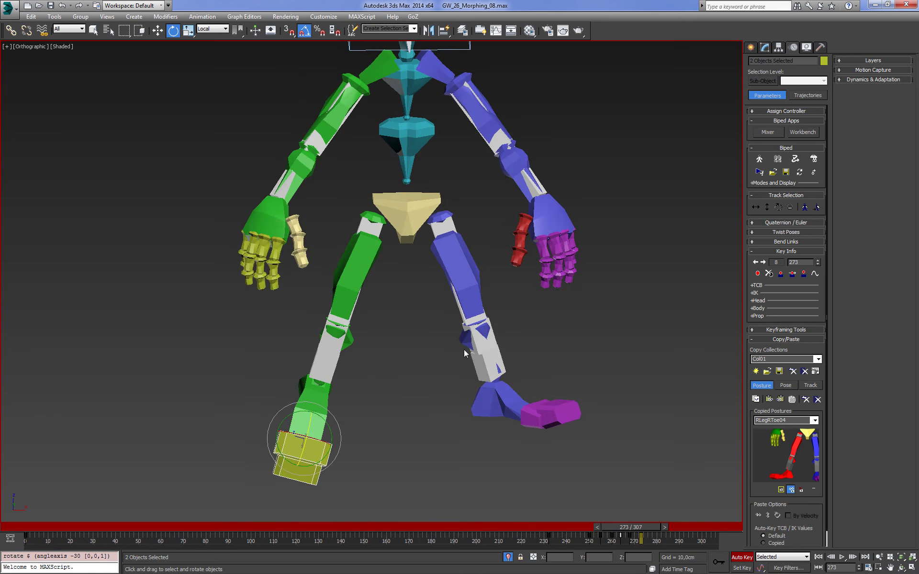
- Copy the right leg posture as RLegRToe05 and paste it mirrored onto the left leg
{"action": "double_click", "coordinate": [375, 249]}
{"action": "left_click", "coordinate": [756, 397]}
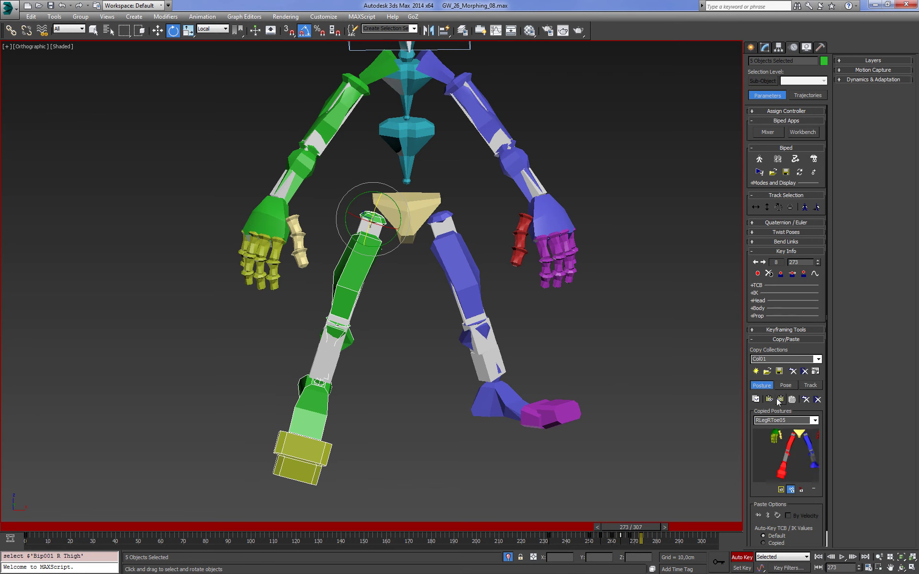
{"action": "left_click", "coordinate": [780, 399]}
{"action": "middle_click_drag", "start_coordinate": [640, 405], "coordinate": [669, 458], "text": "alt"}
{"action": "mouse_move", "coordinate": [650, 527]}
{"action": "left_mouse_down"}
{"action": "mouse_move", "coordinate": [599, 530]}
{"action": "mouse_move", "coordinate": [651, 533]}
{"action": "left_mouse_up"}
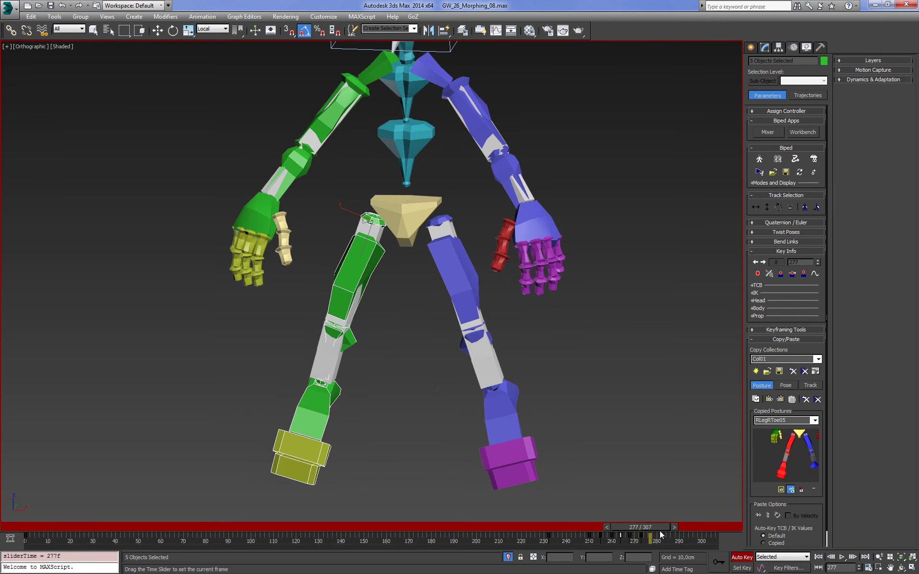
- At frame 278, rotate the right foot 40 degrees and bend the right knee 15 degrees
{"action": "key", "text": "period"}
{"action": "key", "text": "e"}
{"action": "mouse_move", "coordinate": [598, 407]}
{"action": "middle_mouse_down", "text": "alt"}
{"action": "mouse_move", "coordinate": [550, 387]}
{"action": "mouse_move", "coordinate": [449, 407]}
{"action": "mouse_move", "coordinate": [317, 410]}
{"action": "middle_mouse_up", "text": "alt"}
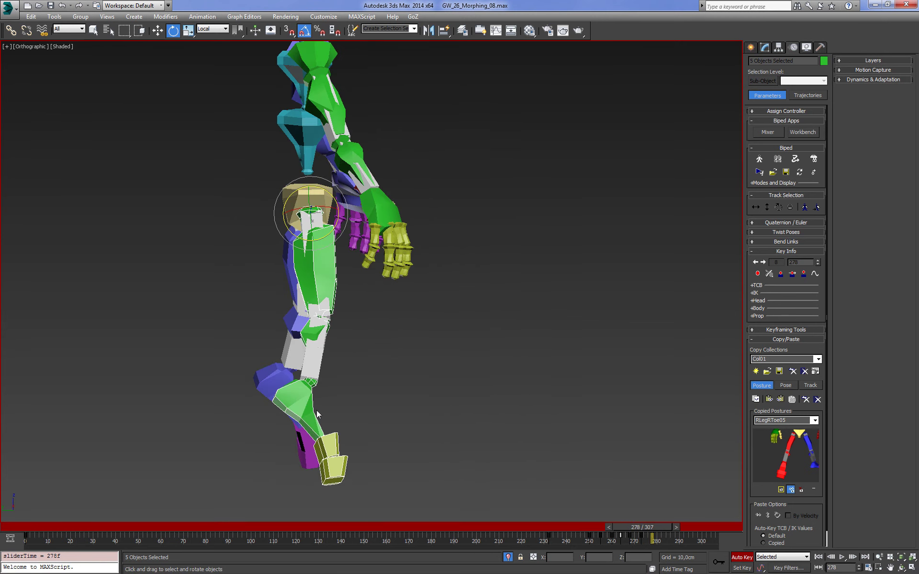
{"action": "double_click", "coordinate": [317, 409]}
{"action": "left_click_drag", "start_coordinate": [337, 376], "coordinate": [343, 352]}
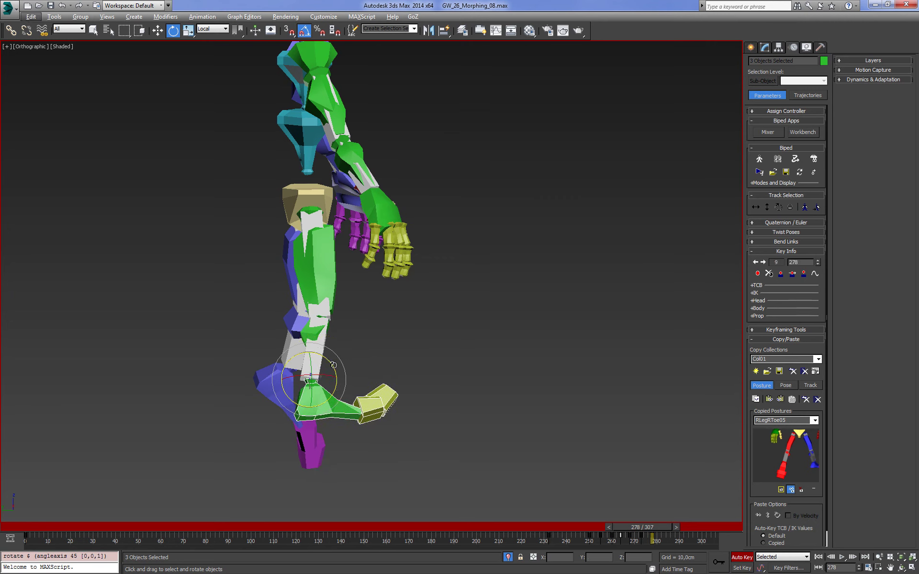
{"action": "left_click", "coordinate": [306, 332]}
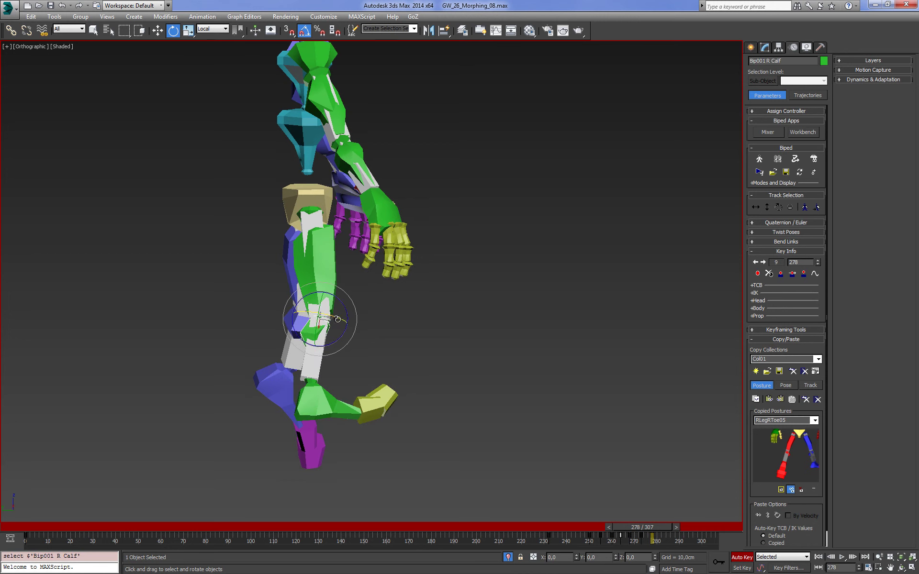
{"action": "left_click_drag", "start_coordinate": [337, 319], "coordinate": [345, 321]}
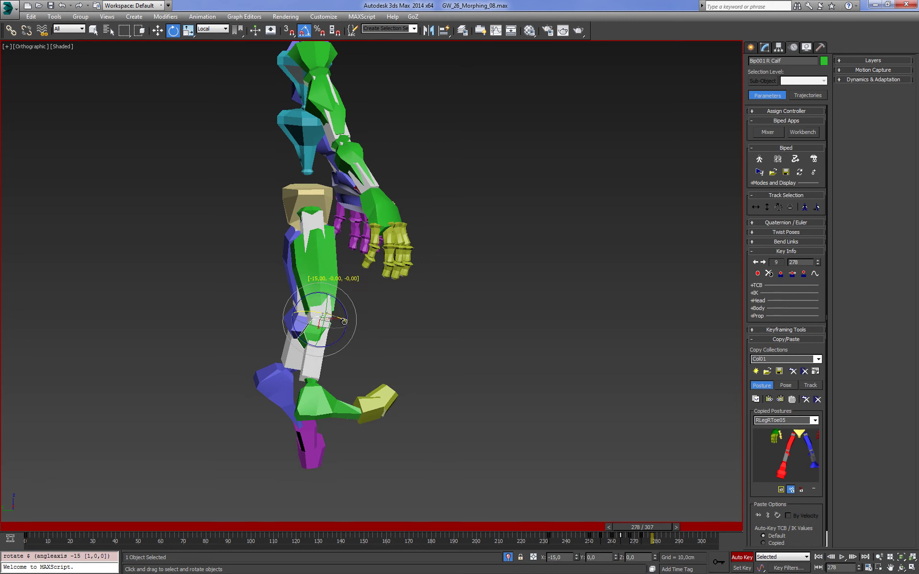
- Paste the right leg's posture opposite onto the left leg and scrub to check the motion
{"action": "mouse_move", "coordinate": [344, 321]}
{"action": "middle_mouse_down", "text": "alt"}
{"action": "mouse_move", "coordinate": [353, 339]}
{"action": "mouse_move", "coordinate": [350, 264]}
{"action": "middle_mouse_up", "text": "alt"}
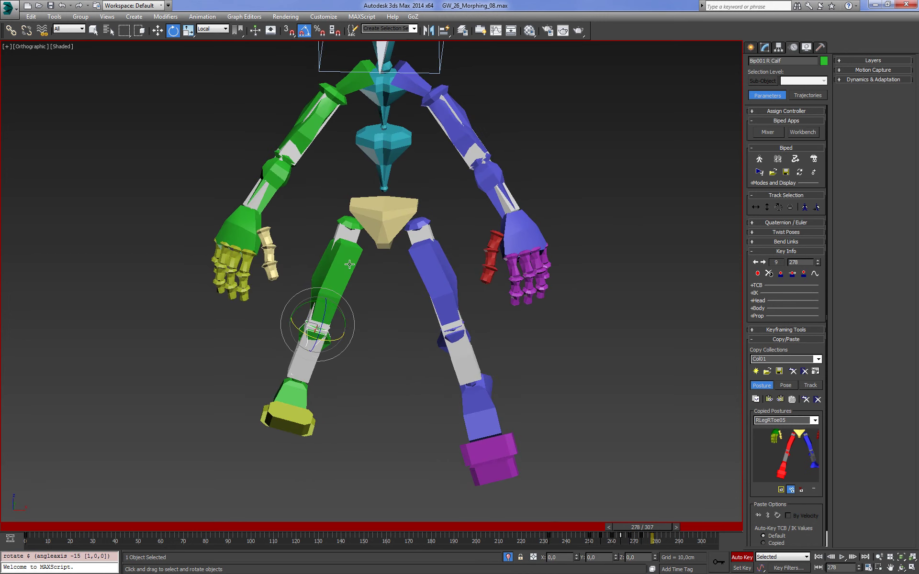
{"action": "double_click", "coordinate": [351, 218]}
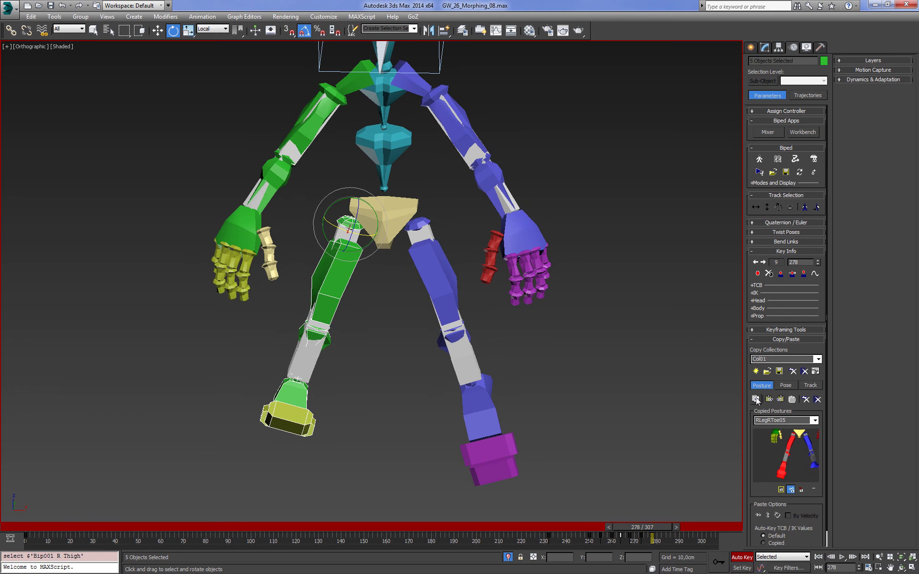
{"action": "left_click", "coordinate": [780, 400]}
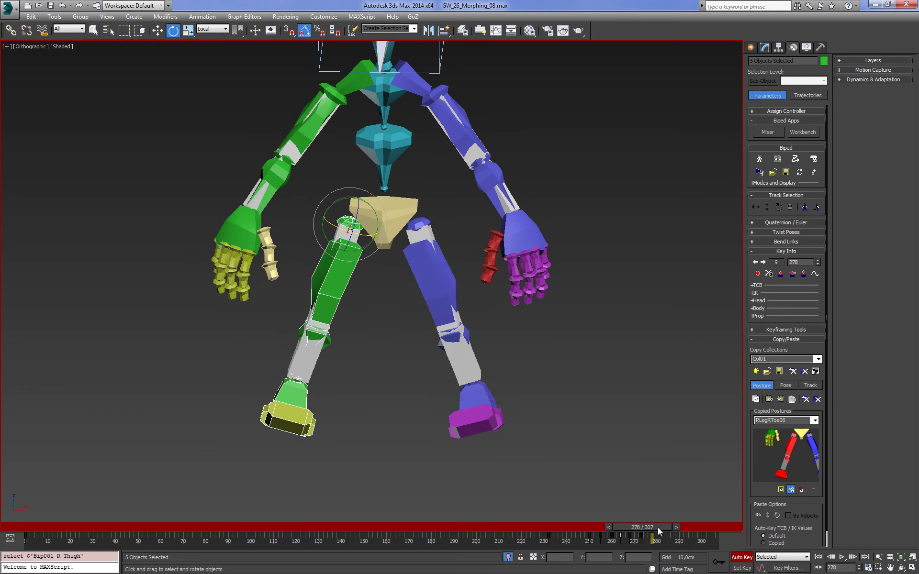
{"action": "mouse_move", "coordinate": [658, 527]}
{"action": "left_mouse_down"}
{"action": "mouse_move", "coordinate": [617, 528]}
{"action": "mouse_move", "coordinate": [670, 527]}
{"action": "left_mouse_up"}
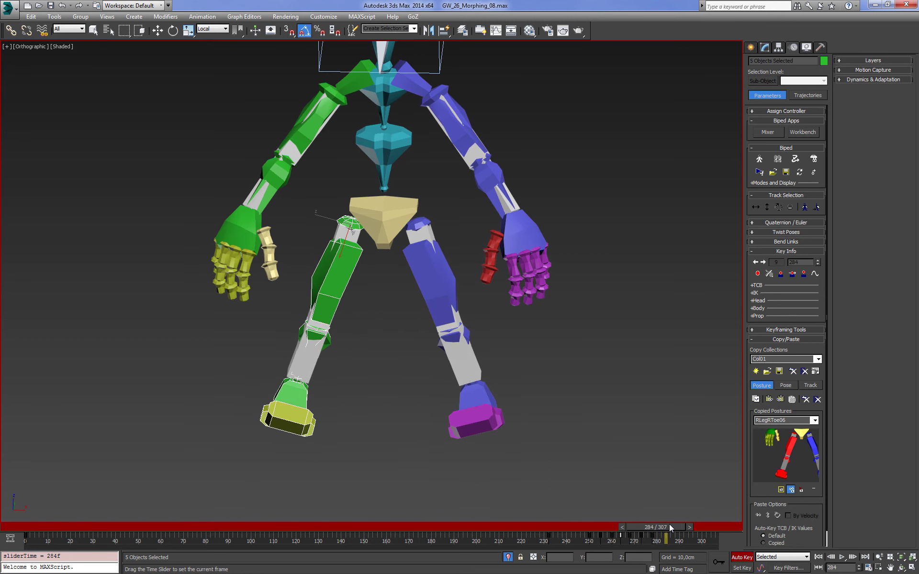
- Copy the right leg's frame 0 key to frame 283
{"action": "key", "text": "e"}
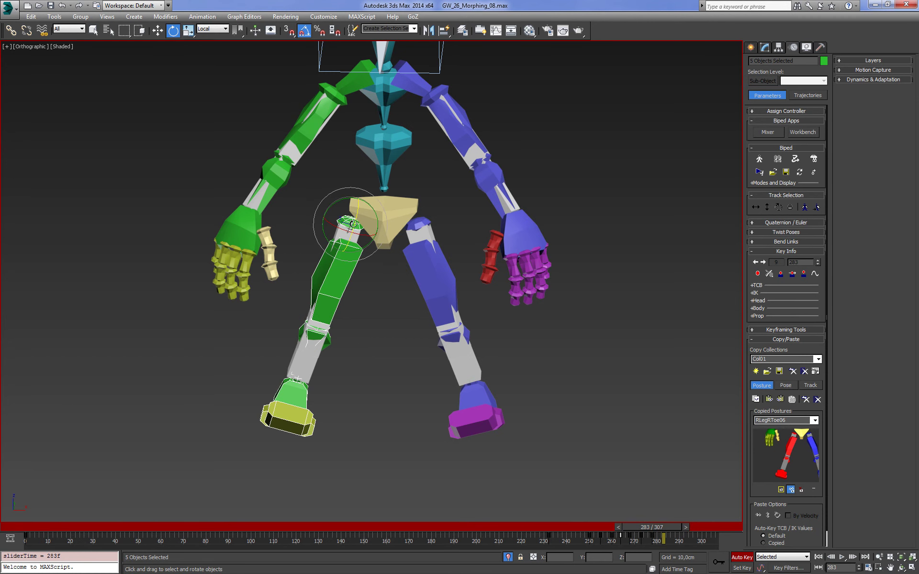
{"action": "left_click", "coordinate": [343, 237]}
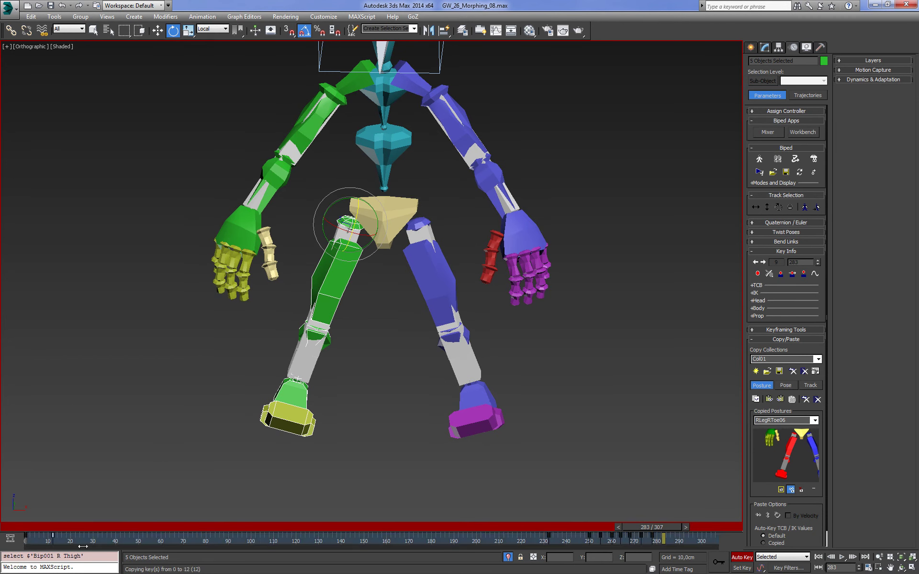
{"action": "left_click_drag", "start_coordinate": [664, 561], "coordinate": [653, 535], "text": "shift"}
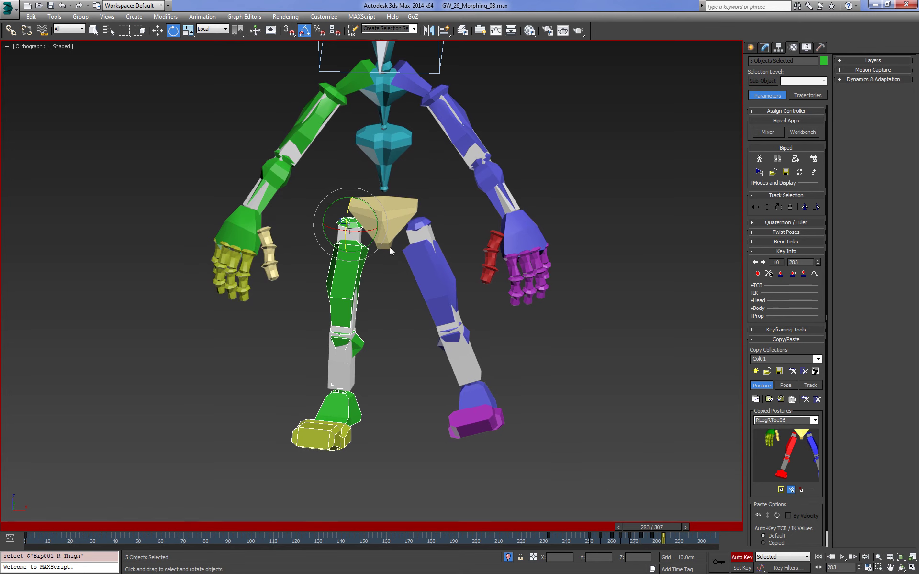
- Swing the left thigh forward, bend the left calf −70° and tilt the left foot −20°
{"action": "left_click", "coordinate": [422, 244]}
{"action": "mouse_move", "coordinate": [434, 206]}
{"action": "left_mouse_down"}
{"action": "mouse_move", "coordinate": [439, 215]}
{"action": "mouse_move", "coordinate": [419, 241]}
{"action": "left_mouse_up"}
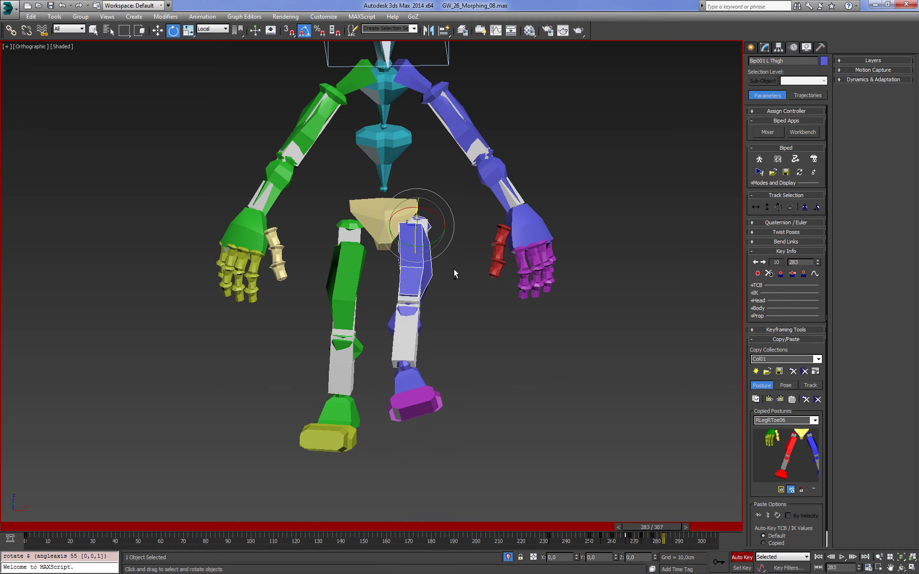
{"action": "middle_click_drag", "start_coordinate": [419, 242], "coordinate": [354, 323], "text": "alt"}
{"action": "left_click", "coordinate": [353, 322]}
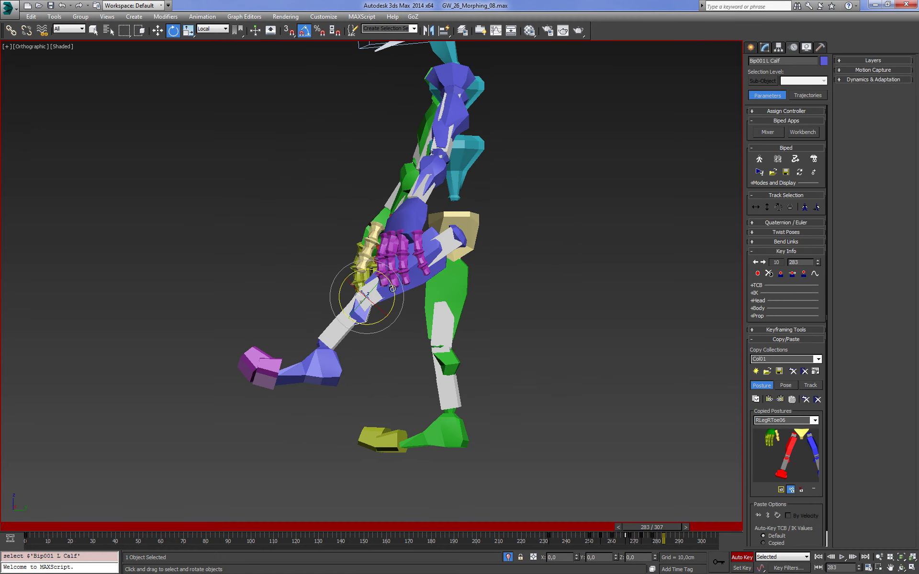
{"action": "left_click_drag", "start_coordinate": [393, 288], "coordinate": [396, 309]}
{"action": "middle_click_drag", "start_coordinate": [396, 309], "coordinate": [396, 367], "text": "alt"}
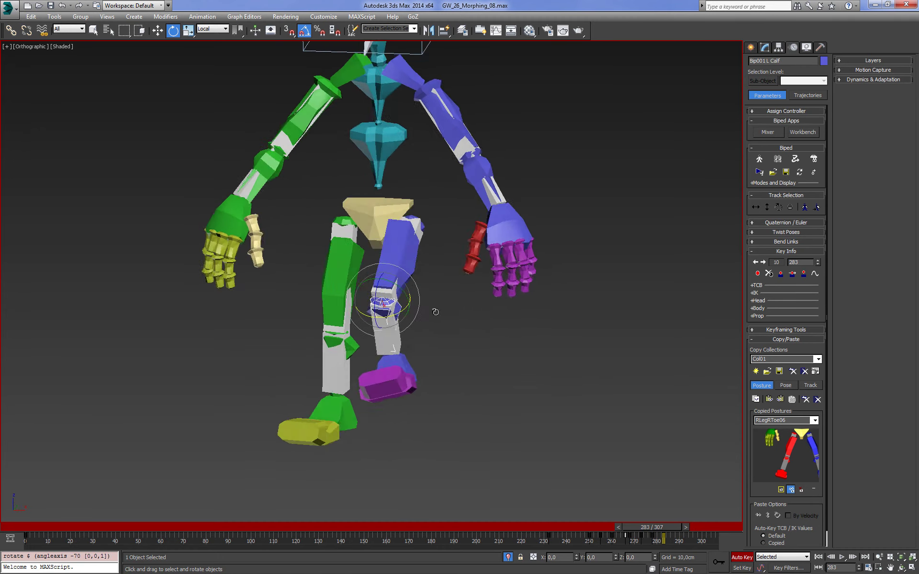
{"action": "left_click", "coordinate": [397, 366]}
{"action": "left_click_drag", "start_coordinate": [396, 367], "coordinate": [400, 383]}
- Move the left foot up, forward and right, then select the whole left leg chain
{"action": "key", "text": "w"}
{"action": "middle_click_drag", "start_coordinate": [488, 392], "coordinate": [400, 360], "text": "alt"}
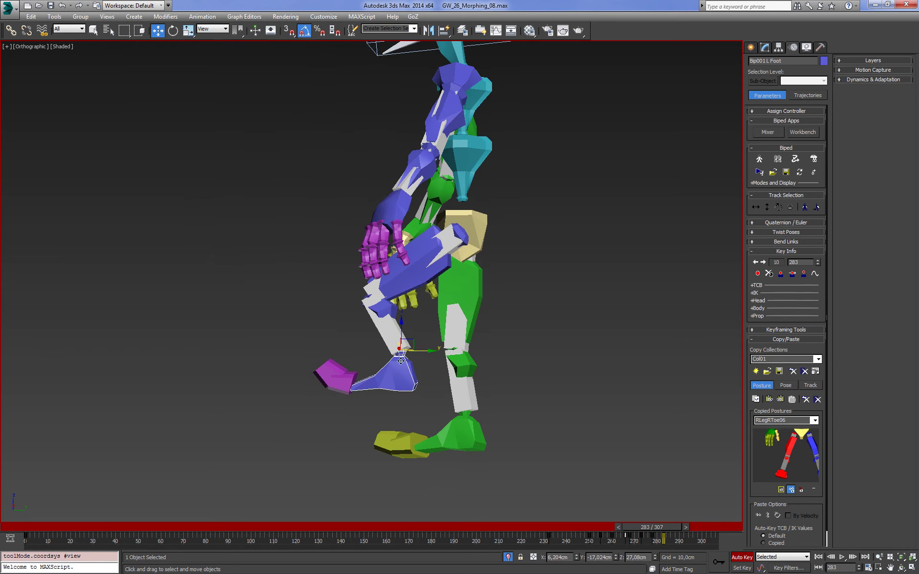
{"action": "mouse_move", "coordinate": [413, 340]}
{"action": "left_mouse_down"}
{"action": "mouse_move", "coordinate": [434, 336]}
{"action": "mouse_move", "coordinate": [392, 302]}
{"action": "mouse_move", "coordinate": [396, 311]}
{"action": "left_mouse_up"}
{"action": "middle_click_drag", "start_coordinate": [395, 311], "coordinate": [503, 339], "text": "alt"}
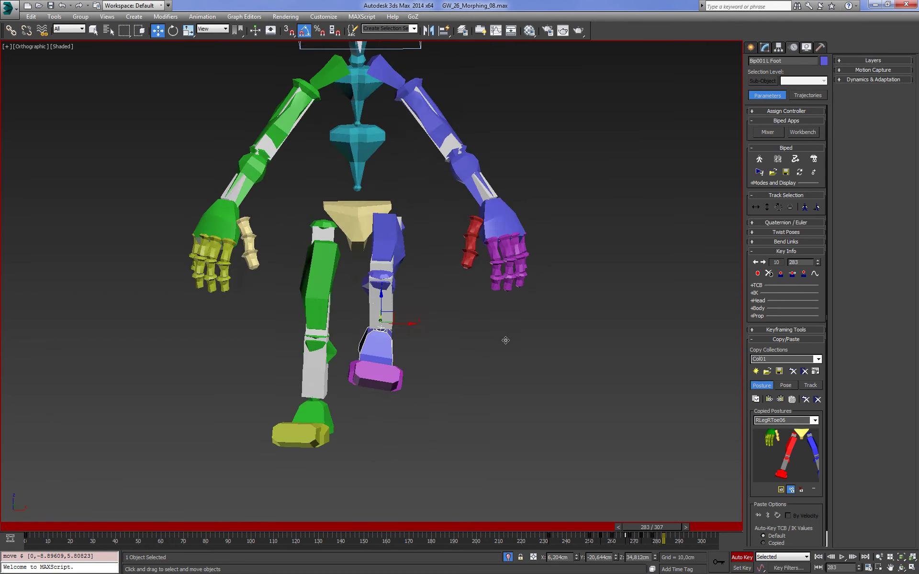
{"action": "left_click_drag", "start_coordinate": [401, 320], "coordinate": [420, 320]}
{"action": "key", "text": "e"}
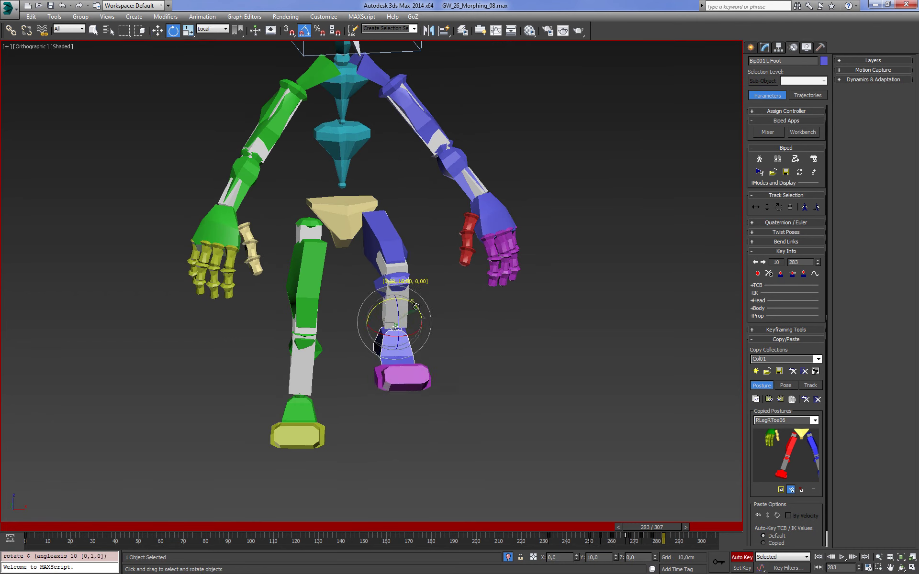
{"action": "double_click", "coordinate": [398, 234]}
{"action": "mouse_move", "coordinate": [398, 234]}
{"action": "middle_mouse_down", "text": "alt"}
{"action": "mouse_move", "coordinate": [504, 338]}
{"action": "mouse_move", "coordinate": [699, 456]}
{"action": "middle_mouse_up", "text": "alt"}
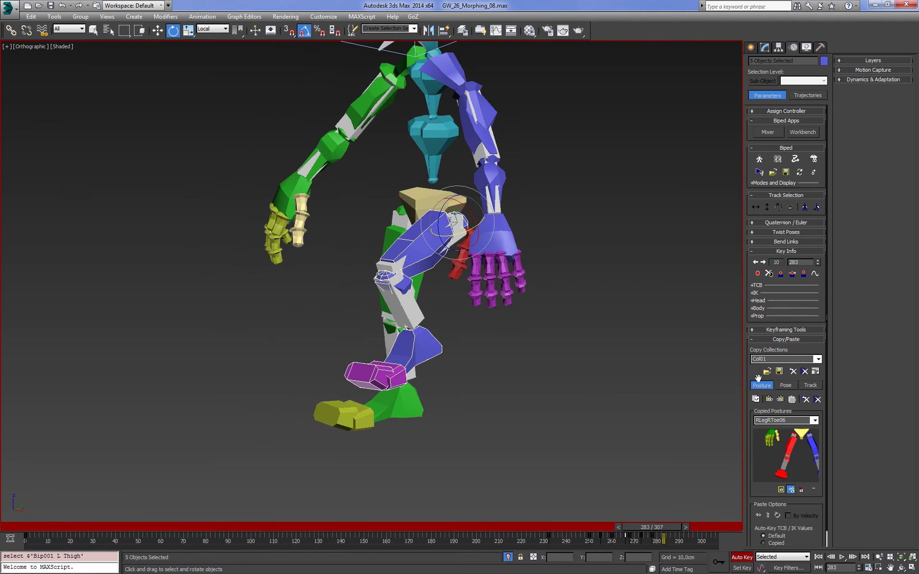
- Copy the left leg posture and paste it opposite as a new leg key near frame 290
{"action": "left_click", "coordinate": [760, 398]}
{"action": "middle_click_drag", "start_coordinate": [577, 424], "coordinate": [651, 484], "text": "alt"}
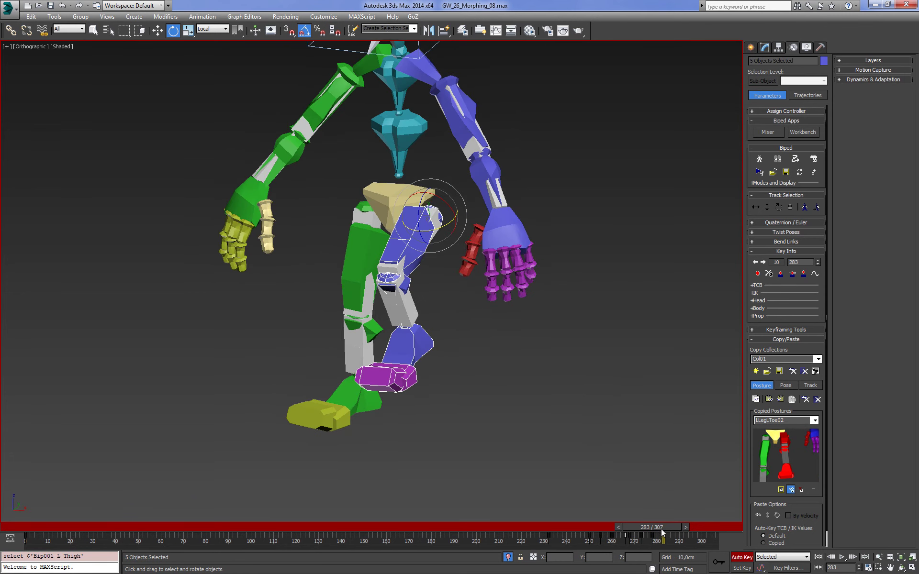
{"action": "left_click_drag", "start_coordinate": [662, 530], "coordinate": [678, 539]}
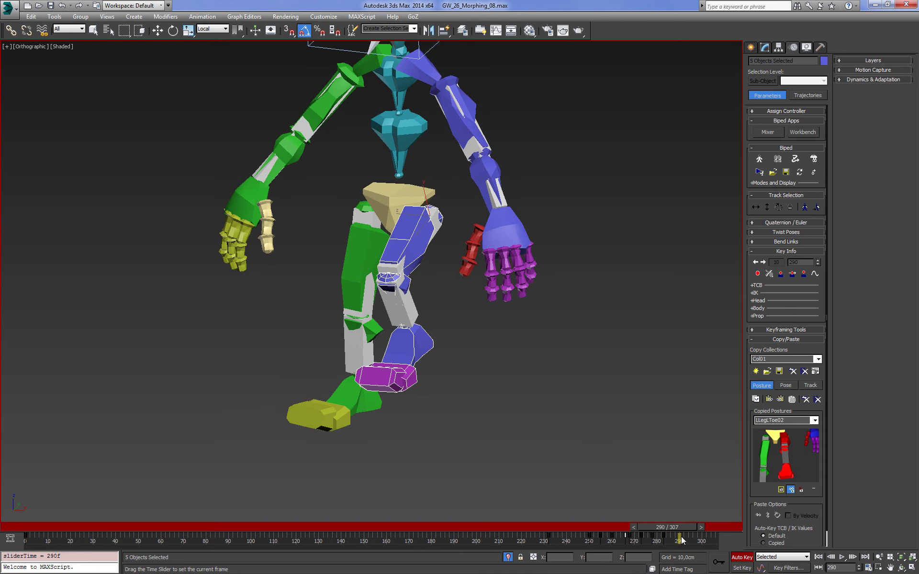
{"action": "key", "text": "e"}
{"action": "middle_click_drag", "start_coordinate": [427, 415], "coordinate": [453, 404], "text": "alt"}
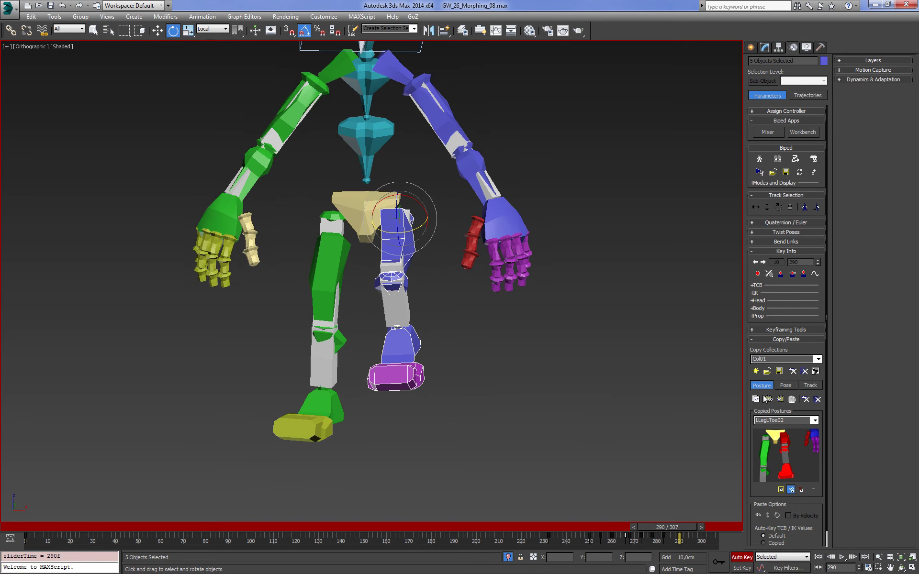
{"action": "left_click", "coordinate": [781, 399]}
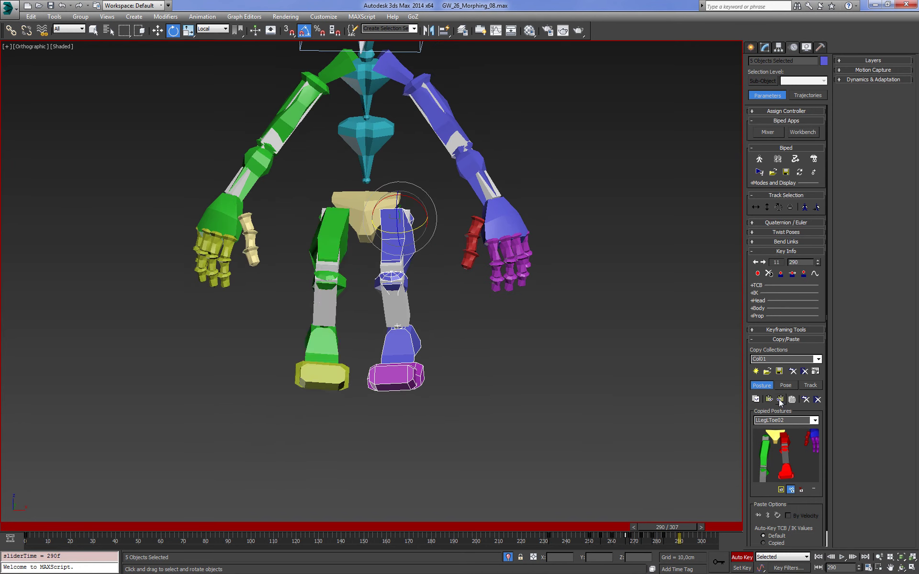
- Scrub through the leg keys at frames 290 and 299, then clear the biped selection
{"action": "left_click_drag", "start_coordinate": [61, 530], "coordinate": [673, 539]}
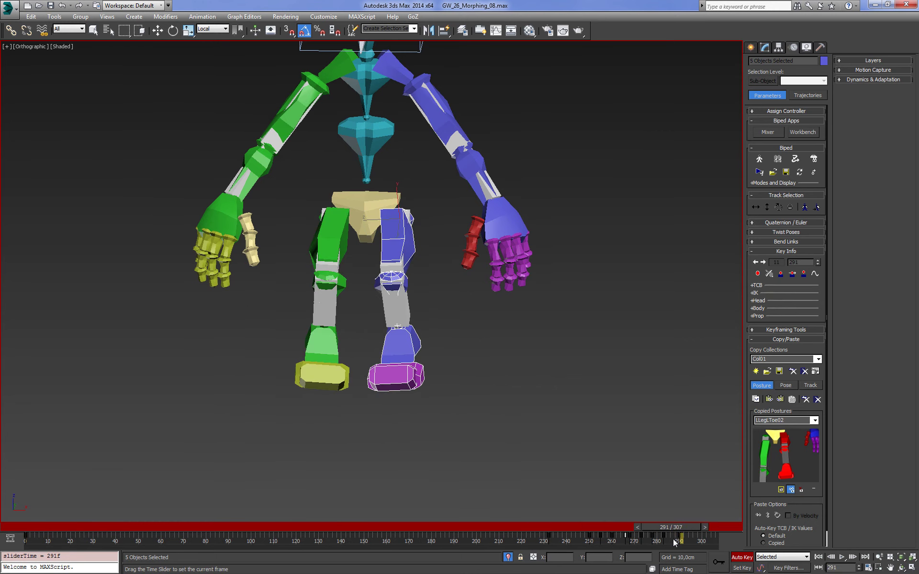
{"action": "key", "text": "e"}
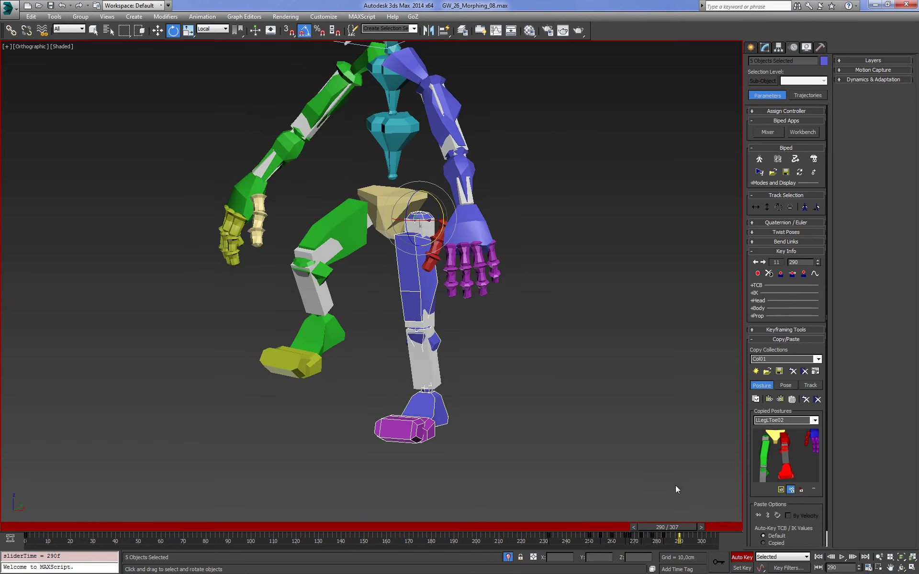
{"action": "left_click_drag", "start_coordinate": [686, 527], "coordinate": [709, 535]}
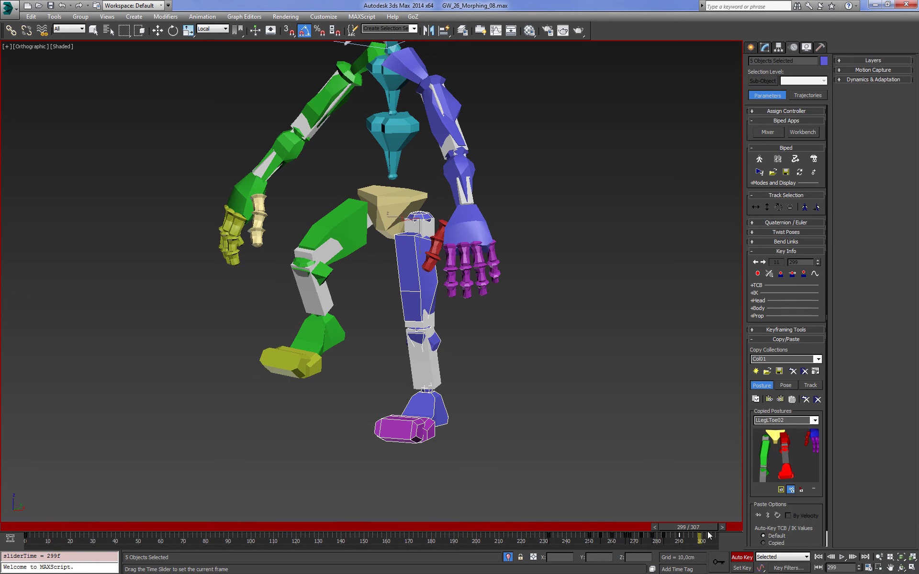
{"action": "left_click", "coordinate": [342, 246]}
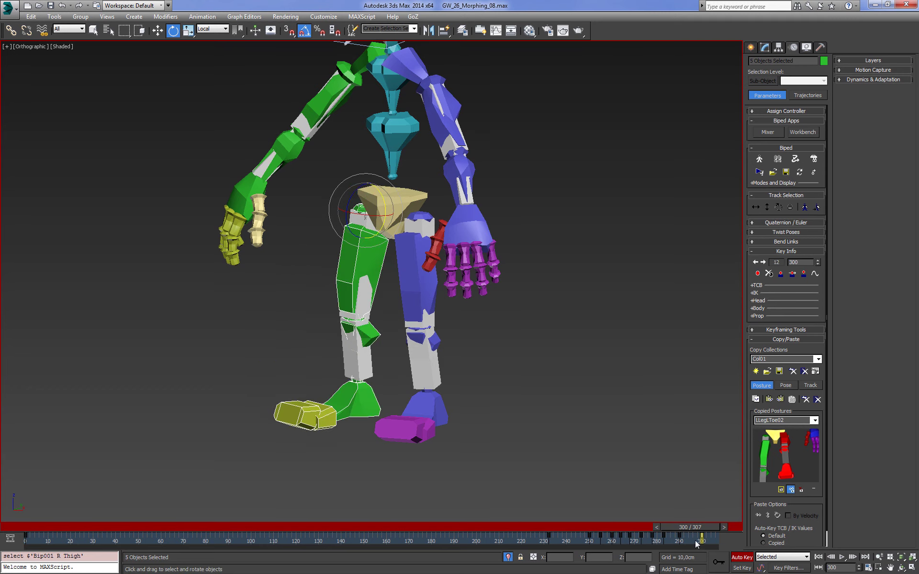
{"action": "left_click", "coordinate": [644, 413]}
- Frame the biped in Perspective view, return to frame 0 and turn Auto Key off
{"action": "key", "text": "f"}
{"action": "key", "text": "z"}
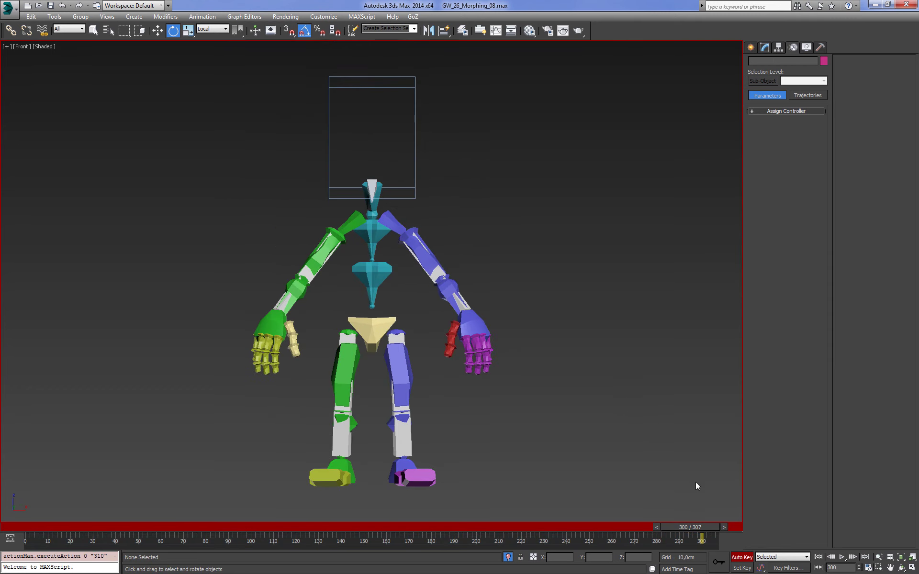
{"action": "key", "text": "p"}
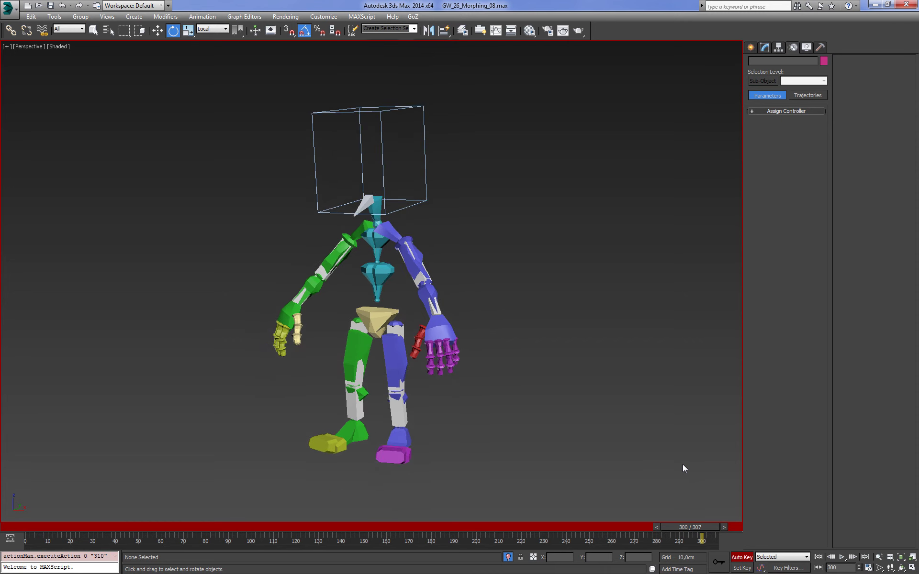
{"action": "mouse_move", "coordinate": [604, 393]}
{"action": "middle_mouse_down", "text": "alt"}
{"action": "mouse_move", "coordinate": [624, 369]}
{"action": "mouse_move", "coordinate": [745, 473]}
{"action": "middle_mouse_up", "text": "alt"}
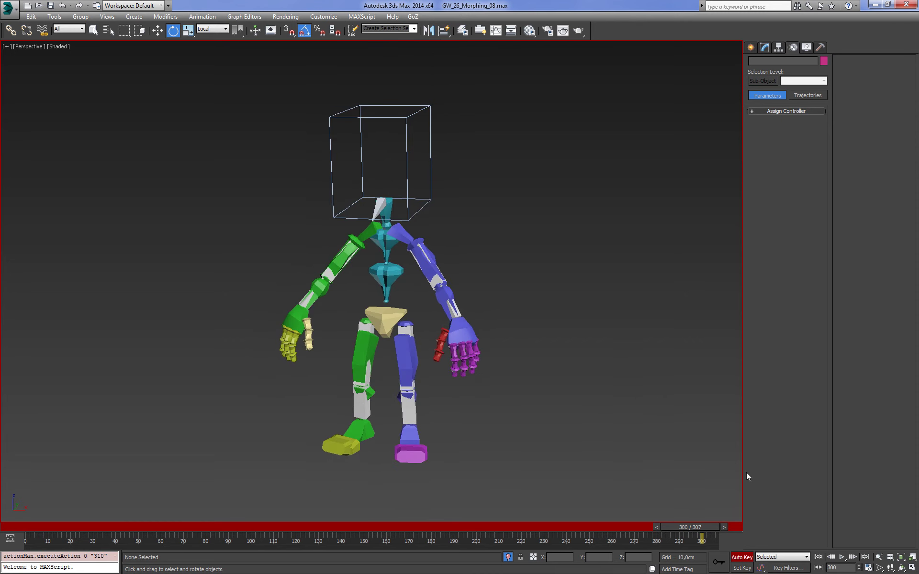
{"action": "left_click", "coordinate": [818, 558]}
{"action": "left_click", "coordinate": [738, 558]}
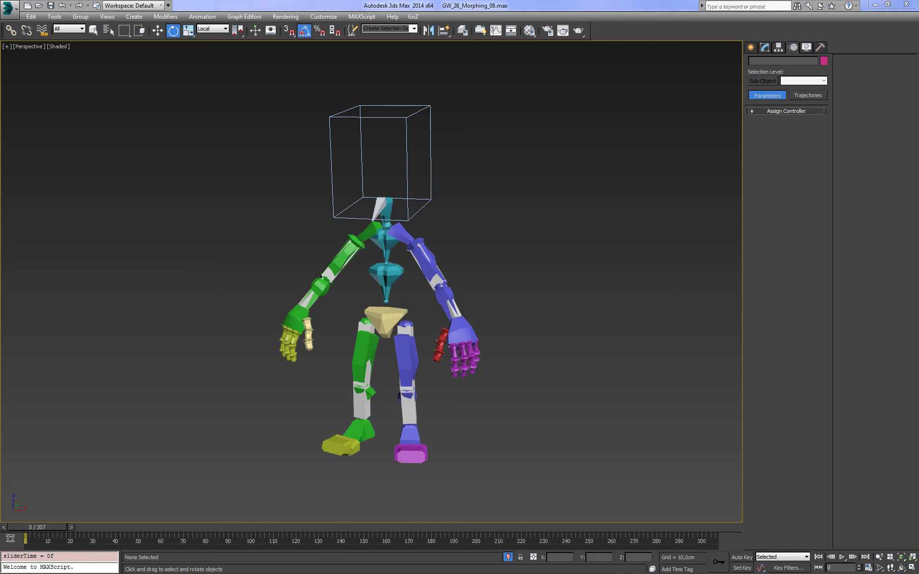
- Play back the full 307-frame biped animation, then stop at frame 0
{"action": "middle_click_drag", "start_coordinate": [589, 337], "coordinate": [568, 321], "text": "alt"}
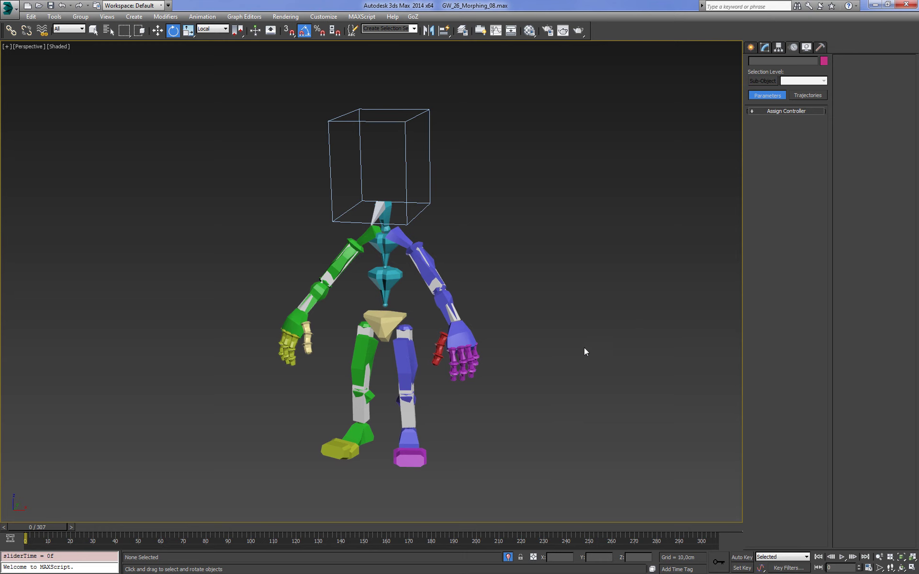
{"action": "middle_click_drag", "start_coordinate": [539, 329], "coordinate": [550, 335], "text": "alt"}
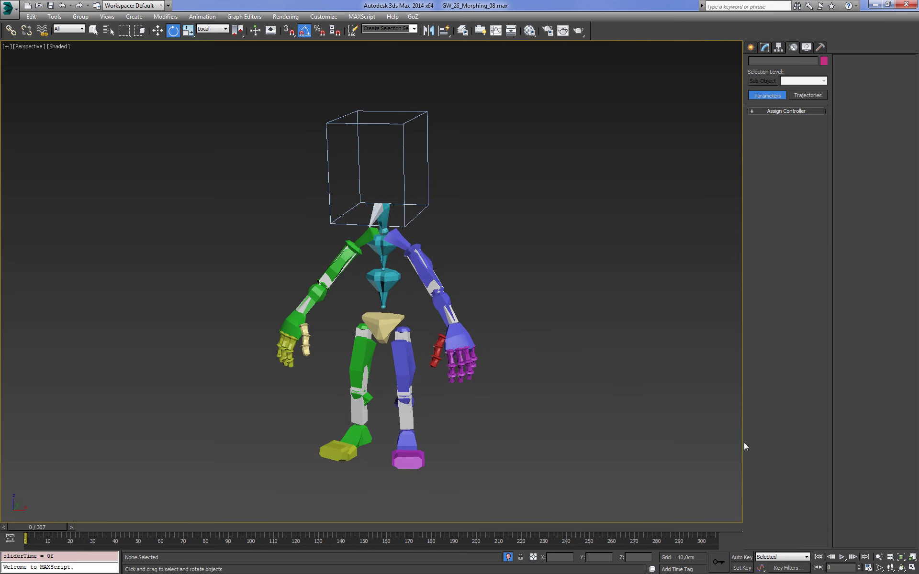
{"action": "left_click", "coordinate": [839, 557]}
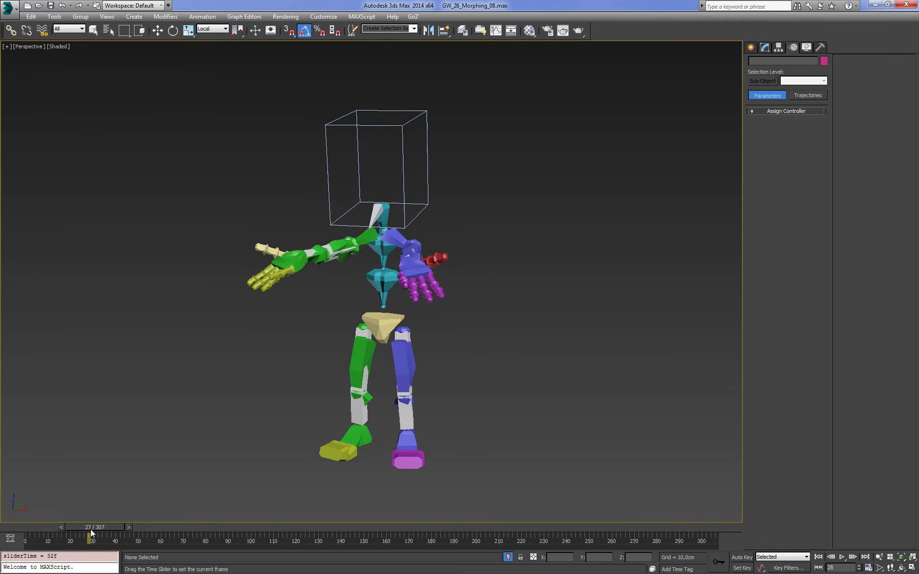
{"action": "left_click_drag", "start_coordinate": [148, 527], "coordinate": [34, 531]}
- Unhide all scene objects, confirming the unhide on all layers
{"action": "key", "text": "f"}
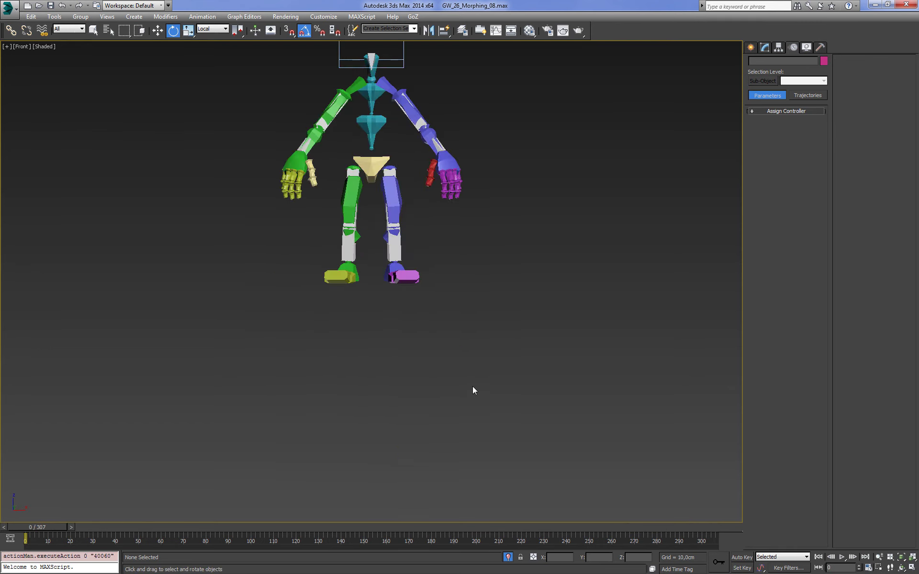
{"action": "key", "text": "z"}
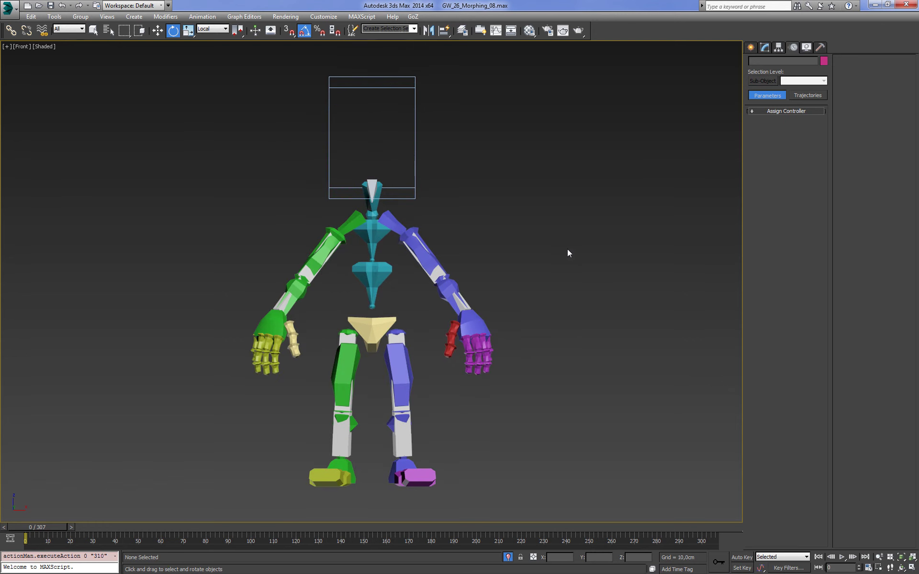
{"action": "middle_click_drag", "start_coordinate": [568, 252], "coordinate": [567, 269]}
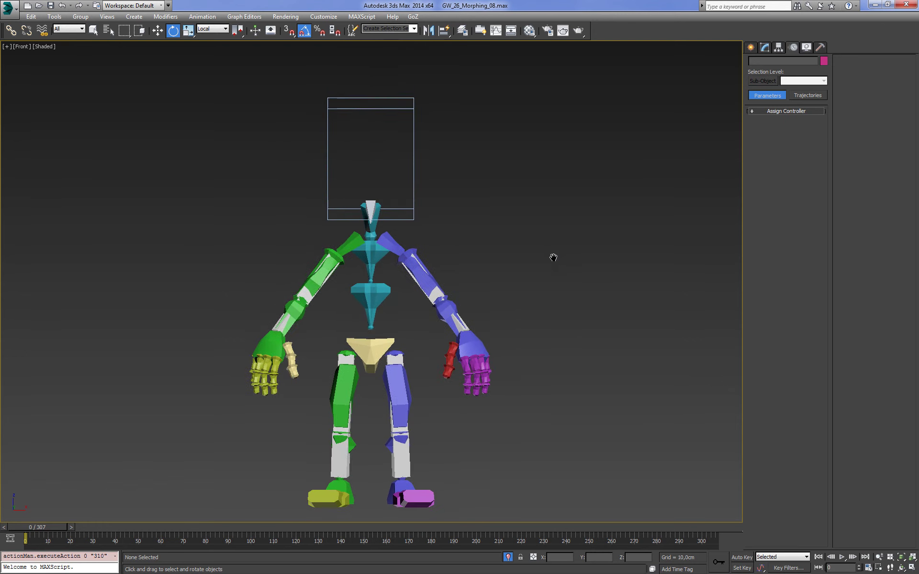
{"action": "right_click", "coordinate": [548, 262]}
{"action": "left_click", "coordinate": [568, 227]}
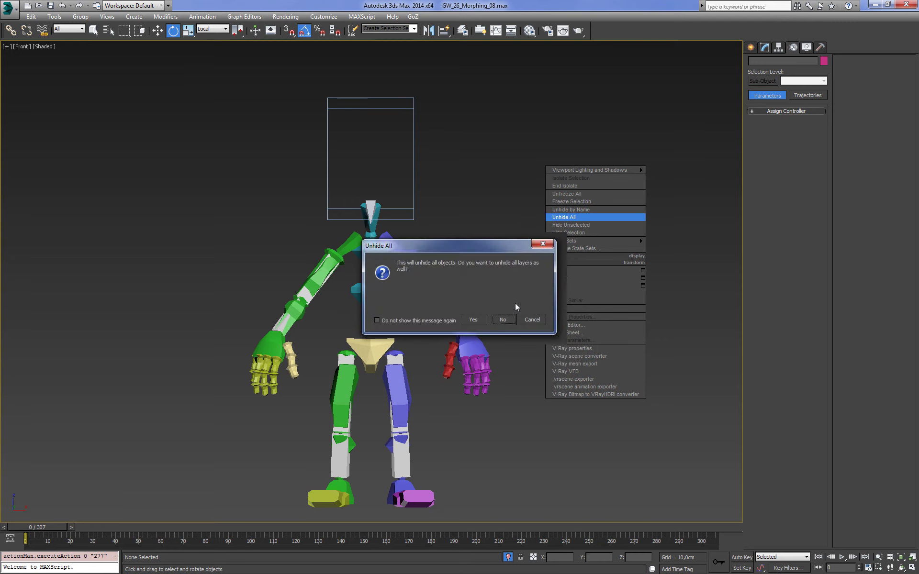
{"action": "left_click", "coordinate": [507, 317]}
{"action": "scroll", "coordinate": [549, 269], "scroll_direction": "down", "scroll_amount": 3}
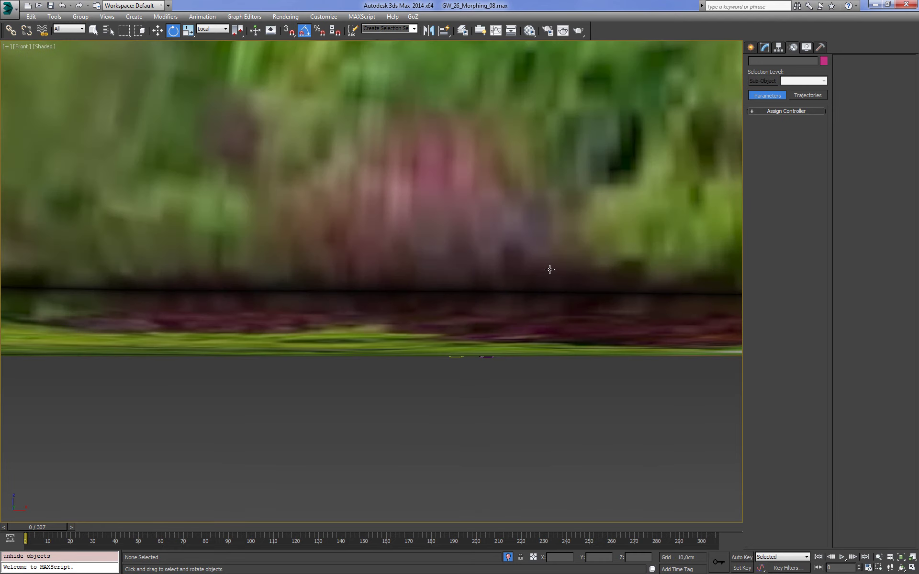
{"action": "key", "text": "F3"}
{"action": "left_click", "coordinate": [587, 213]}
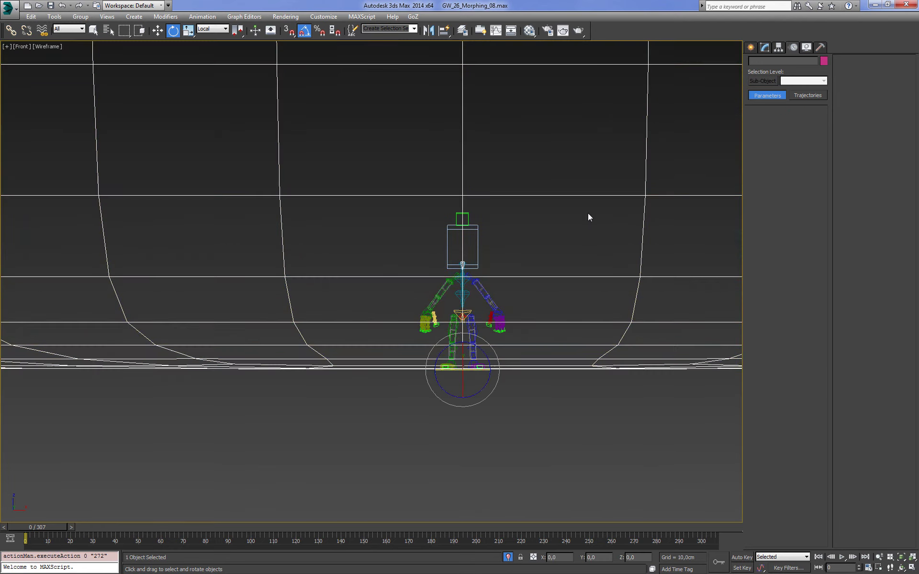
{"action": "right_click", "coordinate": [587, 213]}
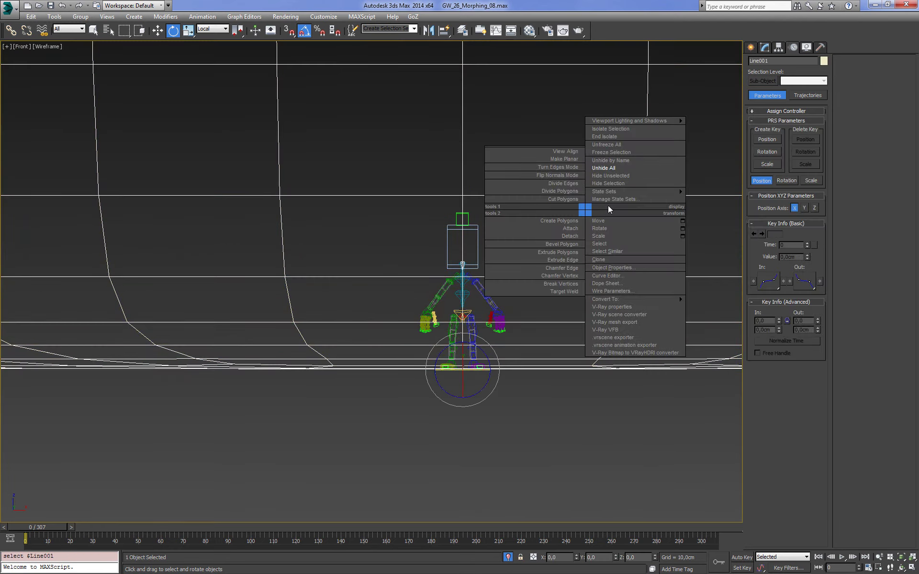
{"action": "right_click", "coordinate": [489, 129]}
{"action": "left_click", "coordinate": [508, 88]}
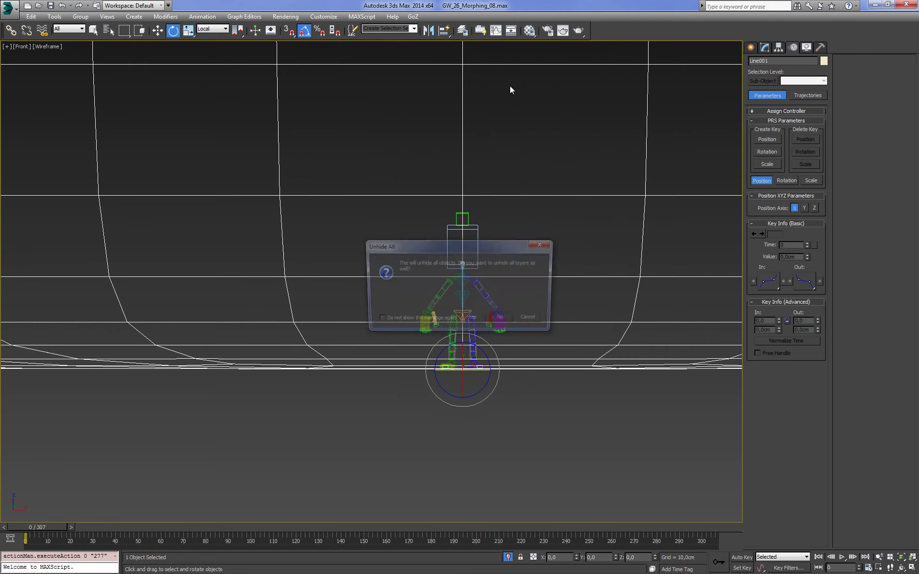
{"action": "left_click", "coordinate": [483, 317]}
- Hide the white background lines and circle helper, and restore shaded display on the farmer
{"action": "left_click_drag", "start_coordinate": [582, 418], "coordinate": [584, 332]}
{"action": "right_click", "coordinate": [583, 318]}
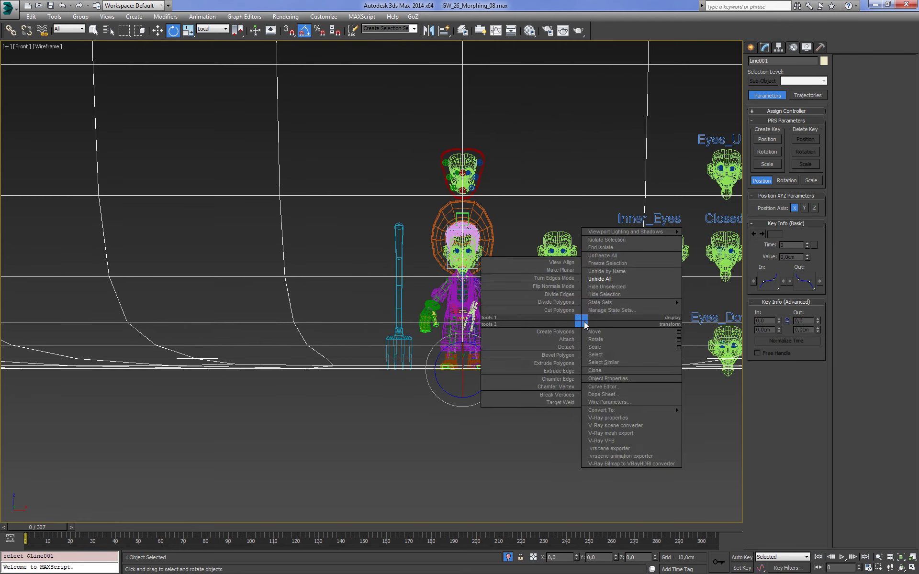
{"action": "left_click", "coordinate": [593, 295]}
{"action": "scroll", "coordinate": [527, 246], "scroll_direction": "up", "scroll_amount": 5}
{"action": "key", "text": "F3"}
{"action": "middle_click_drag", "start_coordinate": [513, 204], "coordinate": [507, 204]}
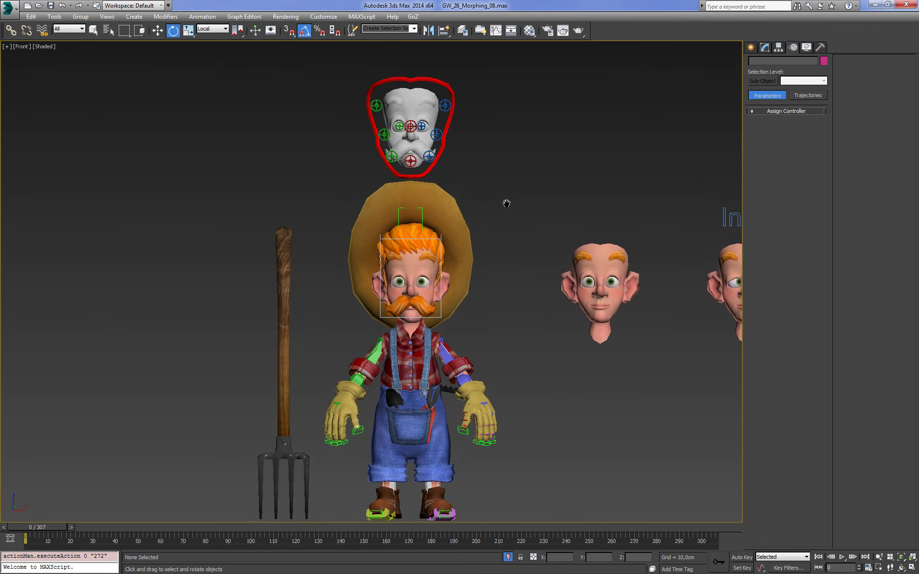
{"action": "left_click", "coordinate": [433, 213]}
- Turn off the Morphs layer in the Layer Manager, then scrub to frame 89 to check the farmer
{"action": "mouse_move", "coordinate": [480, 239]}
{"action": "middle_mouse_down", "text": "alt"}
{"action": "mouse_move", "coordinate": [511, 170]}
{"action": "mouse_move", "coordinate": [472, 106]}
{"action": "middle_mouse_up", "text": "alt"}
{"action": "left_click", "coordinate": [460, 31]}
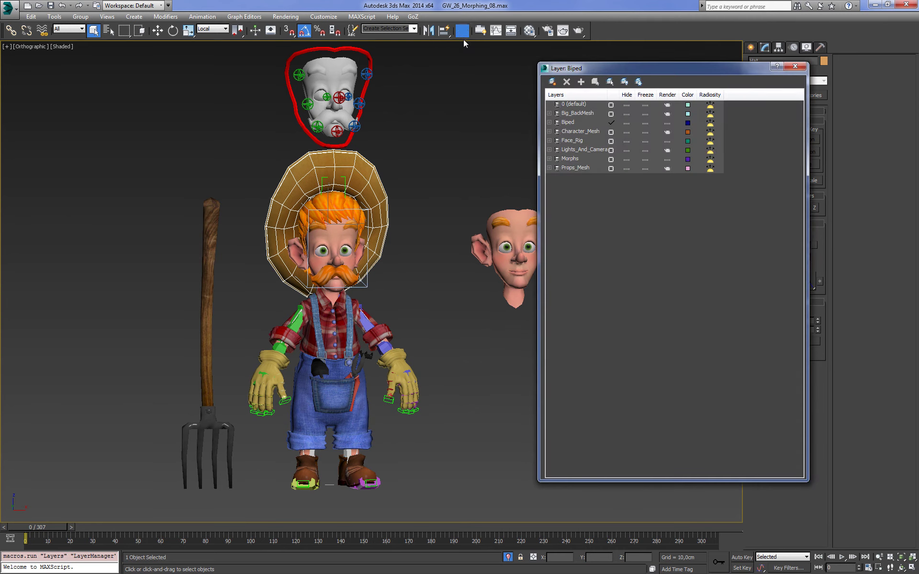
{"action": "left_click", "coordinate": [625, 169]}
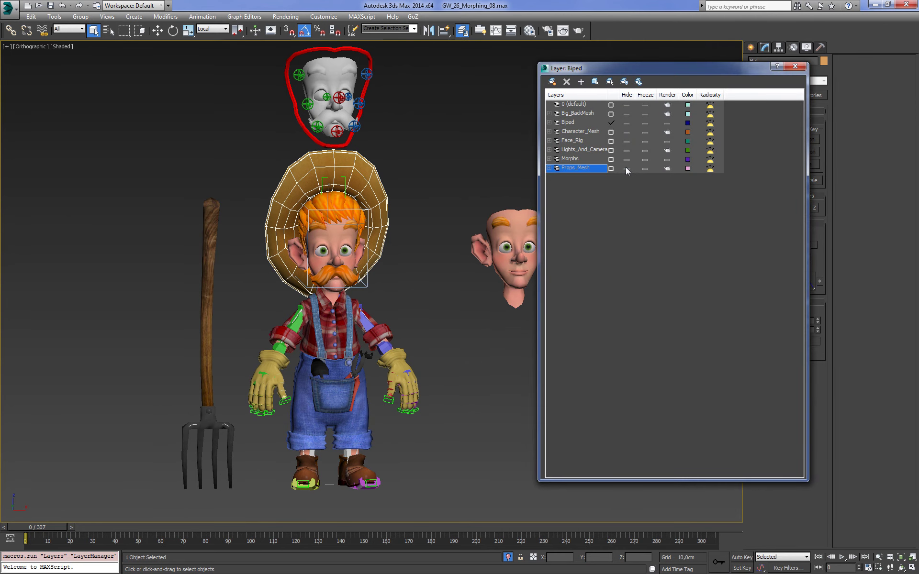
{"action": "left_click", "coordinate": [627, 159]}
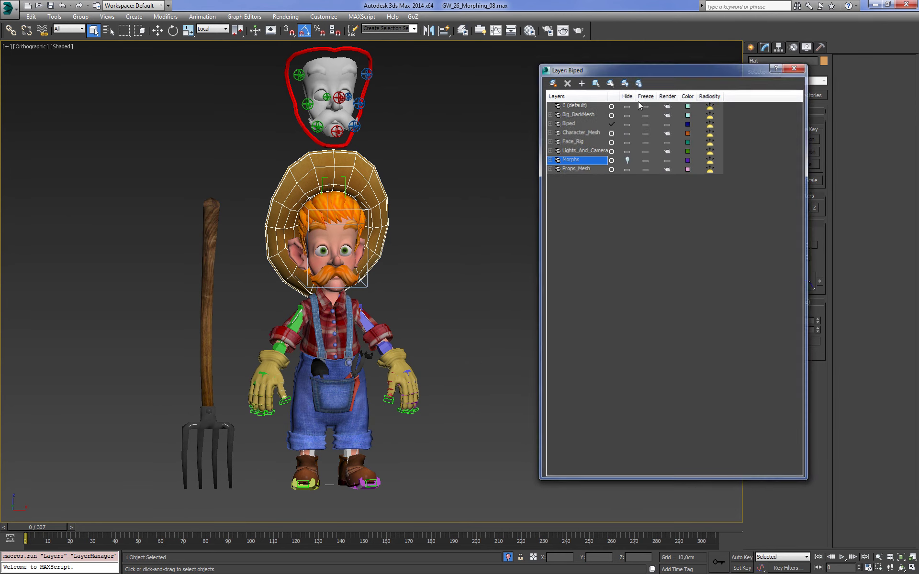
{"action": "left_click", "coordinate": [795, 66]}
{"action": "left_click", "coordinate": [410, 168]}
{"action": "mouse_move", "coordinate": [410, 168]}
{"action": "middle_mouse_down"}
{"action": "mouse_move", "coordinate": [518, 174]}
{"action": "mouse_move", "coordinate": [530, 206]}
{"action": "mouse_move", "coordinate": [499, 149]}
{"action": "mouse_move", "coordinate": [476, 144]}
{"action": "middle_mouse_up"}
{"action": "mouse_move", "coordinate": [43, 526]}
{"action": "left_mouse_down"}
{"action": "mouse_move", "coordinate": [696, 444]}
{"action": "mouse_move", "coordinate": [3, 438]}
{"action": "left_mouse_up"}
- Select the hat, hair, face and body meshes together in Front view
{"action": "key", "text": "f"}
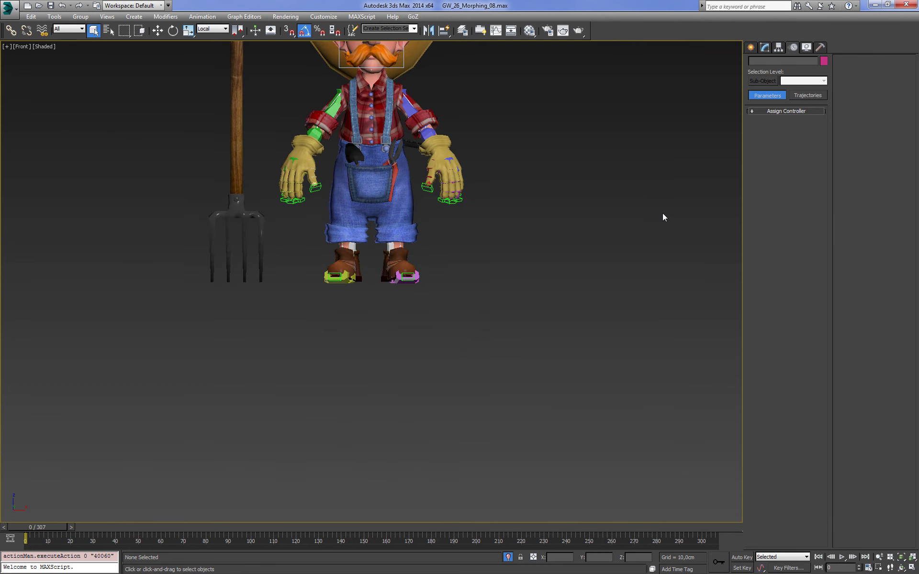
{"action": "key", "text": "F3"}
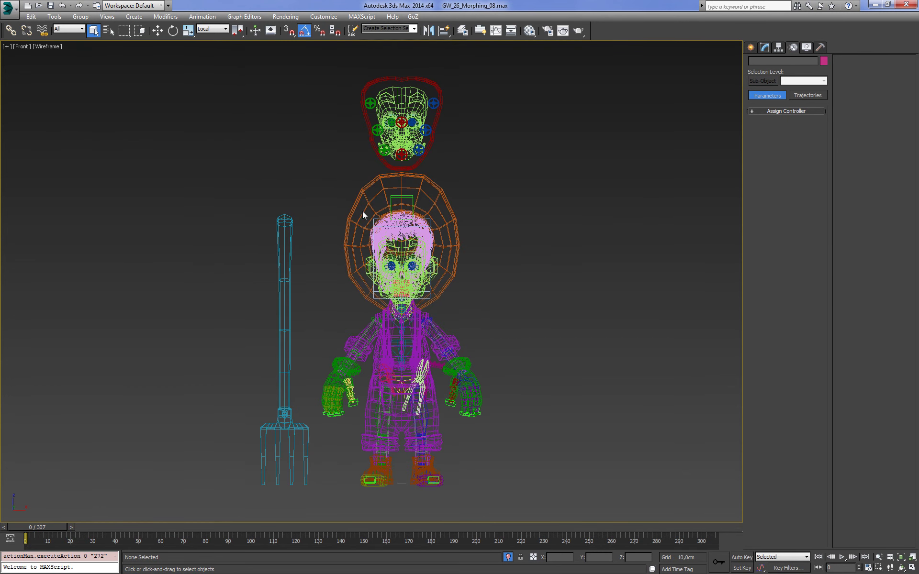
{"action": "left_click", "coordinate": [363, 238]}
{"action": "key", "text": "z"}
{"action": "left_click", "coordinate": [380, 224], "text": "ctrl"}
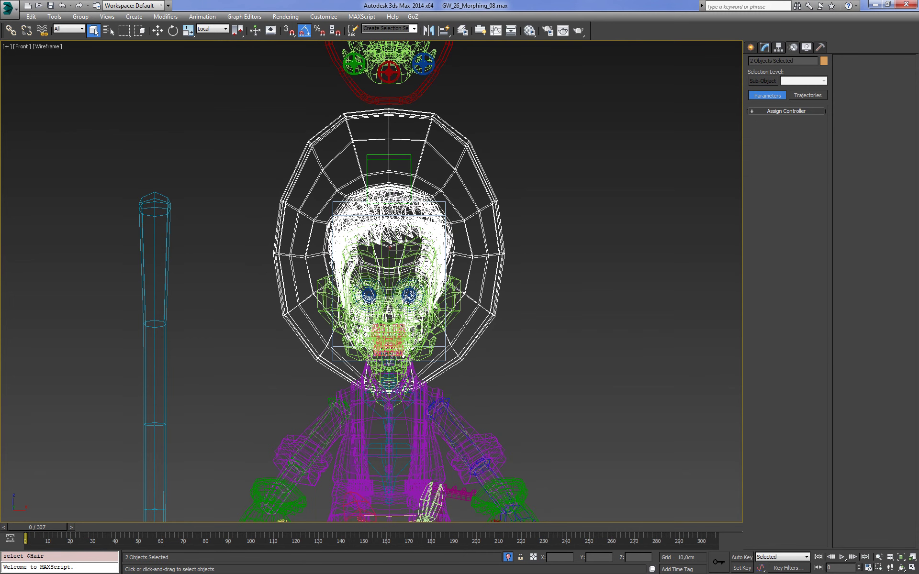
{"action": "left_click", "coordinate": [405, 252], "text": "ctrl"}
{"action": "key", "text": "z"}
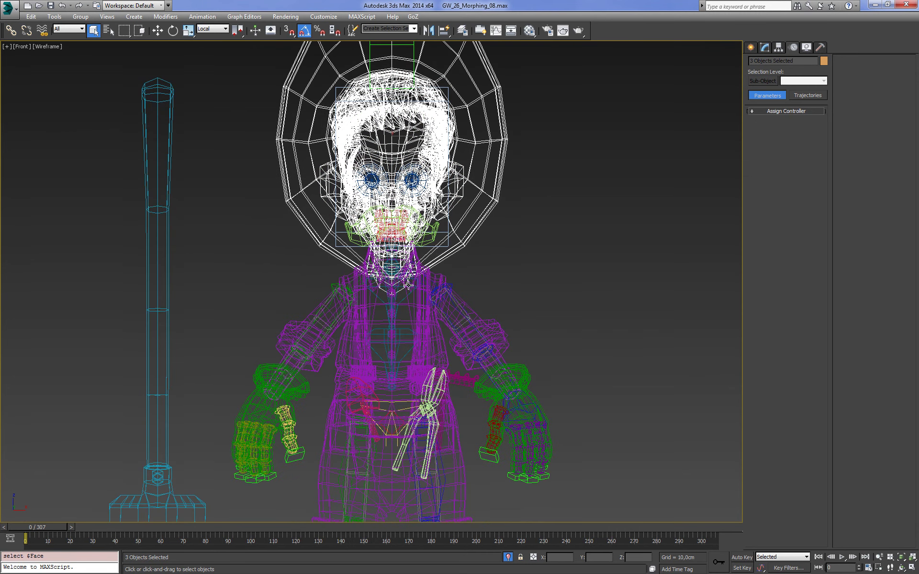
{"action": "left_click", "coordinate": [403, 305], "text": "ctrl"}
{"action": "key", "text": "z"}
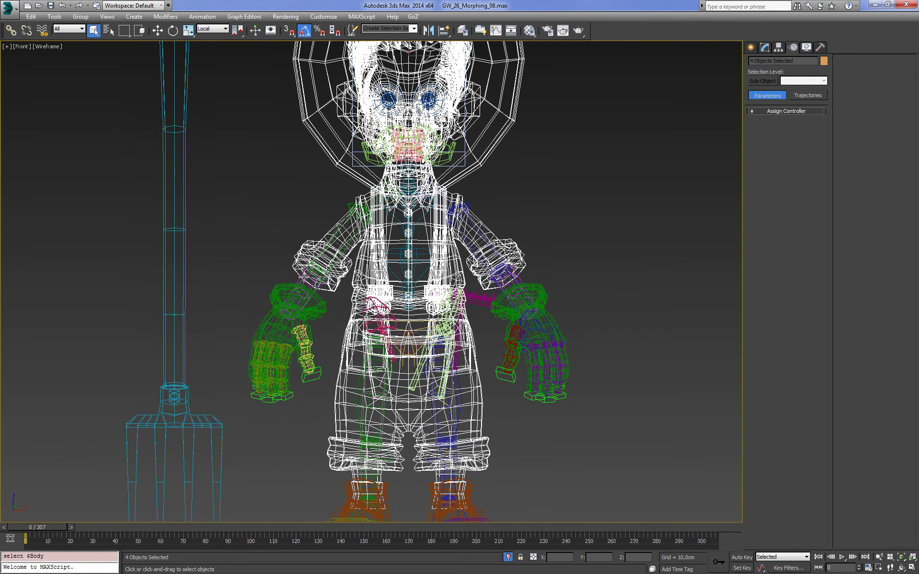
- Add the gloves and boots to the selection, dropping a stray forearm bone
{"action": "left_click", "coordinate": [304, 279], "text": "ctrl"}
{"action": "left_click", "coordinate": [318, 296], "text": "alt"}
{"action": "key", "text": "z"}
{"action": "left_click", "coordinate": [437, 284], "text": "ctrl"}
{"action": "key", "text": "z"}
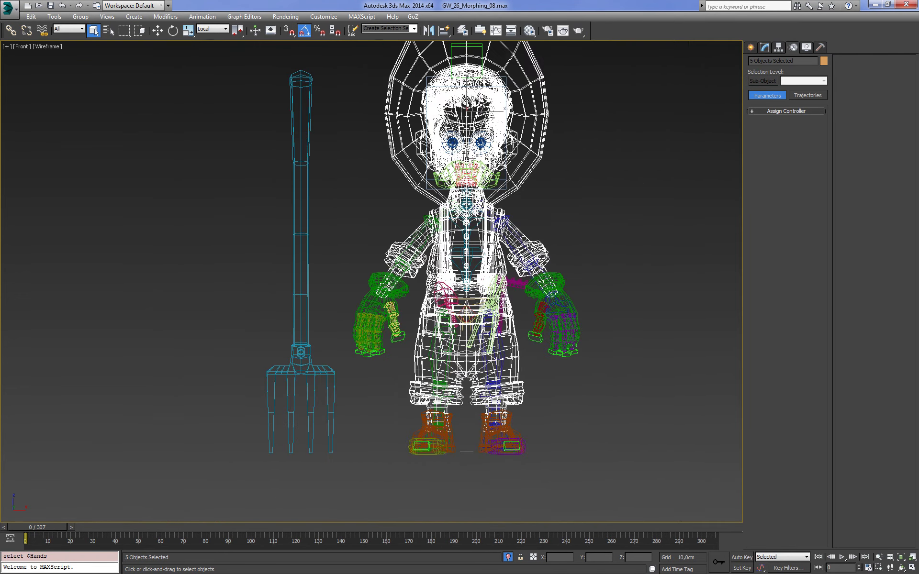
{"action": "middle_click_drag", "start_coordinate": [480, 298], "coordinate": [452, 260]}
{"action": "scroll", "coordinate": [473, 321], "scroll_direction": "up", "scroll_amount": 4}
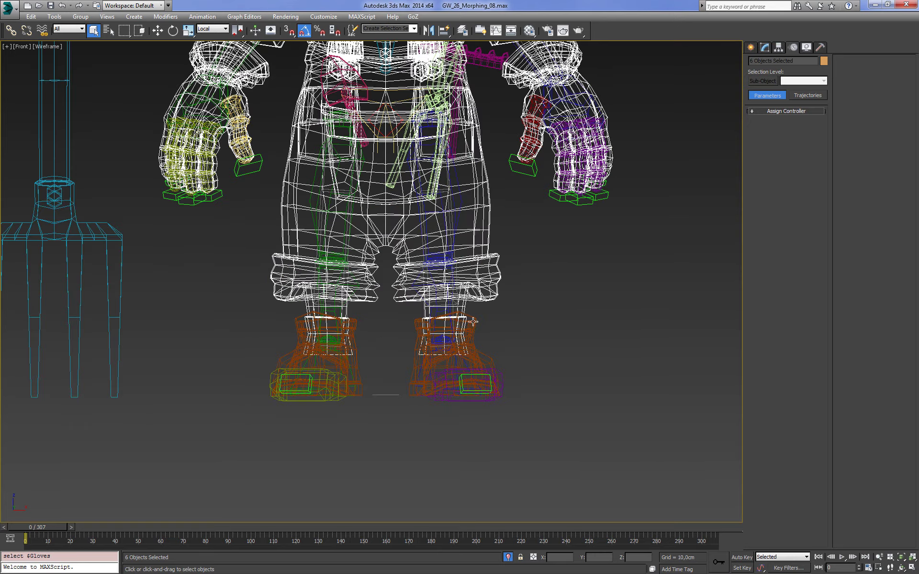
{"action": "left_click", "coordinate": [437, 317], "text": "ctrl"}
{"action": "scroll", "coordinate": [575, 290], "scroll_direction": "down", "scroll_amount": 7}
- With shaded display and the Move tool active, clone the seven selected meshes via Ctrl+V
{"action": "middle_click_drag", "start_coordinate": [575, 290], "coordinate": [543, 355], "text": "alt"}
{"action": "key", "text": "F3"}
{"action": "scroll", "coordinate": [539, 280], "scroll_direction": "up", "scroll_amount": 2}
{"action": "scroll", "coordinate": [539, 280], "scroll_direction": "up", "scroll_amount": 3}
{"action": "scroll", "coordinate": [539, 280], "scroll_direction": "up", "scroll_amount": 2}
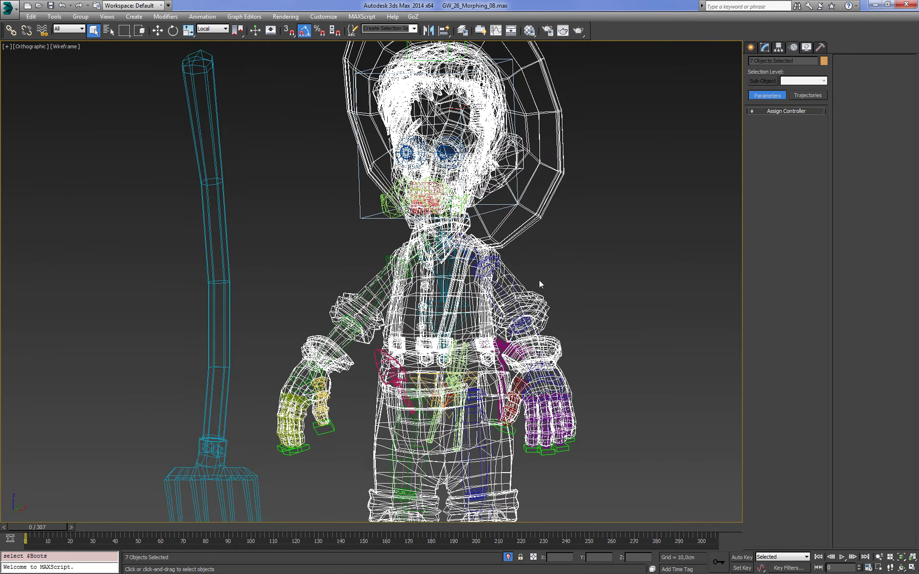
{"action": "scroll", "coordinate": [538, 276], "scroll_direction": "up", "scroll_amount": 2}
{"action": "mouse_move", "coordinate": [538, 276]}
{"action": "middle_mouse_down", "text": "alt"}
{"action": "mouse_move", "coordinate": [620, 306]}
{"action": "mouse_move", "coordinate": [616, 299]}
{"action": "mouse_move", "coordinate": [627, 301]}
{"action": "middle_mouse_up", "text": "alt"}
{"action": "key", "text": "w"}
{"action": "scroll", "coordinate": [579, 289], "scroll_direction": "down", "scroll_amount": 3}
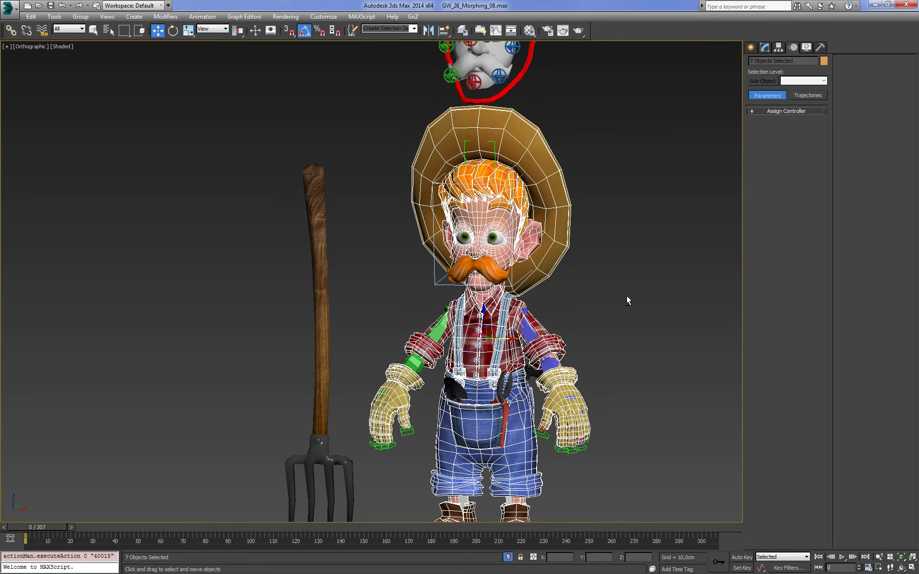
{"action": "key", "text": "ctrl+v"}
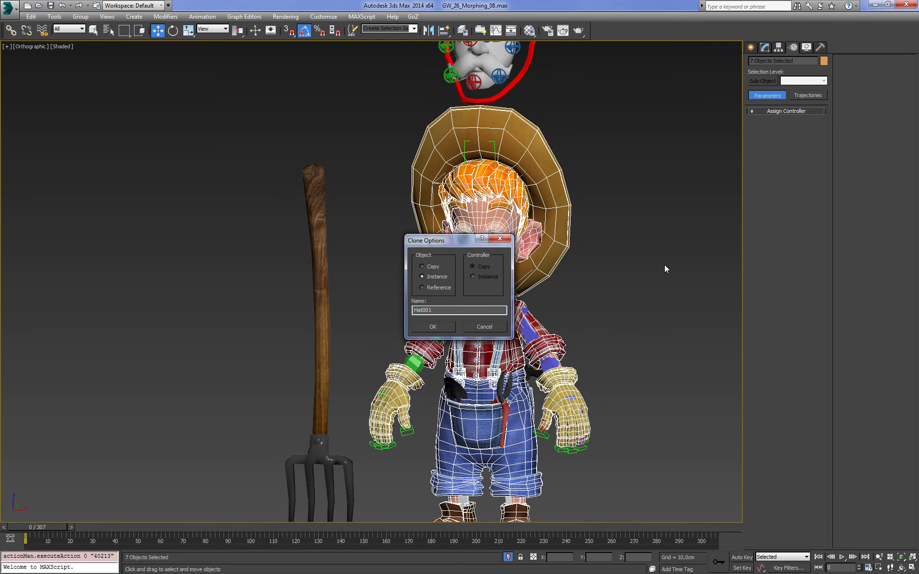
- Create the instanced copies and isolate them, inspecting the character with edged faces
{"action": "left_click", "coordinate": [439, 327]}
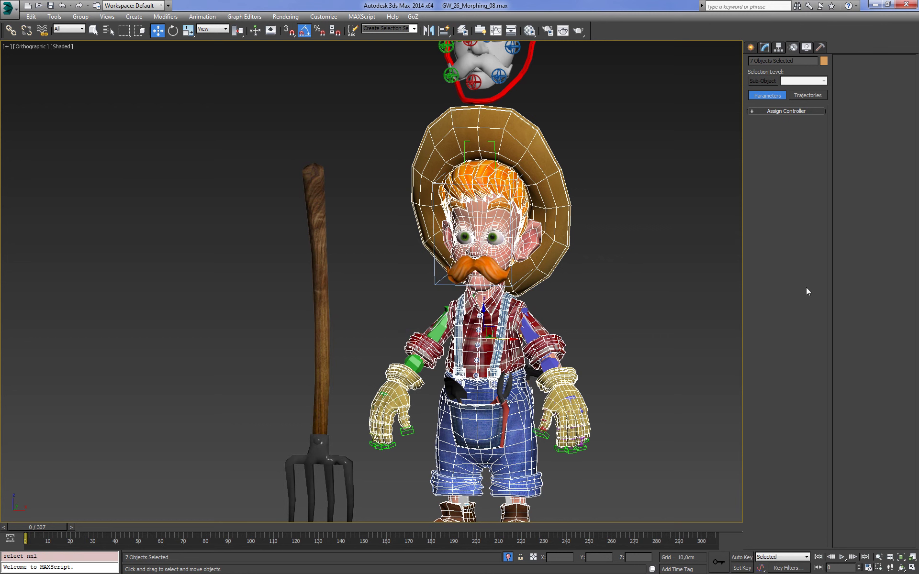
{"action": "key", "text": "alt+q"}
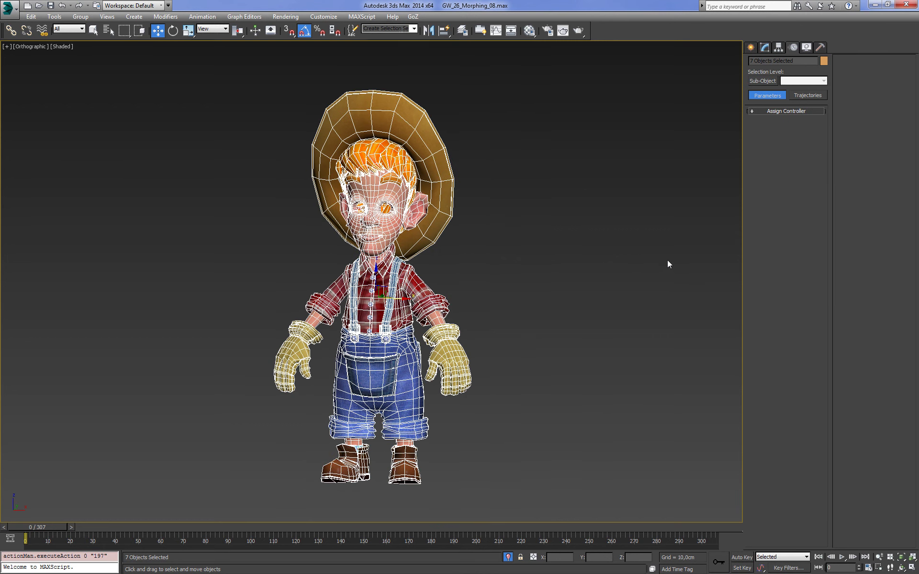
{"action": "left_click", "coordinate": [667, 260]}
{"action": "key", "text": "f"}
{"action": "key", "text": "z"}
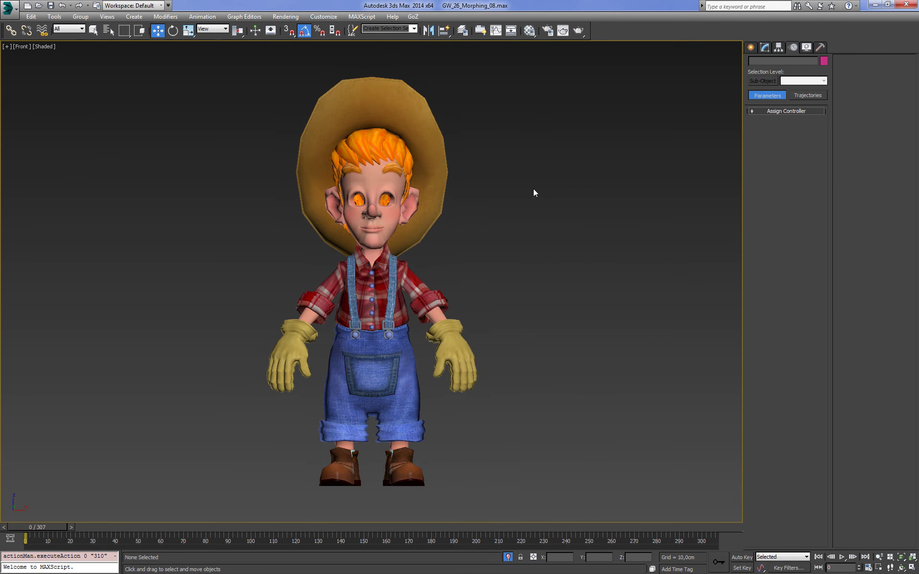
{"action": "key", "text": "F4"}
{"action": "left_click_drag", "start_coordinate": [222, 56], "coordinate": [503, 169]}
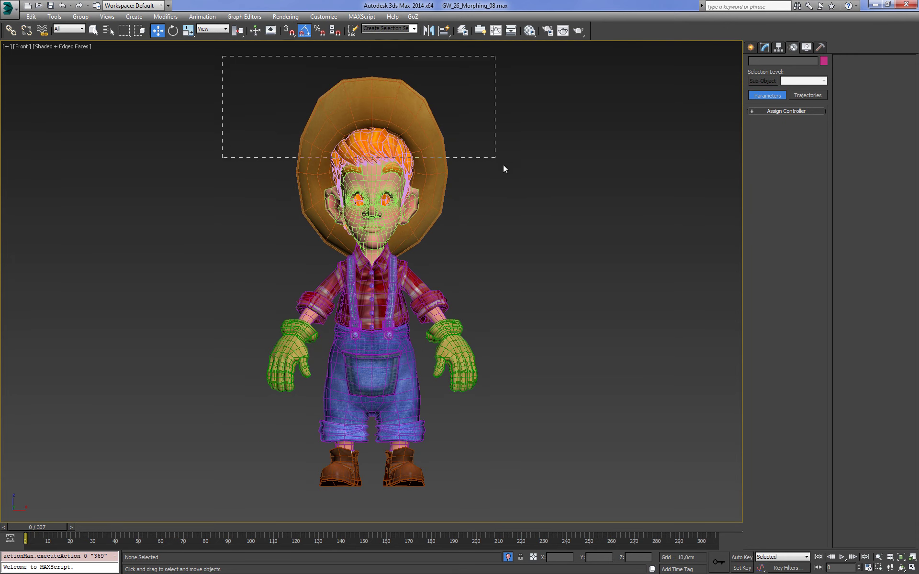
{"action": "mouse_move", "coordinate": [558, 338]}
{"action": "middle_mouse_down", "text": "alt"}
{"action": "mouse_move", "coordinate": [601, 365]}
{"action": "mouse_move", "coordinate": [550, 233]}
{"action": "middle_mouse_up", "text": "alt"}
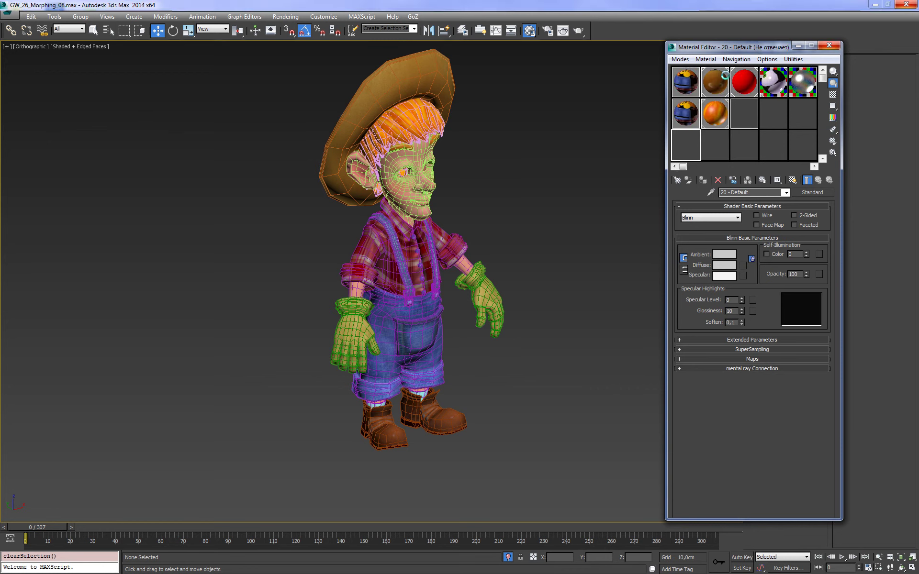
- Close the Material Editor and return to a framed Front view without edged faces
{"action": "left_click", "coordinate": [833, 46]}
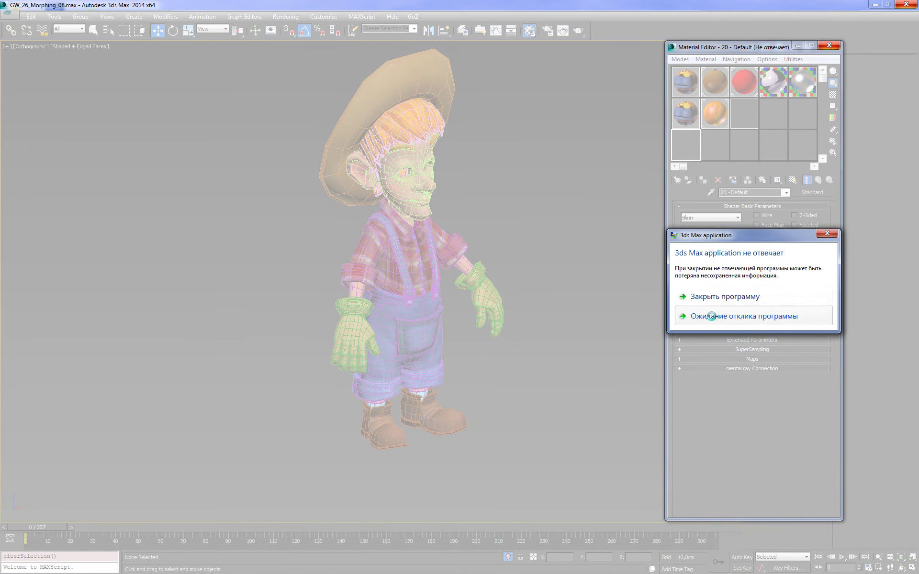
{"action": "key", "text": "m"}
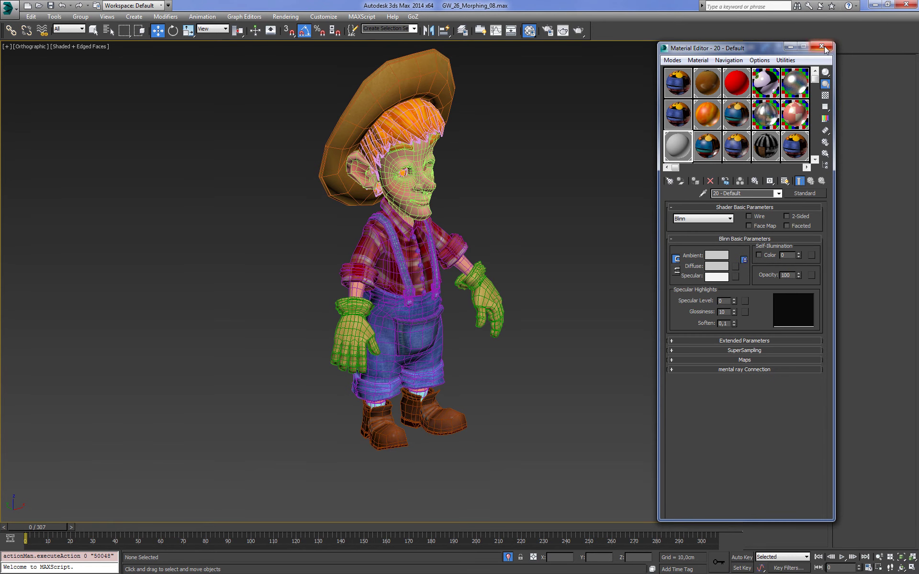
{"action": "left_click", "coordinate": [821, 46]}
{"action": "key", "text": "f"}
{"action": "key", "text": "z"}
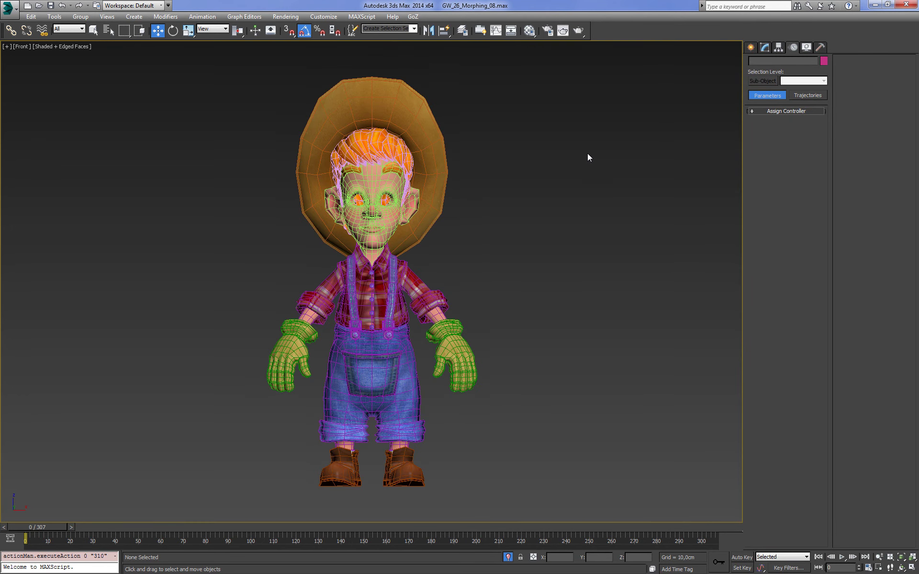
{"action": "key", "text": "F4"}
- Reselect the cloned meshes such as Face001 and Gloves001, checking them in edged and wireframe display
{"action": "left_click", "coordinate": [369, 174]}
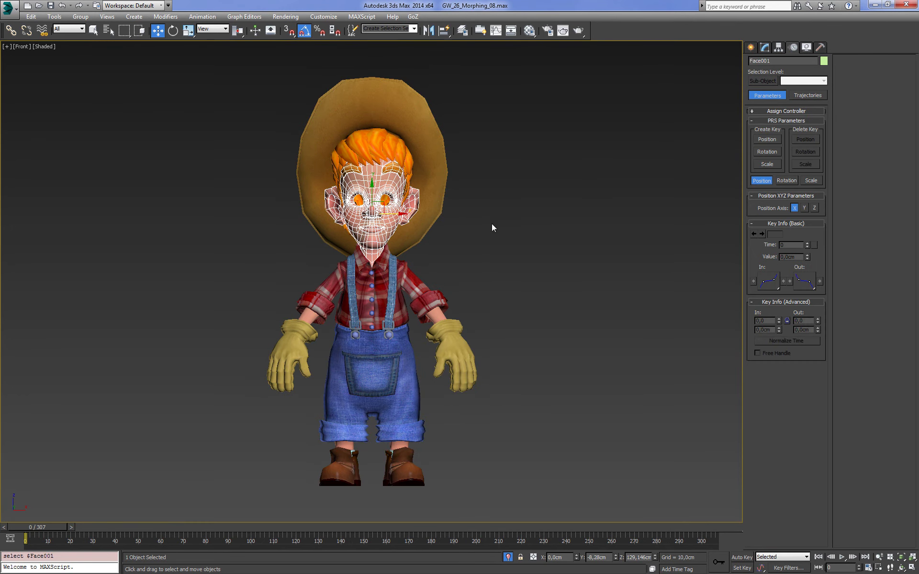
{"action": "key", "text": "q"}
{"action": "middle_click_drag", "start_coordinate": [352, 131], "coordinate": [386, 141], "text": "alt"}
{"action": "left_click", "coordinate": [463, 136]}
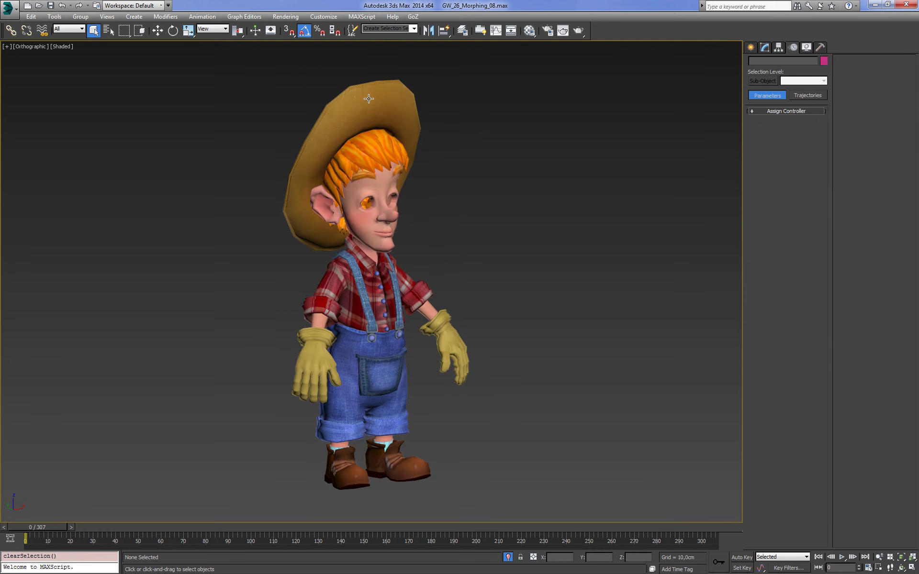
{"action": "key", "text": "f"}
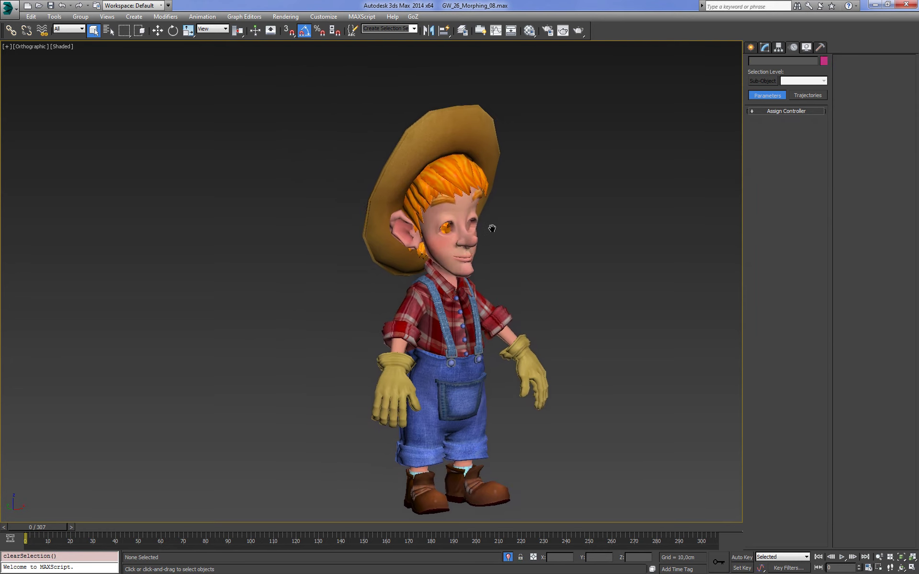
{"action": "key", "text": "F4"}
{"action": "left_click", "coordinate": [457, 353]}
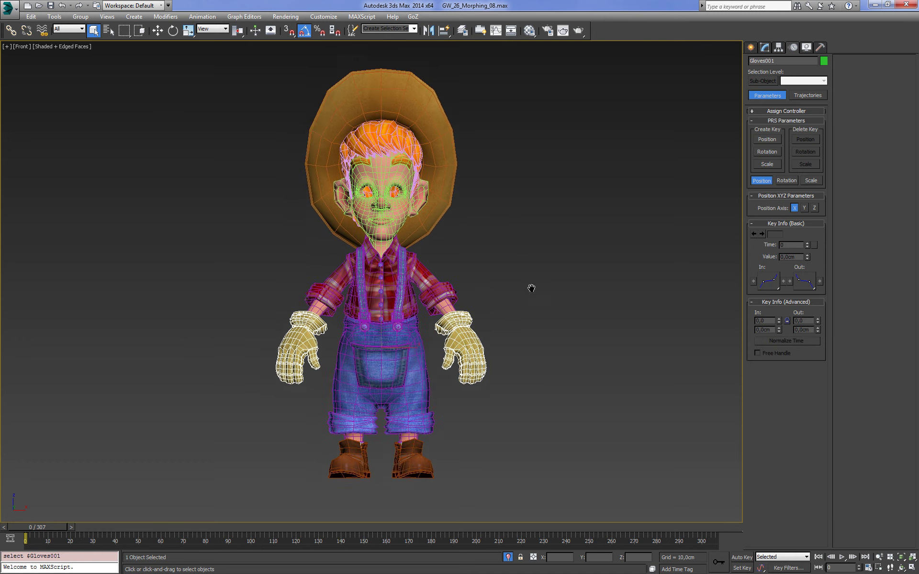
{"action": "middle_click_drag", "start_coordinate": [532, 288], "coordinate": [504, 269], "text": "alt"}
{"action": "key", "text": "F3"}
- Put all seven copied meshes on a new layer named Skinned_Mesh
{"action": "key", "text": "ctrl+a"}
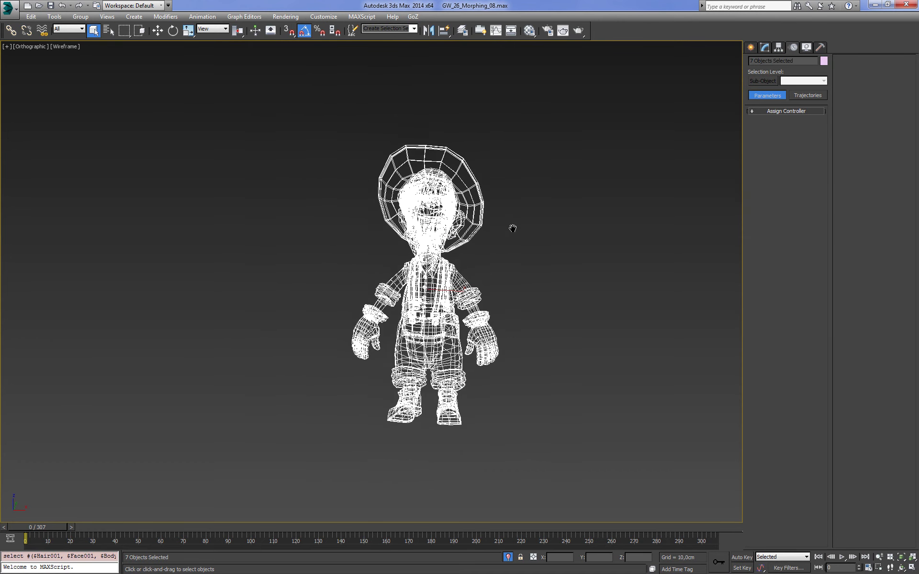
{"action": "scroll", "coordinate": [511, 228], "scroll_direction": "up", "scroll_amount": 1}
{"action": "scroll", "coordinate": [507, 208], "scroll_direction": "up", "scroll_amount": 2}
{"action": "left_click", "coordinate": [463, 31]}
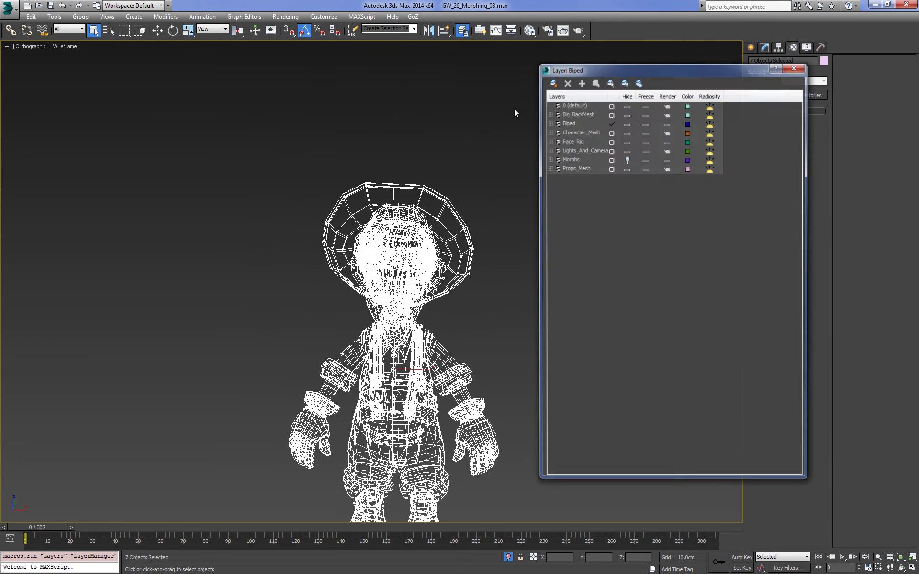
{"action": "left_click", "coordinate": [554, 82]}
{"action": "left_click", "coordinate": [589, 151]}
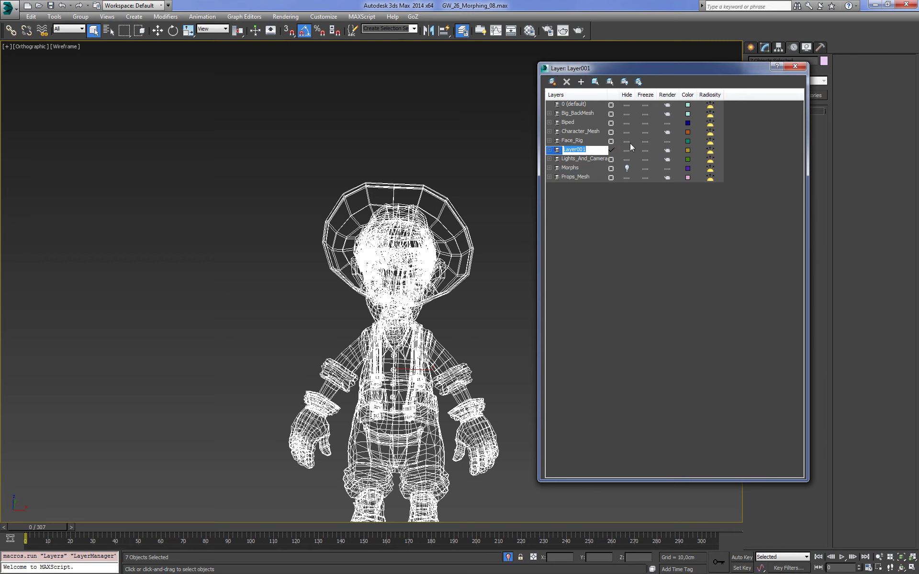
{"action": "type", "text": "Skinn"}
{"action": "type", "text": "ed_Mesh"}
{"action": "left_click", "coordinate": [639, 203]}
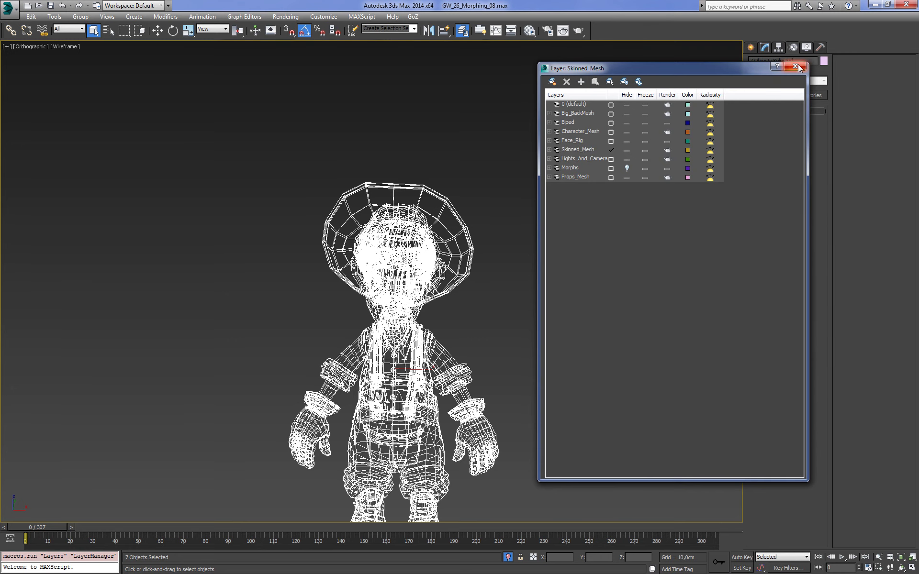
{"action": "left_click", "coordinate": [796, 67]}
- Select the hair copy Hair001 and frame it in the front view
{"action": "key", "text": "F3"}
{"action": "left_click", "coordinate": [400, 258]}
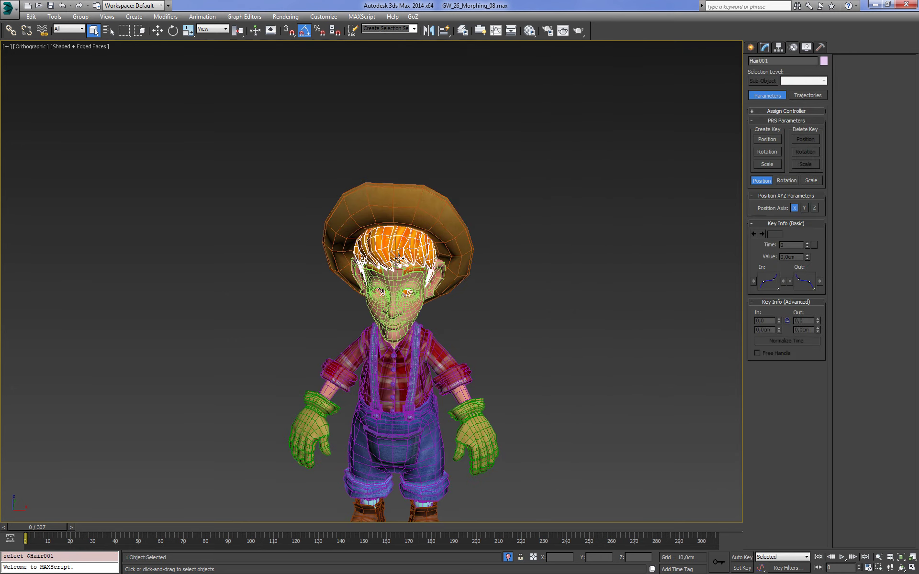
{"action": "key", "text": "f"}
{"action": "key", "text": "z"}
{"action": "scroll", "coordinate": [553, 217], "scroll_direction": "down", "scroll_amount": 5}
{"action": "key", "text": "F3"}
- Unhide all hidden objects and temporarily hide the Skinned_Mesh layer
{"action": "left_click", "coordinate": [462, 30]}
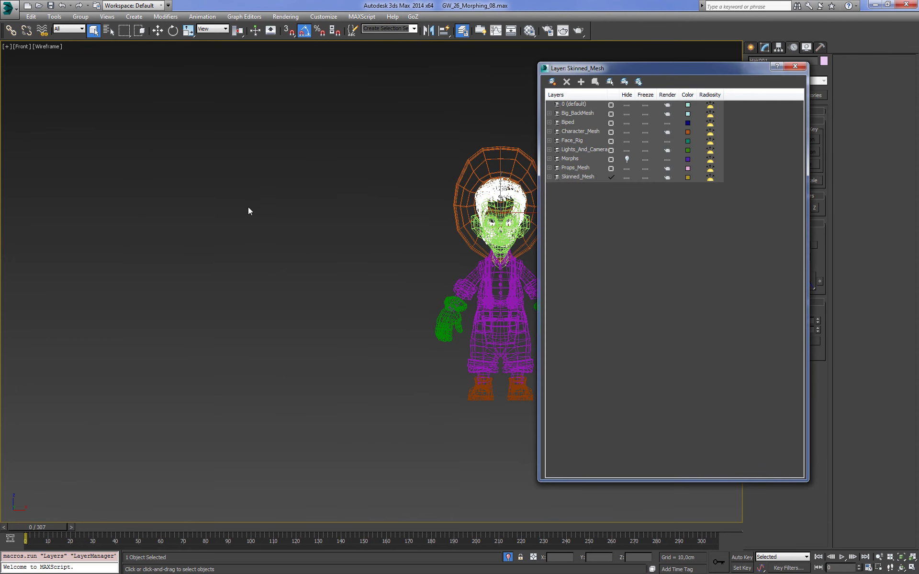
{"action": "right_click", "coordinate": [248, 207]}
{"action": "left_click", "coordinate": [288, 163]}
{"action": "left_click", "coordinate": [504, 320]}
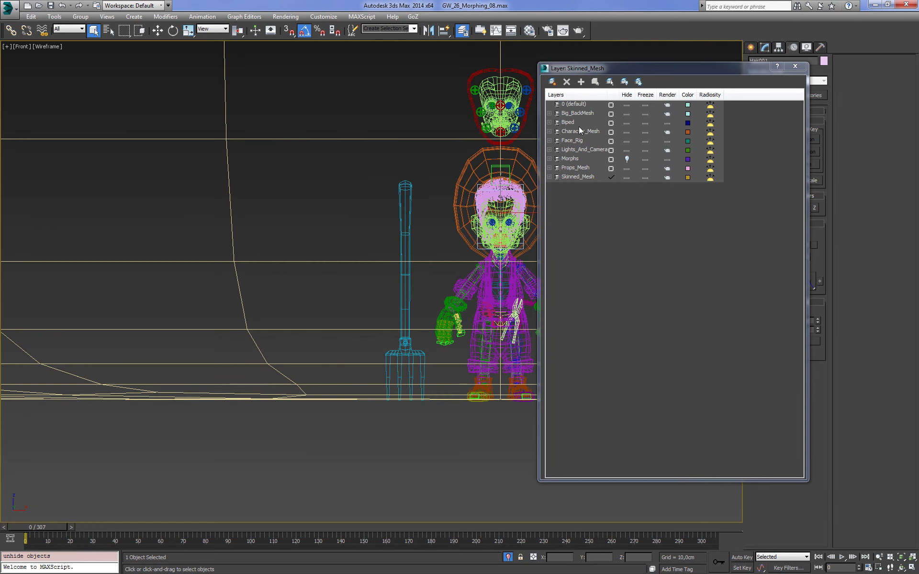
{"action": "left_click", "coordinate": [627, 178]}
{"action": "middle_click_drag", "start_coordinate": [335, 216], "coordinate": [401, 205], "text": "alt"}
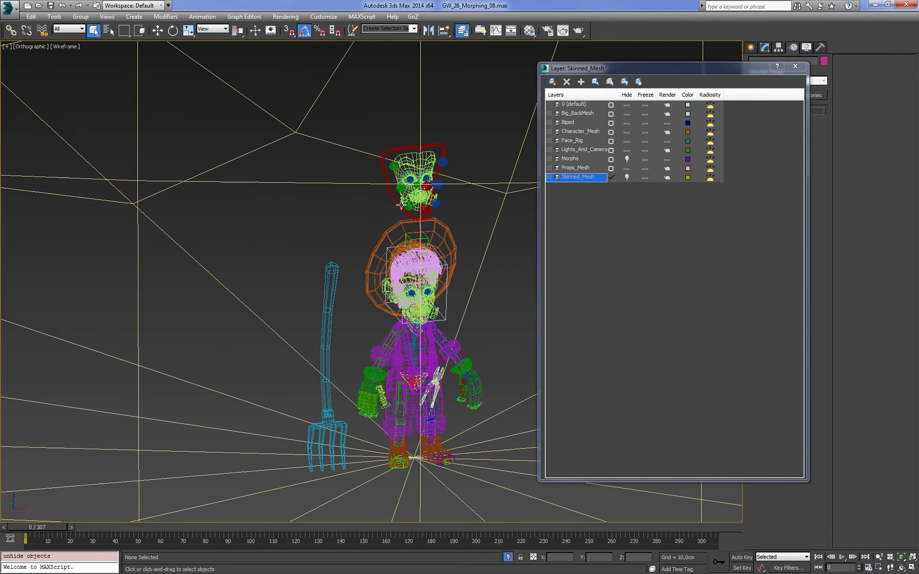
- Show and select the Skinned_Mesh layer objects, then unhide all objects and layers
{"action": "left_click", "coordinate": [595, 81]}
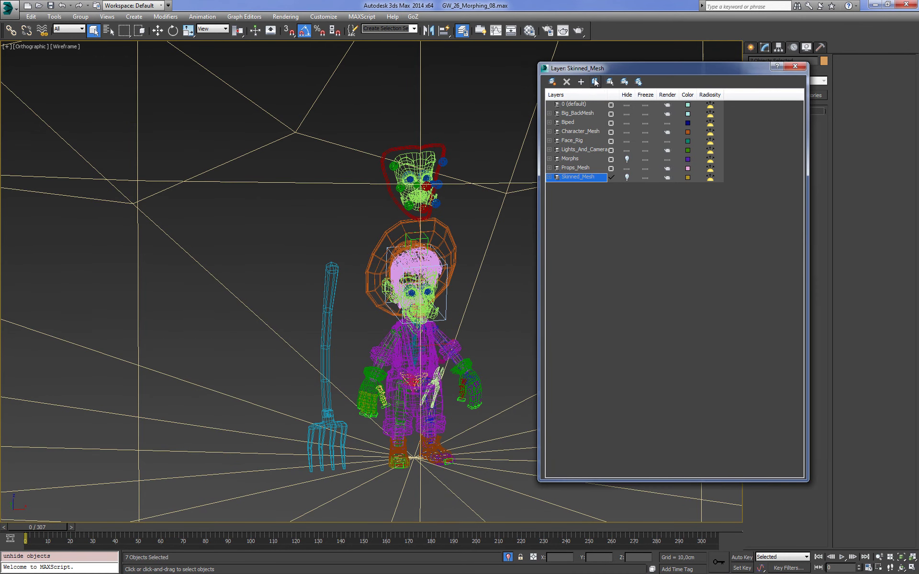
{"action": "left_click", "coordinate": [626, 178]}
{"action": "left_click", "coordinate": [595, 82]}
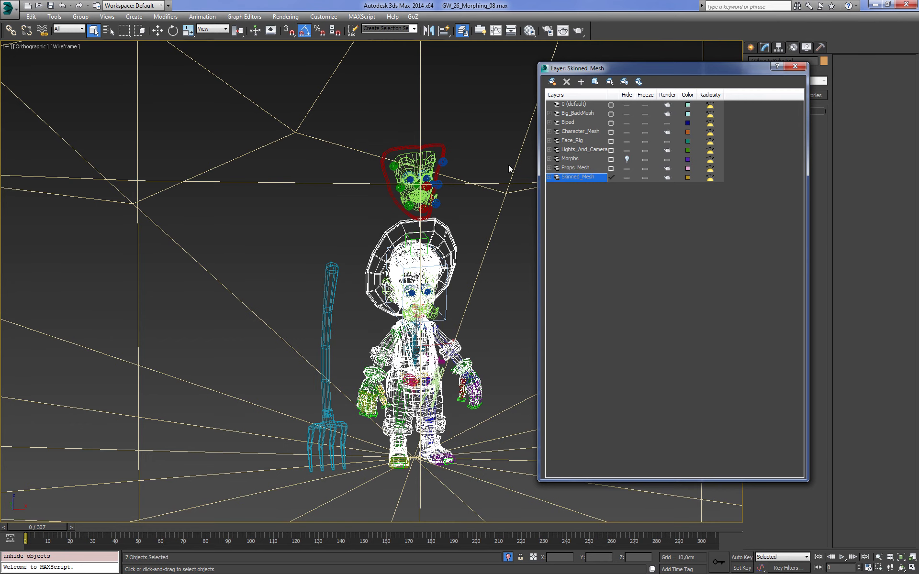
{"action": "key", "text": "alt+q"}
{"action": "key", "text": "F3"}
{"action": "scroll", "coordinate": [456, 208], "scroll_direction": "down", "scroll_amount": 3}
{"action": "right_click", "coordinate": [455, 208]}
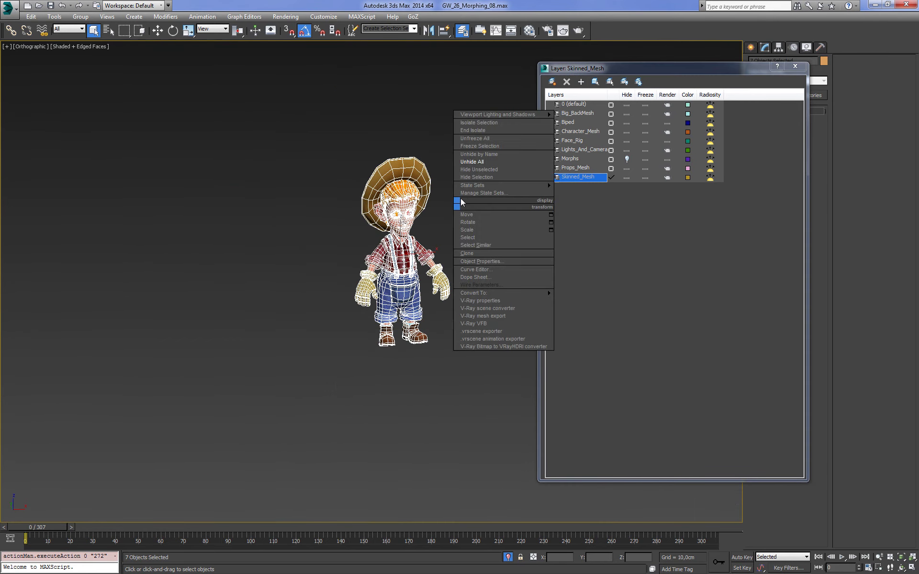
{"action": "left_click", "coordinate": [476, 163]}
{"action": "left_click", "coordinate": [473, 319]}
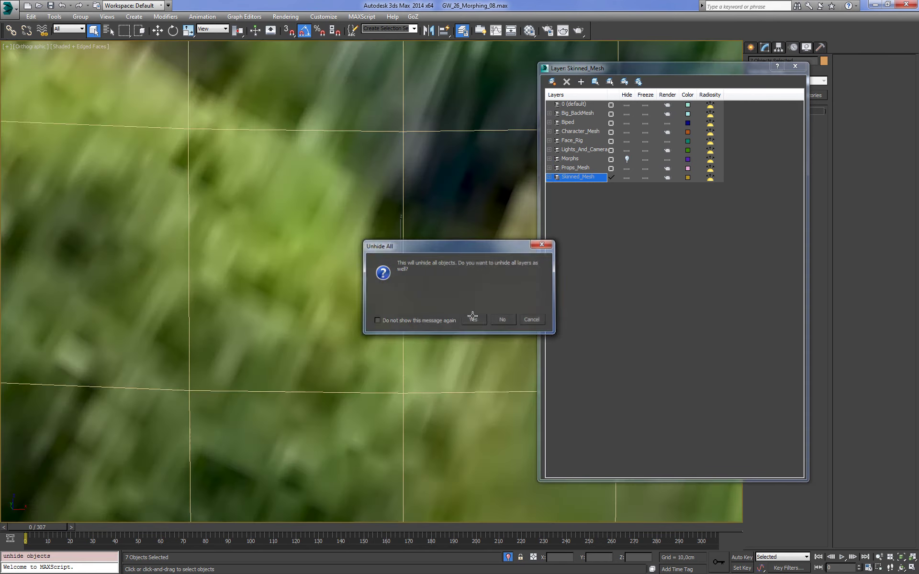
- Move the skinned pieces left of the pitchfork and close the Layer Manager
{"action": "key", "text": "w"}
{"action": "key", "text": "F3"}
{"action": "key", "text": "F3"}
{"action": "left_click_drag", "start_coordinate": [429, 252], "coordinate": [248, 271]}
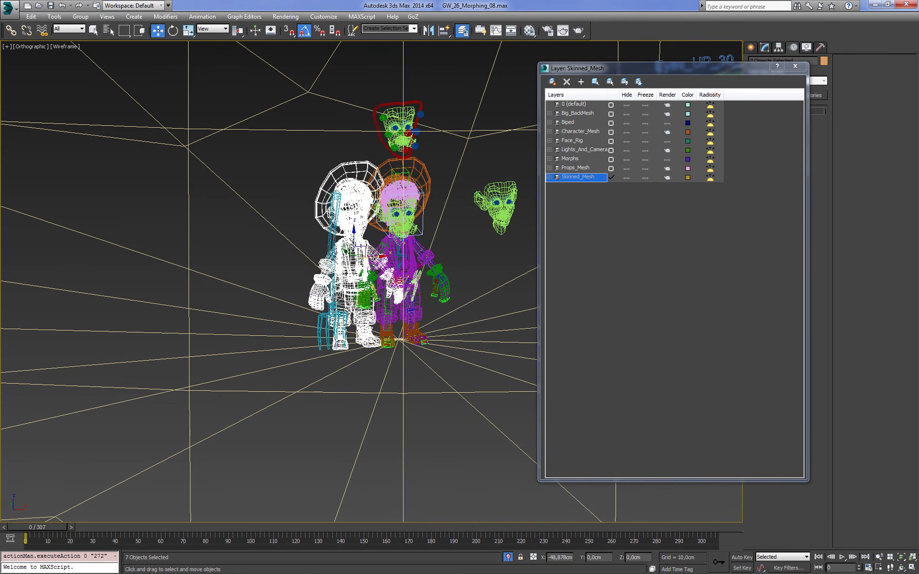
{"action": "scroll", "coordinate": [326, 234], "scroll_direction": "down", "scroll_amount": 5}
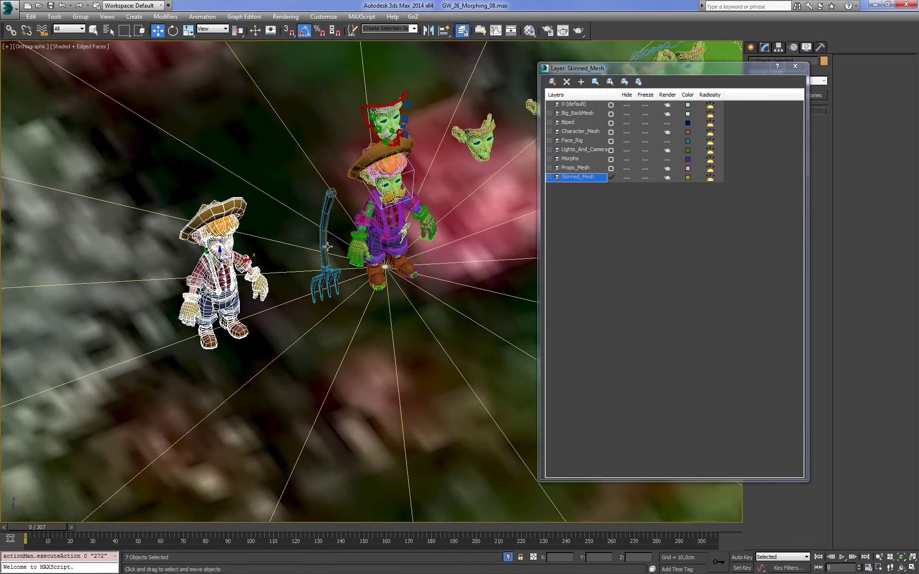
{"action": "scroll", "coordinate": [316, 268], "scroll_direction": "up", "scroll_amount": 2}
{"action": "key", "text": "F4"}
{"action": "scroll", "coordinate": [307, 301], "scroll_direction": "up", "scroll_amount": 6}
{"action": "scroll", "coordinate": [283, 284], "scroll_direction": "down", "scroll_amount": 5}
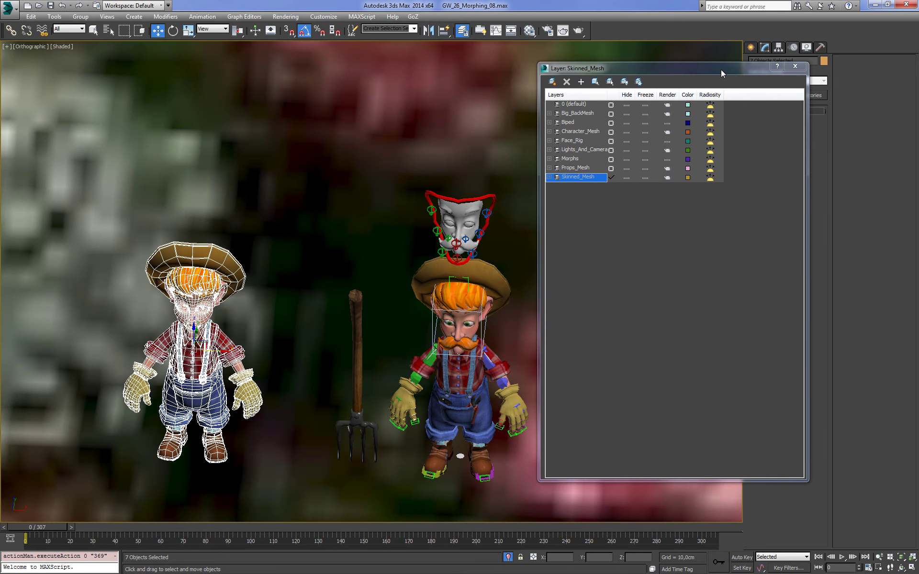
{"action": "left_click_drag", "start_coordinate": [721, 70], "coordinate": [727, 80]}
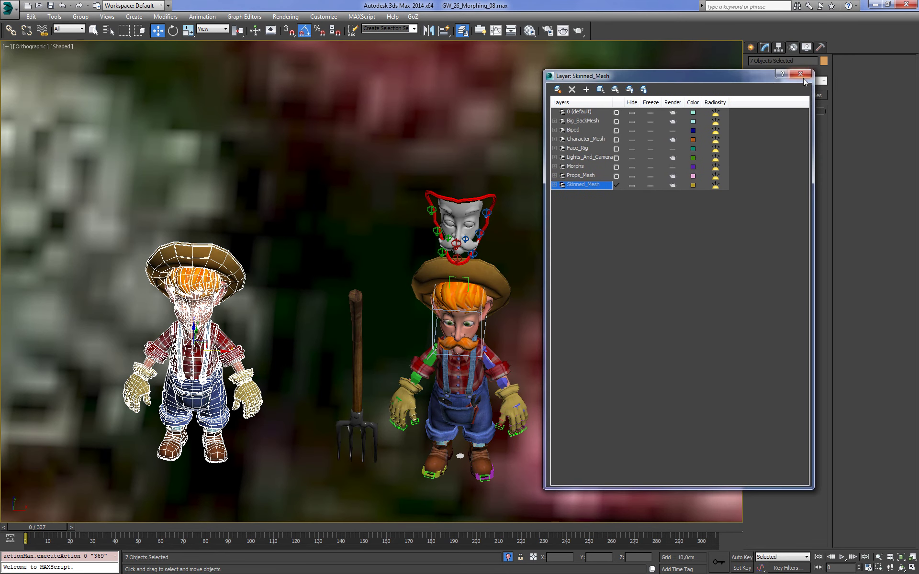
{"action": "left_click", "coordinate": [820, 47]}
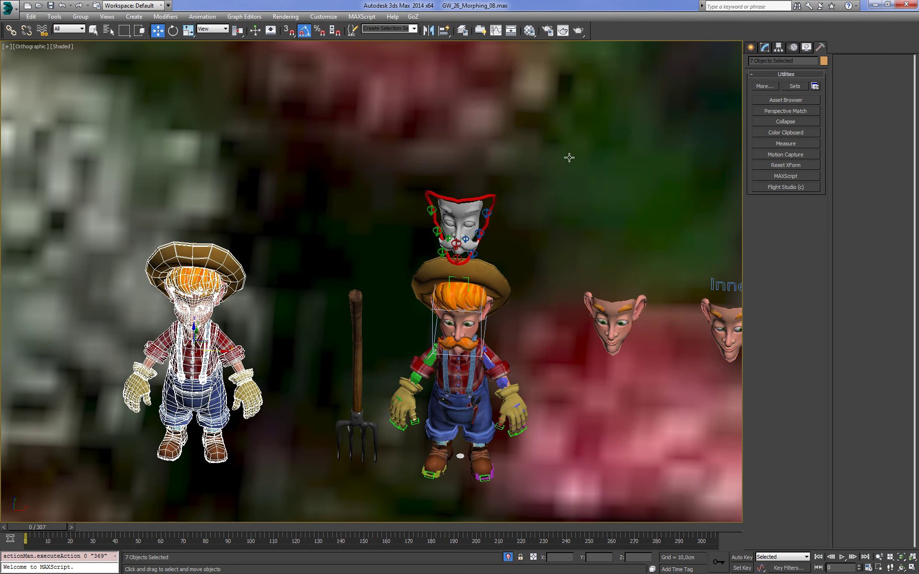
- Undo the move and collapse the seven selected pieces into one mesh, Hat001
{"action": "key", "text": "ctrl+z"}
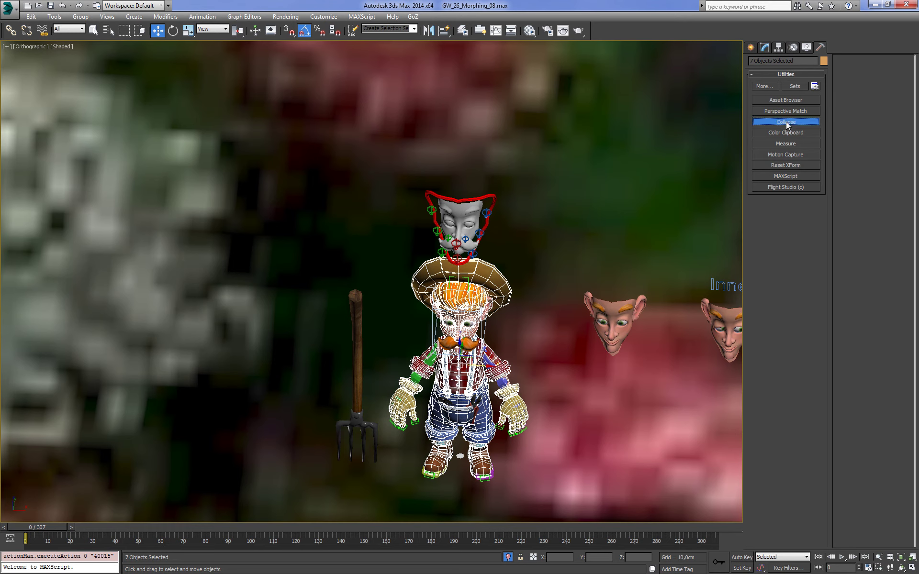
{"action": "left_click", "coordinate": [787, 123]}
{"action": "left_click", "coordinate": [775, 233]}
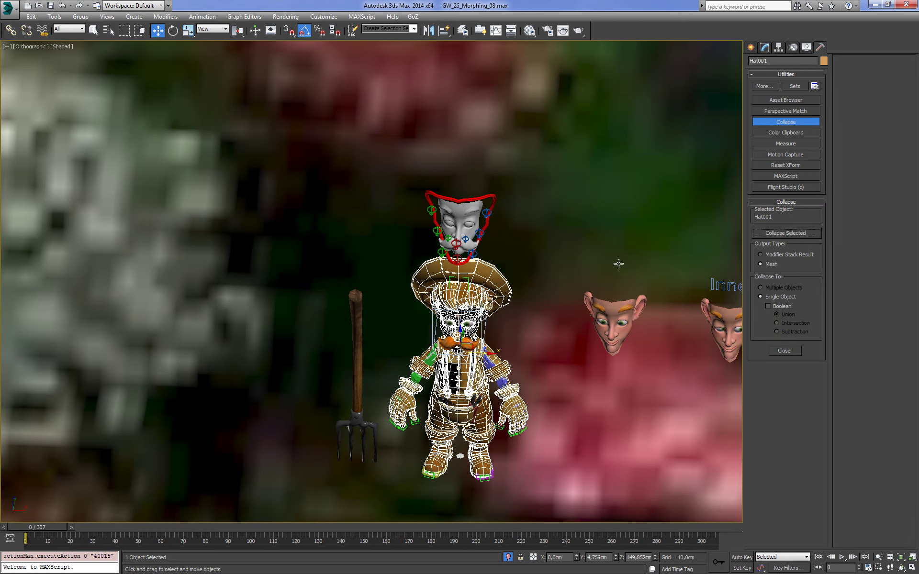
{"action": "middle_click_drag", "start_coordinate": [618, 264], "coordinate": [562, 208], "text": "alt"}
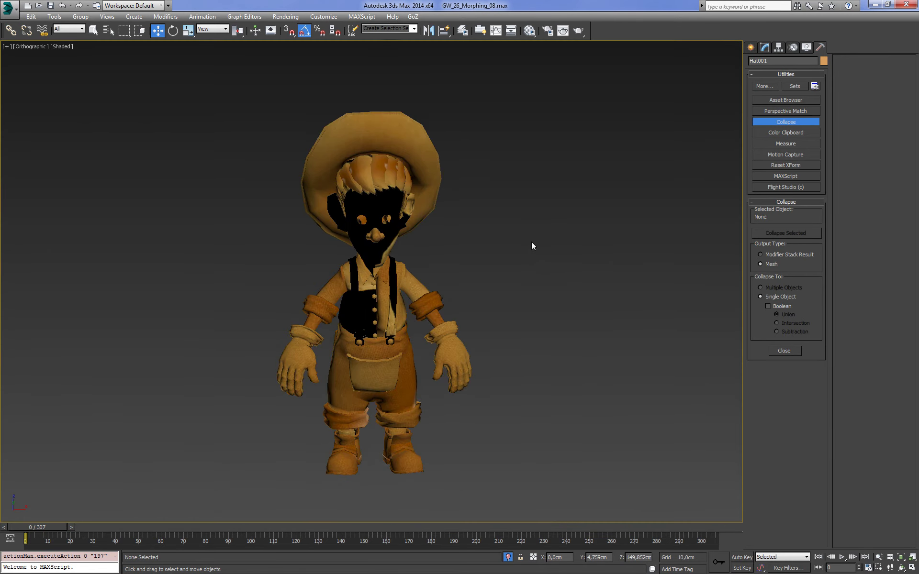
{"action": "key", "text": "f"}
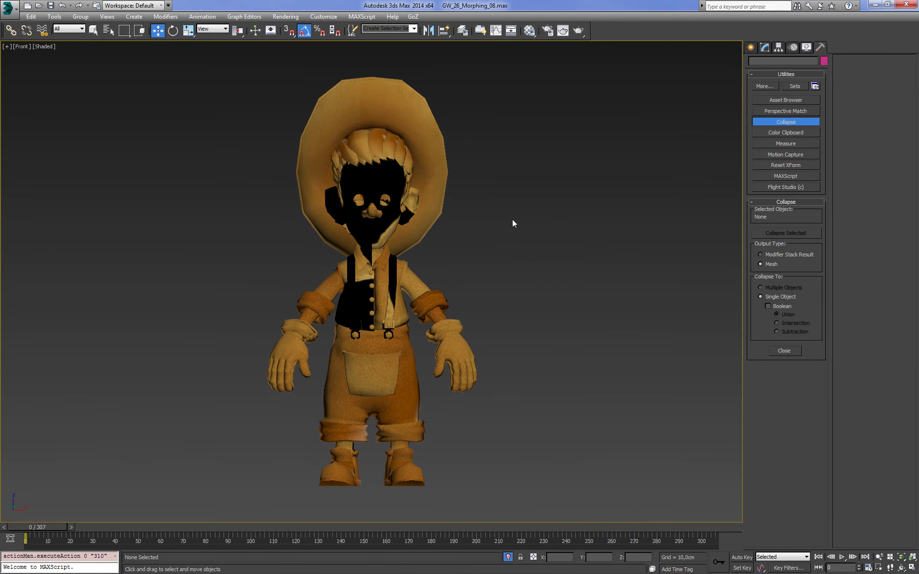
- Assign a plain grey Standard material to Hat001 in the Material Editor
{"action": "key", "text": "m"}
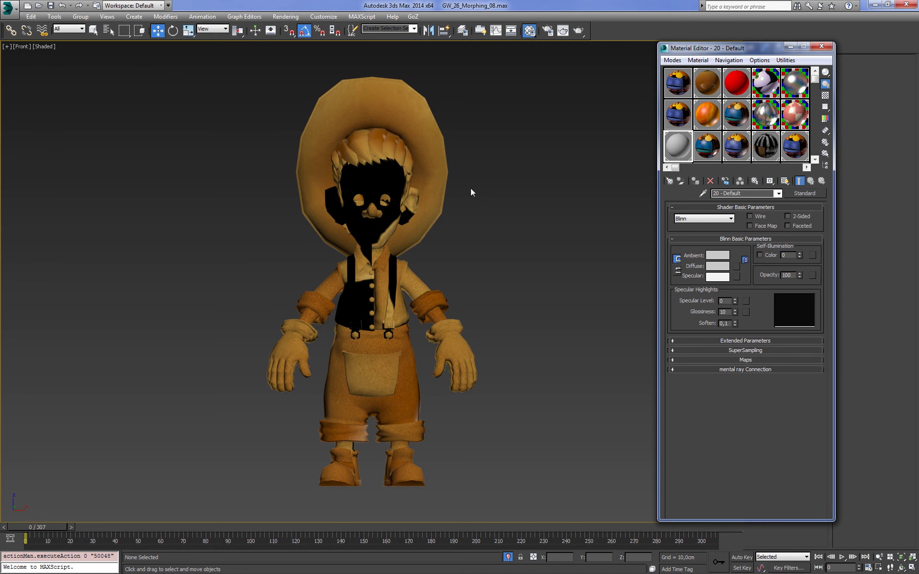
{"action": "left_click", "coordinate": [471, 192]}
{"action": "left_click", "coordinate": [694, 181]}
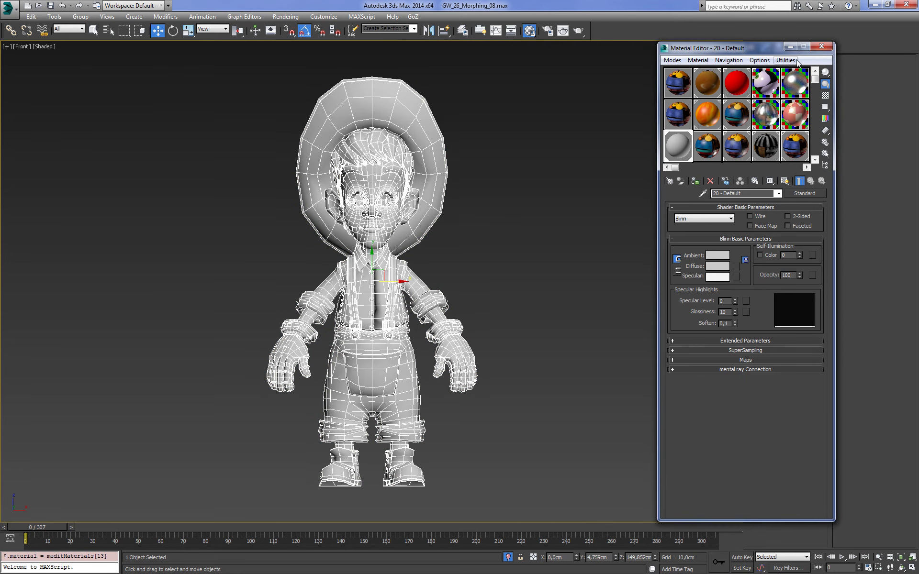
{"action": "left_click", "coordinate": [821, 46]}
{"action": "left_click", "coordinate": [550, 126]}
{"action": "key", "text": "F4"}
{"action": "key", "text": "F4"}
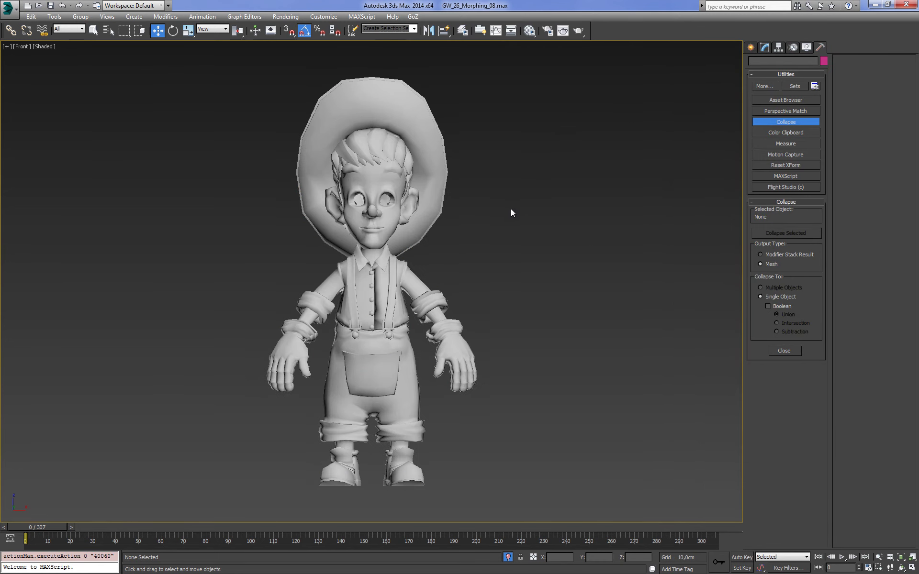
- Inspect the grey character in perspective and select Hat001 in the modifier stack
{"action": "middle_click_drag", "start_coordinate": [510, 209], "coordinate": [565, 225], "text": "alt"}
{"action": "key", "text": "p"}
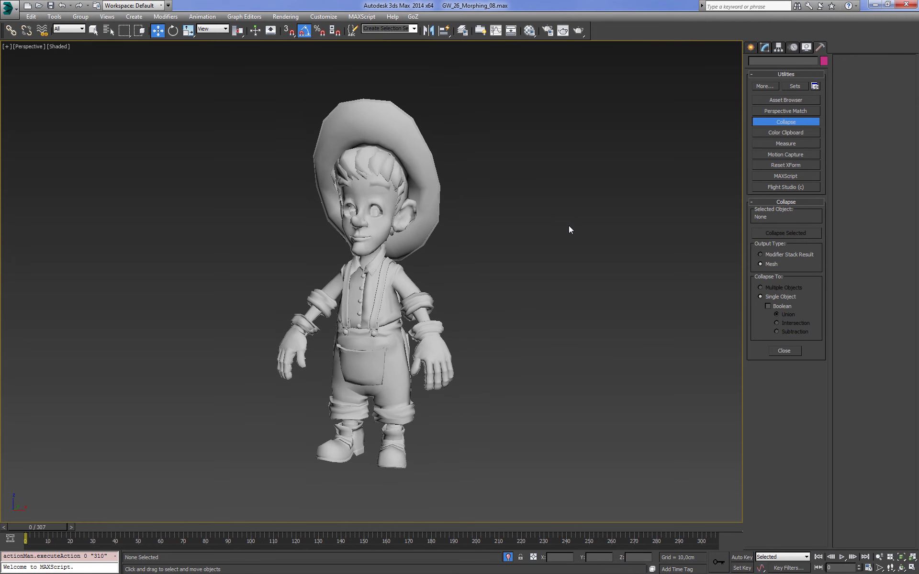
{"action": "scroll", "coordinate": [302, 316], "scroll_direction": "up", "scroll_amount": 4}
{"action": "key", "text": "F3"}
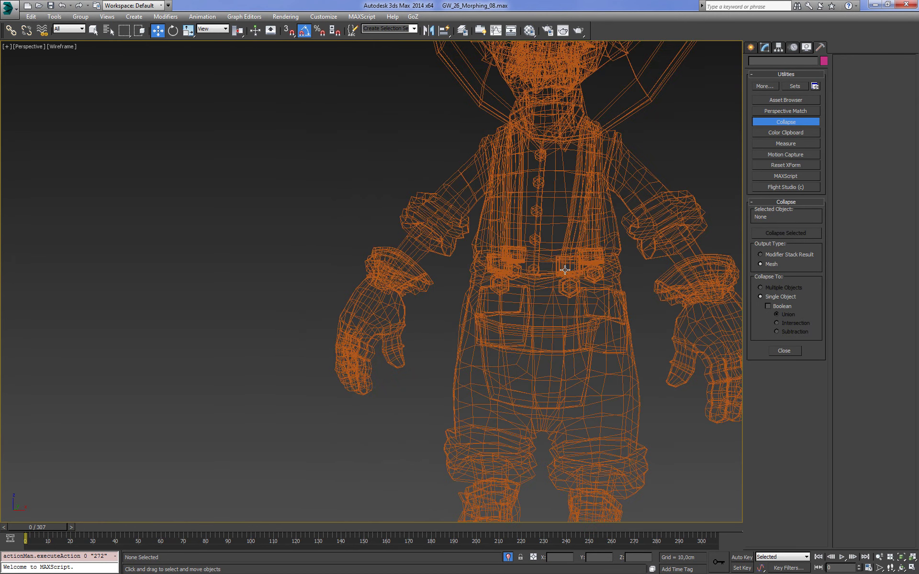
{"action": "left_click", "coordinate": [565, 267]}
{"action": "middle_click_drag", "start_coordinate": [564, 266], "coordinate": [500, 250], "text": "alt"}
{"action": "key", "text": "F3"}
{"action": "key", "text": "F3"}
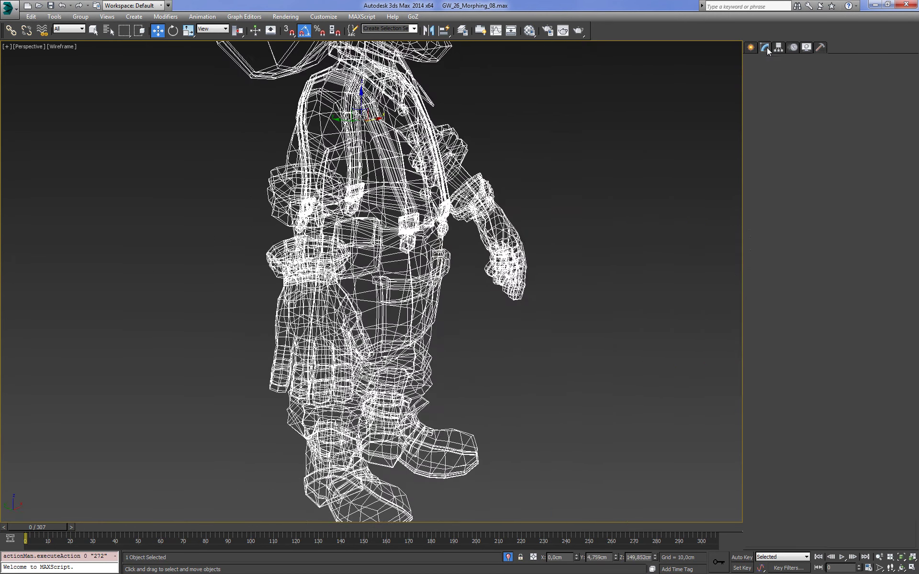
{"action": "left_click", "coordinate": [764, 47]}
{"action": "right_click", "coordinate": [792, 93]}
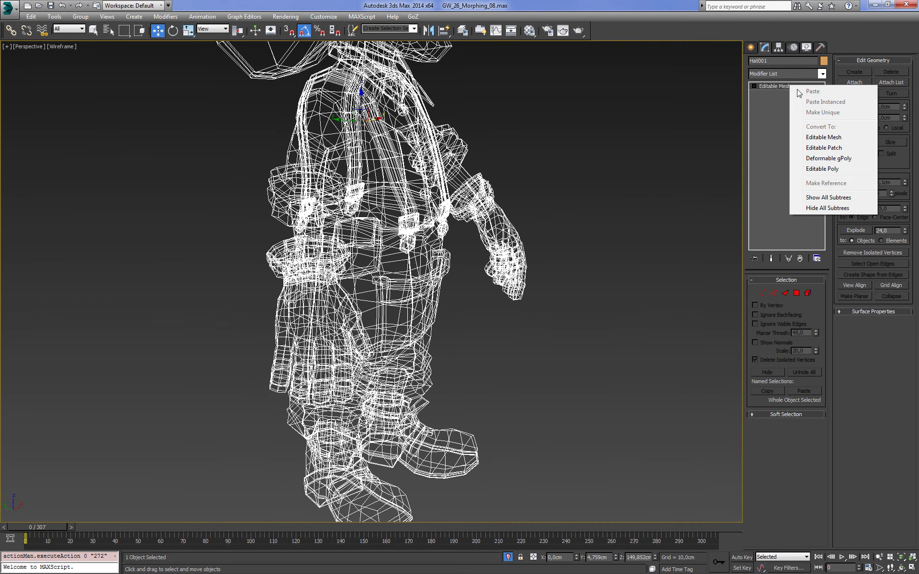
- Convert Hat001 to Editable Poly and select the open borders at both wrists
{"action": "left_click", "coordinate": [820, 161]}
{"action": "key", "text": "3"}
{"action": "key", "text": "F3"}
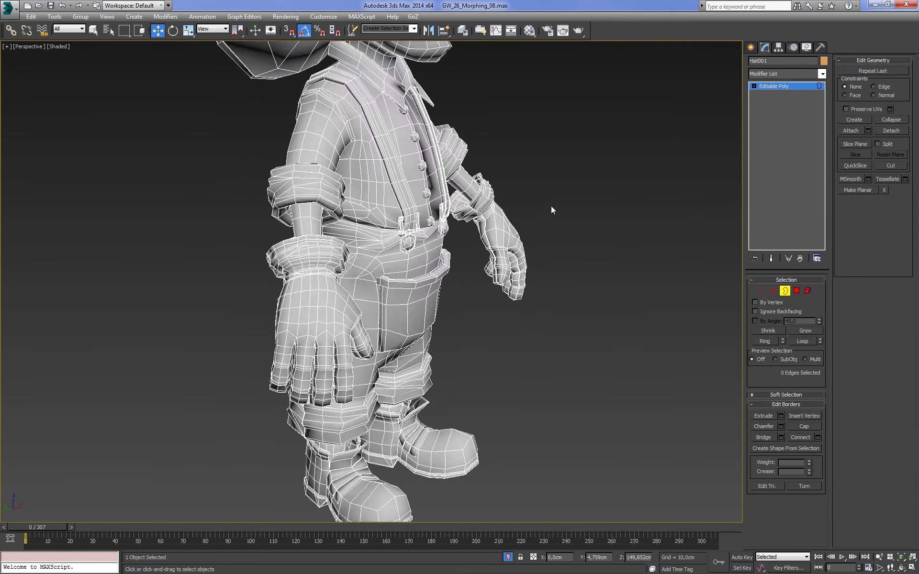
{"action": "scroll", "coordinate": [550, 206], "scroll_direction": "up", "scroll_amount": 2}
{"action": "key", "text": "F3"}
{"action": "left_click_drag", "start_coordinate": [524, 211], "coordinate": [566, 236]}
{"action": "middle_click_drag", "start_coordinate": [565, 234], "coordinate": [521, 239], "text": "alt"}
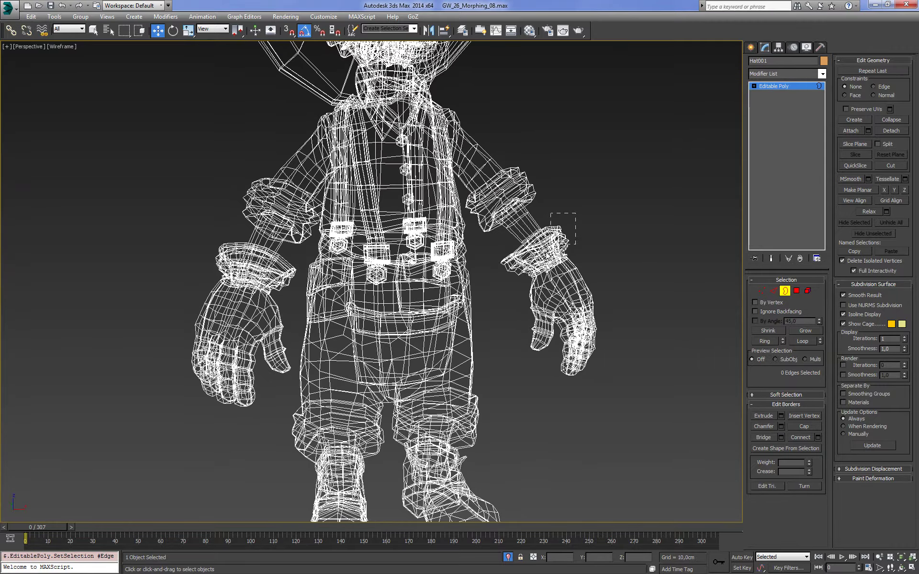
{"action": "left_click_drag", "start_coordinate": [548, 246], "coordinate": [569, 273]}
{"action": "middle_click_drag", "start_coordinate": [496, 266], "coordinate": [569, 266]}
{"action": "scroll", "coordinate": [456, 285], "scroll_direction": "up", "scroll_amount": 2}
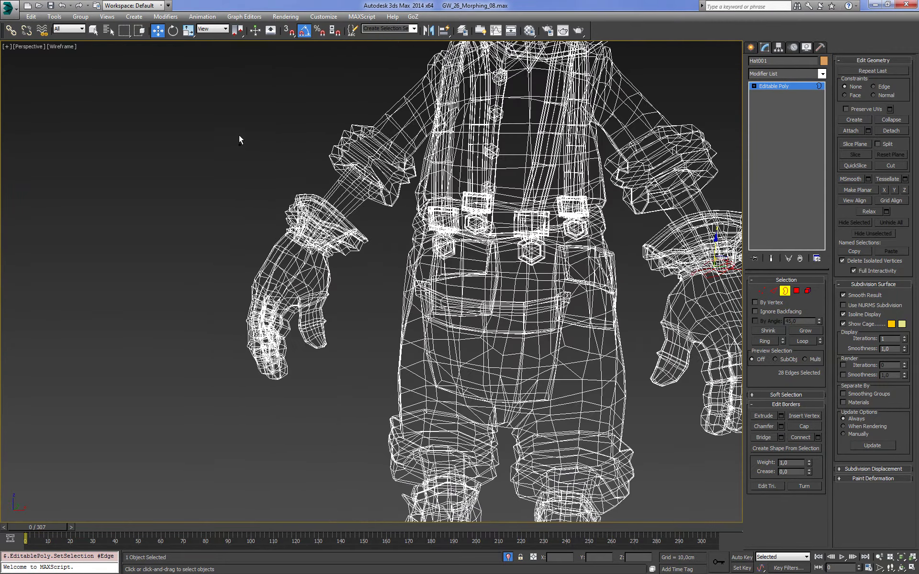
{"action": "left_click_drag", "start_coordinate": [239, 139], "coordinate": [383, 278], "text": "ctrl"}
{"action": "scroll", "coordinate": [318, 242], "scroll_direction": "down", "scroll_amount": 1}
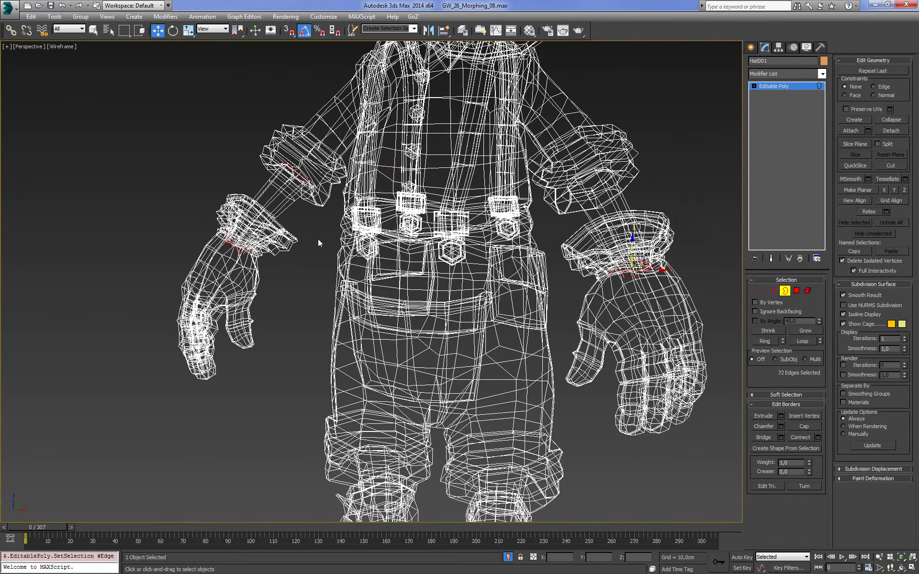
{"action": "left_click", "coordinate": [574, 262], "text": "ctrl"}
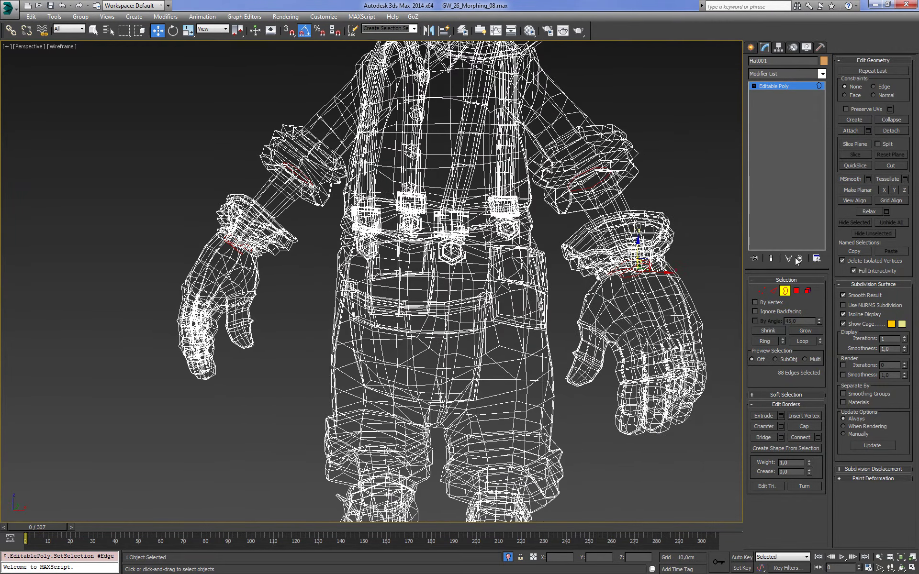
- Weld the wrist border vertices at a 0,01cm threshold, then recheck remaining open borders
{"action": "left_click", "coordinate": [761, 290]}
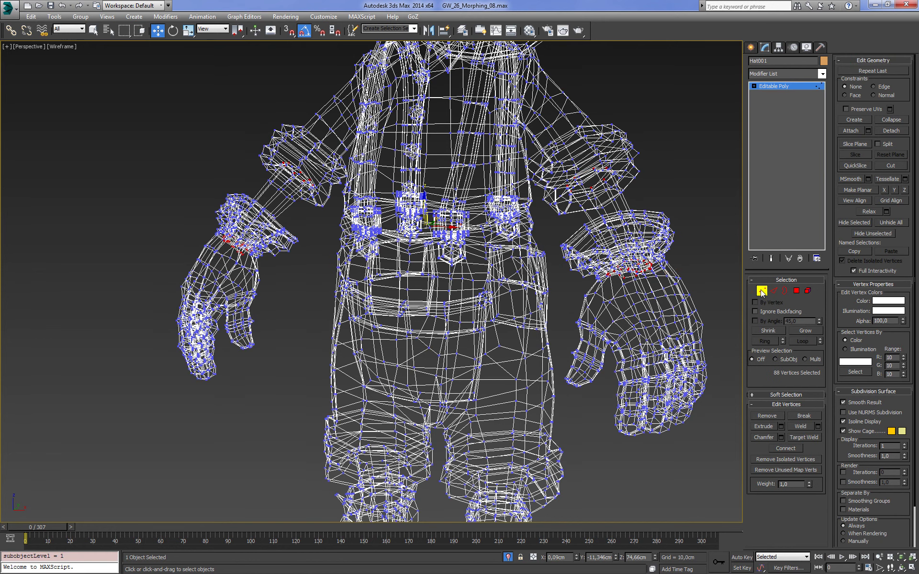
{"action": "left_click", "coordinate": [818, 427]}
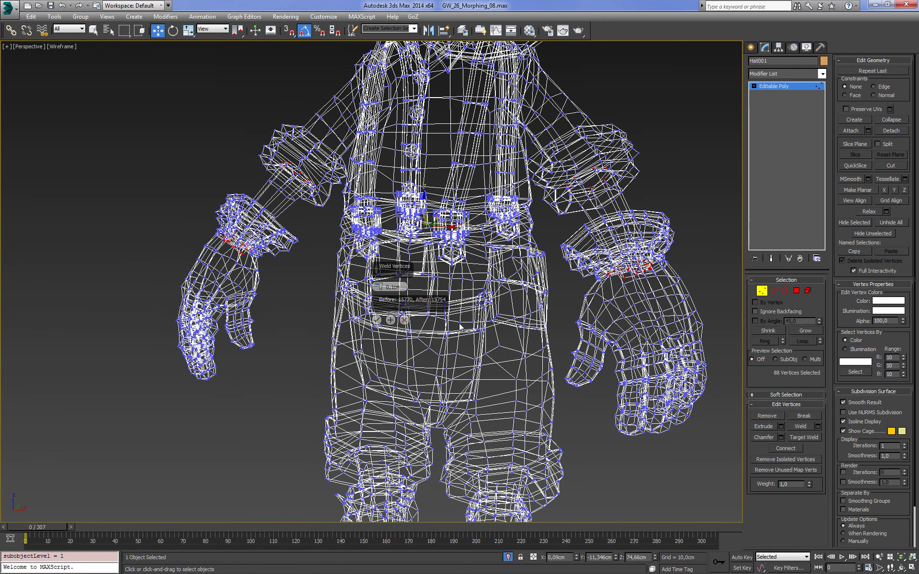
{"action": "type", "text": "0,01"}
{"action": "key", "text": "Return"}
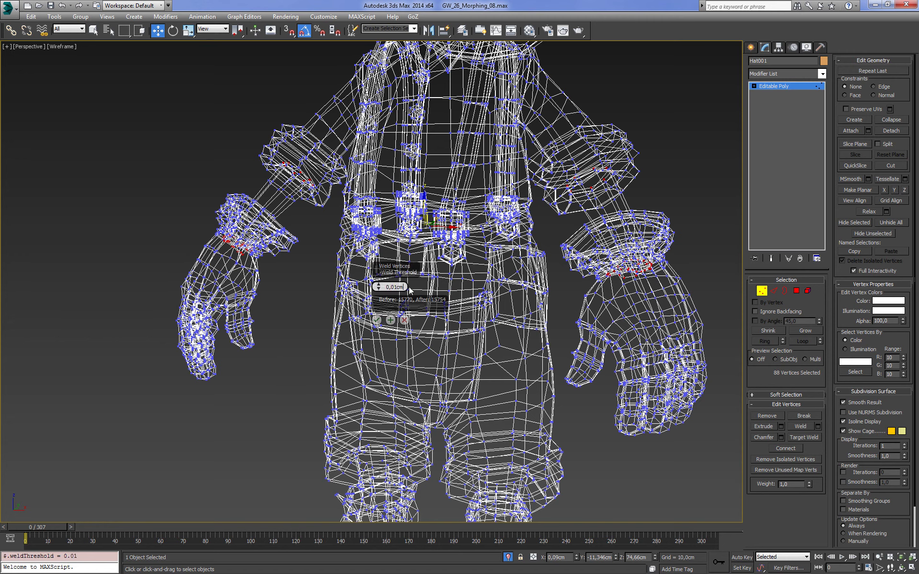
{"action": "left_click", "coordinate": [376, 320]}
{"action": "key", "text": "3"}
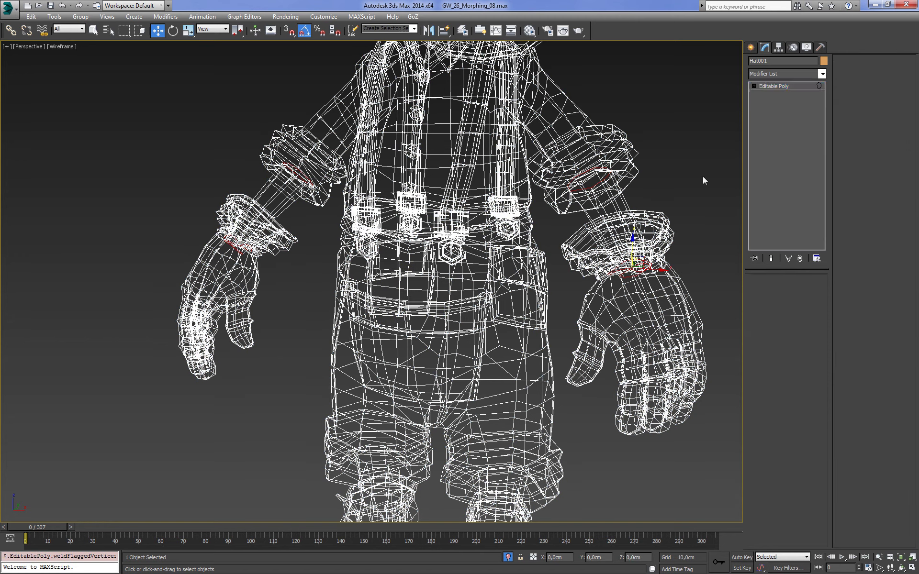
{"action": "left_click_drag", "start_coordinate": [693, 117], "coordinate": [512, 334]}
- Select the open borders near the right hand and inspect the torso from front and side
{"action": "middle_click_drag", "start_coordinate": [511, 334], "coordinate": [705, 209], "text": "alt"}
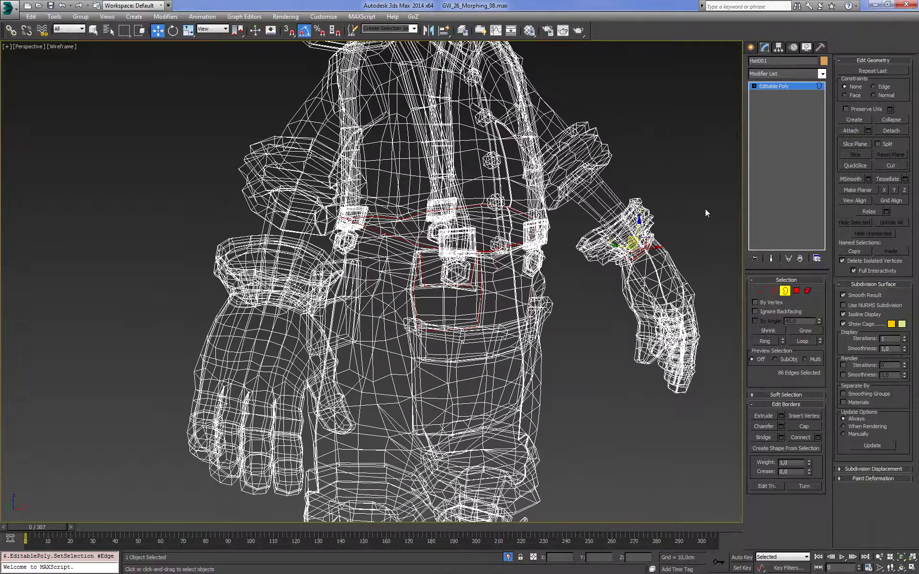
{"action": "mouse_move", "coordinate": [694, 187]}
{"action": "left_mouse_down"}
{"action": "mouse_move", "coordinate": [610, 288]}
{"action": "mouse_move", "coordinate": [617, 278]}
{"action": "left_mouse_up"}
{"action": "key", "text": "z"}
{"action": "middle_click_drag", "start_coordinate": [618, 277], "coordinate": [466, 283], "text": "alt"}
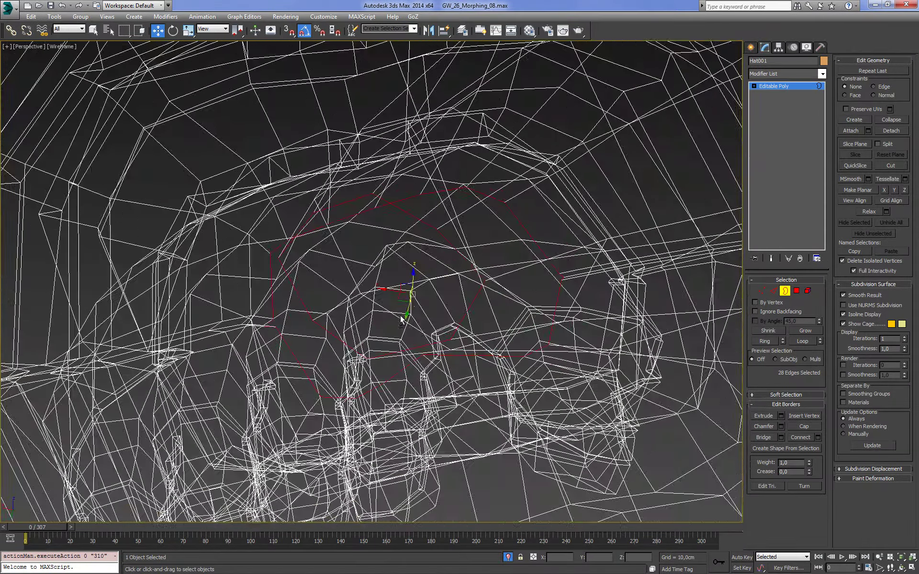
{"action": "key", "text": "f"}
{"action": "key", "text": "F3"}
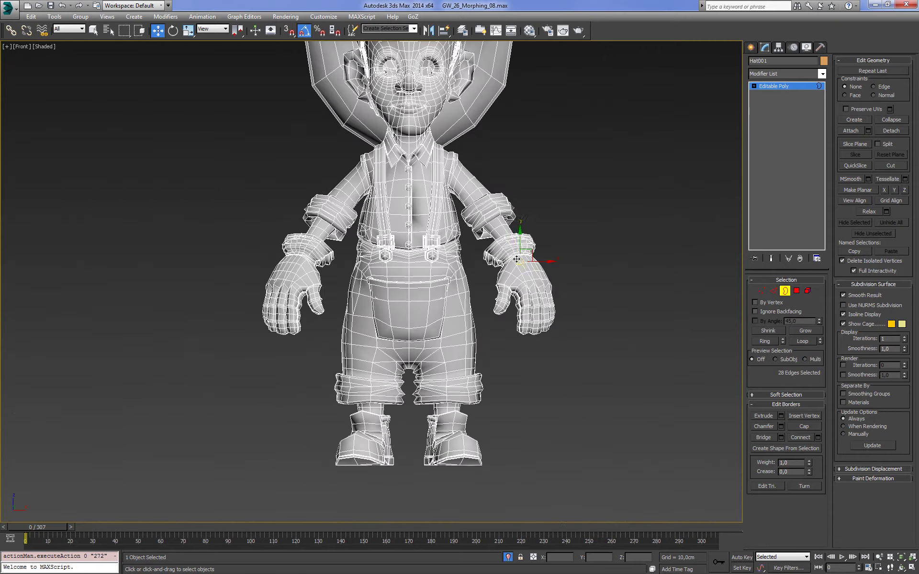
{"action": "scroll", "coordinate": [524, 227], "scroll_direction": "up", "scroll_amount": 3}
{"action": "key", "text": "F3"}
{"action": "key", "text": "F3"}
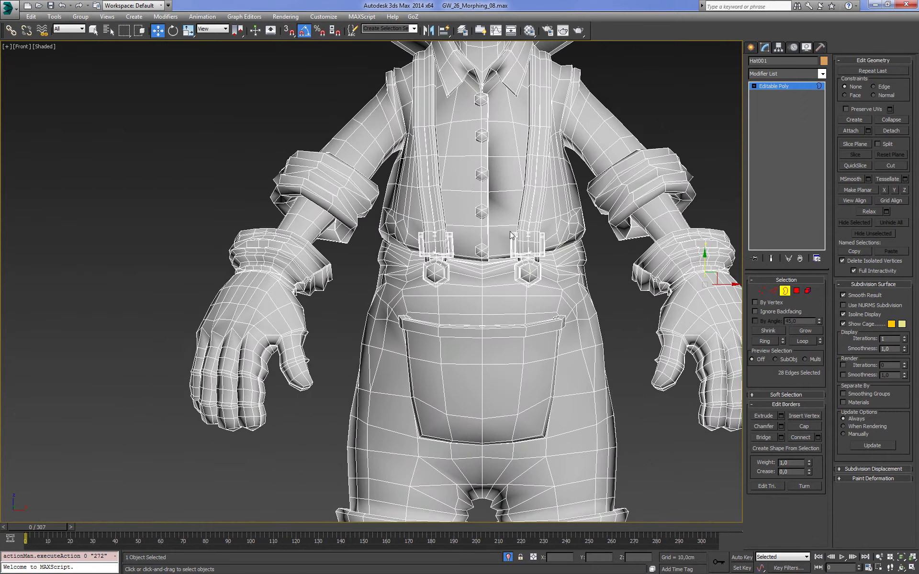
{"action": "key", "text": "F3"}
{"action": "key", "text": "l"}
{"action": "key", "text": "F3"}
{"action": "key", "text": "f"}
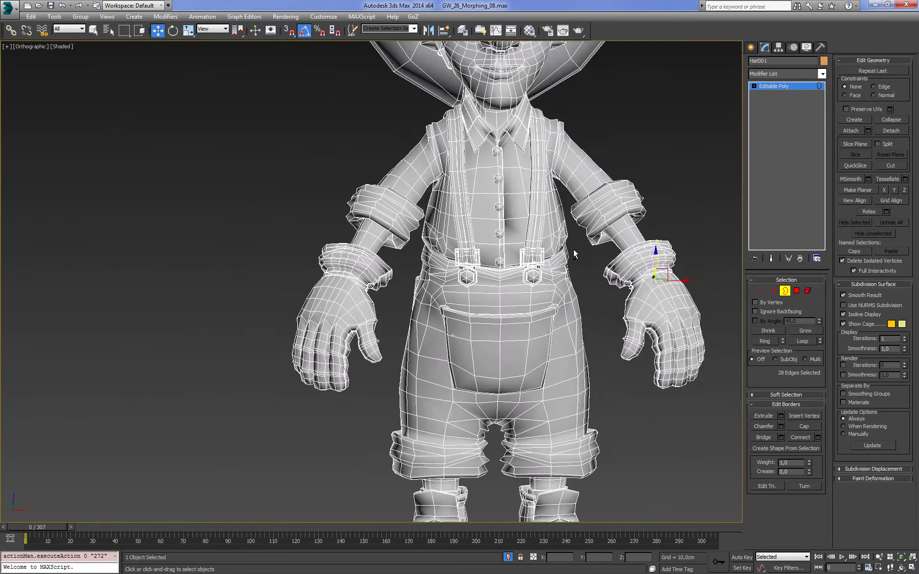
{"action": "key", "text": "z"}
{"action": "scroll", "coordinate": [581, 248], "scroll_direction": "down", "scroll_amount": 3}
{"action": "scroll", "coordinate": [581, 249], "scroll_direction": "down", "scroll_amount": 3}
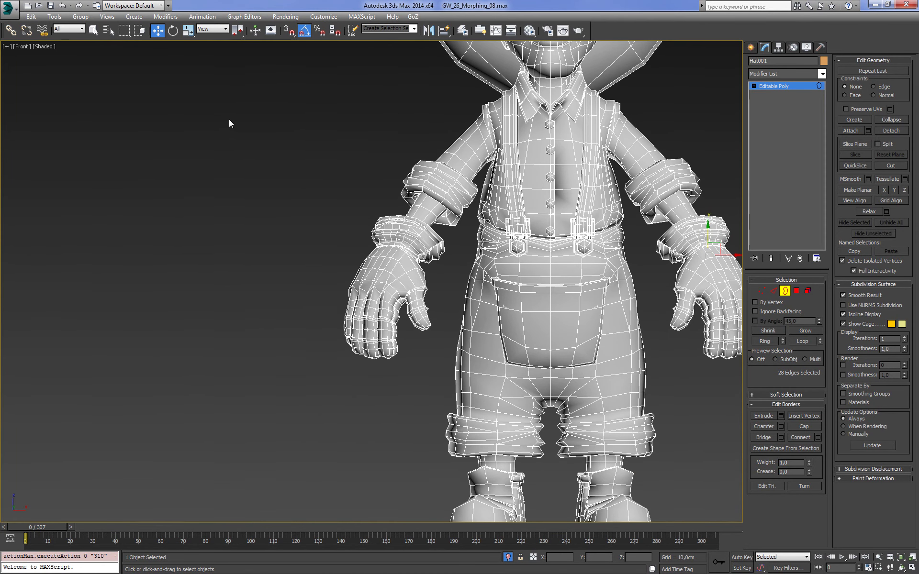
{"action": "key", "text": "F3"}
- Select the border edges around the belt and zoom in on the seam
{"action": "left_click_drag", "start_coordinate": [209, 105], "coordinate": [484, 340]}
{"action": "key", "text": "z"}
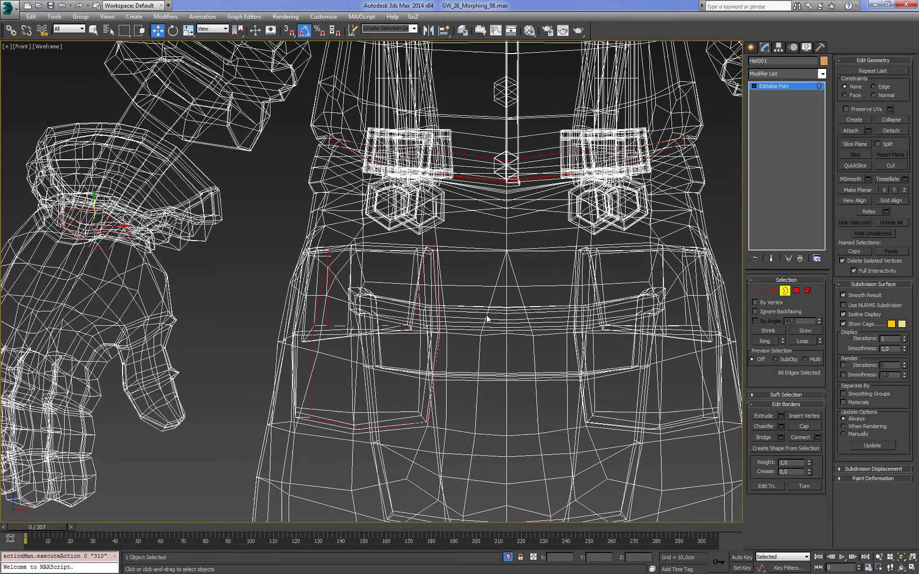
{"action": "mouse_move", "coordinate": [423, 268]}
{"action": "middle_mouse_down", "text": "alt"}
{"action": "mouse_move", "coordinate": [530, 271]}
{"action": "mouse_move", "coordinate": [478, 273]}
{"action": "mouse_move", "coordinate": [411, 312]}
{"action": "middle_mouse_up", "text": "alt"}
{"action": "key", "text": "F3"}
{"action": "scroll", "coordinate": [479, 274], "scroll_direction": "up", "scroll_amount": 3}
{"action": "key", "text": "F3"}
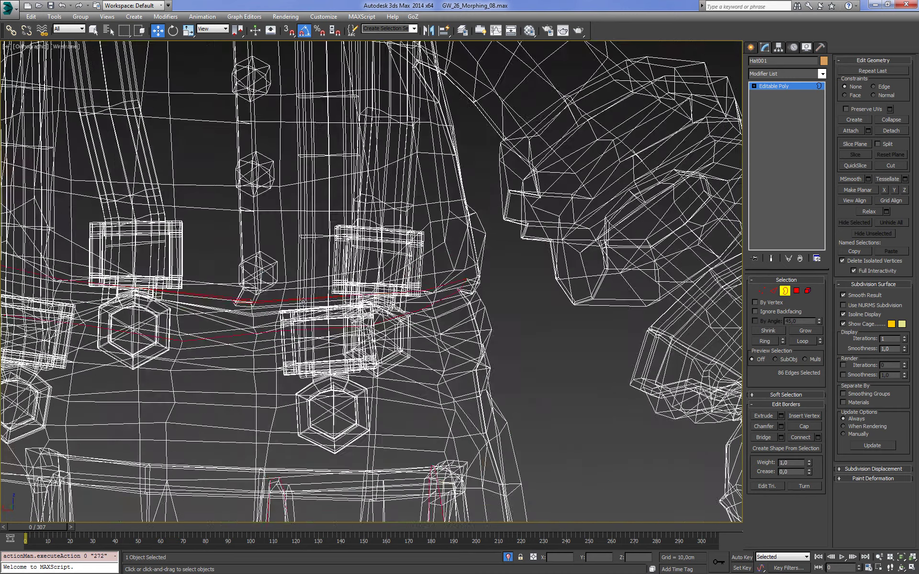
- Weld the belt seam's open border vertices at 0,01 cm and return to Border level
{"action": "left_click", "coordinate": [549, 246]}
{"action": "double_click", "coordinate": [530, 283]}
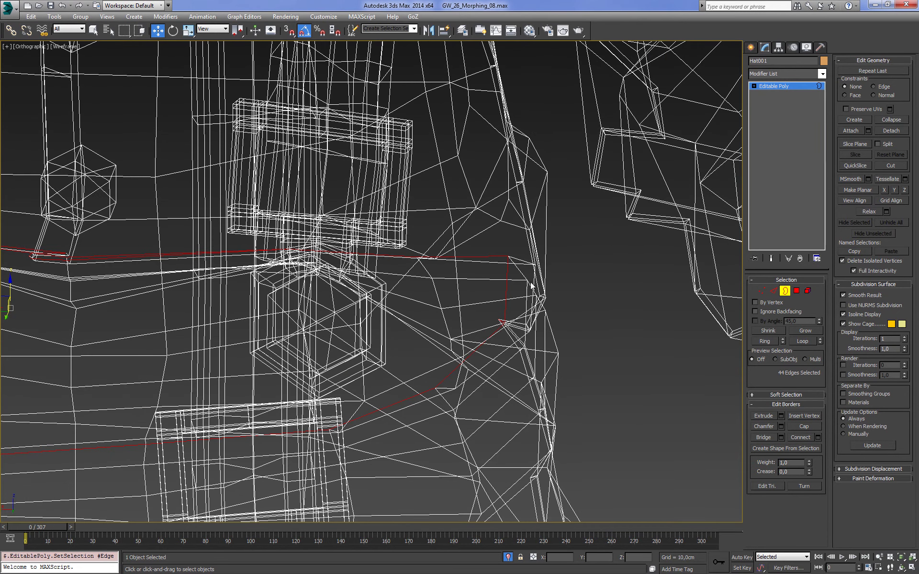
{"action": "left_click", "coordinate": [754, 291]}
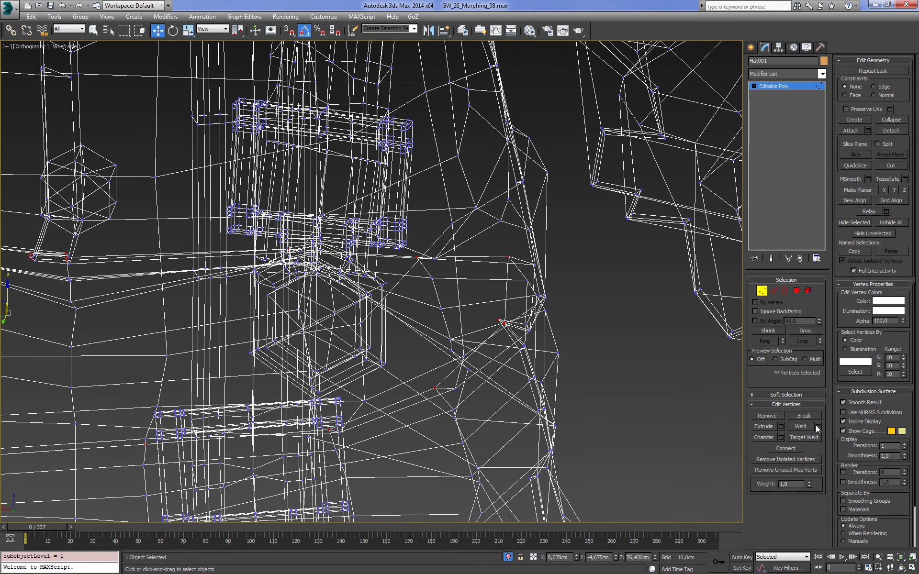
{"action": "left_click", "coordinate": [818, 426]}
{"action": "left_click", "coordinate": [376, 320]}
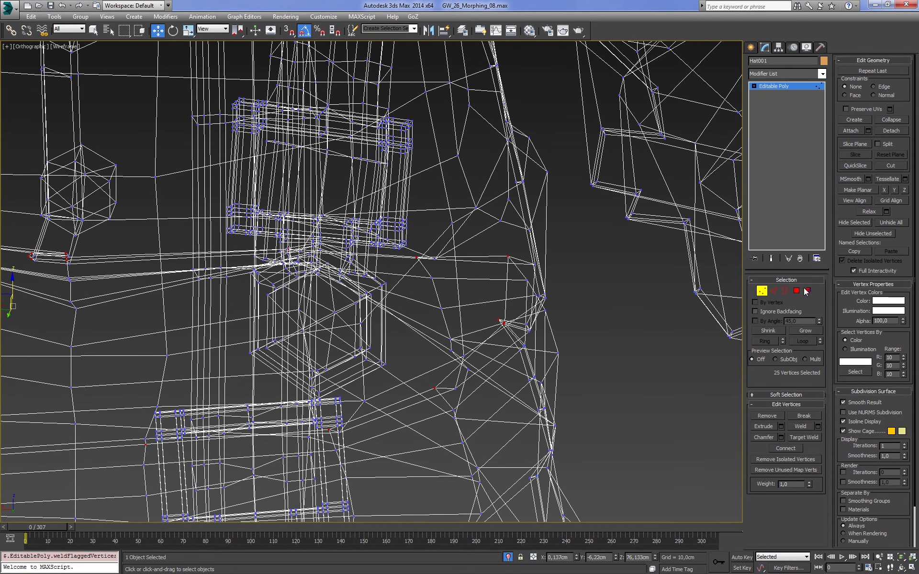
{"action": "left_click", "coordinate": [785, 290]}
{"action": "scroll", "coordinate": [620, 325], "scroll_direction": "down", "scroll_amount": 3}
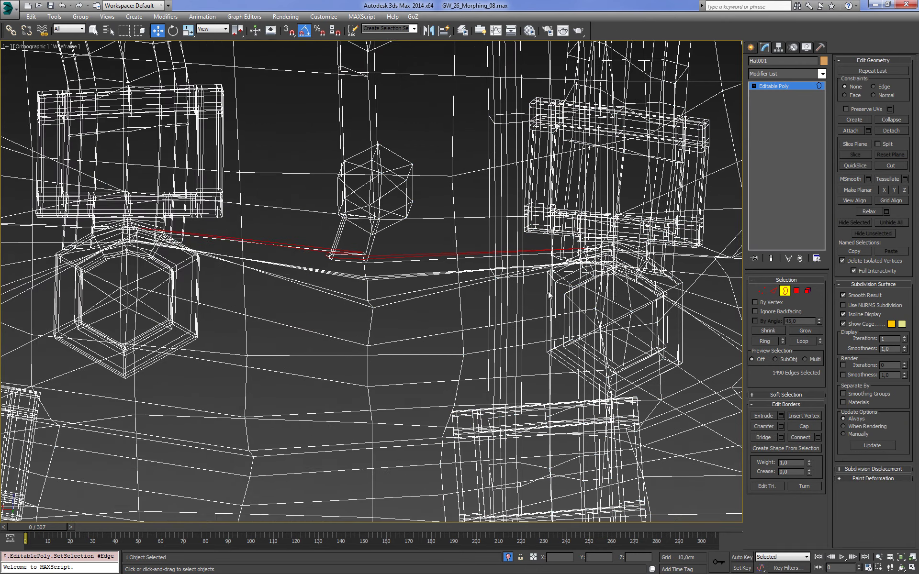
{"action": "scroll", "coordinate": [620, 326], "scroll_direction": "down", "scroll_amount": 3}
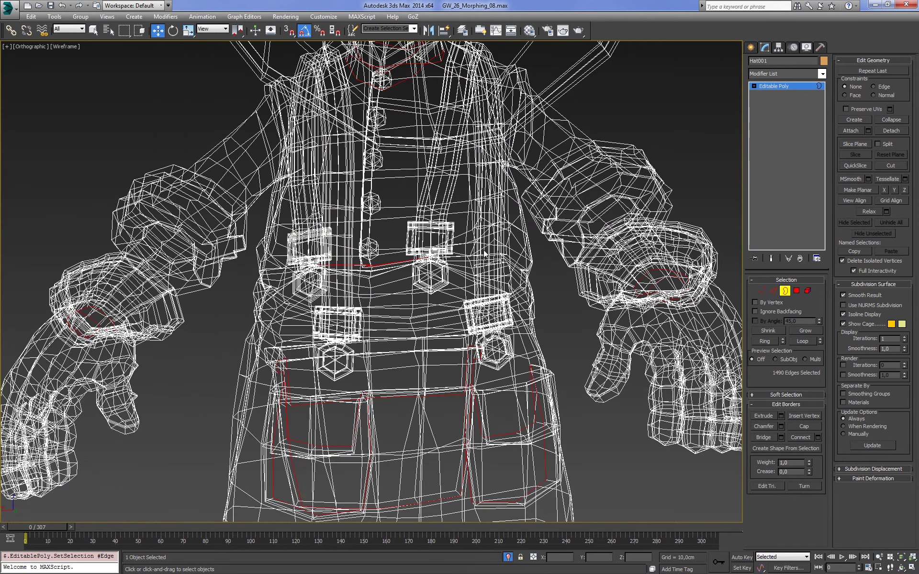
{"action": "scroll", "coordinate": [484, 254], "scroll_direction": "down", "scroll_amount": 2}
{"action": "key", "text": "F3"}
{"action": "key", "text": "f"}
{"action": "key", "text": "z"}
{"action": "scroll", "coordinate": [516, 254], "scroll_direction": "down", "scroll_amount": 4}
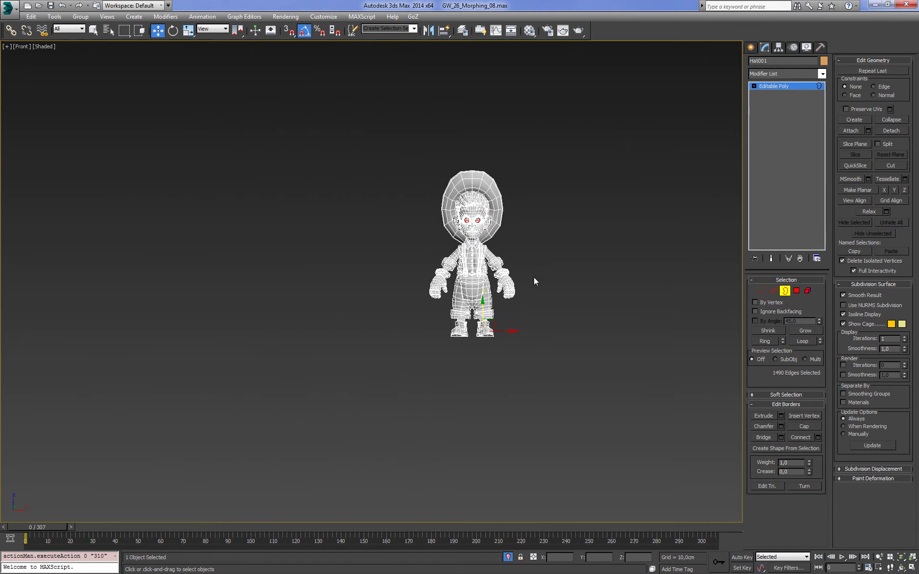
{"action": "key", "text": "F3"}
{"action": "scroll", "coordinate": [500, 387], "scroll_direction": "up", "scroll_amount": 3}
{"action": "scroll", "coordinate": [478, 293], "scroll_direction": "up", "scroll_amount": 2}
{"action": "scroll", "coordinate": [503, 277], "scroll_direction": "up", "scroll_amount": 2}
{"action": "middle_click_drag", "start_coordinate": [503, 277], "coordinate": [510, 357], "text": "alt"}
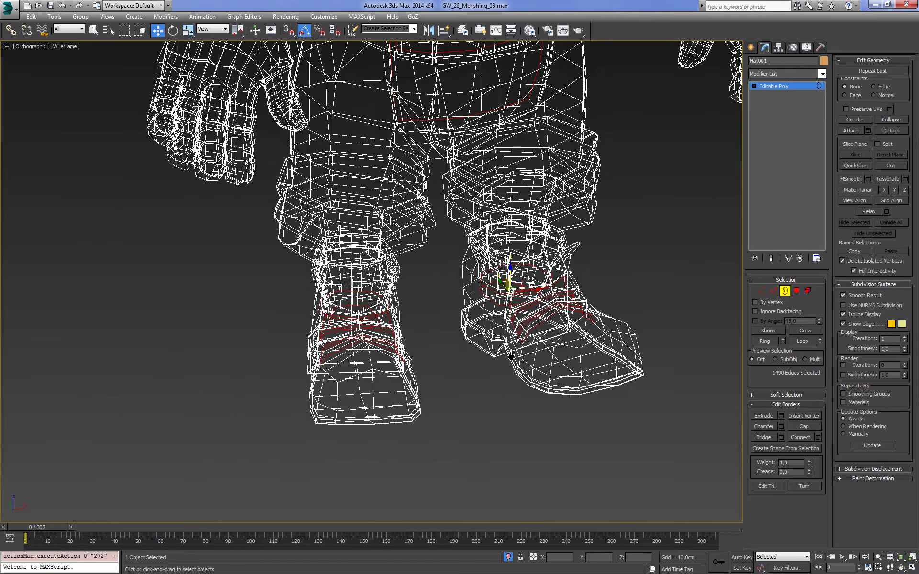
{"action": "key", "text": "f"}
{"action": "scroll", "coordinate": [526, 239], "scroll_direction": "down", "scroll_amount": 2}
{"action": "scroll", "coordinate": [526, 239], "scroll_direction": "down", "scroll_amount": 4}
{"action": "key", "text": "z"}
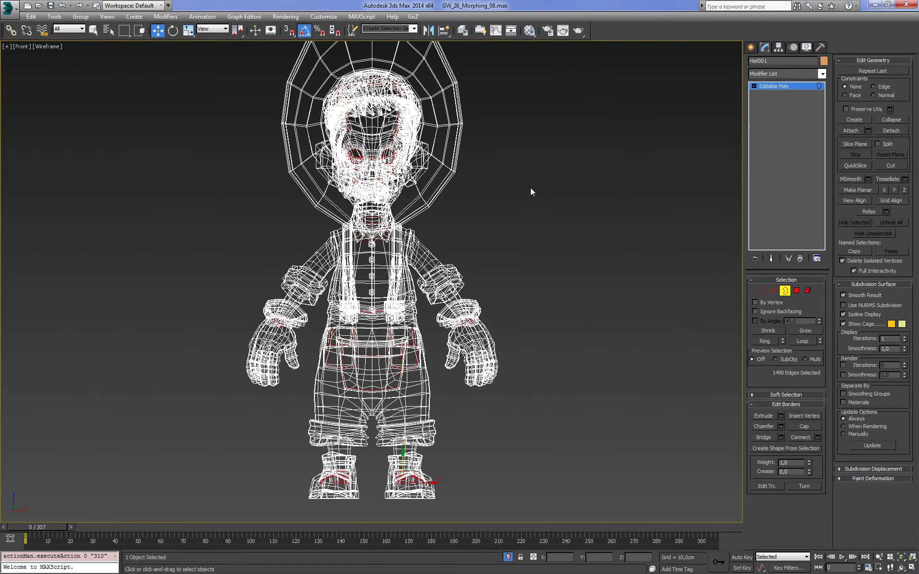
{"action": "key", "text": "F3"}
{"action": "scroll", "coordinate": [530, 192], "scroll_direction": "up", "scroll_amount": 4}
{"action": "key", "text": "F3"}
{"action": "mouse_move", "coordinate": [530, 192]}
{"action": "middle_mouse_down", "text": "alt"}
{"action": "mouse_move", "coordinate": [473, 201]}
{"action": "mouse_move", "coordinate": [618, 265]}
{"action": "middle_mouse_up", "text": "alt"}
{"action": "key", "text": "F3"}
{"action": "key", "text": "F3"}
{"action": "key", "text": "F3"}
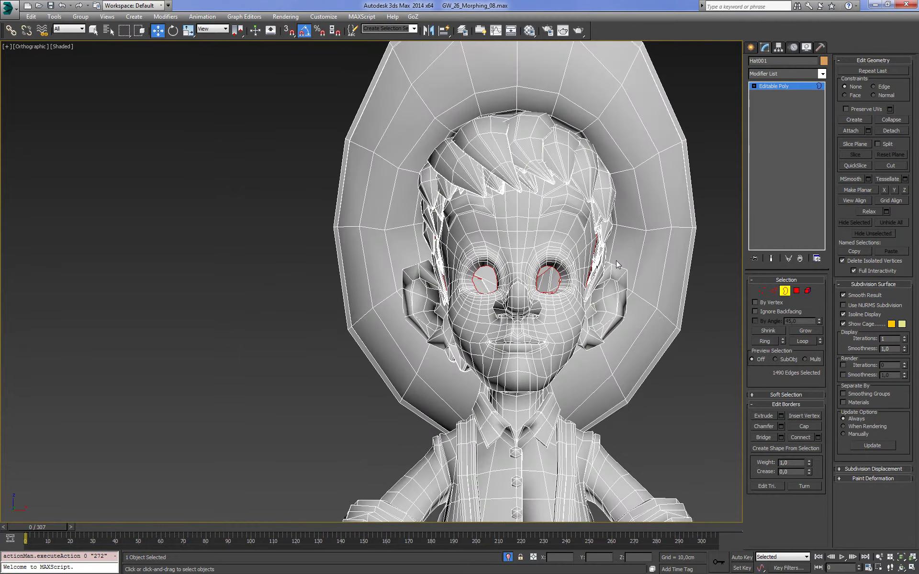
{"action": "key", "text": "f"}
{"action": "scroll", "coordinate": [616, 260], "scroll_direction": "up", "scroll_amount": 2}
{"action": "scroll", "coordinate": [616, 260], "scroll_direction": "up", "scroll_amount": 4}
{"action": "key", "text": "F4"}
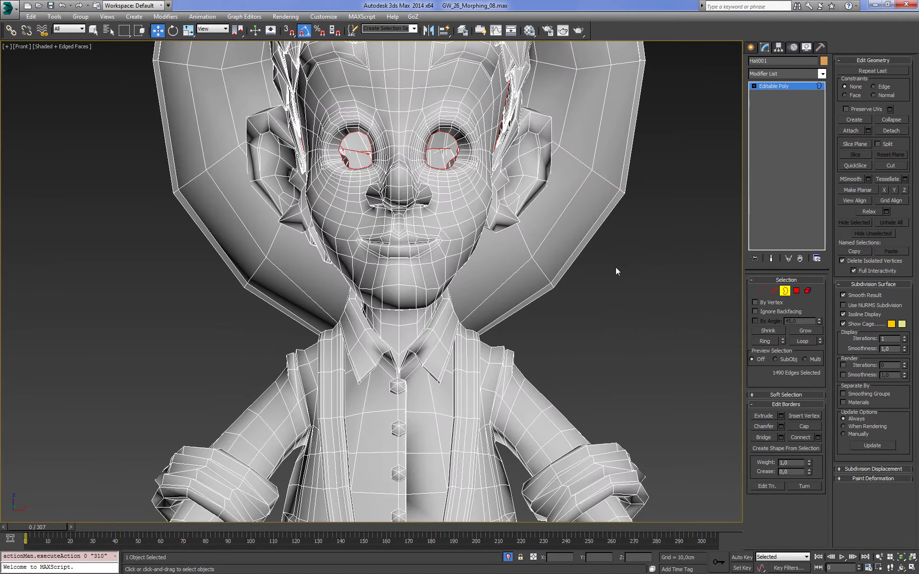
{"action": "key", "text": "F3"}
{"action": "scroll", "coordinate": [627, 287], "scroll_direction": "down", "scroll_amount": 2}
{"action": "scroll", "coordinate": [623, 295], "scroll_direction": "down", "scroll_amount": 2}
{"action": "key", "text": "F3"}
{"action": "middle_click_drag", "start_coordinate": [622, 296], "coordinate": [649, 300], "text": "alt"}
{"action": "key", "text": "F3"}
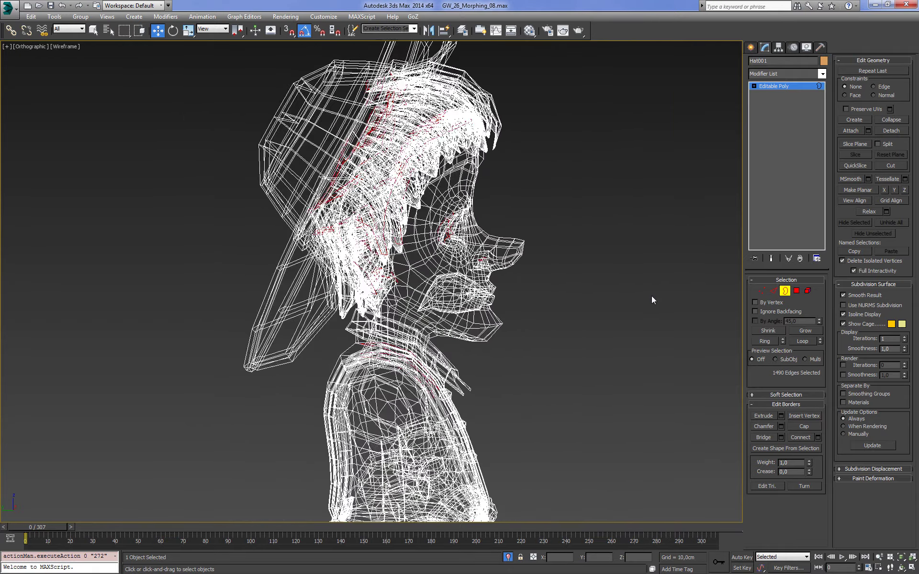
{"action": "key", "text": "F3"}
{"action": "key", "text": "f"}
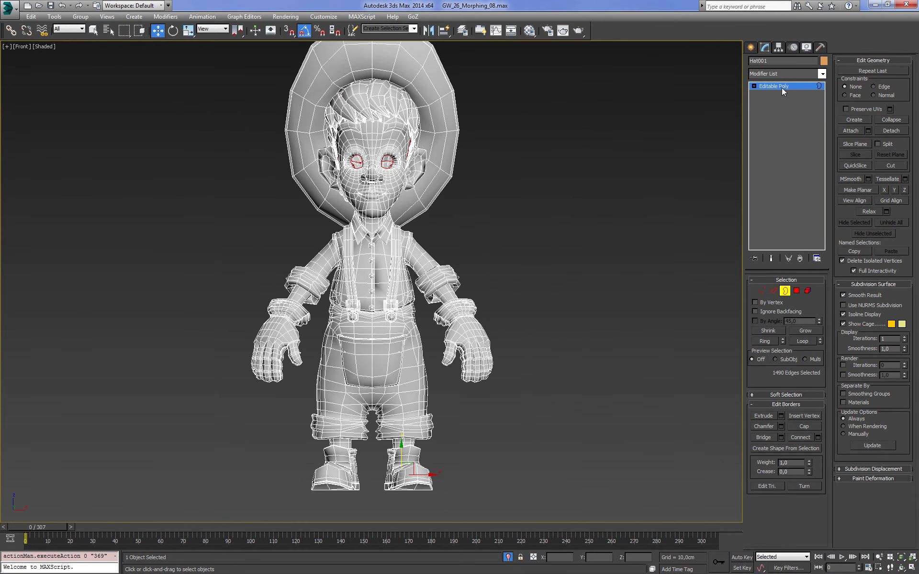
{"action": "left_click", "coordinate": [676, 115]}
{"action": "key", "text": "F3"}
{"action": "key", "text": "F4"}
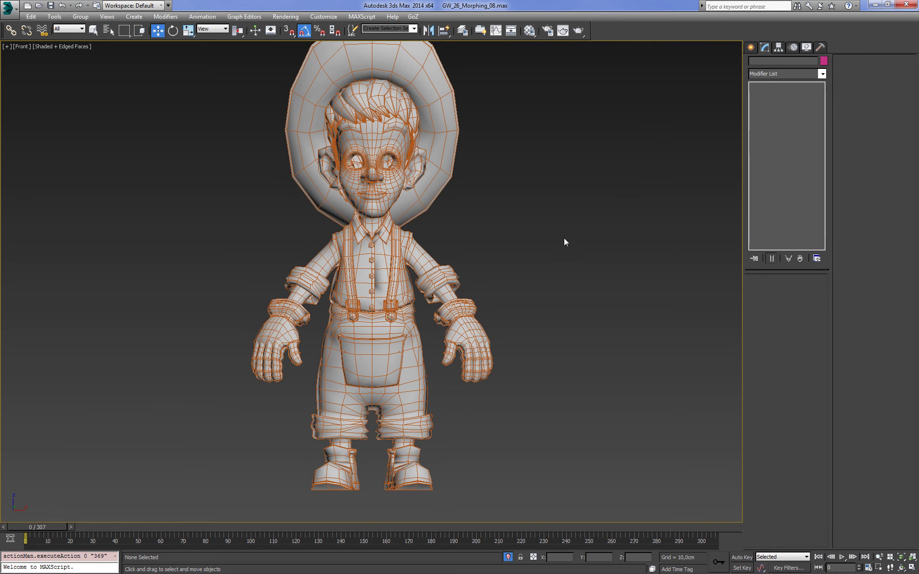
{"action": "left_click", "coordinate": [421, 265]}
{"action": "middle_click_drag", "start_coordinate": [496, 283], "coordinate": [448, 292], "text": "alt"}
- Unhide all hidden objects in the scene from the front wireframe view
{"action": "key", "text": "f"}
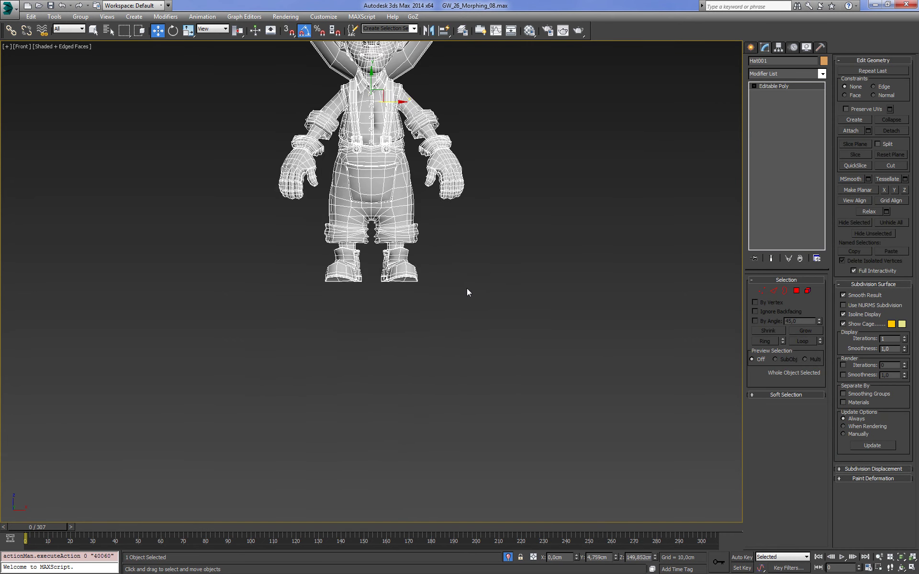
{"action": "key", "text": "z"}
{"action": "left_click", "coordinate": [566, 293]}
{"action": "key", "text": "F3"}
{"action": "right_click", "coordinate": [507, 256]}
{"action": "left_click", "coordinate": [529, 212]}
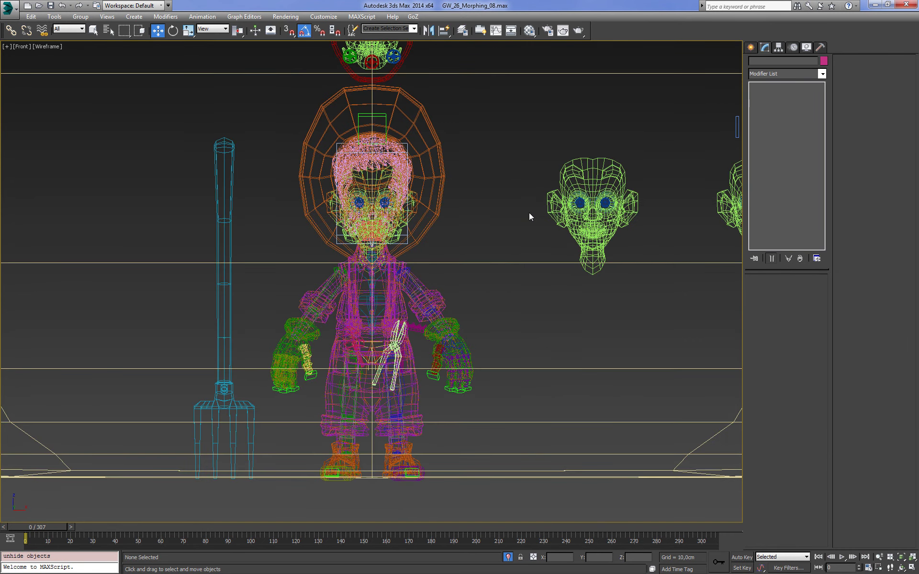
- Review the scene layers, selecting the Character_Mesh layer, then clear the selection
{"action": "left_click", "coordinate": [462, 30]}
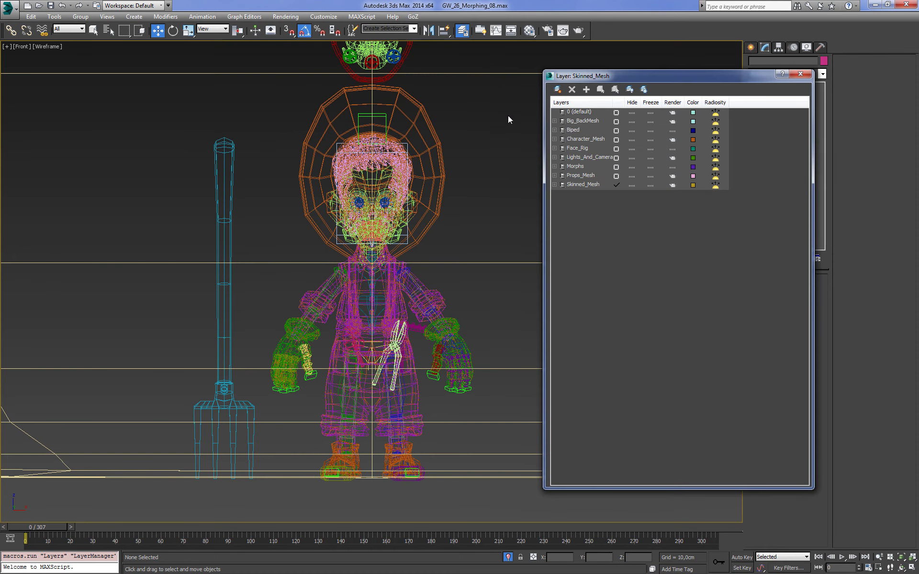
{"action": "left_click_drag", "start_coordinate": [615, 106], "coordinate": [624, 106]}
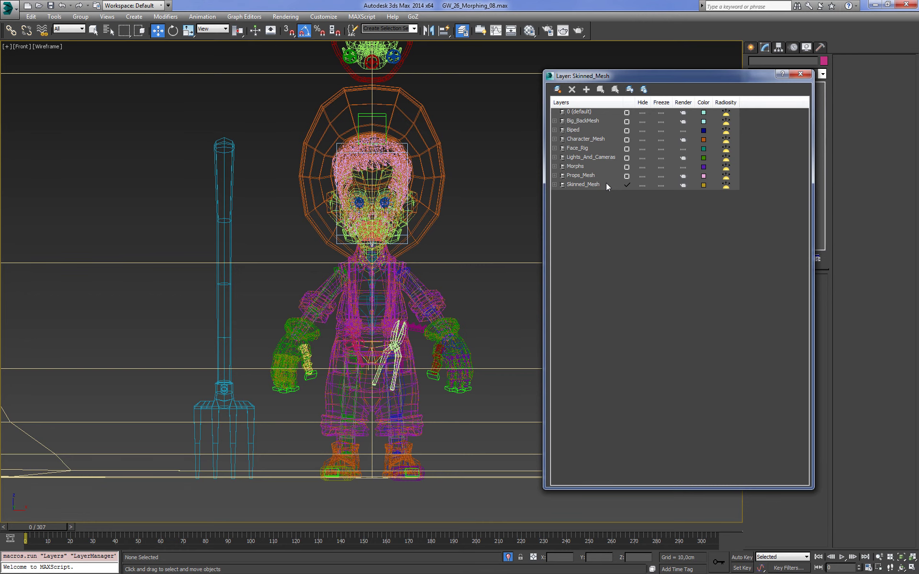
{"action": "left_click", "coordinate": [642, 140]}
{"action": "left_click", "coordinate": [799, 75]}
{"action": "key", "text": "z"}
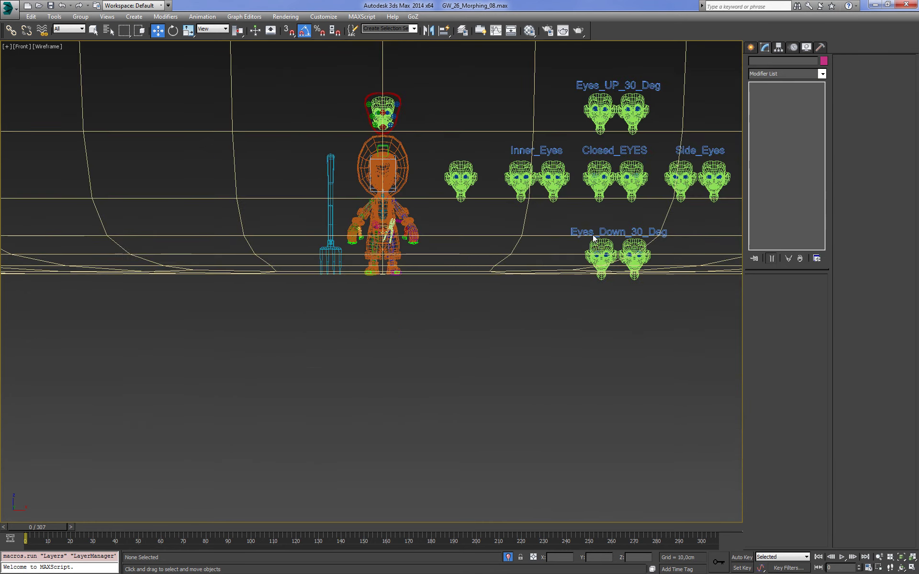
{"action": "left_click", "coordinate": [459, 252]}
{"action": "right_click", "coordinate": [459, 249]}
{"action": "left_click", "coordinate": [502, 226]}
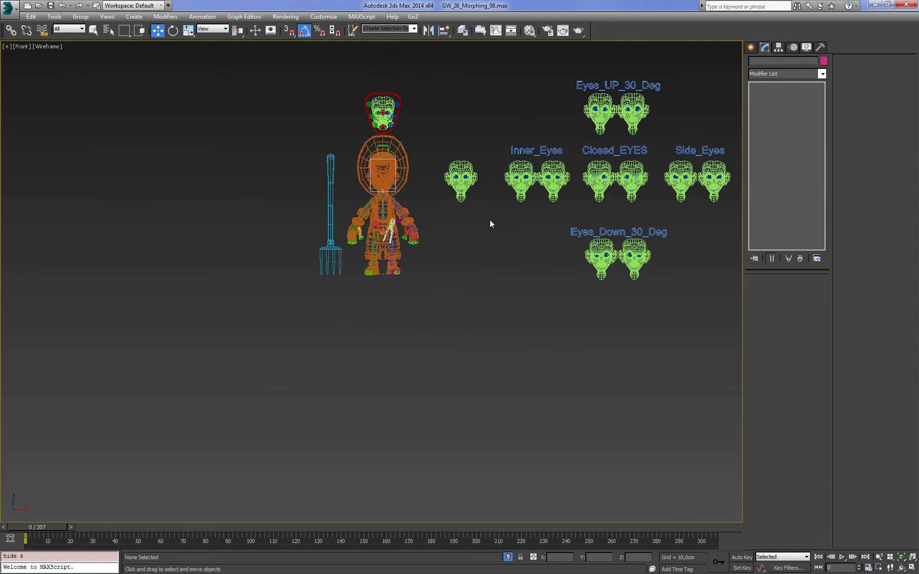
- Hide the Morphs layer
{"action": "left_click", "coordinate": [461, 30]}
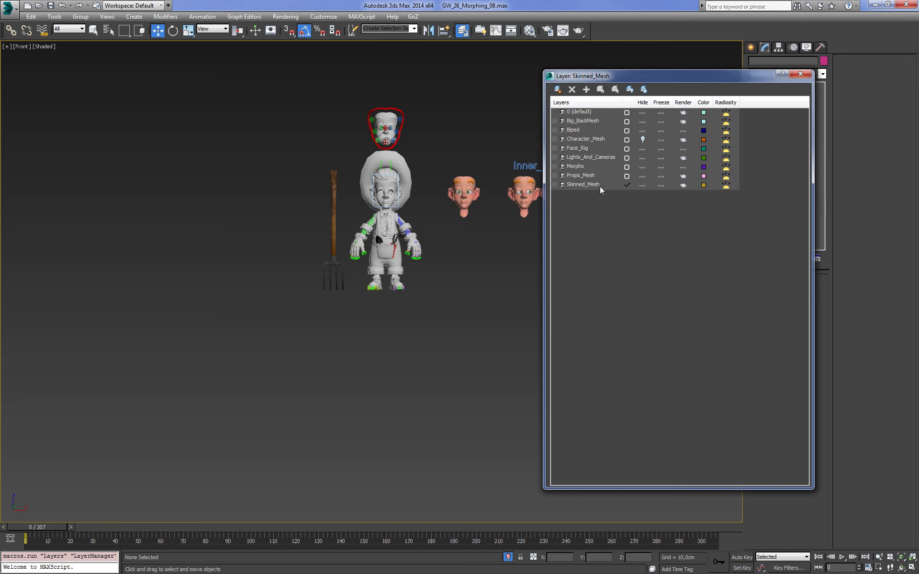
{"action": "left_click", "coordinate": [643, 168]}
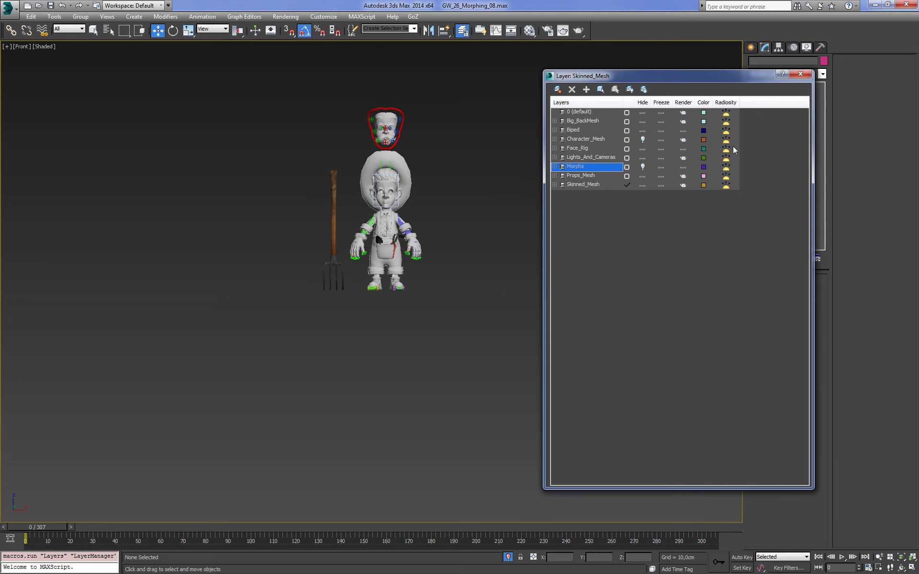
{"action": "left_click", "coordinate": [800, 74]}
{"action": "scroll", "coordinate": [545, 145], "scroll_direction": "up", "scroll_amount": 4}
{"action": "scroll", "coordinate": [488, 238], "scroll_direction": "up", "scroll_amount": 1}
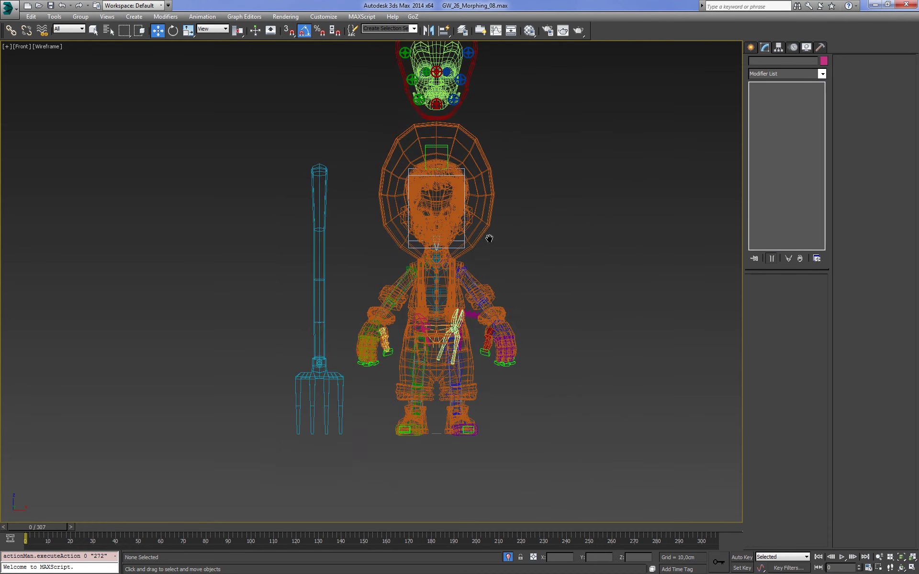
{"action": "scroll", "coordinate": [515, 193], "scroll_direction": "up", "scroll_amount": 3}
- Select the trowel, pruning shears and belt props on the character
{"action": "left_click", "coordinate": [412, 307]}
{"action": "left_click", "coordinate": [481, 306], "text": "ctrl"}
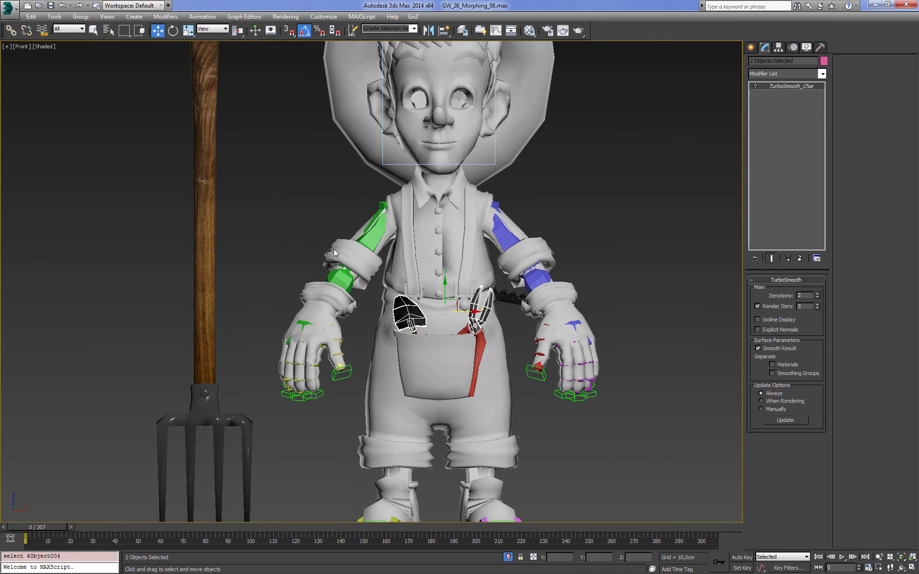
{"action": "left_click", "coordinate": [92, 31]}
{"action": "middle_click_drag", "start_coordinate": [571, 238], "coordinate": [506, 304], "text": "alt"}
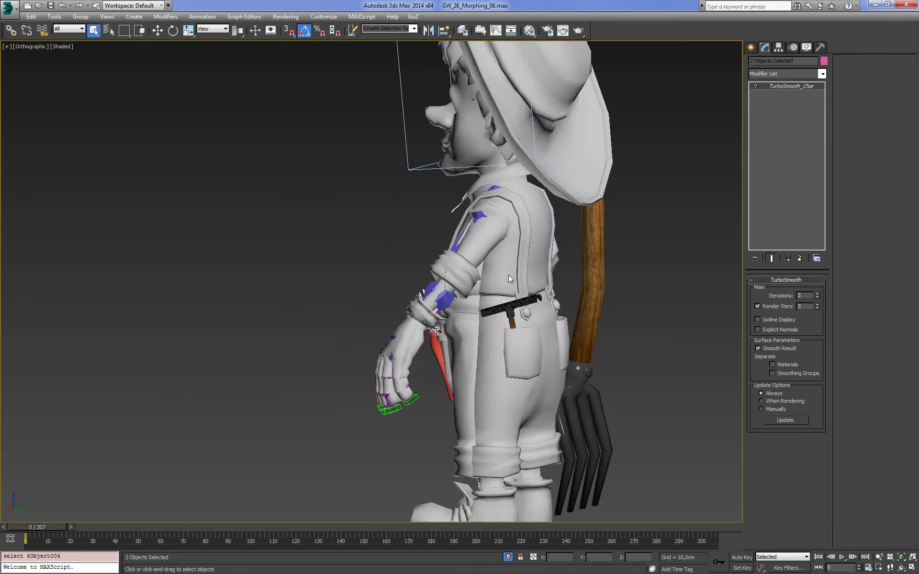
{"action": "left_click", "coordinate": [506, 304], "text": "ctrl"}
{"action": "key", "text": "f"}
{"action": "key", "text": "F3"}
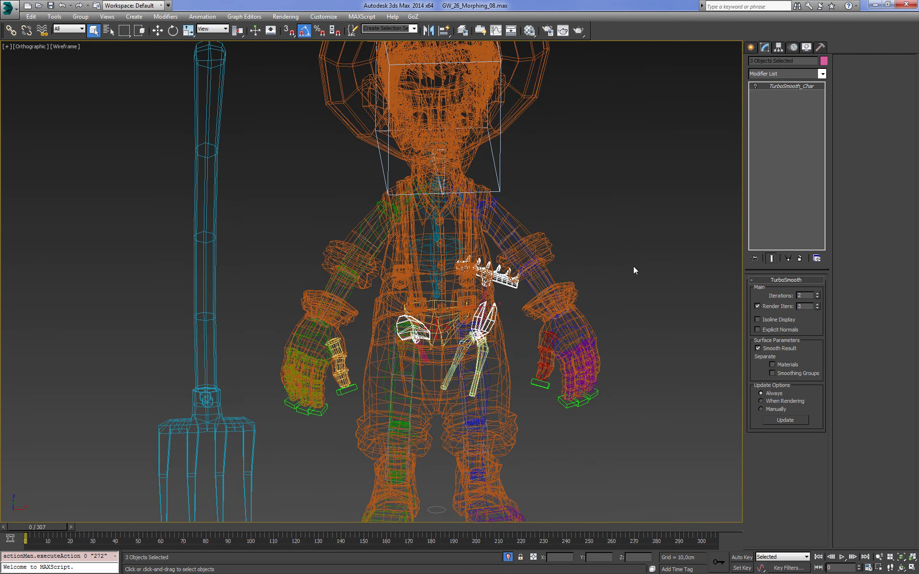
{"action": "key", "text": "shift+z"}
{"action": "key", "text": "F3"}
{"action": "mouse_move", "coordinate": [602, 277]}
{"action": "middle_mouse_down", "text": "alt"}
{"action": "mouse_move", "coordinate": [553, 271]}
{"action": "mouse_move", "coordinate": [507, 240]}
{"action": "middle_mouse_up", "text": "alt"}
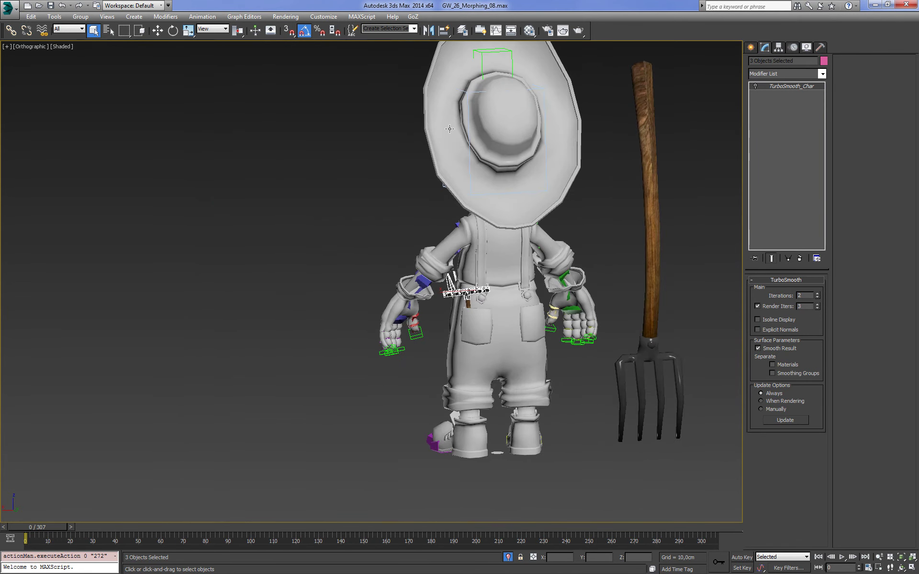
- Hide the Props_Mesh layer so the props disappear
{"action": "left_click", "coordinate": [460, 32]}
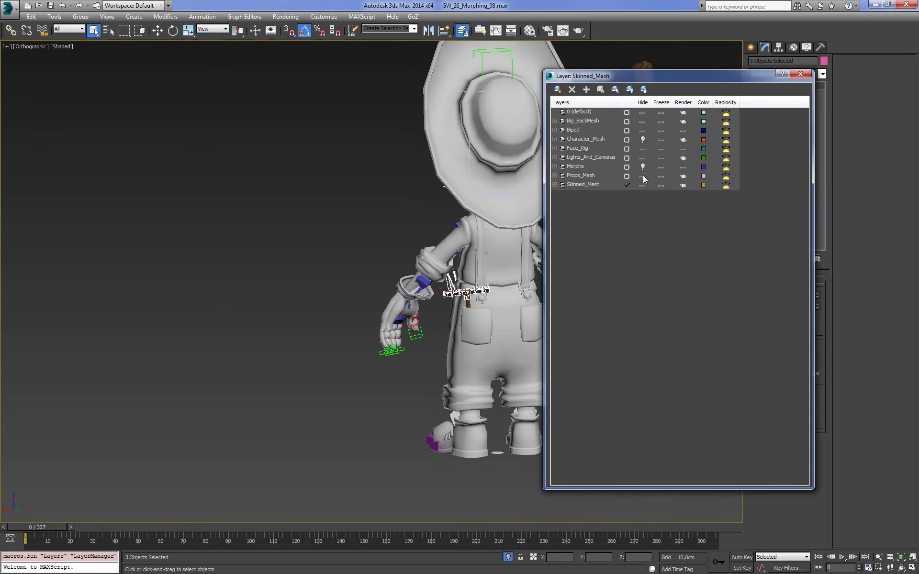
{"action": "left_click", "coordinate": [644, 179]}
{"action": "left_click", "coordinate": [800, 74]}
{"action": "left_click", "coordinate": [659, 119]}
{"action": "key", "text": "f"}
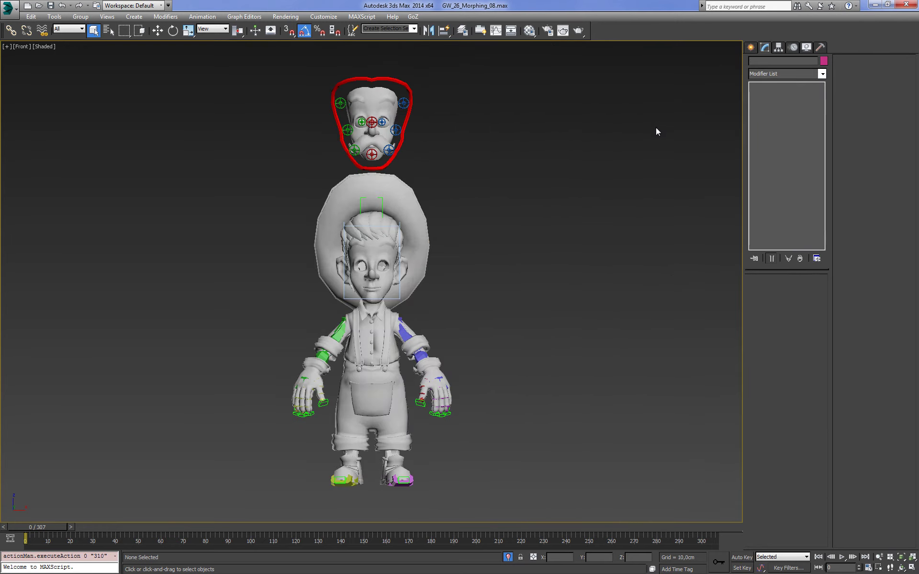
{"action": "key", "text": "F3"}
{"action": "key", "text": "F3"}
{"action": "middle_click_drag", "start_coordinate": [510, 219], "coordinate": [553, 220]}
- Zoom in on the upper body and hide the Face_Rig layer
{"action": "key", "text": "F3"}
{"action": "scroll", "coordinate": [576, 240], "scroll_direction": "up", "scroll_amount": 2}
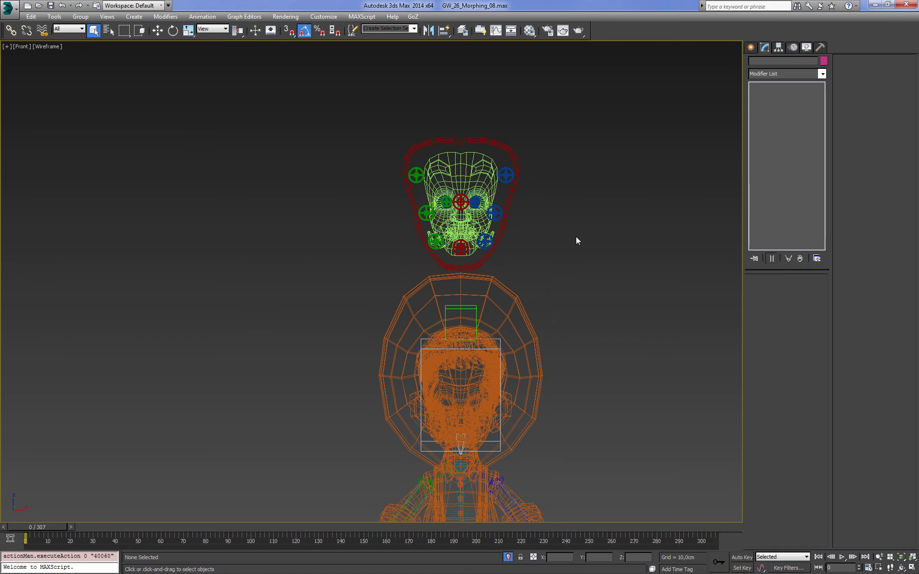
{"action": "key", "text": "z"}
{"action": "key", "text": "F3"}
{"action": "key", "text": "F3"}
{"action": "key", "text": "F3"}
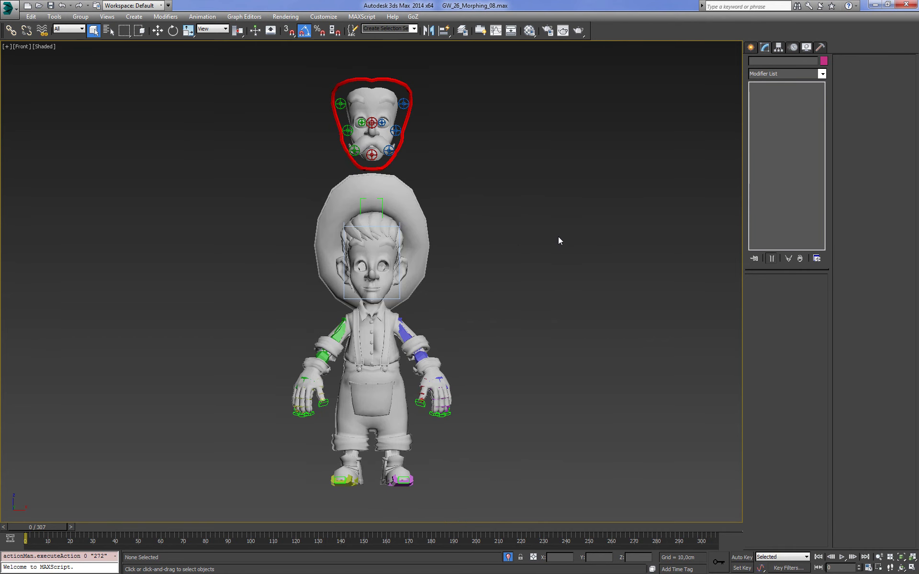
{"action": "middle_click_drag", "start_coordinate": [558, 236], "coordinate": [634, 185]}
{"action": "scroll", "coordinate": [634, 186], "scroll_direction": "up", "scroll_amount": 2}
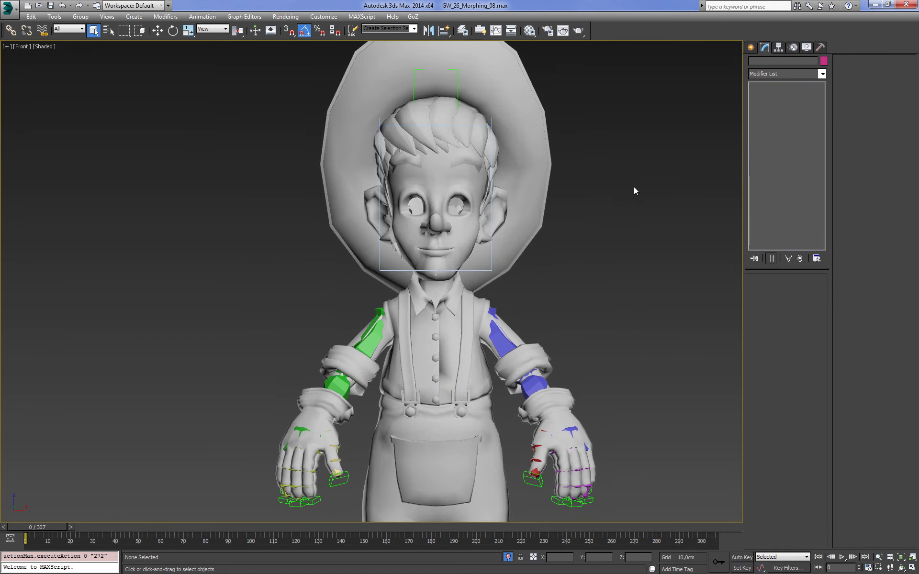
{"action": "scroll", "coordinate": [634, 187], "scroll_direction": "down", "scroll_amount": 3}
{"action": "key", "text": "F3"}
{"action": "scroll", "coordinate": [620, 179], "scroll_direction": "up", "scroll_amount": 2}
{"action": "scroll", "coordinate": [558, 213], "scroll_direction": "up", "scroll_amount": 2}
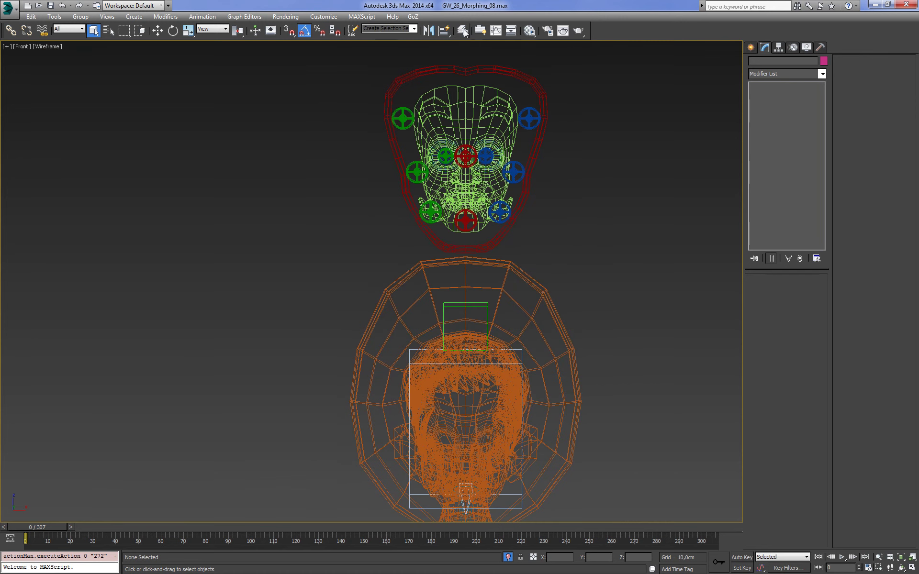
{"action": "left_click", "coordinate": [463, 31]}
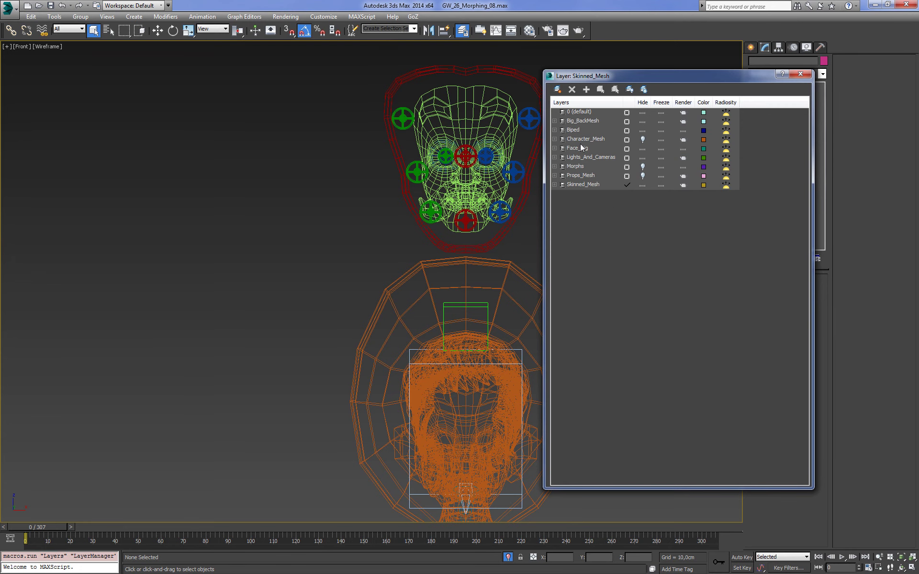
{"action": "left_click", "coordinate": [642, 149]}
- Frame the whole character and select the Hat001 mesh
{"action": "key", "text": "F3"}
{"action": "key", "text": "z"}
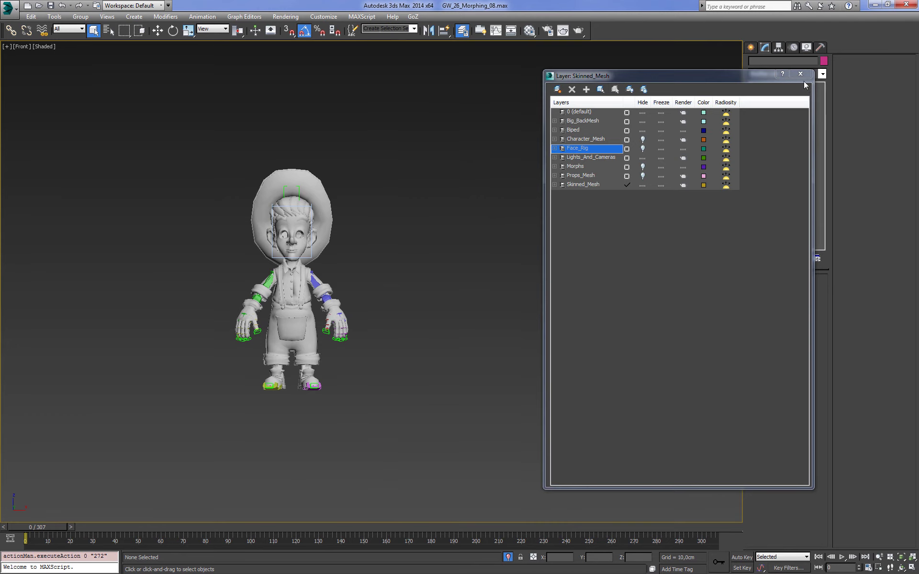
{"action": "key", "text": "z"}
{"action": "key", "text": "F3"}
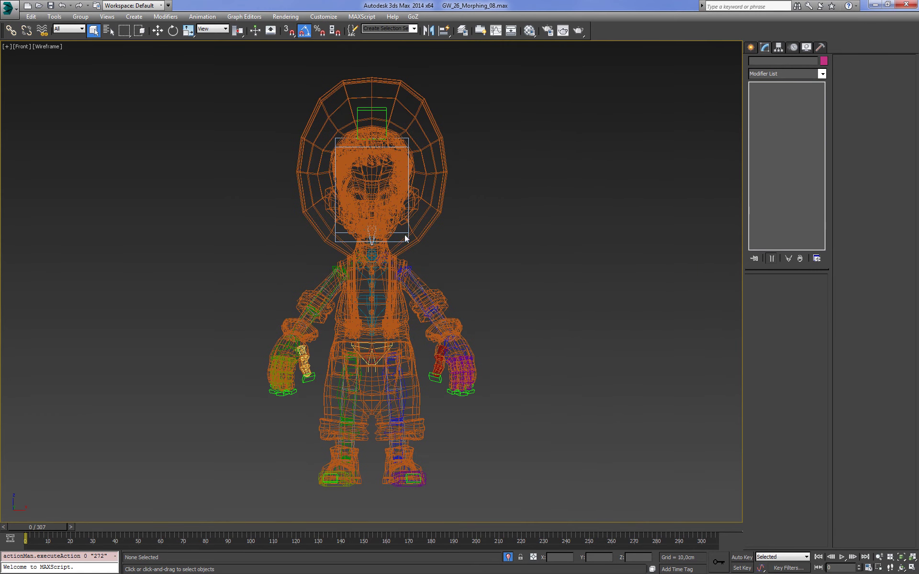
{"action": "left_click", "coordinate": [408, 235]}
{"action": "mouse_move", "coordinate": [481, 225]}
{"action": "middle_mouse_down", "text": "alt"}
{"action": "mouse_move", "coordinate": [552, 234]}
{"action": "mouse_move", "coordinate": [495, 219]}
{"action": "middle_mouse_up", "text": "alt"}
- Keep Hat001 selected and frame the whole character in the front view
{"action": "key", "text": "F3"}
{"action": "left_click", "coordinate": [495, 219]}
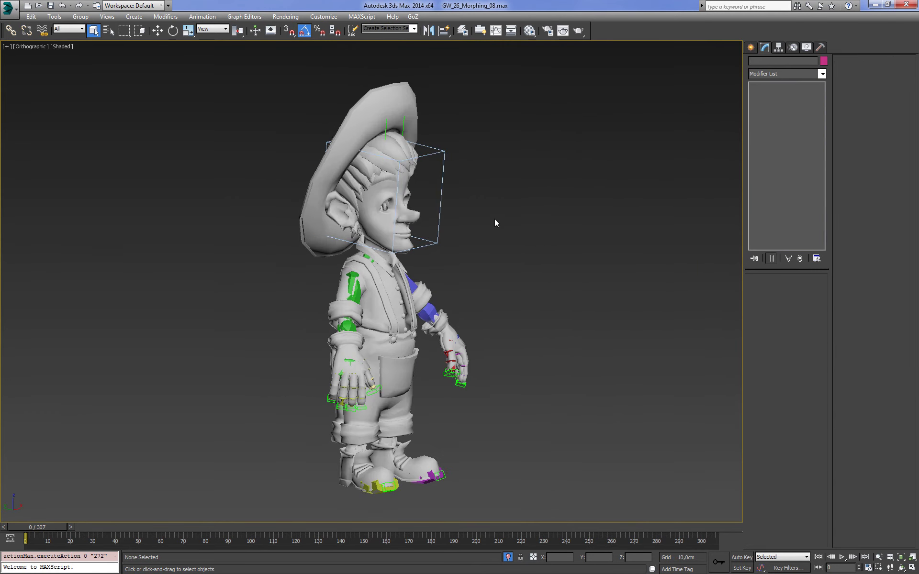
{"action": "key", "text": "ctrl+z"}
{"action": "key", "text": "F4"}
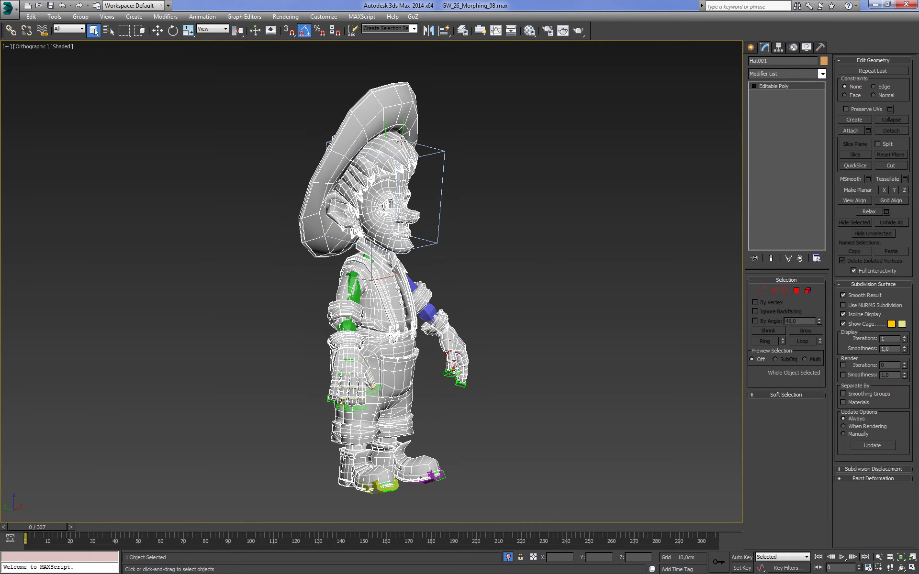
{"action": "key", "text": "f"}
{"action": "key", "text": "shift+z"}
{"action": "key", "text": "F3"}
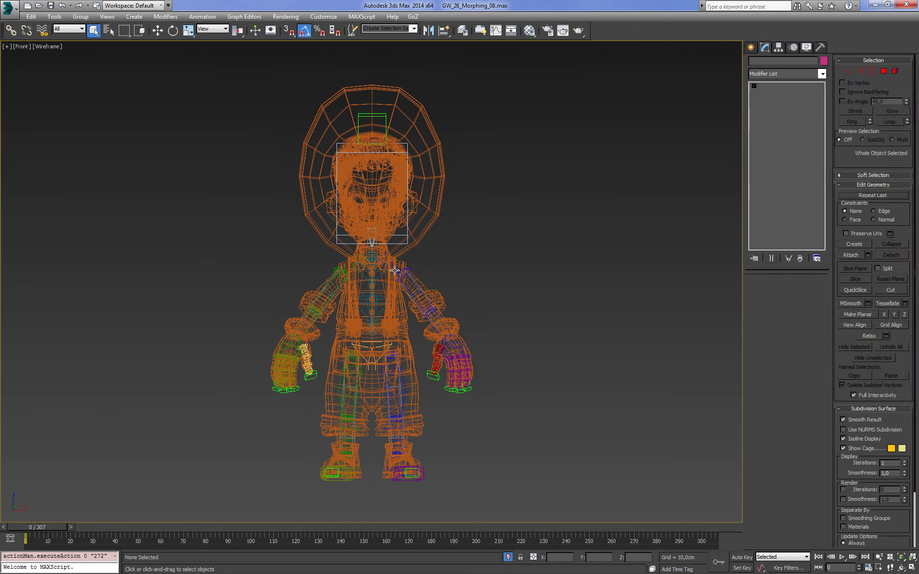
{"action": "key", "text": "shift+z"}
{"action": "key", "text": "F3"}
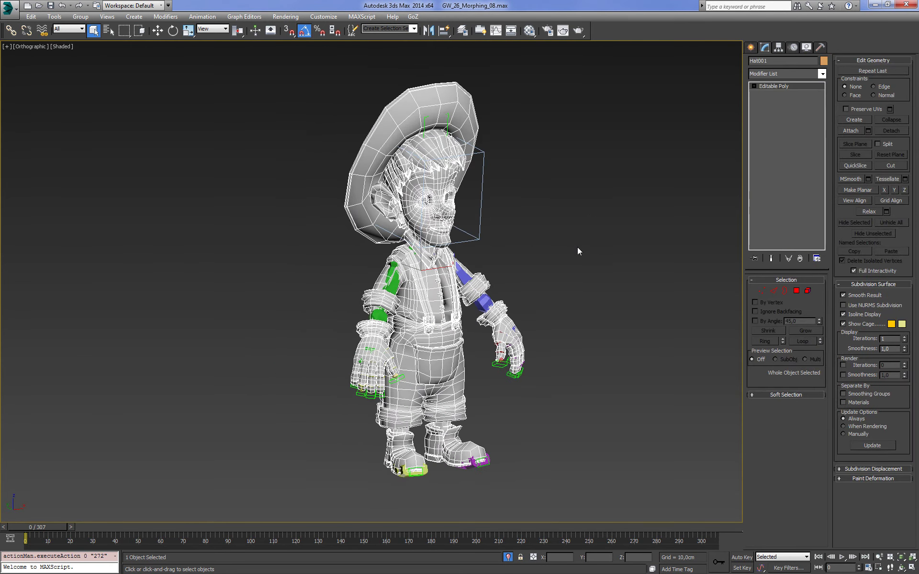
{"action": "key", "text": "shift+z"}
{"action": "key", "text": "shift+z"}
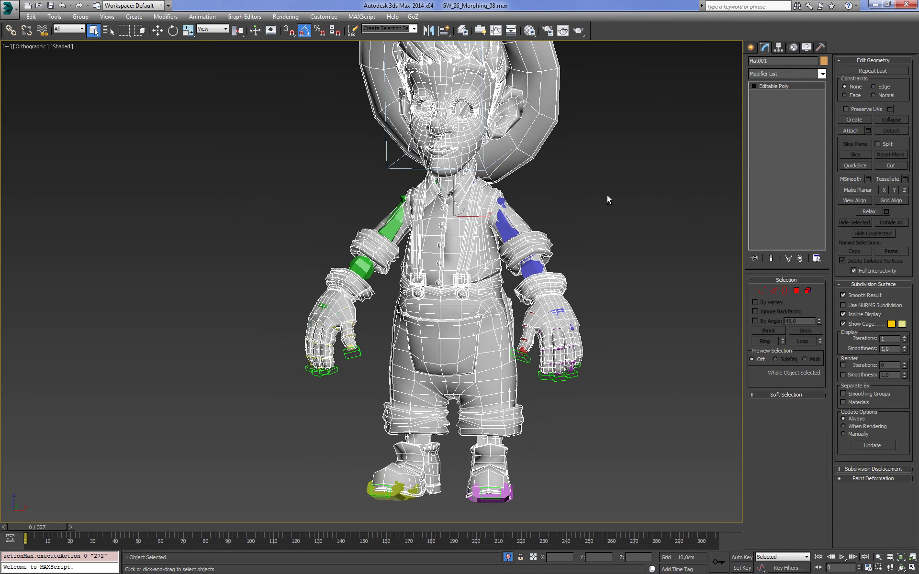
{"action": "key", "text": "f"}
{"action": "key", "text": "z"}
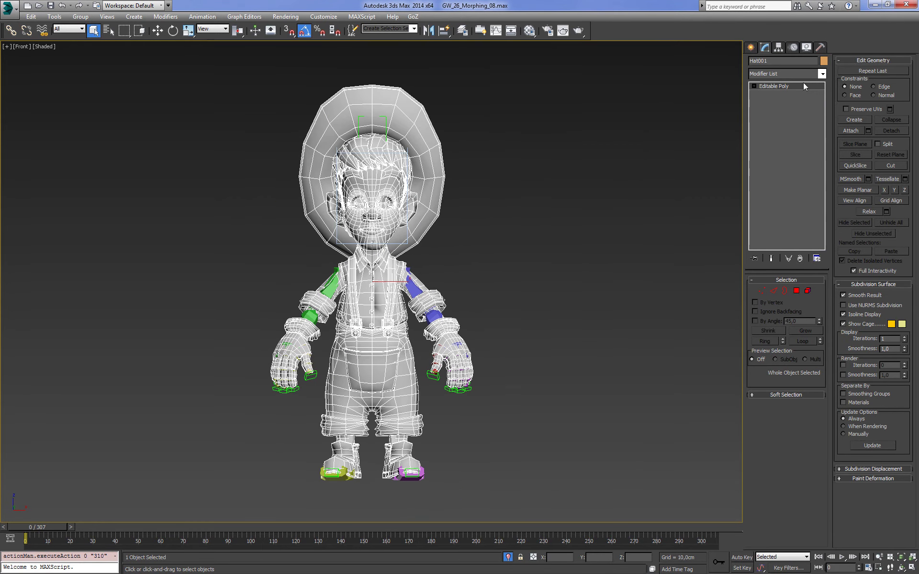
- Add a Skin modifier to Hat001 from the Modifier List
{"action": "left_click", "coordinate": [822, 74]}
{"action": "left_click_drag", "start_coordinate": [823, 108], "coordinate": [812, 351]}
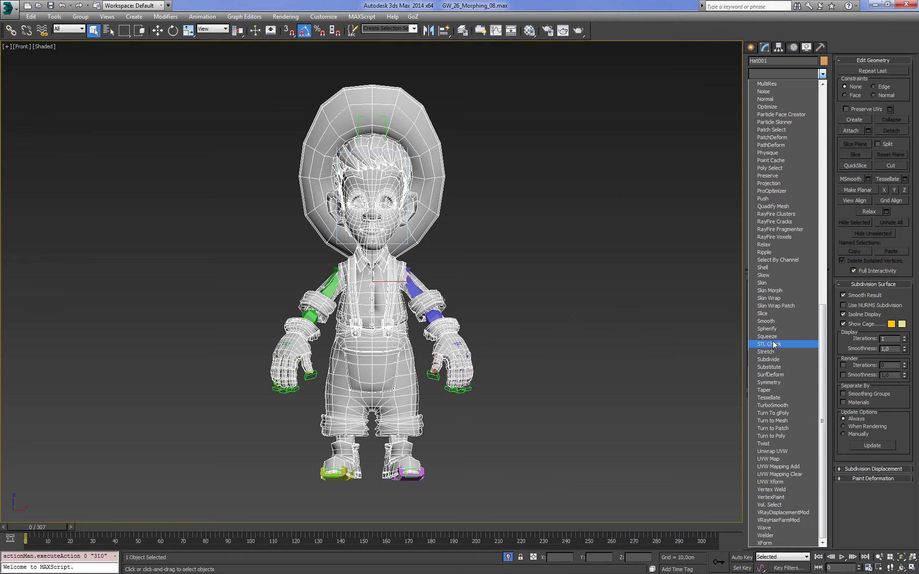
{"action": "left_click", "coordinate": [768, 282]}
{"action": "mouse_move", "coordinate": [656, 317]}
{"action": "middle_mouse_down", "text": "alt"}
{"action": "mouse_move", "coordinate": [719, 272]}
{"action": "mouse_move", "coordinate": [676, 277]}
{"action": "mouse_move", "coordinate": [667, 328]}
{"action": "middle_mouse_up", "text": "alt"}
{"action": "key", "text": "F3"}
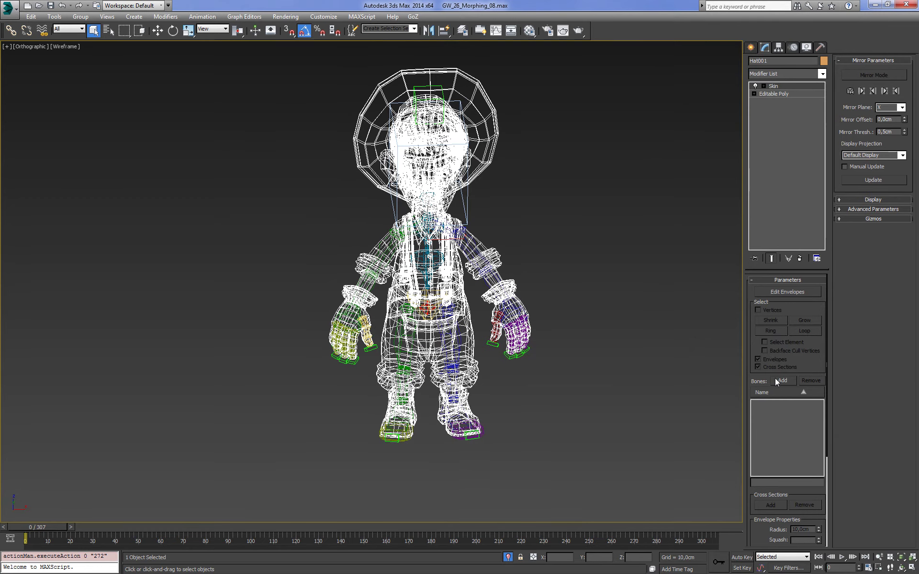
- Filter the Add bones picker to bones, select them all, then cancel
{"action": "left_click", "coordinate": [783, 381]}
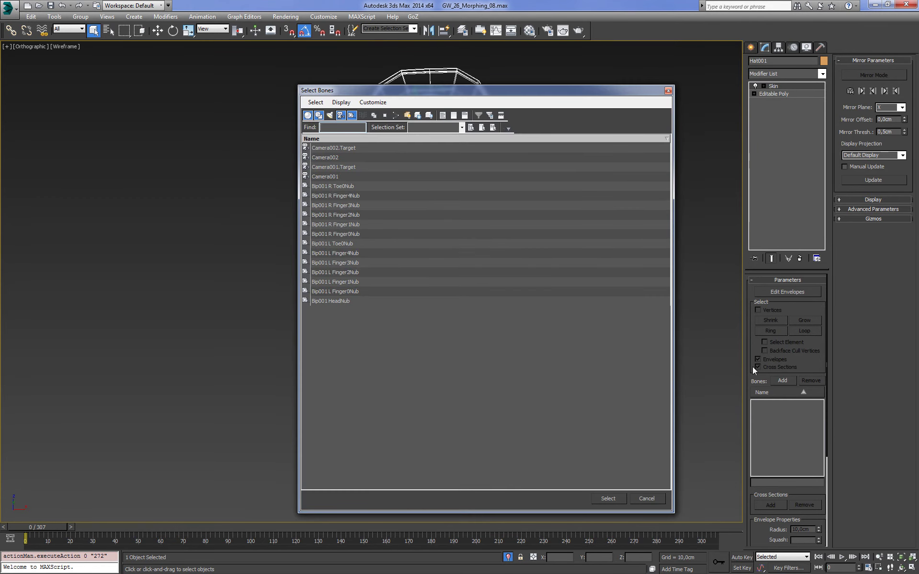
{"action": "left_click", "coordinate": [418, 115]}
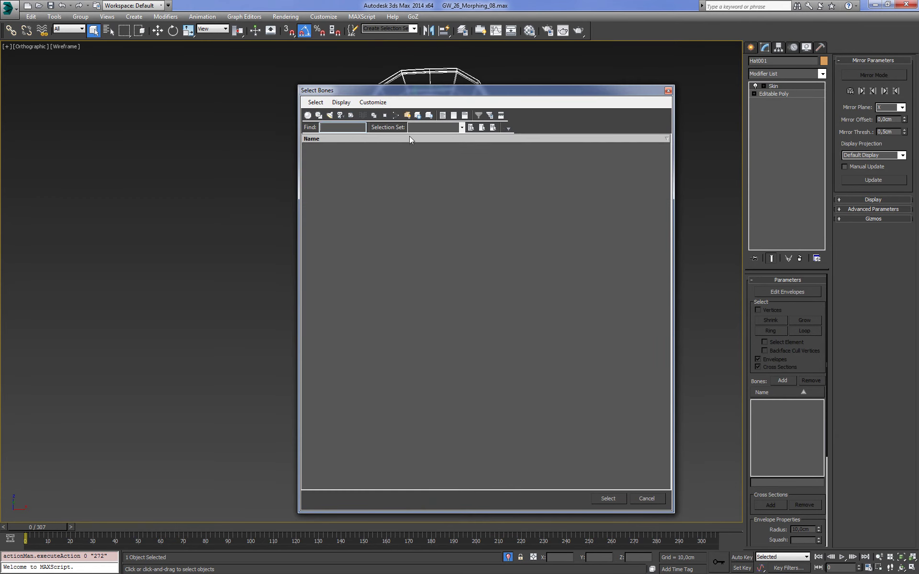
{"action": "left_click", "coordinate": [395, 115]}
{"action": "left_click_drag", "start_coordinate": [357, 150], "coordinate": [353, 486]}
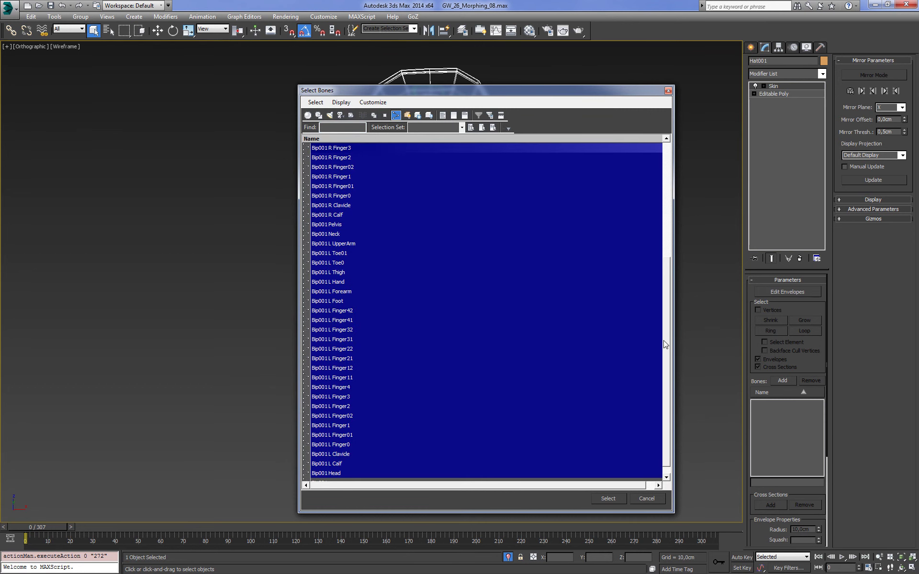
{"action": "left_click_drag", "start_coordinate": [665, 344], "coordinate": [671, 225]}
{"action": "left_click_drag", "start_coordinate": [329, 150], "coordinate": [336, 540]}
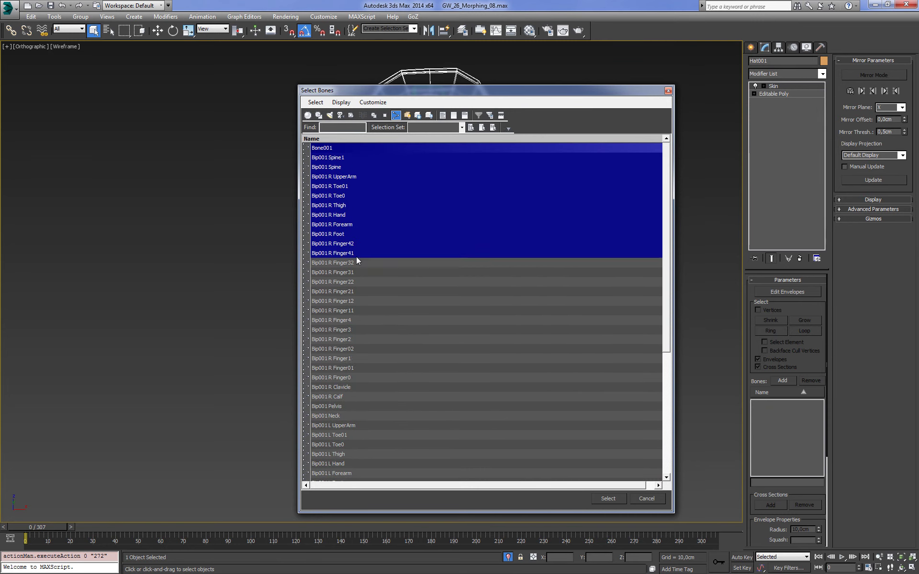
{"action": "left_click", "coordinate": [636, 501]}
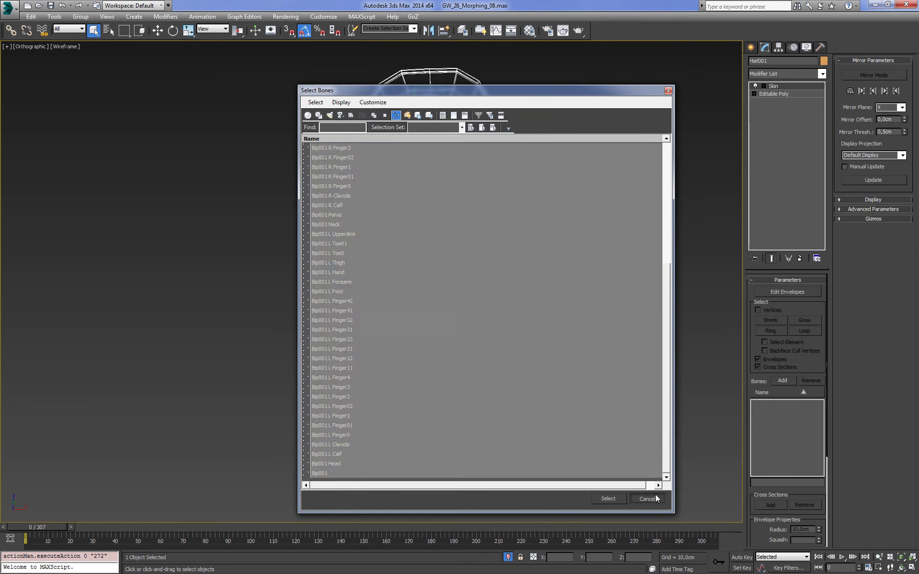
{"action": "scroll", "coordinate": [596, 246], "scroll_direction": "up", "scroll_amount": 5}
- Hide the Bip001 HeadNub helper above the head
{"action": "left_click", "coordinate": [443, 226]}
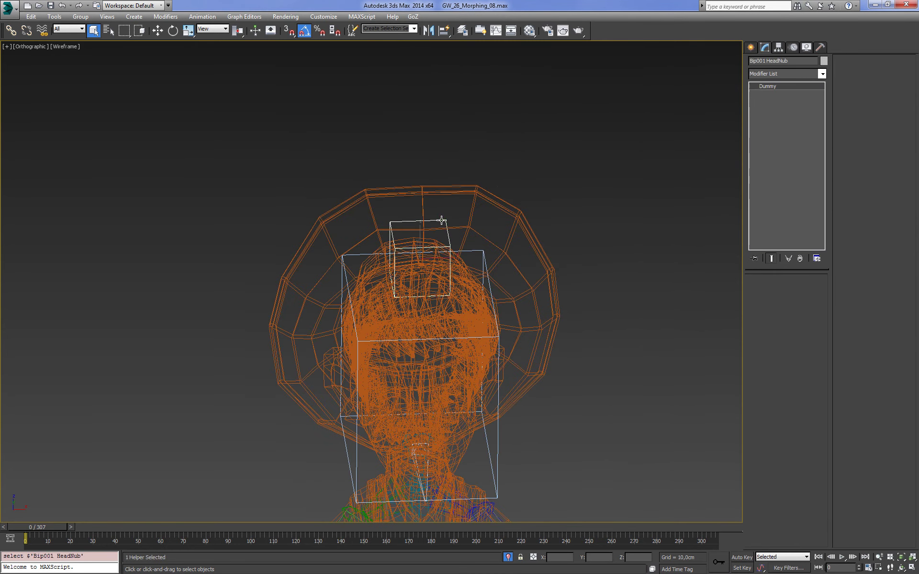
{"action": "right_click", "coordinate": [480, 202]}
{"action": "left_click", "coordinate": [503, 176]}
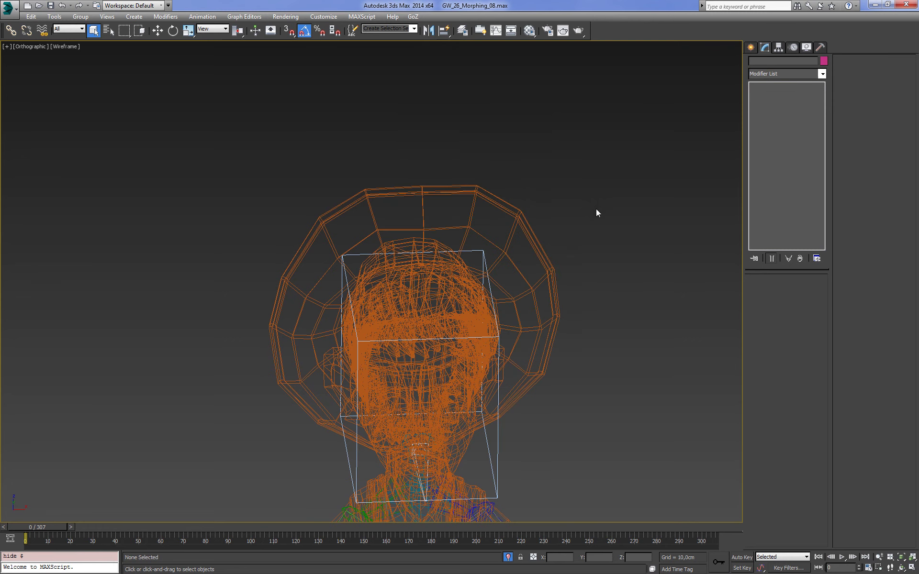
{"action": "scroll", "coordinate": [594, 209], "scroll_direction": "down", "scroll_amount": 5}
{"action": "scroll", "coordinate": [581, 205], "scroll_direction": "up", "scroll_amount": 2}
{"action": "key", "text": "f"}
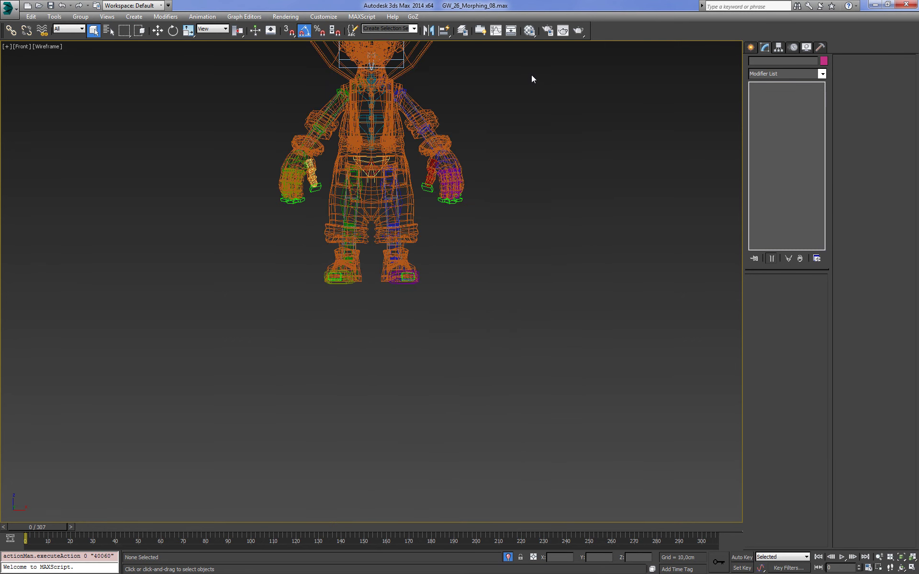
{"action": "key", "text": "z"}
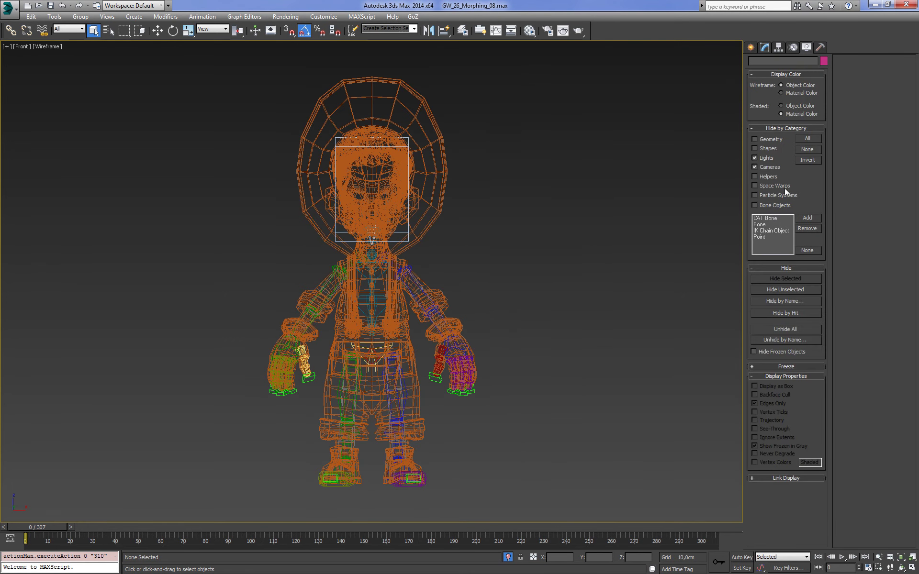
- Hide all helper objects and reselect Hat001 to show its Skin settings
{"action": "left_click", "coordinate": [757, 177]}
{"action": "middle_click_drag", "start_coordinate": [536, 195], "coordinate": [564, 214], "text": "alt"}
{"action": "key", "text": "F3"}
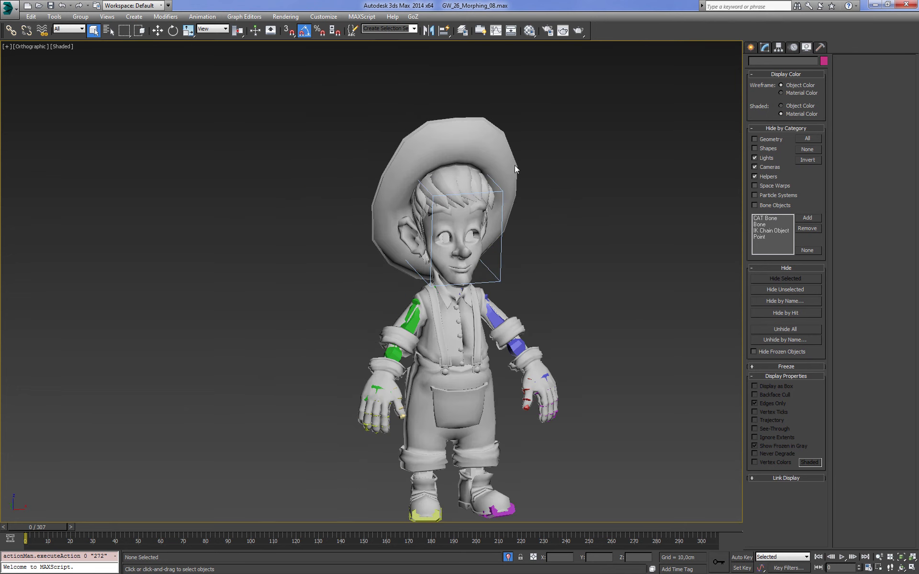
{"action": "key", "text": "F3"}
{"action": "left_click", "coordinate": [515, 165]}
{"action": "mouse_move", "coordinate": [596, 234]}
{"action": "middle_mouse_down", "text": "alt"}
{"action": "mouse_move", "coordinate": [610, 195]}
{"action": "mouse_move", "coordinate": [647, 181]}
{"action": "middle_mouse_up", "text": "alt"}
{"action": "left_click", "coordinate": [766, 48]}
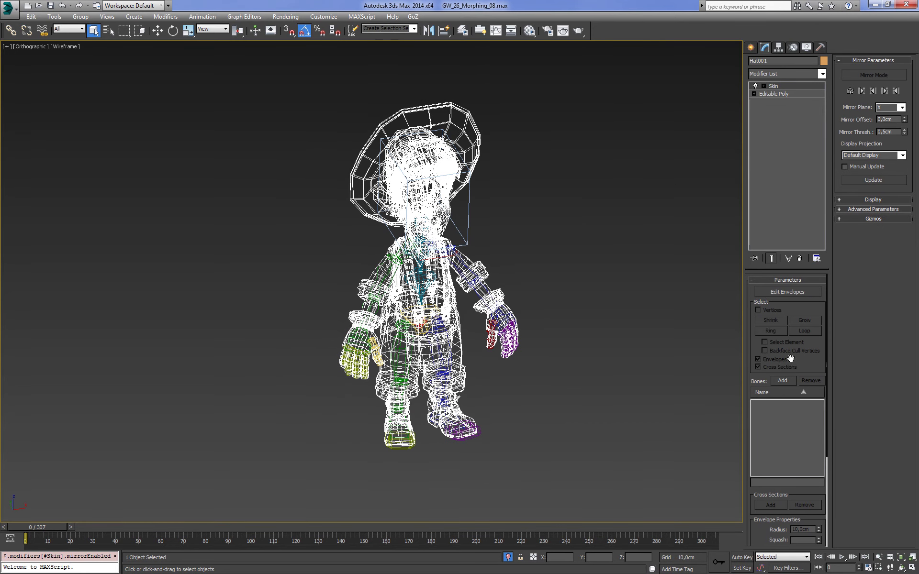
- Add every bone from Bone001 through the Bip001 bones to the Skin, then deselect
{"action": "left_click", "coordinate": [782, 381]}
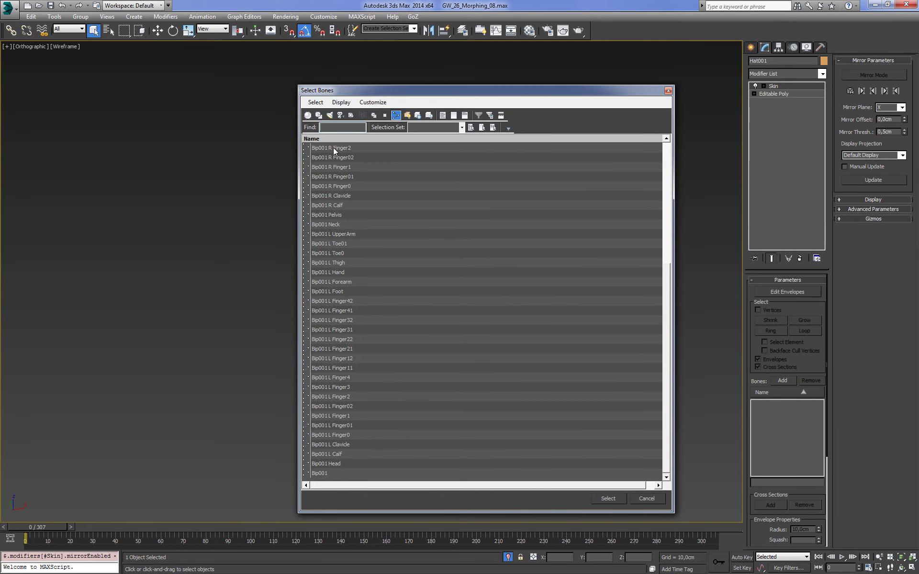
{"action": "left_click_drag", "start_coordinate": [667, 282], "coordinate": [661, 143]}
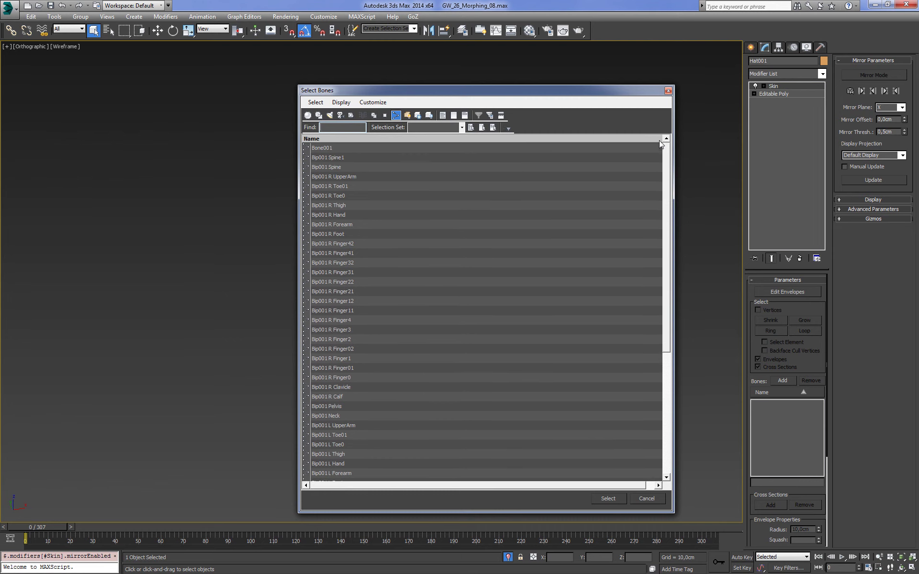
{"action": "left_click_drag", "start_coordinate": [330, 148], "coordinate": [407, 515]}
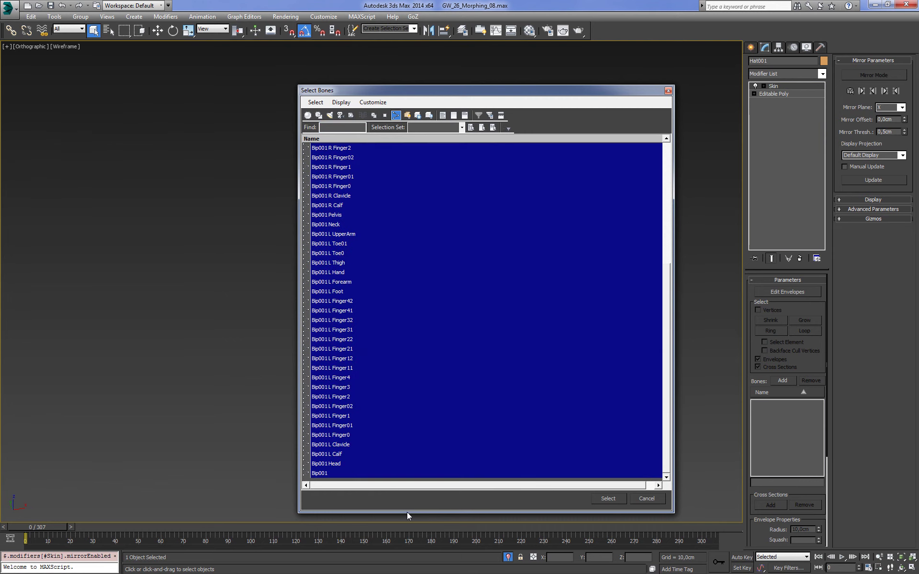
{"action": "left_click", "coordinate": [609, 499]}
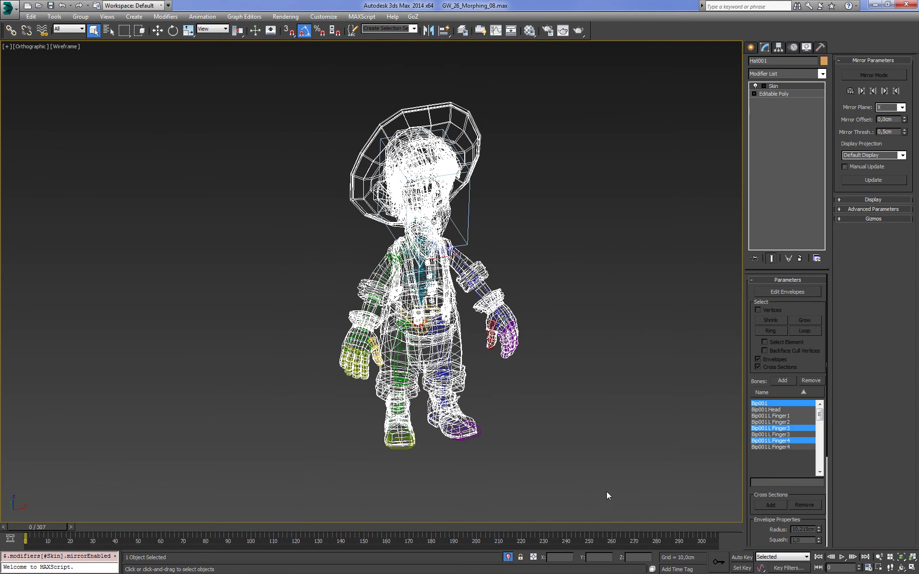
{"action": "key", "text": "ctrl+a"}
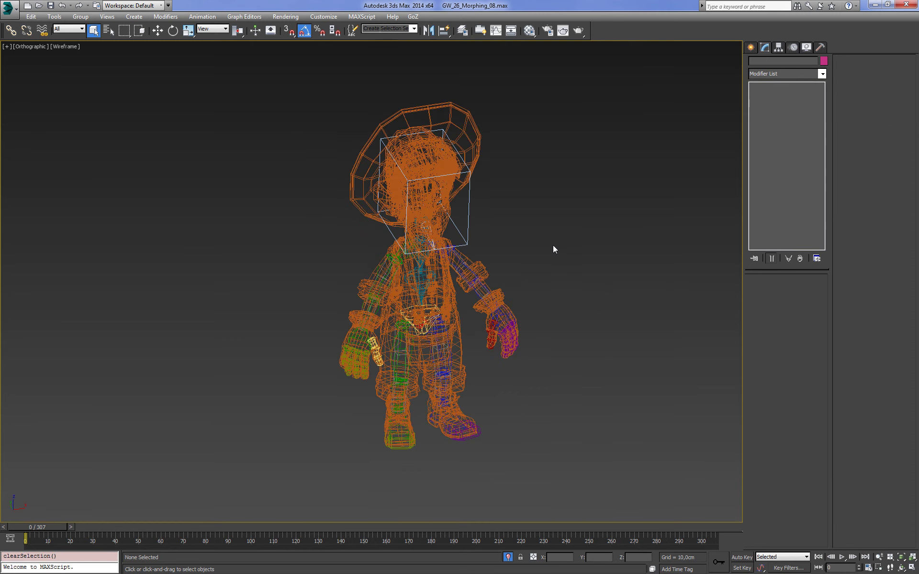
{"action": "key", "text": "f"}
{"action": "key", "text": "F3"}
{"action": "key", "text": "z"}
{"action": "key", "text": "ctrl+d"}
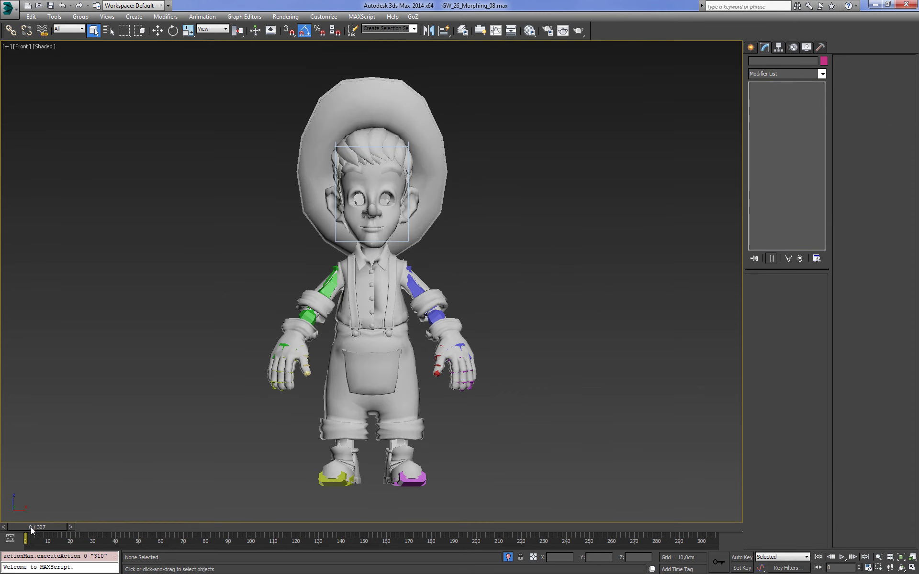
- Scrub the timeline to watch the arms rise and orbit around the head
{"action": "mouse_move", "coordinate": [31, 527]}
{"action": "left_mouse_down"}
{"action": "mouse_move", "coordinate": [95, 538]}
{"action": "mouse_move", "coordinate": [320, 531]}
{"action": "mouse_move", "coordinate": [506, 515]}
{"action": "mouse_move", "coordinate": [535, 503]}
{"action": "mouse_move", "coordinate": [679, 501]}
{"action": "mouse_move", "coordinate": [520, 495]}
{"action": "mouse_move", "coordinate": [304, 467]}
{"action": "mouse_move", "coordinate": [227, 477]}
{"action": "mouse_move", "coordinate": [383, 478]}
{"action": "mouse_move", "coordinate": [402, 467]}
{"action": "left_mouse_up"}
{"action": "key", "text": "F4"}
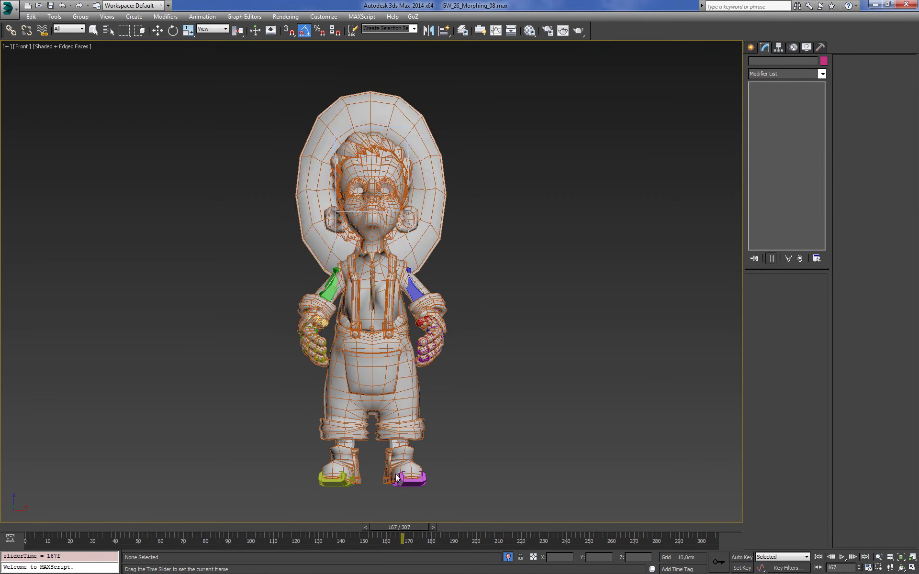
{"action": "key", "text": "q"}
{"action": "key", "text": "p"}
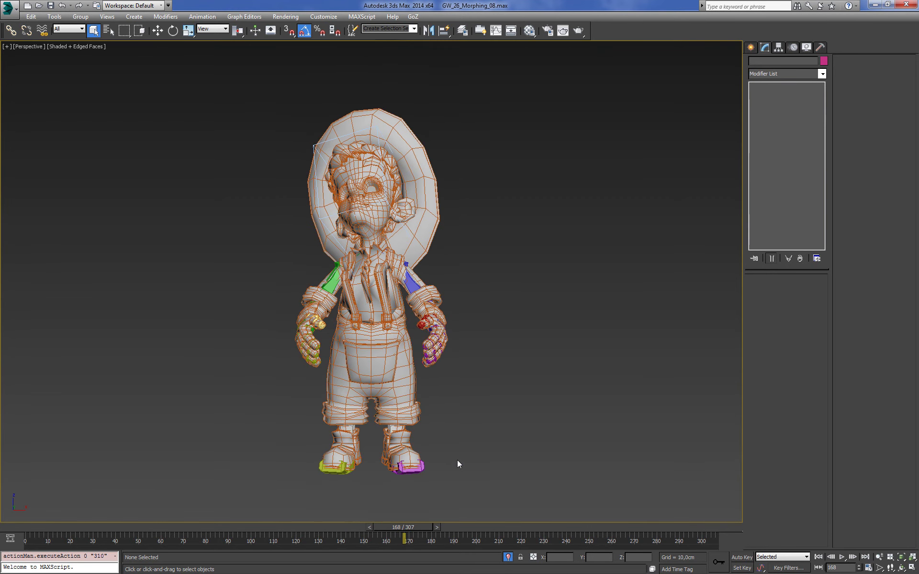
{"action": "middle_click_drag", "start_coordinate": [488, 314], "coordinate": [593, 308], "text": "alt"}
{"action": "key", "text": "f"}
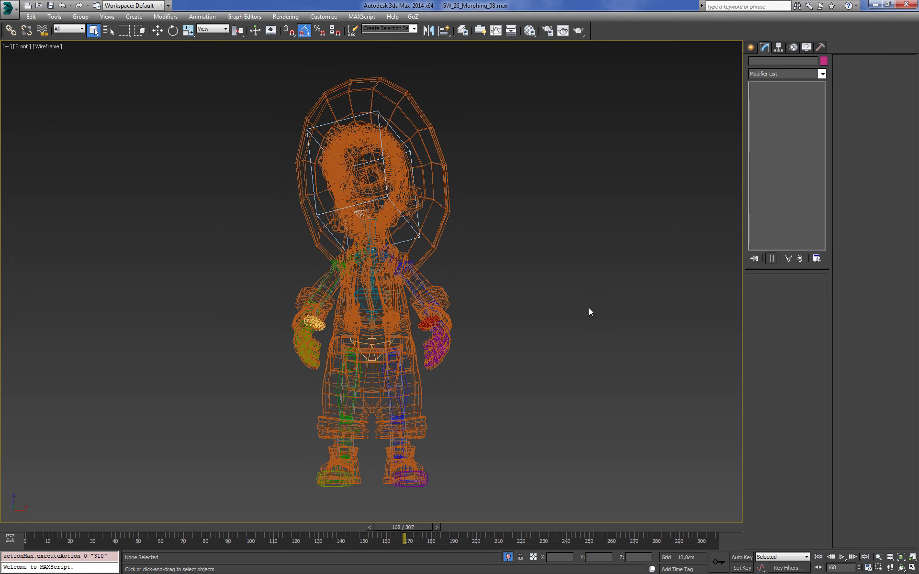
{"action": "middle_click_drag", "start_coordinate": [527, 276], "coordinate": [434, 278], "text": "alt"}
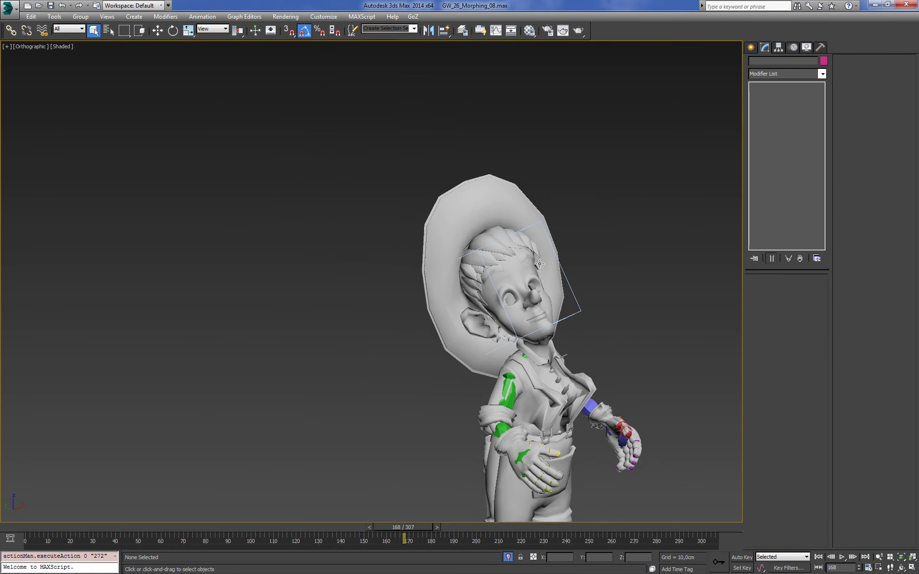
{"action": "scroll", "coordinate": [435, 278], "scroll_direction": "up", "scroll_amount": 5}
{"action": "key", "text": "shift+z"}
{"action": "key", "text": "shift+z"}
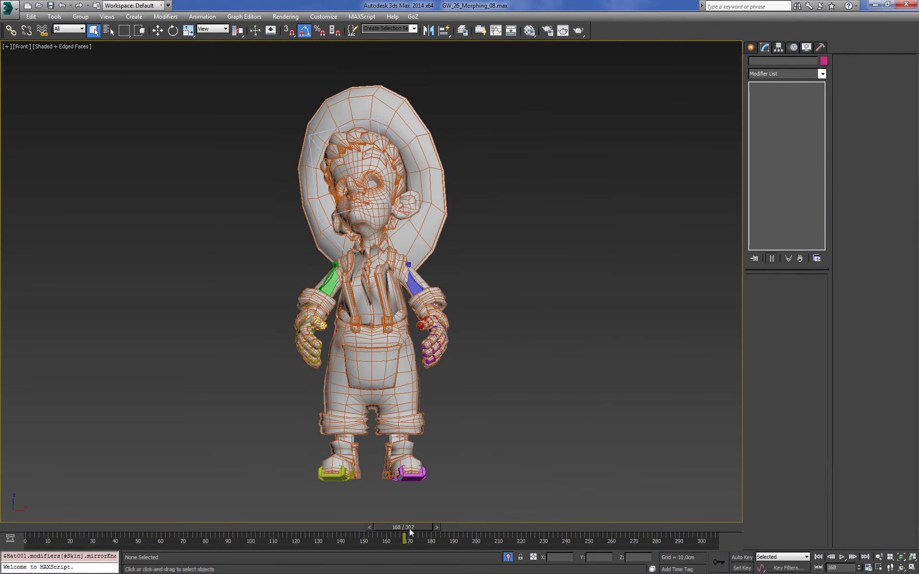
- Move the animation back to frame 86, then to frame 47, inspecting the lower body
{"action": "left_click_drag", "start_coordinate": [409, 528], "coordinate": [131, 527]}
{"action": "middle_click_drag", "start_coordinate": [201, 419], "coordinate": [518, 418], "text": "alt"}
{"action": "scroll", "coordinate": [486, 372], "scroll_direction": "up", "scroll_amount": 3}
{"action": "key", "text": "shift+z"}
{"action": "key", "text": "shift+z"}
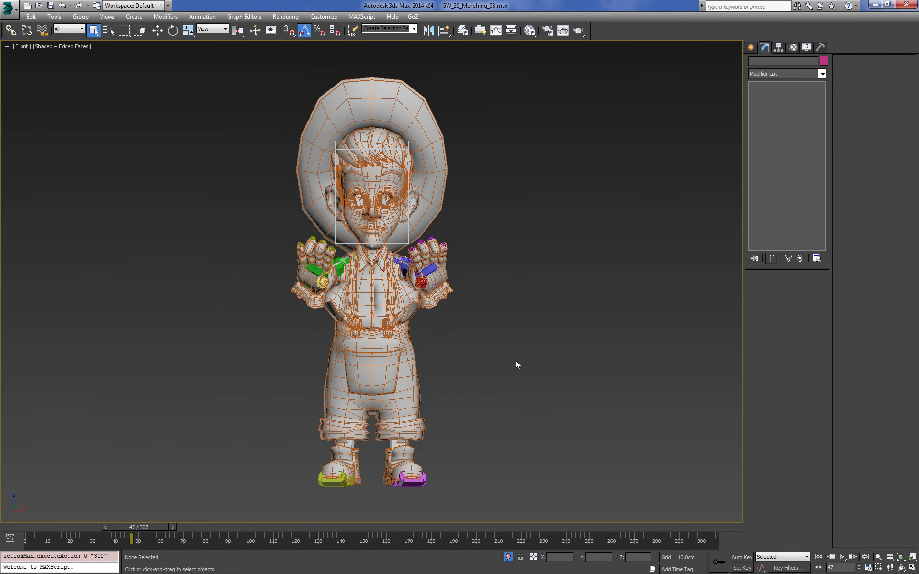
{"action": "mouse_move", "coordinate": [518, 351]}
{"action": "middle_mouse_down"}
{"action": "mouse_move", "coordinate": [504, 361]}
{"action": "mouse_move", "coordinate": [523, 373]}
{"action": "mouse_move", "coordinate": [602, 382]}
{"action": "middle_mouse_up"}
{"action": "key", "text": "F3"}
{"action": "key", "text": "p"}
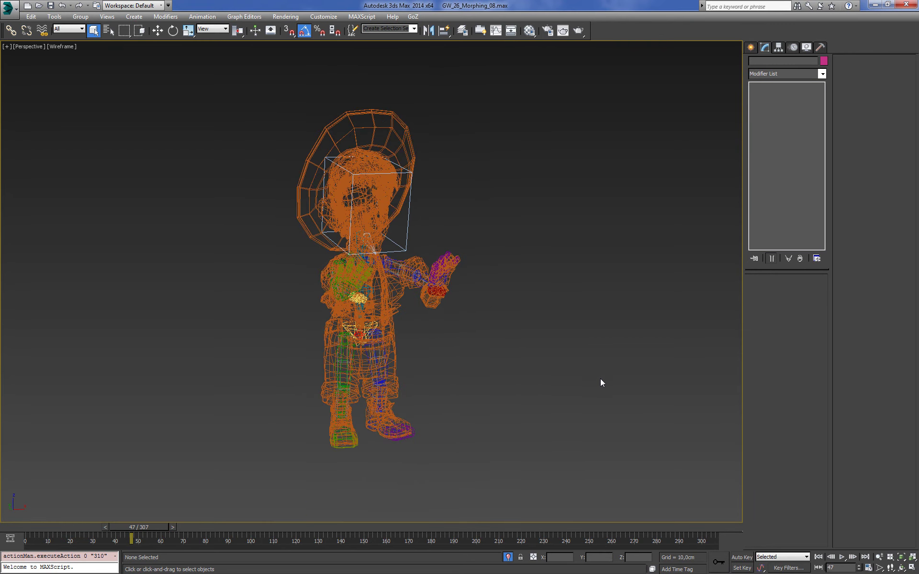
{"action": "key", "text": "F3"}
{"action": "scroll", "coordinate": [432, 368], "scroll_direction": "up", "scroll_amount": 3}
- Select Hat001, inspect its skin envelopes around the hips, then exit envelopes and deselect
{"action": "key", "text": "F3"}
{"action": "scroll", "coordinate": [409, 346], "scroll_direction": "up", "scroll_amount": 4}
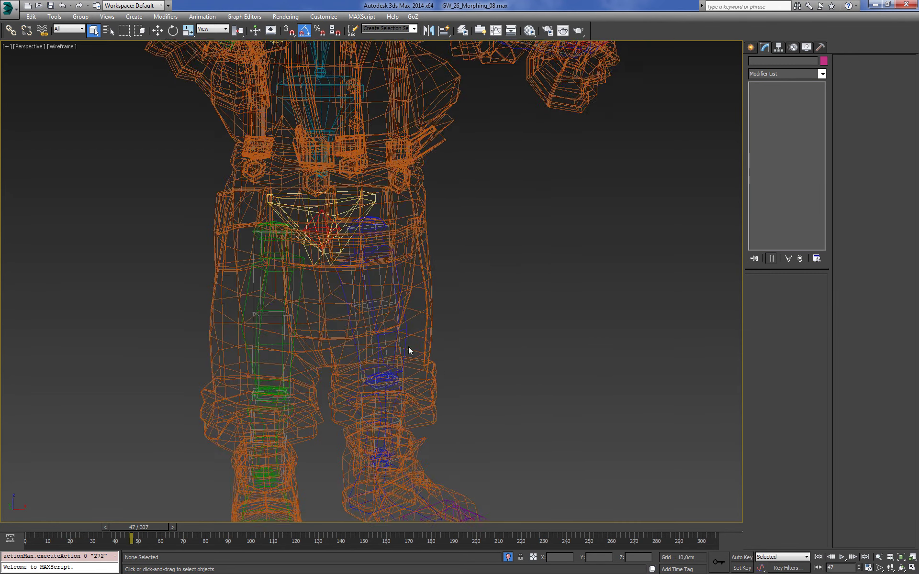
{"action": "scroll", "coordinate": [408, 351], "scroll_direction": "up", "scroll_amount": 2}
{"action": "left_click_drag", "start_coordinate": [510, 307], "coordinate": [461, 324]}
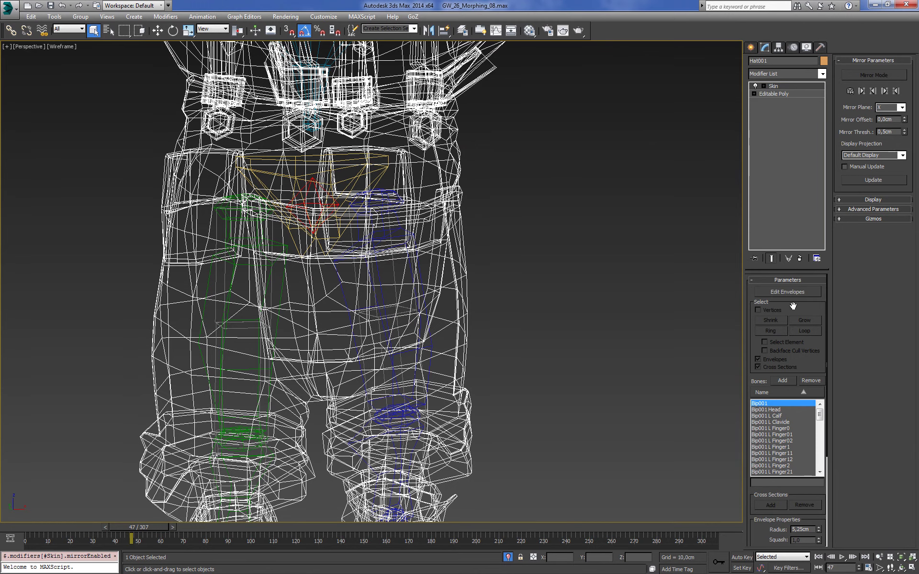
{"action": "left_click", "coordinate": [794, 294]}
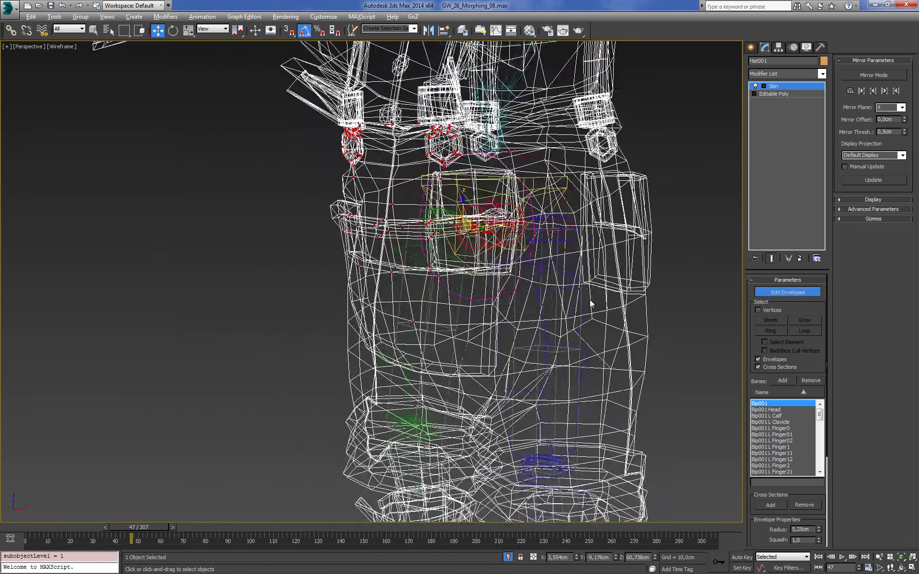
{"action": "middle_click_drag", "start_coordinate": [592, 303], "coordinate": [639, 297], "text": "alt"}
{"action": "key", "text": "F3"}
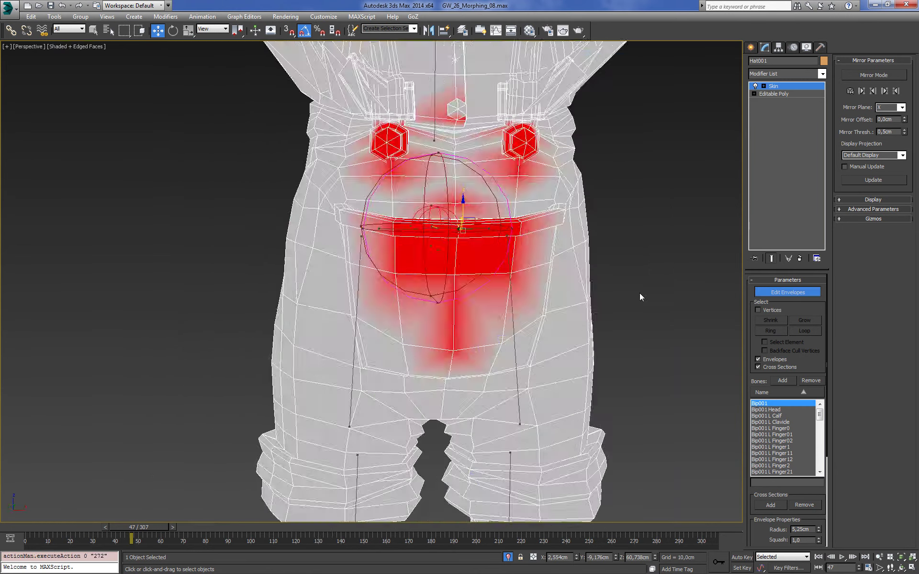
{"action": "left_click", "coordinate": [788, 87]}
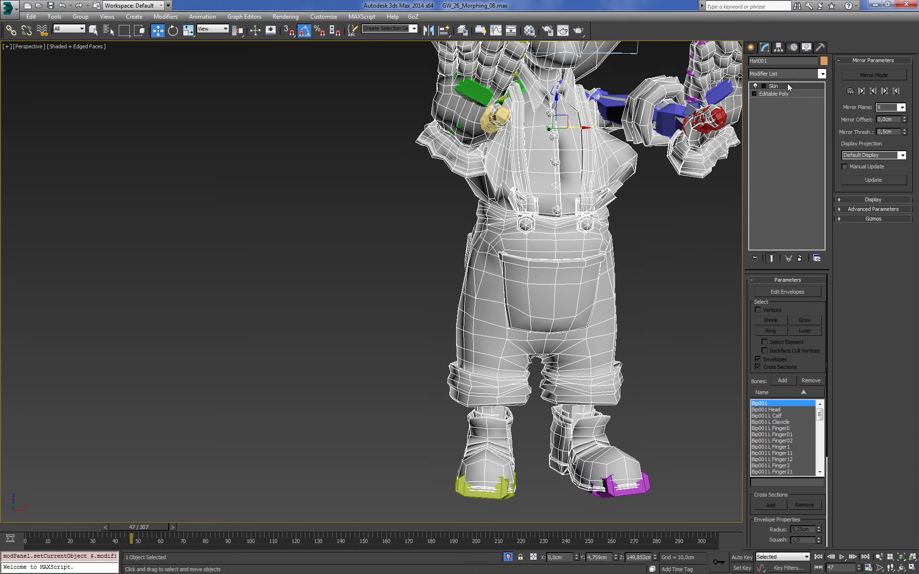
{"action": "left_click", "coordinate": [682, 236]}
{"action": "key", "text": "F3"}
{"action": "scroll", "coordinate": [584, 323], "scroll_direction": "up", "scroll_amount": 3}
- Unfreeze all objects in the scene and reselect the Hat001 mesh
{"action": "right_click", "coordinate": [596, 309]}
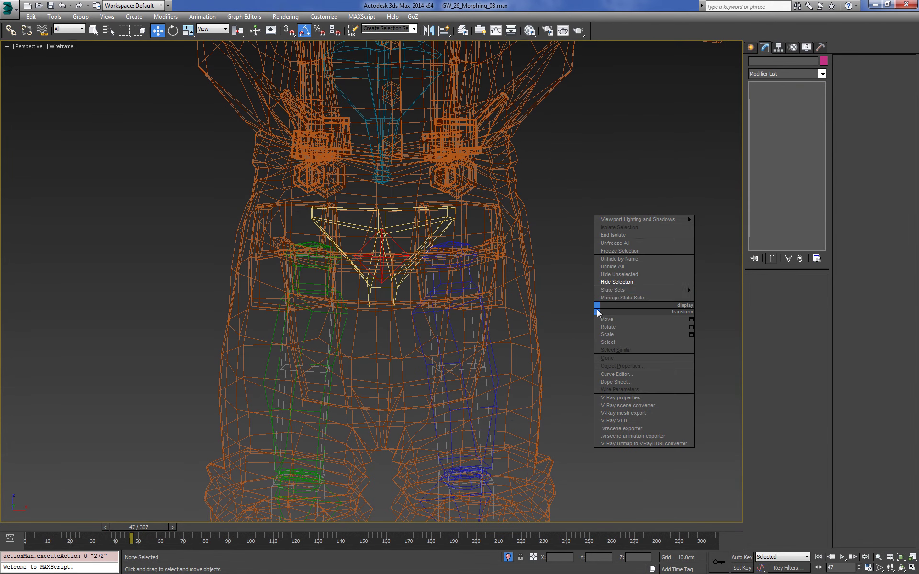
{"action": "left_click", "coordinate": [618, 244]}
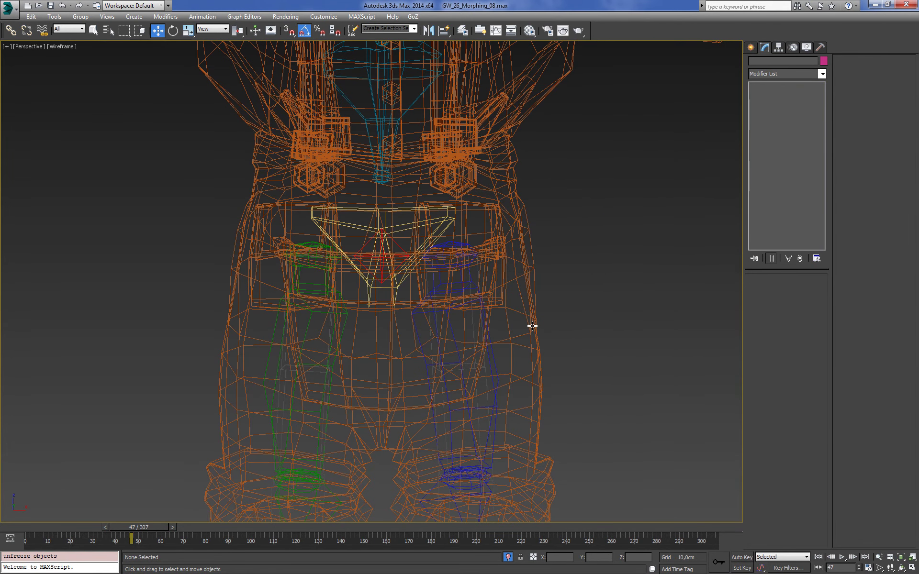
{"action": "left_click", "coordinate": [531, 325]}
{"action": "scroll", "coordinate": [470, 324], "scroll_direction": "up", "scroll_amount": 2}
{"action": "left_click", "coordinate": [470, 324]}
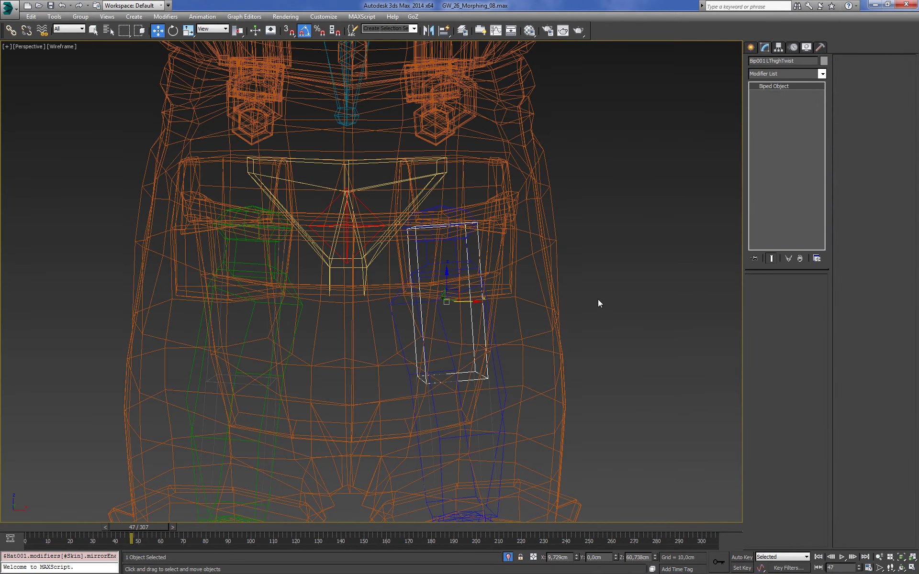
{"action": "scroll", "coordinate": [598, 299], "scroll_direction": "down", "scroll_amount": 3}
{"action": "left_click", "coordinate": [615, 191]}
- Add all the Bip001 twist bones to Hat001's Skin modifier
{"action": "key", "text": "F3"}
{"action": "scroll", "coordinate": [601, 203], "scroll_direction": "up", "scroll_amount": 1}
{"action": "scroll", "coordinate": [729, 289], "scroll_direction": "down", "scroll_amount": 2}
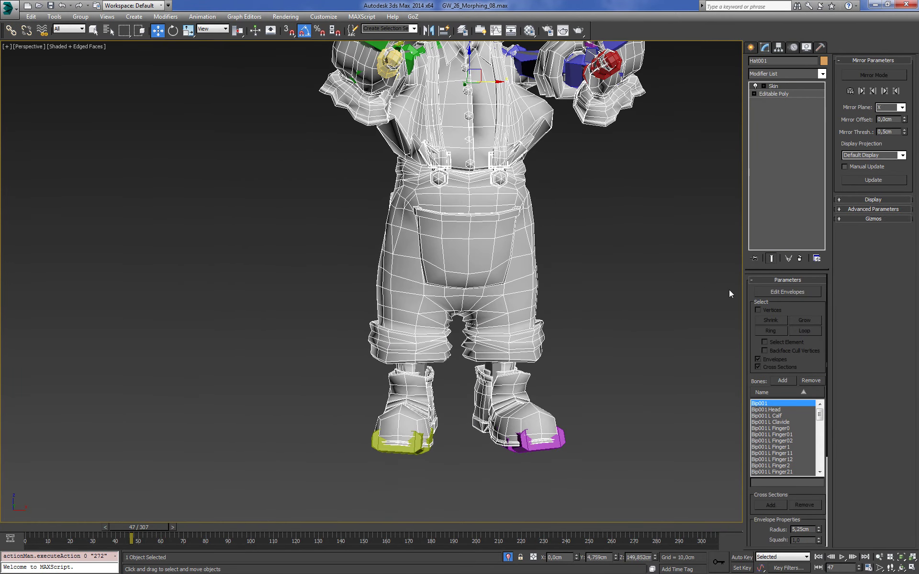
{"action": "left_click", "coordinate": [785, 380]}
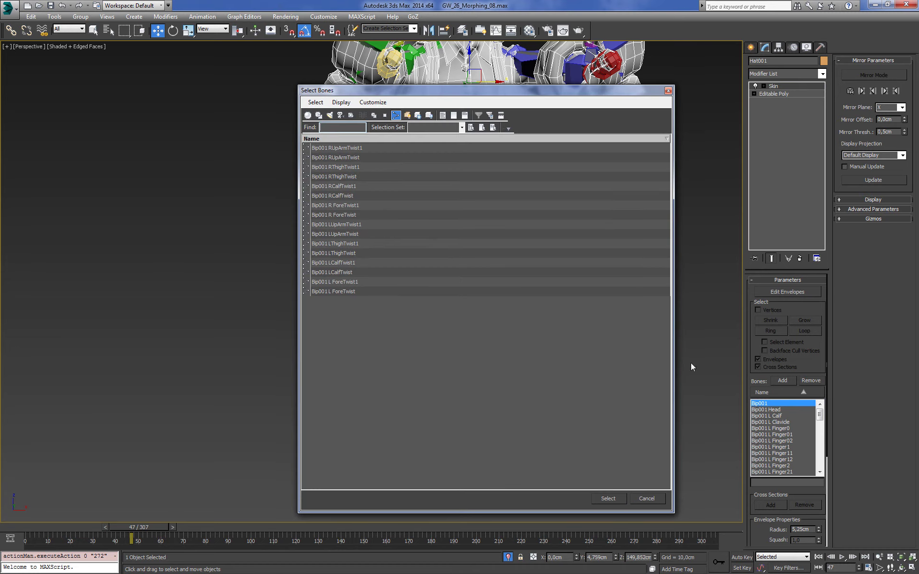
{"action": "key", "text": "ctrl+a"}
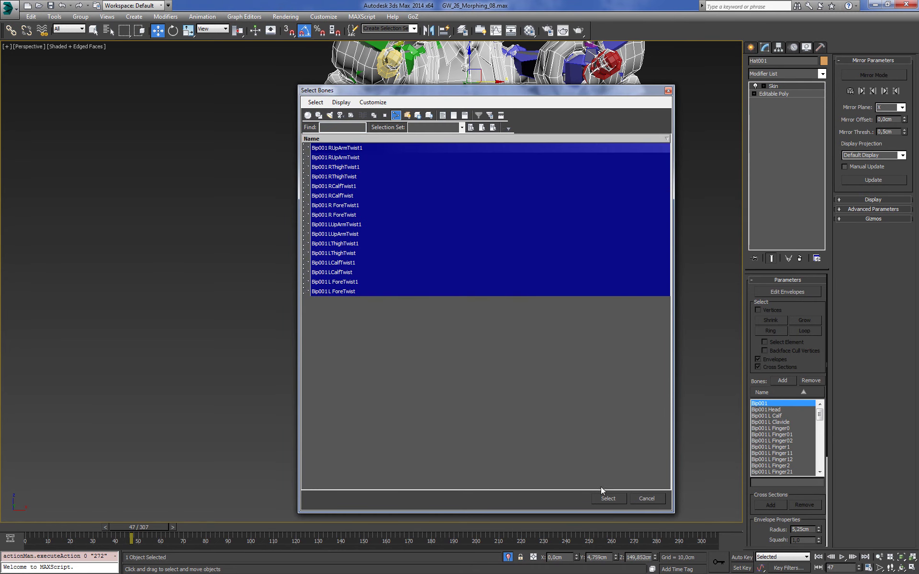
{"action": "left_click", "coordinate": [607, 498]}
- Deselect everything, frame the character in front view, and return the animation to frame 0
{"action": "left_click", "coordinate": [619, 291]}
{"action": "key", "text": "F3"}
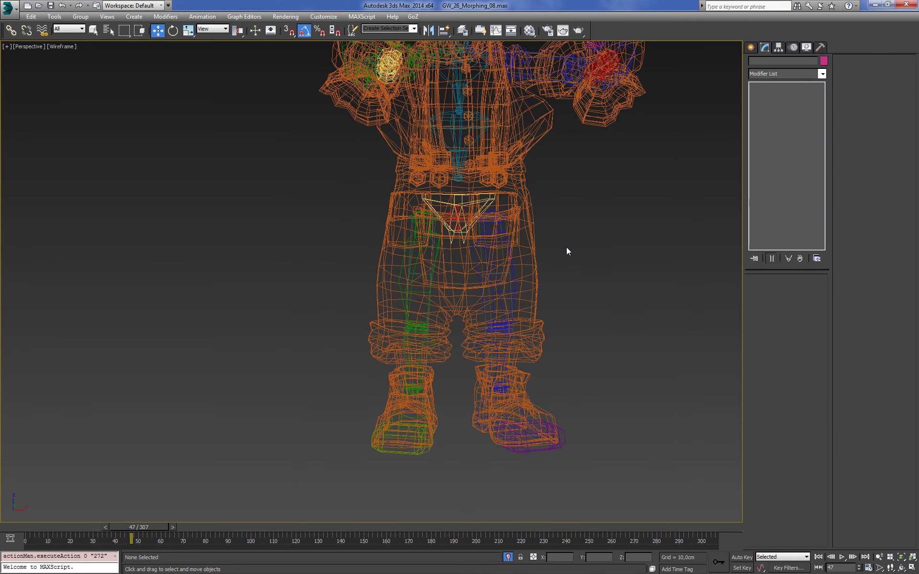
{"action": "key", "text": "f"}
{"action": "key", "text": "z"}
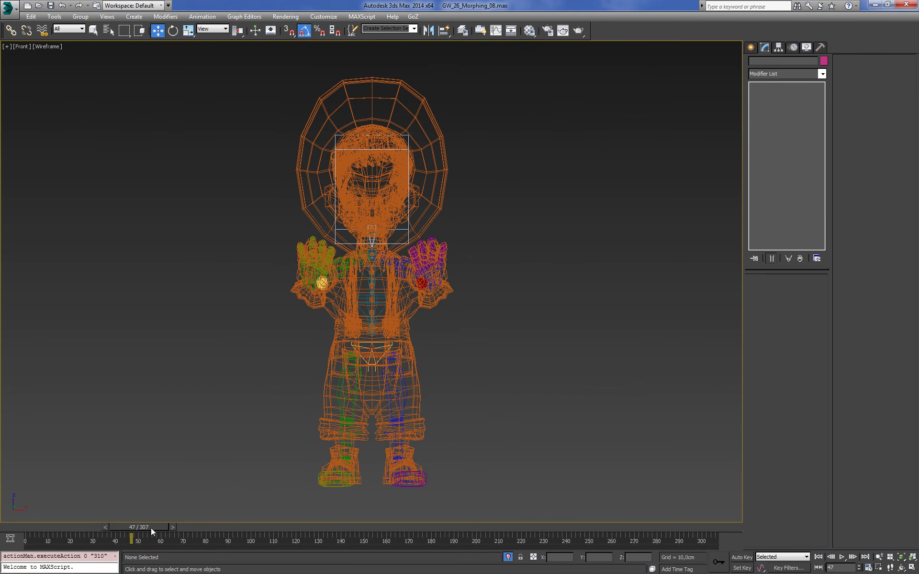
{"action": "left_click_drag", "start_coordinate": [151, 527], "coordinate": [34, 528]}
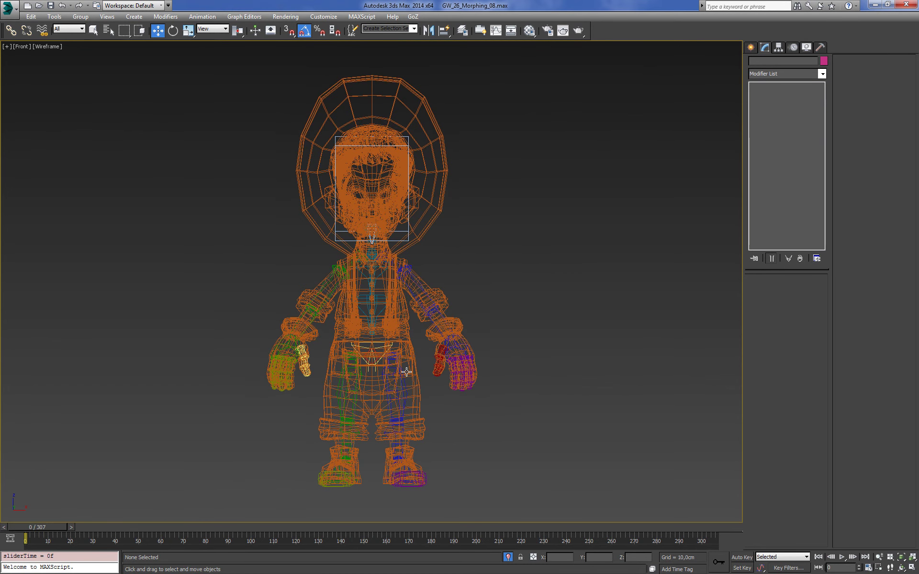
{"action": "key", "text": "ctrl+z"}
{"action": "key", "text": "ctrl+d"}
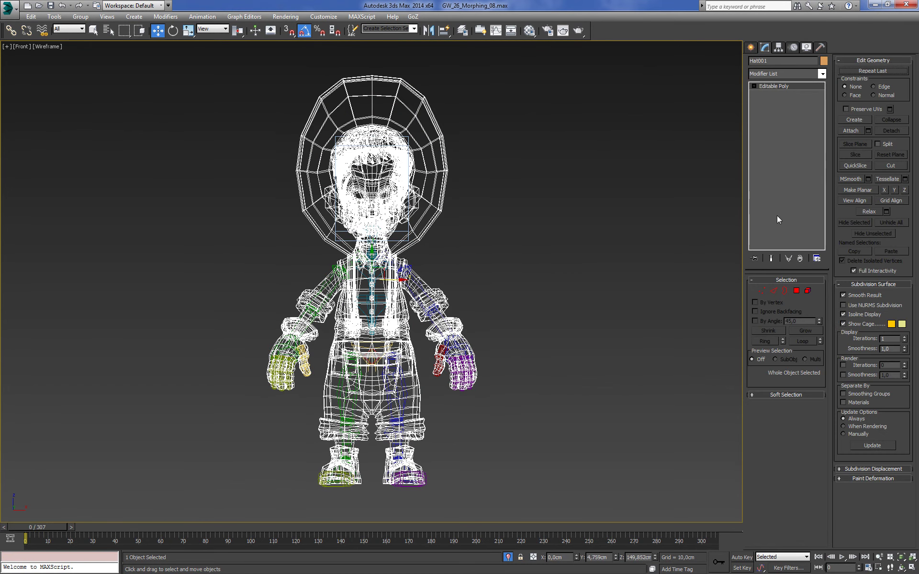
- Select Hat001 and apply a Skin modifier to it
{"action": "key", "text": "F3"}
{"action": "left_click", "coordinate": [439, 185]}
{"action": "key", "text": "q"}
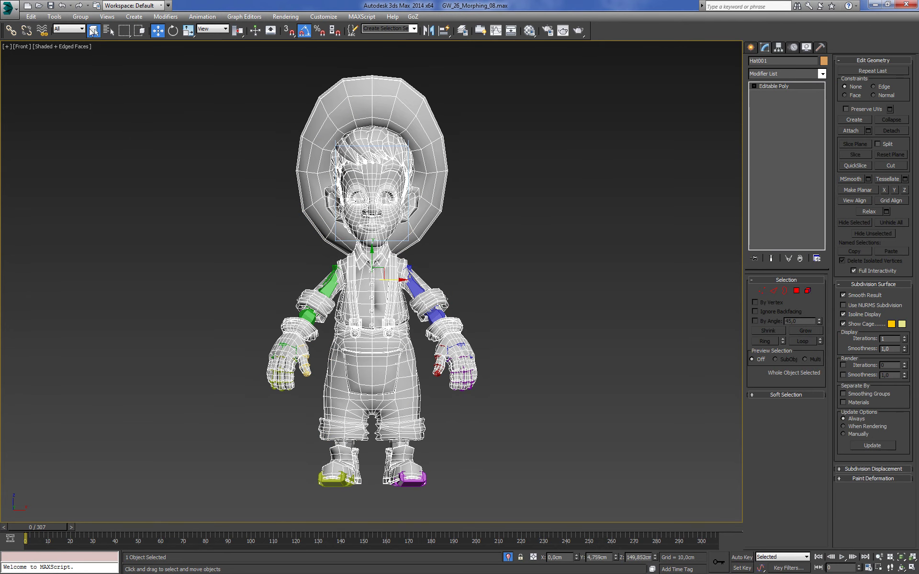
{"action": "left_click", "coordinate": [822, 75]}
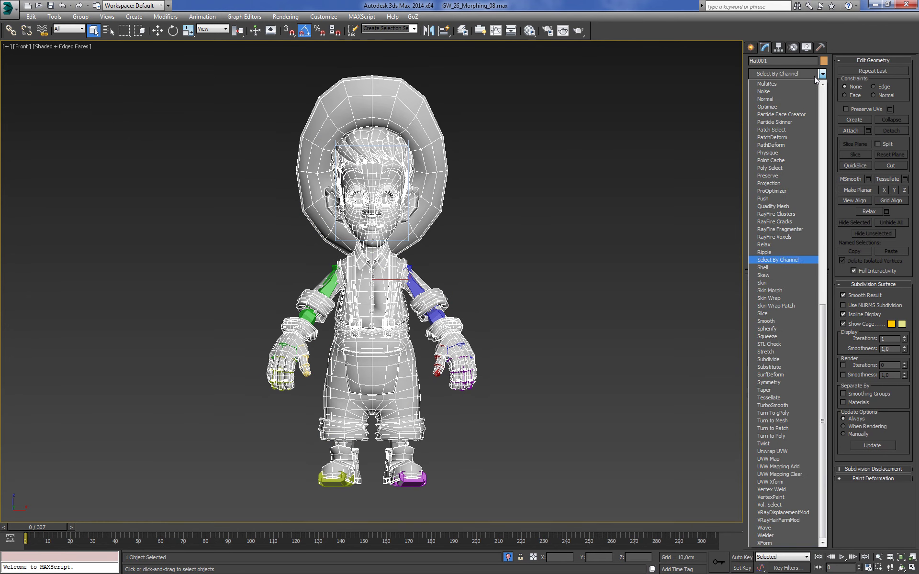
{"action": "left_click", "coordinate": [762, 282]}
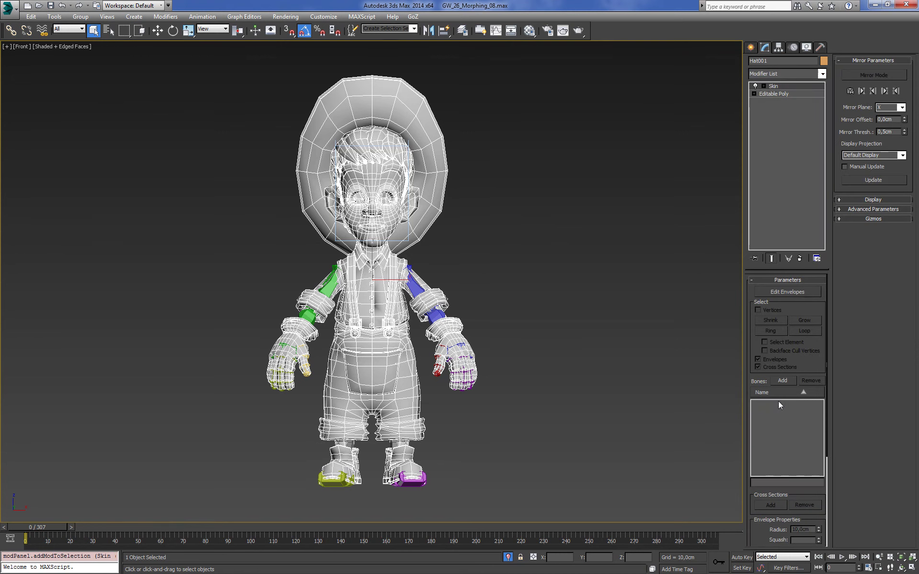
- Add every bone from Bip001 Neck through Bone001 onward to the hat's skin, then deselect
{"action": "left_click", "coordinate": [783, 381]}
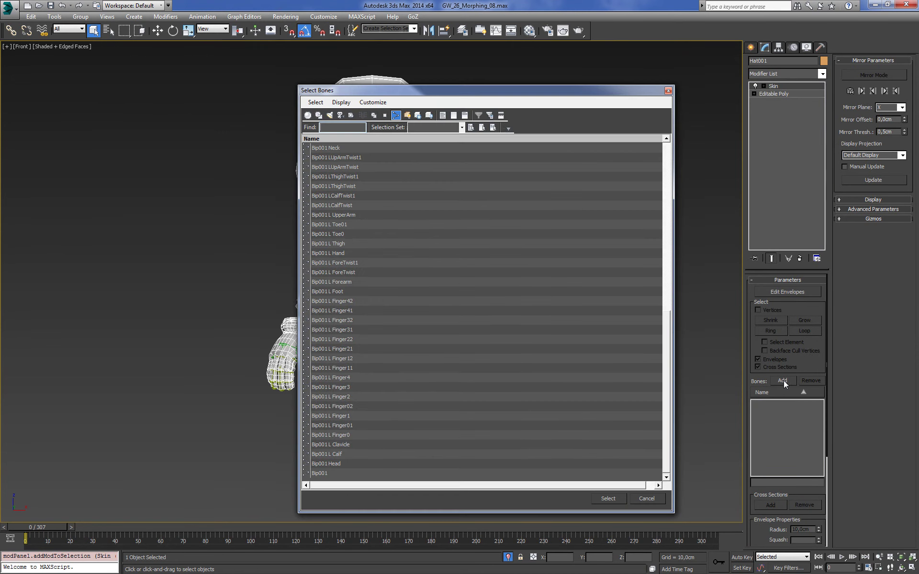
{"action": "left_click_drag", "start_coordinate": [324, 148], "coordinate": [345, 474]}
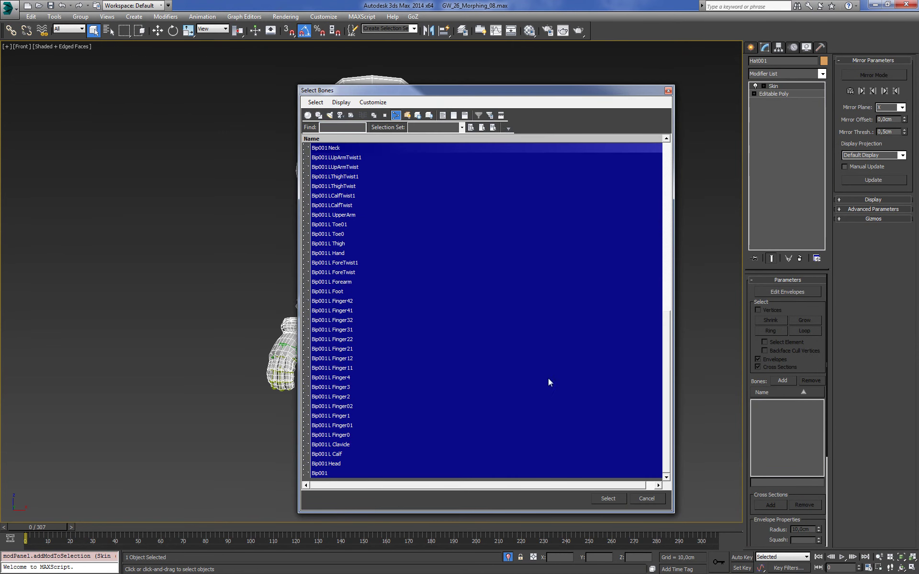
{"action": "left_click_drag", "start_coordinate": [672, 318], "coordinate": [677, 141]}
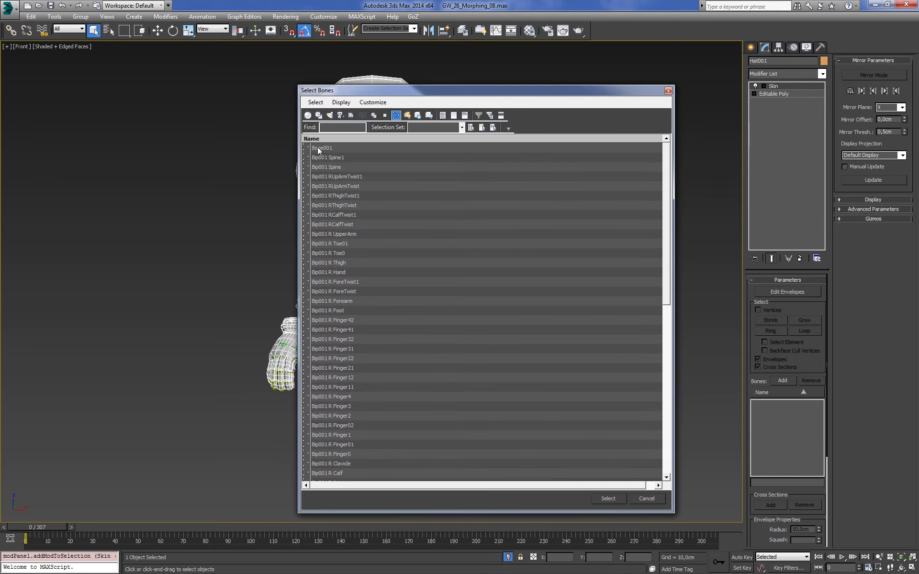
{"action": "left_click_drag", "start_coordinate": [318, 151], "coordinate": [375, 479]}
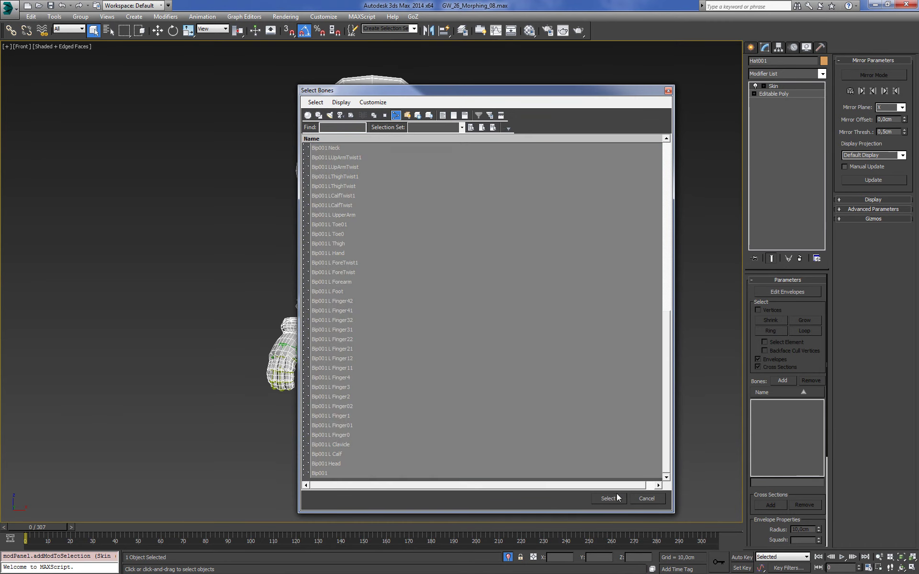
{"action": "left_click", "coordinate": [608, 498]}
{"action": "left_click", "coordinate": [616, 308]}
{"action": "key", "text": "F3"}
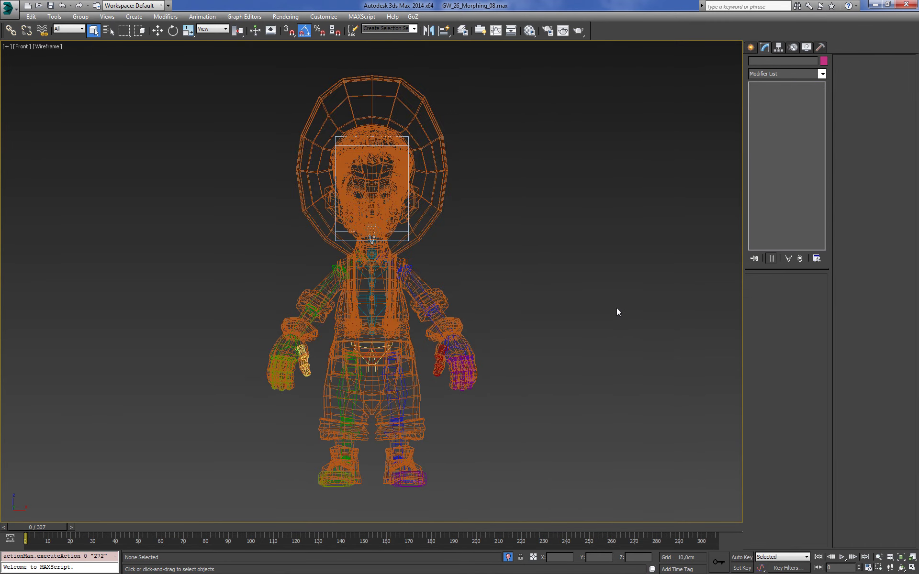
{"action": "key", "text": "F3"}
- Scrub the animation to check the hat deforming, then orbit the character in Perspective view
{"action": "mouse_move", "coordinate": [51, 529]}
{"action": "left_mouse_down"}
{"action": "mouse_move", "coordinate": [706, 505]}
{"action": "mouse_move", "coordinate": [223, 508]}
{"action": "mouse_move", "coordinate": [272, 509]}
{"action": "left_mouse_up"}
{"action": "key", "text": "F3"}
{"action": "key", "text": "F3"}
{"action": "key", "text": "F3"}
{"action": "key", "text": "F3"}
{"action": "key", "text": "F3"}
{"action": "key", "text": "F3"}
{"action": "key", "text": "F3"}
{"action": "key", "text": "F3"}
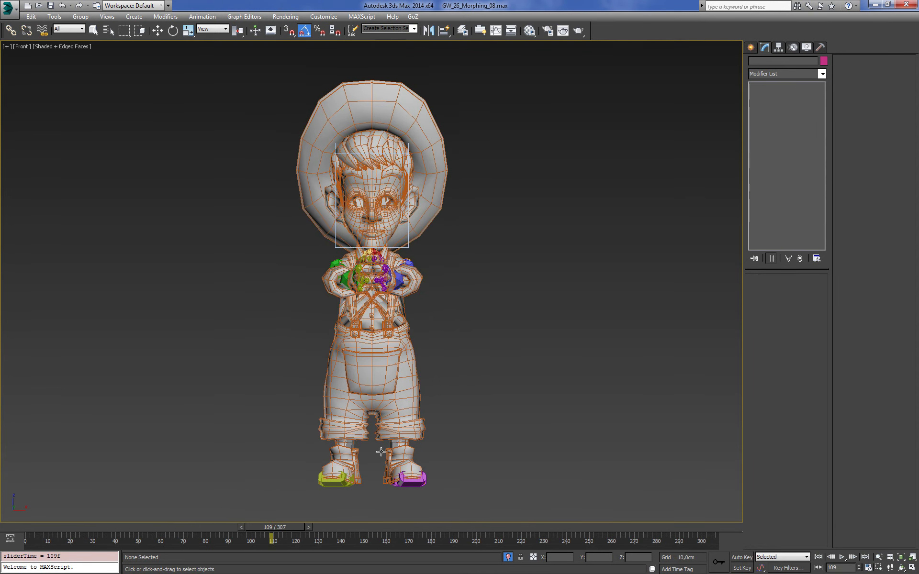
{"action": "middle_click_drag", "start_coordinate": [381, 452], "coordinate": [591, 254], "text": "alt"}
{"action": "key", "text": "F4"}
{"action": "key", "text": "f"}
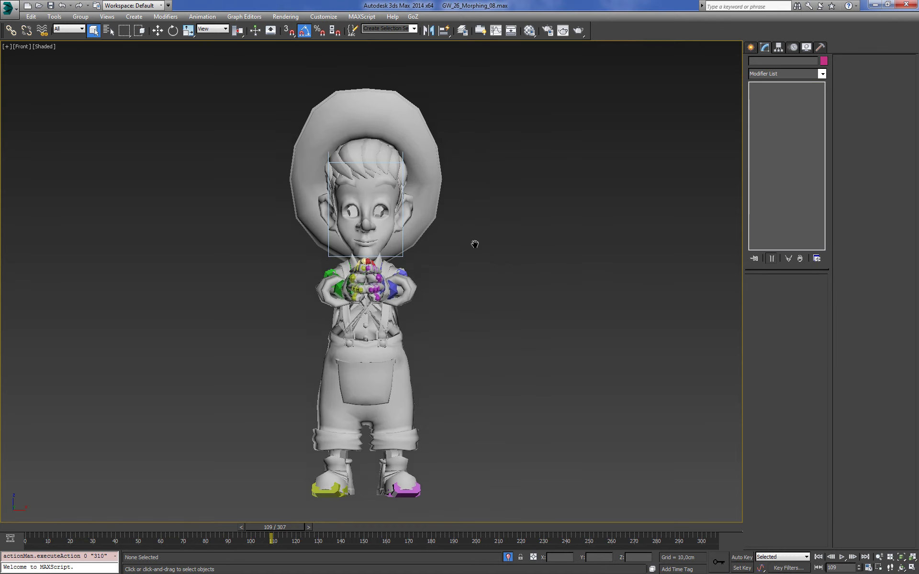
{"action": "key", "text": "p"}
{"action": "mouse_move", "coordinate": [475, 244]}
{"action": "middle_mouse_down", "text": "alt"}
{"action": "mouse_move", "coordinate": [605, 320]}
{"action": "mouse_move", "coordinate": [692, 352]}
{"action": "middle_mouse_up", "text": "alt"}
{"action": "key", "text": "F4"}
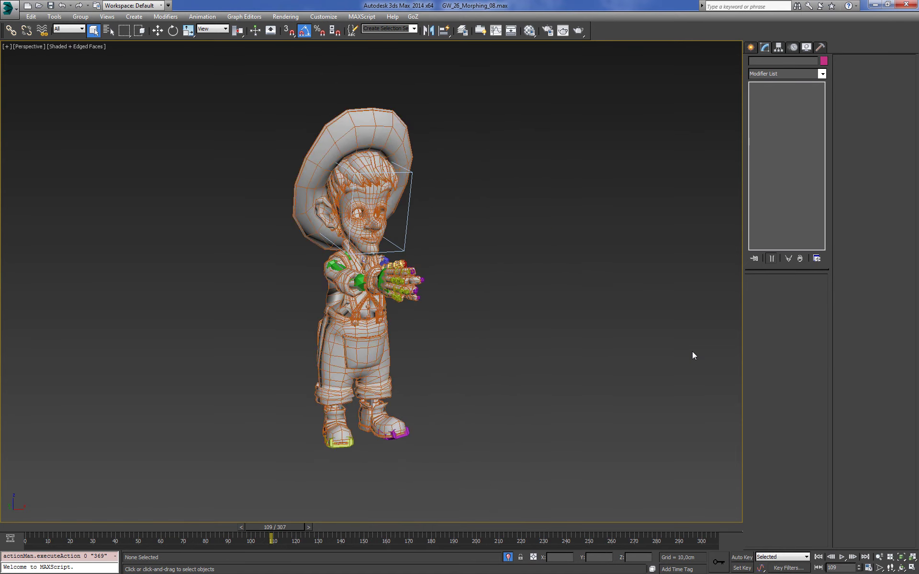
{"action": "key", "text": "F4"}
- Run Unhide All but decline unhiding the hidden layers
{"action": "right_click", "coordinate": [480, 348]}
{"action": "left_click", "coordinate": [502, 298]}
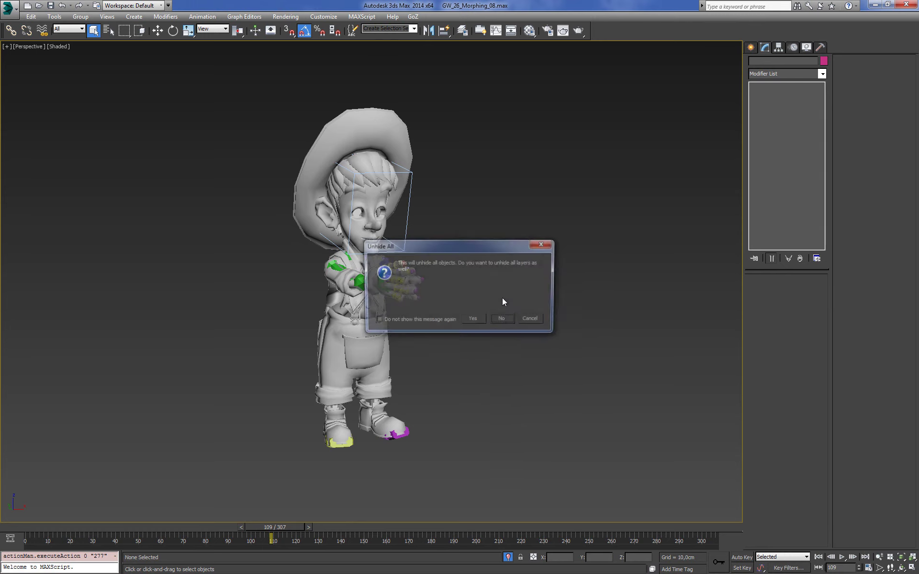
{"action": "left_click", "coordinate": [501, 318]}
{"action": "middle_click_drag", "start_coordinate": [478, 251], "coordinate": [500, 256], "text": "alt"}
{"action": "key", "text": "F3"}
- Unhide all objects and layers, then view the shaded character from a three-quarter side
{"action": "right_click", "coordinate": [503, 274]}
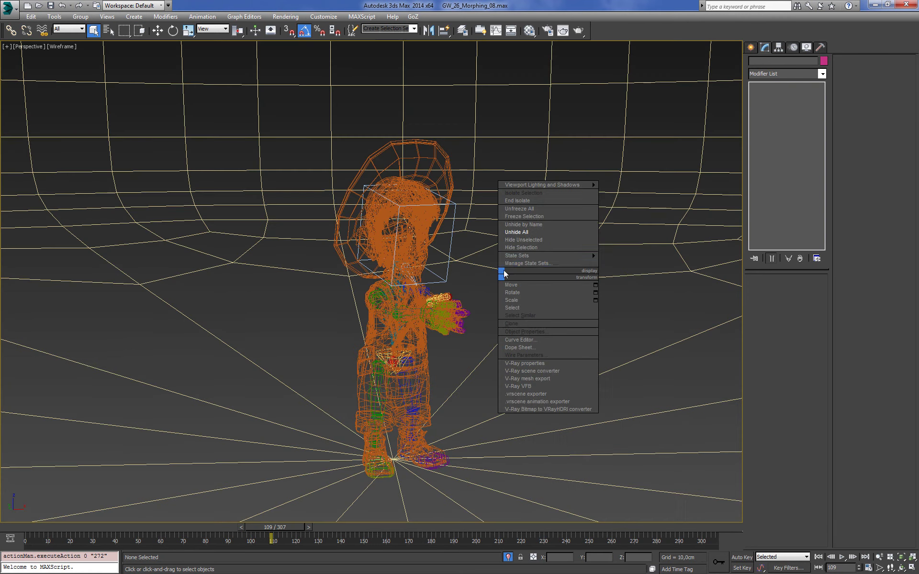
{"action": "left_click", "coordinate": [515, 232]}
{"action": "left_click", "coordinate": [472, 321]}
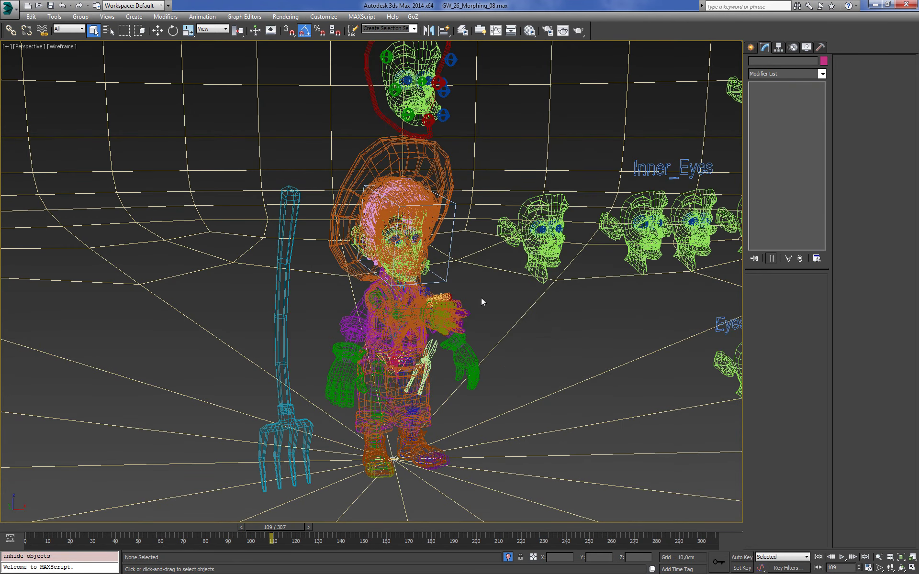
{"action": "key", "text": "F3"}
{"action": "scroll", "coordinate": [488, 299], "scroll_direction": "up", "scroll_amount": 2}
{"action": "scroll", "coordinate": [498, 290], "scroll_direction": "up", "scroll_amount": 5}
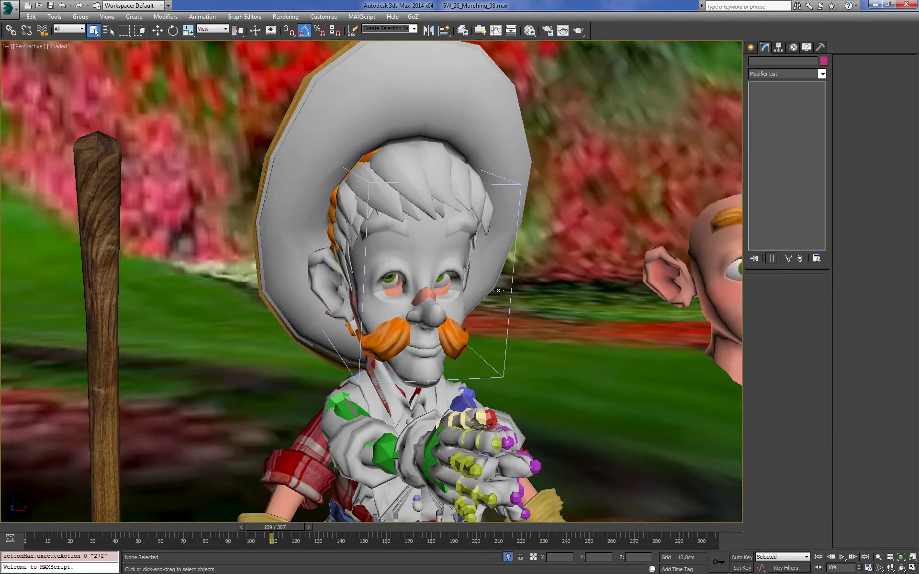
{"action": "middle_click_drag", "start_coordinate": [498, 290], "coordinate": [286, 442], "text": "alt"}
- Return the animation to frame 0 and select both of the character's eyes
{"action": "left_click_drag", "start_coordinate": [285, 528], "coordinate": [1, 501]}
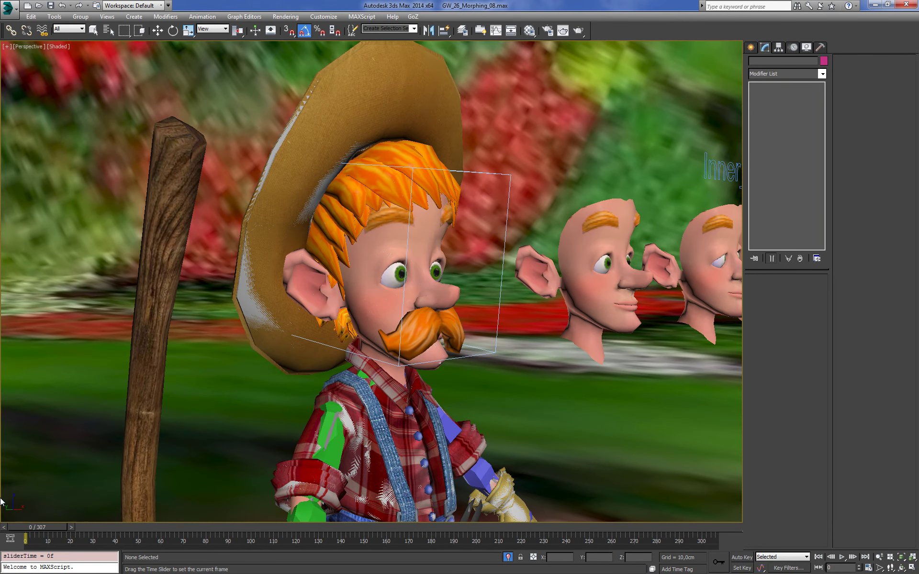
{"action": "key", "text": "F3"}
{"action": "key", "text": "F3"}
{"action": "left_click", "coordinate": [396, 275]}
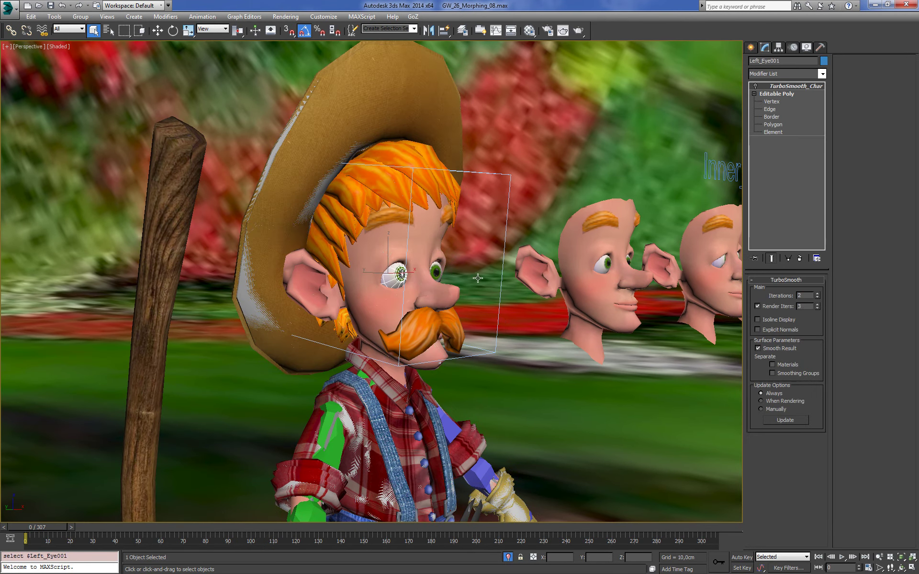
{"action": "scroll", "coordinate": [461, 281], "scroll_direction": "up", "scroll_amount": 2}
{"action": "left_click", "coordinate": [435, 270], "text": "ctrl"}
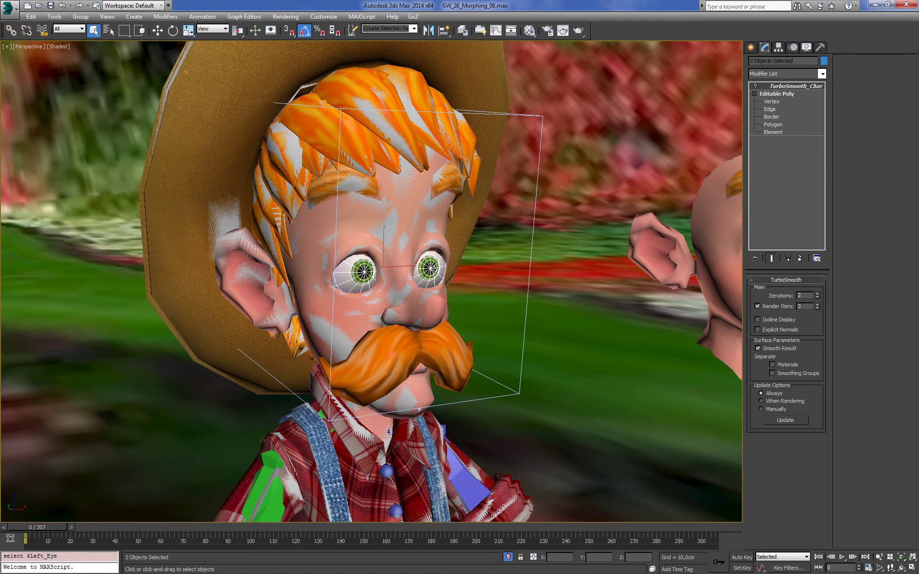
- Link both eyes to the character's head with Select and Link
{"action": "left_click", "coordinate": [11, 30]}
{"action": "middle_click_drag", "start_coordinate": [411, 259], "coordinate": [432, 264], "text": "alt"}
{"action": "key", "text": "F3"}
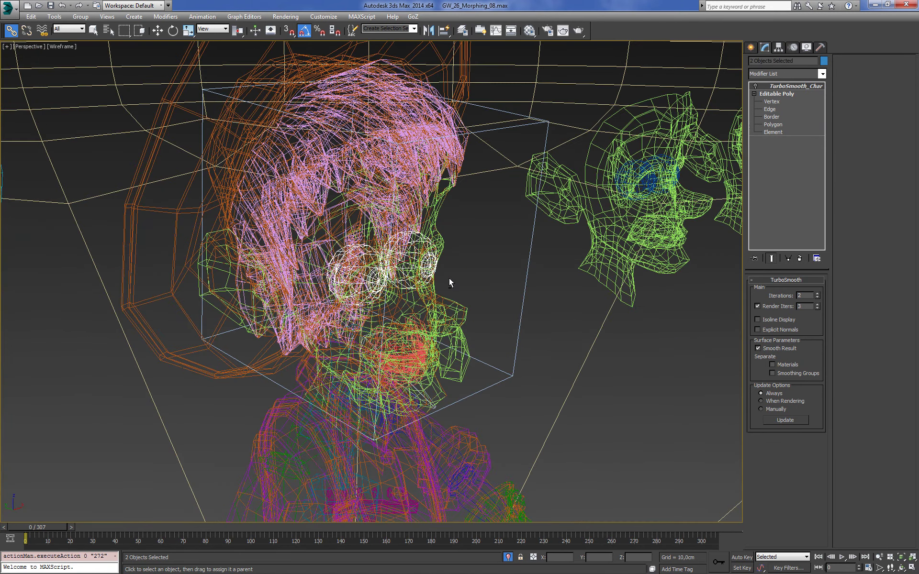
{"action": "left_click_drag", "start_coordinate": [521, 306], "coordinate": [541, 319]}
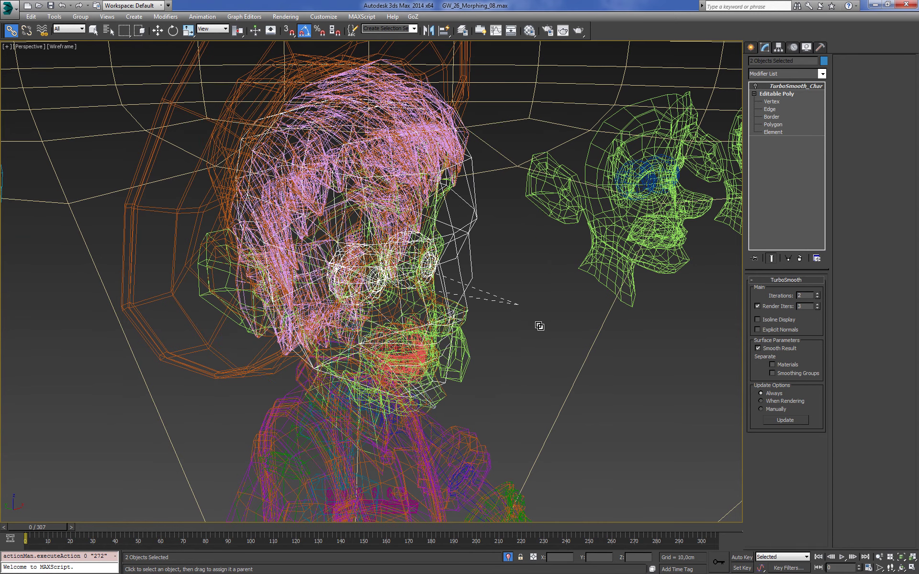
{"action": "left_click", "coordinate": [540, 320]}
{"action": "key", "text": "F3"}
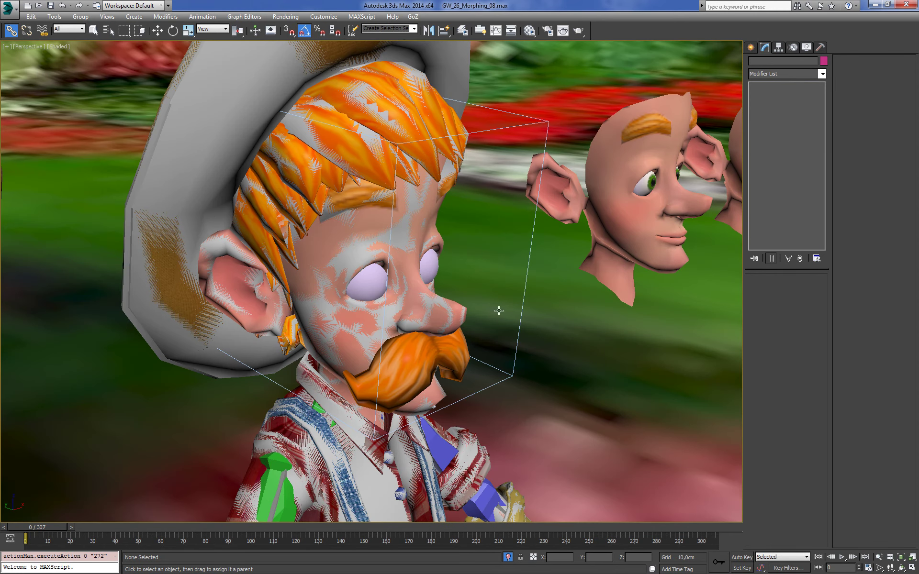
- Reselect the eyes and orbit to a three-quarter front view of the face to check them
{"action": "key", "text": "ctrl+z"}
{"action": "key", "text": "shift+z"}
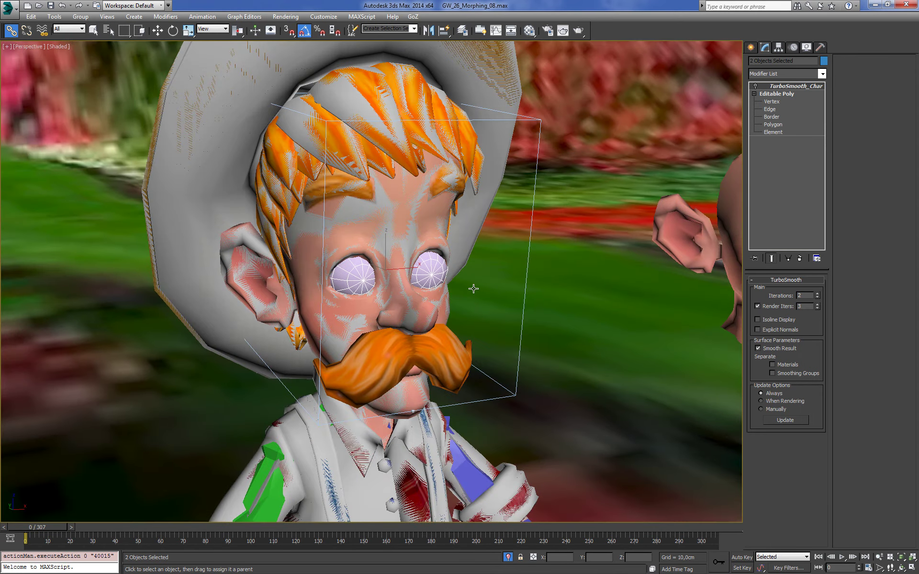
{"action": "key", "text": "F3"}
{"action": "key", "text": "ctrl+z"}
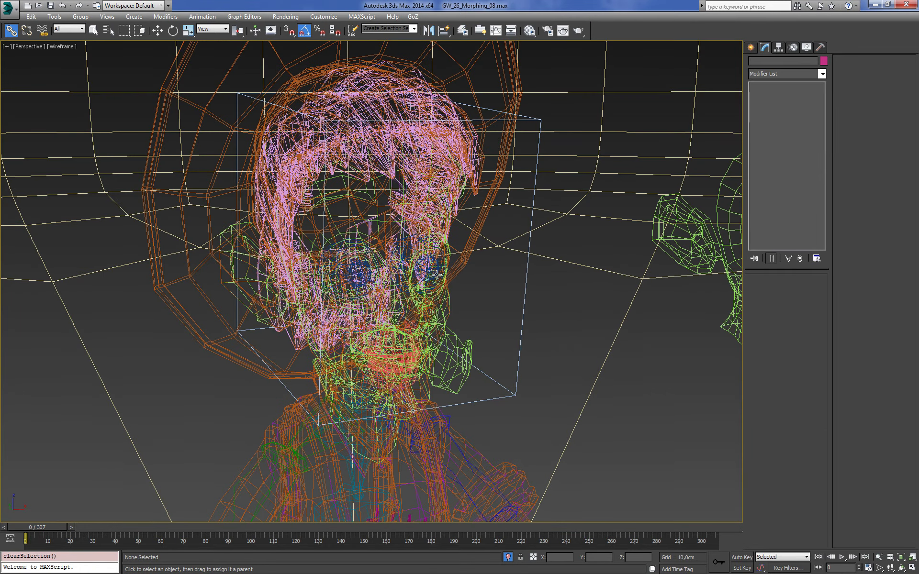
{"action": "key", "text": "F3"}
{"action": "key", "text": "shift+z"}
{"action": "mouse_move", "coordinate": [456, 302]}
{"action": "middle_mouse_down", "text": "alt"}
{"action": "mouse_move", "coordinate": [576, 312]}
{"action": "mouse_move", "coordinate": [547, 305]}
{"action": "middle_mouse_up", "text": "alt"}
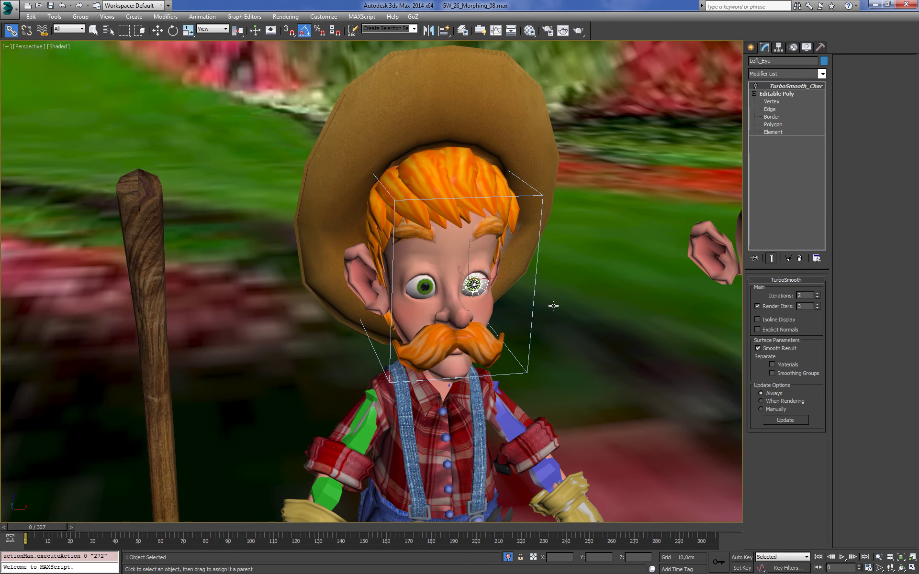
{"action": "scroll", "coordinate": [548, 290], "scroll_direction": "up", "scroll_amount": 3}
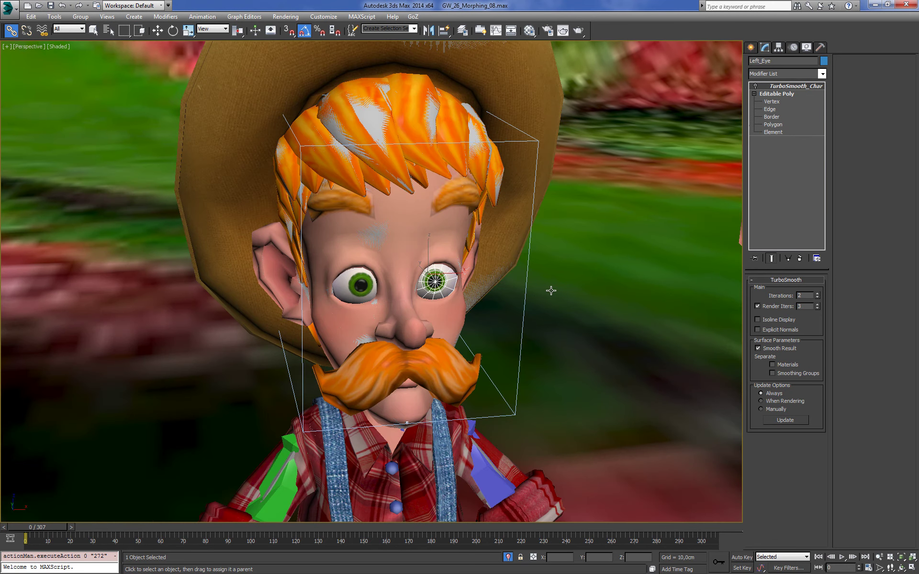
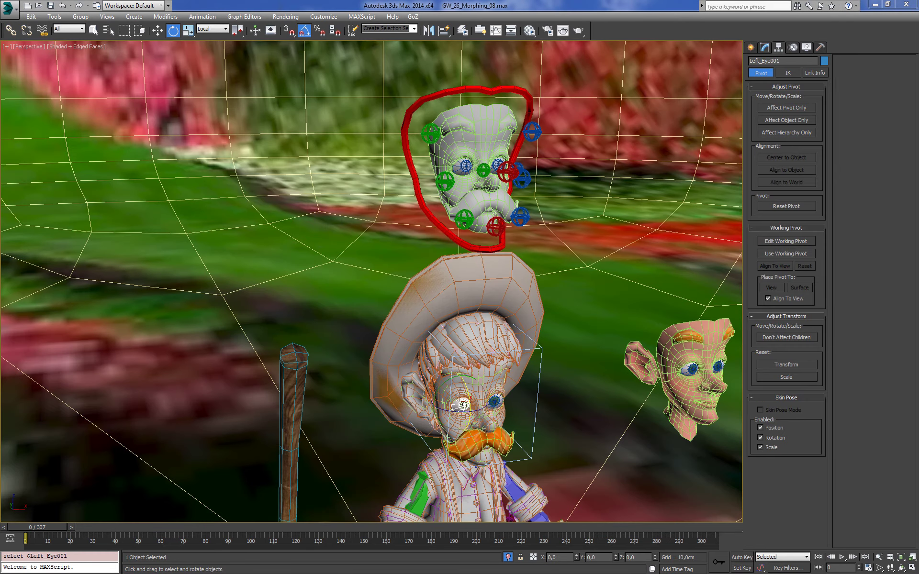
- Start linking Left_Eye001 to a parent bone, checking the bones in wireframe
{"action": "scroll", "coordinate": [406, 366], "scroll_direction": "up", "scroll_amount": 1}
{"action": "scroll", "coordinate": [406, 365], "scroll_direction": "up", "scroll_amount": 3}
{"action": "scroll", "coordinate": [420, 337], "scroll_direction": "up", "scroll_amount": 3}
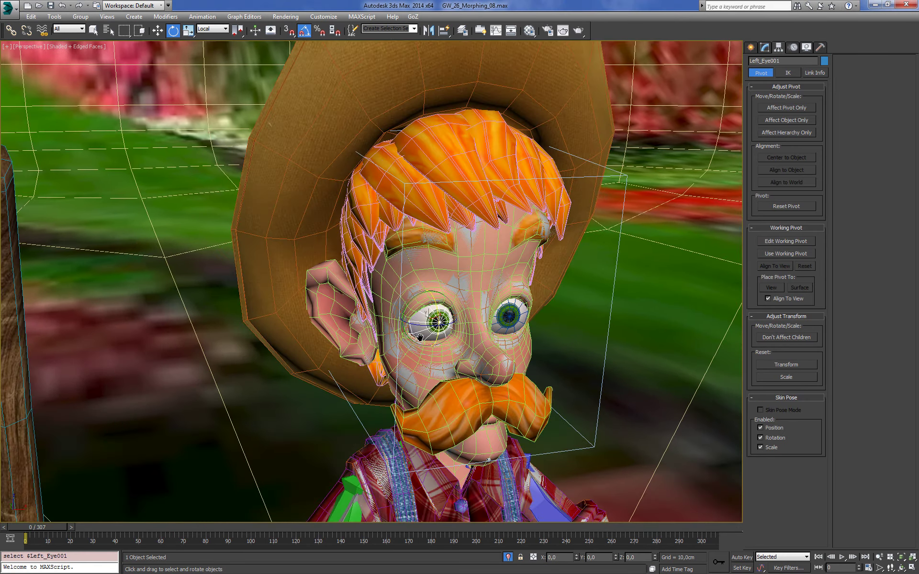
{"action": "left_click", "coordinate": [11, 30]}
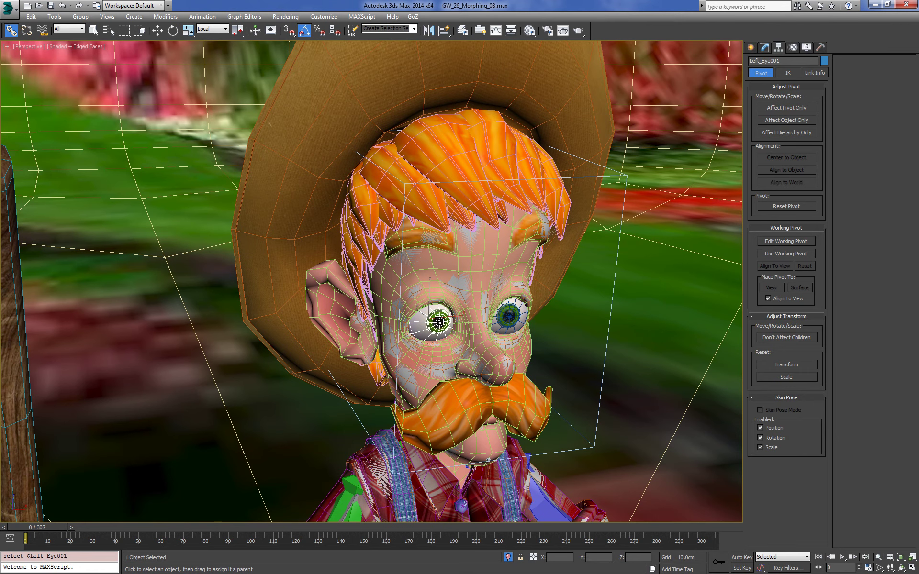
{"action": "left_click_drag", "start_coordinate": [566, 337], "coordinate": [580, 338]}
{"action": "key", "text": "F3"}
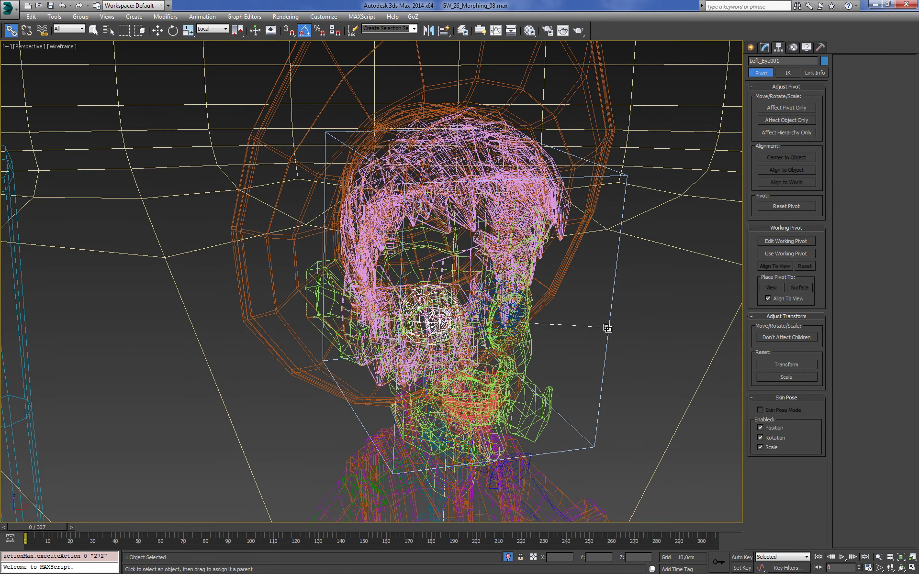
{"action": "key", "text": "F3"}
{"action": "left_click_drag", "start_coordinate": [673, 375], "coordinate": [713, 424]}
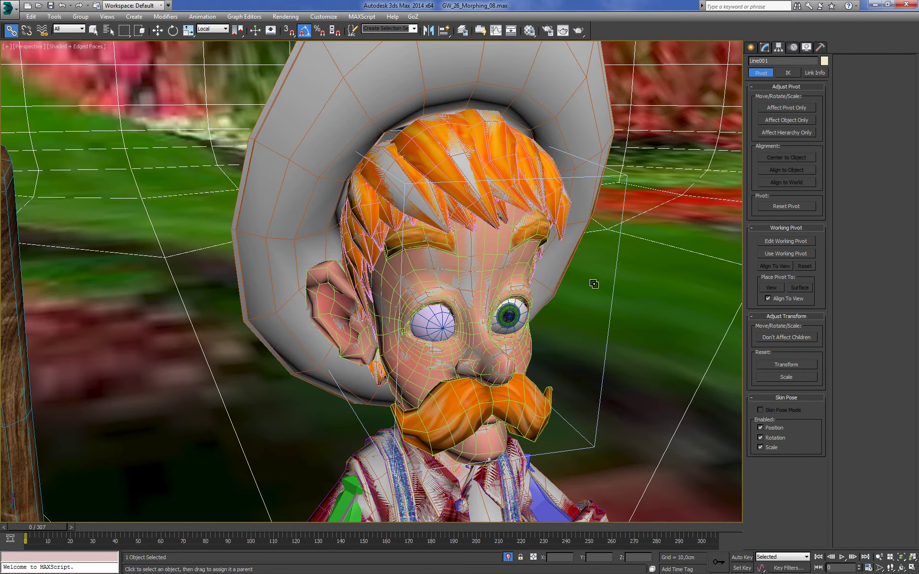
- Hide the garden background plane with Hide Selection
{"action": "left_click", "coordinate": [94, 30]}
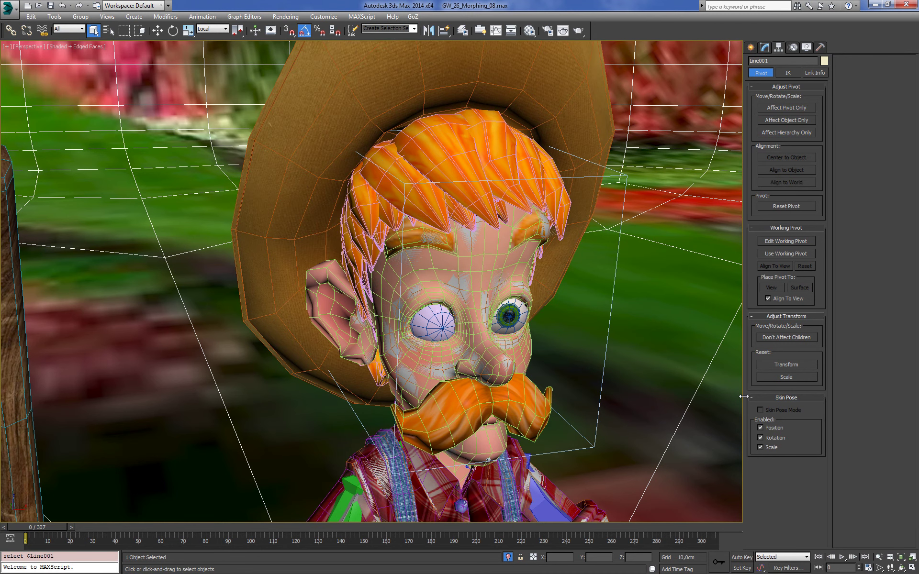
{"action": "right_click", "coordinate": [676, 326]}
{"action": "left_click", "coordinate": [693, 294]}
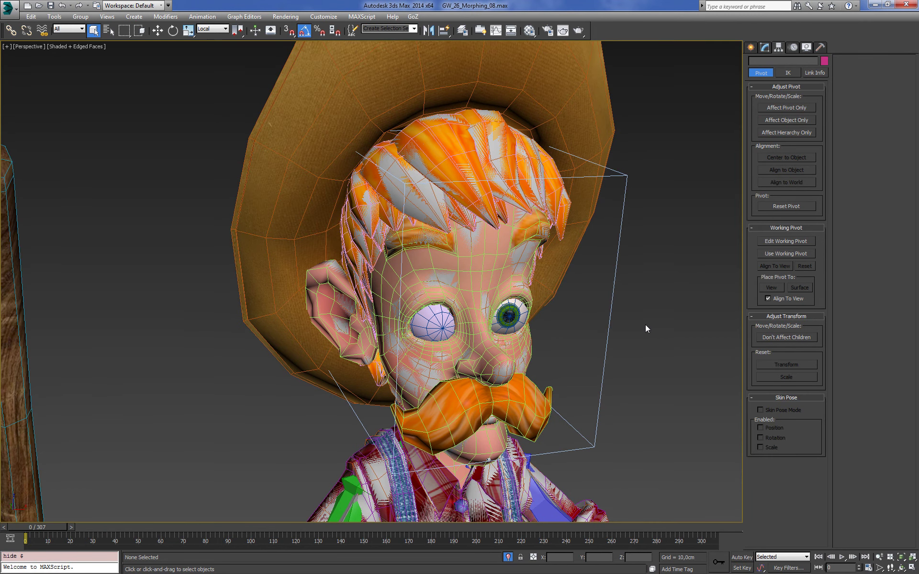
- Link the Left_Eye object to the Bip001 Head bone with Select and Link
{"action": "left_click", "coordinate": [520, 325]}
{"action": "left_click", "coordinate": [10, 30]}
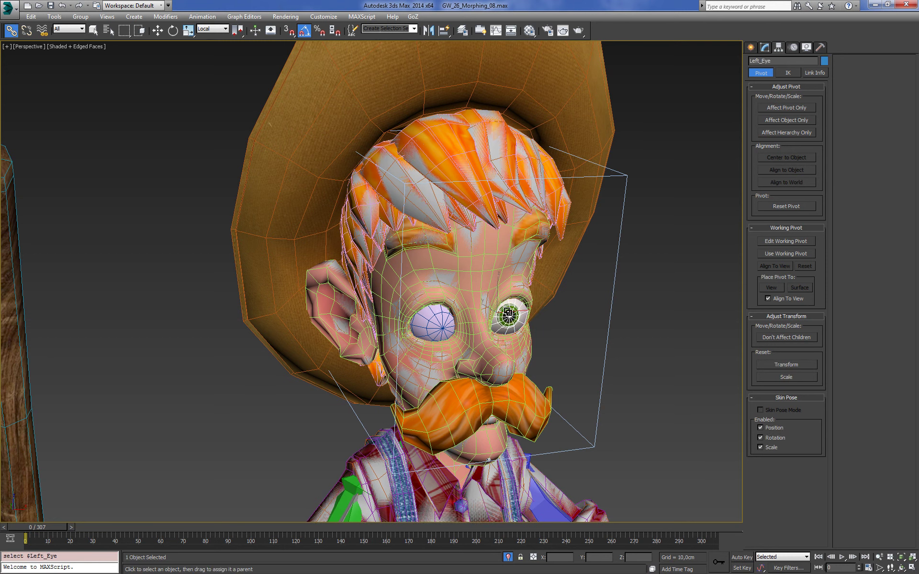
{"action": "left_click_drag", "start_coordinate": [608, 342], "coordinate": [646, 352]}
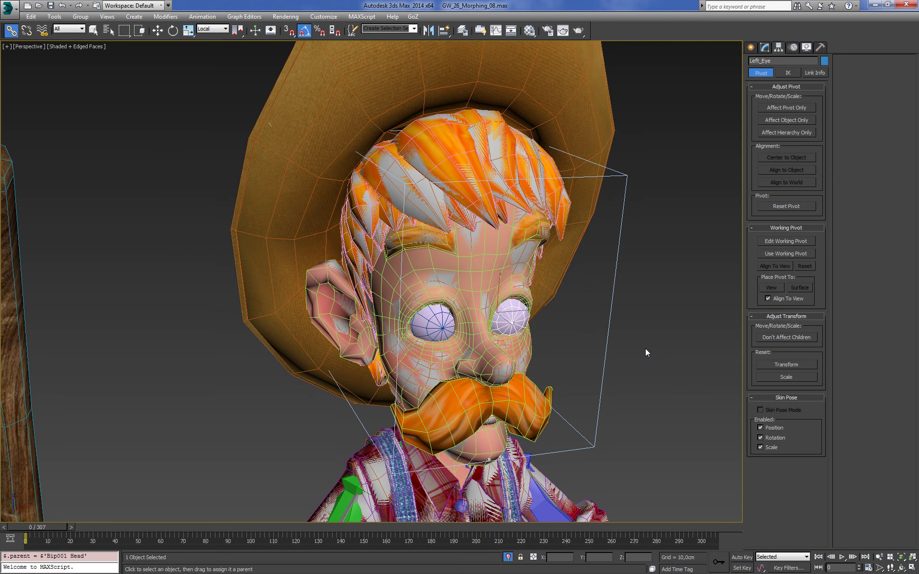
{"action": "scroll", "coordinate": [556, 152], "scroll_direction": "down", "scroll_amount": 3}
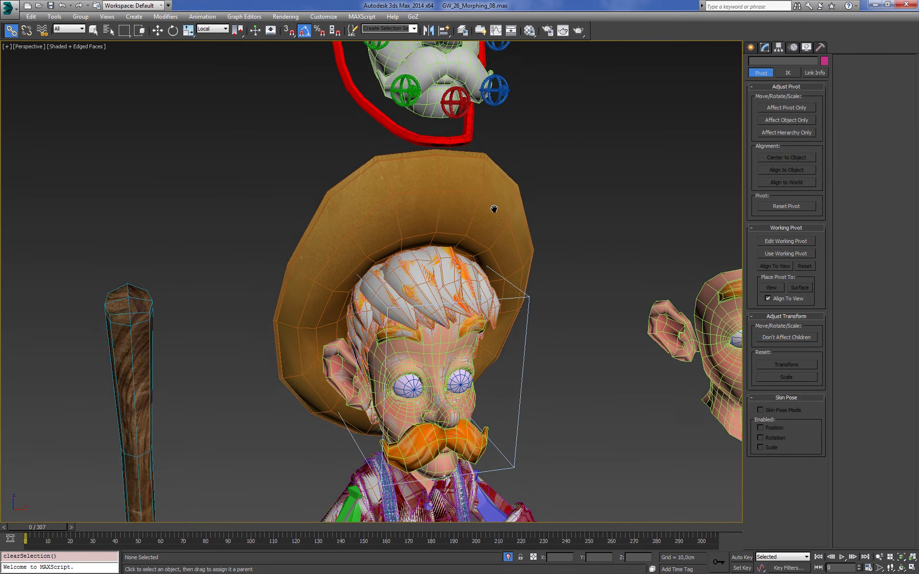
- Rotate Eyes_Orientation_Controller to test the eyes, then undo back until the background plane returns
{"action": "middle_click_drag", "start_coordinate": [493, 96], "coordinate": [471, 171]}
{"action": "left_click", "coordinate": [461, 64]}
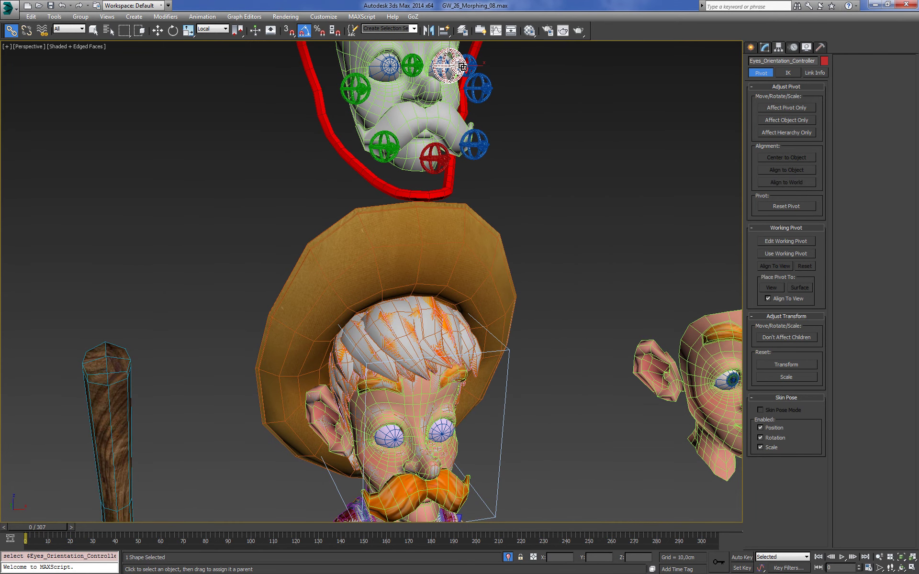
{"action": "key", "text": "e"}
{"action": "mouse_move", "coordinate": [457, 58]}
{"action": "left_mouse_down"}
{"action": "mouse_move", "coordinate": [445, 34]}
{"action": "mouse_move", "coordinate": [458, 47]}
{"action": "left_mouse_up"}
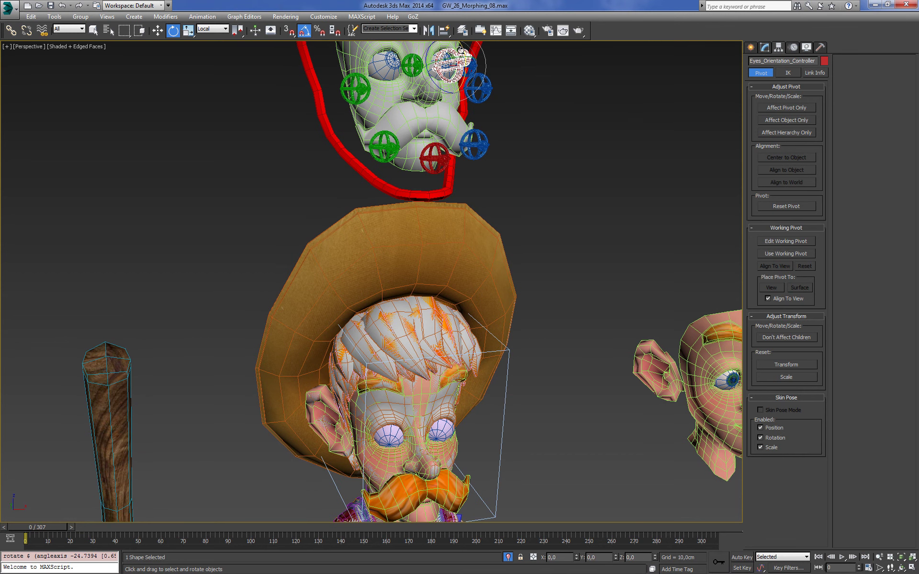
{"action": "key", "text": "ctrl+z"}
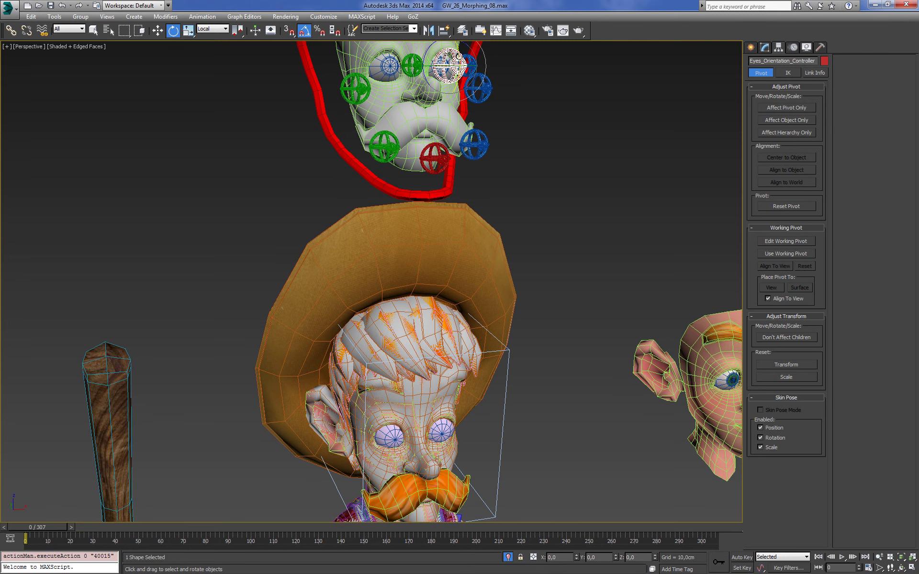
{"action": "left_click_drag", "start_coordinate": [459, 56], "coordinate": [458, 54]}
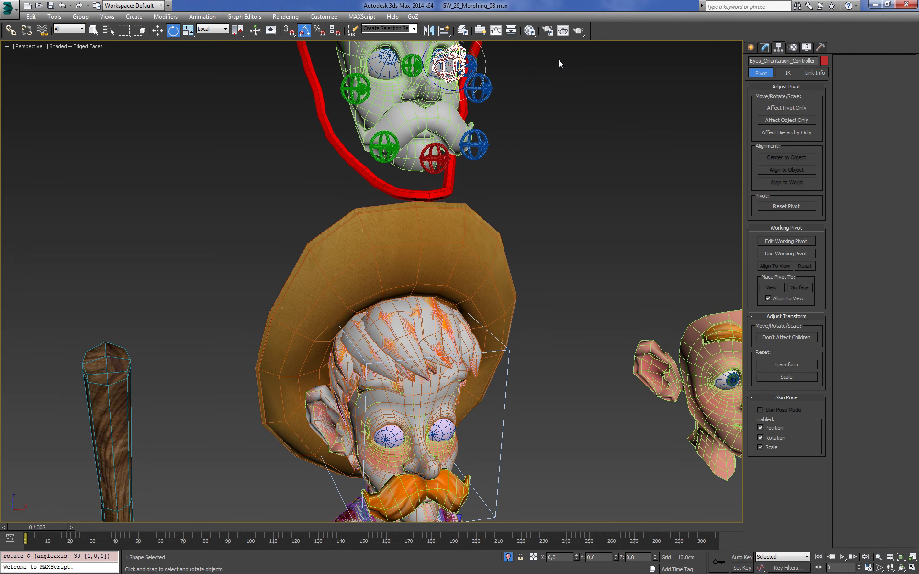
{"action": "key", "text": "ctrl+z"}
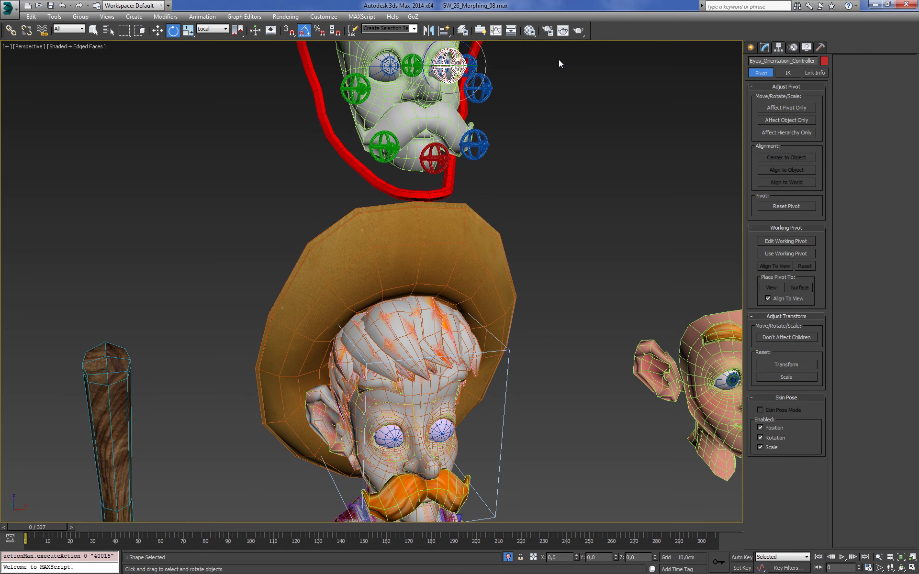
{"action": "key", "text": "ctrl+z"}
{"action": "key", "text": "ctrl+z"}
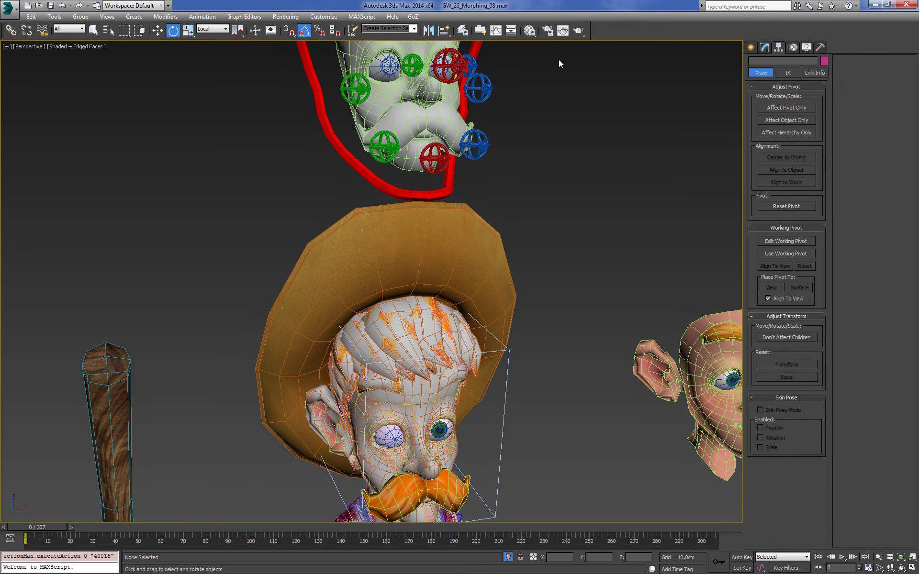
{"action": "key", "text": "ctrl+z"}
{"action": "key", "text": "ctrl+z"}
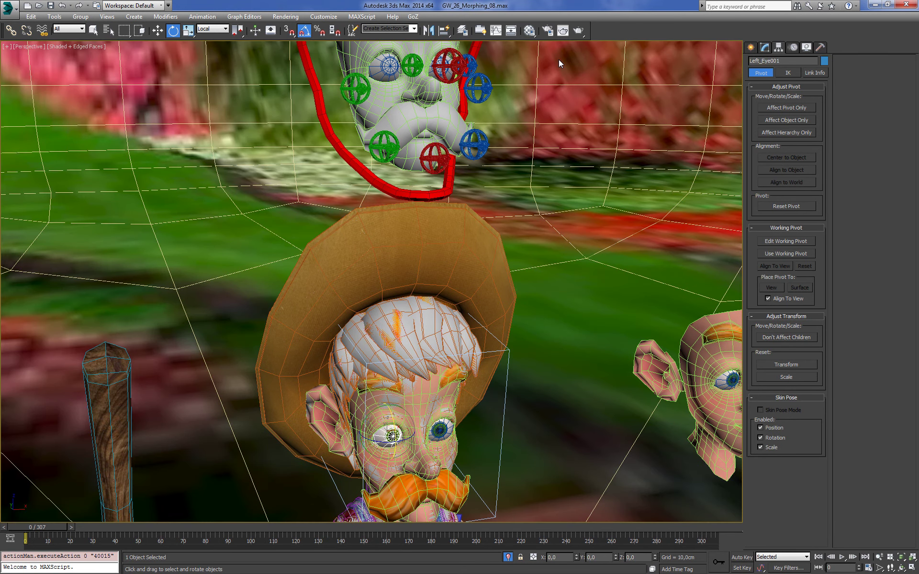
- Hide the garden background plane again via the quad menu
{"action": "left_click", "coordinate": [96, 34]}
{"action": "left_click", "coordinate": [464, 110]}
{"action": "right_click", "coordinate": [667, 188]}
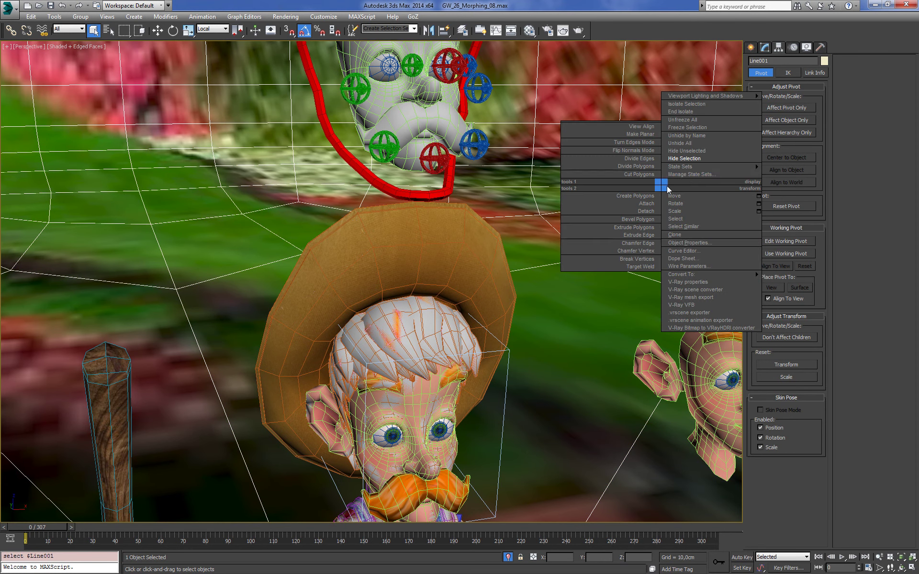
{"action": "left_click", "coordinate": [683, 159]}
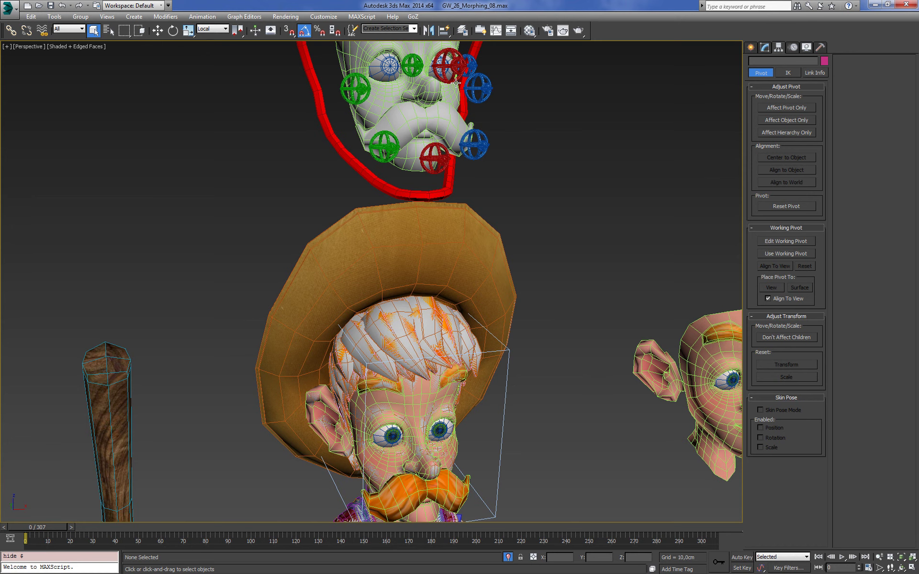
- Hide the Props_Mesh layer in the Layer Manager and turn off edged faces
{"action": "left_click", "coordinate": [463, 31]}
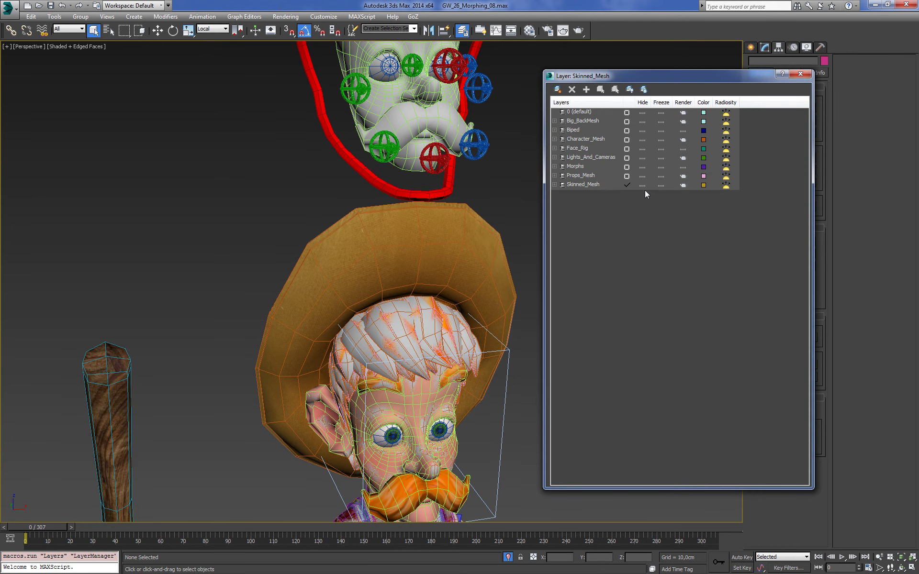
{"action": "left_click", "coordinate": [642, 176]}
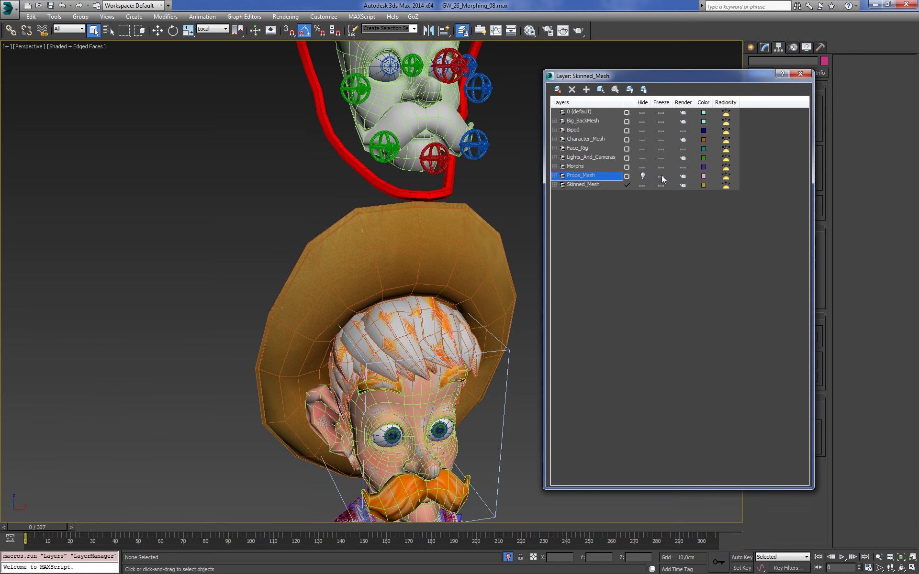
{"action": "left_click", "coordinate": [800, 74]}
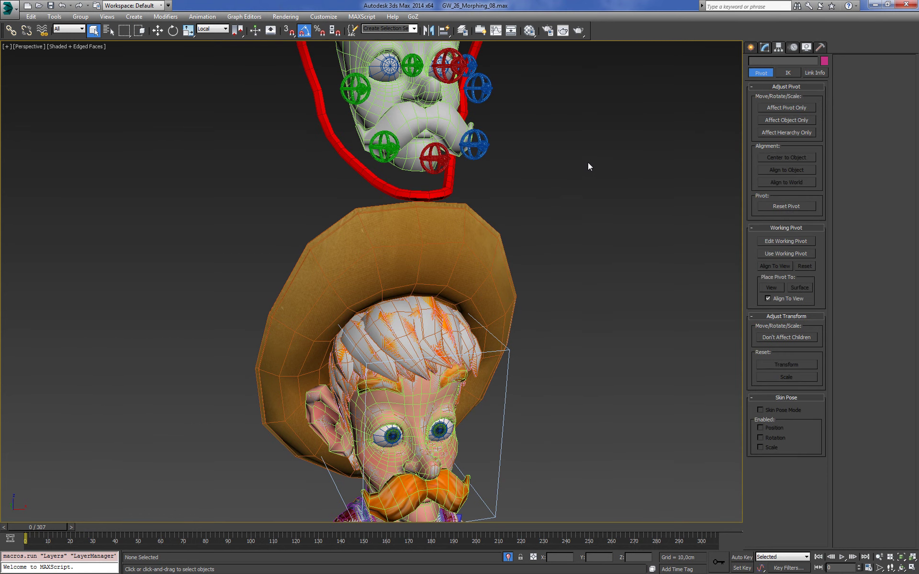
{"action": "key", "text": "F4"}
- Select Left_Eye in front view and orbit to a three-quarter view of the head
{"action": "key", "text": "f"}
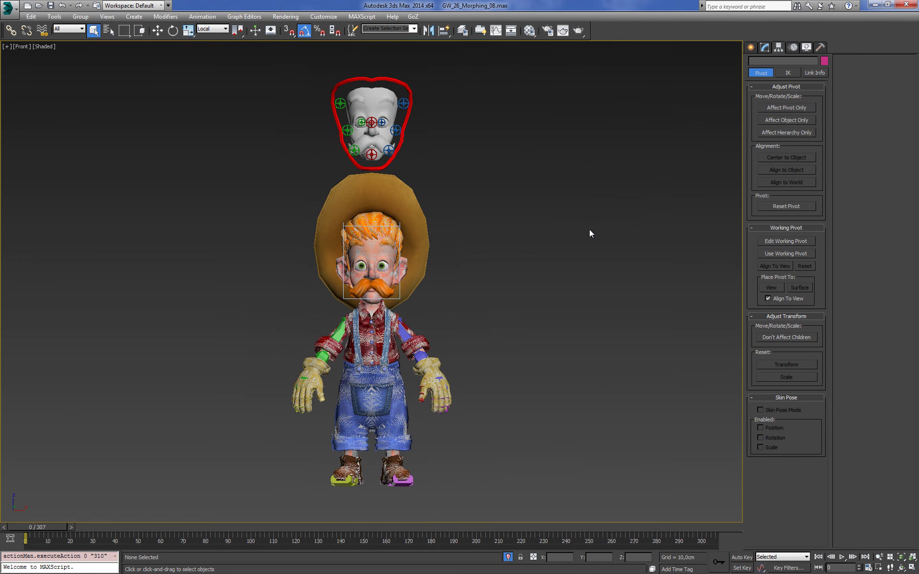
{"action": "scroll", "coordinate": [552, 254], "scroll_direction": "up", "scroll_amount": 3}
{"action": "scroll", "coordinate": [563, 261], "scroll_direction": "up", "scroll_amount": 2}
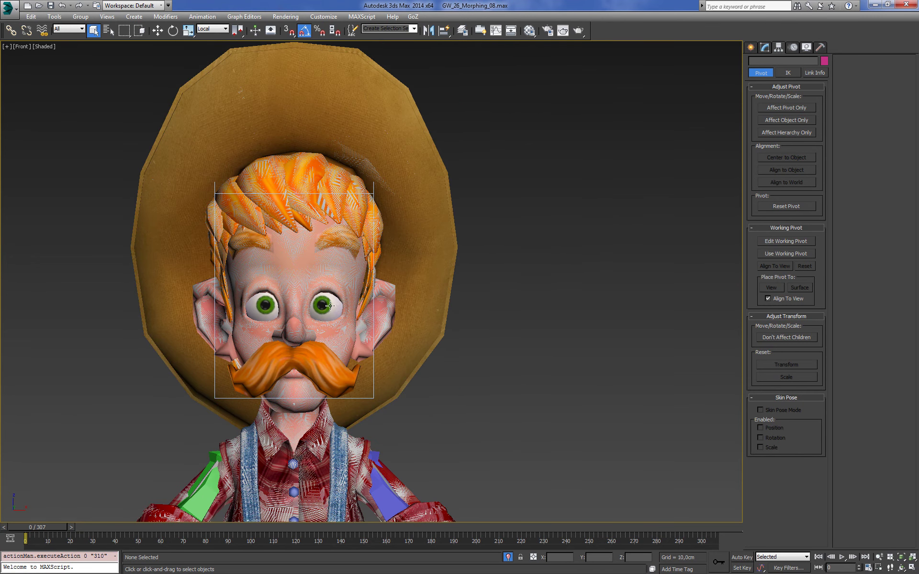
{"action": "left_click", "coordinate": [322, 305]}
{"action": "middle_click_drag", "start_coordinate": [516, 284], "coordinate": [632, 275], "text": "alt"}
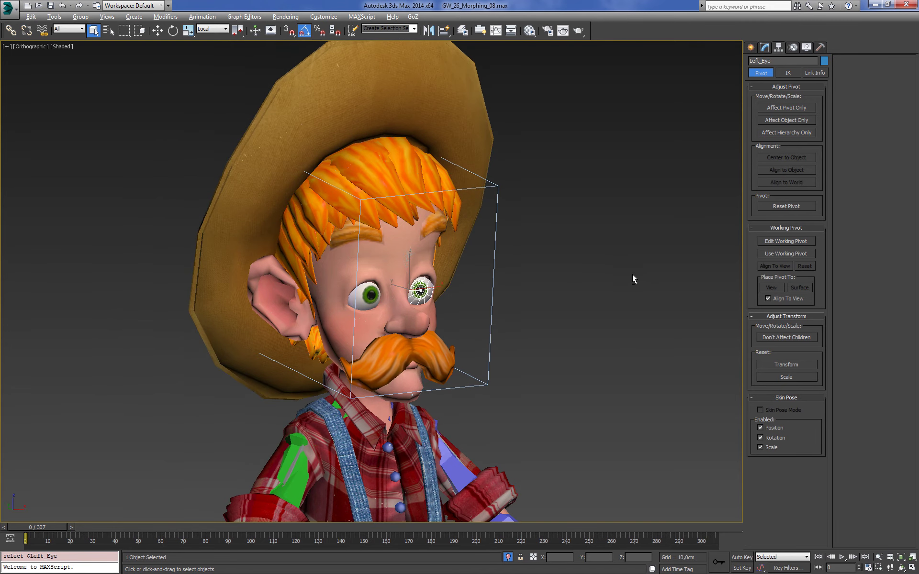
{"action": "middle_click_drag", "start_coordinate": [614, 242], "coordinate": [620, 257], "text": "alt"}
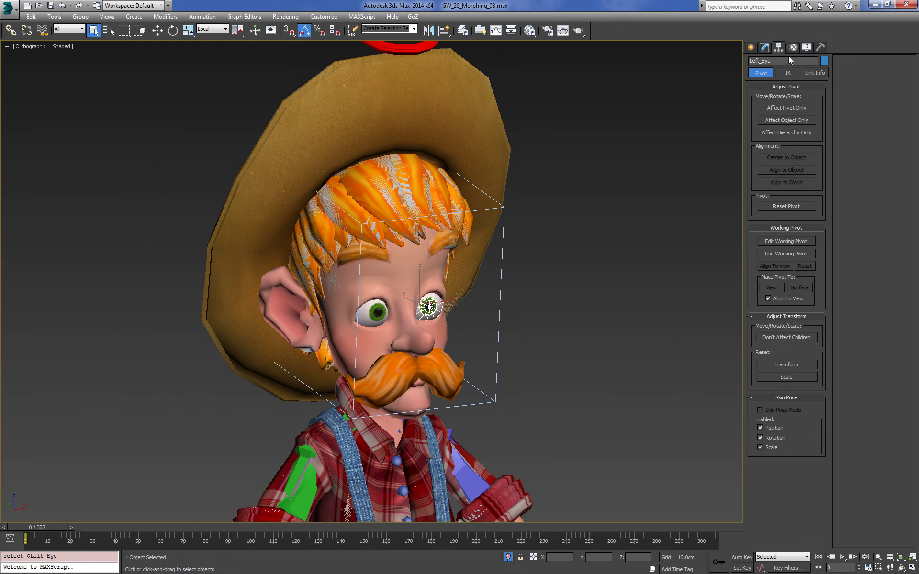
- Expand Left_Eye's Position and Rotation controller tracks in the Motion panel, in wireframe view
{"action": "left_click", "coordinate": [794, 48]}
{"action": "left_click", "coordinate": [764, 140]}
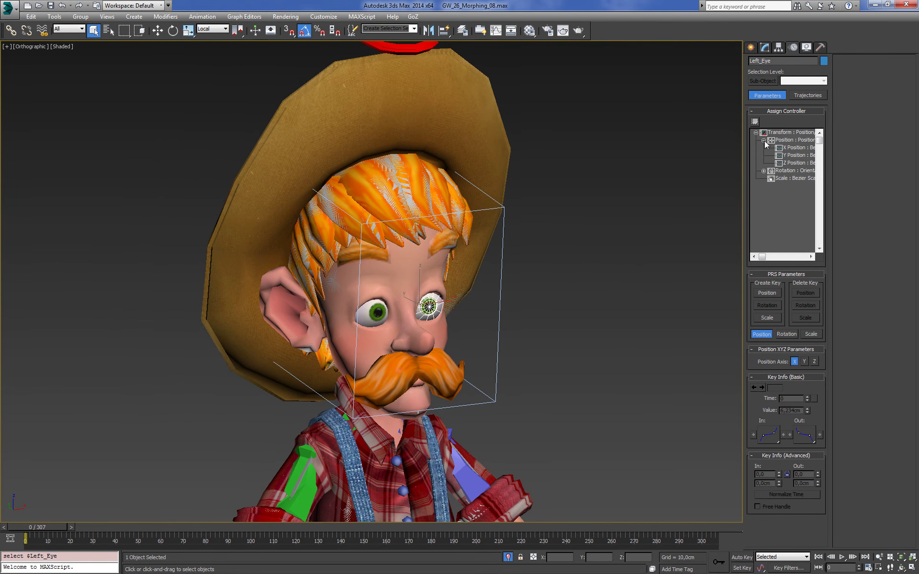
{"action": "left_click", "coordinate": [764, 171]}
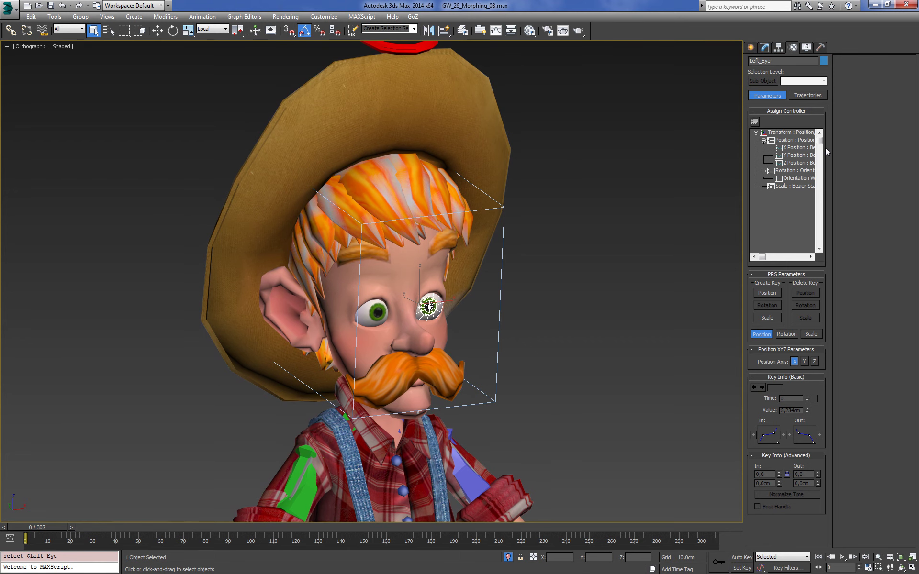
{"action": "key", "text": "F3"}
{"action": "key", "text": "F3"}
{"action": "key", "text": "F3"}
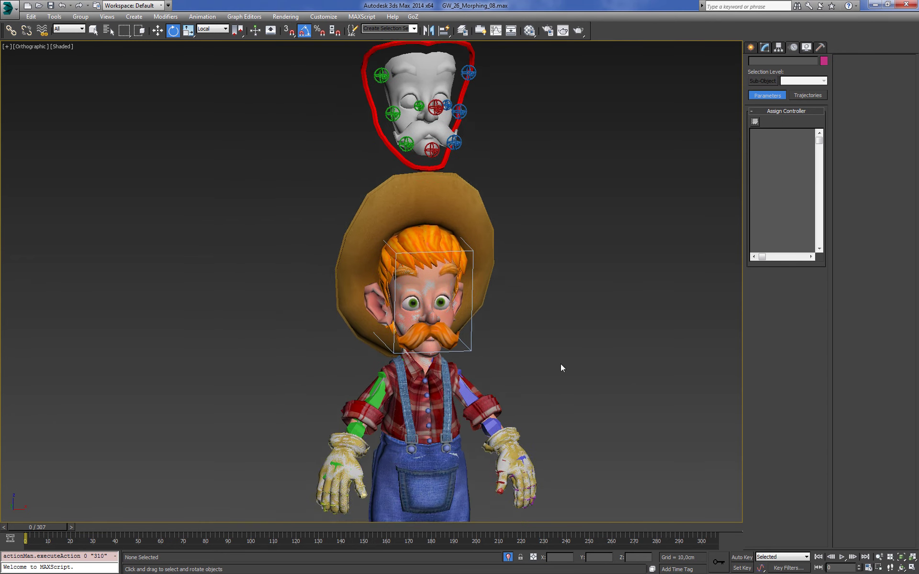
{"action": "scroll", "coordinate": [556, 378], "scroll_direction": "up", "scroll_amount": 3}
- Assign Euler XYZ rotation controllers to both Left_Eye and Left_Eye001
{"action": "left_click", "coordinate": [421, 354]}
{"action": "middle_click_drag", "start_coordinate": [583, 256], "coordinate": [594, 317]}
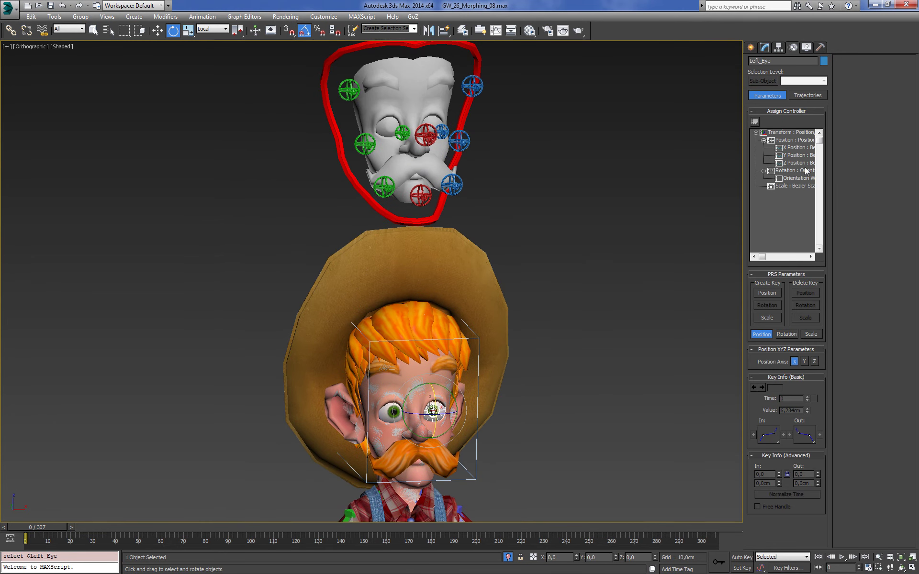
{"action": "left_click", "coordinate": [755, 122]}
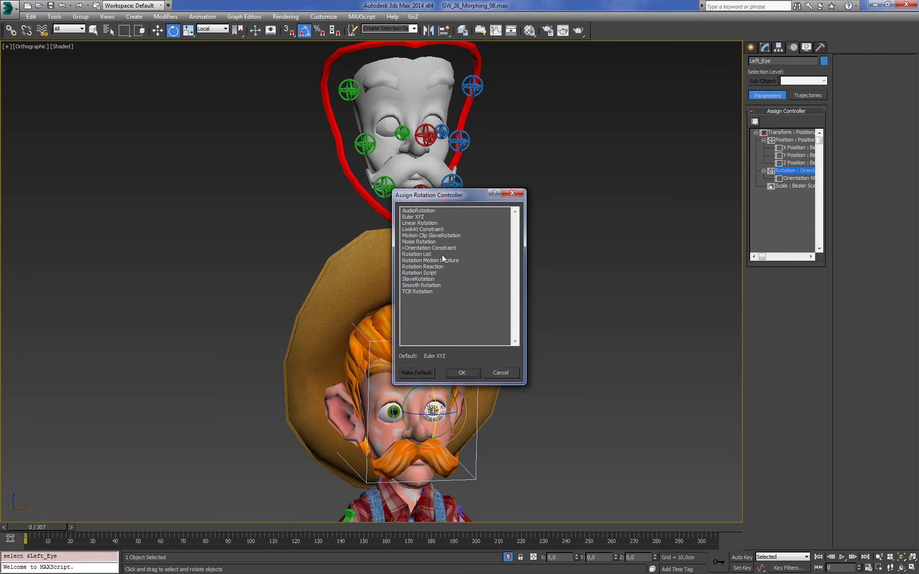
{"action": "left_click", "coordinate": [413, 217]}
{"action": "left_click", "coordinate": [462, 372]}
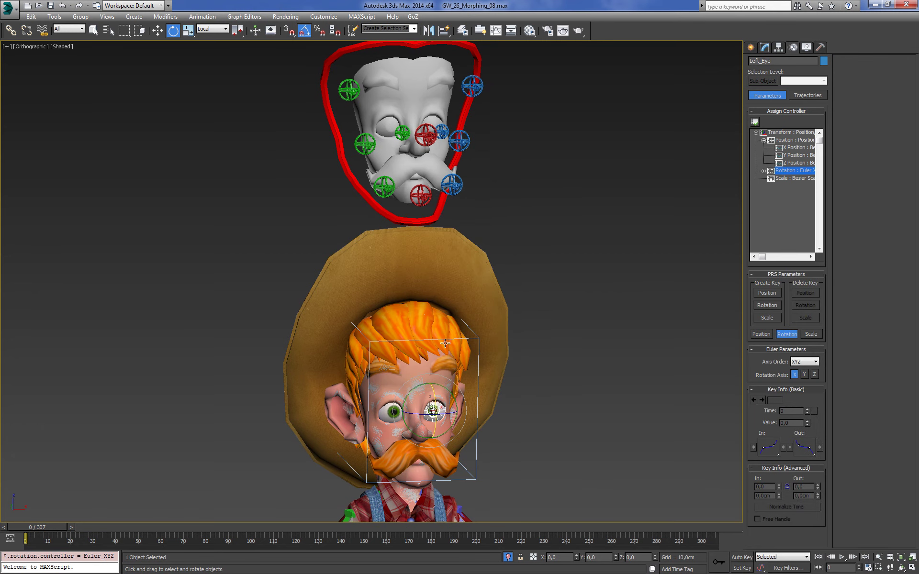
{"action": "left_click", "coordinate": [389, 414]}
{"action": "left_click", "coordinate": [785, 147]}
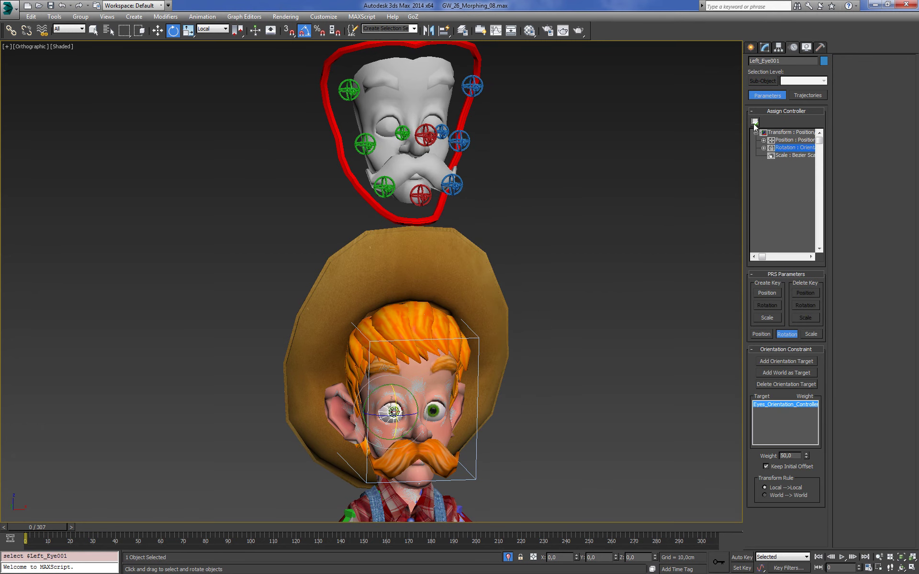
{"action": "left_click", "coordinate": [755, 122]}
{"action": "left_click", "coordinate": [412, 217]}
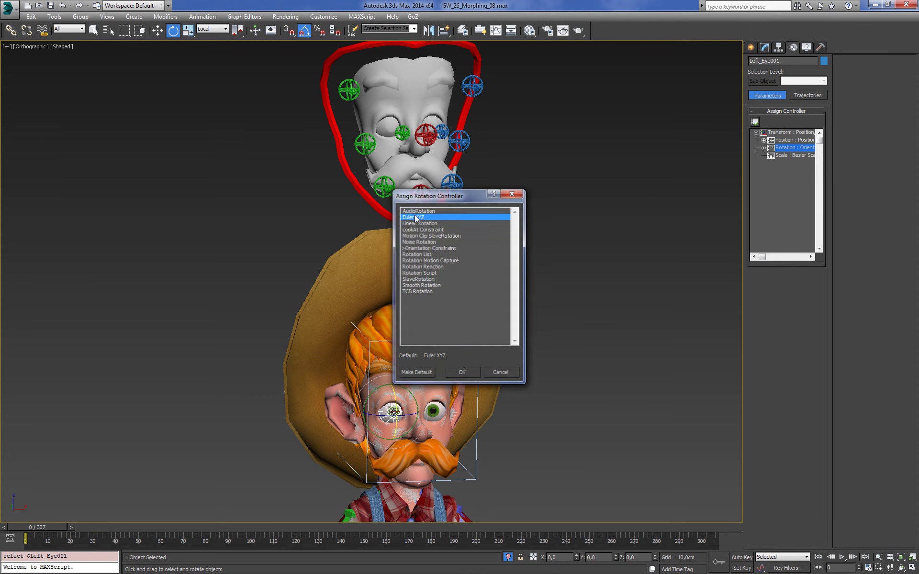
{"action": "left_click", "coordinate": [462, 373]}
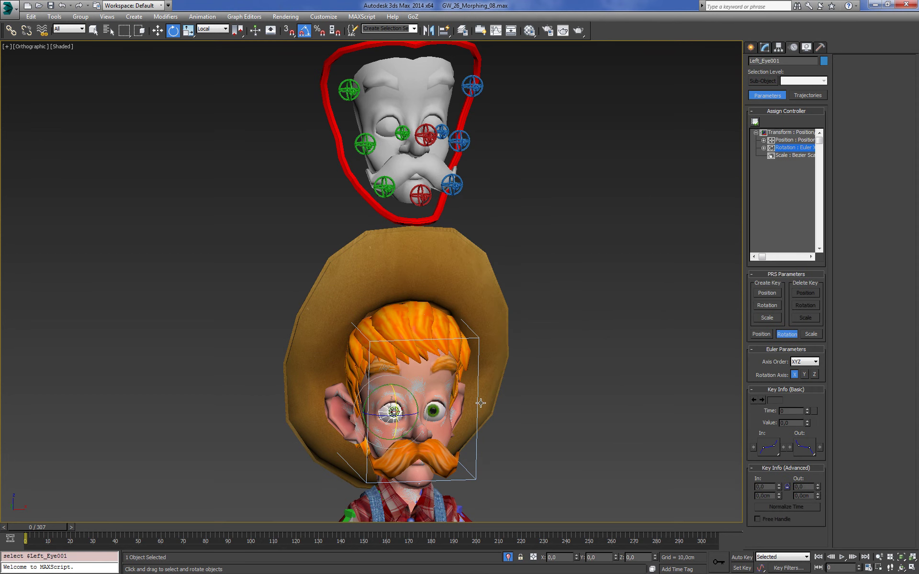
- Link both eyes to the farmer's head and clear the selection
{"action": "left_click", "coordinate": [436, 406], "text": "ctrl"}
{"action": "left_click", "coordinate": [11, 30]}
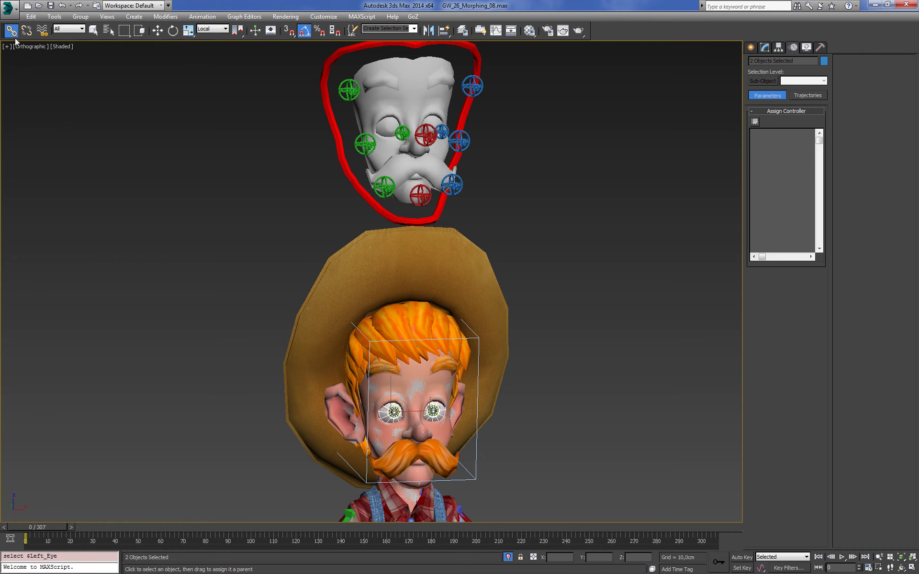
{"action": "mouse_move", "coordinate": [473, 418]}
{"action": "middle_mouse_down"}
{"action": "mouse_move", "coordinate": [463, 369]}
{"action": "mouse_move", "coordinate": [481, 357]}
{"action": "middle_mouse_up"}
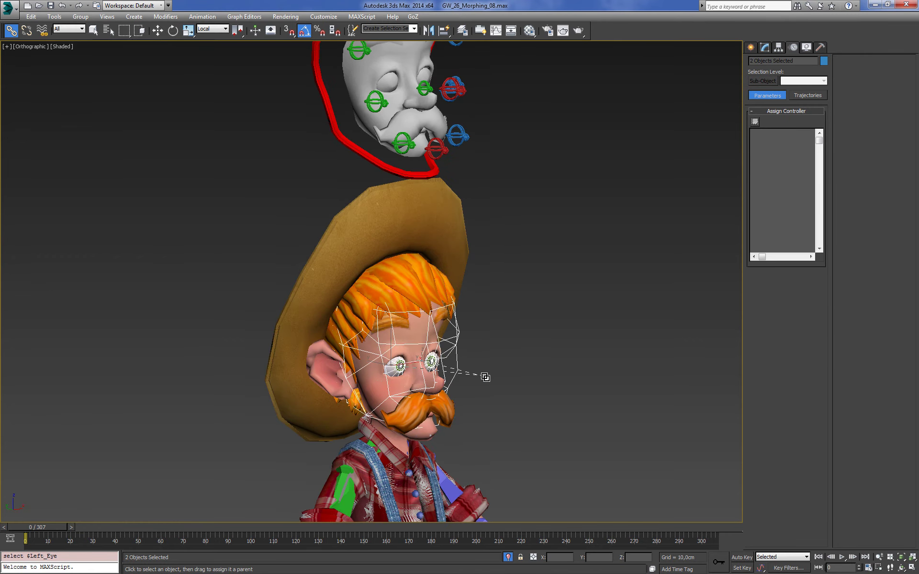
{"action": "left_click_drag", "start_coordinate": [484, 377], "coordinate": [485, 377]}
{"action": "left_click", "coordinate": [583, 369]}
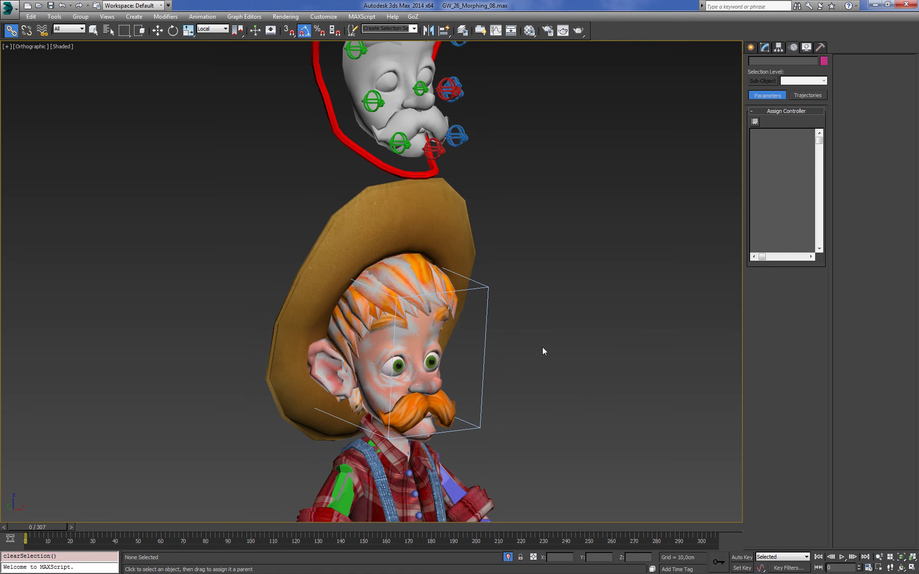
{"action": "middle_click_drag", "start_coordinate": [547, 273], "coordinate": [524, 334]}
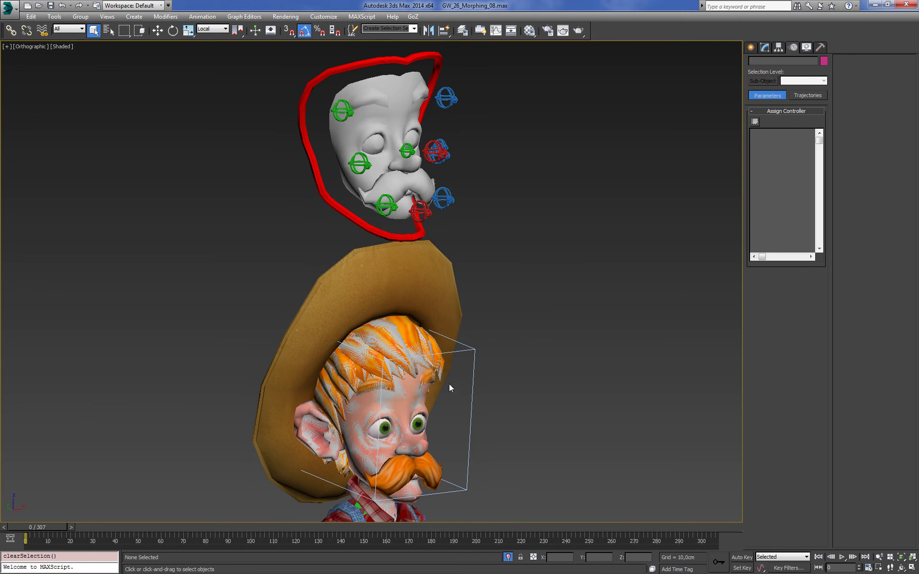
- Orientation-constrain Left_Eye to Eyes_Orientation_Controller
{"action": "left_click", "coordinate": [415, 426]}
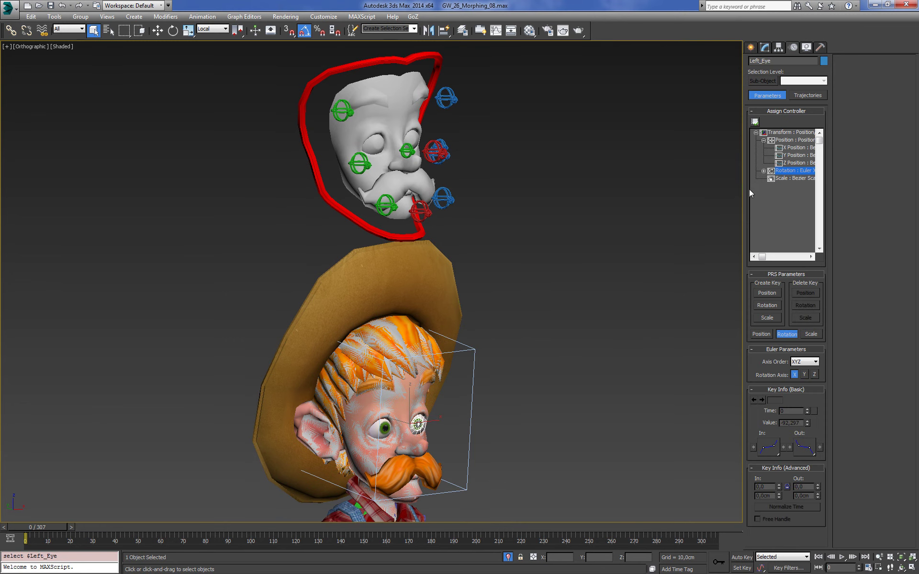
{"action": "left_click", "coordinate": [763, 171]}
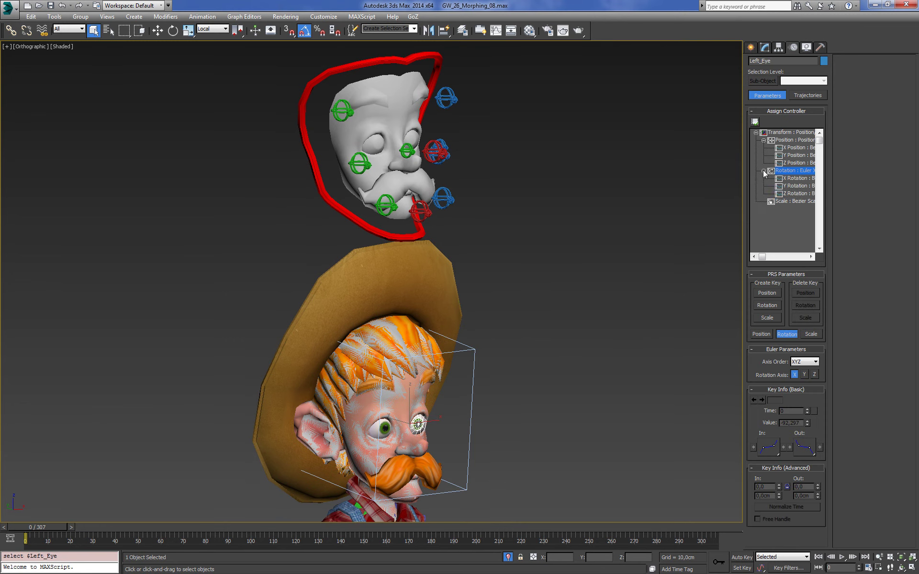
{"action": "left_click", "coordinate": [755, 122]}
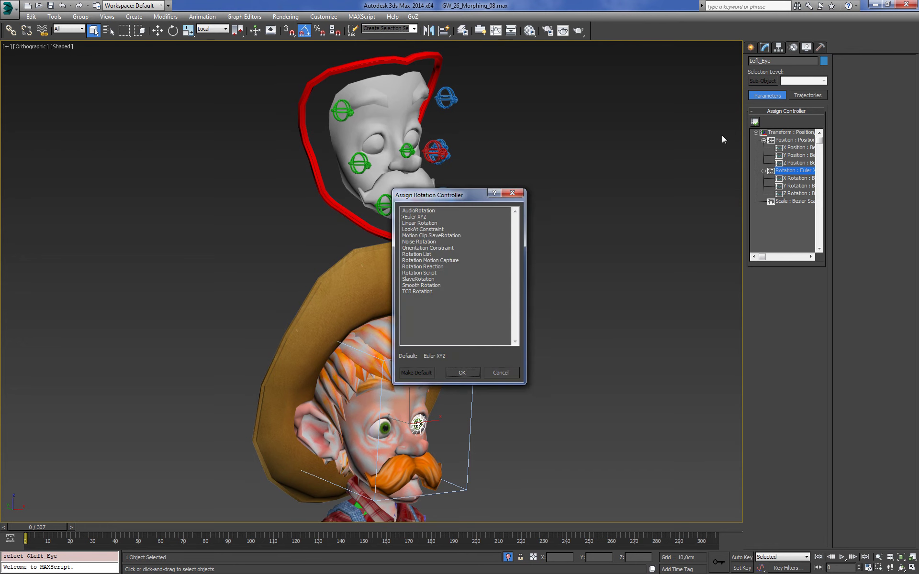
{"action": "double_click", "coordinate": [427, 248]}
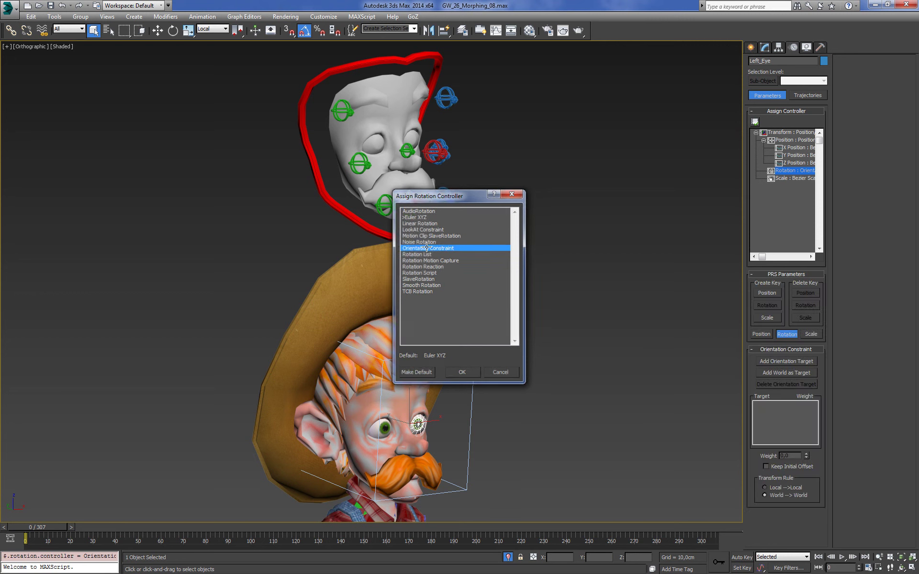
{"action": "left_click", "coordinate": [776, 361]}
{"action": "mouse_move", "coordinate": [543, 167]}
{"action": "middle_mouse_down", "text": "alt"}
{"action": "mouse_move", "coordinate": [553, 168]}
{"action": "mouse_move", "coordinate": [533, 167]}
{"action": "middle_mouse_up", "text": "alt"}
{"action": "left_click", "coordinate": [477, 151]}
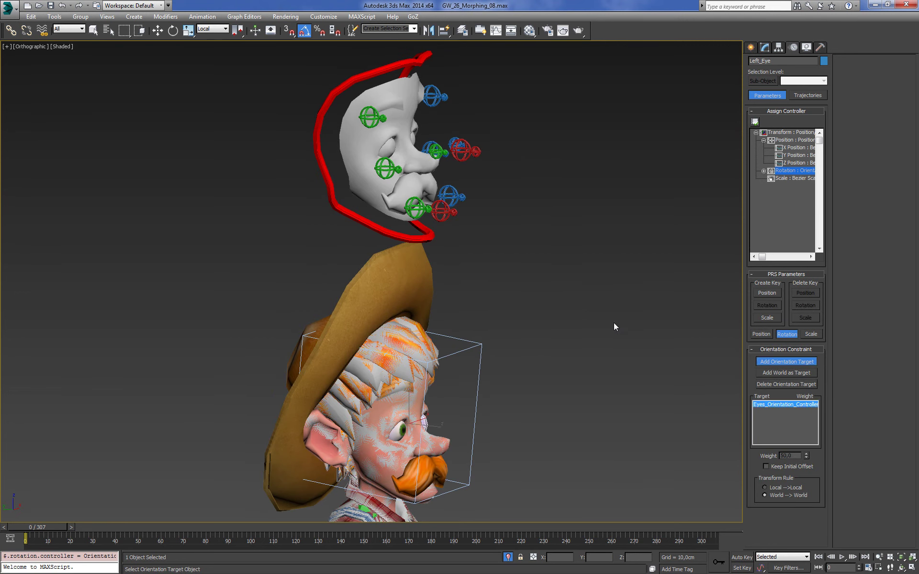
{"action": "middle_click_drag", "start_coordinate": [614, 323], "coordinate": [568, 323], "text": "alt"}
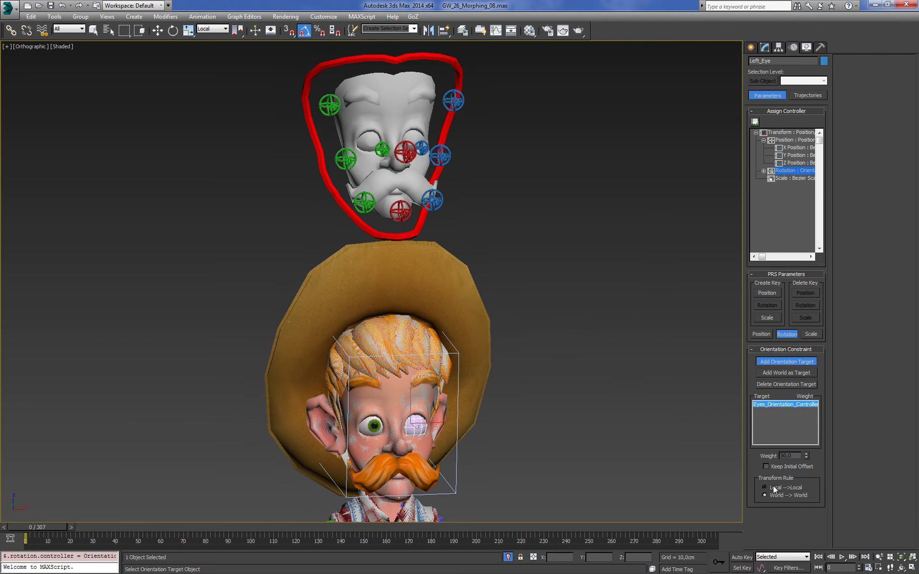
{"action": "middle_click_drag", "start_coordinate": [611, 323], "coordinate": [605, 289], "text": "alt"}
- Give Left_Eye001 an Orientation Constraint and begin adding its orientation target
{"action": "key", "text": "w"}
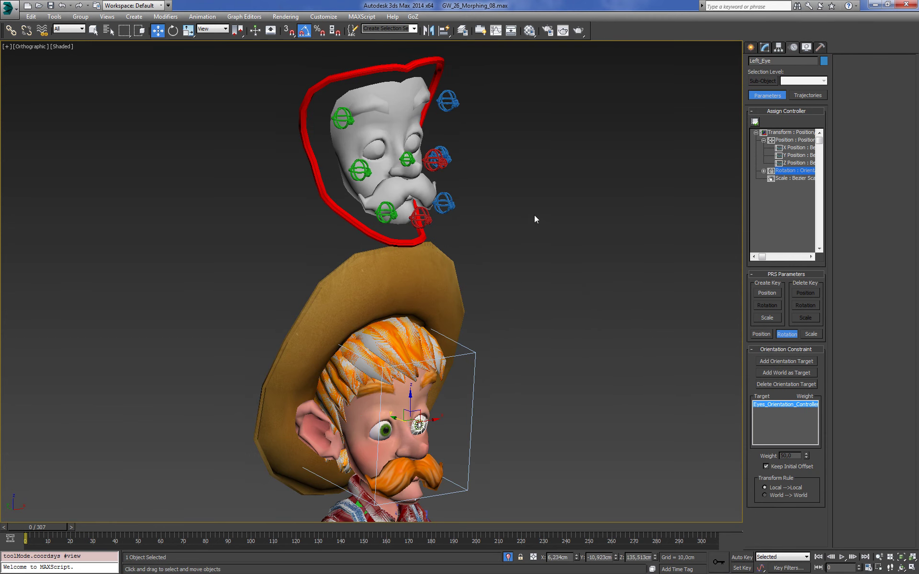
{"action": "left_click", "coordinate": [534, 215]}
{"action": "left_click", "coordinate": [386, 435]}
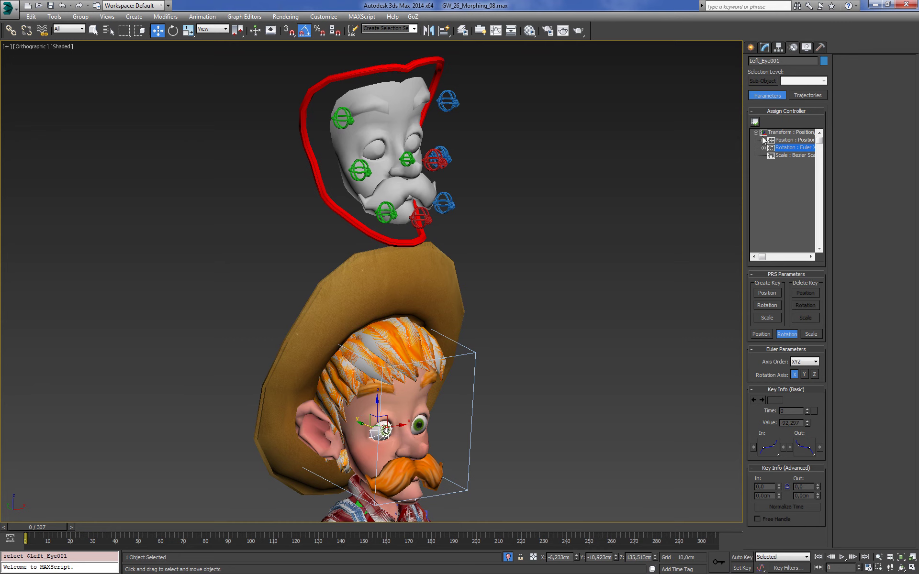
{"action": "left_click", "coordinate": [754, 122]}
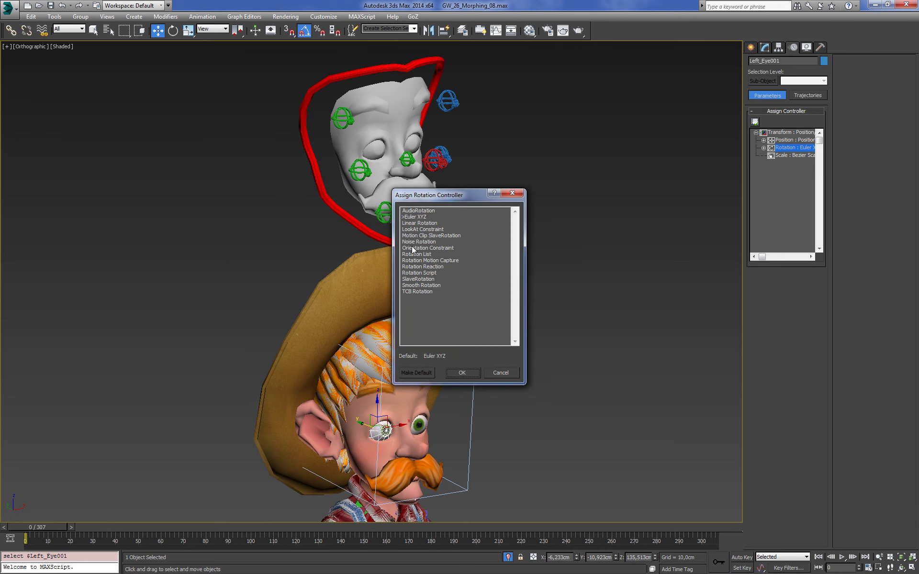
{"action": "double_click", "coordinate": [413, 250]}
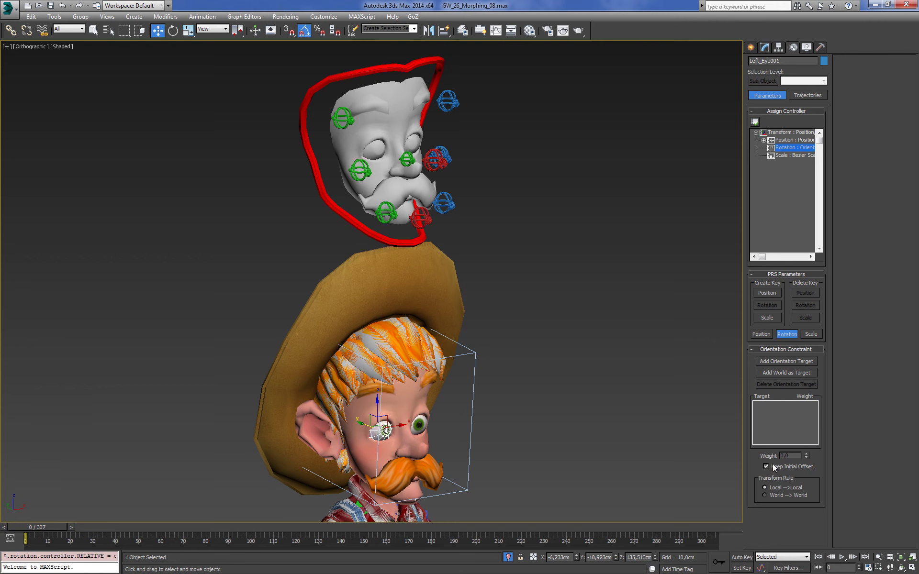
{"action": "left_click", "coordinate": [782, 363]}
{"action": "mouse_move", "coordinate": [527, 206]}
{"action": "middle_mouse_down", "text": "alt"}
{"action": "mouse_move", "coordinate": [558, 197]}
{"action": "mouse_move", "coordinate": [557, 269]}
{"action": "middle_mouse_up", "text": "alt"}
{"action": "right_click", "coordinate": [557, 268]}
- Test-rotate Eyes_Orientation_Controller, including -30° on X, undoing each rotation
{"action": "key", "text": "w"}
{"action": "left_click", "coordinate": [438, 160]}
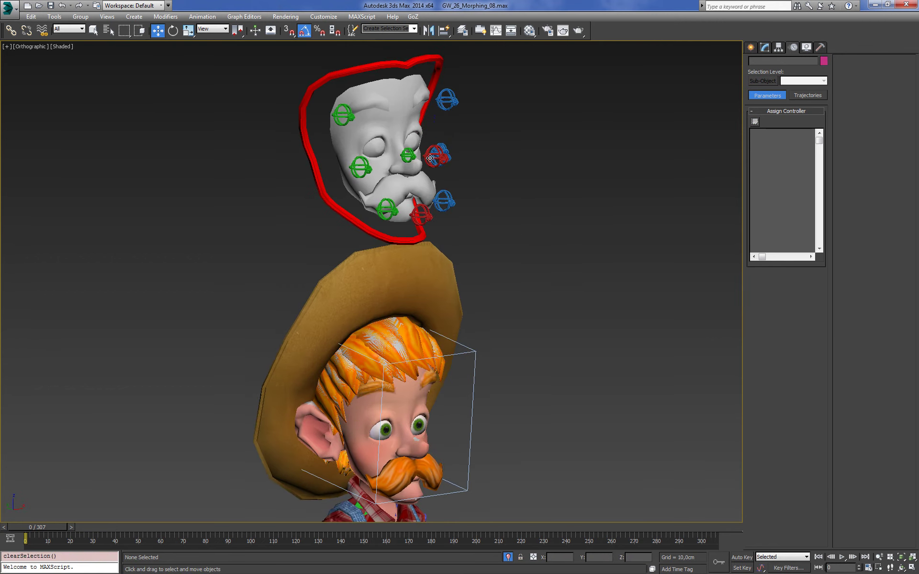
{"action": "left_click_drag", "start_coordinate": [440, 159], "coordinate": [442, 162]}
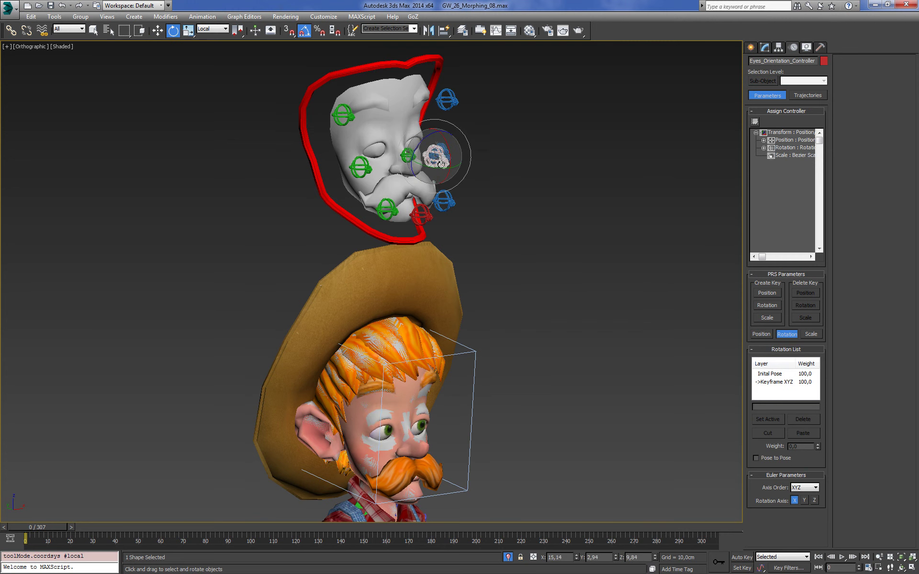
{"action": "key", "text": "ctrl+z"}
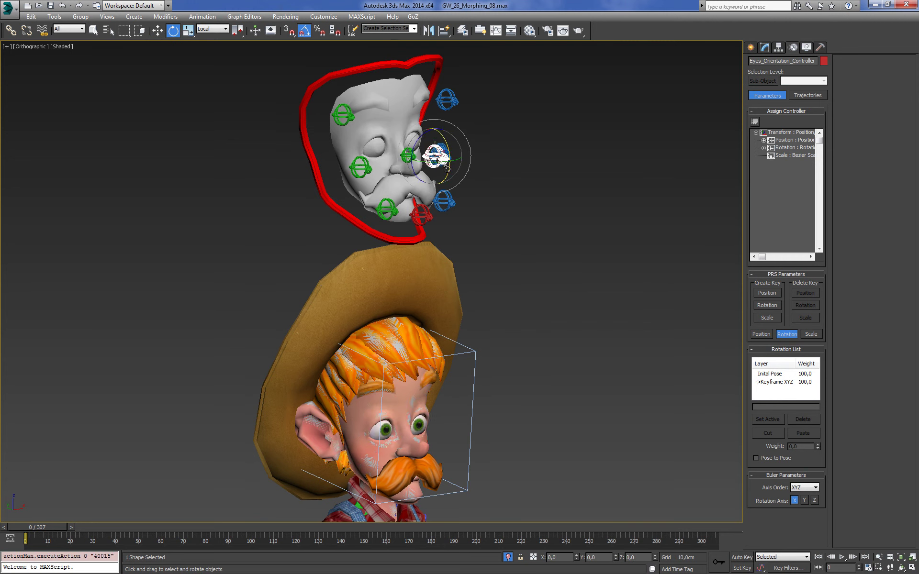
{"action": "left_click_drag", "start_coordinate": [445, 150], "coordinate": [446, 136]}
{"action": "key", "text": "ctrl+z"}
{"action": "key", "text": "ctrl+z"}
{"action": "left_click_drag", "start_coordinate": [446, 146], "coordinate": [448, 137]}
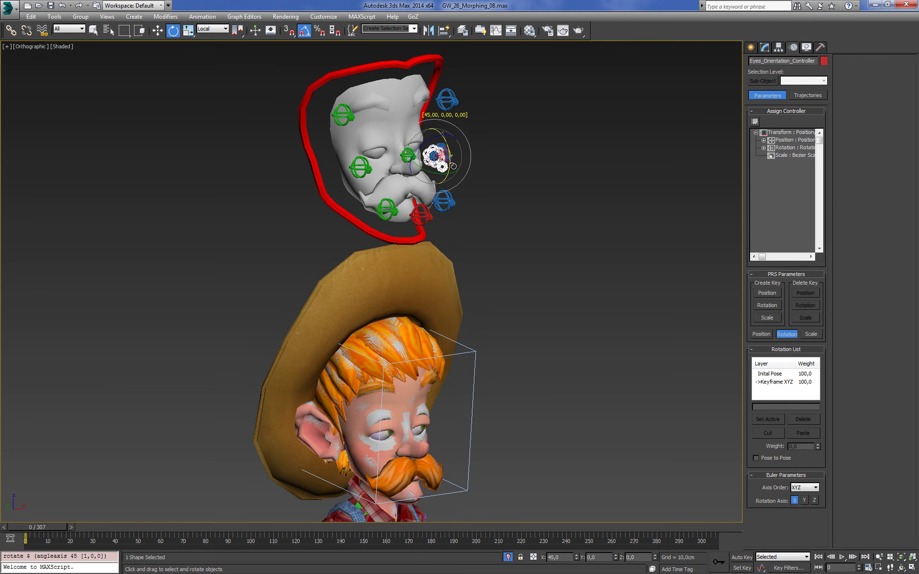
{"action": "left_click_drag", "start_coordinate": [448, 138], "coordinate": [449, 143]}
- Check both eyes' constraints, turn the controller 10° on X, then select Bip001 Head
{"action": "left_click", "coordinate": [417, 425]}
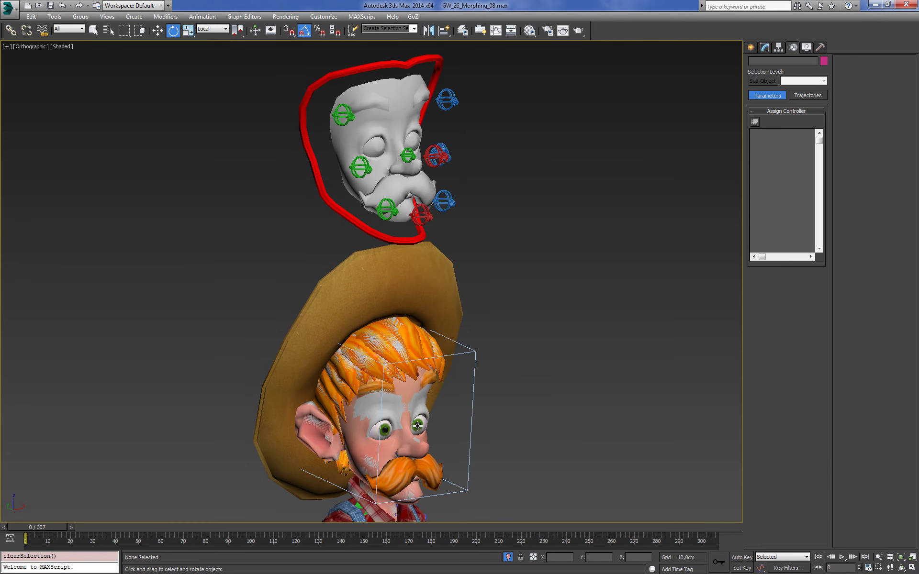
{"action": "left_click", "coordinate": [386, 428]}
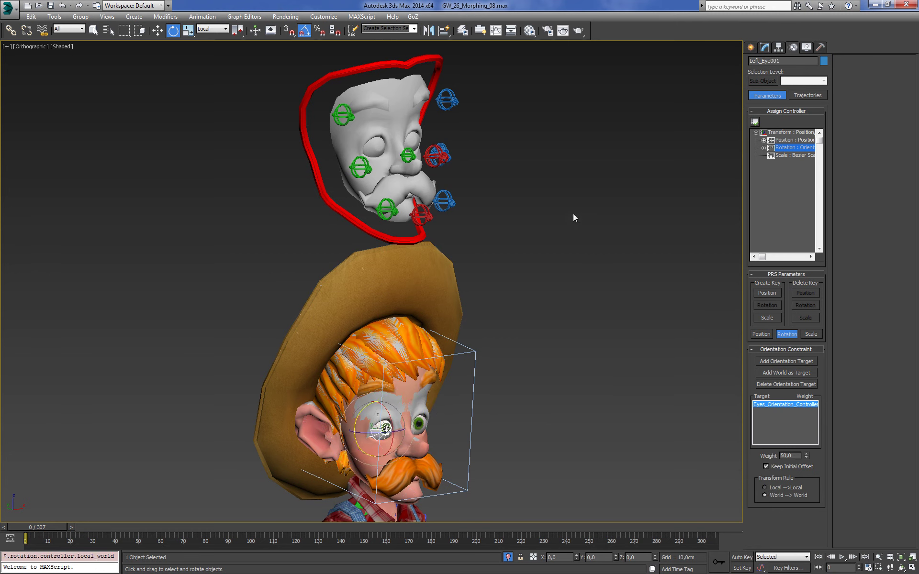
{"action": "left_click", "coordinate": [436, 155]}
{"action": "left_click_drag", "start_coordinate": [437, 156], "coordinate": [450, 165]}
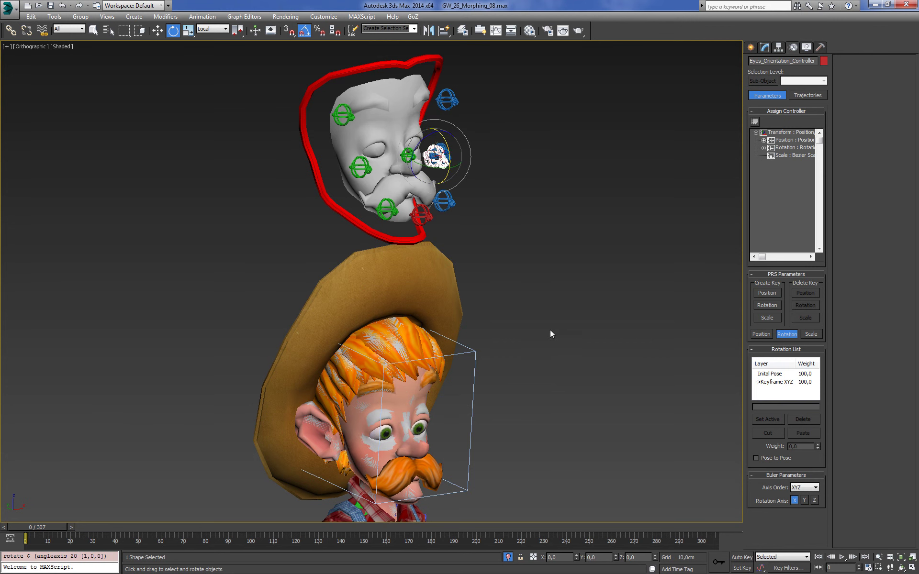
{"action": "left_click", "coordinate": [473, 372]}
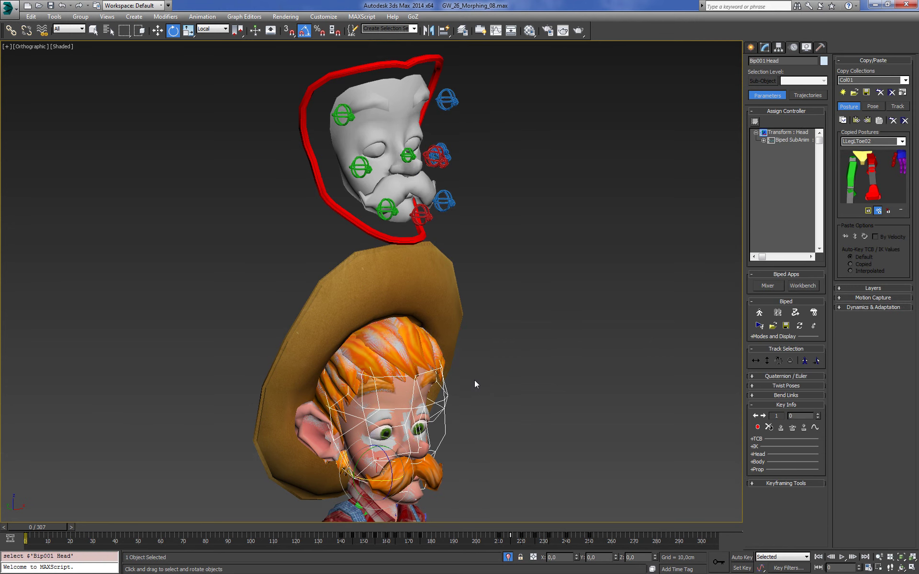
- Advance to frame 67 and hide the Character_Mesh layer in the Layer Manager
{"action": "key", "text": "e"}
{"action": "mouse_move", "coordinate": [44, 526]}
{"action": "left_mouse_down"}
{"action": "mouse_move", "coordinate": [197, 526]}
{"action": "mouse_move", "coordinate": [390, 502]}
{"action": "mouse_move", "coordinate": [248, 514]}
{"action": "mouse_move", "coordinate": [95, 509]}
{"action": "mouse_move", "coordinate": [315, 484]}
{"action": "mouse_move", "coordinate": [237, 469]}
{"action": "mouse_move", "coordinate": [0, 474]}
{"action": "left_mouse_up"}
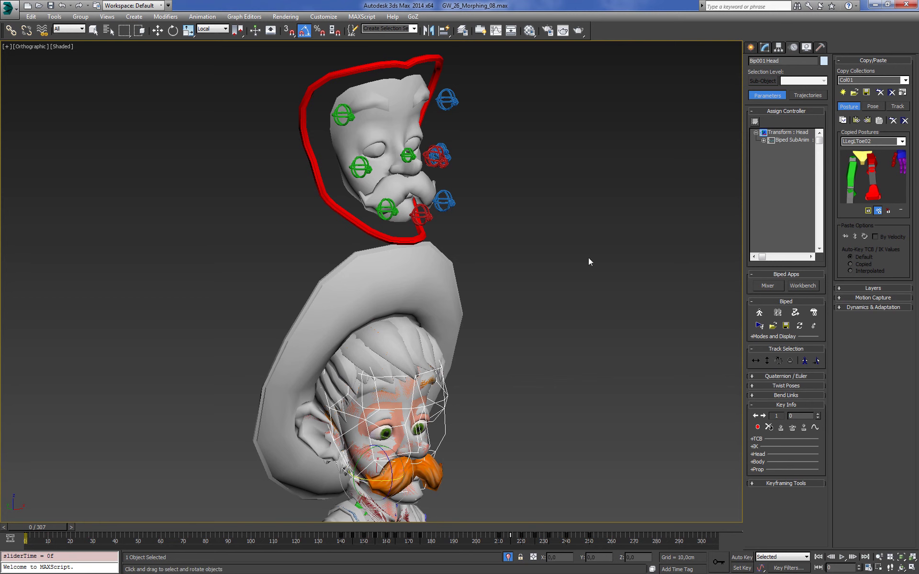
{"action": "left_click", "coordinate": [462, 30]}
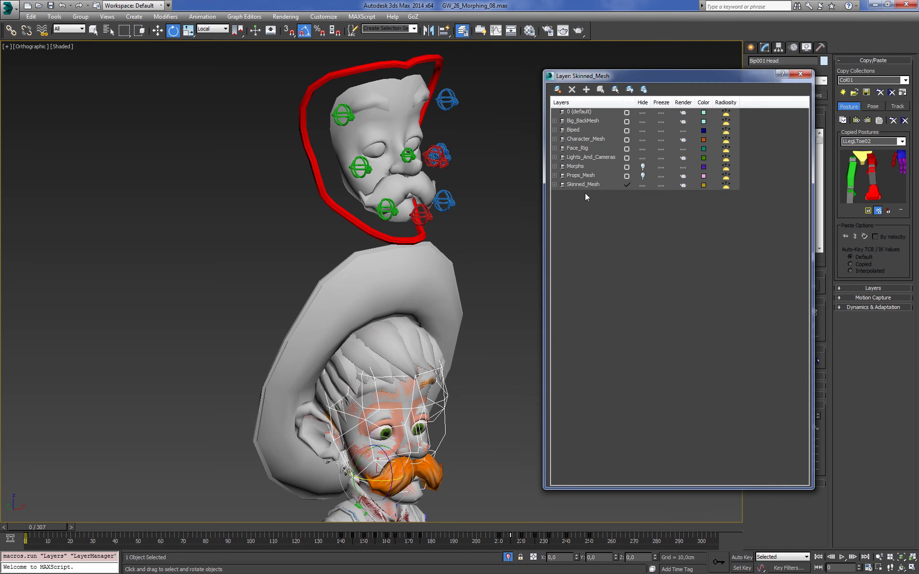
{"action": "left_click", "coordinate": [643, 139]}
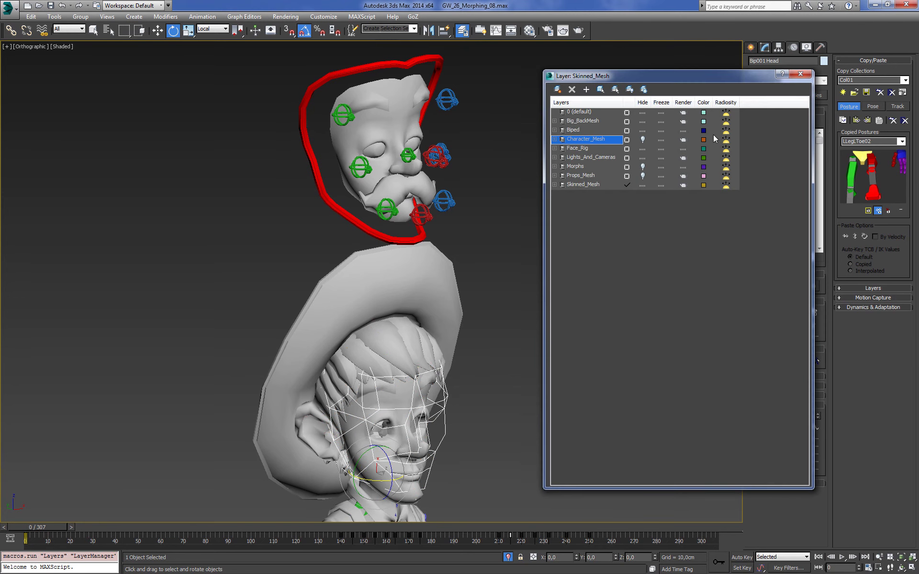
{"action": "left_click", "coordinate": [643, 139]}
{"action": "left_click", "coordinate": [385, 435]}
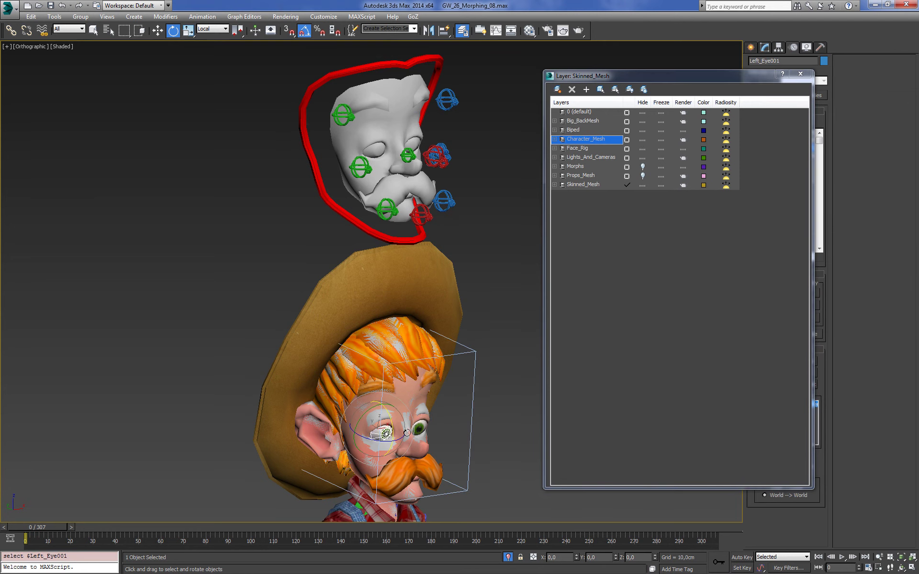
{"action": "left_click", "coordinate": [582, 113]}
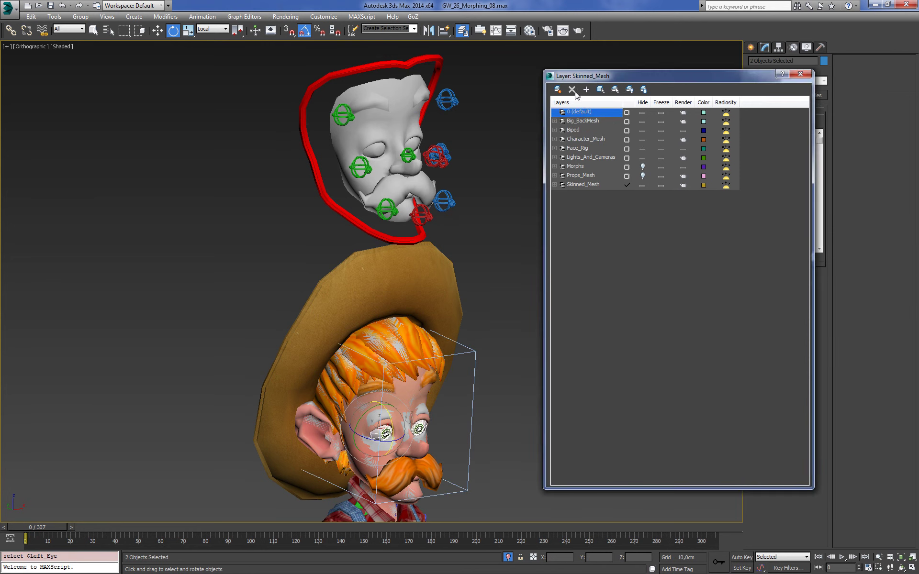
{"action": "left_click", "coordinate": [642, 139]}
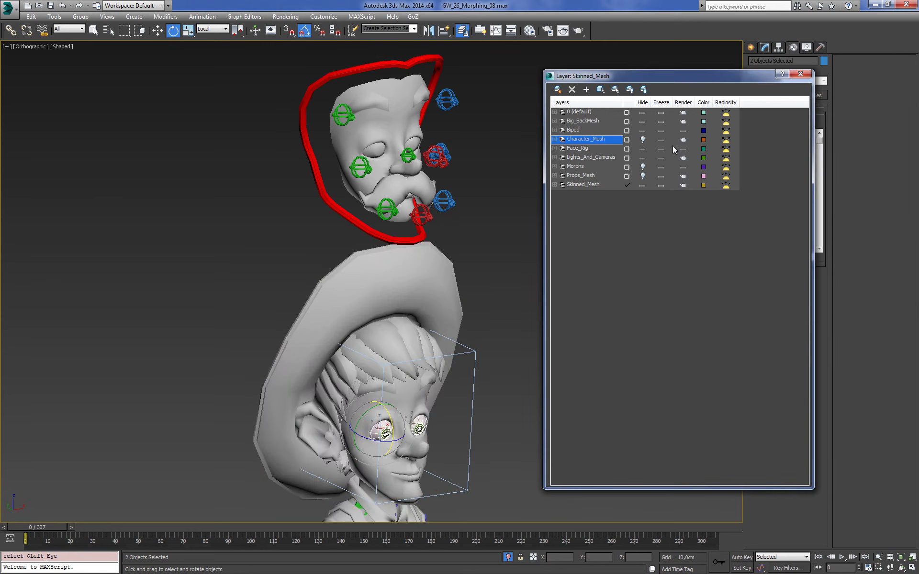
{"action": "left_click", "coordinate": [800, 74]}
{"action": "left_click", "coordinate": [574, 181]}
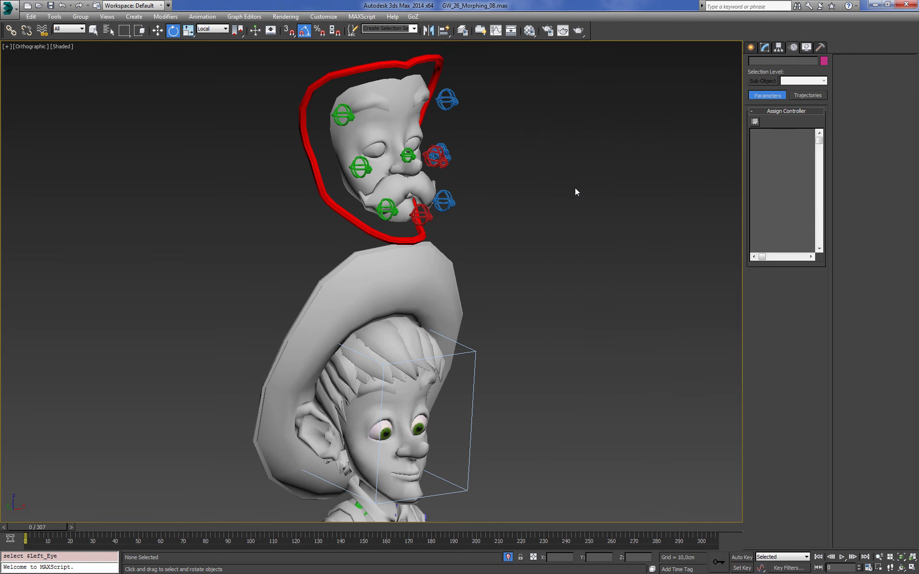
- Play the farmer's animation in Perspective view through to frame 305
{"action": "key", "text": "z"}
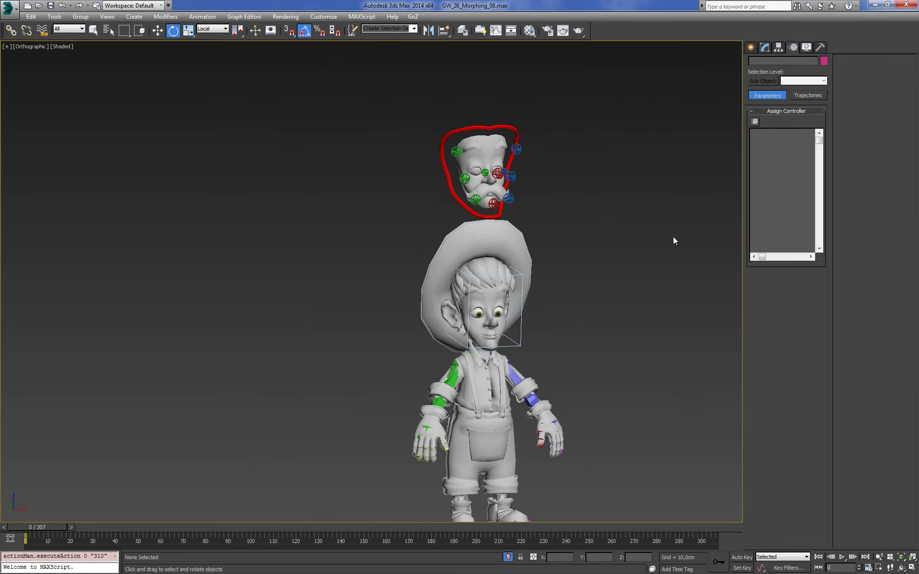
{"action": "key", "text": "p"}
{"action": "mouse_move", "coordinate": [600, 269]}
{"action": "middle_mouse_down"}
{"action": "mouse_move", "coordinate": [580, 280]}
{"action": "mouse_move", "coordinate": [574, 300]}
{"action": "middle_mouse_up"}
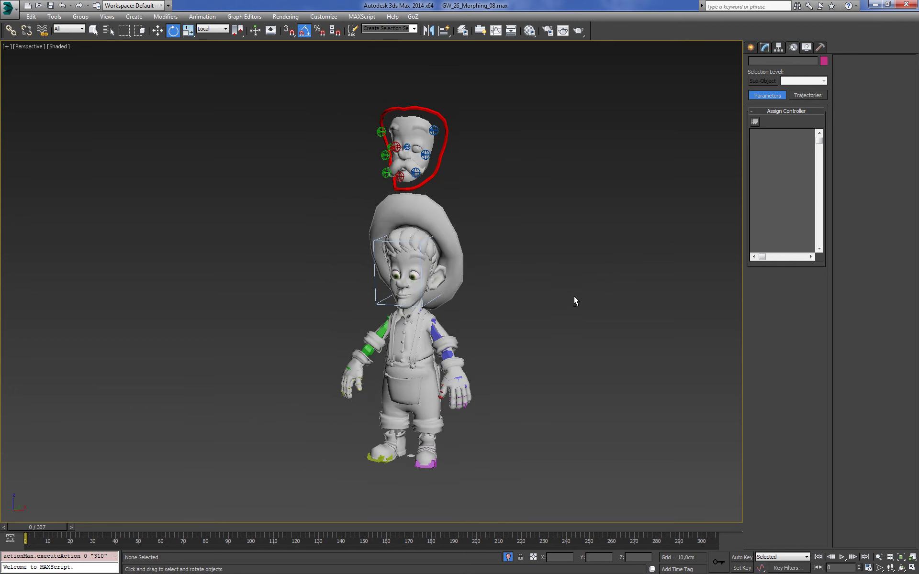
{"action": "left_click", "coordinate": [841, 557]}
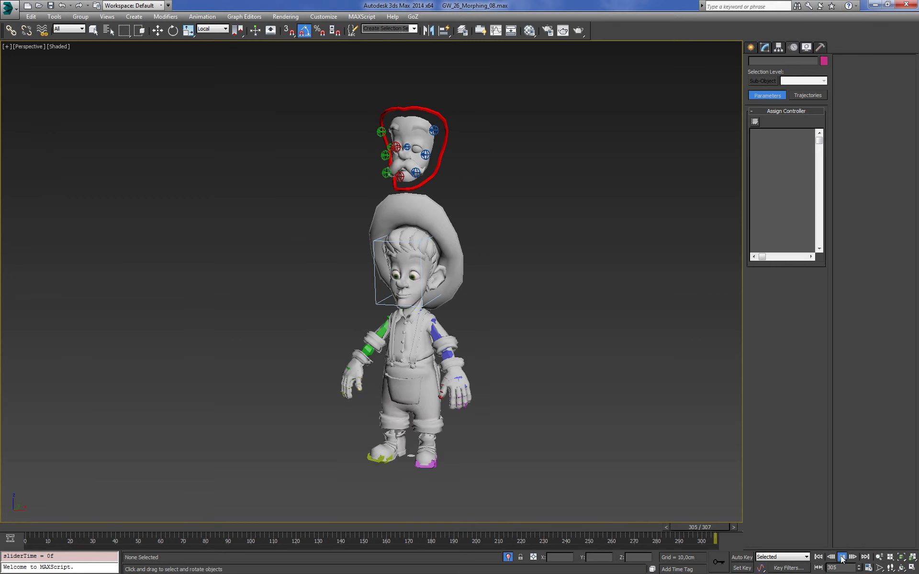
{"action": "scroll", "coordinate": [596, 361], "scroll_direction": "up", "scroll_amount": 2}
{"action": "scroll", "coordinate": [535, 349], "scroll_direction": "up", "scroll_amount": 2}
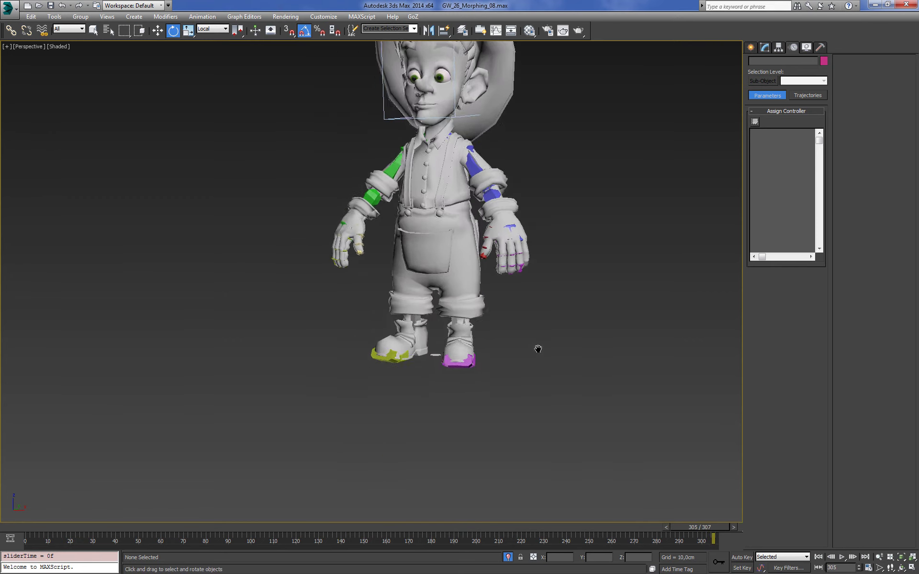
{"action": "scroll", "coordinate": [513, 344], "scroll_direction": "up", "scroll_amount": 2}
{"action": "scroll", "coordinate": [544, 332], "scroll_direction": "up", "scroll_amount": 2}
{"action": "scroll", "coordinate": [532, 333], "scroll_direction": "up", "scroll_amount": 1}
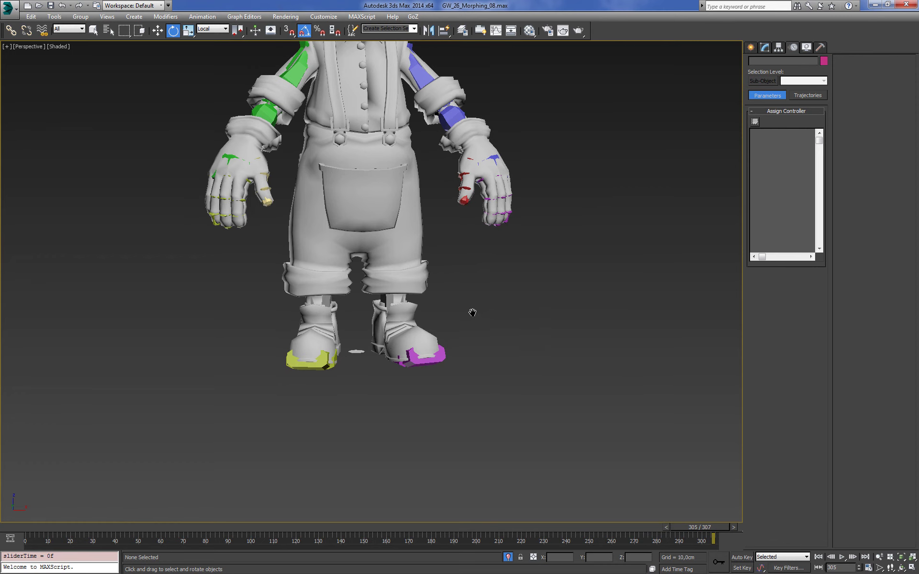
- Frame the character in Front view and select the skinned mesh Hat001
{"action": "middle_click_drag", "start_coordinate": [473, 312], "coordinate": [503, 332]}
{"action": "key", "text": "f"}
{"action": "key", "text": "z"}
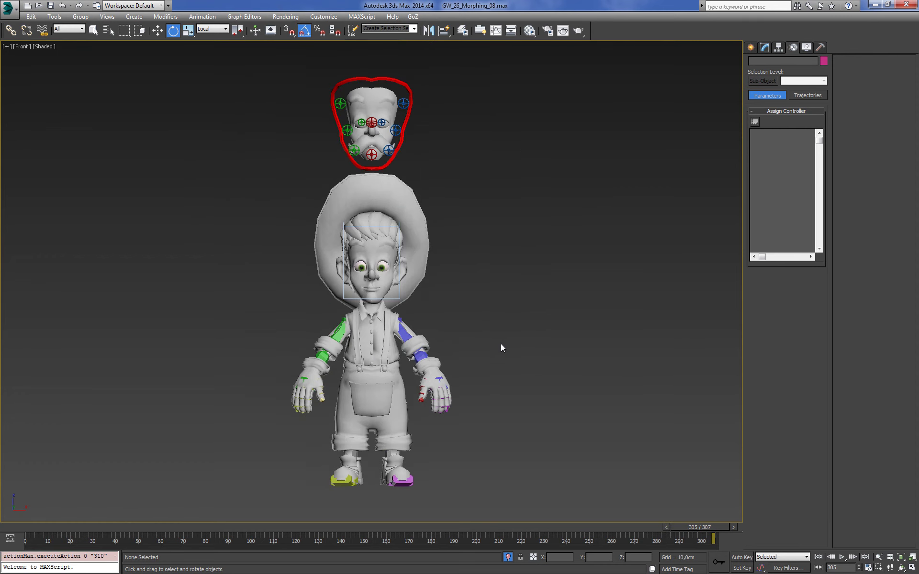
{"action": "key", "text": "F3"}
{"action": "middle_click_drag", "start_coordinate": [537, 330], "coordinate": [599, 232]}
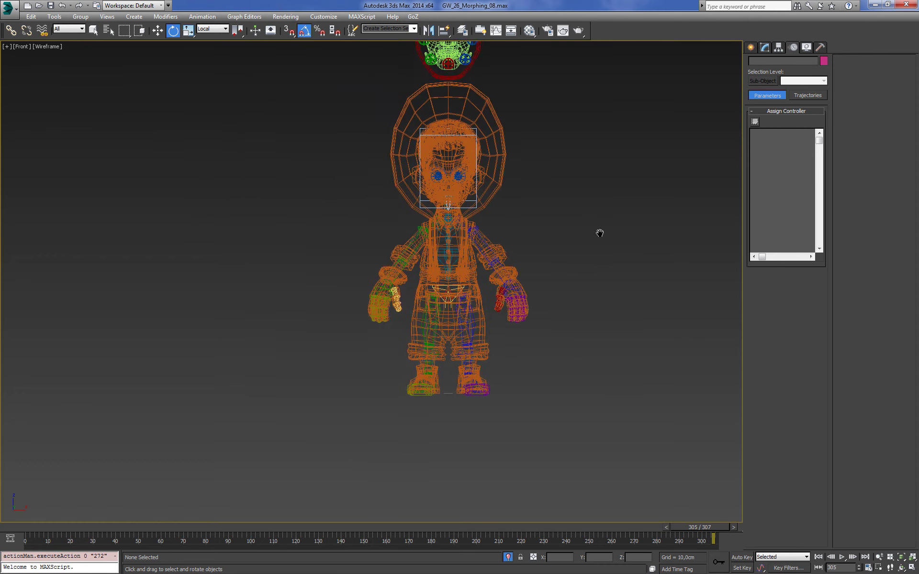
{"action": "scroll", "coordinate": [599, 231], "scroll_direction": "up", "scroll_amount": 2}
{"action": "key", "text": "F3"}
{"action": "left_click", "coordinate": [93, 30]}
{"action": "middle_click_drag", "start_coordinate": [536, 219], "coordinate": [552, 219]}
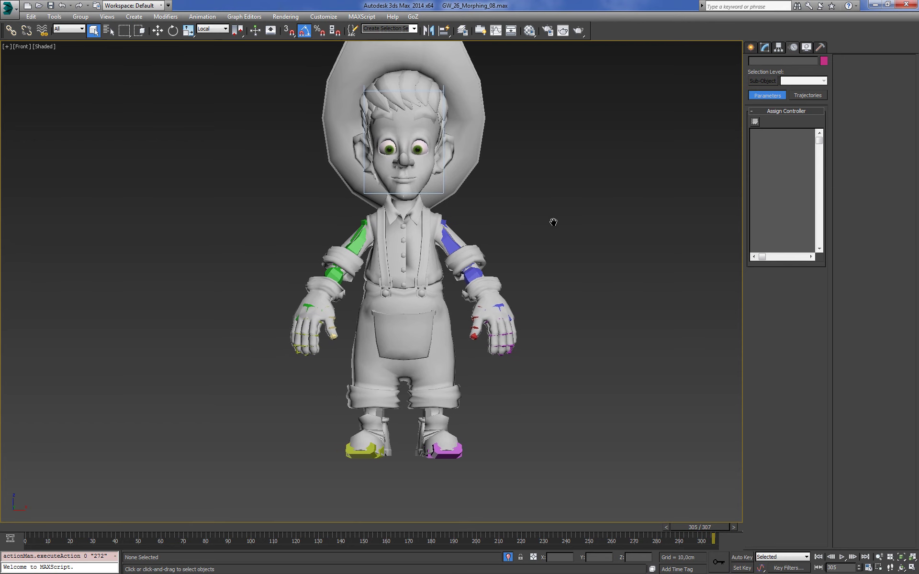
{"action": "left_click", "coordinate": [344, 110]}
{"action": "mouse_move", "coordinate": [558, 383]}
{"action": "middle_mouse_down"}
{"action": "mouse_move", "coordinate": [585, 385]}
{"action": "mouse_move", "coordinate": [558, 347]}
{"action": "mouse_move", "coordinate": [592, 353]}
{"action": "middle_mouse_up"}
{"action": "scroll", "coordinate": [563, 363], "scroll_direction": "up", "scroll_amount": 3}
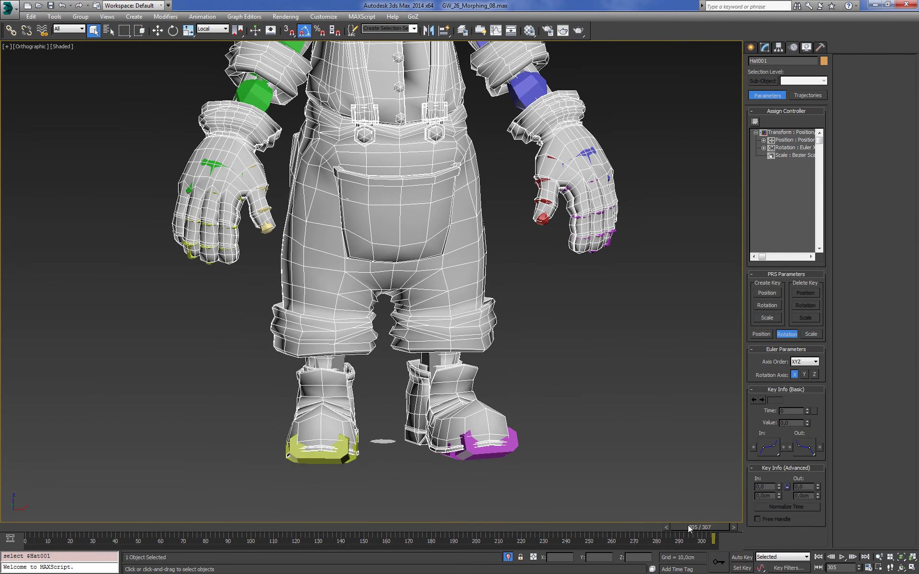
- Scrub the timeline back to frame 252 and show Hat001's Skin modifier in the Modify panel
{"action": "left_click_drag", "start_coordinate": [689, 527], "coordinate": [591, 538]}
{"action": "key", "text": "q"}
{"action": "mouse_move", "coordinate": [591, 479]}
{"action": "middle_mouse_down", "text": "alt"}
{"action": "mouse_move", "coordinate": [590, 450]}
{"action": "mouse_move", "coordinate": [713, 447]}
{"action": "mouse_move", "coordinate": [554, 441]}
{"action": "mouse_move", "coordinate": [570, 389]}
{"action": "mouse_move", "coordinate": [613, 402]}
{"action": "mouse_move", "coordinate": [571, 438]}
{"action": "mouse_move", "coordinate": [523, 426]}
{"action": "mouse_move", "coordinate": [540, 429]}
{"action": "middle_mouse_up", "text": "alt"}
{"action": "scroll", "coordinate": [523, 427], "scroll_direction": "down", "scroll_amount": 5}
{"action": "mouse_move", "coordinate": [600, 525]}
{"action": "left_mouse_down"}
{"action": "mouse_move", "coordinate": [539, 527]}
{"action": "mouse_move", "coordinate": [593, 522]}
{"action": "left_mouse_up"}
{"action": "middle_click_drag", "start_coordinate": [545, 421], "coordinate": [572, 409], "text": "alt"}
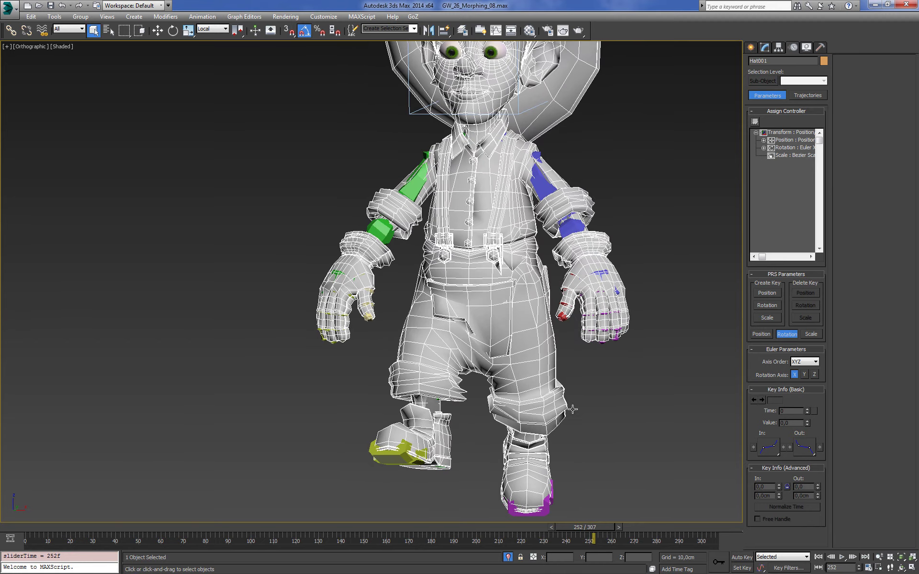
{"action": "left_click", "coordinate": [766, 48]}
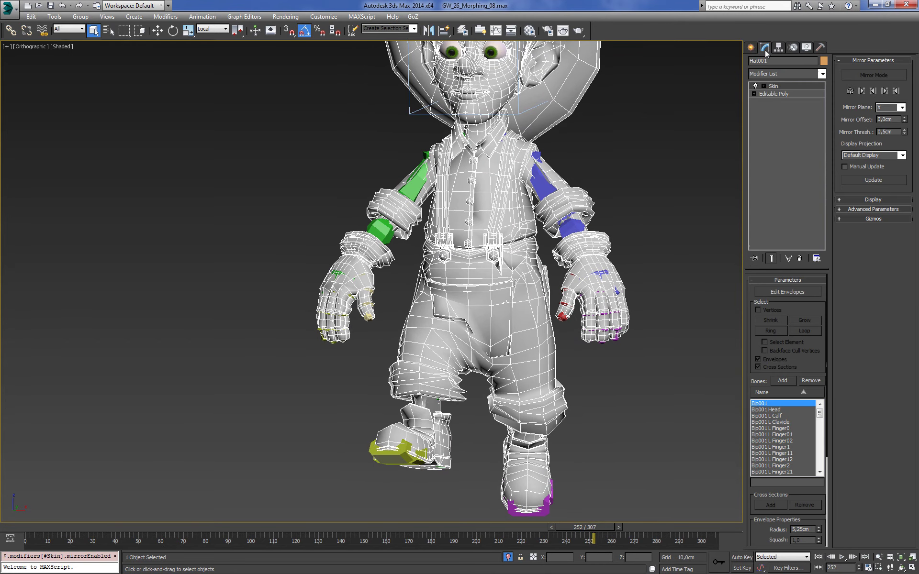
- Enter envelope editing, pick the Bip001 R Thigh envelope and select its cross-sections
{"action": "left_click", "coordinate": [787, 293]}
{"action": "mouse_move", "coordinate": [594, 302]}
{"action": "middle_mouse_down", "text": "alt"}
{"action": "mouse_move", "coordinate": [570, 235]}
{"action": "mouse_move", "coordinate": [596, 268]}
{"action": "middle_mouse_up", "text": "alt"}
{"action": "scroll", "coordinate": [569, 235], "scroll_direction": "up", "scroll_amount": 3}
{"action": "left_click", "coordinate": [502, 273]}
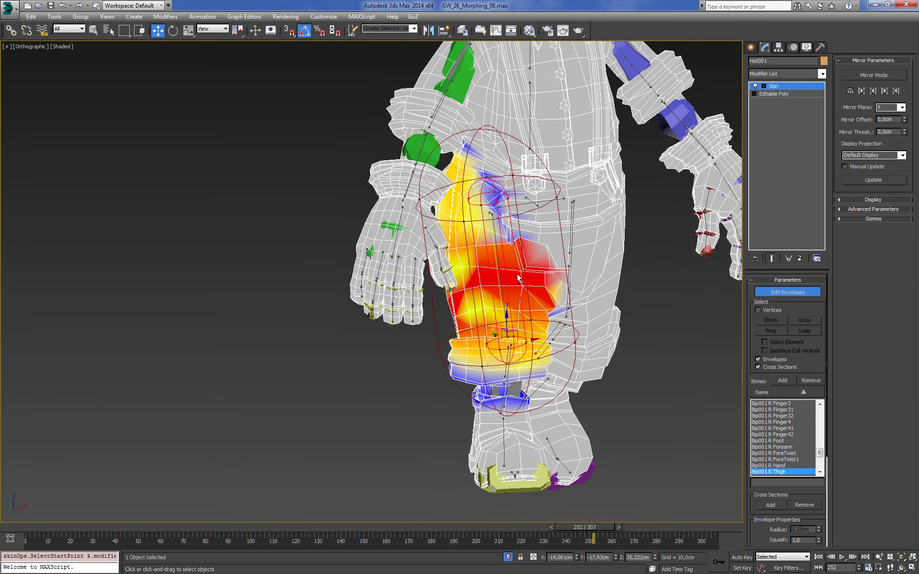
{"action": "mouse_move", "coordinate": [502, 272]}
{"action": "middle_mouse_down", "text": "alt"}
{"action": "mouse_move", "coordinate": [494, 271]}
{"action": "mouse_move", "coordinate": [510, 298]}
{"action": "mouse_move", "coordinate": [530, 240]}
{"action": "middle_mouse_up", "text": "alt"}
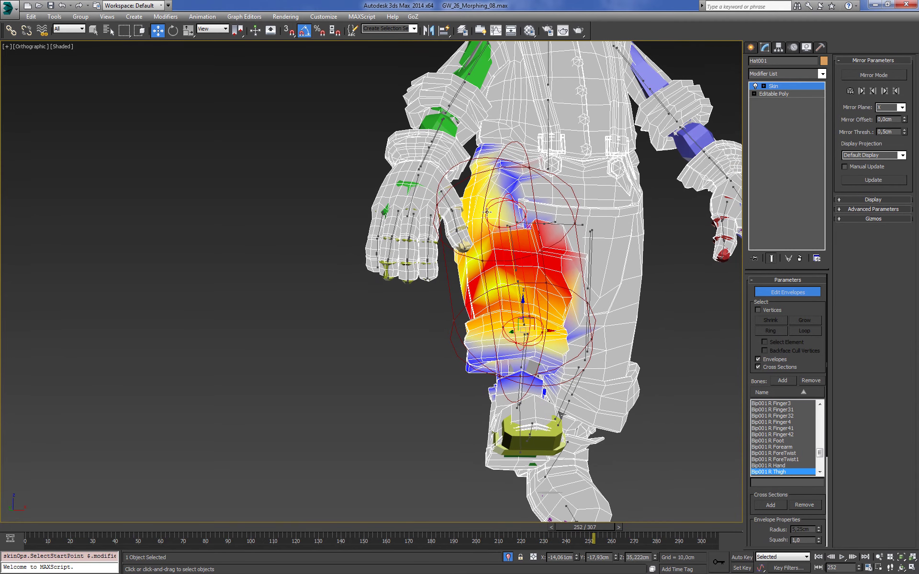
{"action": "mouse_move", "coordinate": [487, 211]}
{"action": "left_mouse_down"}
{"action": "mouse_move", "coordinate": [495, 230]}
{"action": "mouse_move", "coordinate": [487, 212]}
{"action": "left_mouse_up"}
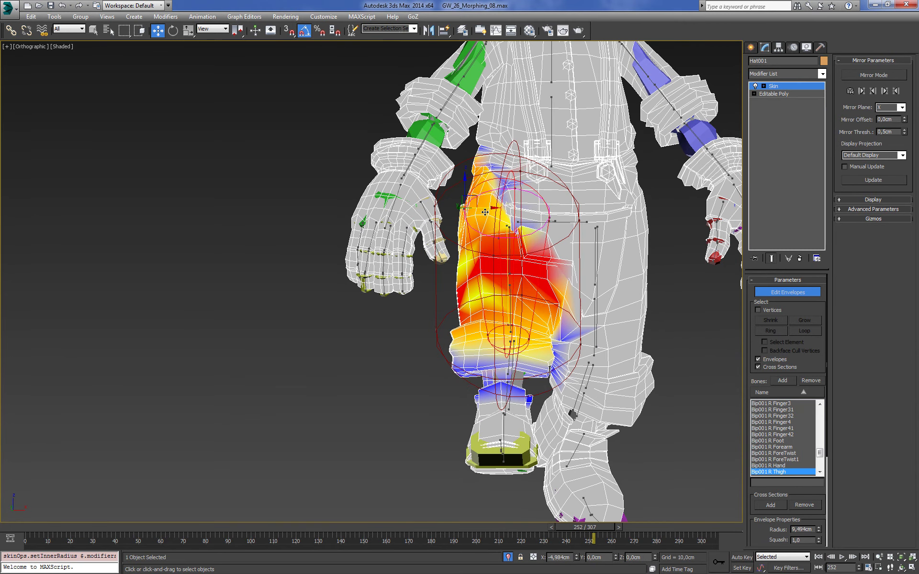
{"action": "mouse_move", "coordinate": [525, 248]}
{"action": "middle_mouse_down", "text": "alt"}
{"action": "mouse_move", "coordinate": [482, 380]}
{"action": "mouse_move", "coordinate": [459, 356]}
{"action": "middle_mouse_up", "text": "alt"}
{"action": "left_click", "coordinate": [460, 353]}
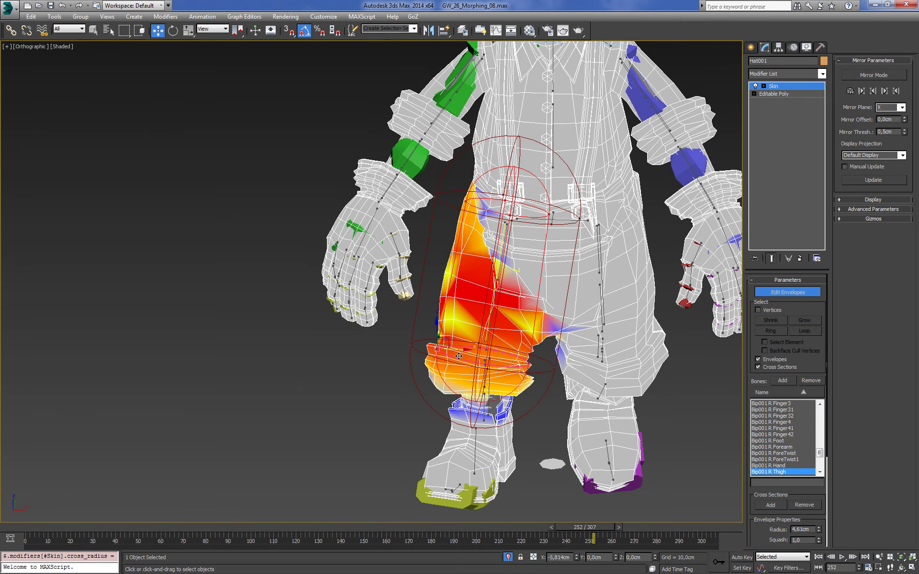
- Enlarge the thigh cross-sections to about 11.33, 14.7 and 16.2 cm radius
{"action": "left_click_drag", "start_coordinate": [458, 356], "coordinate": [428, 359]}
{"action": "middle_click_drag", "start_coordinate": [429, 359], "coordinate": [538, 279], "text": "alt"}
{"action": "left_click", "coordinate": [538, 275]}
{"action": "left_click_drag", "start_coordinate": [558, 278], "coordinate": [577, 278]}
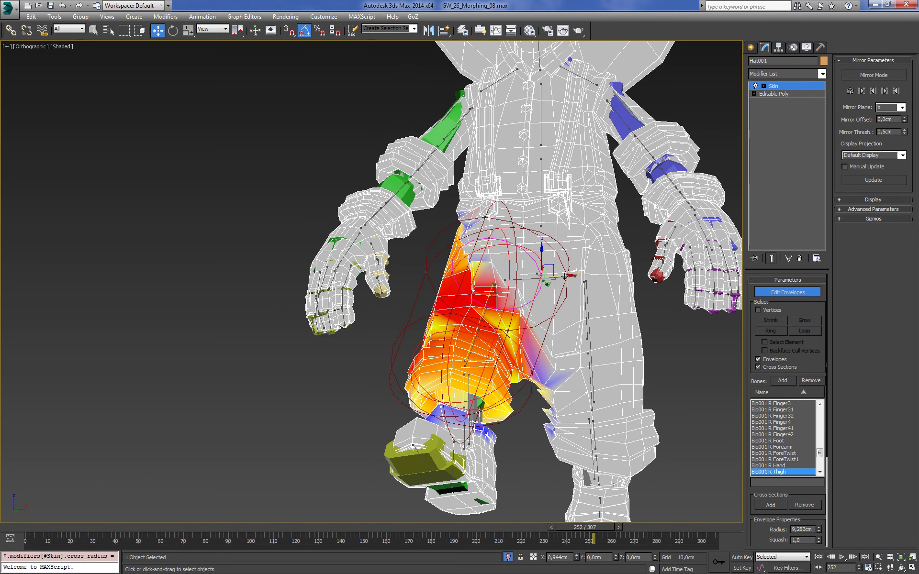
{"action": "left_click", "coordinate": [483, 217]}
{"action": "middle_click_drag", "start_coordinate": [484, 218], "coordinate": [477, 206], "text": "alt"}
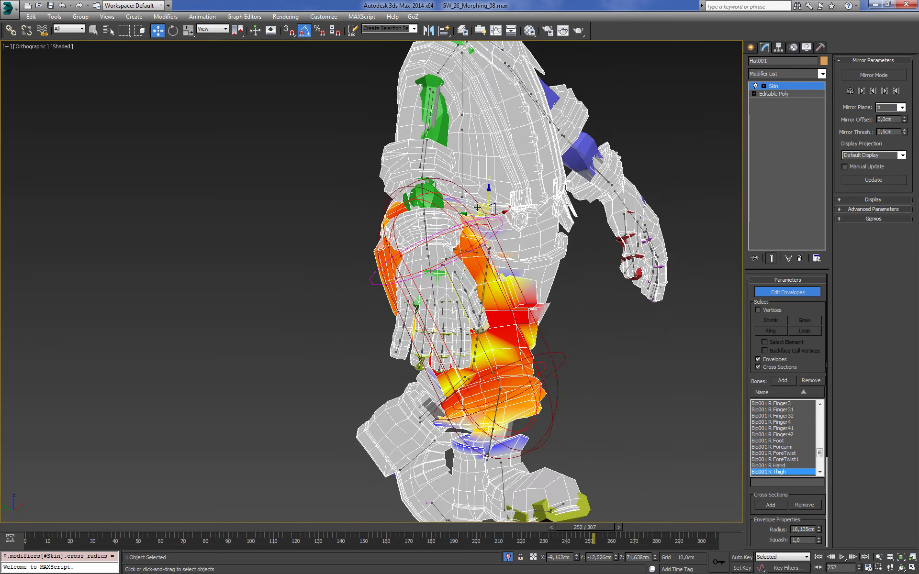
{"action": "left_click_drag", "start_coordinate": [481, 205], "coordinate": [485, 215]}
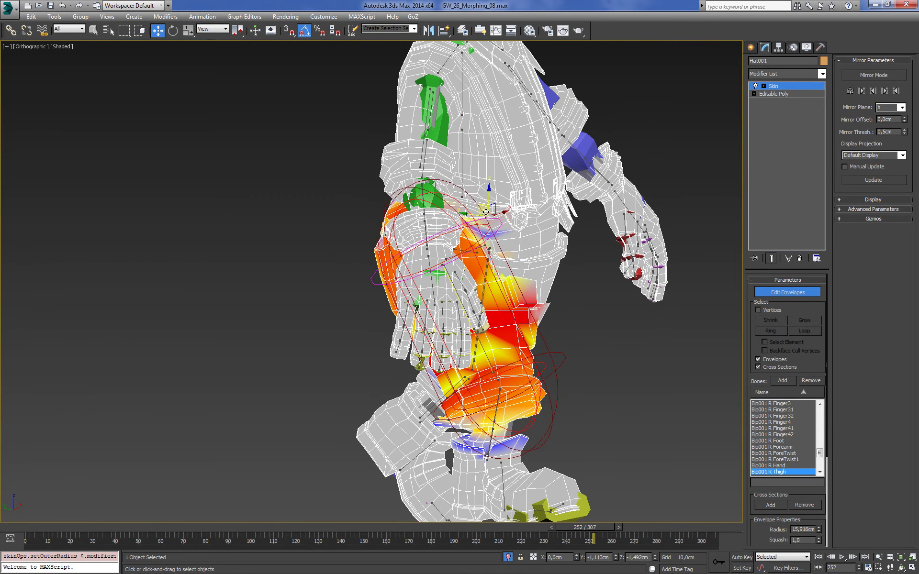
{"action": "middle_click_drag", "start_coordinate": [484, 214], "coordinate": [526, 238], "text": "alt"}
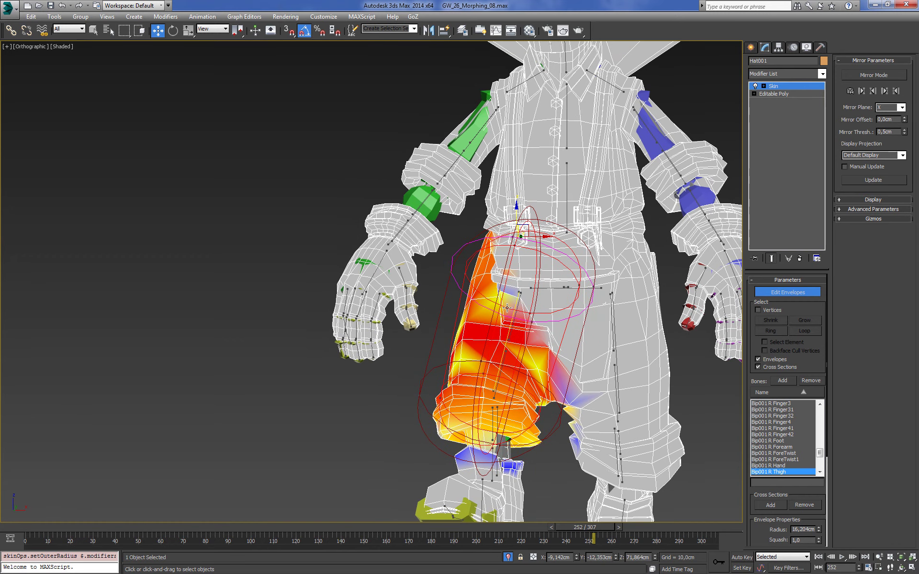
- Pan and orbit around the hip to inspect the enlarged thigh envelope
{"action": "middle_click_drag", "start_coordinate": [507, 308], "coordinate": [505, 237]}
{"action": "mouse_move", "coordinate": [515, 340]}
{"action": "middle_mouse_down"}
{"action": "mouse_move", "coordinate": [513, 301]}
{"action": "mouse_move", "coordinate": [598, 287]}
{"action": "mouse_move", "coordinate": [568, 287]}
{"action": "mouse_move", "coordinate": [569, 314]}
{"action": "mouse_move", "coordinate": [591, 321]}
{"action": "mouse_move", "coordinate": [589, 313]}
{"action": "middle_mouse_up"}
{"action": "scroll", "coordinate": [590, 318], "scroll_direction": "up", "scroll_amount": 1}
{"action": "scroll", "coordinate": [594, 328], "scroll_direction": "up", "scroll_amount": 3}
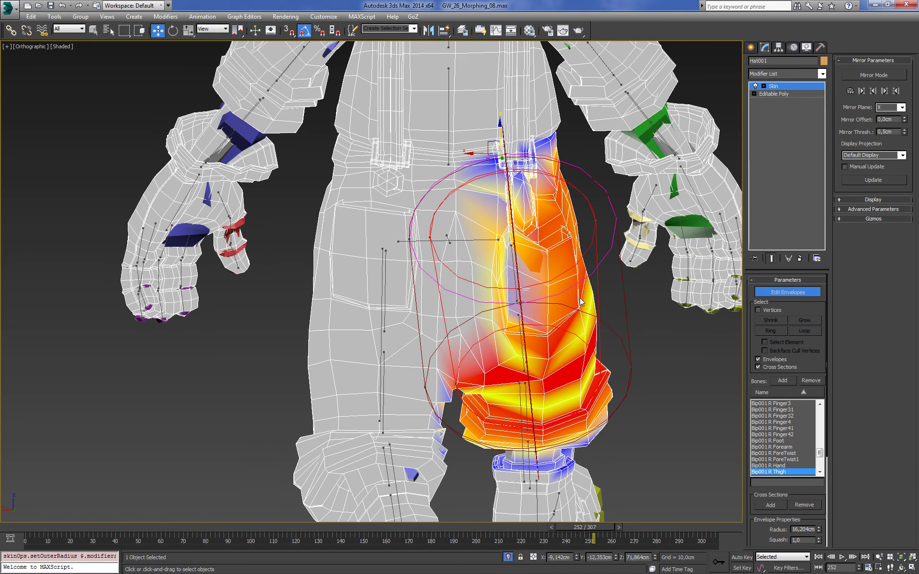
{"action": "mouse_move", "coordinate": [557, 291]}
{"action": "middle_mouse_down"}
{"action": "mouse_move", "coordinate": [562, 308]}
{"action": "mouse_move", "coordinate": [558, 286]}
{"action": "mouse_move", "coordinate": [528, 279]}
{"action": "middle_mouse_up"}
{"action": "mouse_move", "coordinate": [445, 259]}
{"action": "middle_mouse_down", "text": "alt"}
{"action": "mouse_move", "coordinate": [572, 287]}
{"action": "mouse_move", "coordinate": [547, 289]}
{"action": "mouse_move", "coordinate": [557, 297]}
{"action": "mouse_move", "coordinate": [553, 312]}
{"action": "mouse_move", "coordinate": [541, 312]}
{"action": "middle_mouse_up", "text": "alt"}
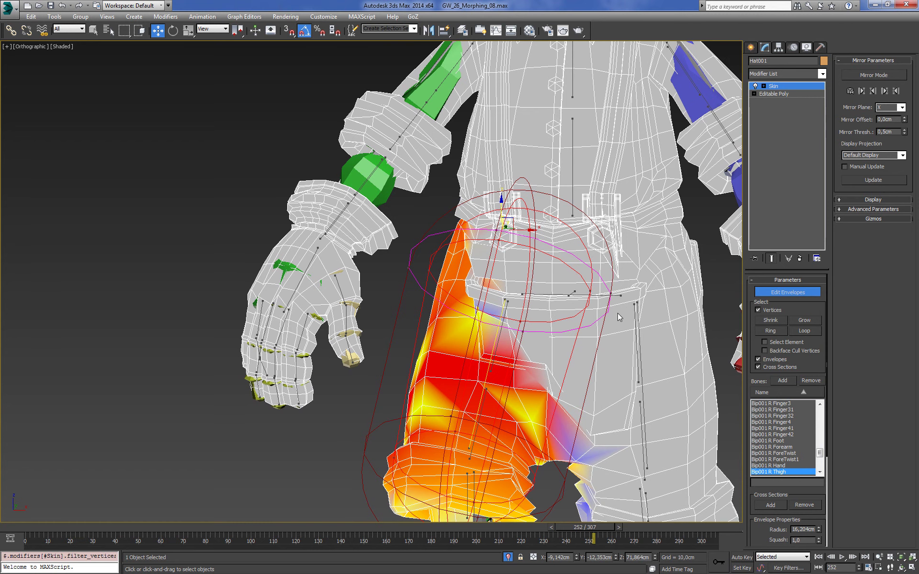
{"action": "middle_click_drag", "start_coordinate": [618, 313], "coordinate": [607, 315], "text": "alt"}
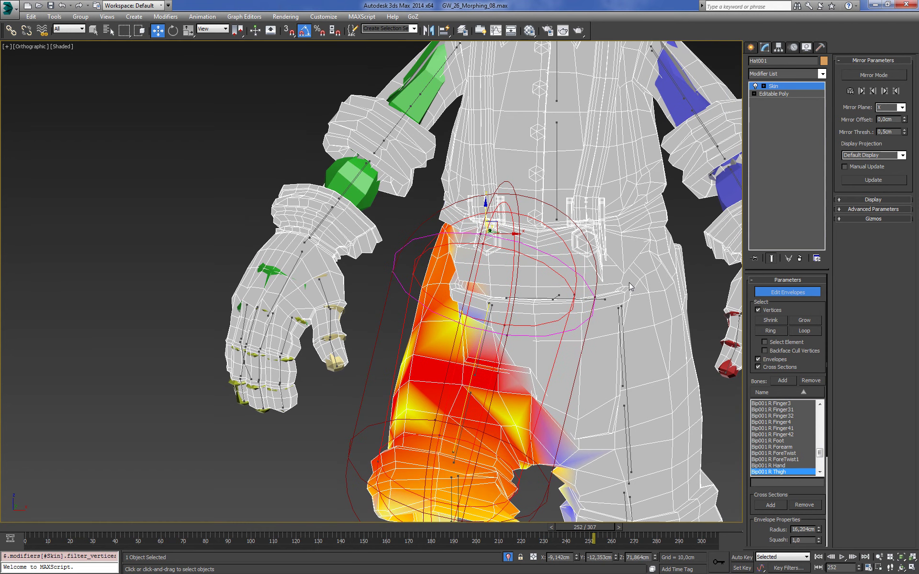
{"action": "middle_click_drag", "start_coordinate": [608, 261], "coordinate": [620, 312], "text": "alt"}
- Turn off envelope editing and inspect the right boot in wireframe and shaded views
{"action": "left_click", "coordinate": [783, 295]}
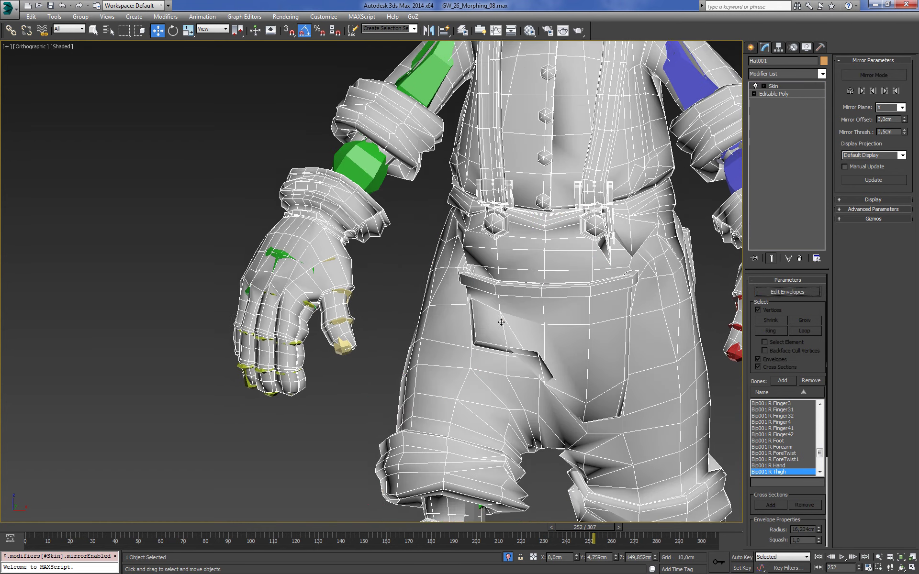
{"action": "middle_click_drag", "start_coordinate": [551, 268], "coordinate": [573, 252], "text": "alt"}
{"action": "scroll", "coordinate": [567, 278], "scroll_direction": "up", "scroll_amount": 3}
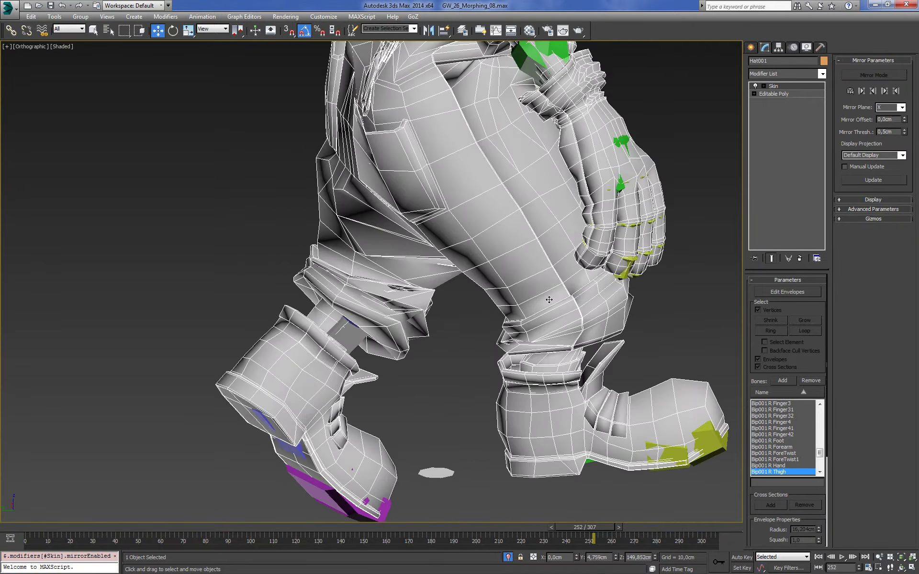
{"action": "scroll", "coordinate": [558, 320], "scroll_direction": "up", "scroll_amount": 2}
{"action": "key", "text": "F3"}
{"action": "scroll", "coordinate": [554, 336], "scroll_direction": "up", "scroll_amount": 3}
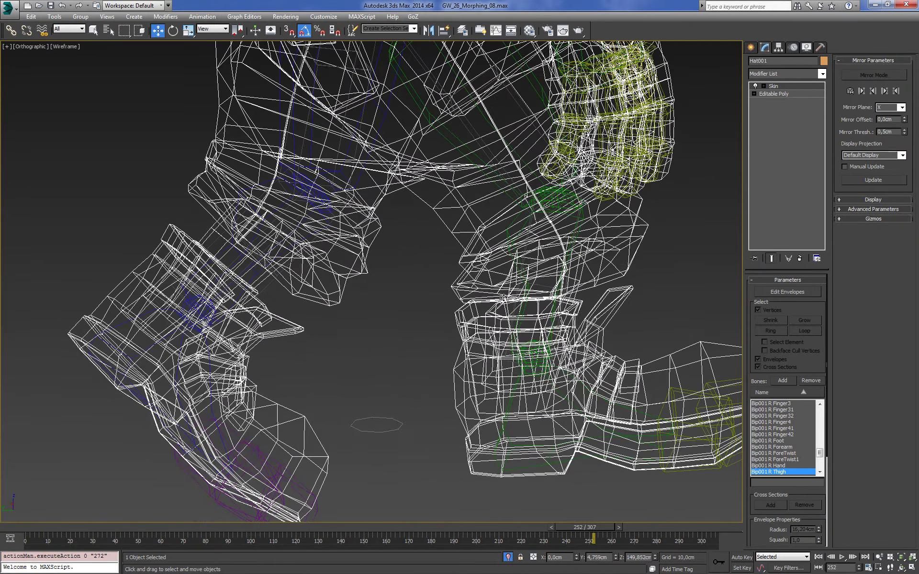
{"action": "mouse_move", "coordinate": [622, 426]}
{"action": "middle_mouse_down"}
{"action": "mouse_move", "coordinate": [512, 343]}
{"action": "mouse_move", "coordinate": [521, 295]}
{"action": "middle_mouse_up"}
{"action": "scroll", "coordinate": [512, 342], "scroll_direction": "up", "scroll_amount": 2}
{"action": "scroll", "coordinate": [512, 343], "scroll_direction": "up", "scroll_amount": 2}
{"action": "key", "text": "F3"}
{"action": "key", "text": "F3"}
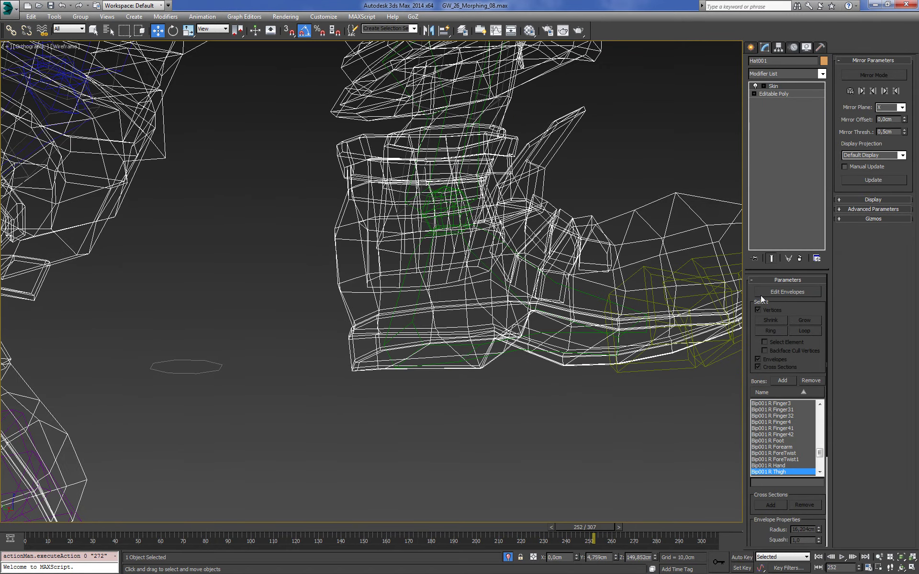
{"action": "middle_click_drag", "start_coordinate": [723, 308], "coordinate": [718, 334]}
- Turn envelope editing back on and make Bip001 R Foot the active bone
{"action": "key", "text": "F3"}
{"action": "scroll", "coordinate": [621, 305], "scroll_direction": "down", "scroll_amount": 3}
{"action": "middle_click_drag", "start_coordinate": [621, 305], "coordinate": [550, 287], "text": "alt"}
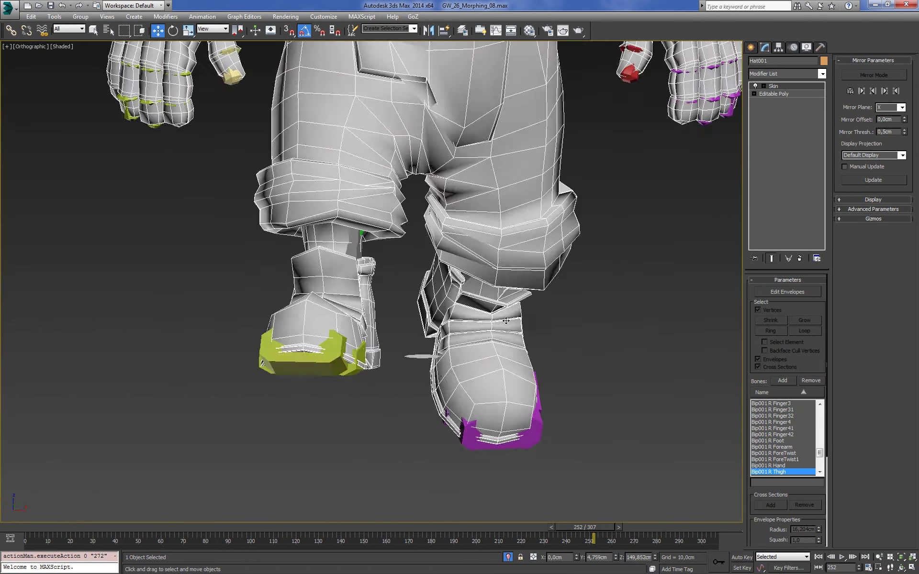
{"action": "scroll", "coordinate": [550, 287], "scroll_direction": "up", "scroll_amount": 2}
{"action": "left_click", "coordinate": [774, 297]}
{"action": "mouse_move", "coordinate": [455, 320]}
{"action": "middle_mouse_down", "text": "alt"}
{"action": "mouse_move", "coordinate": [525, 359]}
{"action": "mouse_move", "coordinate": [433, 357]}
{"action": "mouse_move", "coordinate": [412, 378]}
{"action": "mouse_move", "coordinate": [586, 343]}
{"action": "mouse_move", "coordinate": [431, 307]}
{"action": "mouse_move", "coordinate": [320, 266]}
{"action": "middle_mouse_up", "text": "alt"}
{"action": "key", "text": "F3"}
{"action": "scroll", "coordinate": [434, 356], "scroll_direction": "up", "scroll_amount": 2}
{"action": "left_click", "coordinate": [437, 350]}
- Region-select the right boot's vertices and scroll the Skin panel to Weight Properties
{"action": "key", "text": "F3"}
{"action": "key", "text": "F3"}
{"action": "left_click_drag", "start_coordinate": [359, 276], "coordinate": [417, 408]}
{"action": "key", "text": "F3"}
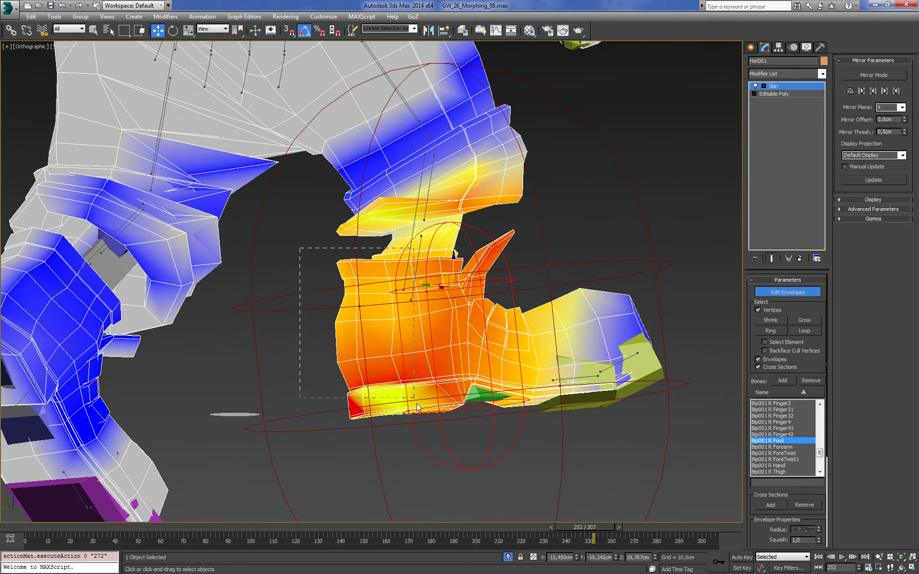
{"action": "middle_click_drag", "start_coordinate": [417, 427], "coordinate": [220, 181], "text": "alt"}
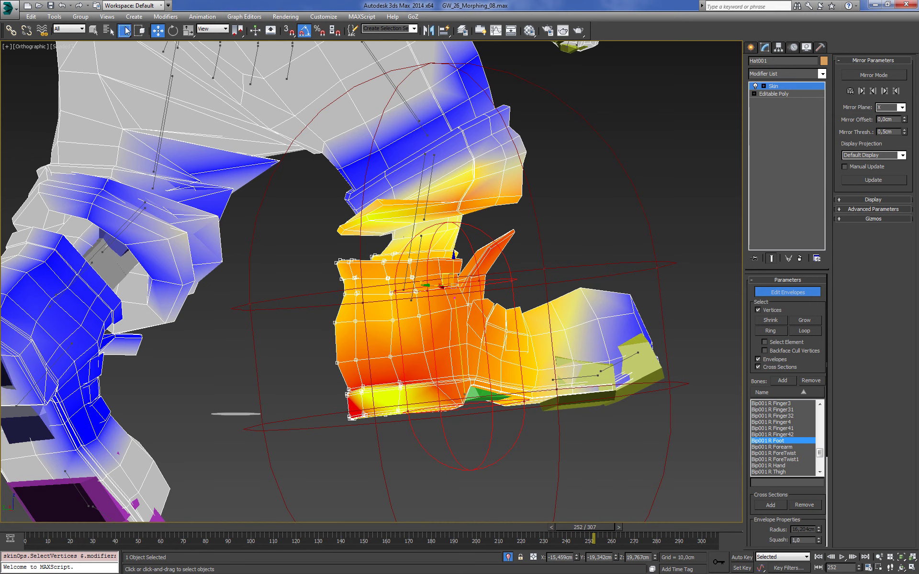
{"action": "key", "text": "F3"}
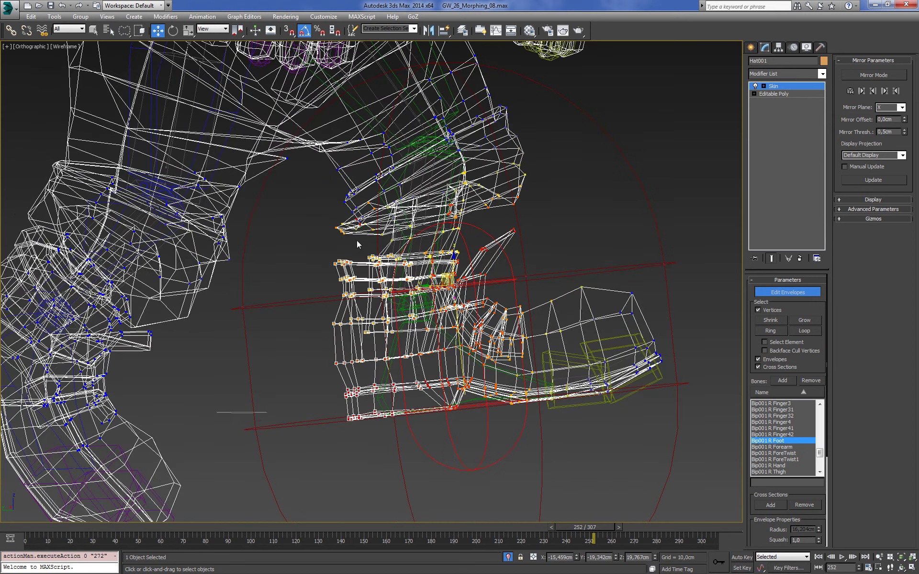
{"action": "key", "text": "F3"}
{"action": "key", "text": "F3"}
{"action": "key", "text": "F3"}
{"action": "left_click", "coordinate": [438, 298]}
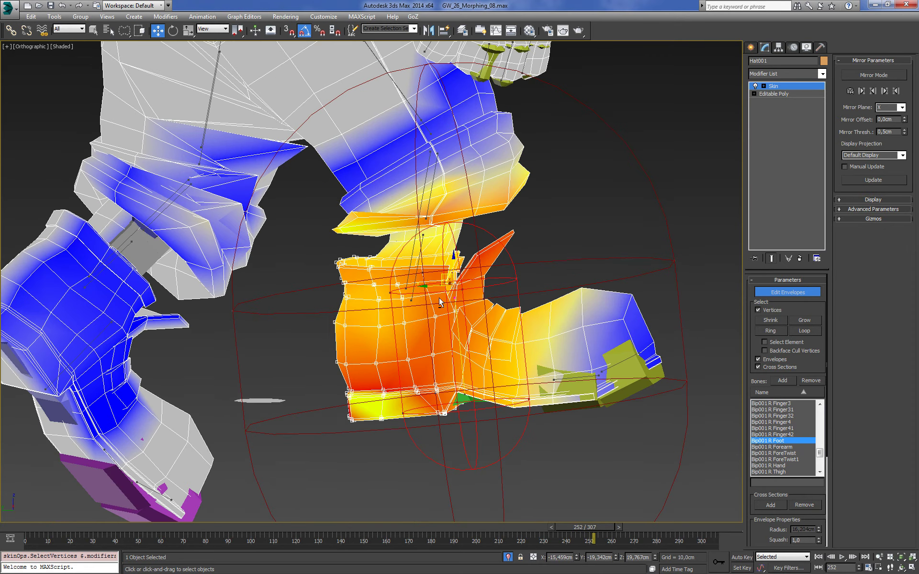
{"action": "scroll", "coordinate": [748, 369], "scroll_direction": "down", "scroll_amount": 5}
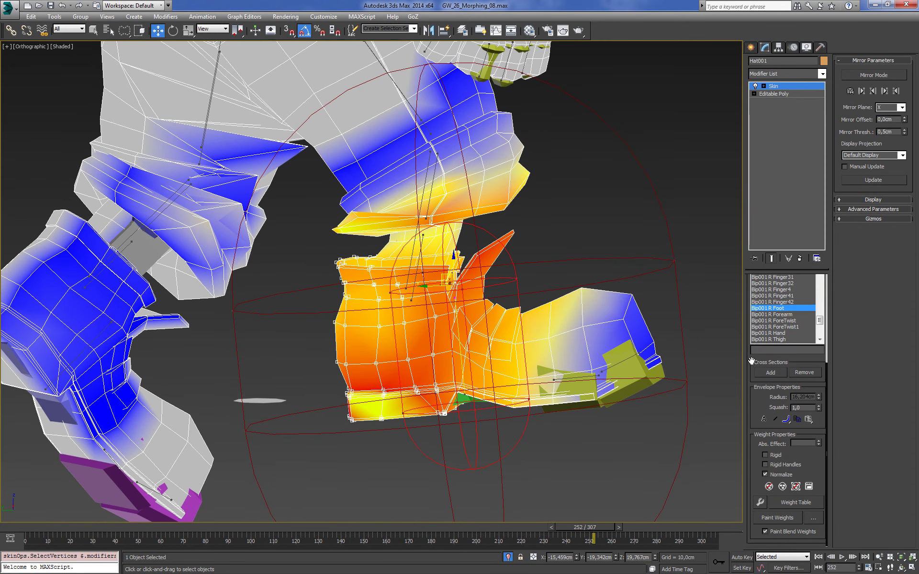
- In the Weight Tool, weight the 187 boot vertices 1.0 to R Foot
{"action": "left_click", "coordinate": [760, 502]}
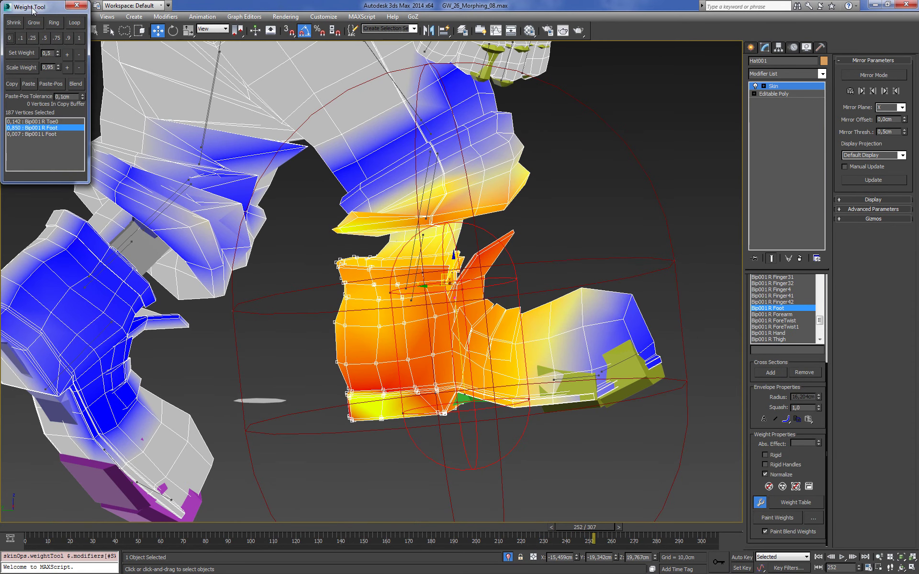
{"action": "left_click_drag", "start_coordinate": [32, 7], "coordinate": [693, 61]}
{"action": "left_click", "coordinate": [742, 89]}
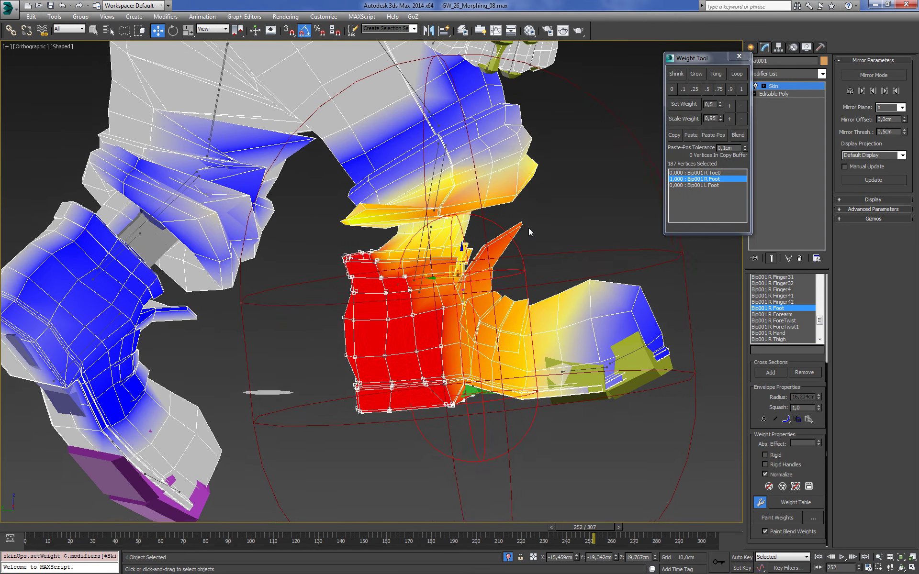
{"action": "middle_click_drag", "start_coordinate": [529, 229], "coordinate": [409, 295], "text": "alt"}
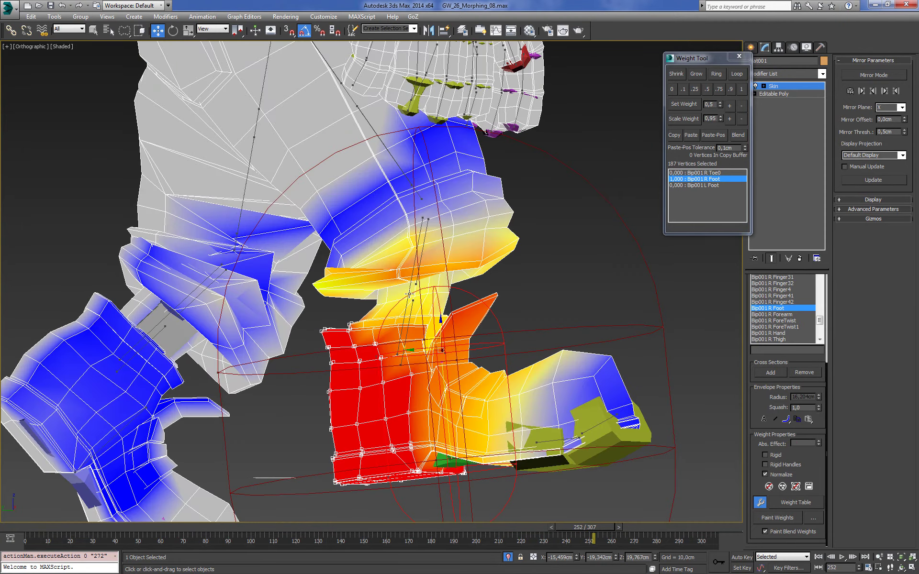
- Weight the nine ankle vertices fully (1.0) to R Calf
{"action": "left_click", "coordinate": [409, 293]}
{"action": "scroll", "coordinate": [407, 297], "scroll_direction": "up", "scroll_amount": 3}
{"action": "scroll", "coordinate": [405, 304], "scroll_direction": "up", "scroll_amount": 3}
{"action": "scroll", "coordinate": [401, 316], "scroll_direction": "up", "scroll_amount": 3}
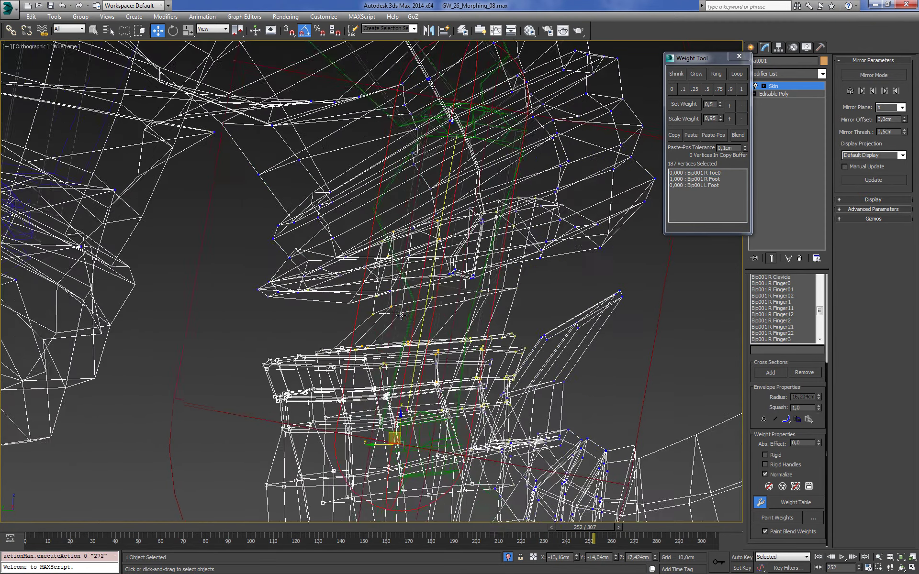
{"action": "middle_click_drag", "start_coordinate": [401, 316], "coordinate": [391, 306], "text": "alt"}
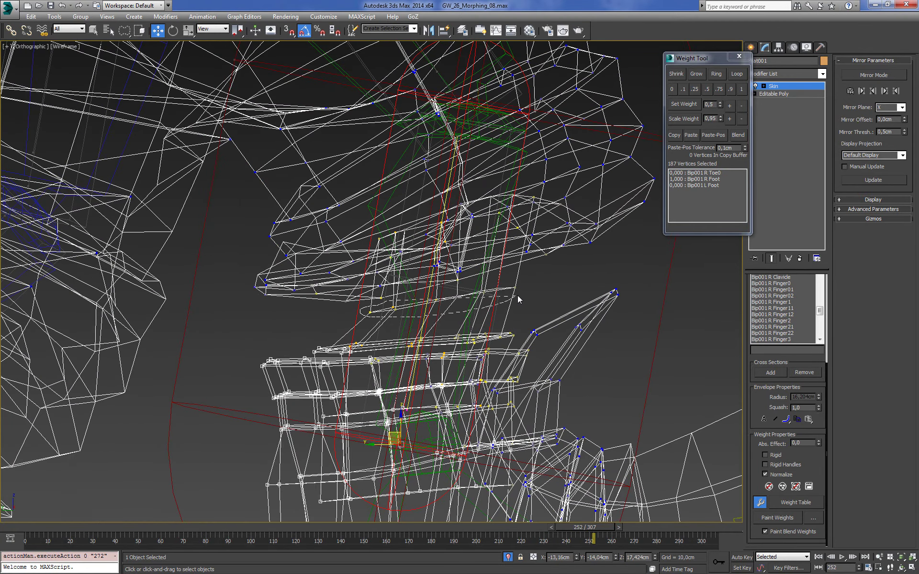
{"action": "left_click_drag", "start_coordinate": [527, 286], "coordinate": [524, 287]}
{"action": "left_click", "coordinate": [742, 89]}
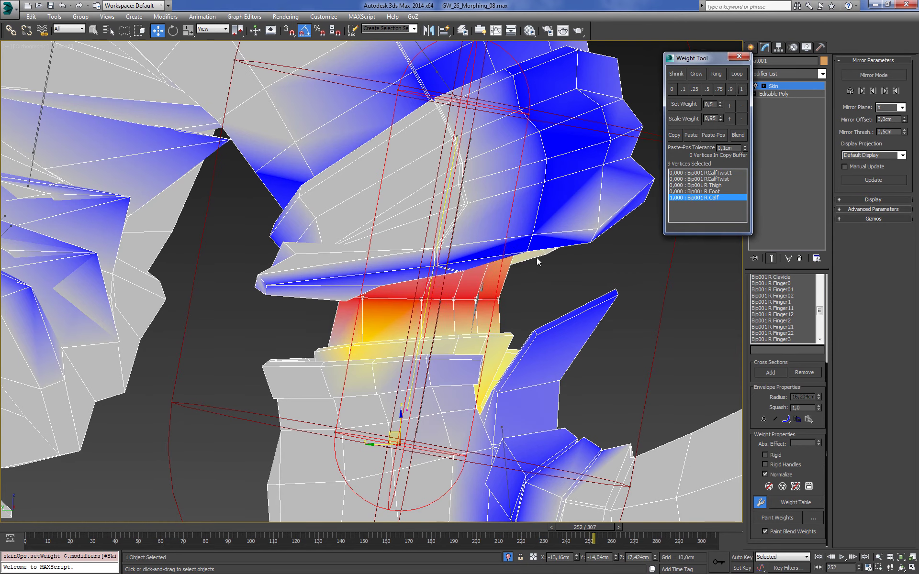
{"action": "mouse_move", "coordinate": [536, 257]}
{"action": "middle_mouse_down", "text": "alt"}
{"action": "mouse_move", "coordinate": [527, 277]}
{"action": "mouse_move", "coordinate": [540, 278]}
{"action": "mouse_move", "coordinate": [493, 225]}
{"action": "mouse_move", "coordinate": [476, 258]}
{"action": "mouse_move", "coordinate": [492, 253]}
{"action": "mouse_move", "coordinate": [484, 249]}
{"action": "mouse_move", "coordinate": [501, 316]}
{"action": "mouse_move", "coordinate": [462, 319]}
{"action": "mouse_move", "coordinate": [571, 364]}
{"action": "mouse_move", "coordinate": [570, 321]}
{"action": "middle_mouse_up", "text": "alt"}
{"action": "key", "text": "F3"}
{"action": "key", "text": "F3"}
{"action": "key", "text": "F3"}
{"action": "key", "text": "F3"}
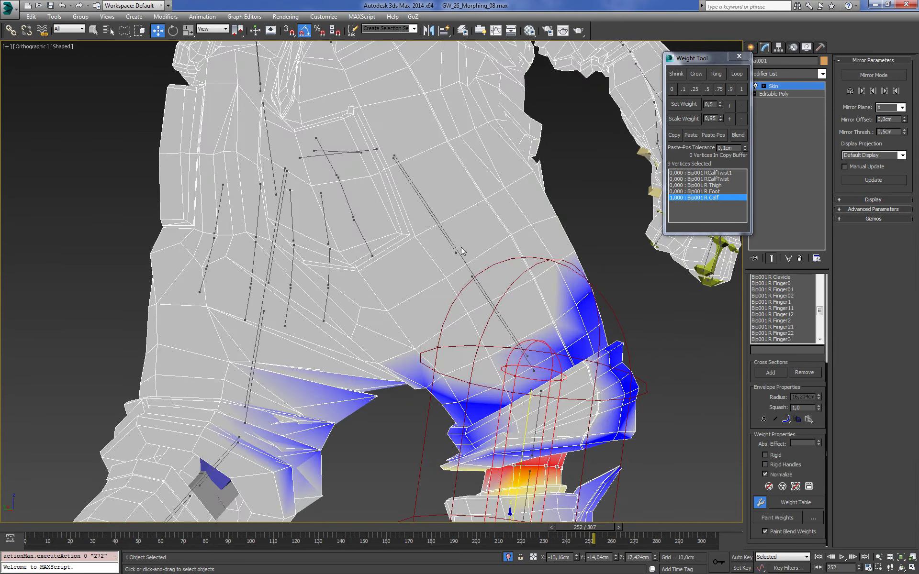
- Make R Thigh the active bone and region-select the lower right-thigh vertices
{"action": "left_click", "coordinate": [694, 185]}
{"action": "mouse_move", "coordinate": [527, 297]}
{"action": "middle_mouse_down", "text": "alt"}
{"action": "mouse_move", "coordinate": [544, 308]}
{"action": "mouse_move", "coordinate": [610, 270]}
{"action": "middle_mouse_up", "text": "alt"}
{"action": "key", "text": "F3"}
{"action": "key", "text": "F3"}
{"action": "key", "text": "F3"}
{"action": "left_click_drag", "start_coordinate": [610, 270], "coordinate": [431, 316]}
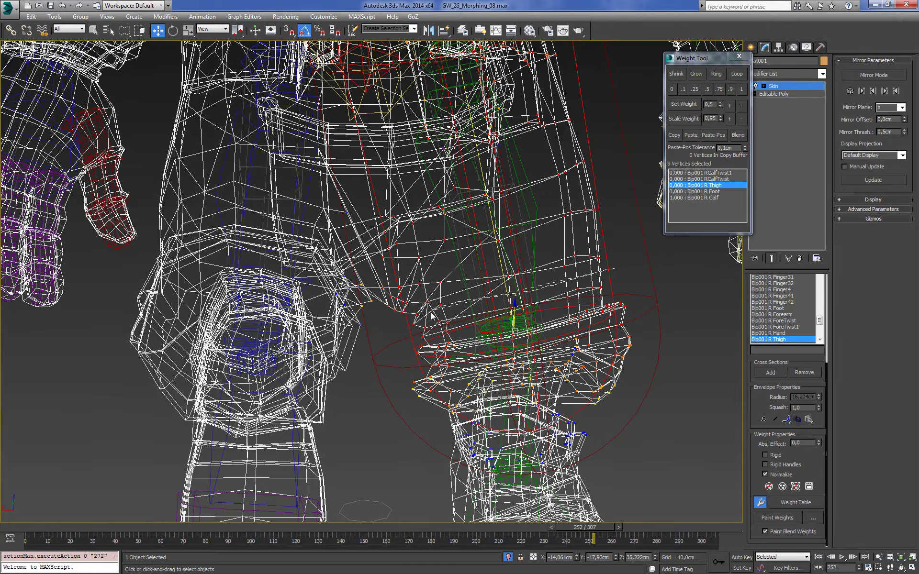
{"action": "scroll", "coordinate": [445, 389], "scroll_direction": "down", "scroll_amount": 5}
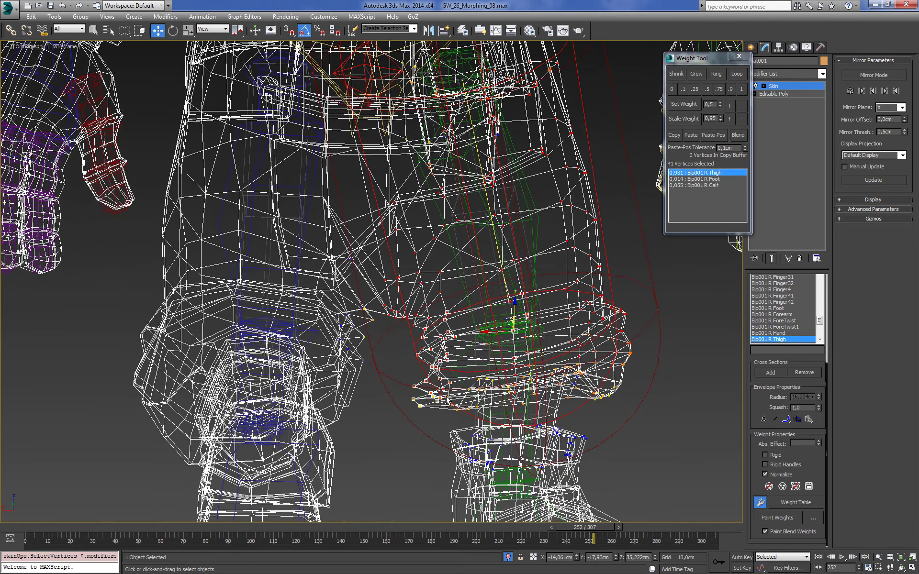
{"action": "middle_click_drag", "start_coordinate": [446, 389], "coordinate": [403, 322], "text": "alt"}
{"action": "scroll", "coordinate": [403, 322], "scroll_direction": "up", "scroll_amount": 5}
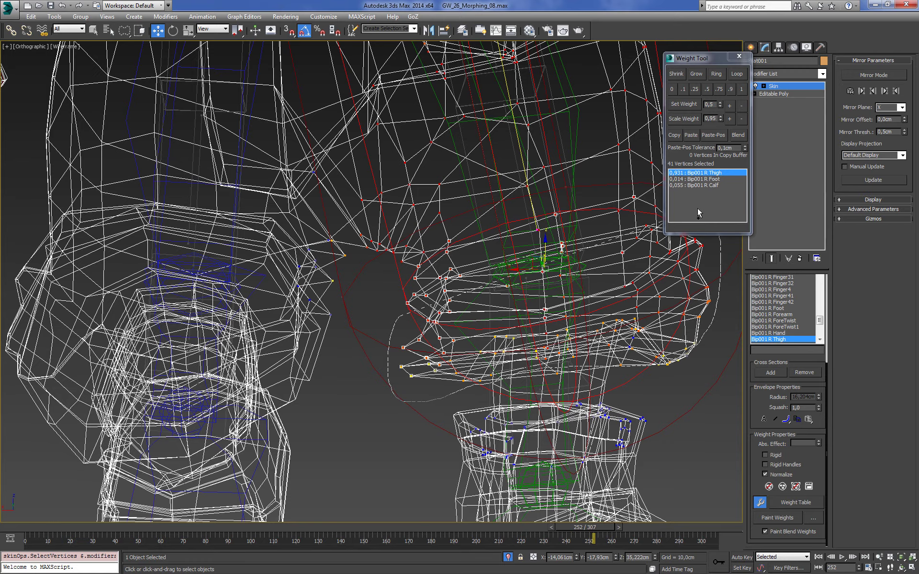
{"action": "left_click_drag", "start_coordinate": [597, 264], "coordinate": [595, 265]}
{"action": "mouse_move", "coordinate": [596, 265]}
{"action": "middle_mouse_down", "text": "alt"}
{"action": "mouse_move", "coordinate": [571, 300]}
{"action": "mouse_move", "coordinate": [464, 348]}
{"action": "mouse_move", "coordinate": [526, 338]}
{"action": "middle_mouse_up", "text": "alt"}
{"action": "scroll", "coordinate": [473, 341], "scroll_direction": "up", "scroll_amount": 3}
{"action": "scroll", "coordinate": [504, 345], "scroll_direction": "up", "scroll_amount": 3}
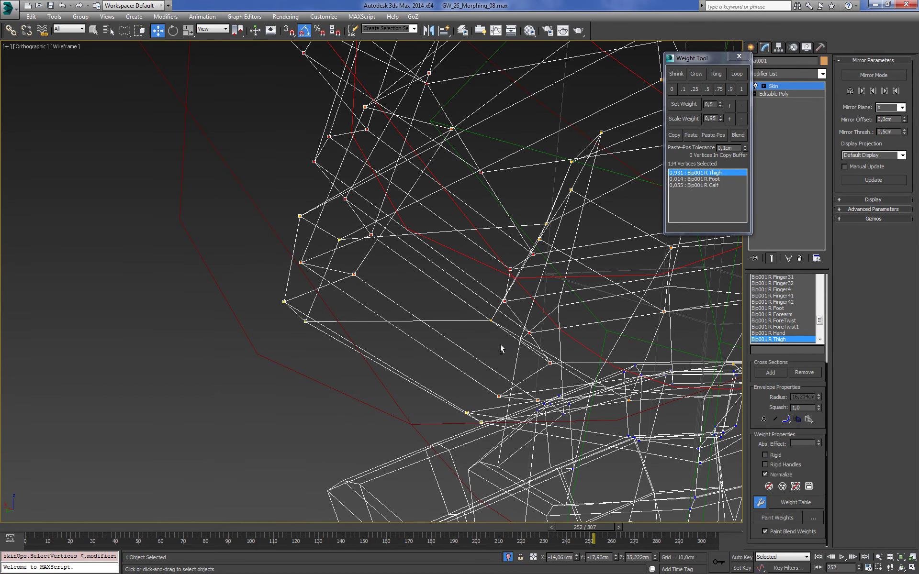
- Weight the 134 selected thigh vertices 1.000 to R Thigh
{"action": "key", "text": "F3"}
{"action": "middle_click_drag", "start_coordinate": [517, 343], "coordinate": [536, 329], "text": "alt"}
{"action": "key", "text": "F3"}
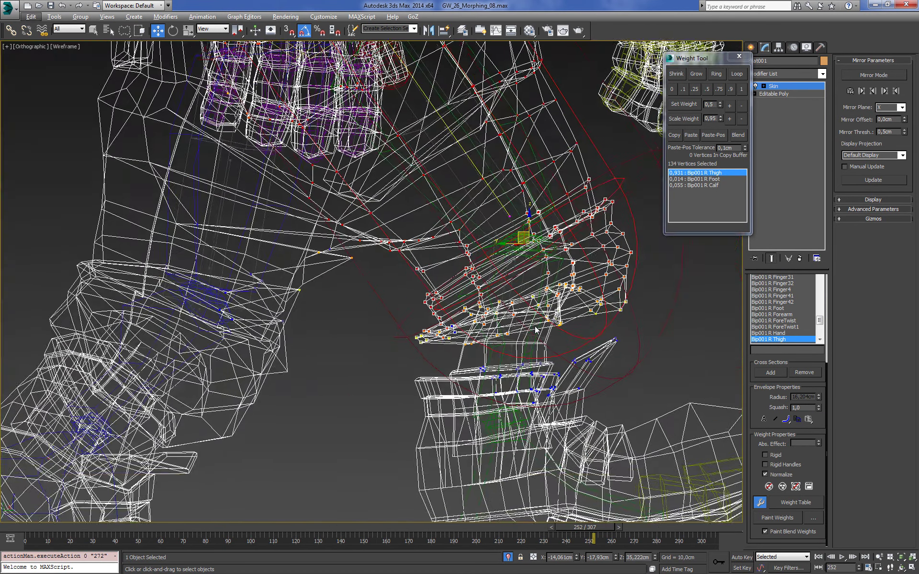
{"action": "scroll", "coordinate": [536, 330], "scroll_direction": "up", "scroll_amount": 3}
{"action": "key", "text": "F3"}
{"action": "left_click", "coordinate": [729, 105]}
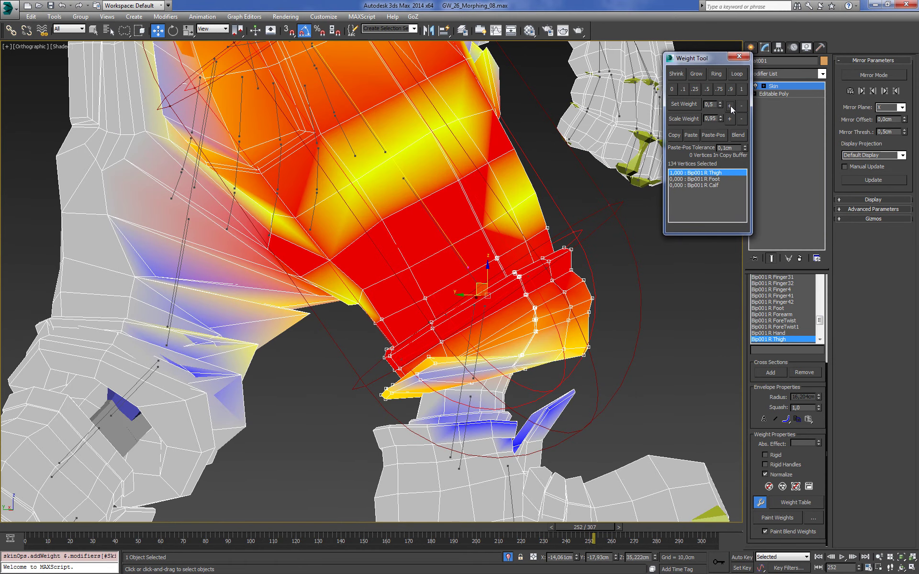
{"action": "key", "text": "F3"}
{"action": "scroll", "coordinate": [466, 321], "scroll_direction": "up", "scroll_amount": 2}
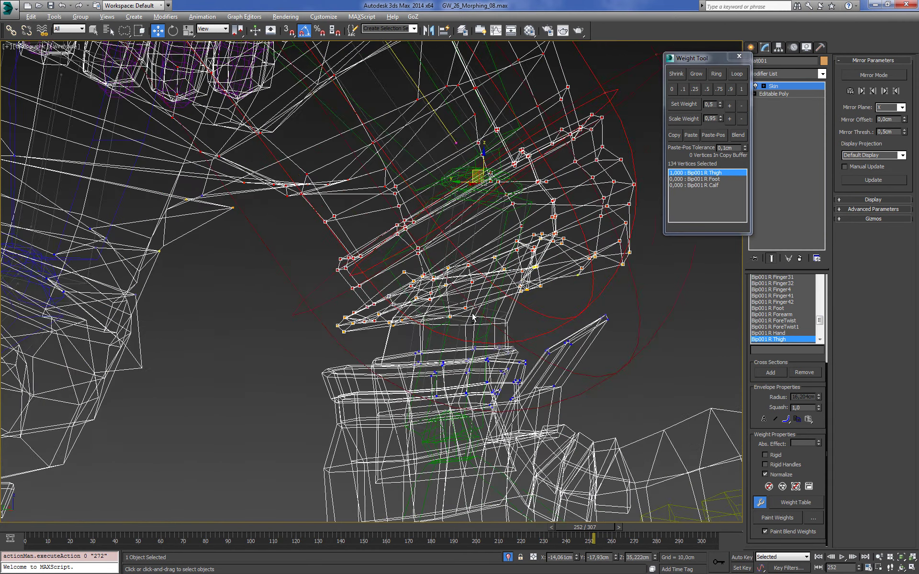
{"action": "scroll", "coordinate": [466, 321], "scroll_direction": "up", "scroll_amount": 1}
{"action": "mouse_move", "coordinate": [466, 321]}
{"action": "middle_mouse_down", "text": "alt"}
{"action": "mouse_move", "coordinate": [459, 334]}
{"action": "mouse_move", "coordinate": [489, 304]}
{"action": "mouse_move", "coordinate": [662, 306]}
{"action": "mouse_move", "coordinate": [431, 328]}
{"action": "mouse_move", "coordinate": [456, 286]}
{"action": "middle_mouse_up", "text": "alt"}
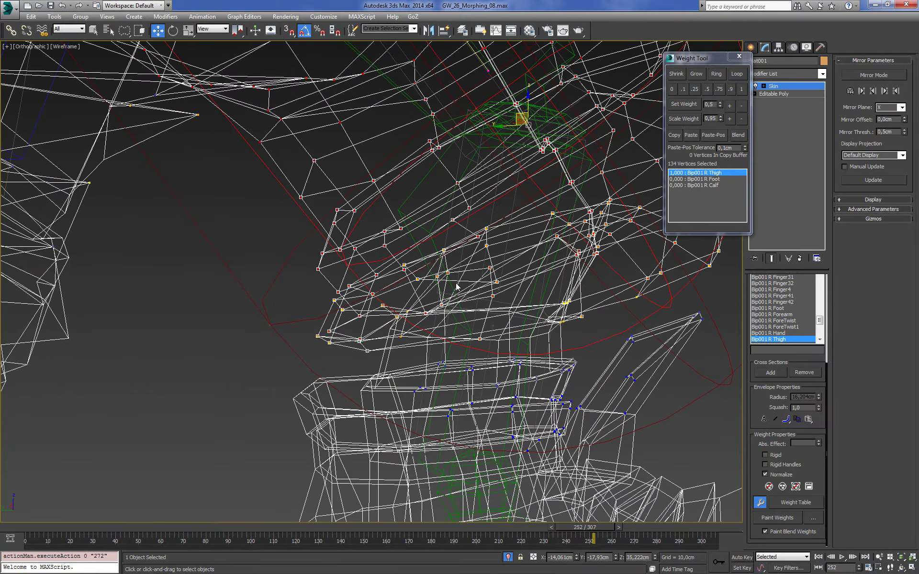
- Make R Calf the active influence and check the knee area
{"action": "left_click", "coordinate": [494, 214]}
{"action": "key", "text": "F3"}
{"action": "middle_click_drag", "start_coordinate": [494, 215], "coordinate": [483, 305], "text": "alt"}
{"action": "key", "text": "F3"}
- Drop a couple of vertices from the knee selection and check the weight colours
{"action": "key", "text": "F3"}
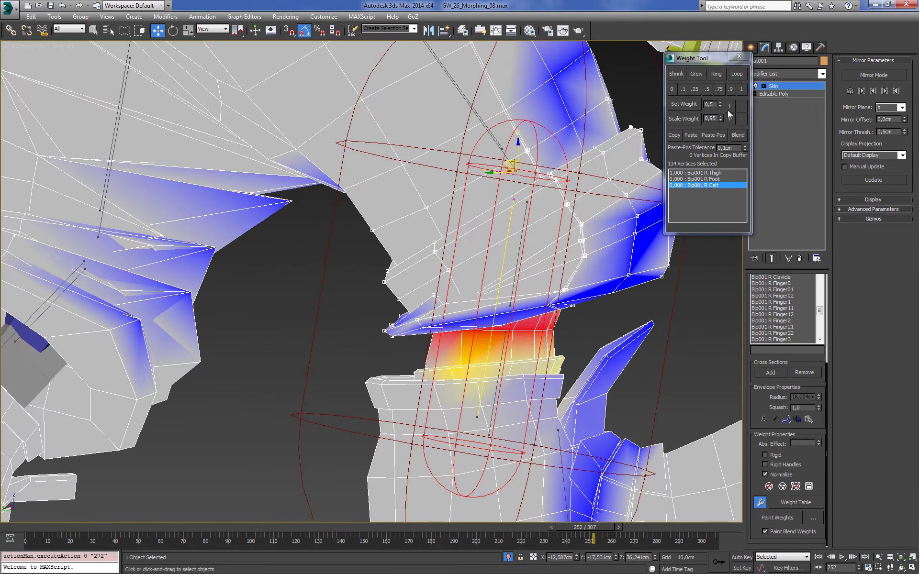
{"action": "scroll", "coordinate": [601, 166], "scroll_direction": "down", "scroll_amount": 3}
{"action": "key", "text": "F3"}
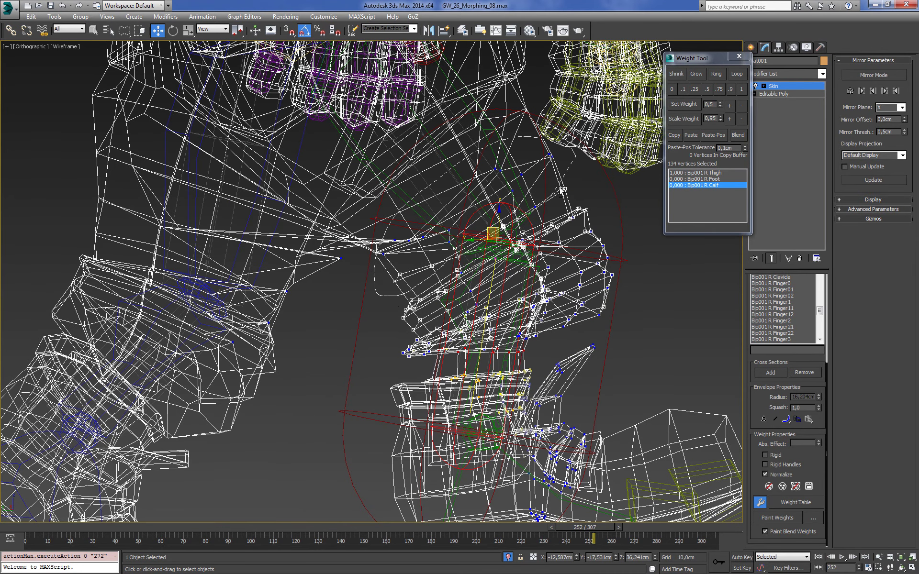
{"action": "key", "text": "F3"}
{"action": "left_click", "coordinate": [455, 246], "text": "alt"}
{"action": "key", "text": "F3"}
{"action": "scroll", "coordinate": [453, 274], "scroll_direction": "up", "scroll_amount": 1}
{"action": "scroll", "coordinate": [453, 274], "scroll_direction": "up", "scroll_amount": 1}
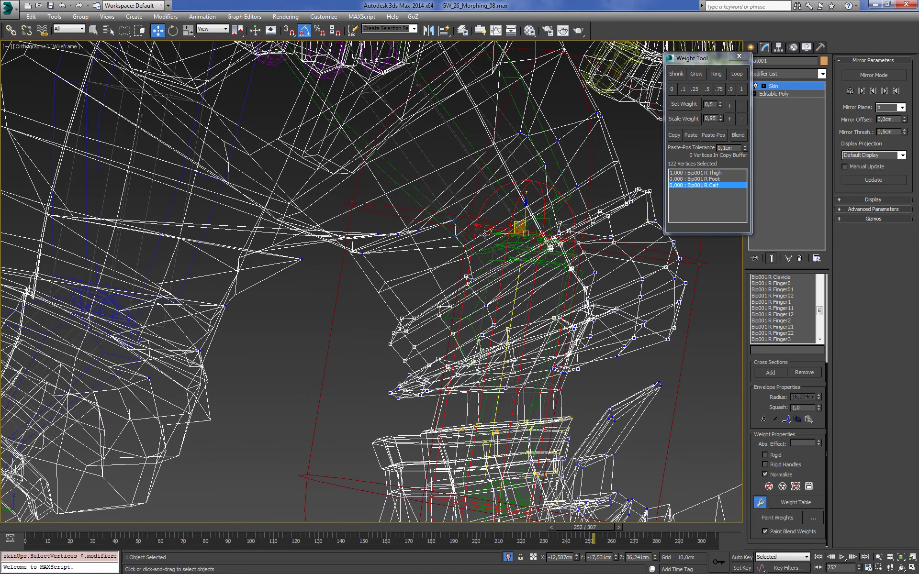
{"action": "mouse_move", "coordinate": [502, 247]}
{"action": "middle_mouse_down"}
{"action": "mouse_move", "coordinate": [494, 244]}
{"action": "mouse_move", "coordinate": [508, 261]}
{"action": "middle_mouse_up"}
{"action": "key", "text": "F3"}
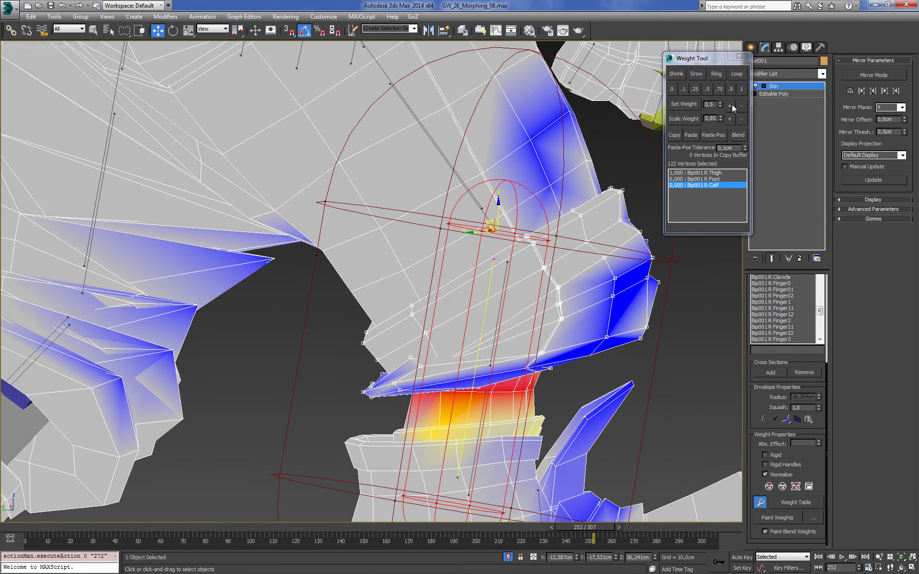
- Use Set Weight + repeatedly to shift knee vertex weight from R Thigh to R Calf
{"action": "left_click", "coordinate": [731, 105]}
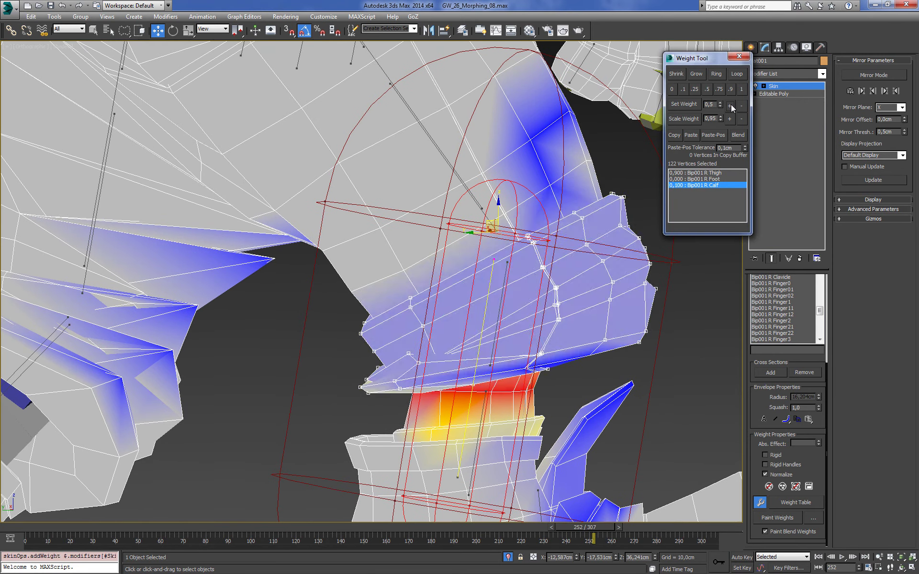
{"action": "key", "text": "F3"}
{"action": "left_click", "coordinate": [731, 104]}
{"action": "left_click", "coordinate": [731, 105]}
{"action": "left_click", "coordinate": [730, 104]}
{"action": "left_click", "coordinate": [731, 104]}
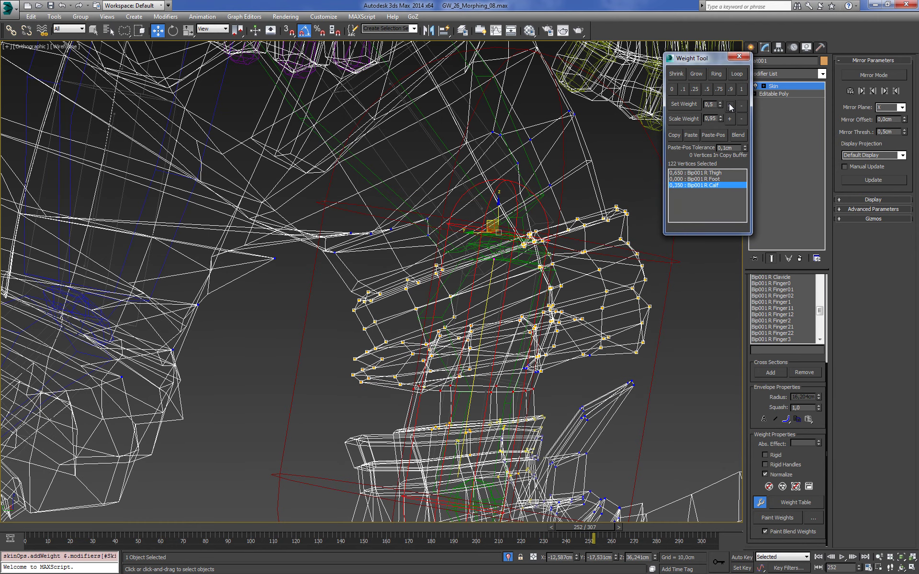
{"action": "left_click", "coordinate": [731, 104]}
{"action": "left_click", "coordinate": [731, 104]}
{"action": "scroll", "coordinate": [504, 338], "scroll_direction": "up", "scroll_amount": 3}
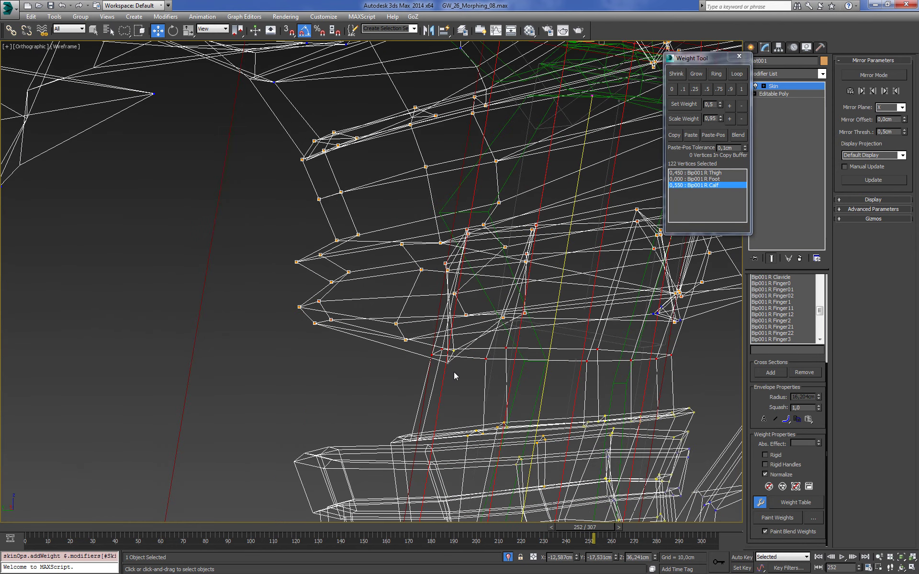
{"action": "key", "text": "F3"}
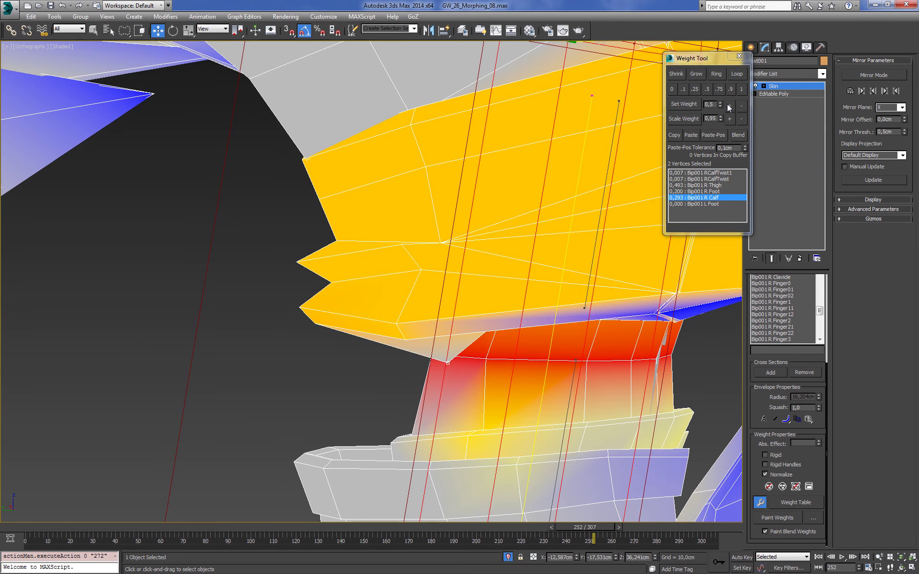
{"action": "left_click", "coordinate": [728, 105]}
{"action": "left_click", "coordinate": [729, 105]}
{"action": "key", "text": "F3"}
{"action": "left_click", "coordinate": [728, 105]}
{"action": "left_click", "coordinate": [728, 105]}
{"action": "left_click", "coordinate": [728, 105]}
{"action": "key", "text": "F3"}
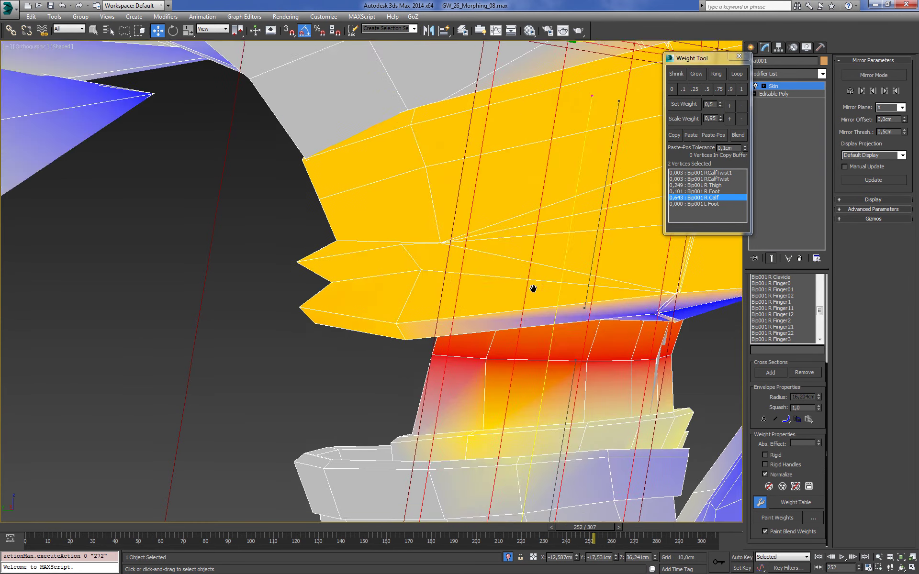
- Orbit around the leg, toggling wireframe, to inspect the knee weights
{"action": "mouse_move", "coordinate": [533, 287]}
{"action": "middle_mouse_down", "text": "alt"}
{"action": "mouse_move", "coordinate": [579, 327]}
{"action": "mouse_move", "coordinate": [582, 283]}
{"action": "middle_mouse_up", "text": "alt"}
{"action": "scroll", "coordinate": [582, 283], "scroll_direction": "down", "scroll_amount": 3}
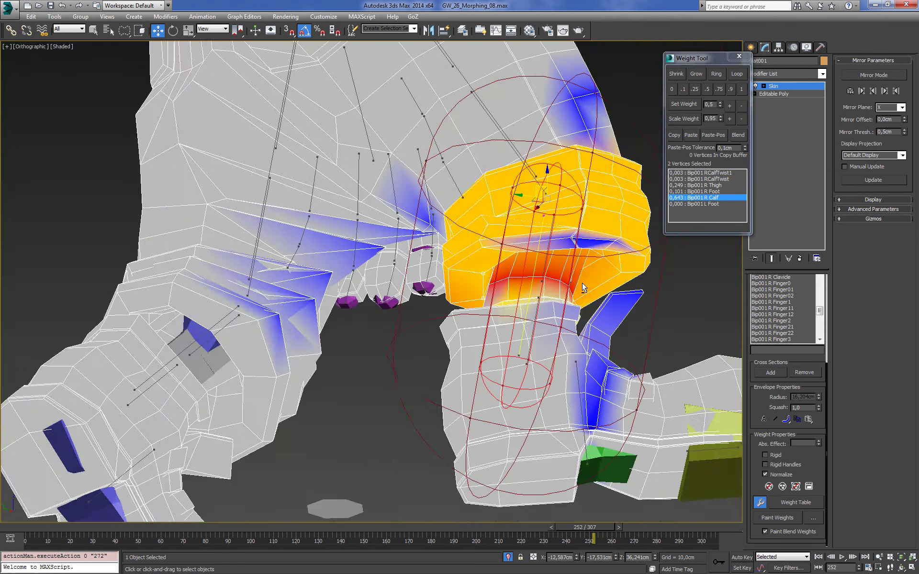
{"action": "key", "text": "F3"}
{"action": "scroll", "coordinate": [575, 329], "scroll_direction": "up", "scroll_amount": 3}
{"action": "scroll", "coordinate": [575, 329], "scroll_direction": "down", "scroll_amount": 3}
{"action": "mouse_move", "coordinate": [574, 330]}
{"action": "middle_mouse_down", "text": "alt"}
{"action": "mouse_move", "coordinate": [502, 297]}
{"action": "mouse_move", "coordinate": [553, 318]}
{"action": "mouse_move", "coordinate": [621, 314]}
{"action": "mouse_move", "coordinate": [551, 356]}
{"action": "middle_mouse_up", "text": "alt"}
{"action": "key", "text": "F3"}
{"action": "scroll", "coordinate": [473, 287], "scroll_direction": "up", "scroll_amount": 3}
{"action": "scroll", "coordinate": [553, 318], "scroll_direction": "up", "scroll_amount": 3}
{"action": "scroll", "coordinate": [552, 319], "scroll_direction": "down", "scroll_amount": 3}
{"action": "key", "text": "F3"}
{"action": "key", "text": "F3"}
{"action": "key", "text": "F3"}
{"action": "scroll", "coordinate": [620, 314], "scroll_direction": "down", "scroll_amount": 3}
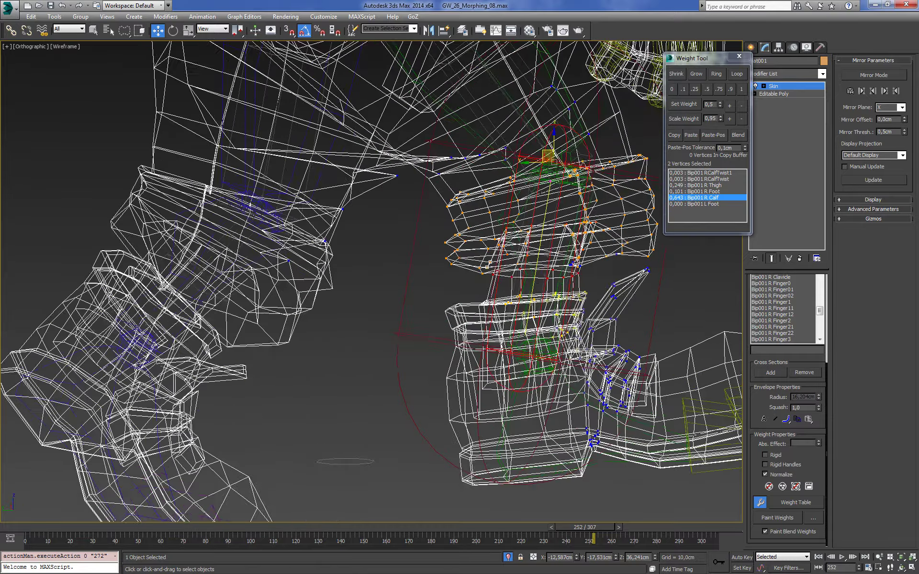
{"action": "scroll", "coordinate": [552, 357], "scroll_direction": "up", "scroll_amount": 3}
{"action": "scroll", "coordinate": [552, 356], "scroll_direction": "up", "scroll_amount": 2}
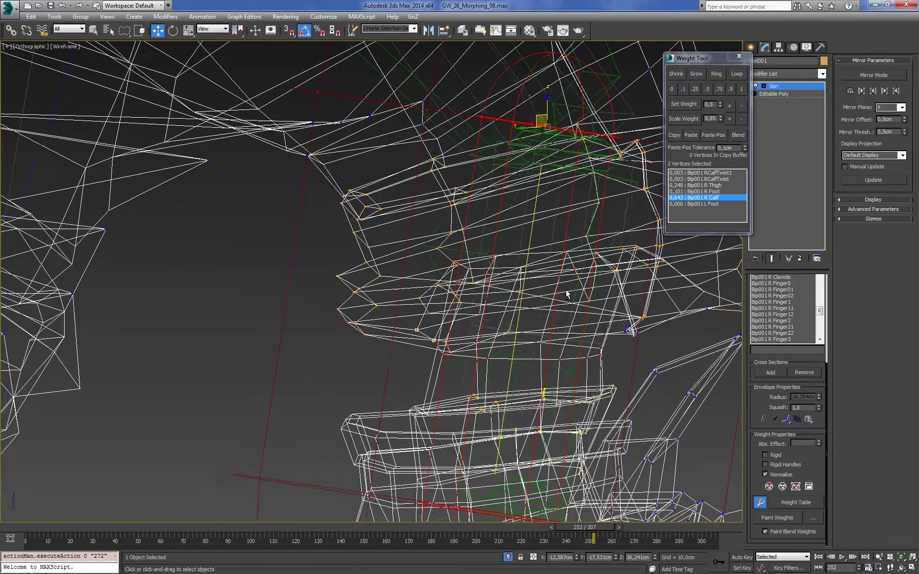
{"action": "mouse_move", "coordinate": [570, 291]}
{"action": "middle_mouse_down", "text": "alt"}
{"action": "mouse_move", "coordinate": [570, 349]}
{"action": "mouse_move", "coordinate": [575, 334]}
{"action": "middle_mouse_up", "text": "alt"}
{"action": "scroll", "coordinate": [567, 333], "scroll_direction": "up", "scroll_amount": 2}
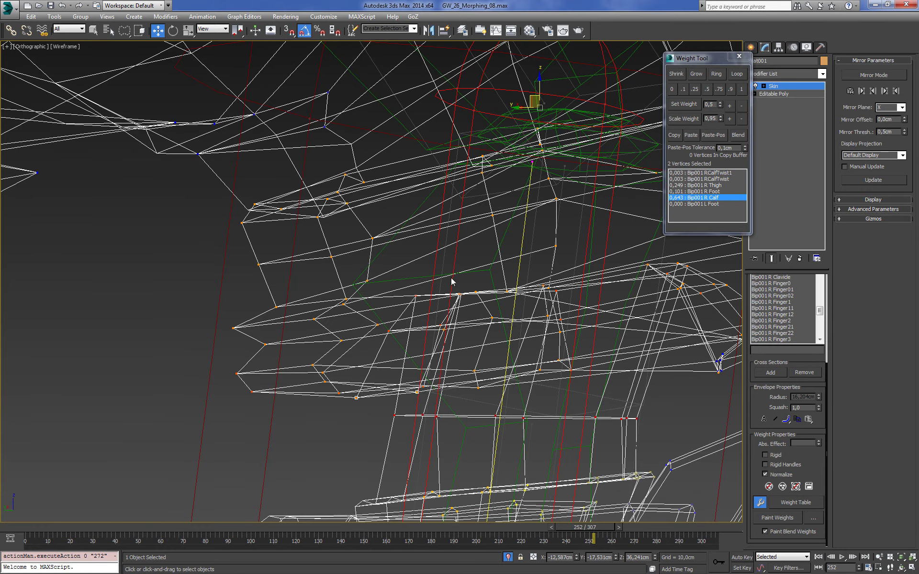
- Select the ten-vertex knee ring and raise its R Calf weight to 1.000
{"action": "left_click_drag", "start_coordinate": [687, 255], "coordinate": [687, 255]}
{"action": "middle_click_drag", "start_coordinate": [686, 255], "coordinate": [565, 344], "text": "alt"}
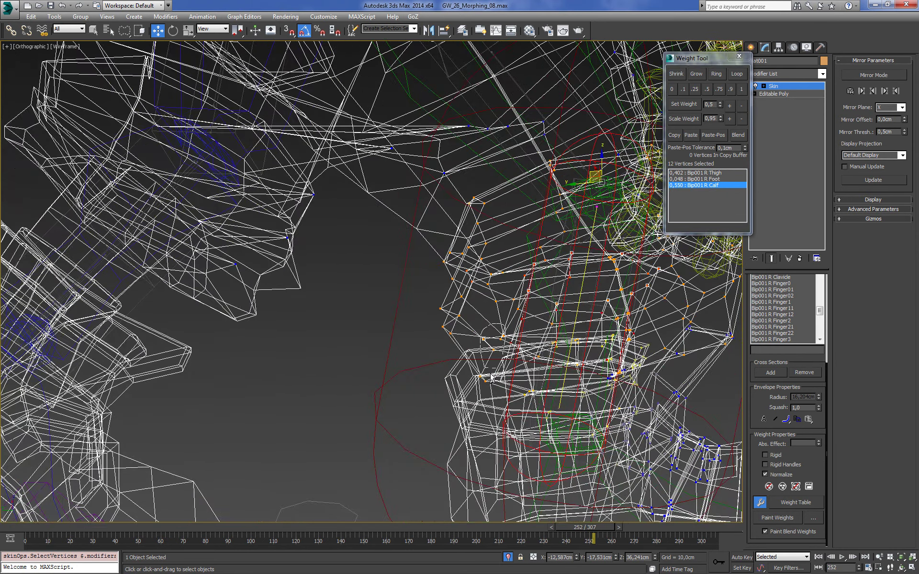
{"action": "left_click", "coordinate": [491, 378]}
{"action": "middle_click_drag", "start_coordinate": [564, 343], "coordinate": [592, 343], "text": "alt"}
{"action": "left_click", "coordinate": [730, 106]}
{"action": "left_click", "coordinate": [729, 105]}
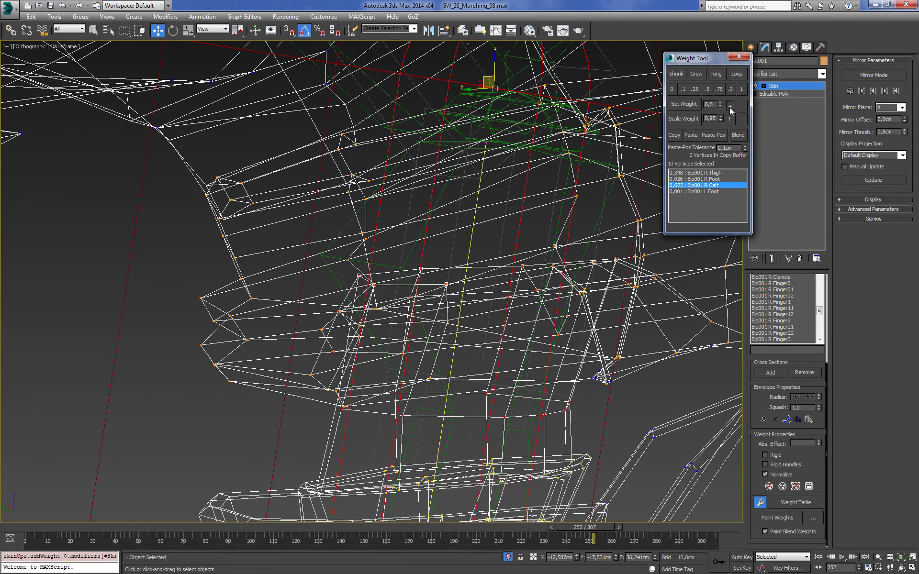
{"action": "left_click", "coordinate": [730, 106]}
{"action": "left_click", "coordinate": [730, 105]}
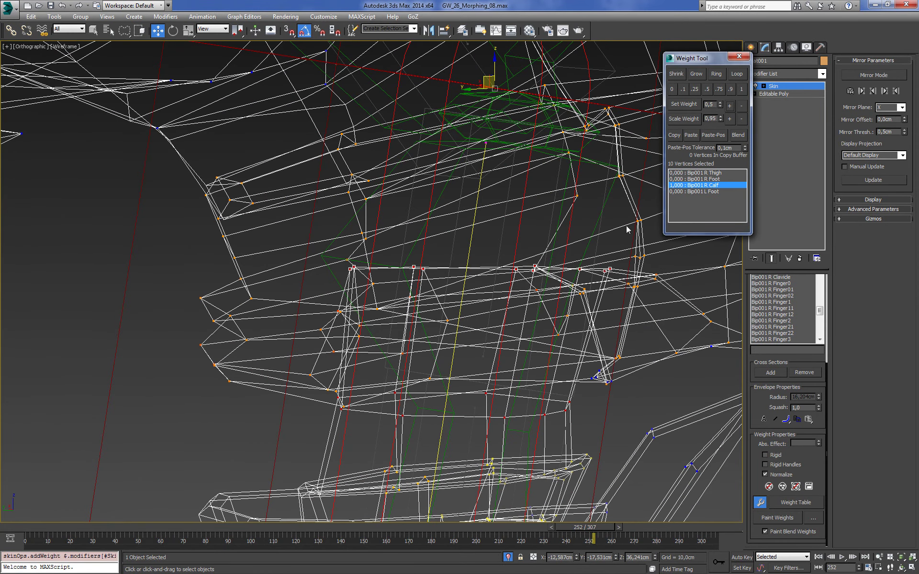
{"action": "mouse_move", "coordinate": [628, 230]}
{"action": "middle_mouse_down", "text": "alt"}
{"action": "mouse_move", "coordinate": [568, 288]}
{"action": "mouse_move", "coordinate": [575, 303]}
{"action": "mouse_move", "coordinate": [543, 309]}
{"action": "mouse_move", "coordinate": [516, 359]}
{"action": "mouse_move", "coordinate": [398, 346]}
{"action": "mouse_move", "coordinate": [387, 383]}
{"action": "mouse_move", "coordinate": [521, 337]}
{"action": "mouse_move", "coordinate": [546, 355]}
{"action": "middle_mouse_up", "text": "alt"}
{"action": "key", "text": "F3"}
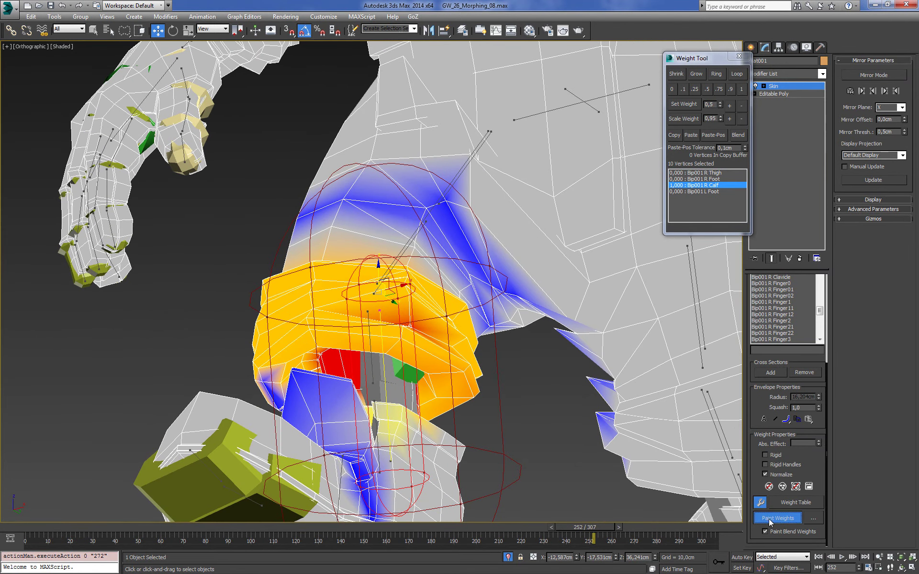
- Paint a little blended weight onto the right upper leg and across the thigh
{"action": "mouse_move", "coordinate": [493, 274]}
{"action": "left_mouse_down"}
{"action": "mouse_move", "coordinate": [444, 261]}
{"action": "mouse_move", "coordinate": [421, 231]}
{"action": "mouse_move", "coordinate": [437, 191]}
{"action": "mouse_move", "coordinate": [416, 262]}
{"action": "mouse_move", "coordinate": [467, 241]}
{"action": "left_mouse_up"}
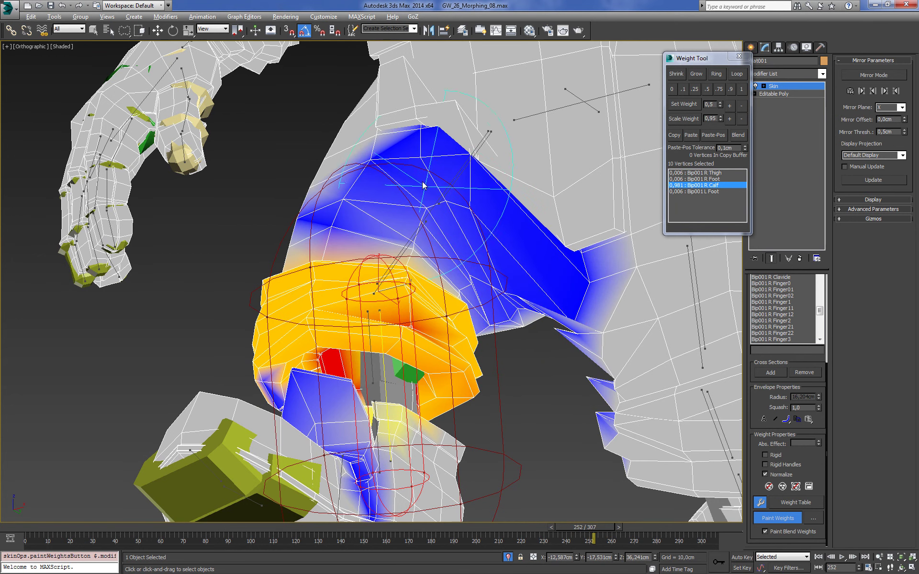
{"action": "middle_click_drag", "start_coordinate": [423, 186], "coordinate": [466, 246], "text": "alt"}
{"action": "mouse_move", "coordinate": [421, 283]}
{"action": "middle_mouse_down", "text": "alt"}
{"action": "mouse_move", "coordinate": [472, 274]}
{"action": "mouse_move", "coordinate": [461, 247]}
{"action": "mouse_move", "coordinate": [400, 257]}
{"action": "mouse_move", "coordinate": [287, 192]}
{"action": "mouse_move", "coordinate": [251, 154]}
{"action": "mouse_move", "coordinate": [307, 193]}
{"action": "middle_mouse_up", "text": "alt"}
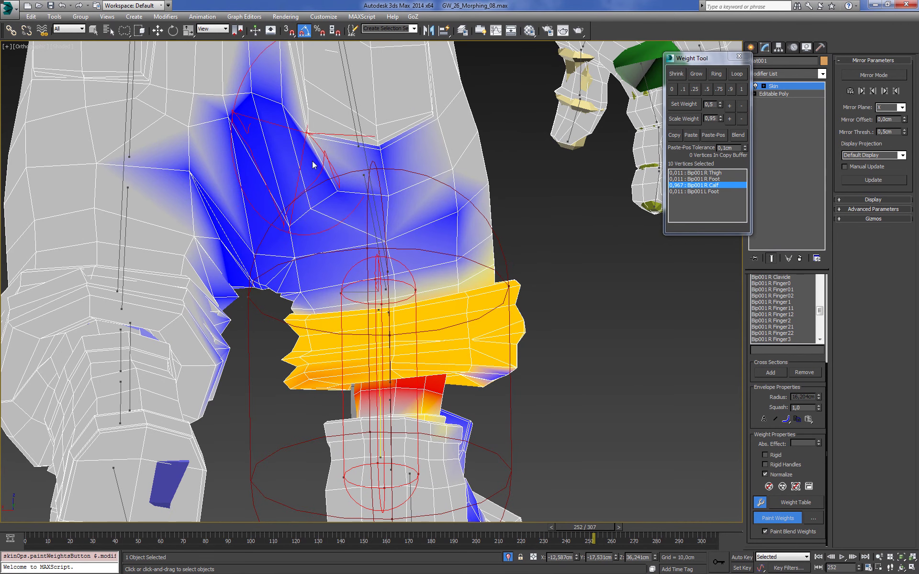
{"action": "mouse_move", "coordinate": [326, 267]}
{"action": "middle_mouse_down", "text": "alt"}
{"action": "mouse_move", "coordinate": [464, 238]}
{"action": "mouse_move", "coordinate": [429, 282]}
{"action": "middle_mouse_up", "text": "alt"}
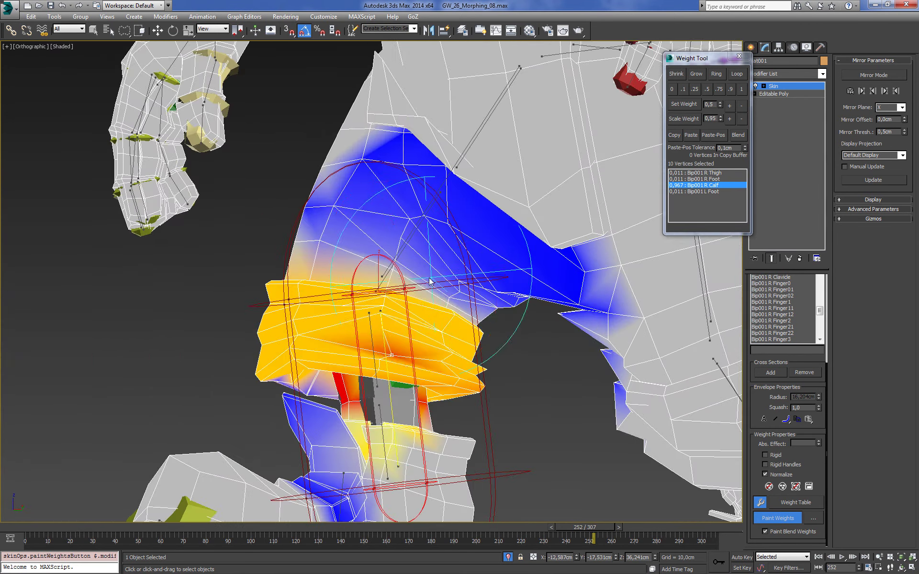
{"action": "left_click_drag", "start_coordinate": [413, 259], "coordinate": [389, 201]}
{"action": "middle_click_drag", "start_coordinate": [389, 201], "coordinate": [452, 229], "text": "alt"}
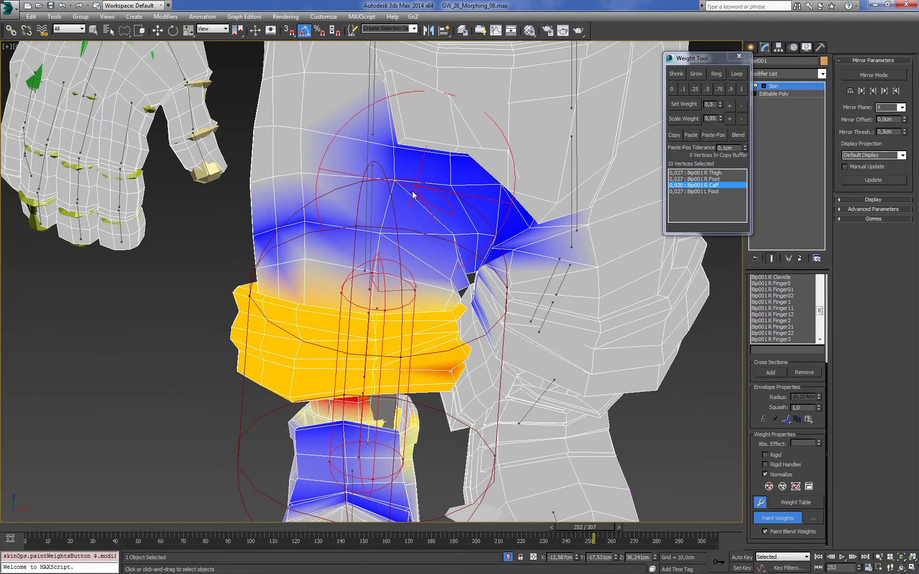
{"action": "mouse_move", "coordinate": [458, 265]}
{"action": "middle_mouse_down", "text": "alt"}
{"action": "mouse_move", "coordinate": [408, 223]}
{"action": "mouse_move", "coordinate": [392, 239]}
{"action": "mouse_move", "coordinate": [381, 283]}
{"action": "middle_mouse_up", "text": "alt"}
{"action": "middle_click_drag", "start_coordinate": [295, 277], "coordinate": [303, 217], "text": "alt"}
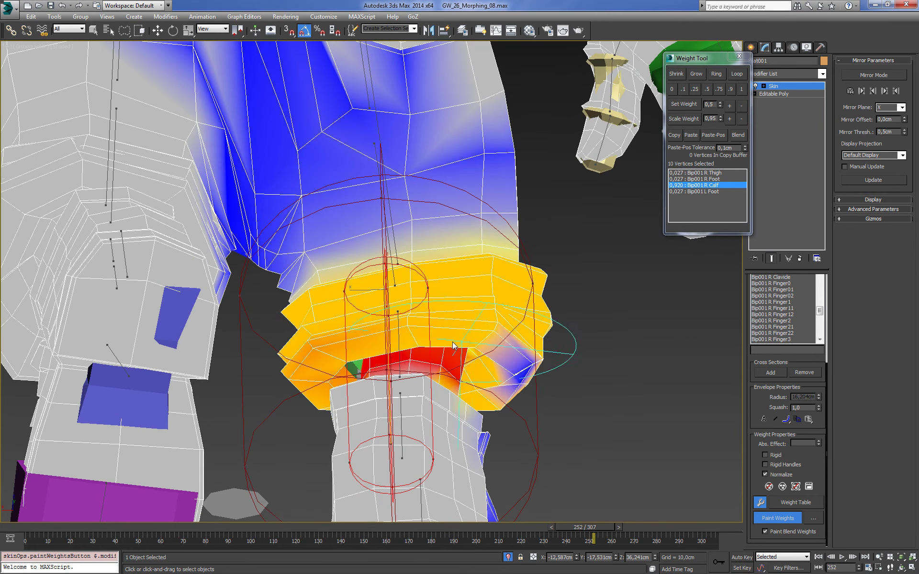
- Paint the red knee weight band toward orange and check it from several angles
{"action": "left_click_drag", "start_coordinate": [536, 344], "coordinate": [364, 306]}
{"action": "scroll", "coordinate": [493, 291], "scroll_direction": "up", "scroll_amount": 3}
{"action": "middle_click_drag", "start_coordinate": [493, 288], "coordinate": [326, 312], "text": "alt"}
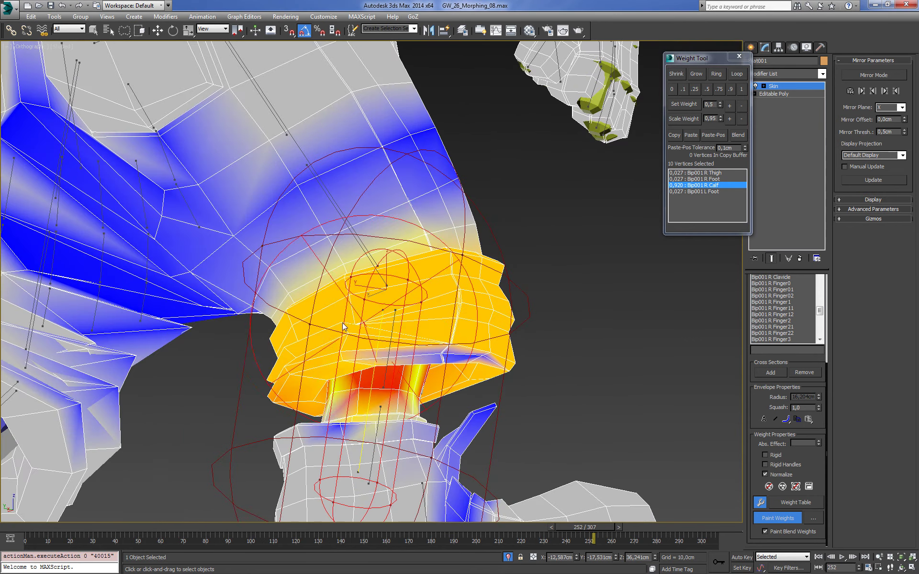
{"action": "middle_click_drag", "start_coordinate": [214, 238], "coordinate": [335, 168], "text": "alt"}
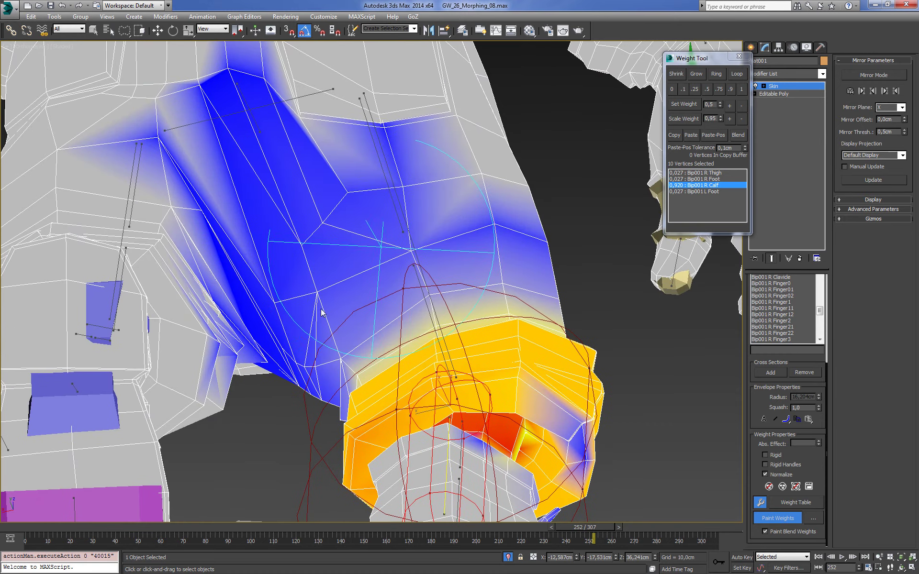
{"action": "scroll", "coordinate": [326, 178], "scroll_direction": "down", "scroll_amount": 5}
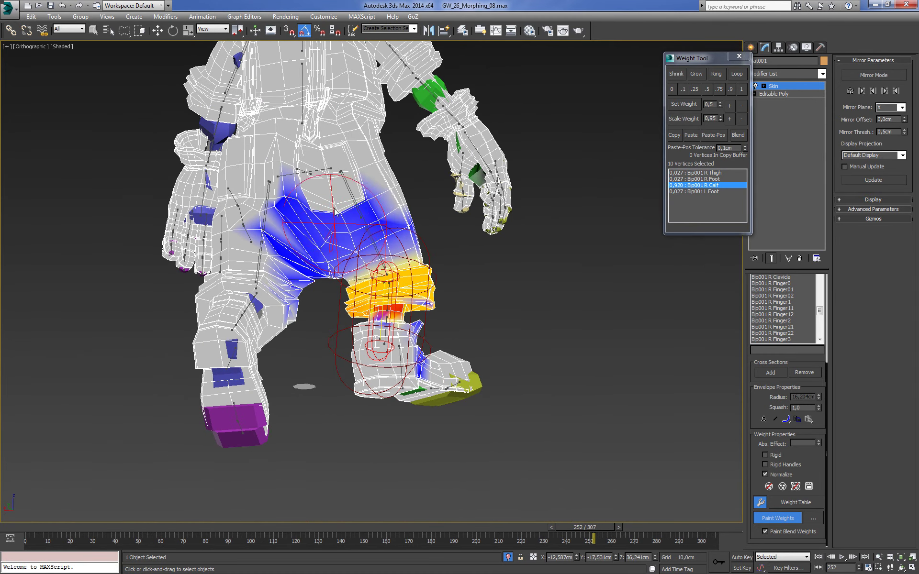
{"action": "middle_click_drag", "start_coordinate": [350, 208], "coordinate": [434, 271], "text": "alt"}
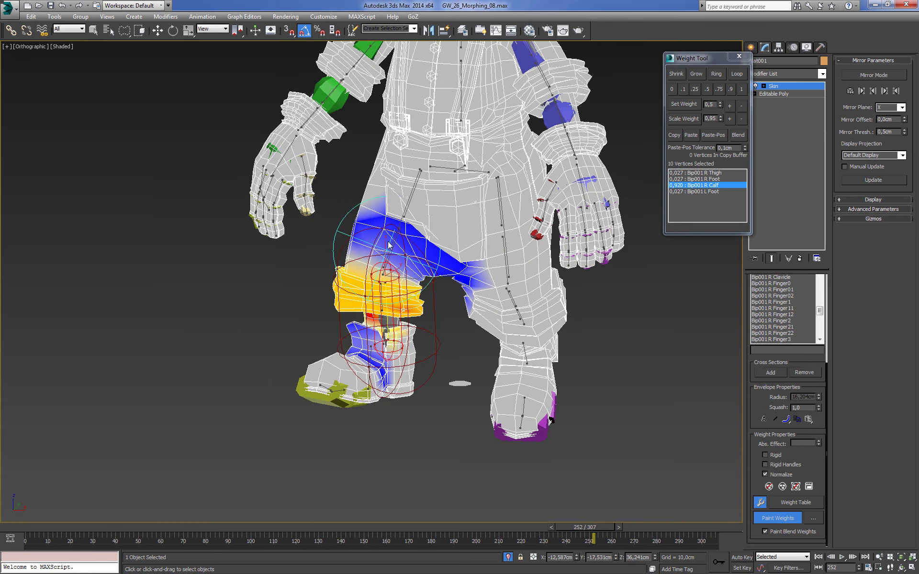
{"action": "scroll", "coordinate": [430, 266], "scroll_direction": "up", "scroll_amount": 3}
{"action": "scroll", "coordinate": [426, 259], "scroll_direction": "up", "scroll_amount": 2}
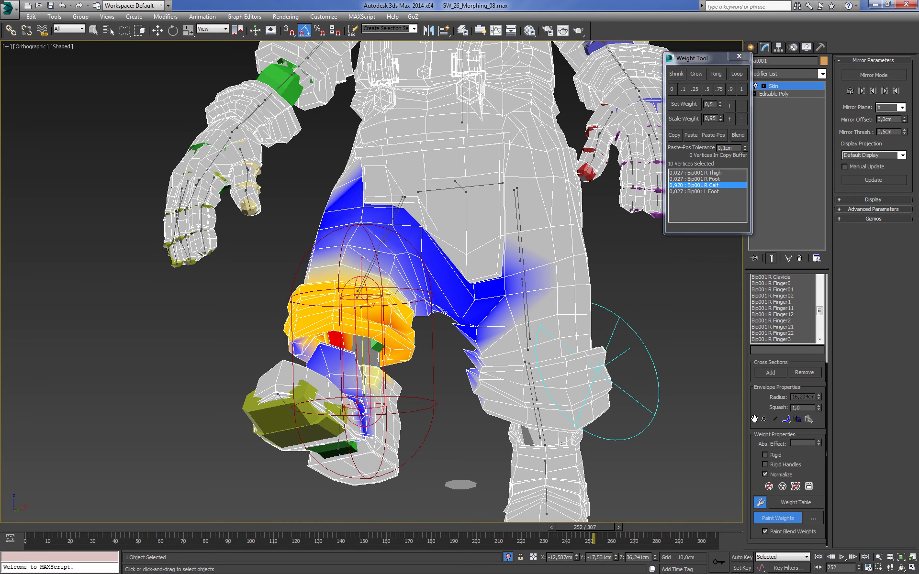
- Set the Painter Options maximum brush strength to 2.0, with the window moved clear of the leg
{"action": "left_click", "coordinate": [811, 519]}
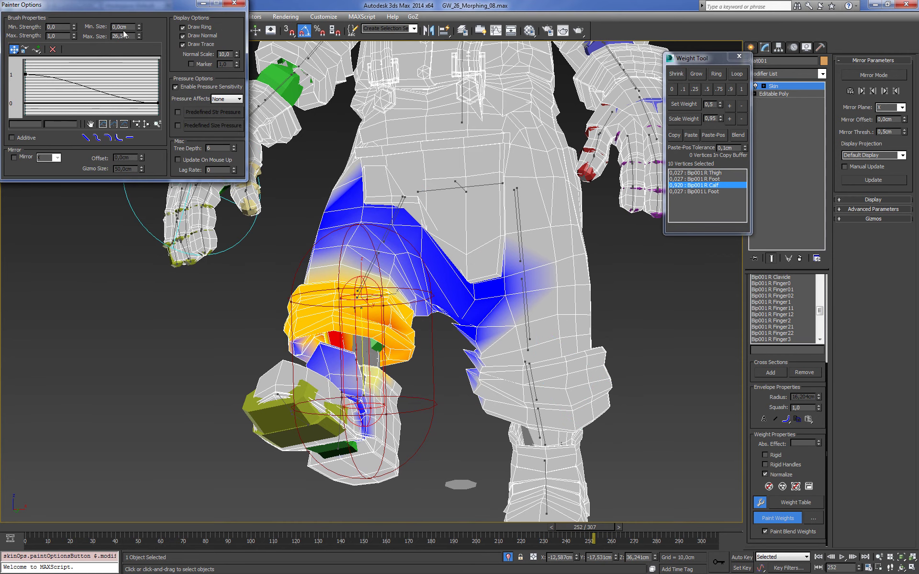
{"action": "mouse_move", "coordinate": [140, 8]}
{"action": "left_mouse_down"}
{"action": "mouse_move", "coordinate": [616, 62]}
{"action": "mouse_move", "coordinate": [253, 88]}
{"action": "mouse_move", "coordinate": [203, 78]}
{"action": "left_mouse_up"}
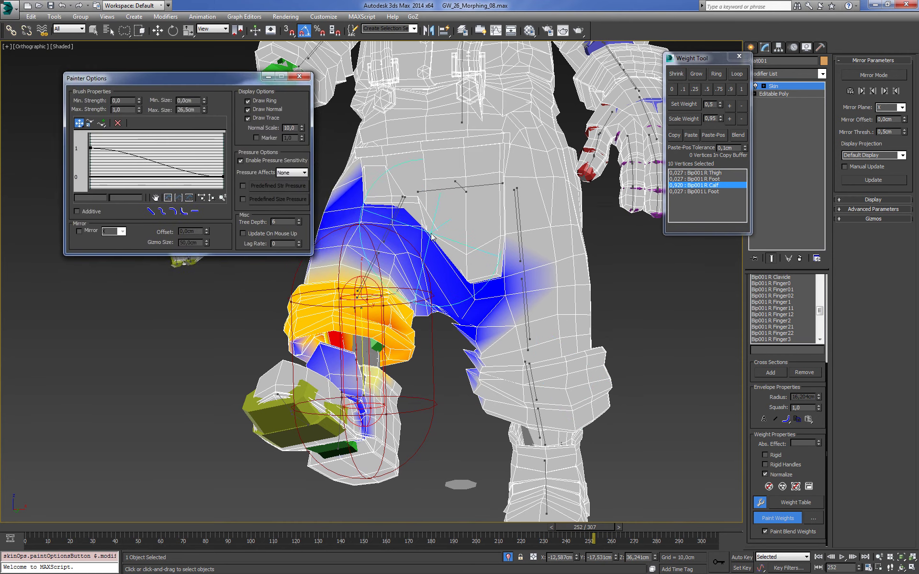
{"action": "mouse_move", "coordinate": [431, 234]}
{"action": "middle_mouse_down"}
{"action": "mouse_move", "coordinate": [513, 268]}
{"action": "mouse_move", "coordinate": [482, 310]}
{"action": "middle_mouse_up"}
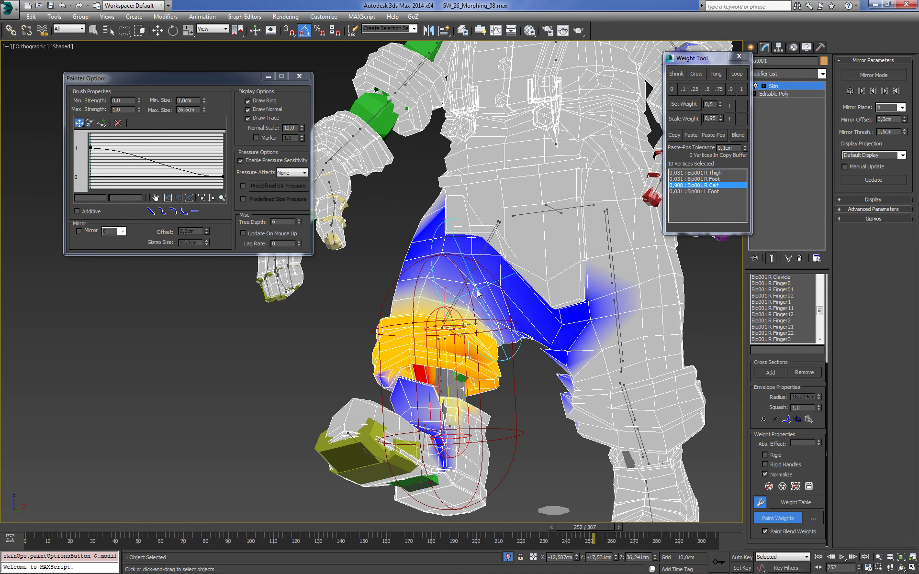
{"action": "double_click", "coordinate": [124, 110]}
{"action": "type", "text": "2"}
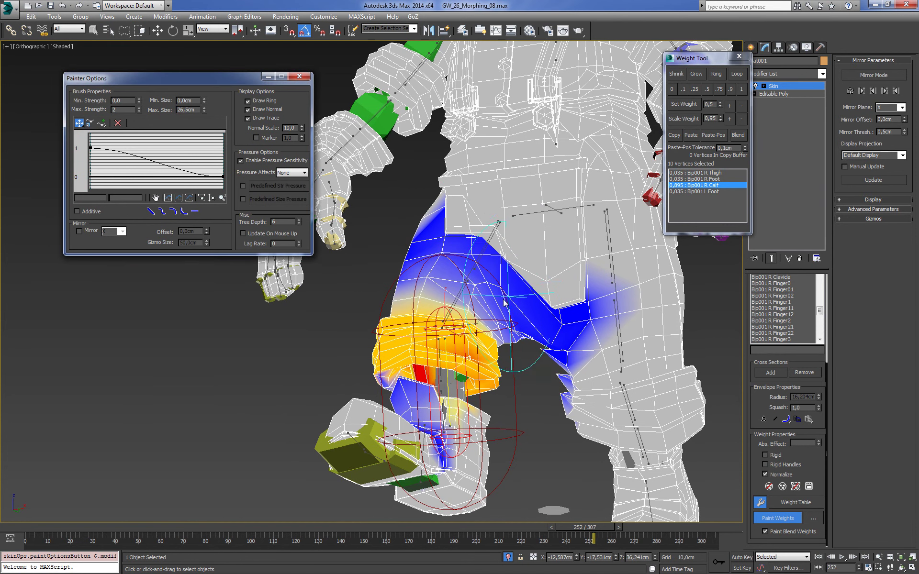
{"action": "key", "text": "Return"}
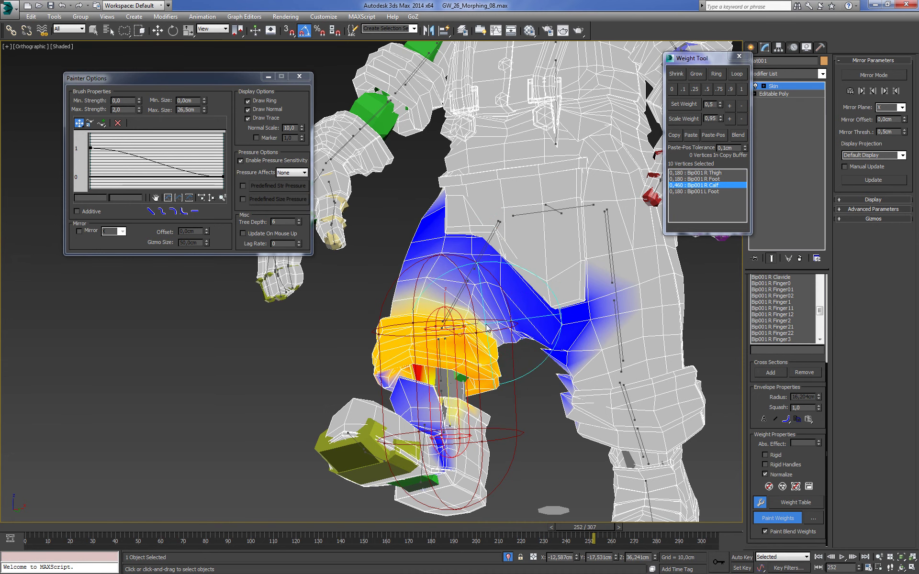
- Paint over the blue thigh weight, review the whole character, and turn off Paint Weights
{"action": "middle_click_drag", "start_coordinate": [488, 328], "coordinate": [475, 241], "text": "alt"}
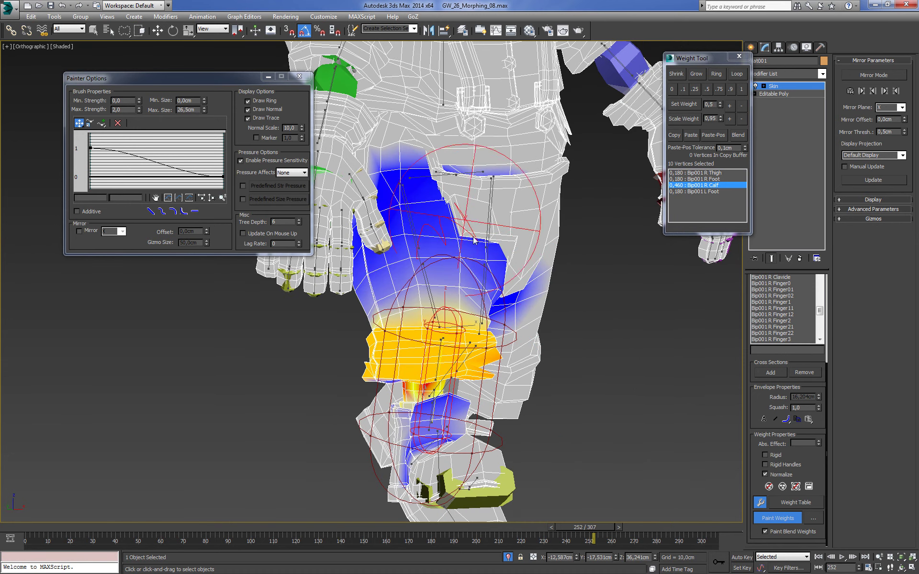
{"action": "mouse_move", "coordinate": [474, 240]}
{"action": "middle_mouse_down", "text": "alt"}
{"action": "mouse_move", "coordinate": [431, 236]}
{"action": "mouse_move", "coordinate": [427, 276]}
{"action": "middle_mouse_up", "text": "alt"}
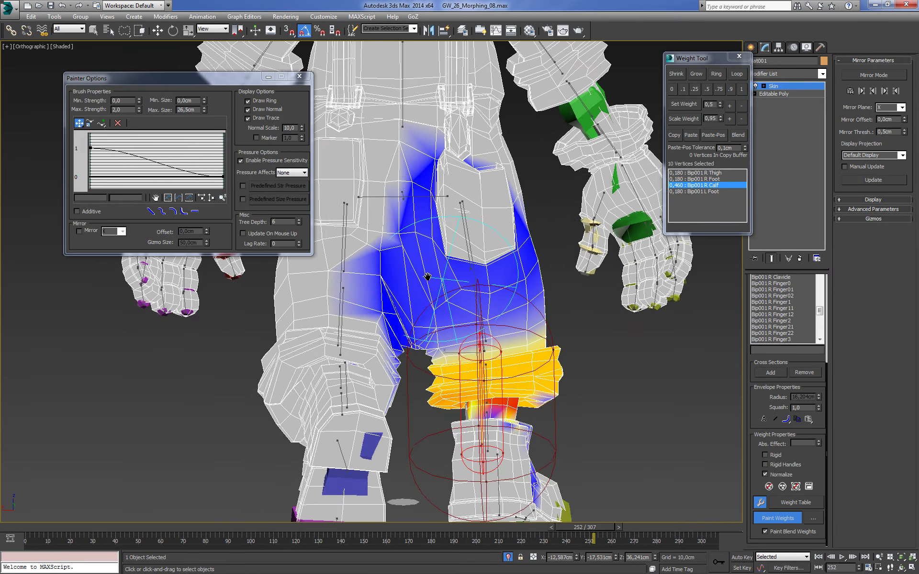
{"action": "left_click_drag", "start_coordinate": [421, 261], "coordinate": [401, 250]}
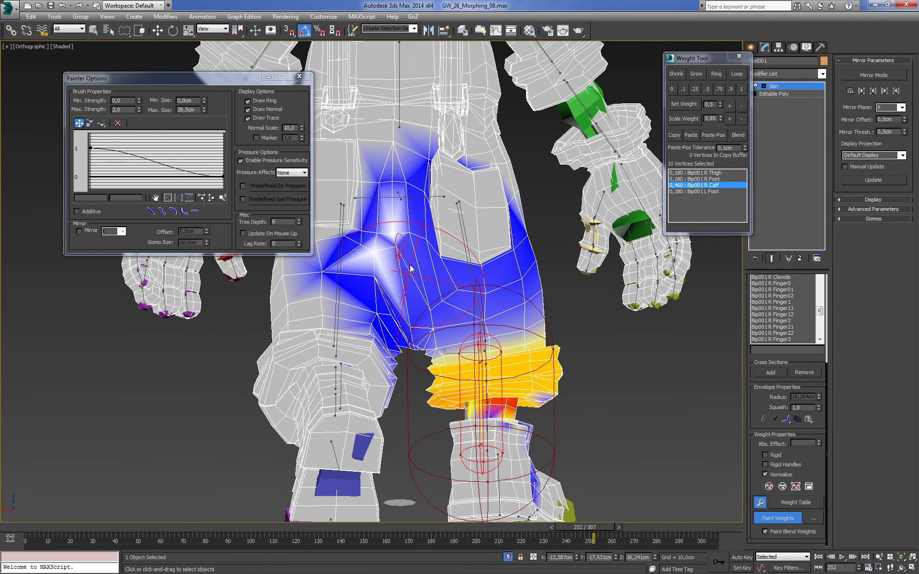
{"action": "middle_click_drag", "start_coordinate": [411, 324], "coordinate": [407, 283], "text": "alt"}
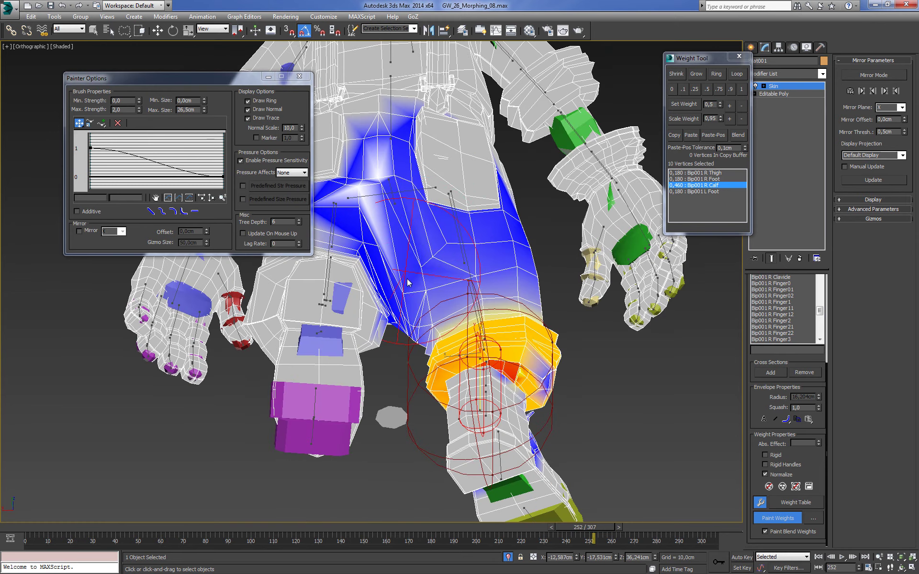
{"action": "scroll", "coordinate": [386, 196], "scroll_direction": "up", "scroll_amount": 2}
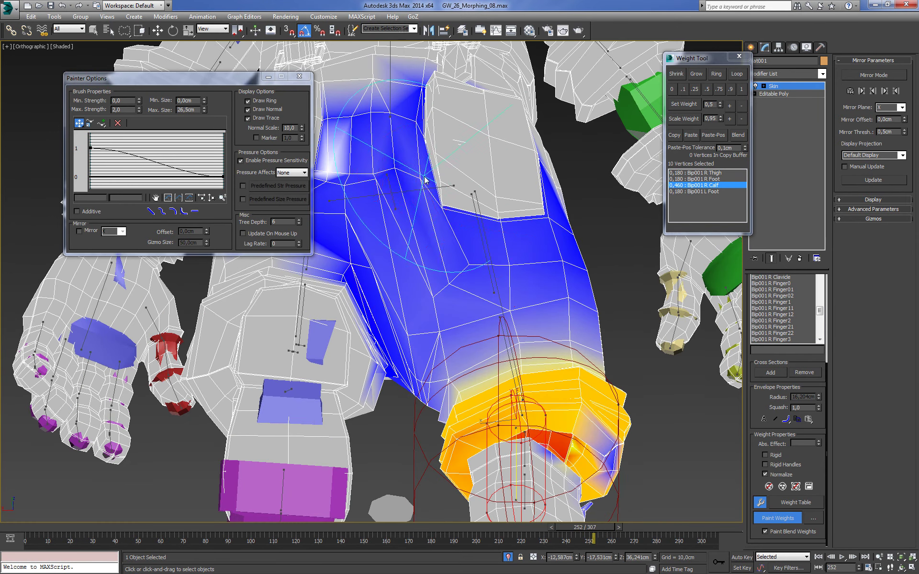
{"action": "scroll", "coordinate": [416, 221], "scroll_direction": "down", "scroll_amount": 3}
{"action": "mouse_move", "coordinate": [416, 225]}
{"action": "middle_mouse_down", "text": "alt"}
{"action": "mouse_move", "coordinate": [419, 260]}
{"action": "mouse_move", "coordinate": [478, 208]}
{"action": "middle_mouse_up", "text": "alt"}
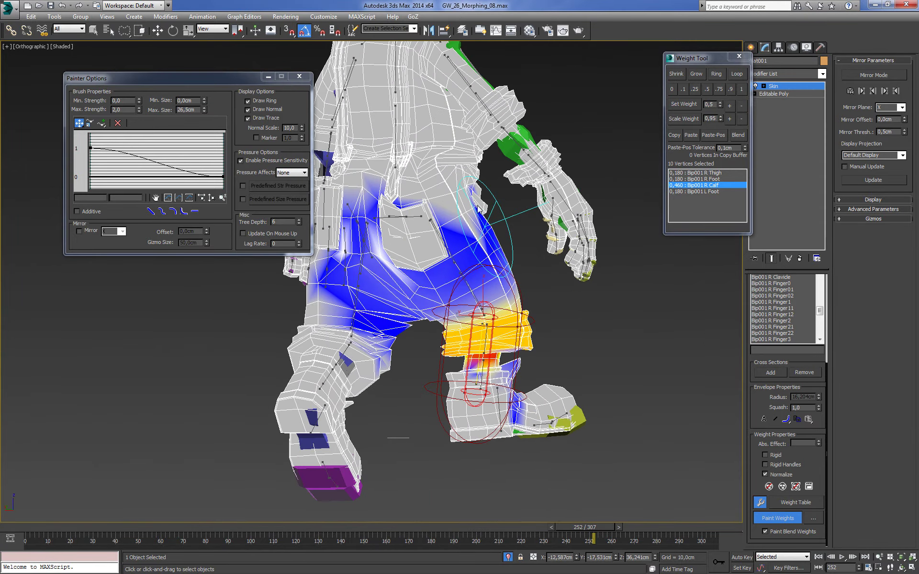
{"action": "left_click", "coordinate": [777, 517]}
- Close Painter Options and inspect the hip vertices in wireframe (F3) and shaded views
{"action": "middle_click_drag", "start_coordinate": [589, 410], "coordinate": [448, 260], "text": "alt"}
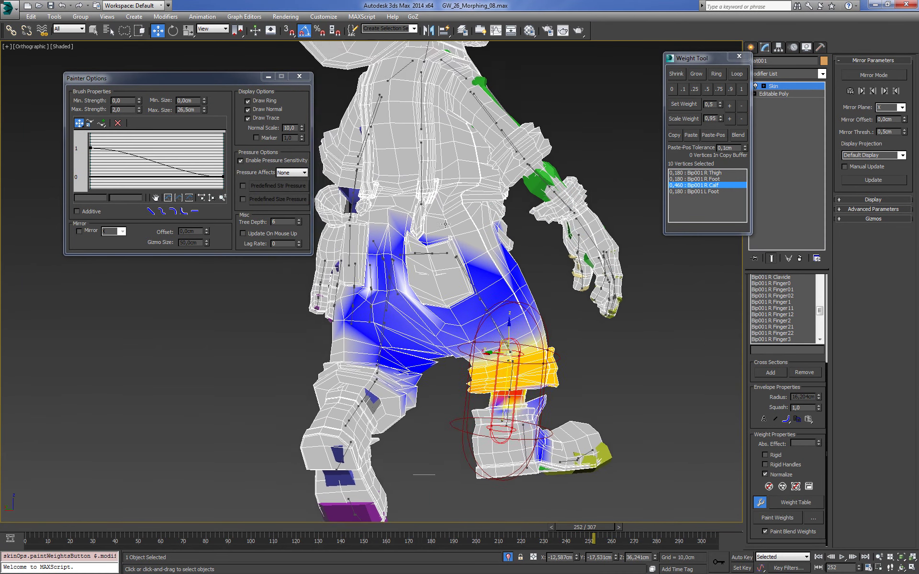
{"action": "scroll", "coordinate": [448, 260], "scroll_direction": "up", "scroll_amount": 3}
{"action": "left_click", "coordinate": [301, 78]}
{"action": "scroll", "coordinate": [442, 317], "scroll_direction": "up", "scroll_amount": 3}
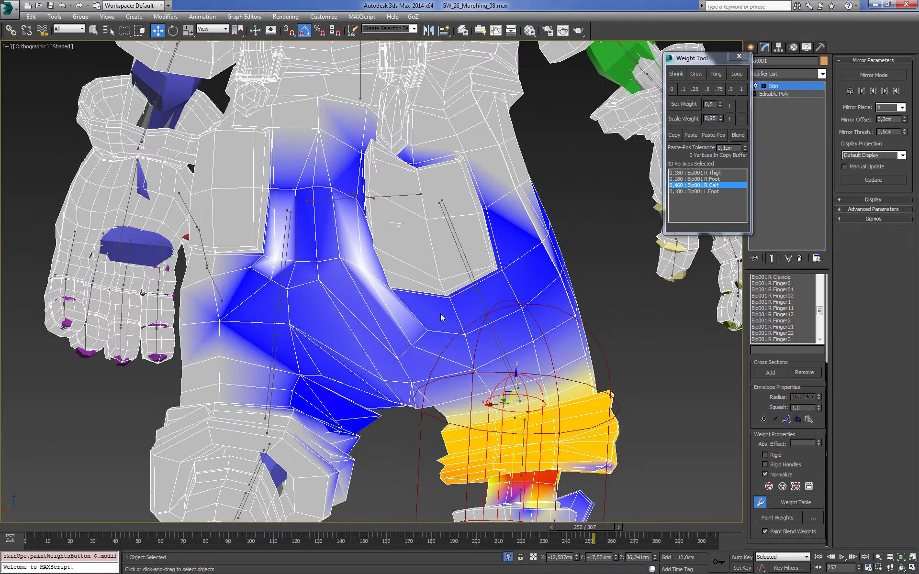
{"action": "key", "text": "F3"}
{"action": "scroll", "coordinate": [325, 320], "scroll_direction": "up", "scroll_amount": 3}
{"action": "scroll", "coordinate": [380, 312], "scroll_direction": "up", "scroll_amount": 3}
{"action": "scroll", "coordinate": [399, 314], "scroll_direction": "up", "scroll_amount": 3}
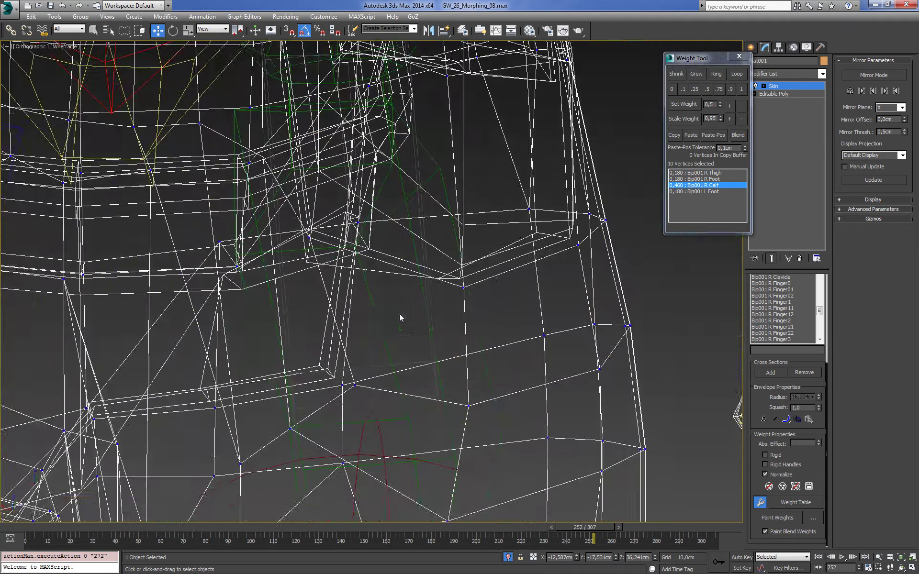
{"action": "scroll", "coordinate": [385, 337], "scroll_direction": "up", "scroll_amount": 2}
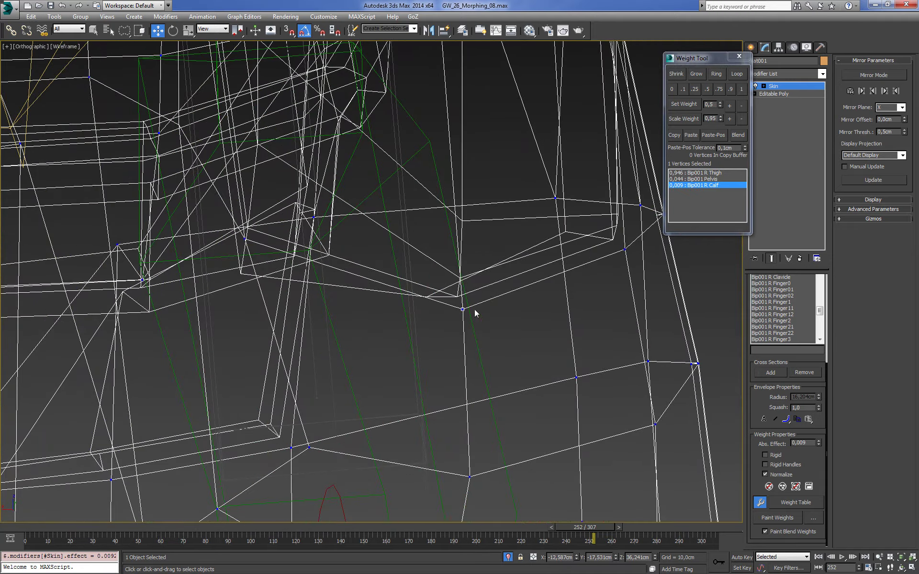
{"action": "scroll", "coordinate": [544, 206], "scroll_direction": "down", "scroll_amount": 5}
{"action": "key", "text": "F3"}
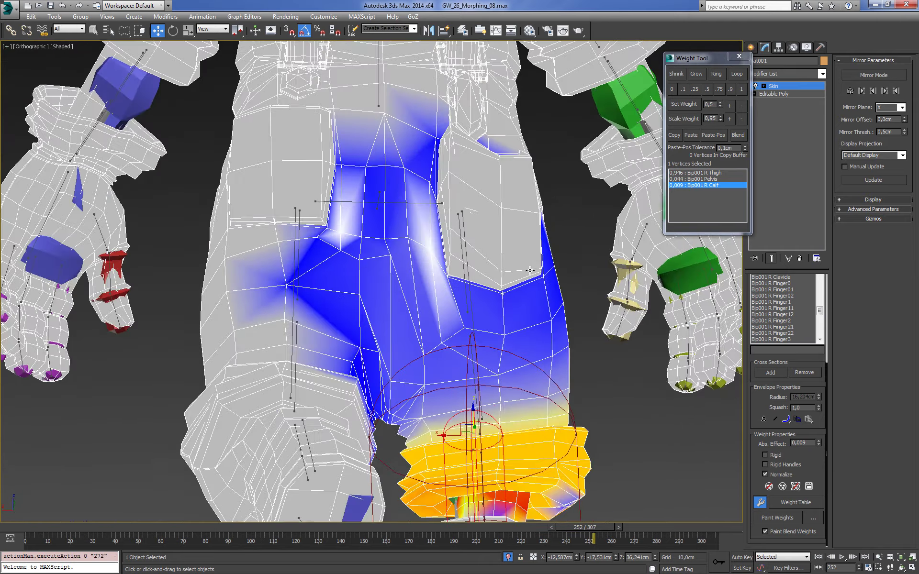
- Display the Bip001 R Thigh envelope's weights on the right thigh
{"action": "mouse_move", "coordinate": [530, 263]}
{"action": "middle_mouse_down", "text": "alt"}
{"action": "mouse_move", "coordinate": [472, 301]}
{"action": "mouse_move", "coordinate": [448, 339]}
{"action": "middle_mouse_up", "text": "alt"}
{"action": "scroll", "coordinate": [471, 301], "scroll_direction": "up", "scroll_amount": 2}
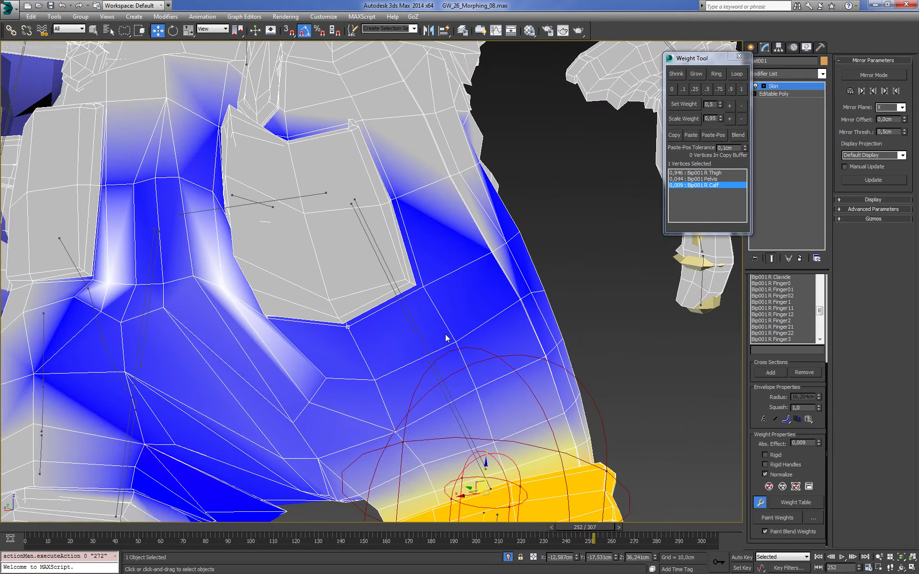
{"action": "left_click", "coordinate": [418, 336]}
{"action": "key", "text": "F3"}
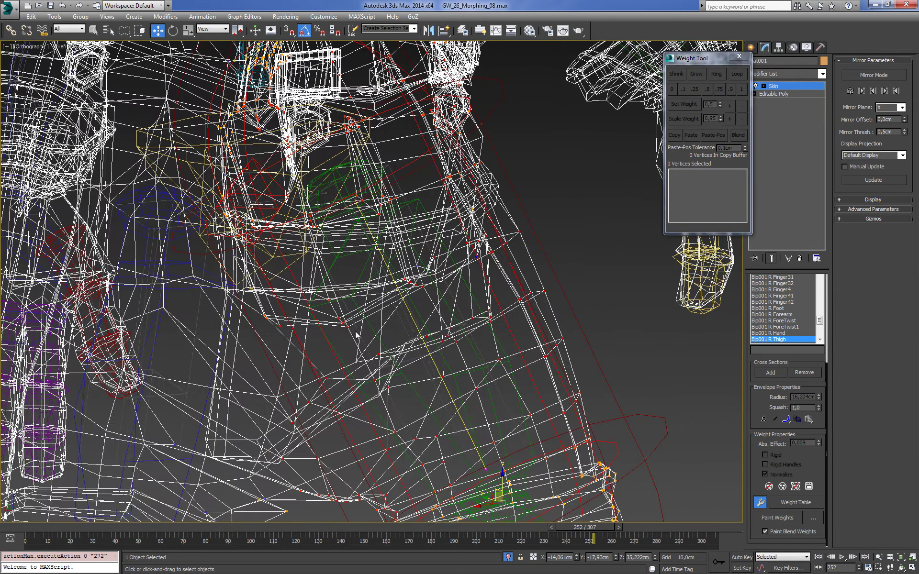
{"action": "key", "text": "F3"}
- Check the right thigh's weights in wireframe, then return the animation to frame 0
{"action": "middle_click_drag", "start_coordinate": [353, 325], "coordinate": [384, 328], "text": "alt"}
{"action": "scroll", "coordinate": [459, 314], "scroll_direction": "down", "scroll_amount": 4}
{"action": "scroll", "coordinate": [459, 315], "scroll_direction": "up", "scroll_amount": 3}
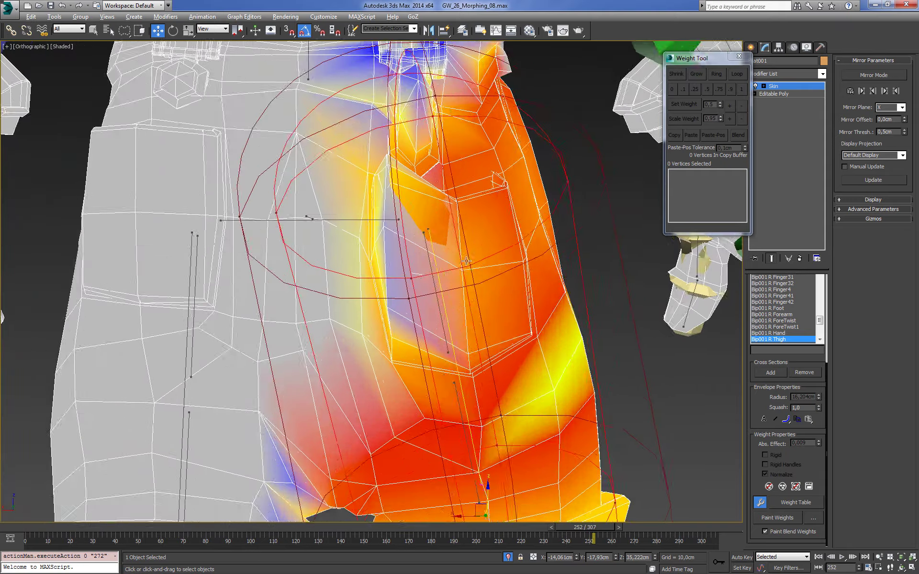
{"action": "scroll", "coordinate": [473, 305], "scroll_direction": "up", "scroll_amount": 3}
{"action": "key", "text": "F3"}
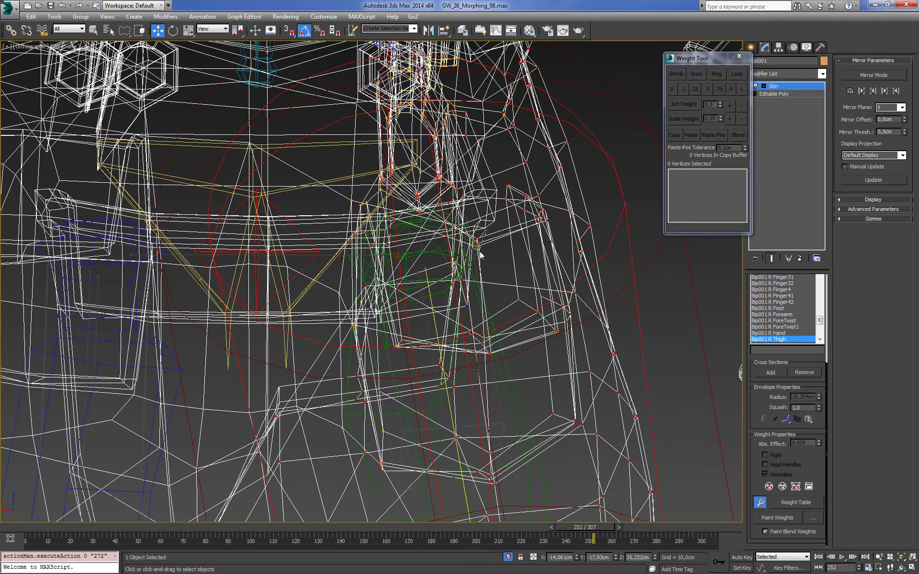
{"action": "key", "text": "F3"}
{"action": "scroll", "coordinate": [481, 256], "scroll_direction": "down", "scroll_amount": 3}
{"action": "middle_click_drag", "start_coordinate": [481, 256], "coordinate": [472, 258], "text": "alt"}
{"action": "scroll", "coordinate": [471, 257], "scroll_direction": "up", "scroll_amount": 3}
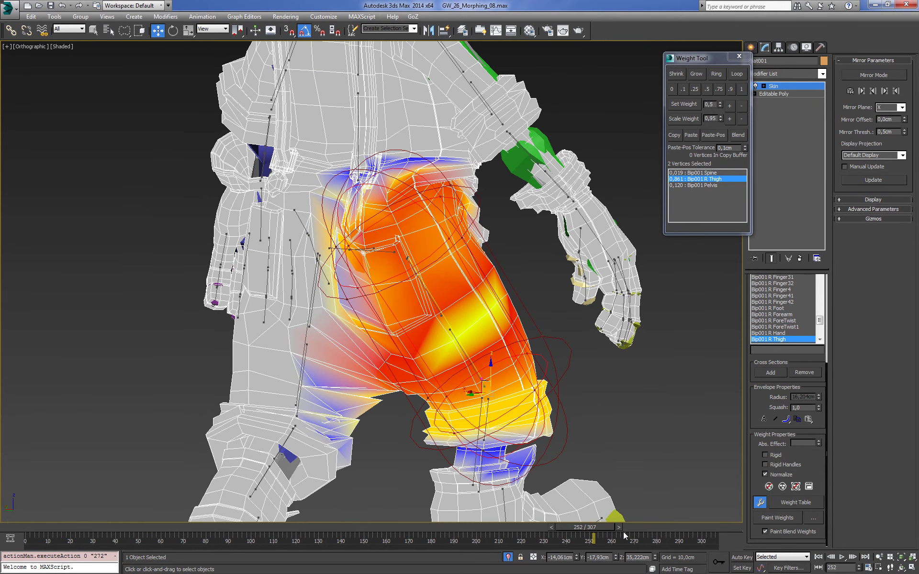
{"action": "left_click_drag", "start_coordinate": [590, 528], "coordinate": [36, 526]}
{"action": "middle_click_drag", "start_coordinate": [460, 268], "coordinate": [641, 239], "text": "alt"}
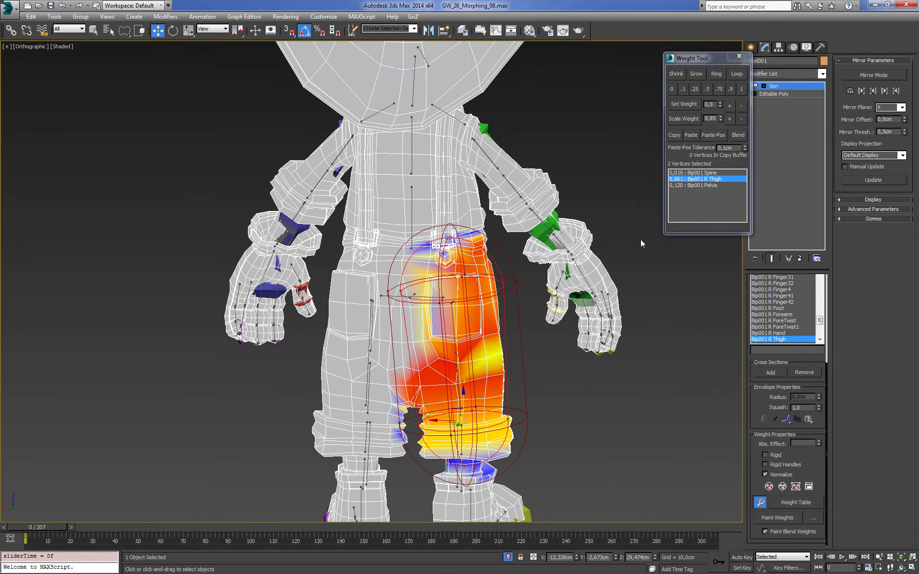
- Close Weight Tool and select both back pockets as elements of the Editable Poly
{"action": "left_click", "coordinate": [739, 56]}
{"action": "left_click", "coordinate": [780, 95]}
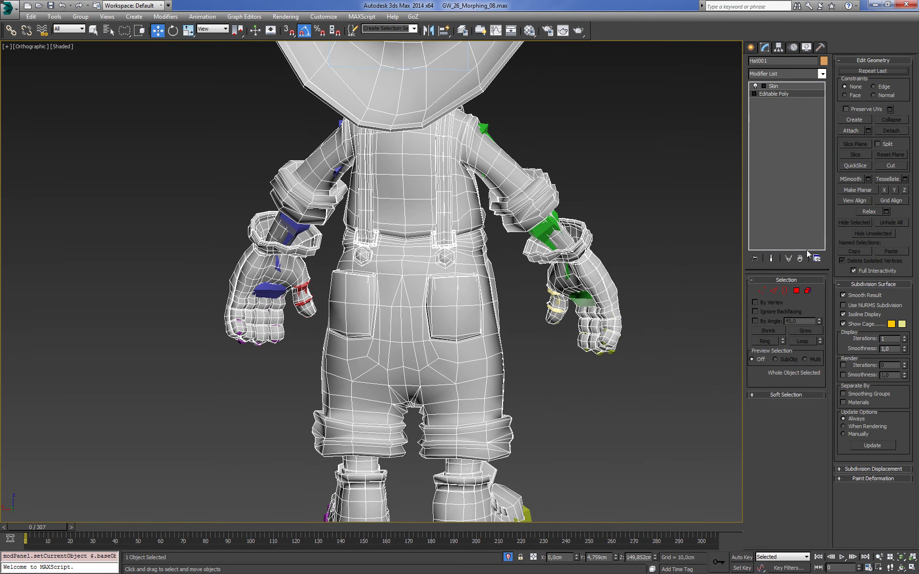
{"action": "left_click", "coordinate": [808, 290]}
{"action": "left_click", "coordinate": [351, 301]}
{"action": "left_click", "coordinate": [455, 294], "text": "ctrl"}
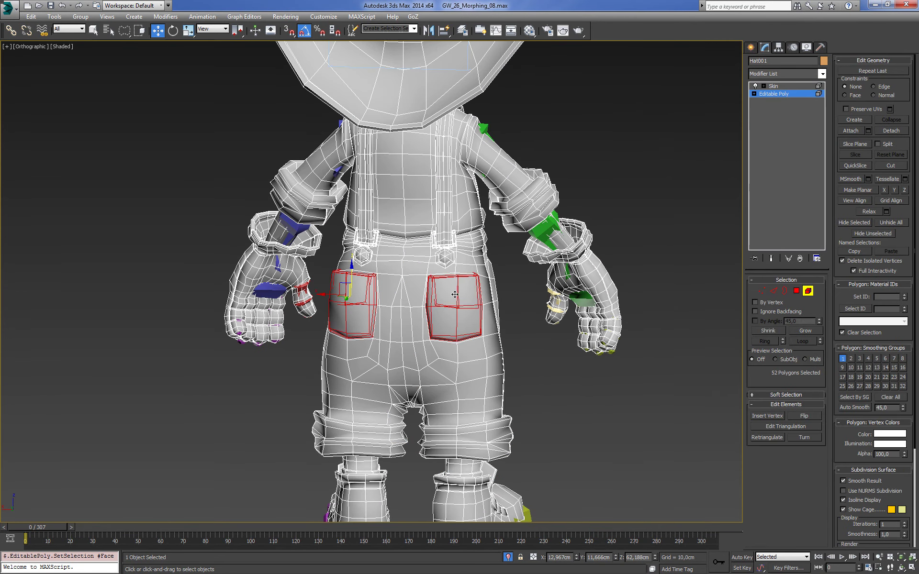
- Add the front bib pocket and both suspender straps to the element selection
{"action": "middle_click_drag", "start_coordinate": [676, 194], "coordinate": [547, 187], "text": "alt"}
{"action": "left_click", "coordinate": [464, 328], "text": "ctrl"}
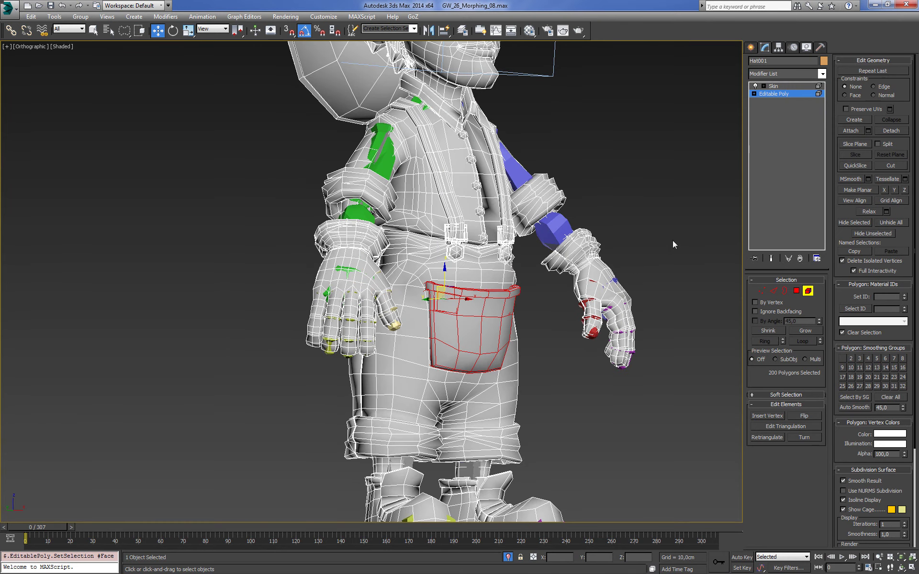
{"action": "mouse_move", "coordinate": [673, 240]}
{"action": "middle_mouse_down", "text": "alt"}
{"action": "mouse_move", "coordinate": [669, 177]}
{"action": "mouse_move", "coordinate": [617, 186]}
{"action": "mouse_move", "coordinate": [700, 218]}
{"action": "middle_mouse_up", "text": "alt"}
{"action": "scroll", "coordinate": [691, 202], "scroll_direction": "up", "scroll_amount": 3}
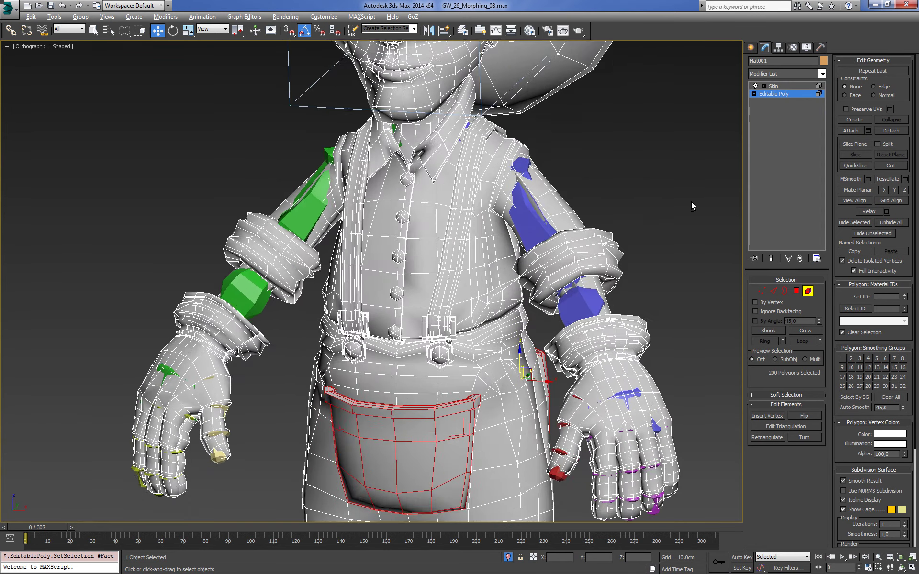
{"action": "scroll", "coordinate": [426, 244], "scroll_direction": "down", "scroll_amount": 1}
{"action": "middle_click_drag", "start_coordinate": [354, 325], "coordinate": [377, 326], "text": "alt"}
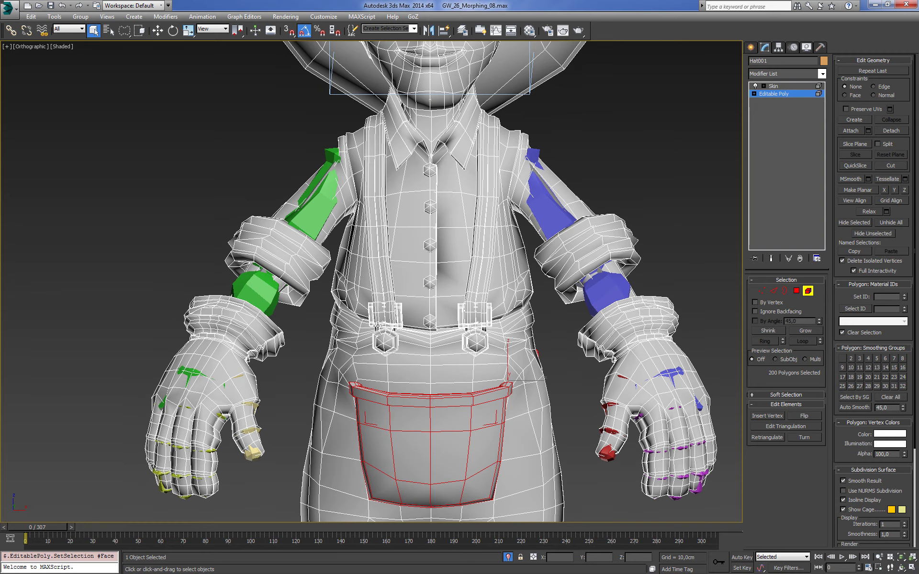
{"action": "left_click", "coordinate": [388, 314], "text": "ctrl"}
{"action": "left_click", "coordinate": [473, 313], "text": "ctrl"}
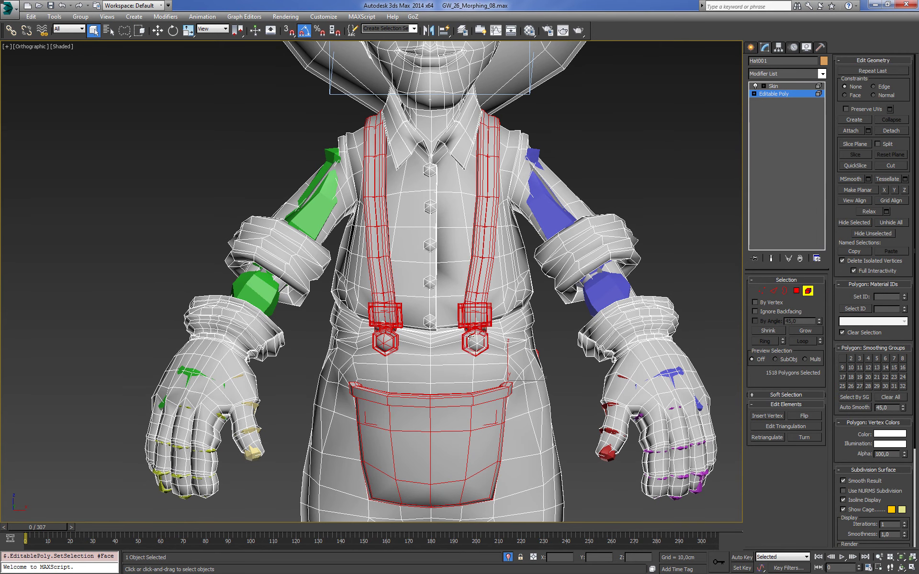
{"action": "key", "text": "2"}
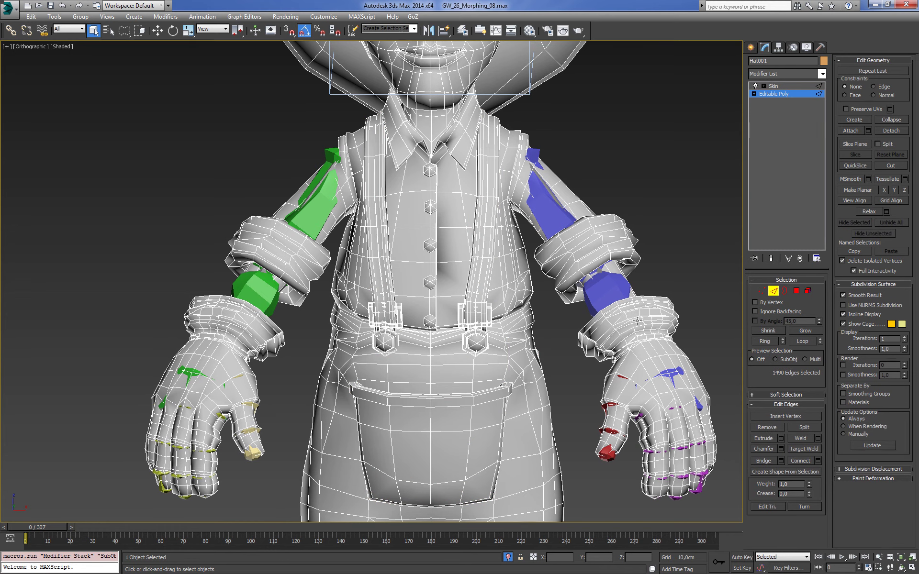
{"action": "left_click", "coordinate": [808, 292]}
{"action": "middle_click_drag", "start_coordinate": [514, 249], "coordinate": [525, 251], "text": "alt"}
{"action": "key", "text": "2"}
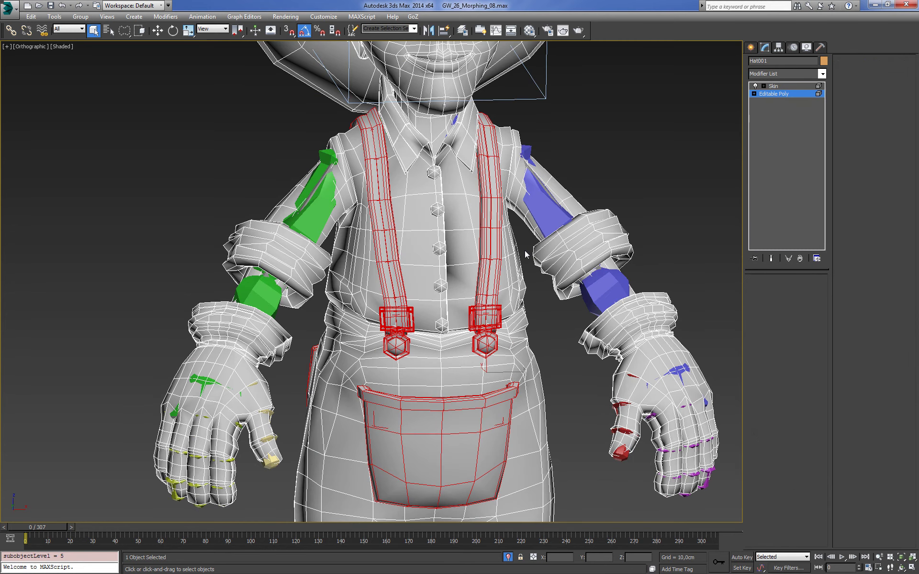
{"action": "left_click", "coordinate": [808, 290]}
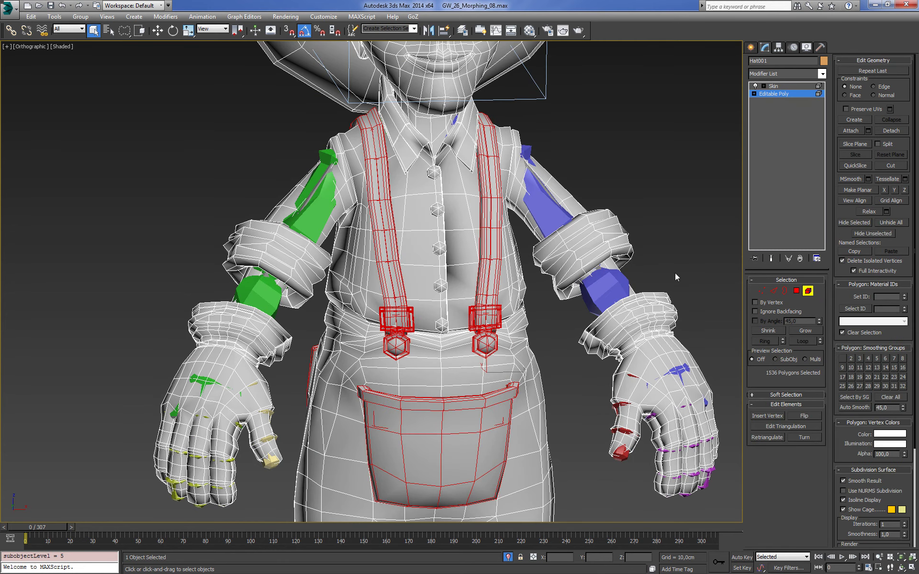
- Verify the pocket and suspender selection and detach it as Object007
{"action": "middle_click_drag", "start_coordinate": [495, 248], "coordinate": [628, 241], "text": "alt"}
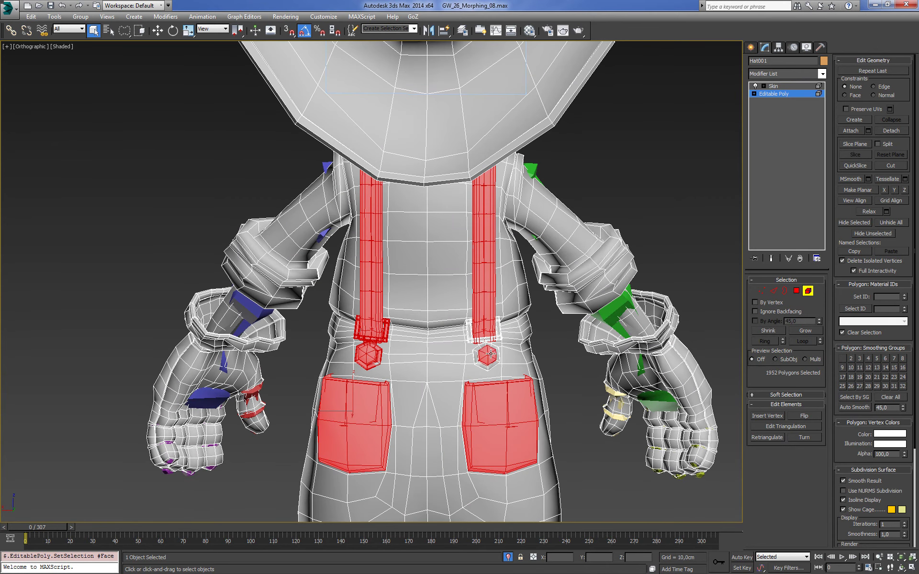
{"action": "scroll", "coordinate": [648, 237], "scroll_direction": "down", "scroll_amount": 3}
{"action": "middle_click_drag", "start_coordinate": [648, 238], "coordinate": [530, 240], "text": "alt"}
{"action": "scroll", "coordinate": [531, 240], "scroll_direction": "down", "scroll_amount": 2}
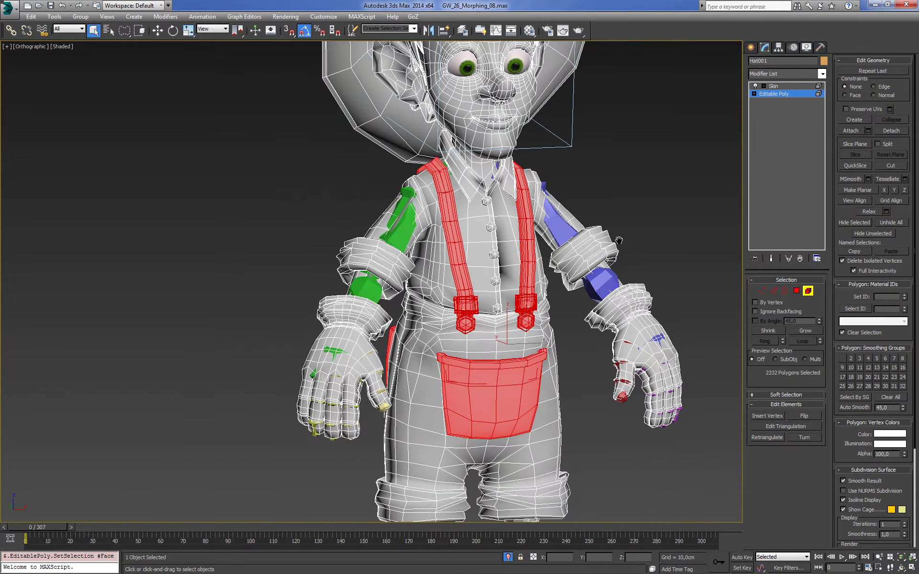
{"action": "scroll", "coordinate": [634, 247], "scroll_direction": "down", "scroll_amount": 1}
{"action": "mouse_move", "coordinate": [634, 246]}
{"action": "middle_mouse_down", "text": "alt"}
{"action": "mouse_move", "coordinate": [550, 246]}
{"action": "mouse_move", "coordinate": [637, 246]}
{"action": "middle_mouse_up", "text": "alt"}
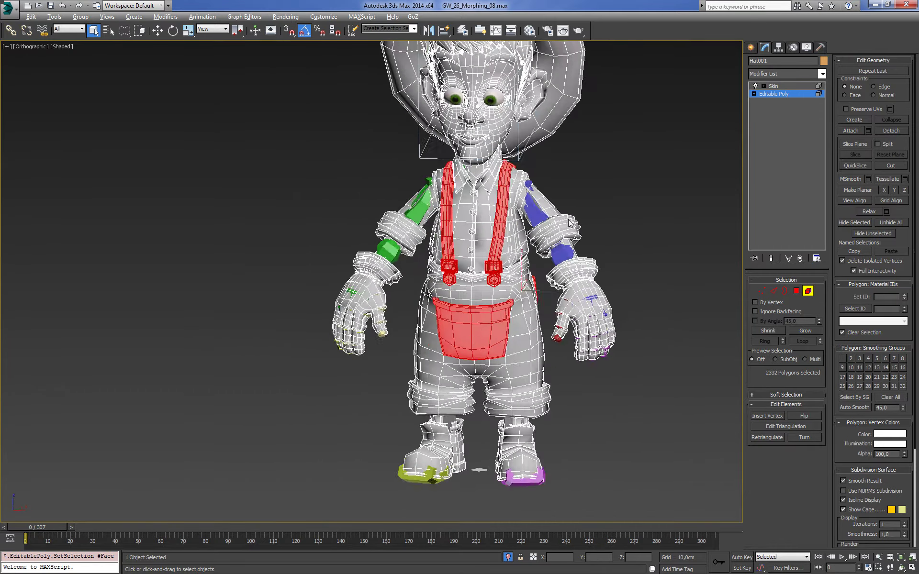
{"action": "left_click", "coordinate": [892, 132]}
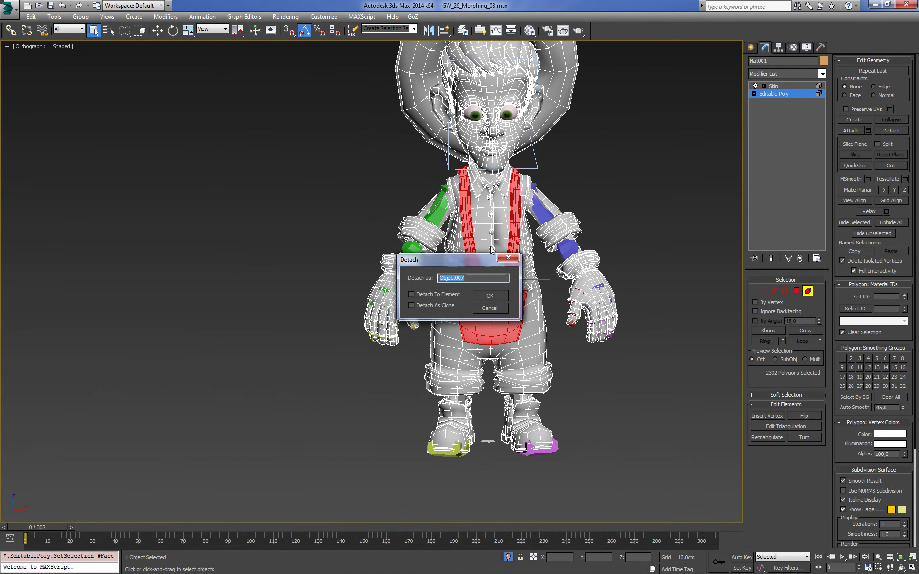
{"action": "left_click", "coordinate": [490, 296]}
- Go to the base mesh, clear the selection, and turn on edged faces
{"action": "left_click", "coordinate": [792, 98]}
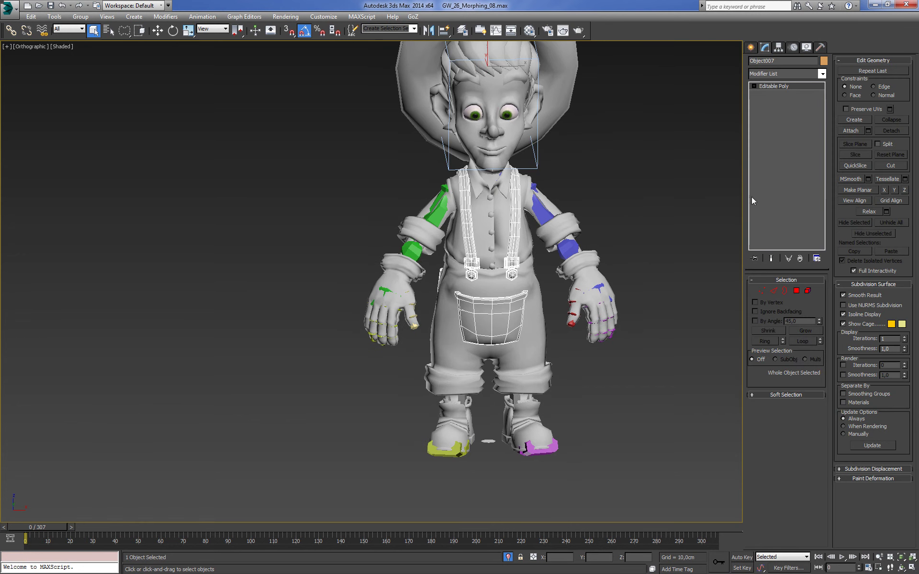
{"action": "key", "text": "ctrl+d"}
{"action": "key", "text": "F4"}
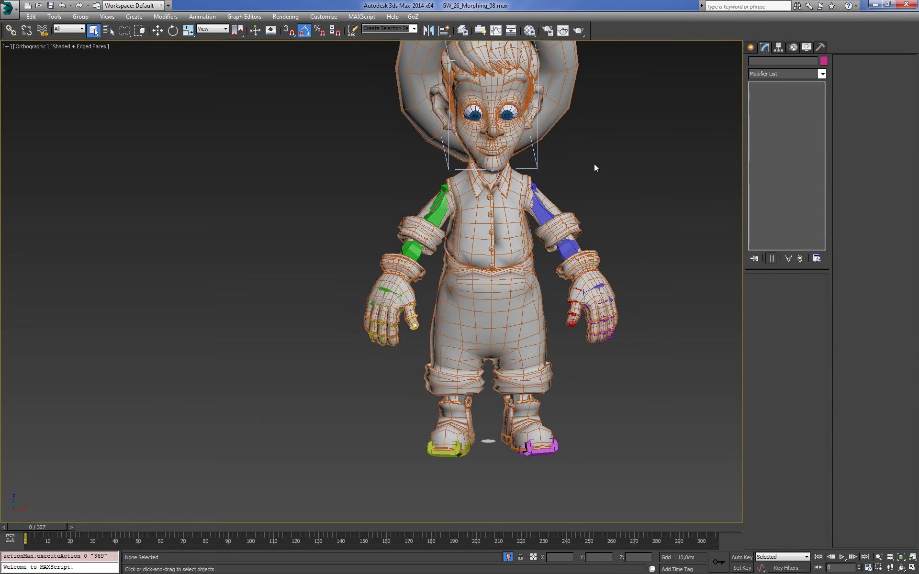
- Frame the character and scrub the animation to check the arm motion
{"action": "key", "text": "z"}
{"action": "key", "text": "F4"}
{"action": "scroll", "coordinate": [504, 325], "scroll_direction": "up", "scroll_amount": 3}
{"action": "mouse_move", "coordinate": [509, 240]}
{"action": "middle_mouse_down"}
{"action": "mouse_move", "coordinate": [556, 279]}
{"action": "mouse_move", "coordinate": [461, 282]}
{"action": "middle_mouse_up"}
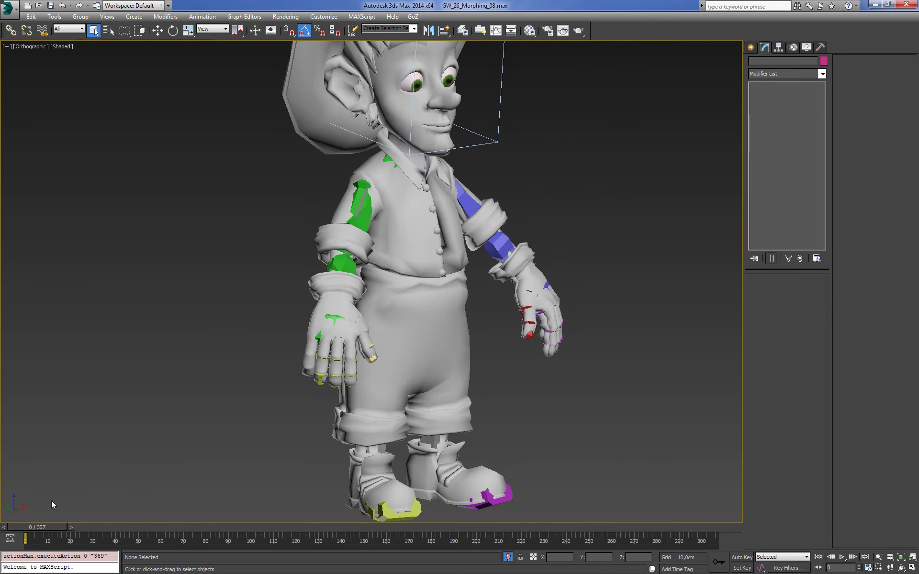
{"action": "left_click_drag", "start_coordinate": [38, 527], "coordinate": [395, 538]}
{"action": "key", "text": "F4"}
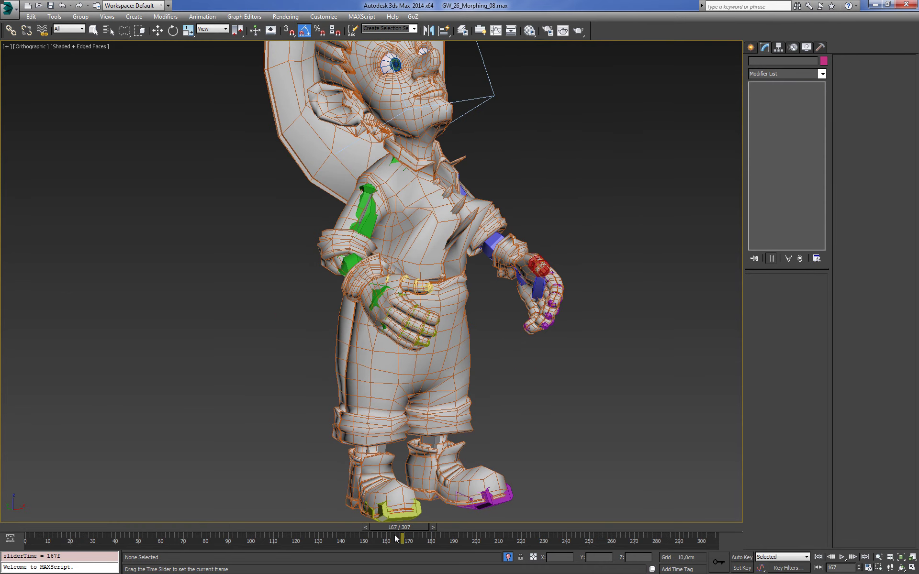
- Select Hat001, enter Edit Envelopes, and scrub the timeline to frame 254
{"action": "left_click", "coordinate": [411, 417]}
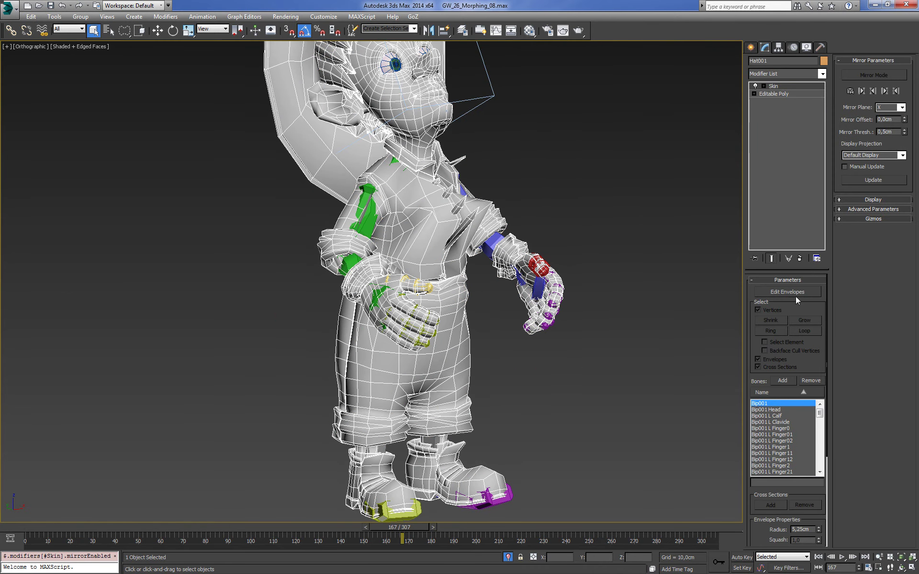
{"action": "left_click", "coordinate": [788, 292]}
{"action": "mouse_move", "coordinate": [667, 249]}
{"action": "middle_mouse_down", "text": "alt"}
{"action": "mouse_move", "coordinate": [633, 341]}
{"action": "mouse_move", "coordinate": [449, 267]}
{"action": "middle_mouse_up", "text": "alt"}
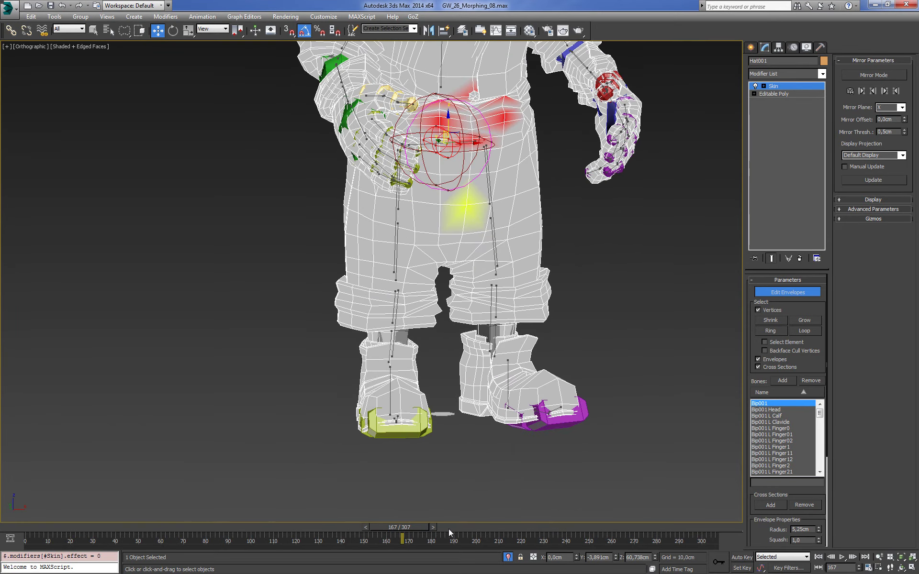
{"action": "left_click_drag", "start_coordinate": [416, 527], "coordinate": [605, 518]}
{"action": "key", "text": "w"}
- Choose the Bip001 R Thigh envelope near the right hip
{"action": "mouse_move", "coordinate": [531, 367]}
{"action": "middle_mouse_down", "text": "alt"}
{"action": "mouse_move", "coordinate": [509, 371]}
{"action": "mouse_move", "coordinate": [599, 378]}
{"action": "middle_mouse_up", "text": "alt"}
{"action": "middle_click_drag", "start_coordinate": [511, 299], "coordinate": [484, 311], "text": "alt"}
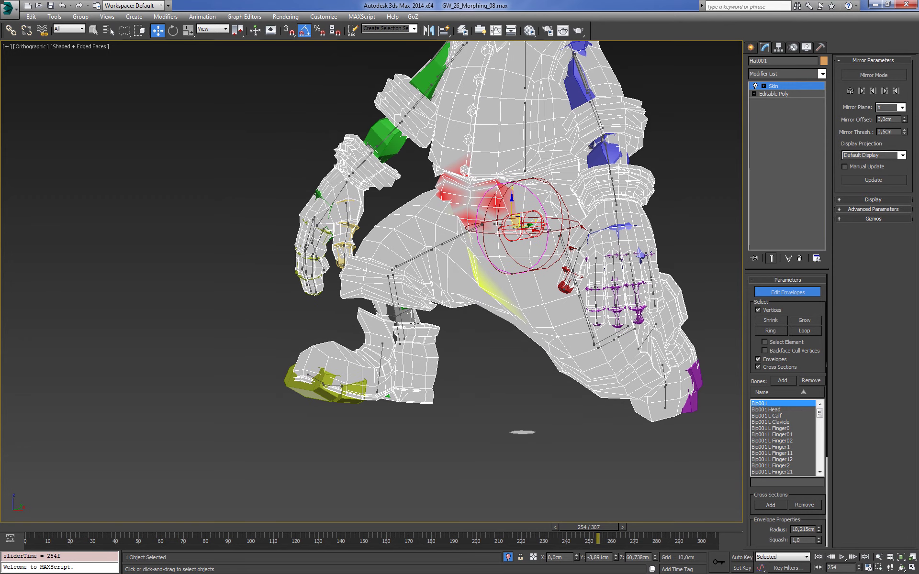
{"action": "scroll", "coordinate": [478, 315], "scroll_direction": "up", "scroll_amount": 3}
{"action": "scroll", "coordinate": [461, 295], "scroll_direction": "up", "scroll_amount": 3}
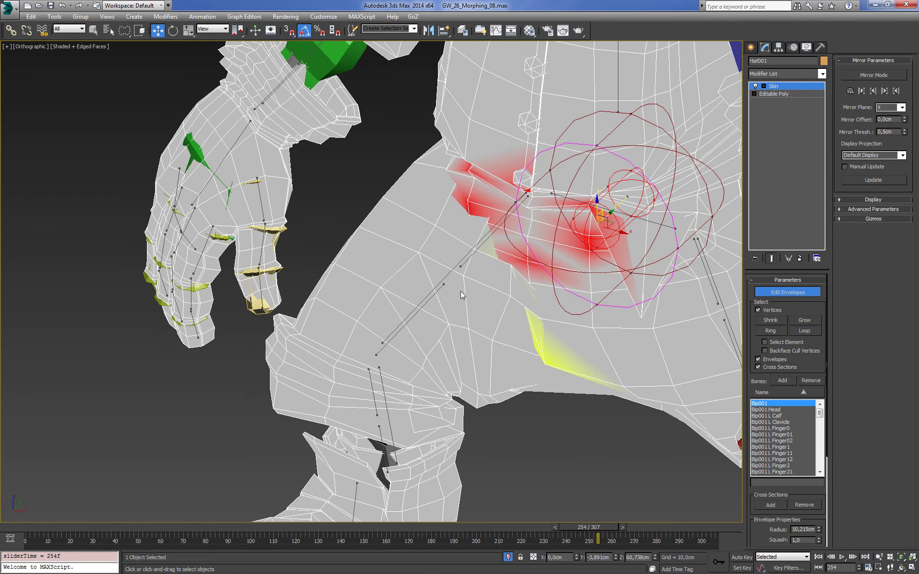
{"action": "left_click", "coordinate": [455, 267]}
{"action": "scroll", "coordinate": [456, 266], "scroll_direction": "down", "scroll_amount": 2}
{"action": "scroll", "coordinate": [455, 267], "scroll_direction": "down", "scroll_amount": 2}
- Inspect the hip's R Thigh weights from below in wireframe and shaded views
{"action": "mouse_move", "coordinate": [460, 273]}
{"action": "middle_mouse_down", "text": "alt"}
{"action": "mouse_move", "coordinate": [483, 287]}
{"action": "mouse_move", "coordinate": [575, 288]}
{"action": "mouse_move", "coordinate": [548, 273]}
{"action": "middle_mouse_up", "text": "alt"}
{"action": "scroll", "coordinate": [486, 290], "scroll_direction": "up", "scroll_amount": 3}
{"action": "scroll", "coordinate": [527, 285], "scroll_direction": "up", "scroll_amount": 2}
{"action": "scroll", "coordinate": [500, 297], "scroll_direction": "up", "scroll_amount": 2}
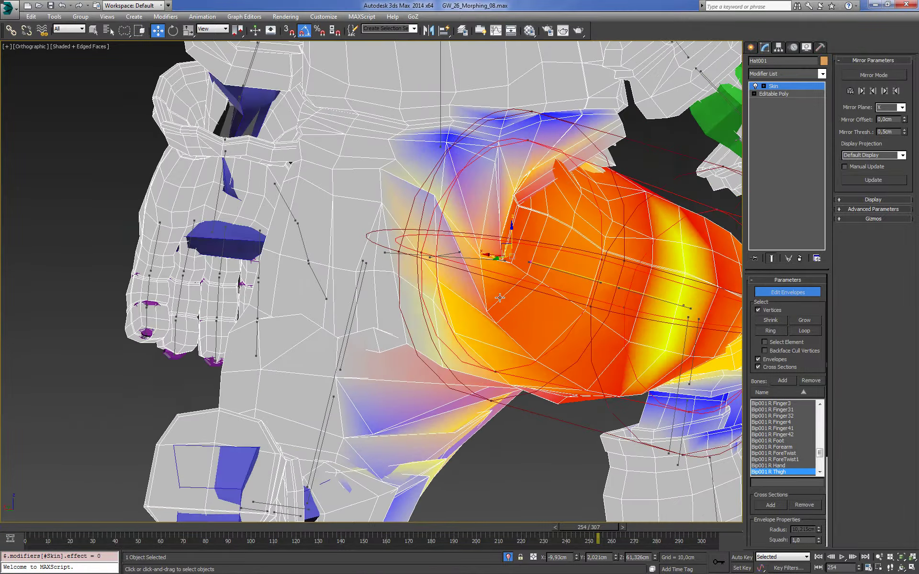
{"action": "scroll", "coordinate": [500, 298], "scroll_direction": "down", "scroll_amount": 3}
{"action": "middle_click_drag", "start_coordinate": [483, 253], "coordinate": [464, 212], "text": "alt"}
{"action": "key", "text": "F3"}
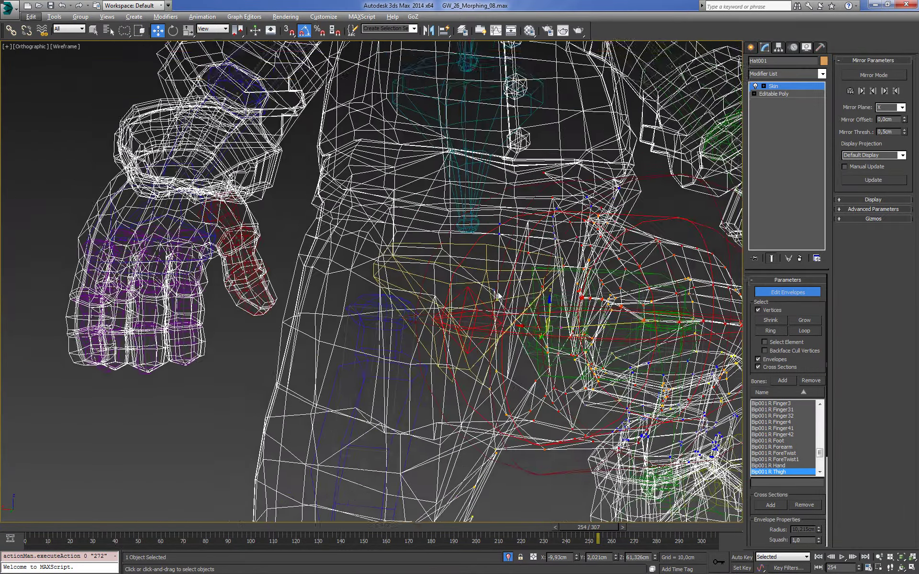
{"action": "scroll", "coordinate": [498, 295], "scroll_direction": "up", "scroll_amount": 3}
{"action": "key", "text": "F3"}
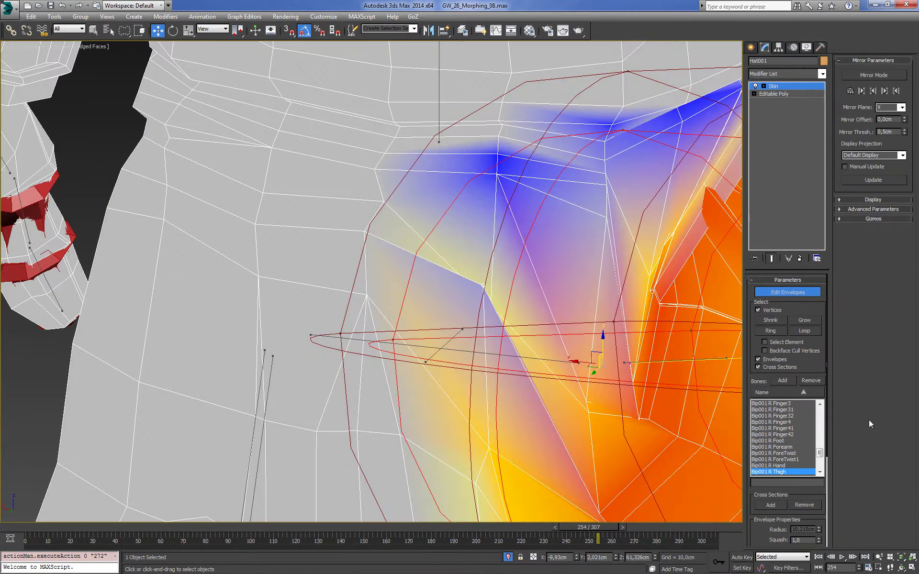
{"action": "scroll", "coordinate": [766, 380], "scroll_direction": "down", "scroll_amount": 2}
{"action": "scroll", "coordinate": [786, 376], "scroll_direction": "down", "scroll_amount": 3}
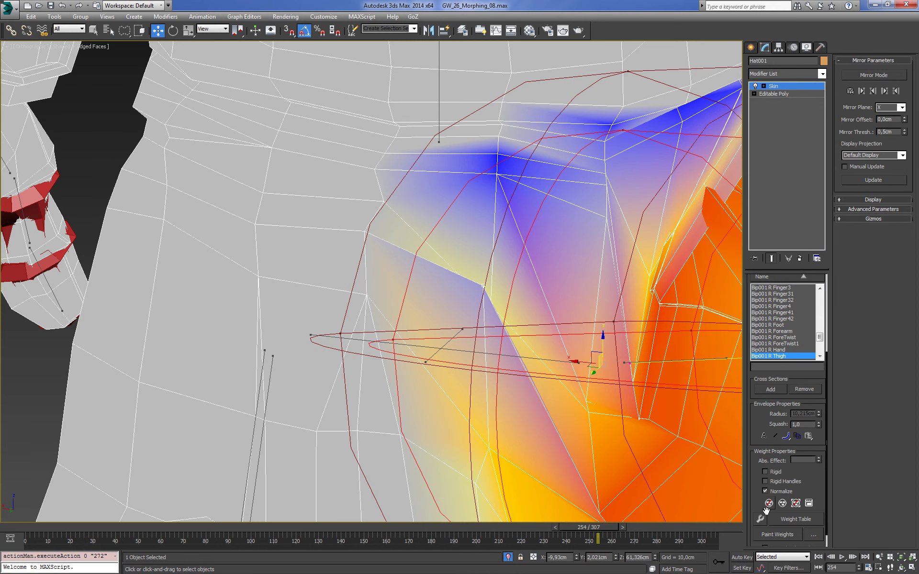
- In the Weight Tool, give a first pair of hip vertices 0.1 R Thigh weight
{"action": "left_click", "coordinate": [761, 519]}
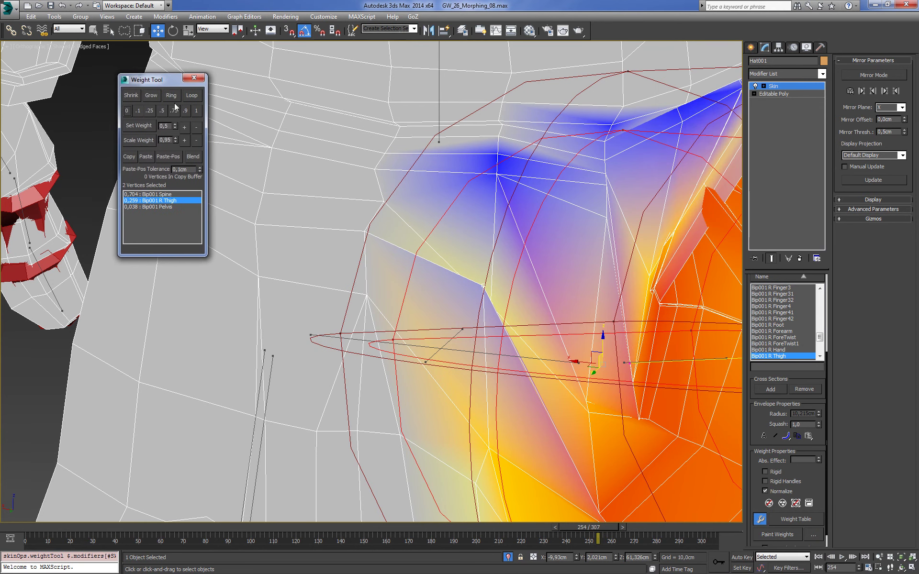
{"action": "left_click", "coordinate": [184, 126]}
{"action": "left_click", "coordinate": [185, 127]}
{"action": "scroll", "coordinate": [338, 208], "scroll_direction": "down", "scroll_amount": 5}
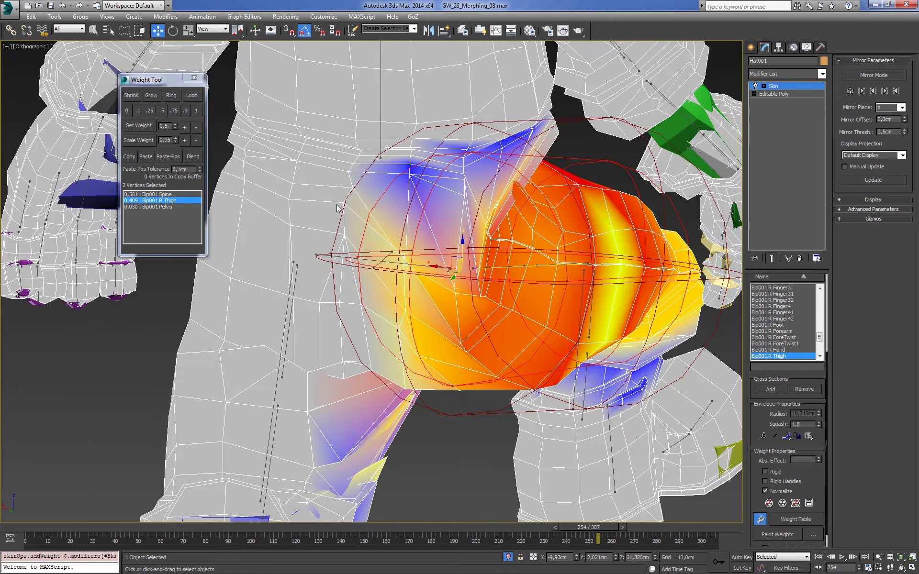
{"action": "middle_click_drag", "start_coordinate": [338, 208], "coordinate": [442, 241], "text": "alt"}
{"action": "key", "text": "F3"}
{"action": "left_click", "coordinate": [423, 253]}
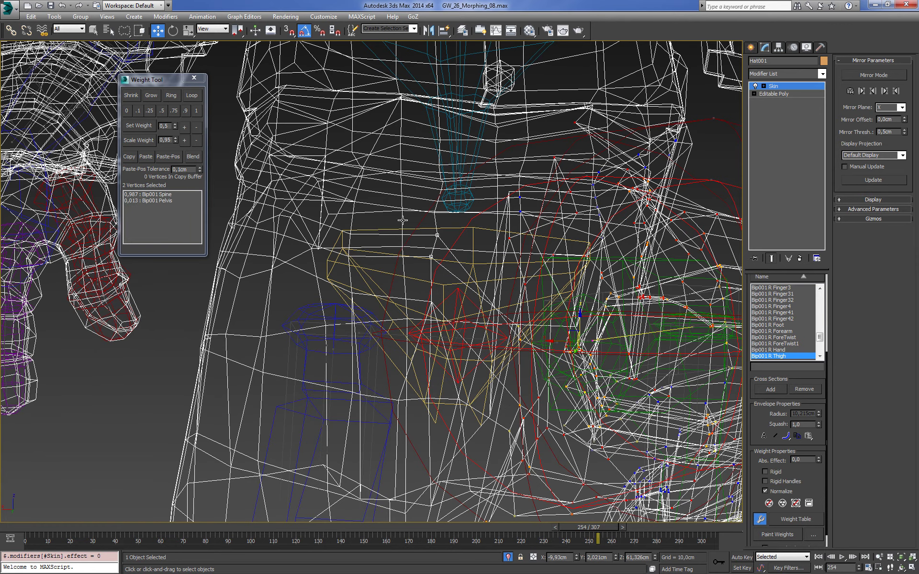
{"action": "key", "text": "F3"}
{"action": "left_click", "coordinate": [184, 127]}
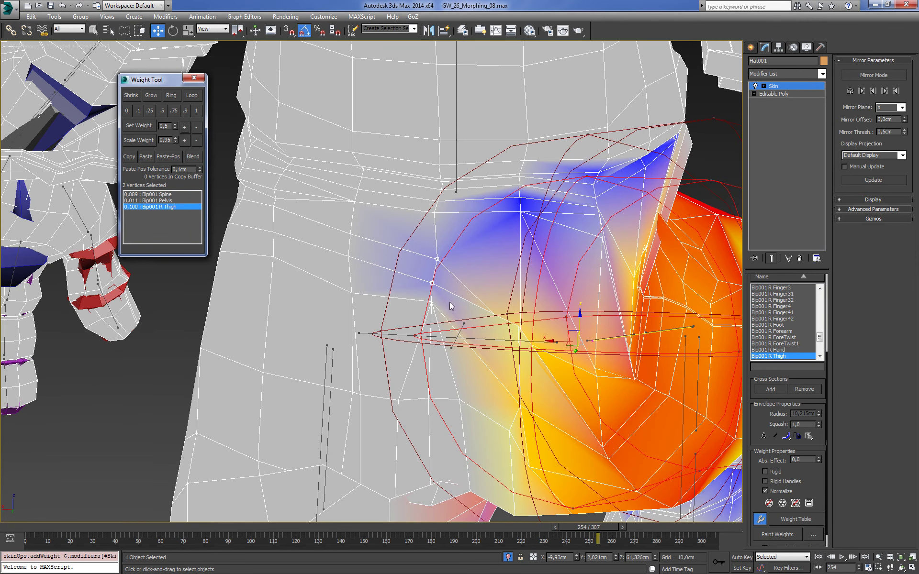
- Add R Thigh influence to a single hip vertex, then 0.15 R Thigh to two vertices
{"action": "key", "text": "F3"}
{"action": "left_click", "coordinate": [432, 302]}
{"action": "key", "text": "F3"}
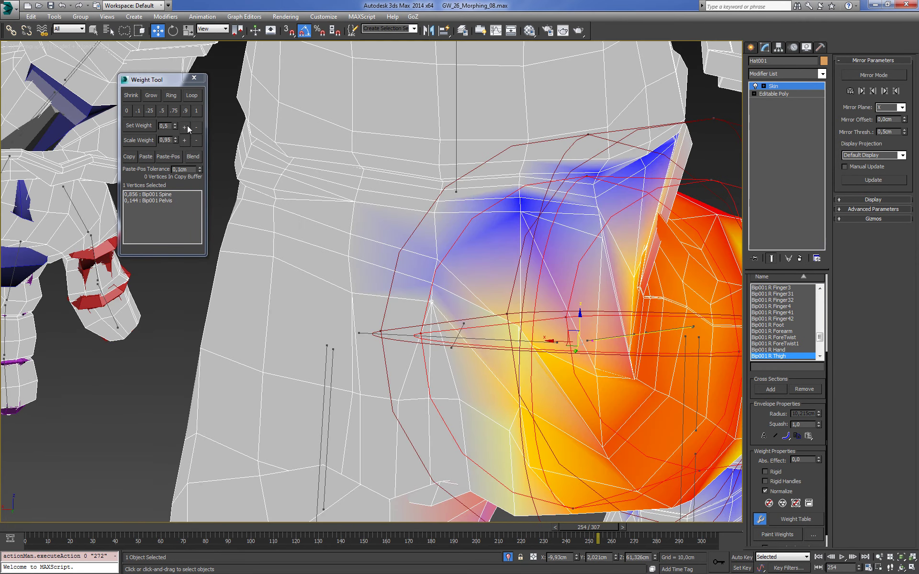
{"action": "left_click", "coordinate": [184, 126]}
{"action": "key", "text": "F3"}
{"action": "mouse_move", "coordinate": [362, 210]}
{"action": "middle_mouse_down", "text": "alt"}
{"action": "mouse_move", "coordinate": [469, 305]}
{"action": "mouse_move", "coordinate": [438, 268]}
{"action": "middle_mouse_up", "text": "alt"}
{"action": "key", "text": "F3"}
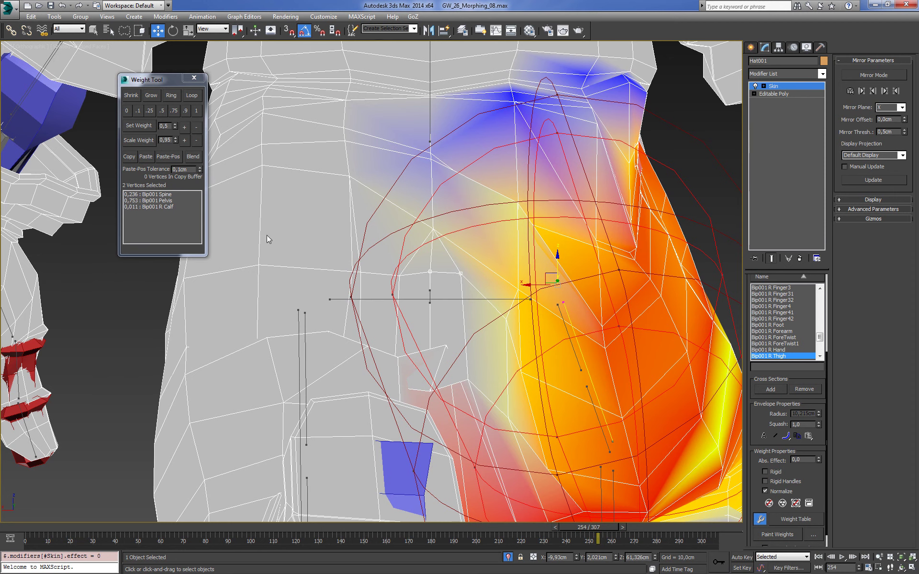
{"action": "left_click", "coordinate": [186, 126]}
- Raise two more hip vertices' R Thigh weights to 0.295 and 0.25
{"action": "middle_click_drag", "start_coordinate": [317, 250], "coordinate": [444, 289], "text": "alt"}
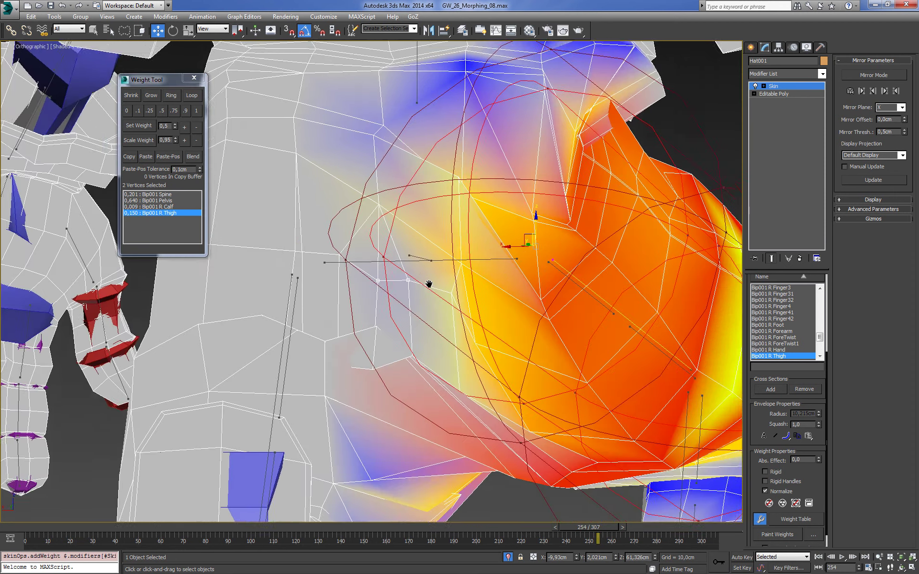
{"action": "left_click", "coordinate": [438, 285]}
{"action": "left_click", "coordinate": [184, 126]}
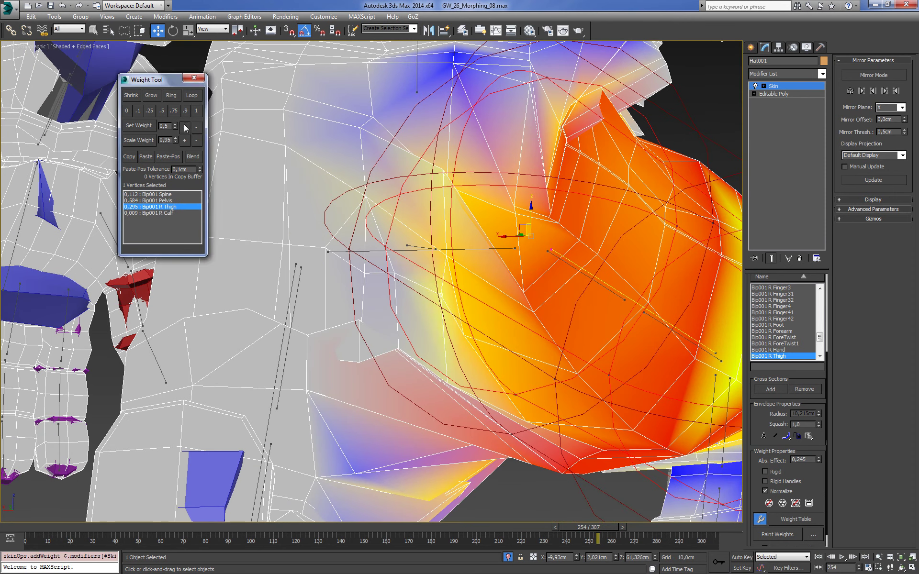
{"action": "middle_click_drag", "start_coordinate": [304, 220], "coordinate": [449, 320], "text": "alt"}
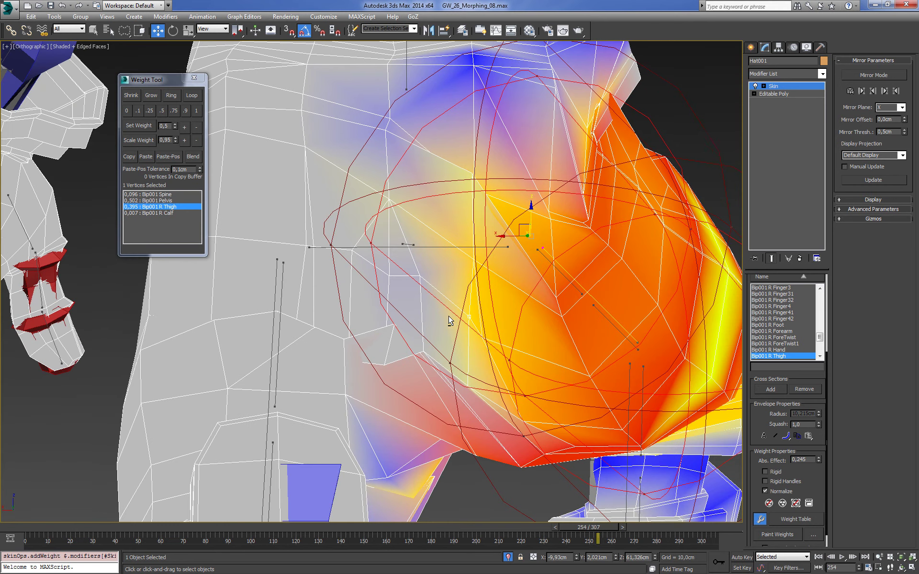
{"action": "left_click", "coordinate": [420, 276]}
{"action": "left_click", "coordinate": [185, 128]}
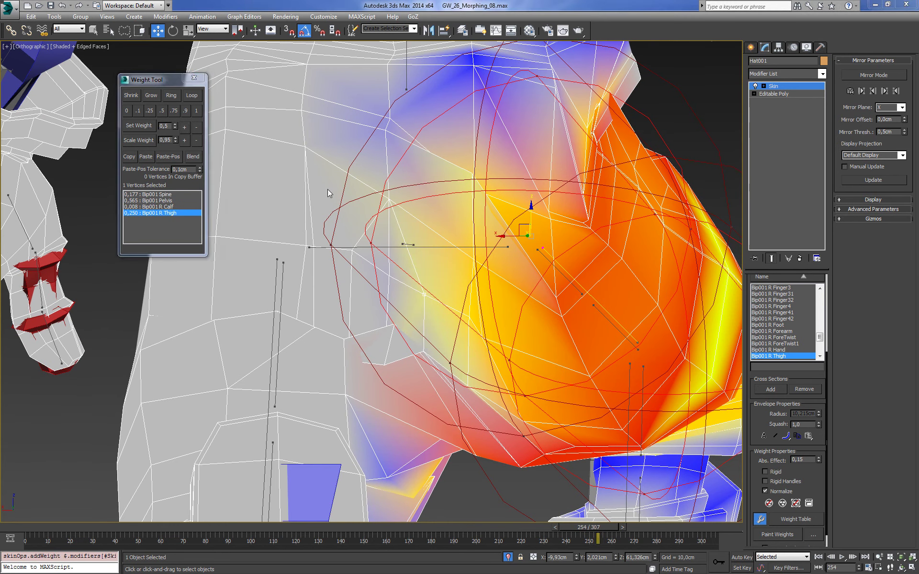
- Set the hip-crease vertex's R Thigh weight to 0.309
{"action": "scroll", "coordinate": [523, 253], "scroll_direction": "up", "scroll_amount": 5}
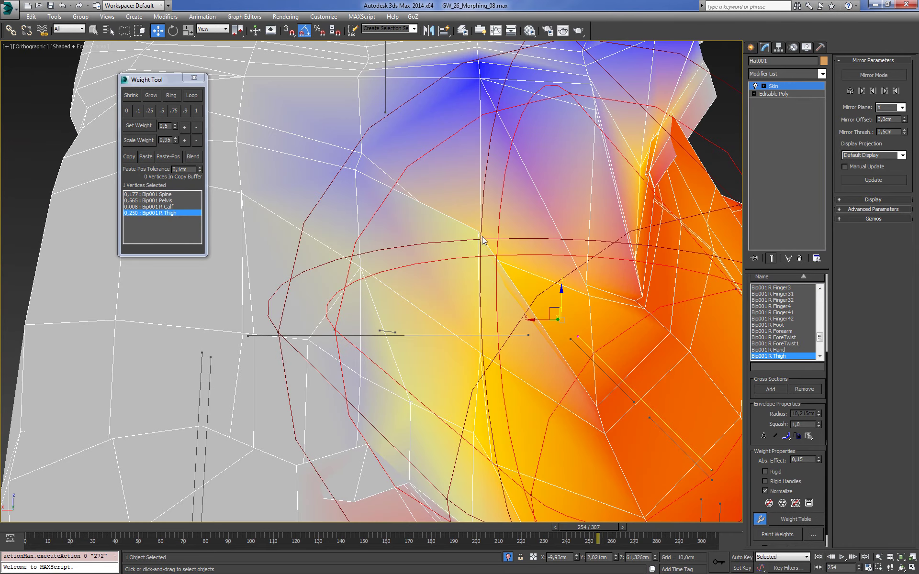
{"action": "left_click", "coordinate": [478, 233]}
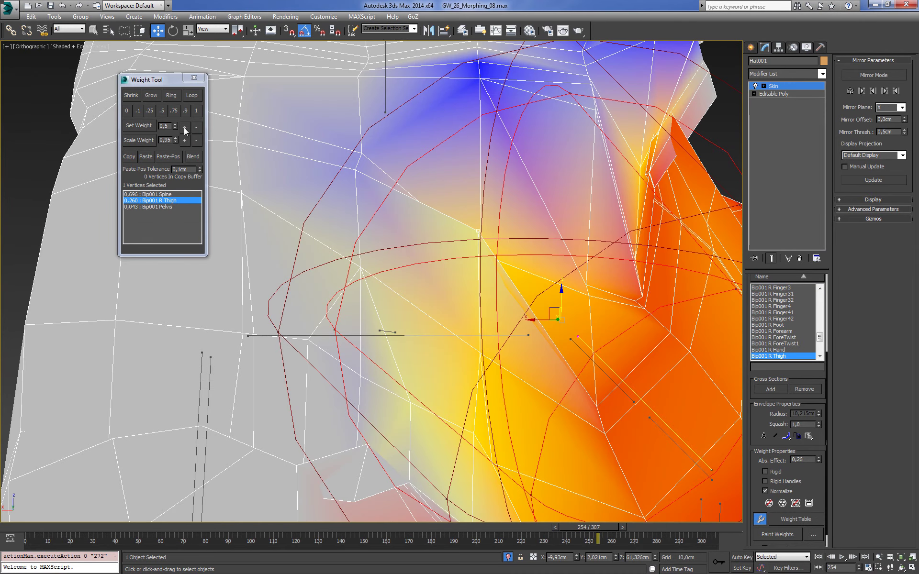
{"action": "left_click", "coordinate": [183, 127]}
{"action": "key", "text": "F3"}
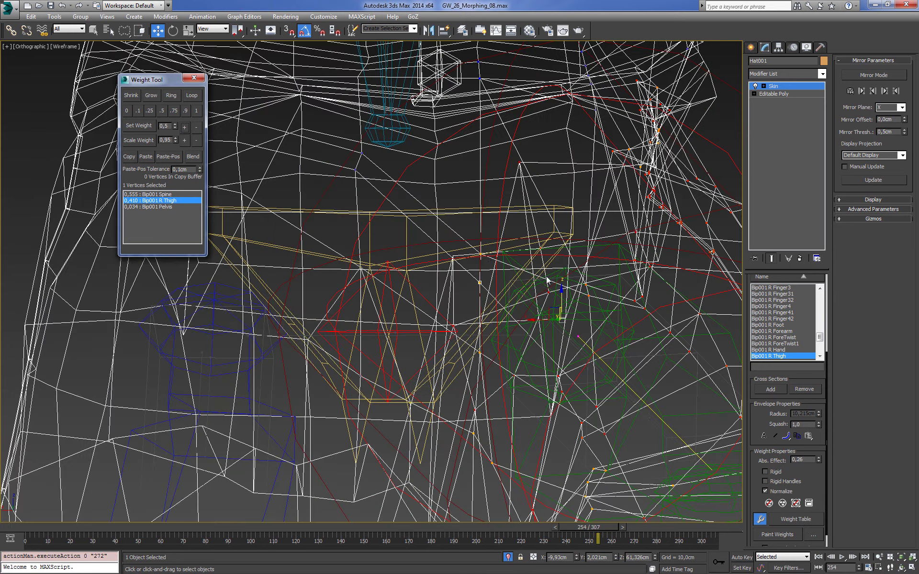
{"action": "left_click", "coordinate": [196, 127]}
{"action": "key", "text": "F3"}
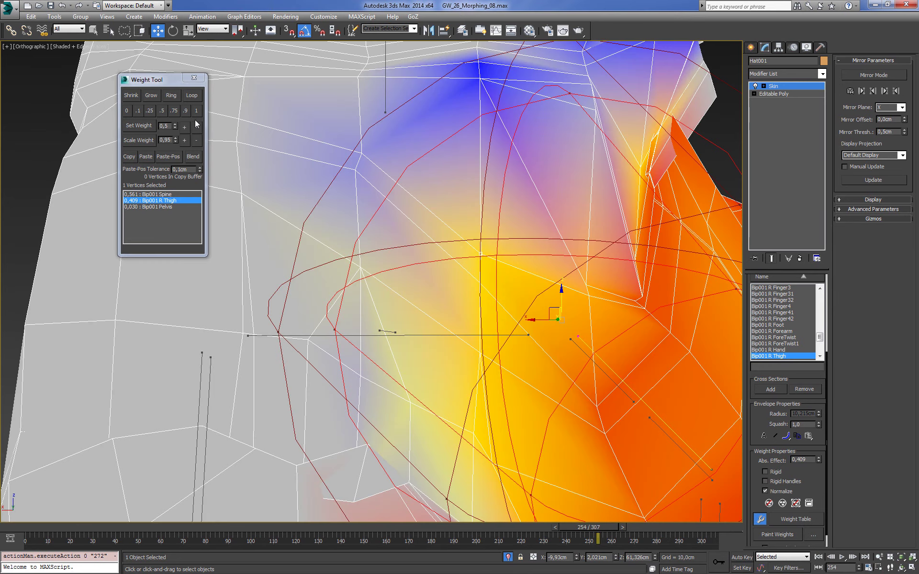
{"action": "left_click", "coordinate": [196, 128]}
- Check the pose at frame 251 and give pelvis-only vertices 0.2 R Thigh weight
{"action": "scroll", "coordinate": [341, 200], "scroll_direction": "down", "scroll_amount": 5}
{"action": "mouse_move", "coordinate": [681, 246]}
{"action": "middle_mouse_down", "text": "alt"}
{"action": "mouse_move", "coordinate": [584, 257]}
{"action": "mouse_move", "coordinate": [602, 255]}
{"action": "mouse_move", "coordinate": [540, 241]}
{"action": "middle_mouse_up", "text": "alt"}
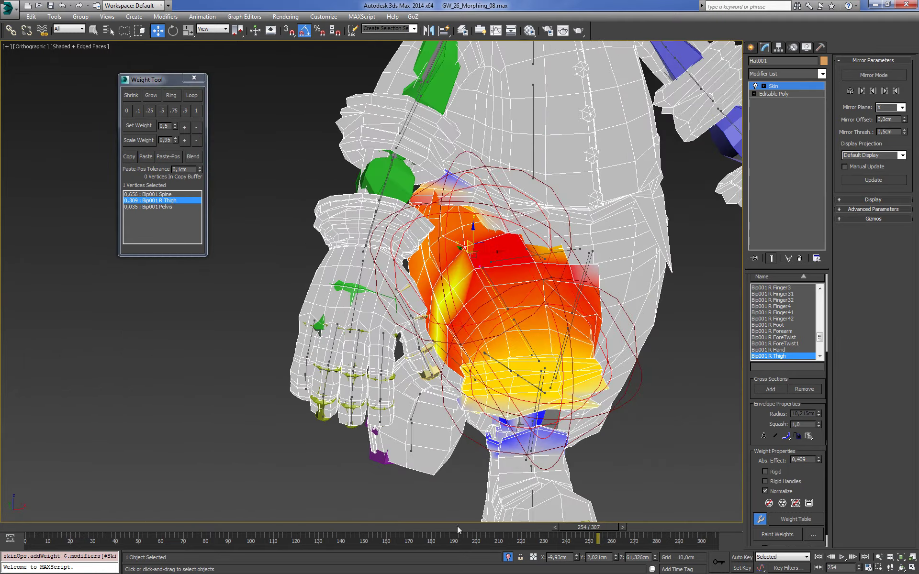
{"action": "left_click_drag", "start_coordinate": [609, 527], "coordinate": [596, 526]}
{"action": "mouse_move", "coordinate": [526, 335]}
{"action": "middle_mouse_down", "text": "alt"}
{"action": "mouse_move", "coordinate": [503, 330]}
{"action": "mouse_move", "coordinate": [527, 372]}
{"action": "middle_mouse_up", "text": "alt"}
{"action": "scroll", "coordinate": [502, 330], "scroll_direction": "up", "scroll_amount": 2}
{"action": "key", "text": "F3"}
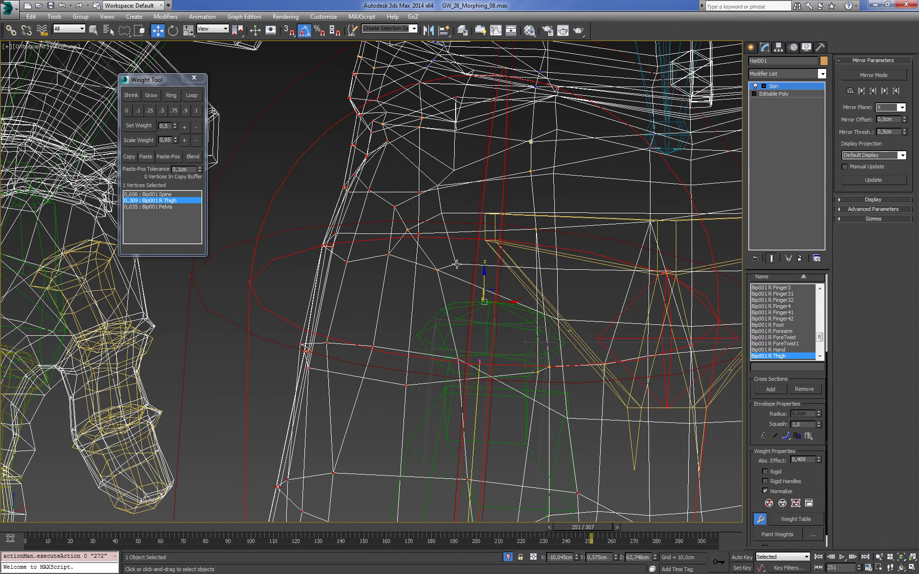
{"action": "left_click", "coordinate": [456, 264]}
{"action": "key", "text": "F3"}
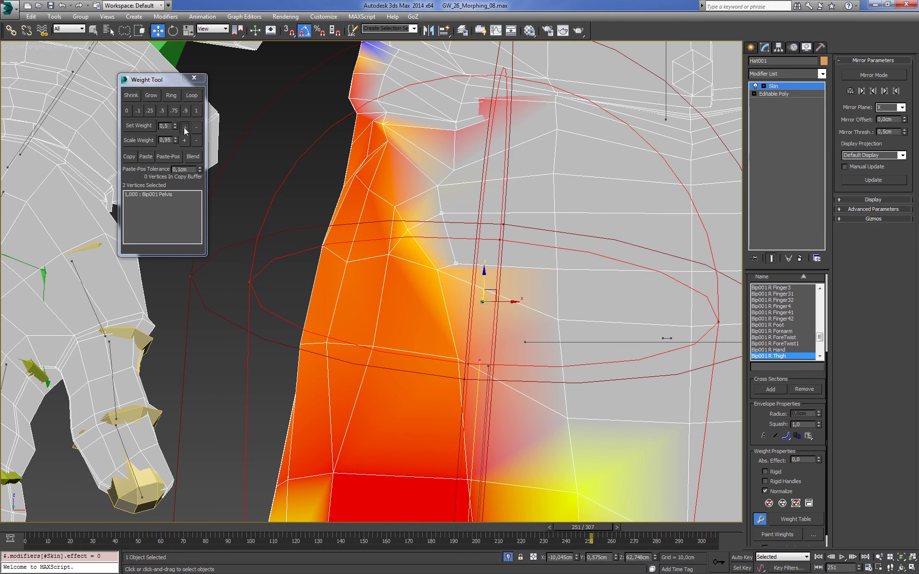
{"action": "left_click", "coordinate": [183, 127]}
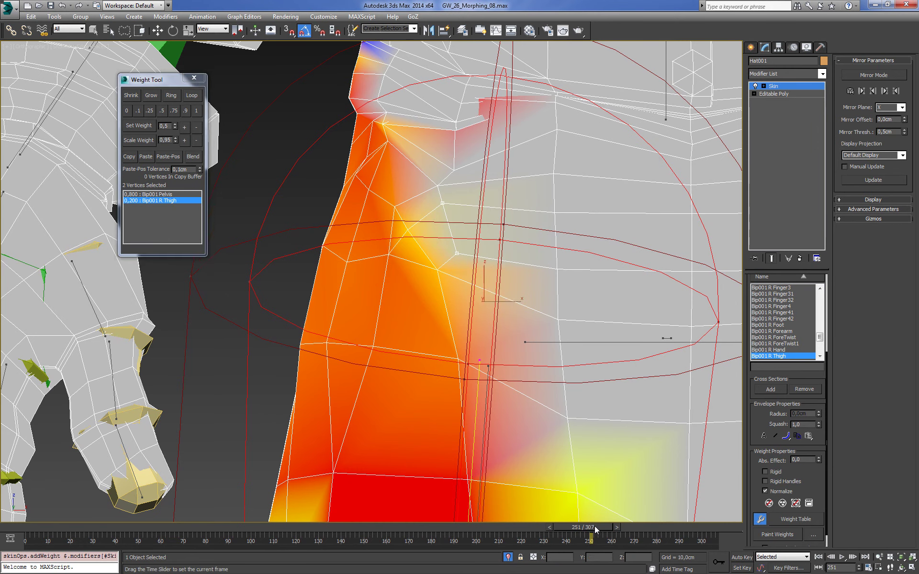
{"action": "left_click_drag", "start_coordinate": [595, 527], "coordinate": [597, 527]}
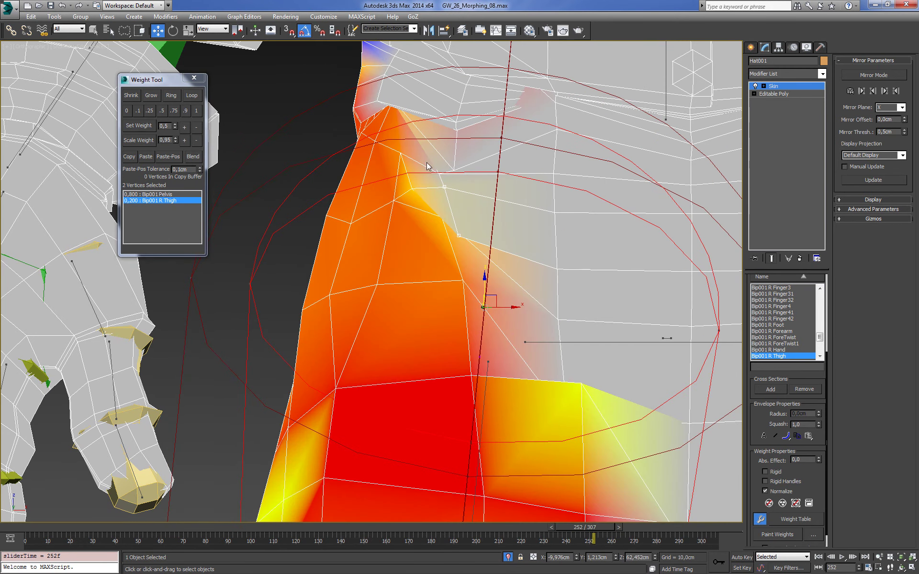
{"action": "middle_click_drag", "start_coordinate": [426, 162], "coordinate": [522, 280]}
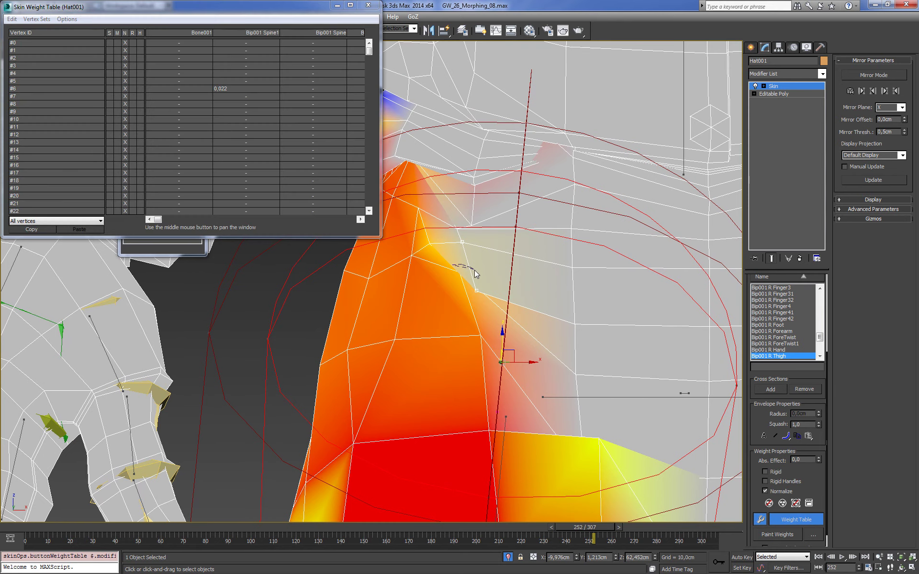
- Close the Weight Table, try a Paint Weights stroke, undo it, and check the Painter Options
{"action": "left_click", "coordinate": [368, 5]}
{"action": "left_click", "coordinate": [778, 534]}
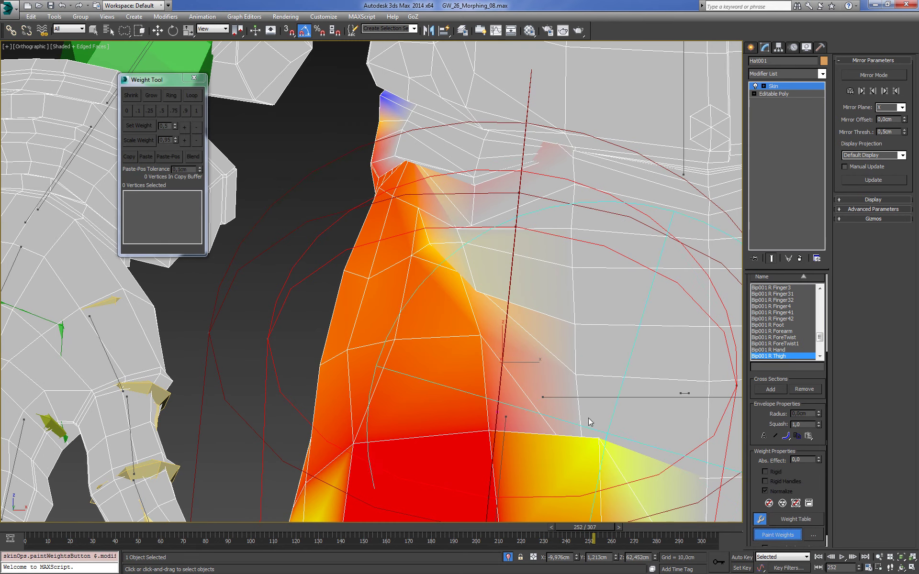
{"action": "mouse_move", "coordinate": [476, 273]}
{"action": "left_mouse_down"}
{"action": "mouse_move", "coordinate": [464, 246]}
{"action": "mouse_move", "coordinate": [529, 329]}
{"action": "mouse_move", "coordinate": [579, 349]}
{"action": "left_mouse_up"}
{"action": "scroll", "coordinate": [529, 328], "scroll_direction": "down", "scroll_amount": 5}
{"action": "middle_click_drag", "start_coordinate": [580, 349], "coordinate": [573, 360], "text": "alt"}
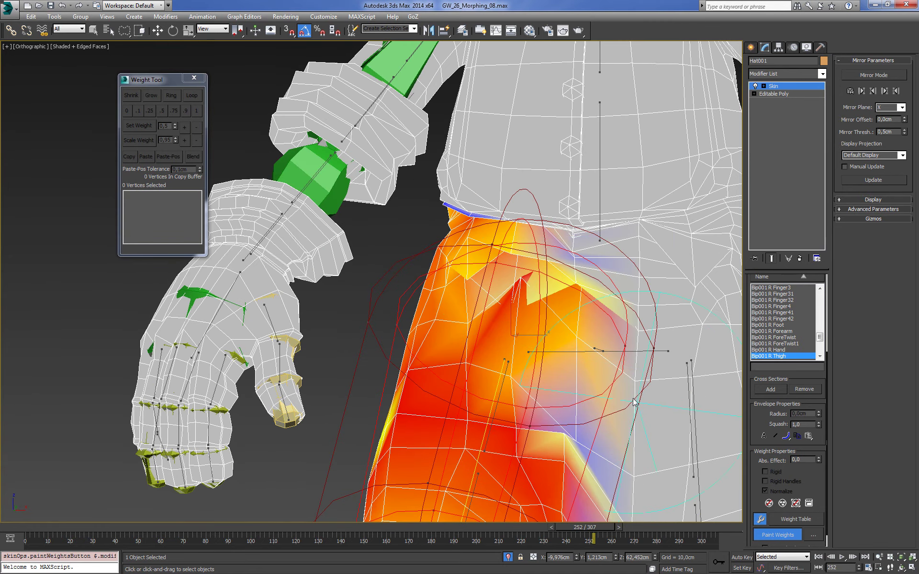
{"action": "key", "text": "ctrl+z"}
{"action": "left_click", "coordinate": [812, 536]}
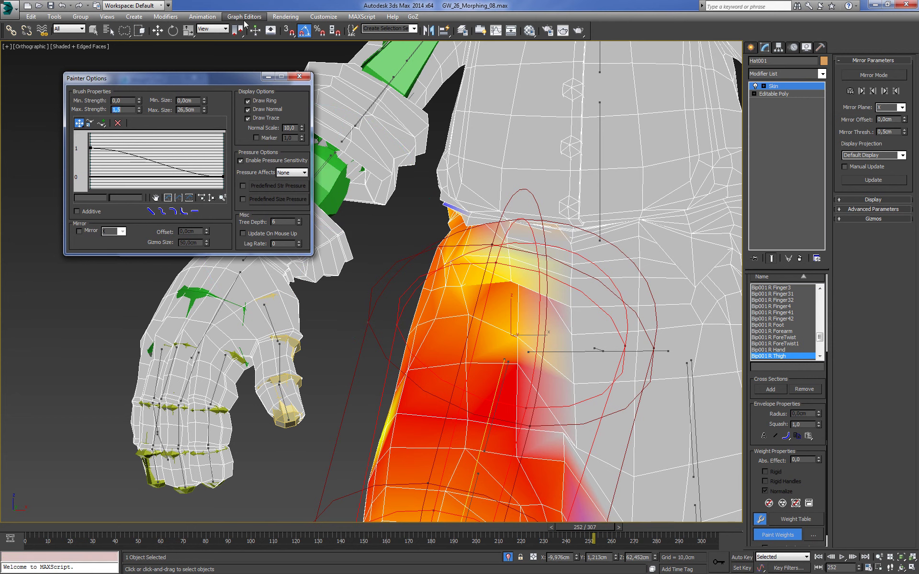
{"action": "left_click", "coordinate": [300, 76]}
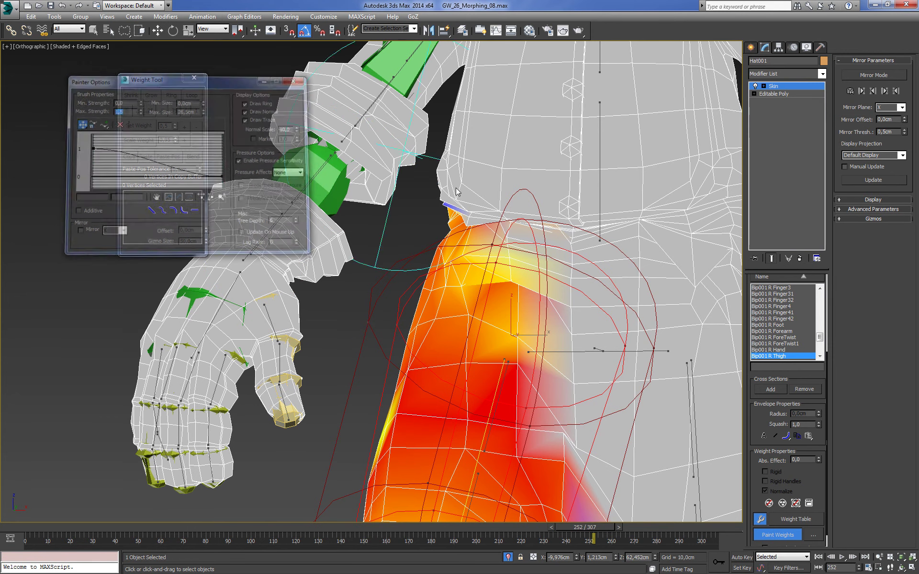
- Paint weight along the top of the thigh, then turn Paint Weights off
{"action": "mouse_move", "coordinate": [529, 322]}
{"action": "left_mouse_down"}
{"action": "mouse_move", "coordinate": [523, 349]}
{"action": "mouse_move", "coordinate": [521, 318]}
{"action": "mouse_move", "coordinate": [549, 313]}
{"action": "left_mouse_up"}
{"action": "key", "text": "F3"}
{"action": "key", "text": "F3"}
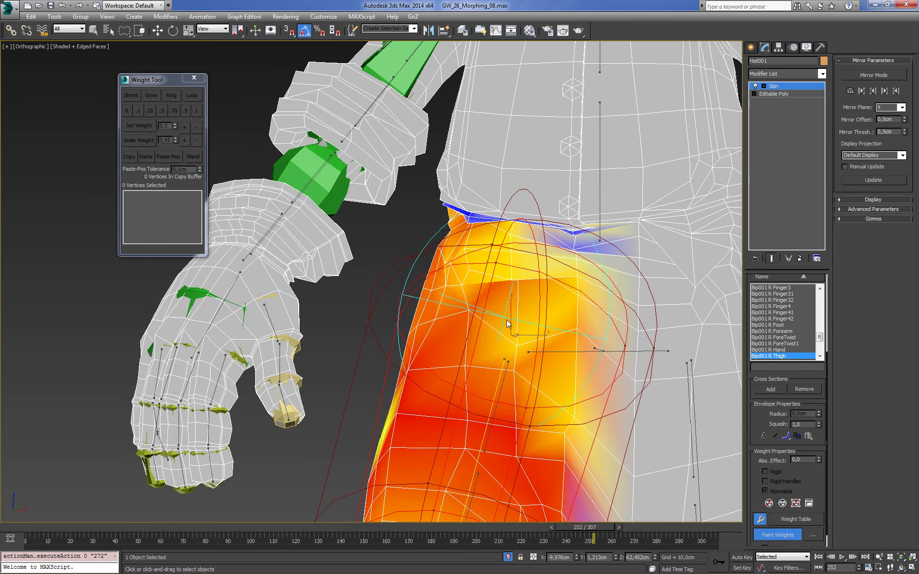
{"action": "scroll", "coordinate": [535, 352], "scroll_direction": "down", "scroll_amount": 3}
{"action": "mouse_move", "coordinate": [534, 353]}
{"action": "middle_mouse_down", "text": "alt"}
{"action": "mouse_move", "coordinate": [434, 319]}
{"action": "mouse_move", "coordinate": [682, 450]}
{"action": "middle_mouse_up", "text": "alt"}
{"action": "scroll", "coordinate": [682, 450], "scroll_direction": "up", "scroll_amount": 3}
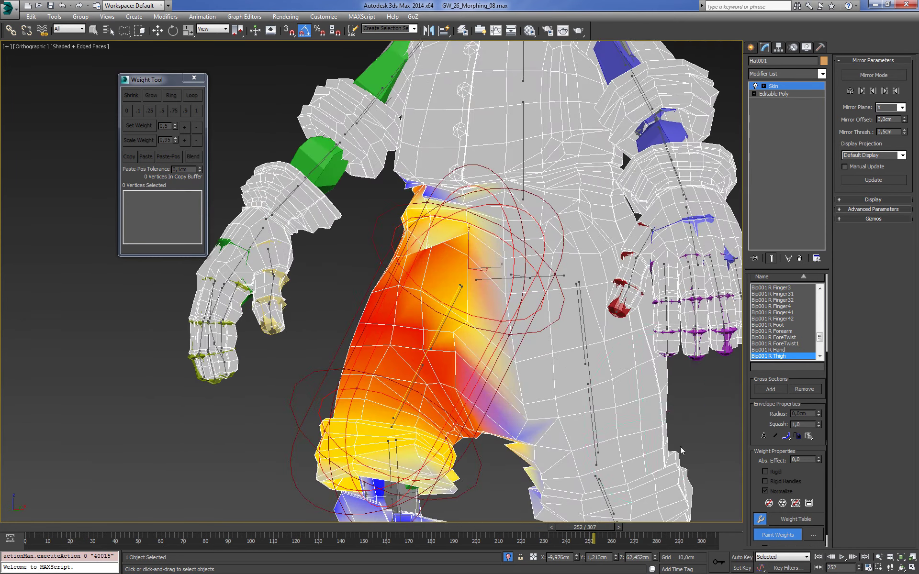
{"action": "left_click", "coordinate": [769, 538]}
- Select three upper-thigh vertices weighted 0.643 R Thigh and 0.356 ThighTwist1
{"action": "middle_click_drag", "start_coordinate": [475, 323], "coordinate": [476, 311], "text": "alt"}
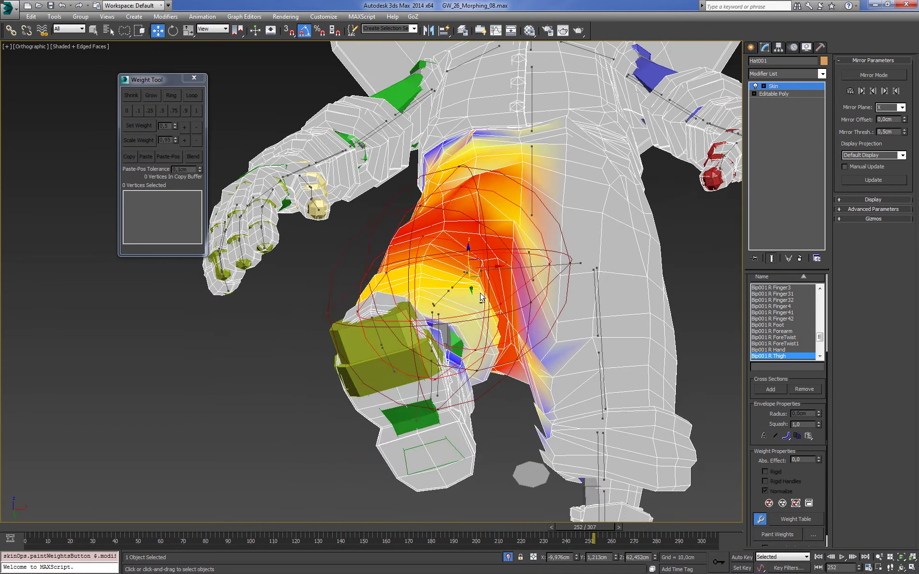
{"action": "scroll", "coordinate": [476, 311], "scroll_direction": "up", "scroll_amount": 3}
{"action": "key", "text": "F3"}
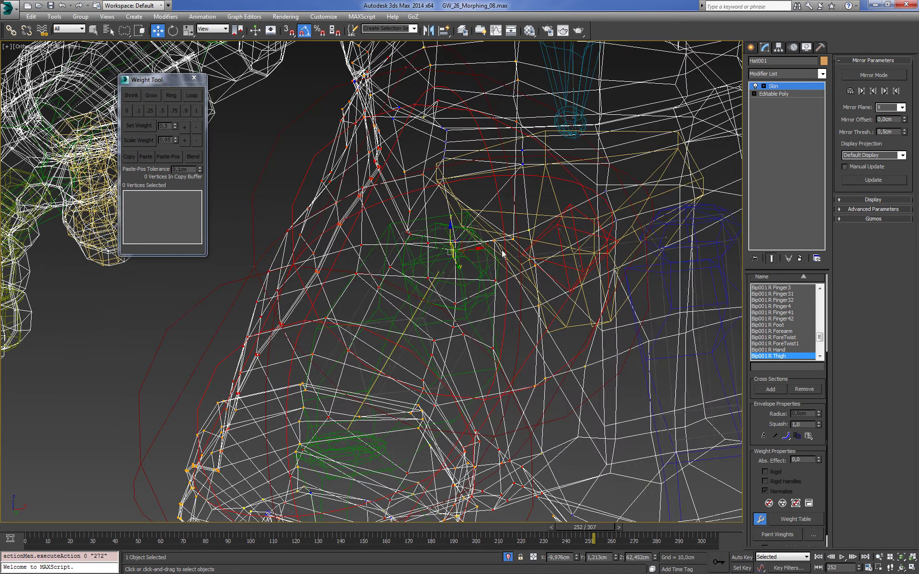
{"action": "middle_click_drag", "start_coordinate": [492, 240], "coordinate": [494, 263], "text": "alt"}
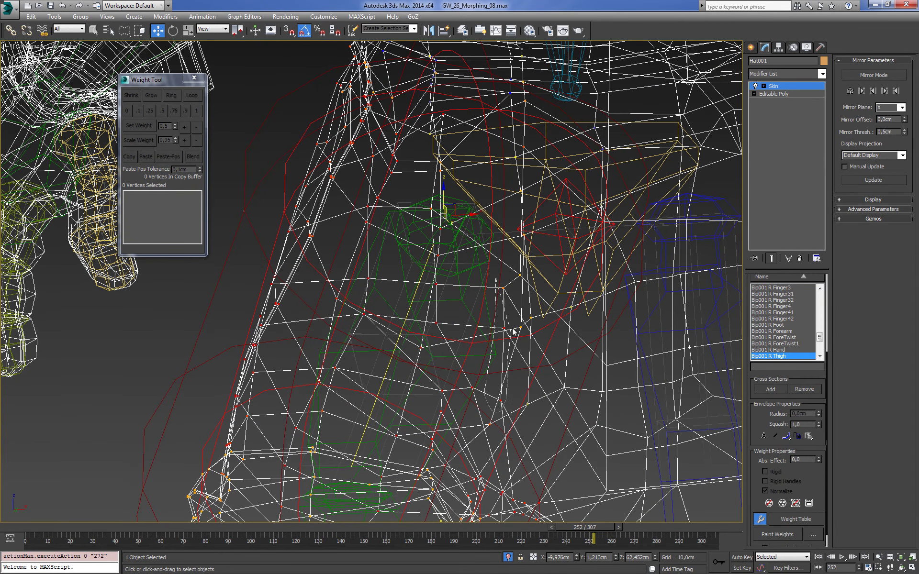
{"action": "left_click_drag", "start_coordinate": [497, 280], "coordinate": [513, 330]}
{"action": "key", "text": "F3"}
{"action": "middle_click_drag", "start_coordinate": [513, 330], "coordinate": [257, 209], "text": "alt"}
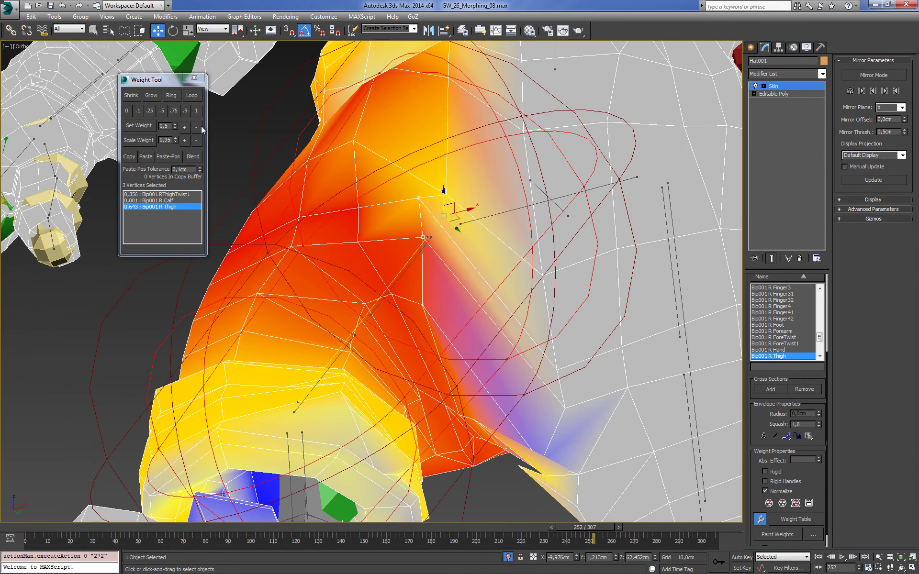
- Shift R Thigh weight to ThighTwist1 on the three vertices and give them 0.4 L Thigh
{"action": "left_click", "coordinate": [196, 126]}
{"action": "left_click", "coordinate": [197, 126]}
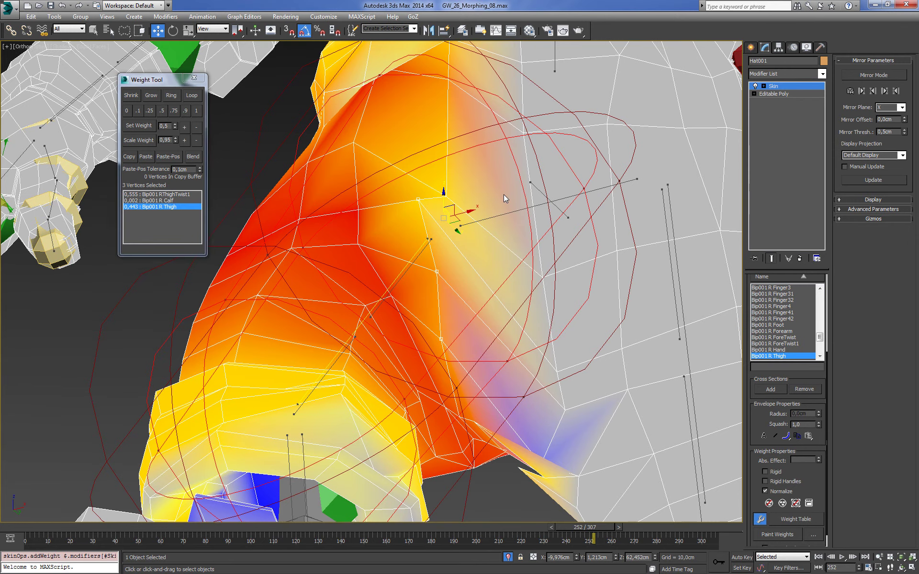
{"action": "scroll", "coordinate": [503, 194], "scroll_direction": "down", "scroll_amount": 3}
{"action": "middle_click_drag", "start_coordinate": [498, 211], "coordinate": [483, 223], "text": "alt"}
{"action": "left_click", "coordinate": [583, 344]}
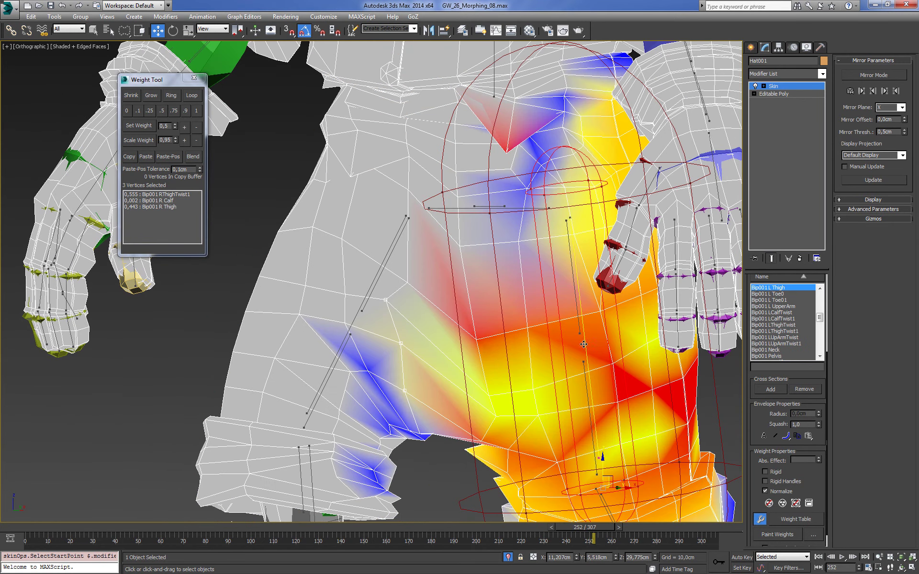
{"action": "left_click", "coordinate": [185, 126]}
{"action": "left_click", "coordinate": [185, 127]}
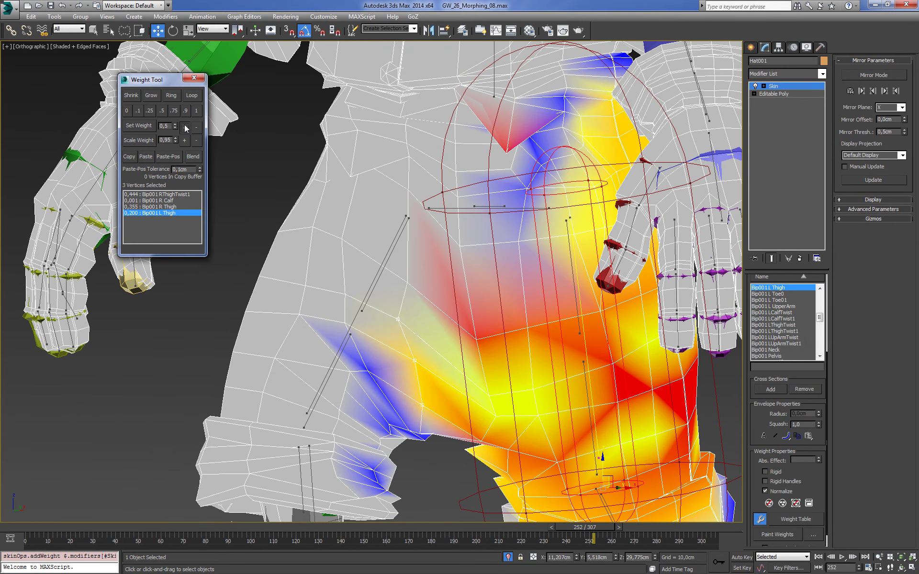
{"action": "left_click", "coordinate": [184, 126]}
{"action": "left_click", "coordinate": [185, 127]}
- Make R Thigh active again, select a single hip vertex and raise its weight slightly
{"action": "scroll", "coordinate": [232, 200], "scroll_direction": "down", "scroll_amount": 2}
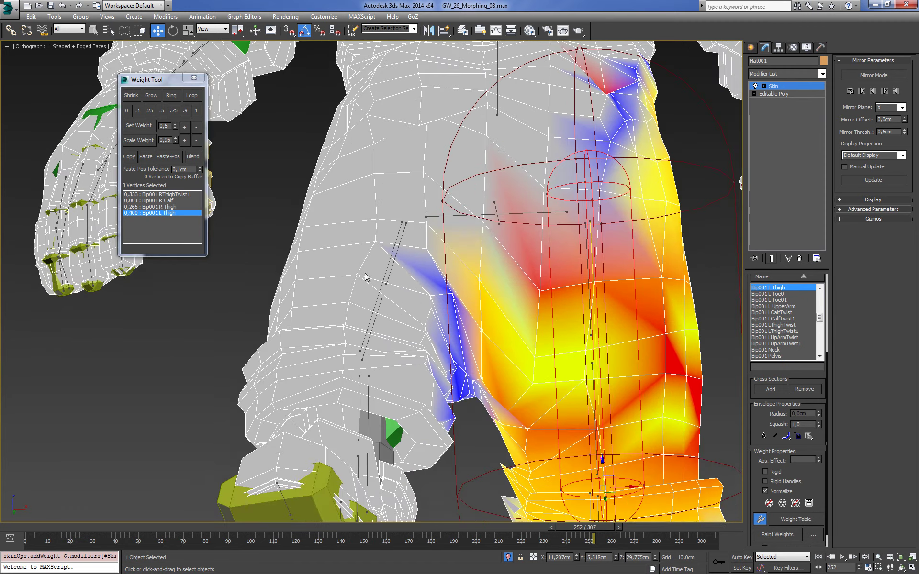
{"action": "scroll", "coordinate": [378, 280], "scroll_direction": "down", "scroll_amount": 2}
{"action": "mouse_move", "coordinate": [378, 280]}
{"action": "middle_mouse_down"}
{"action": "mouse_move", "coordinate": [391, 333]}
{"action": "mouse_move", "coordinate": [428, 361]}
{"action": "middle_mouse_up"}
{"action": "key", "text": "F3"}
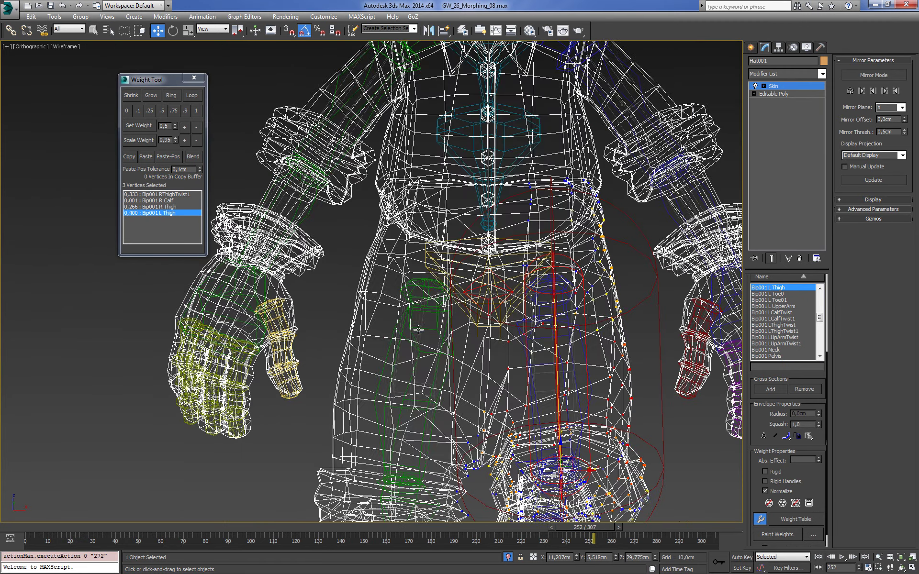
{"action": "left_click", "coordinate": [418, 327]}
{"action": "scroll", "coordinate": [427, 309], "scroll_direction": "up", "scroll_amount": 3}
{"action": "key", "text": "F3"}
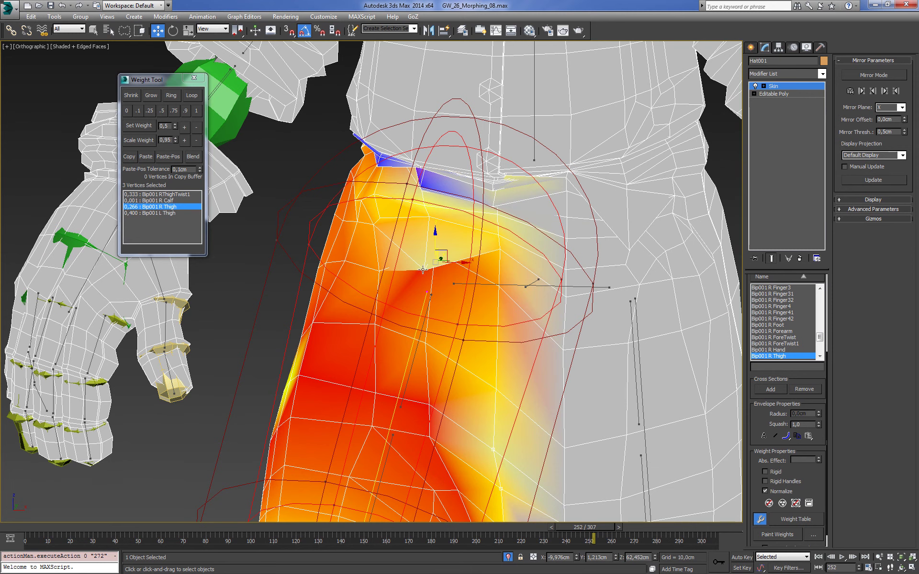
{"action": "left_click", "coordinate": [424, 270]}
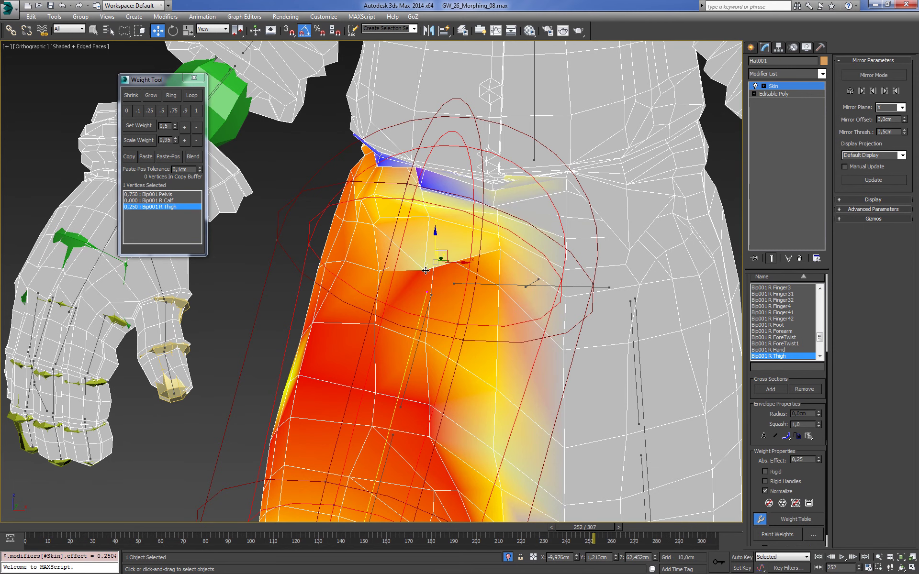
{"action": "left_click", "coordinate": [185, 127]}
- Raise the hip vertex's R Thigh weight to 0.9, then lower it to 0.7
{"action": "key", "text": "F3"}
{"action": "left_click", "coordinate": [197, 127]}
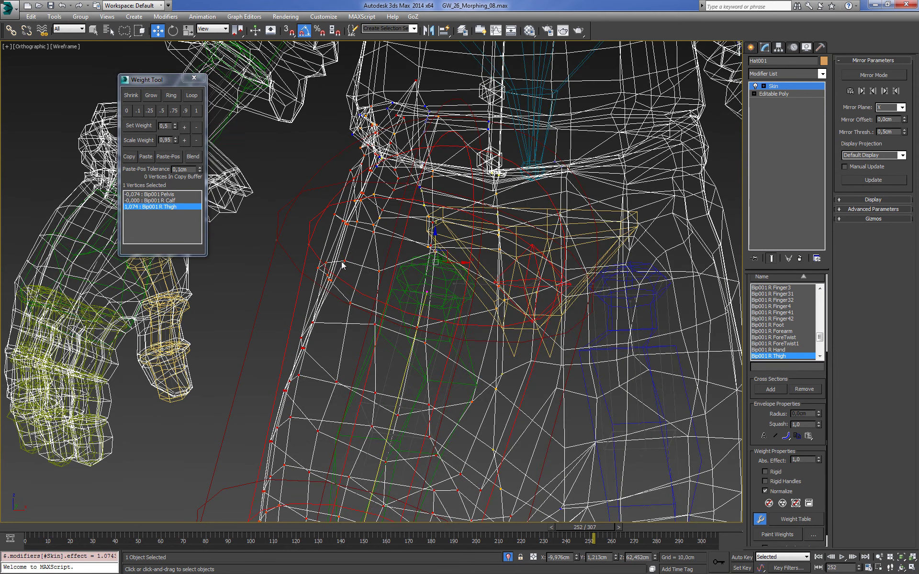
{"action": "key", "text": "F3"}
{"action": "left_click", "coordinate": [198, 127]}
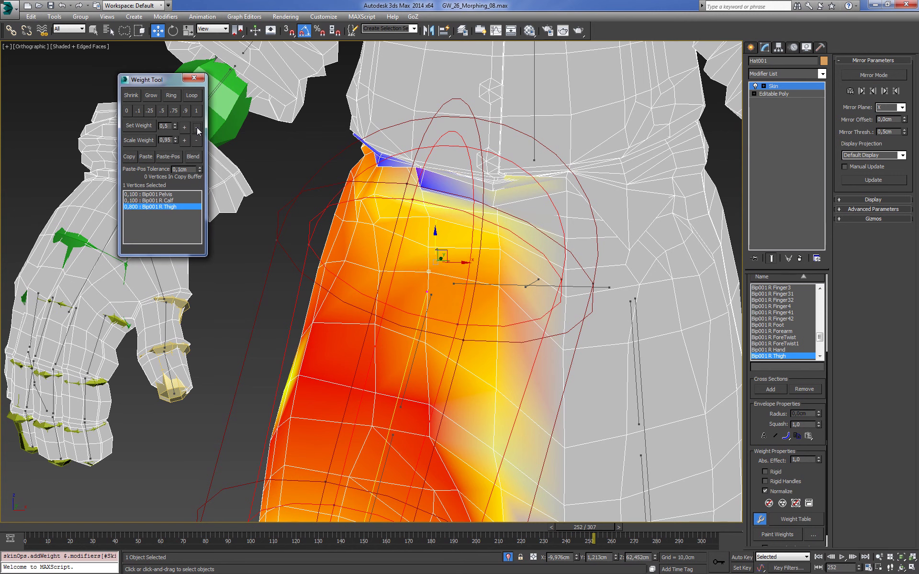
{"action": "left_click", "coordinate": [197, 128]}
- Lower the hip vertex's R Thigh weight to 0.406, leaving 0.594 on Pelvis
{"action": "mouse_move", "coordinate": [479, 287]}
{"action": "middle_mouse_down", "text": "alt"}
{"action": "mouse_move", "coordinate": [568, 299]}
{"action": "mouse_move", "coordinate": [547, 292]}
{"action": "middle_mouse_up", "text": "alt"}
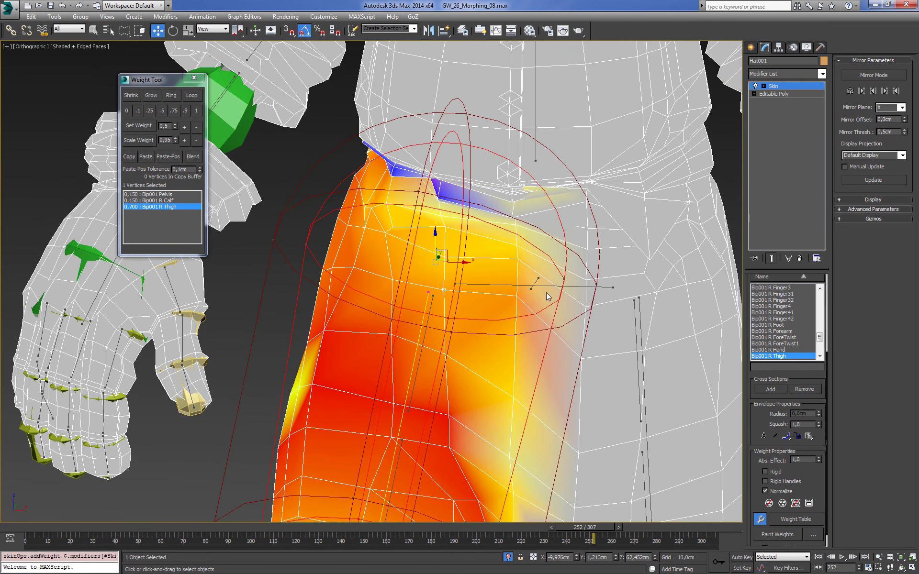
{"action": "left_click", "coordinate": [196, 126]}
{"action": "left_click", "coordinate": [197, 127]}
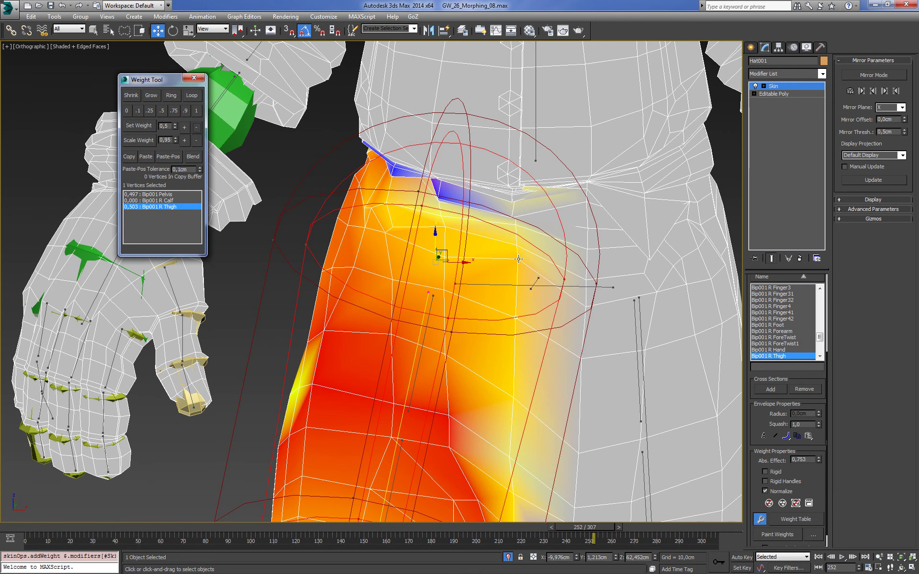
{"action": "left_click", "coordinate": [196, 122]}
{"action": "left_click", "coordinate": [196, 123]}
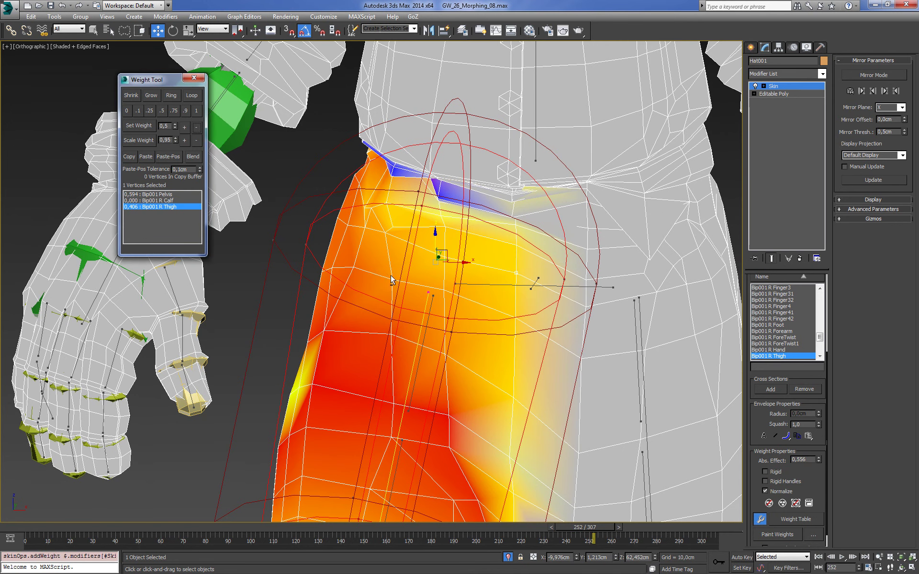
{"action": "scroll", "coordinate": [391, 276], "scroll_direction": "down", "scroll_amount": 5}
{"action": "mouse_move", "coordinate": [390, 275]}
{"action": "middle_mouse_down", "text": "alt"}
{"action": "mouse_move", "coordinate": [579, 232]}
{"action": "mouse_move", "coordinate": [659, 329]}
{"action": "middle_mouse_up", "text": "alt"}
{"action": "scroll", "coordinate": [654, 324], "scroll_direction": "up", "scroll_amount": 3}
{"action": "scroll", "coordinate": [645, 334], "scroll_direction": "up", "scroll_amount": 3}
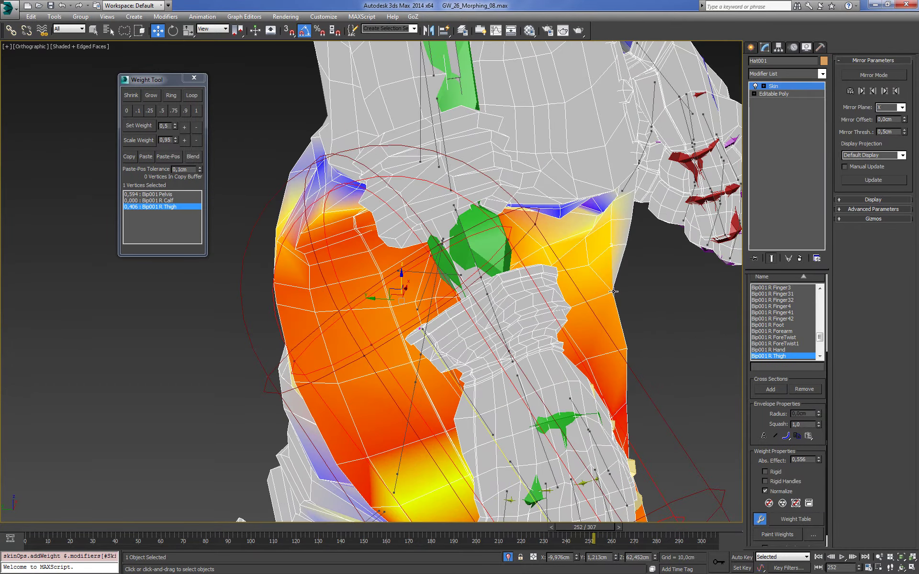
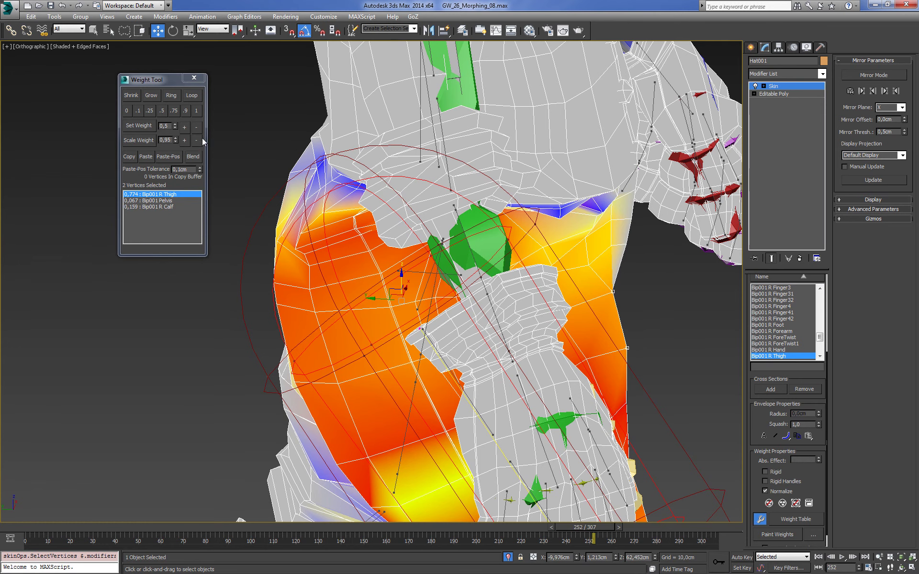
- Adjust the selected hip vertex until it is weighted 1.000 to Bip001 R Thigh
{"action": "left_click", "coordinate": [196, 127]}
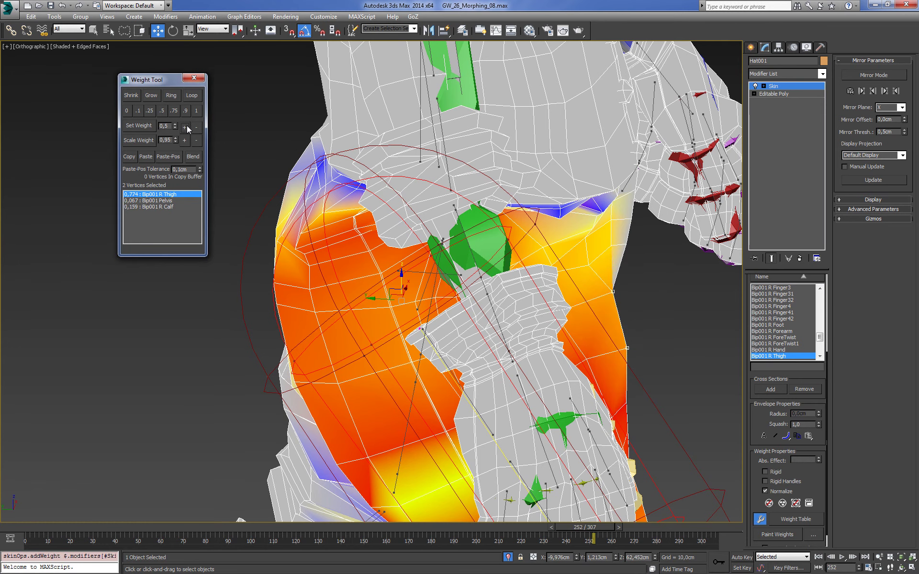
{"action": "left_click", "coordinate": [186, 127]}
{"action": "middle_click_drag", "start_coordinate": [402, 268], "coordinate": [579, 318], "text": "alt"}
{"action": "key", "text": "F3"}
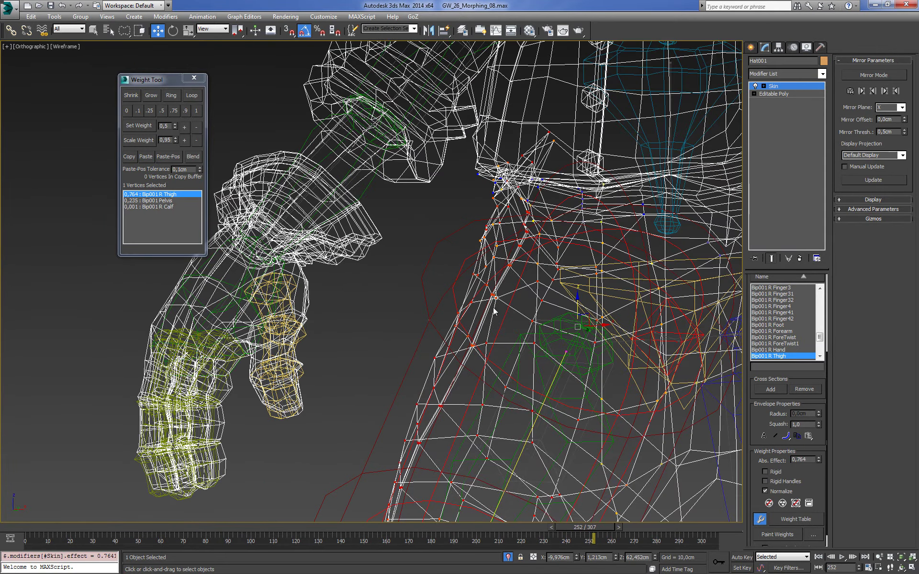
{"action": "key", "text": "F3"}
{"action": "left_click", "coordinate": [186, 128]}
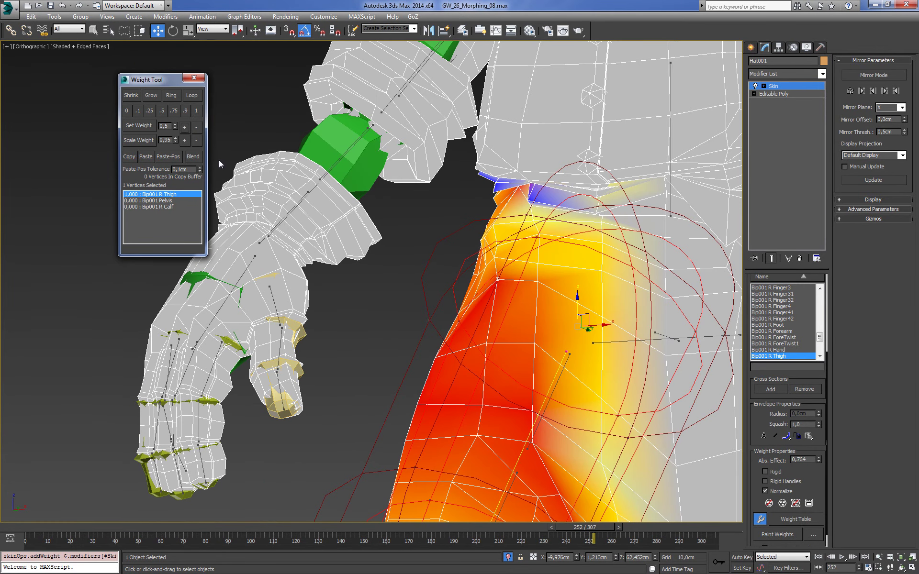
- Make Bip001 Pelvis the active bone and view the hips from the front
{"action": "mouse_move", "coordinate": [479, 287]}
{"action": "middle_mouse_down", "text": "alt"}
{"action": "mouse_move", "coordinate": [572, 254]}
{"action": "mouse_move", "coordinate": [590, 271]}
{"action": "mouse_move", "coordinate": [637, 271]}
{"action": "mouse_move", "coordinate": [565, 330]}
{"action": "middle_mouse_up", "text": "alt"}
{"action": "scroll", "coordinate": [589, 271], "scroll_direction": "down", "scroll_amount": 5}
{"action": "scroll", "coordinate": [637, 271], "scroll_direction": "up", "scroll_amount": 4}
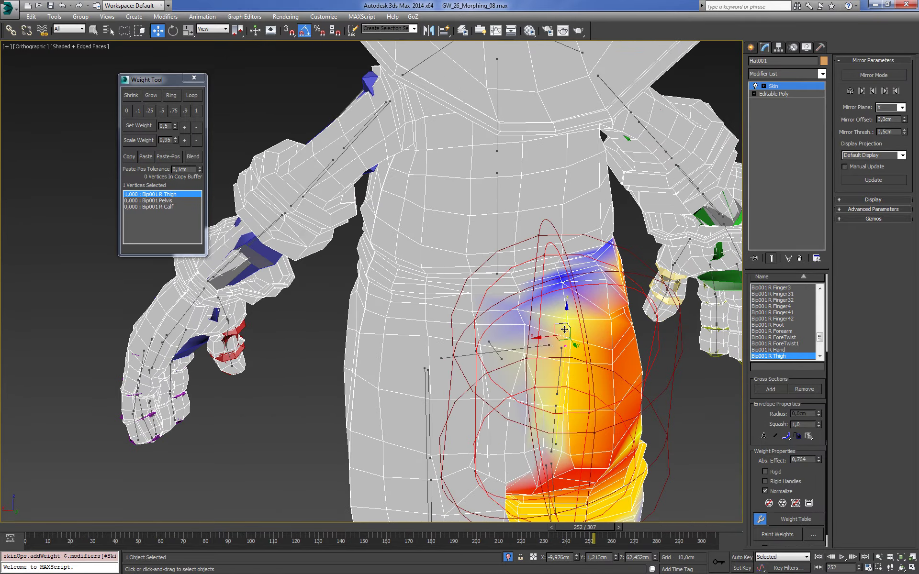
{"action": "left_click", "coordinate": [516, 348]}
{"action": "mouse_move", "coordinate": [516, 348]}
{"action": "middle_mouse_down", "text": "alt"}
{"action": "mouse_move", "coordinate": [688, 326]}
{"action": "mouse_move", "coordinate": [547, 352]}
{"action": "middle_mouse_up", "text": "alt"}
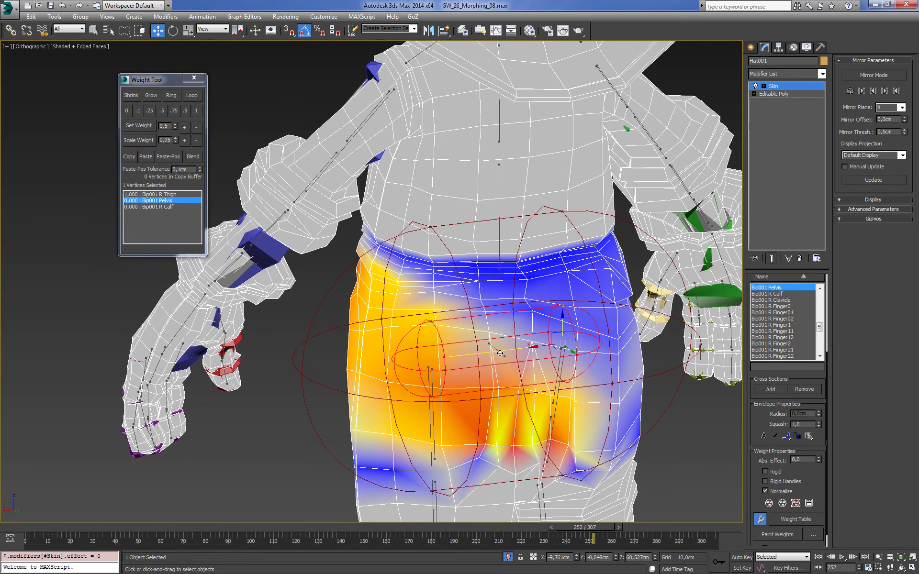
- Check the Bip001 root bone's weights, then reactivate Bip001 Pelvis and orbit around the hips
{"action": "scroll", "coordinate": [499, 354], "scroll_direction": "up", "scroll_amount": 2}
{"action": "scroll", "coordinate": [497, 325], "scroll_direction": "up", "scroll_amount": 3}
{"action": "left_click", "coordinate": [493, 289]}
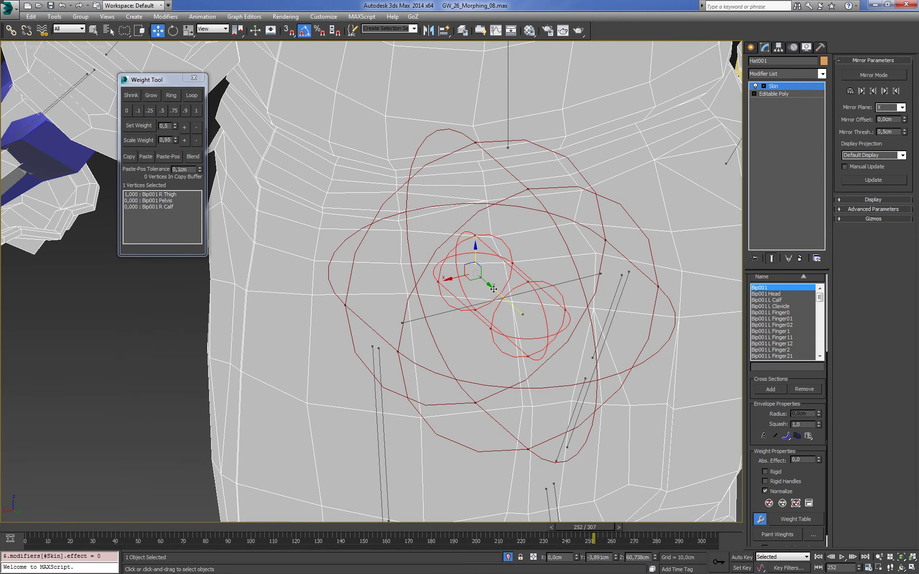
{"action": "scroll", "coordinate": [619, 294], "scroll_direction": "down", "scroll_amount": 5}
{"action": "scroll", "coordinate": [617, 308], "scroll_direction": "up", "scroll_amount": 3}
{"action": "left_click", "coordinate": [512, 308]}
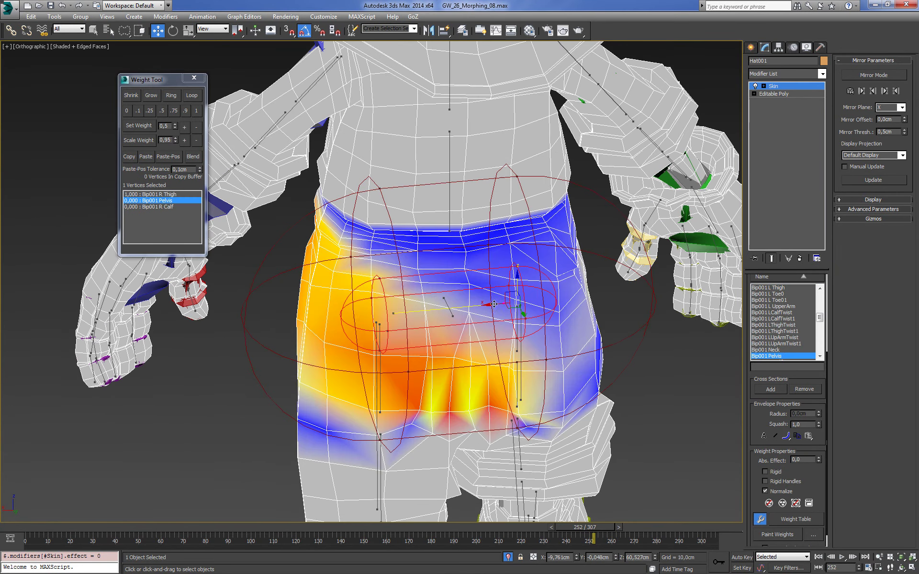
{"action": "scroll", "coordinate": [494, 305], "scroll_direction": "down", "scroll_amount": 3}
{"action": "middle_click_drag", "start_coordinate": [622, 308], "coordinate": [587, 282], "text": "alt"}
{"action": "scroll", "coordinate": [597, 298], "scroll_direction": "up", "scroll_amount": 4}
{"action": "scroll", "coordinate": [597, 298], "scroll_direction": "down", "scroll_amount": 3}
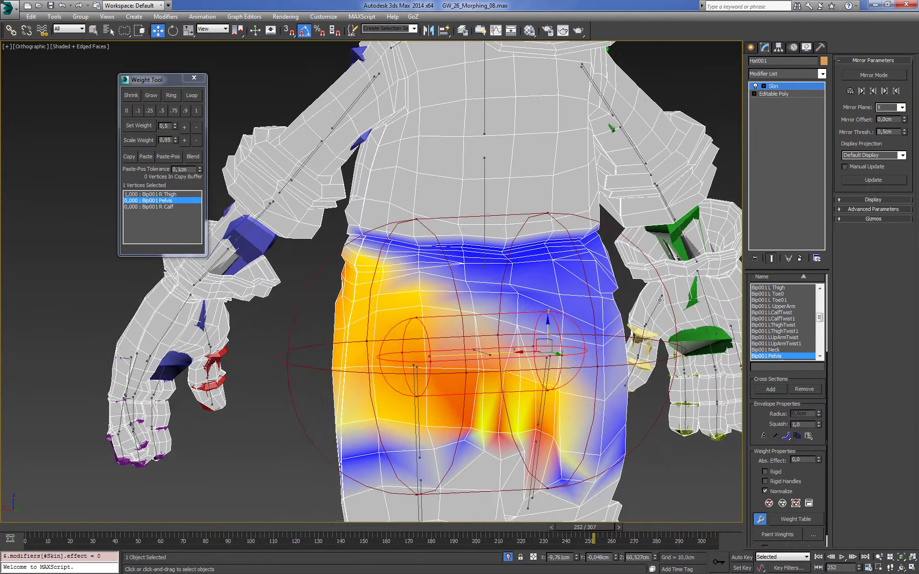
{"action": "scroll", "coordinate": [585, 280], "scroll_direction": "up", "scroll_amount": 3}
{"action": "scroll", "coordinate": [585, 280], "scroll_direction": "up", "scroll_amount": 1}
- Select 30 right-waist vertices and raise their Pelvis weight to 0.787
{"action": "key", "text": "F3"}
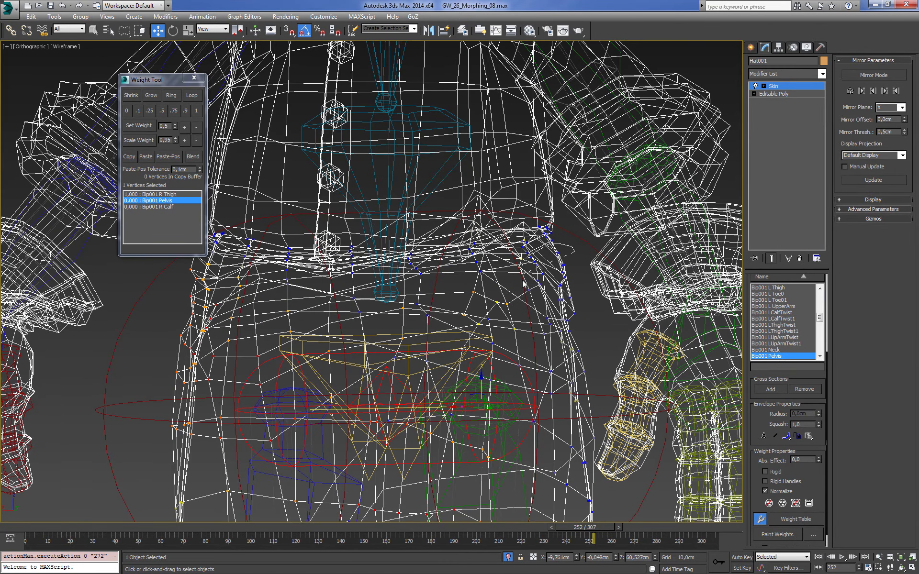
{"action": "left_click_drag", "start_coordinate": [586, 329], "coordinate": [583, 306]}
{"action": "key", "text": "F3"}
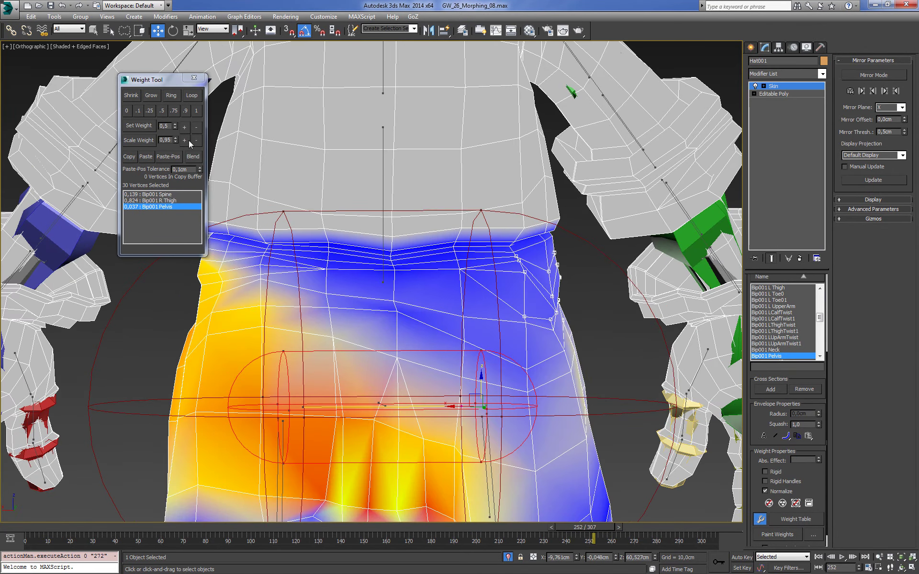
{"action": "left_click", "coordinate": [185, 127]}
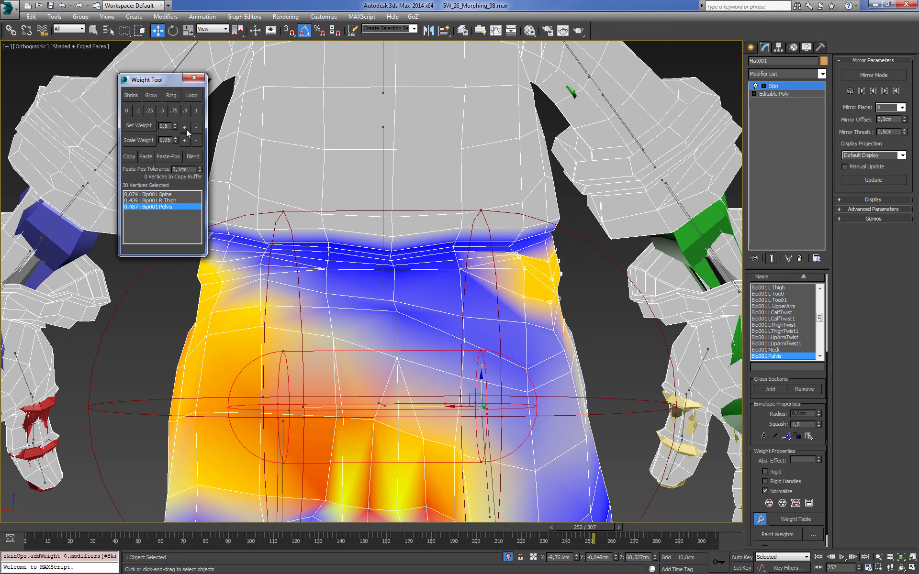
{"action": "left_click", "coordinate": [186, 129]}
{"action": "middle_click_drag", "start_coordinate": [335, 249], "coordinate": [521, 247], "text": "alt"}
{"action": "scroll", "coordinate": [573, 304], "scroll_direction": "up", "scroll_amount": 3}
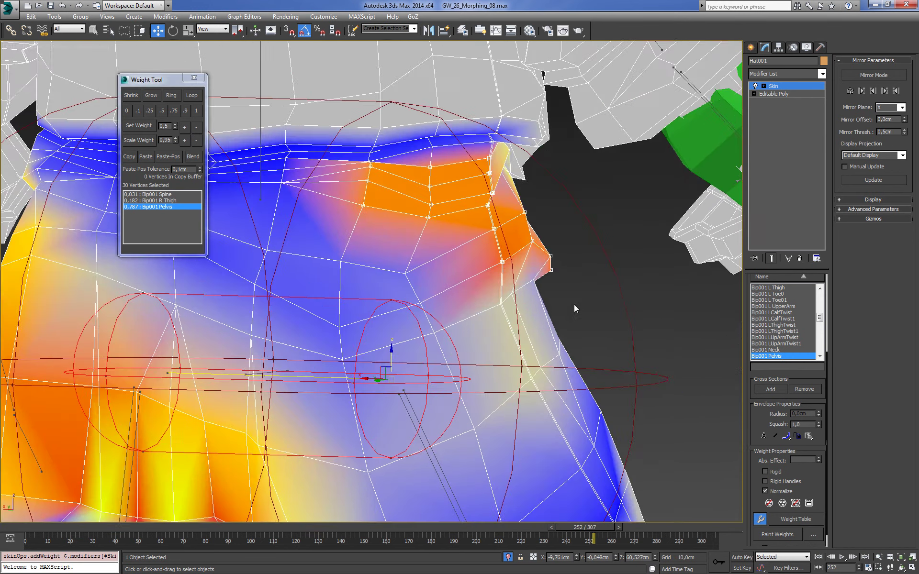
- Push the Pelvis weight of the hip-side vertices up to 0.900
{"action": "key", "text": "F3"}
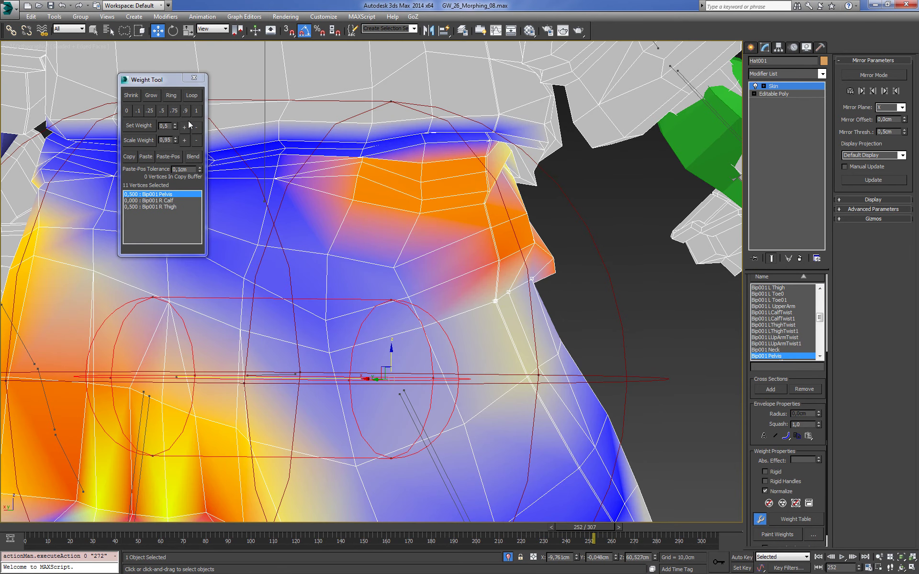
{"action": "left_click", "coordinate": [184, 127]}
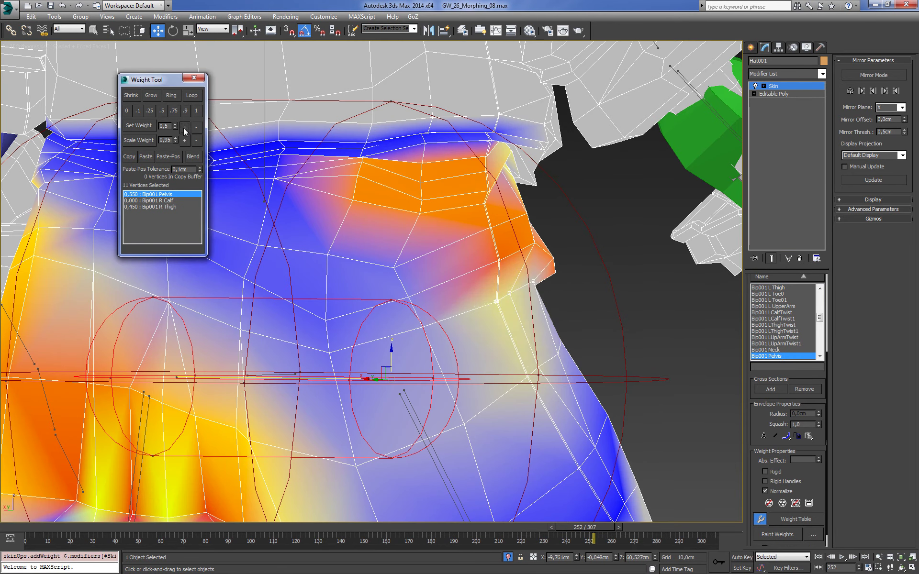
{"action": "left_click", "coordinate": [185, 127]}
{"action": "scroll", "coordinate": [476, 280], "scroll_direction": "down", "scroll_amount": 3}
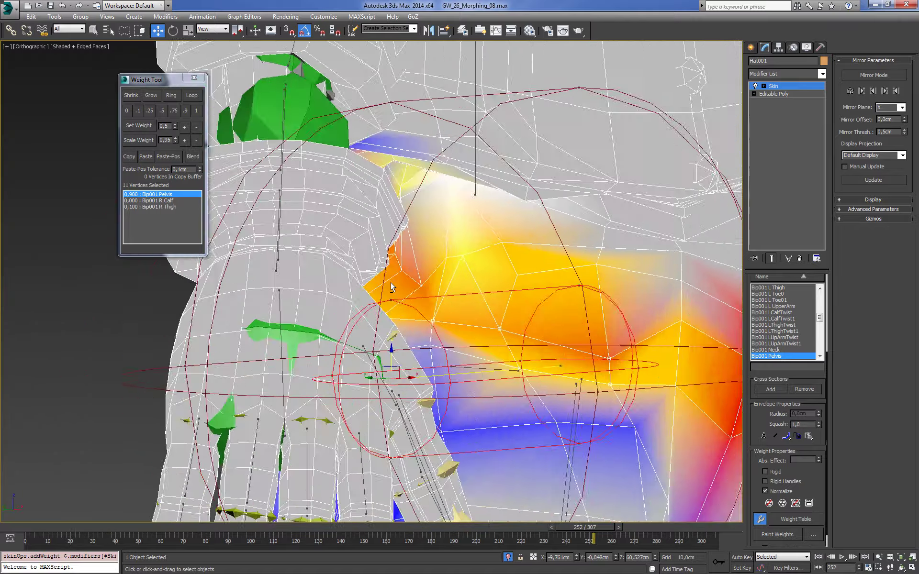
{"action": "mouse_move", "coordinate": [391, 282]}
{"action": "middle_mouse_down"}
{"action": "mouse_move", "coordinate": [525, 321]}
{"action": "mouse_move", "coordinate": [572, 297]}
{"action": "middle_mouse_up"}
{"action": "scroll", "coordinate": [525, 320], "scroll_direction": "down", "scroll_amount": 3}
{"action": "scroll", "coordinate": [435, 325], "scroll_direction": "up", "scroll_amount": 2}
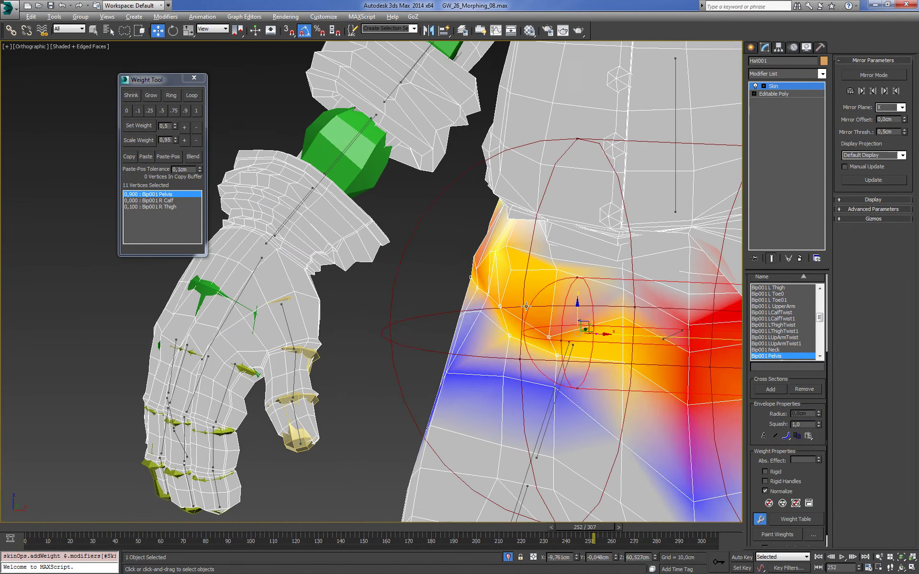
- Raise Pelvis weight on 7 side-of-hip vertices to blend 0.647 R Thigh / 0.353 Pelvis
{"action": "key", "text": "F3"}
{"action": "scroll", "coordinate": [434, 325], "scroll_direction": "up", "scroll_amount": 3}
{"action": "left_click_drag", "start_coordinate": [480, 323], "coordinate": [479, 325]}
{"action": "key", "text": "F3"}
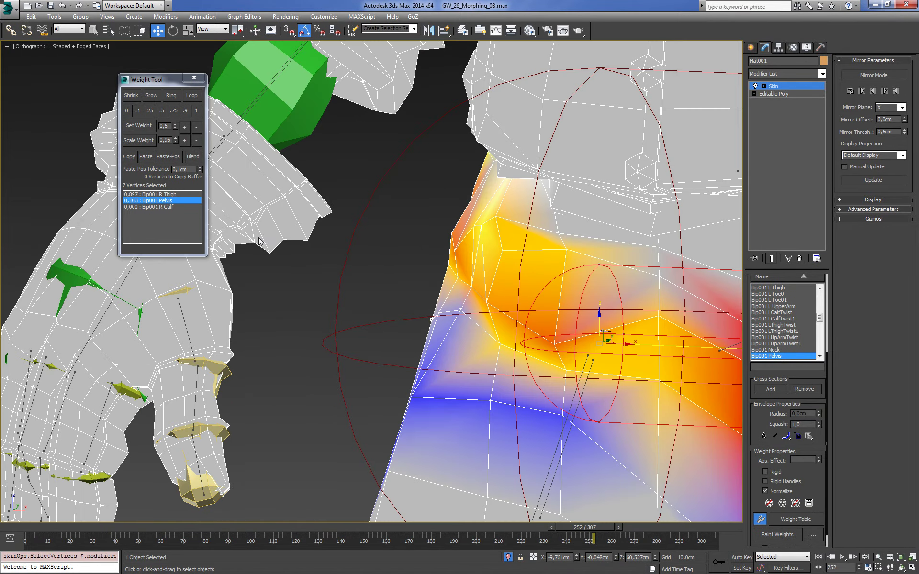
{"action": "left_click", "coordinate": [186, 129]}
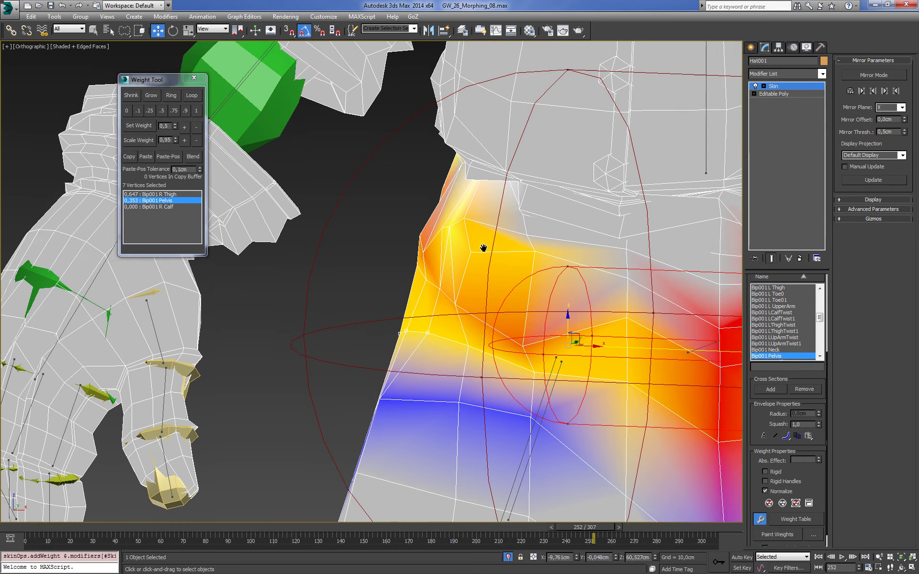
{"action": "scroll", "coordinate": [479, 287], "scroll_direction": "down", "scroll_amount": 4}
{"action": "mouse_move", "coordinate": [479, 287]}
{"action": "middle_mouse_down", "text": "alt"}
{"action": "mouse_move", "coordinate": [599, 268]}
{"action": "mouse_move", "coordinate": [574, 337]}
{"action": "mouse_move", "coordinate": [694, 352]}
{"action": "mouse_move", "coordinate": [559, 360]}
{"action": "middle_mouse_up", "text": "alt"}
{"action": "scroll", "coordinate": [631, 254], "scroll_direction": "up", "scroll_amount": 4}
{"action": "scroll", "coordinate": [574, 337], "scroll_direction": "up", "scroll_amount": 3}
{"action": "scroll", "coordinate": [575, 337], "scroll_direction": "down", "scroll_amount": 3}
{"action": "scroll", "coordinate": [694, 351], "scroll_direction": "up", "scroll_amount": 2}
{"action": "scroll", "coordinate": [559, 359], "scroll_direction": "up", "scroll_amount": 4}
{"action": "key", "text": "F3"}
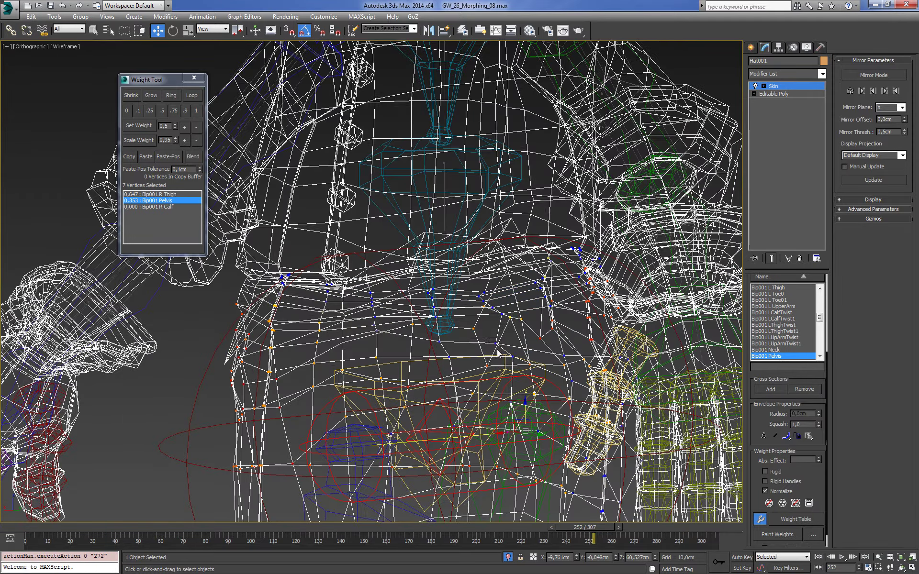
- Select a front-waist vertex and raise its Pelvis weight
{"action": "left_click", "coordinate": [493, 343]}
{"action": "key", "text": "F3"}
{"action": "left_click", "coordinate": [185, 127]}
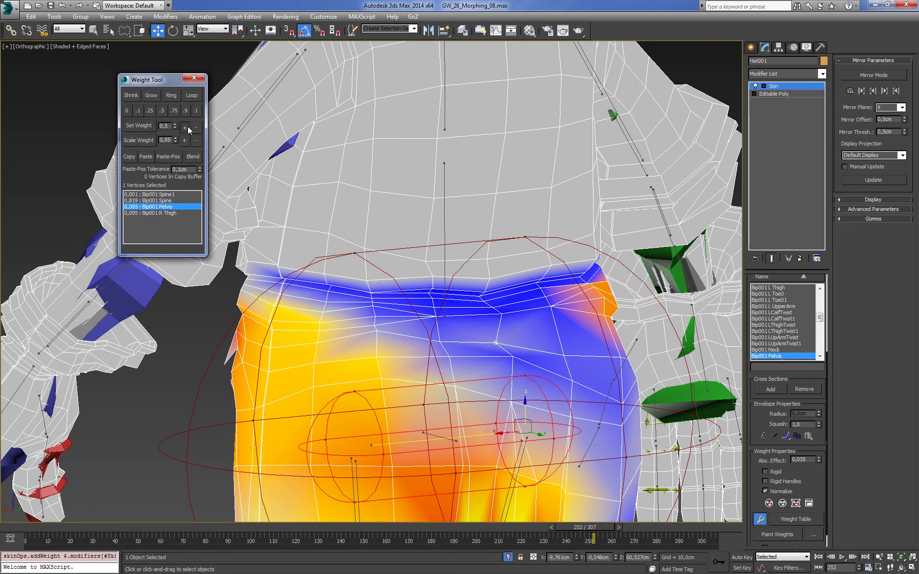
{"action": "middle_click_drag", "start_coordinate": [422, 287], "coordinate": [435, 283], "text": "alt"}
{"action": "scroll", "coordinate": [434, 283], "scroll_direction": "down", "scroll_amount": 5}
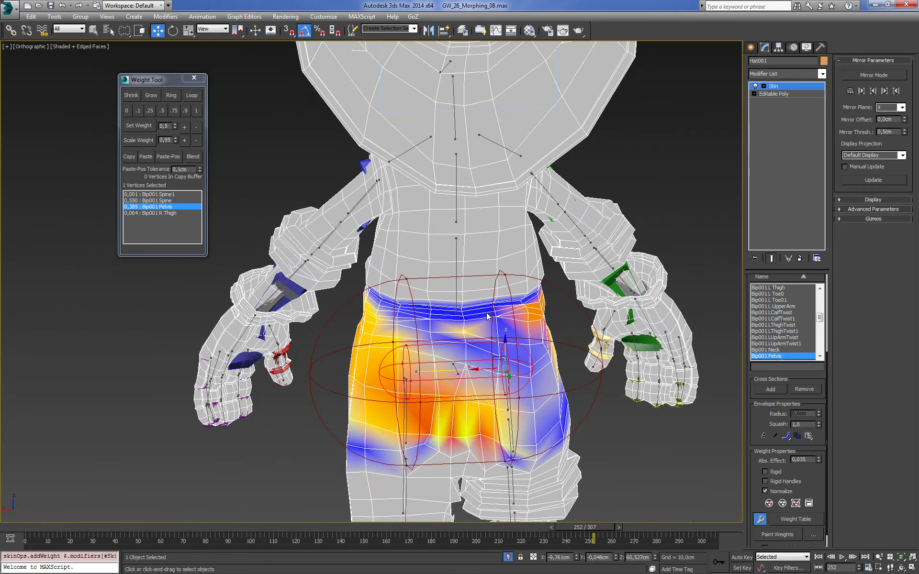
- Raise the waist vertices' Pelvis weight to 0.450
{"action": "key", "text": "F3"}
{"action": "scroll", "coordinate": [513, 318], "scroll_direction": "up", "scroll_amount": 4}
{"action": "scroll", "coordinate": [513, 312], "scroll_direction": "up", "scroll_amount": 2}
{"action": "middle_click_drag", "start_coordinate": [513, 312], "coordinate": [505, 288], "text": "alt"}
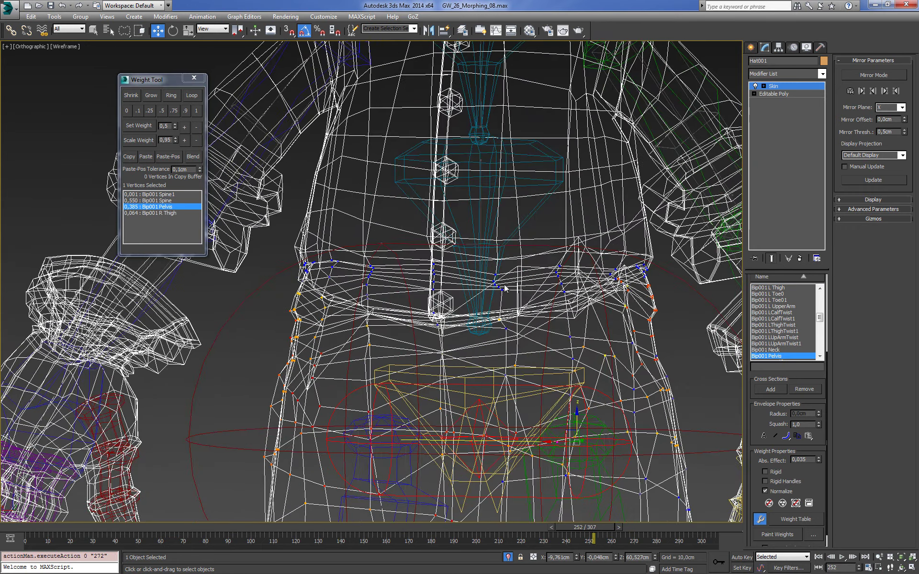
{"action": "key", "text": "F3"}
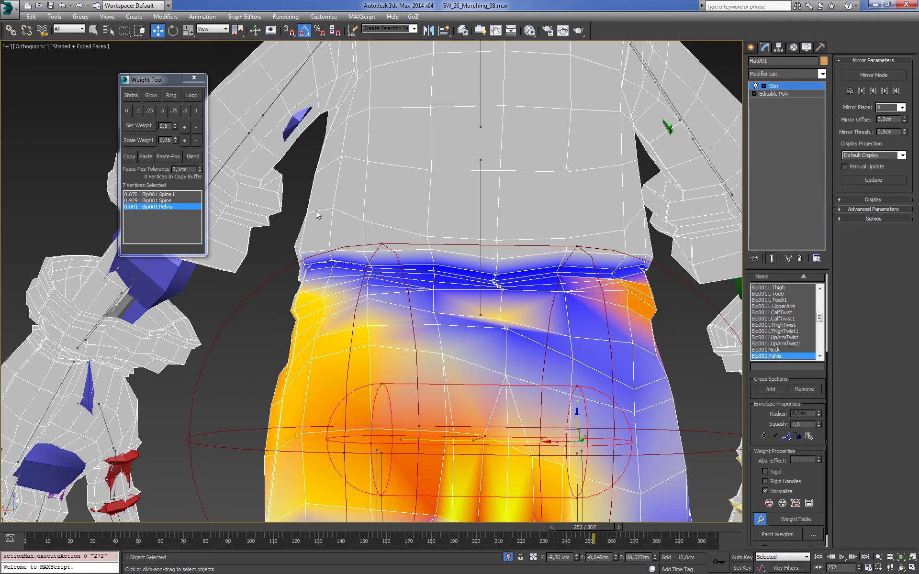
{"action": "left_click", "coordinate": [185, 126]}
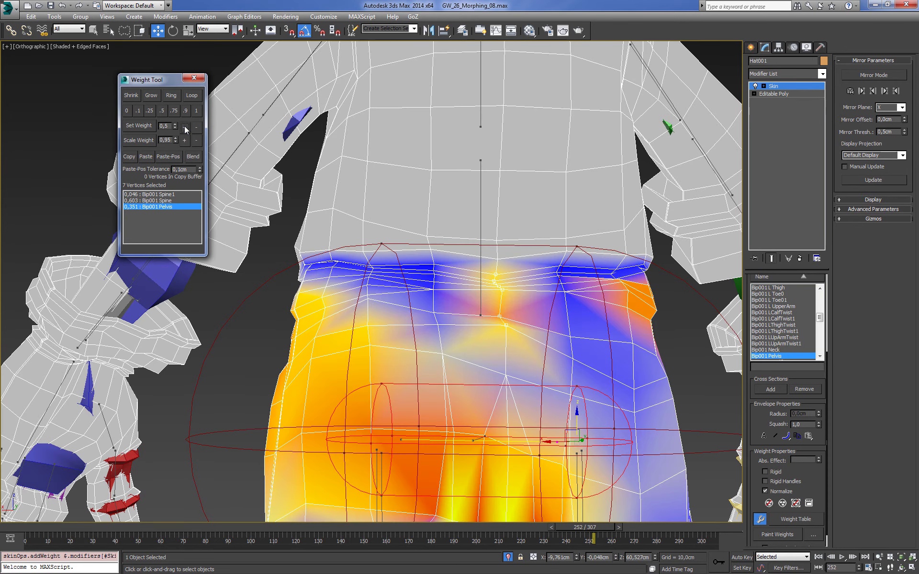
{"action": "key", "text": "F3"}
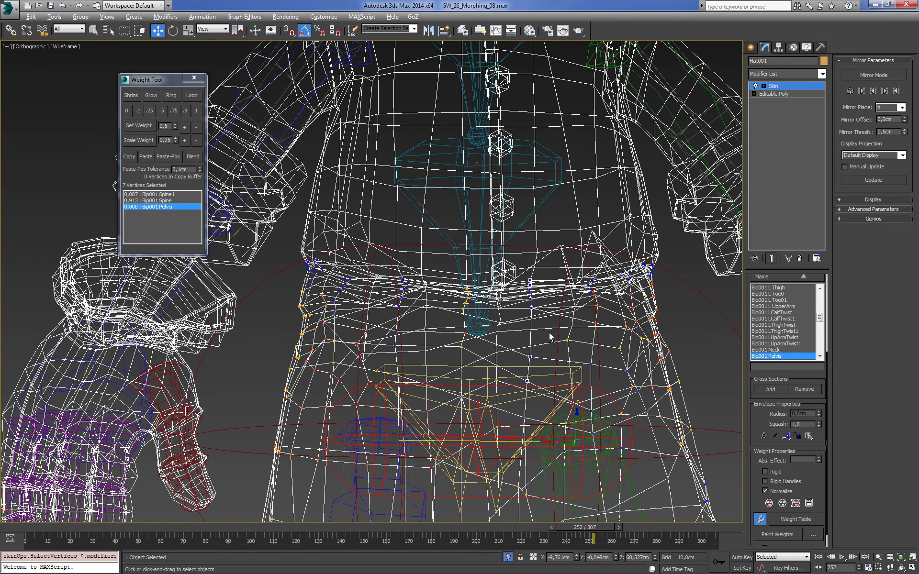
{"action": "key", "text": "F3"}
{"action": "key", "text": "F3"}
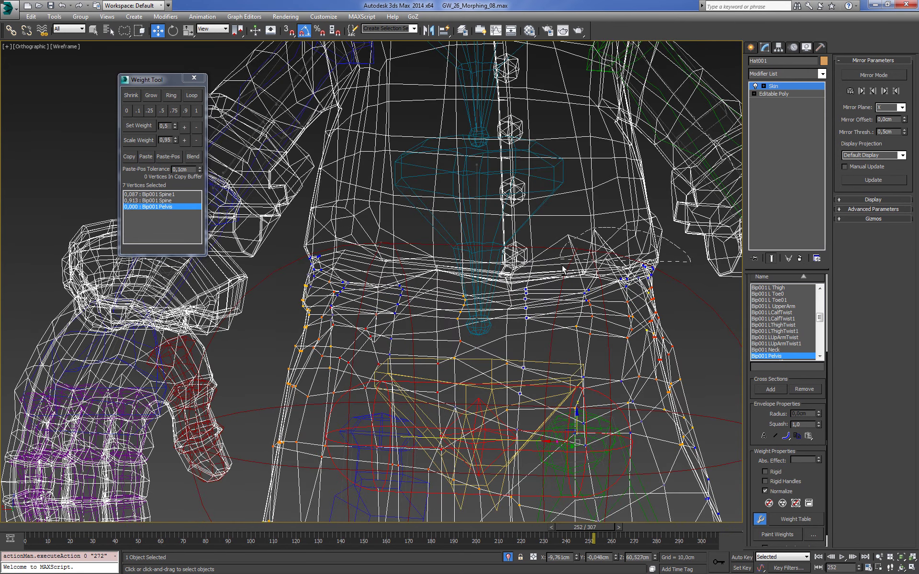
{"action": "key", "text": "F3"}
{"action": "left_click", "coordinate": [184, 127]}
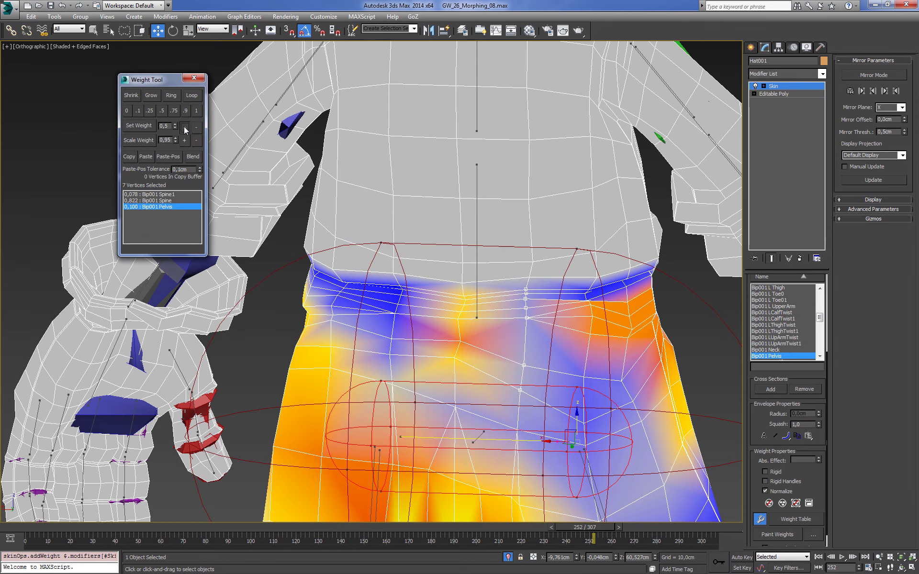
- Shift more weight from R Thigh to Pelvis on the two side-of-hip vertices
{"action": "mouse_move", "coordinate": [521, 342]}
{"action": "middle_mouse_down", "text": "alt"}
{"action": "mouse_move", "coordinate": [539, 344]}
{"action": "mouse_move", "coordinate": [480, 284]}
{"action": "middle_mouse_up", "text": "alt"}
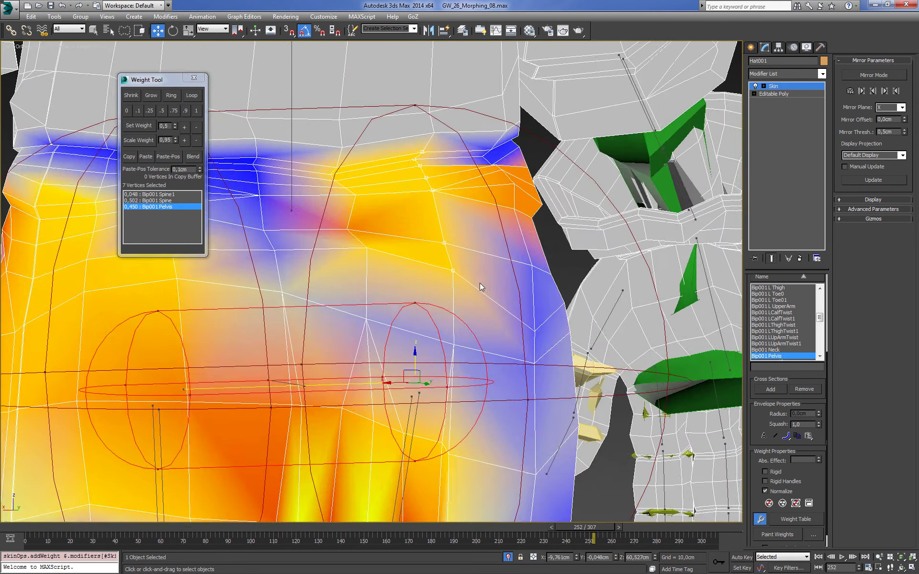
{"action": "key", "text": "F3"}
{"action": "mouse_move", "coordinate": [537, 296]}
{"action": "middle_mouse_down", "text": "alt"}
{"action": "mouse_move", "coordinate": [527, 297]}
{"action": "mouse_move", "coordinate": [525, 323]}
{"action": "middle_mouse_up", "text": "alt"}
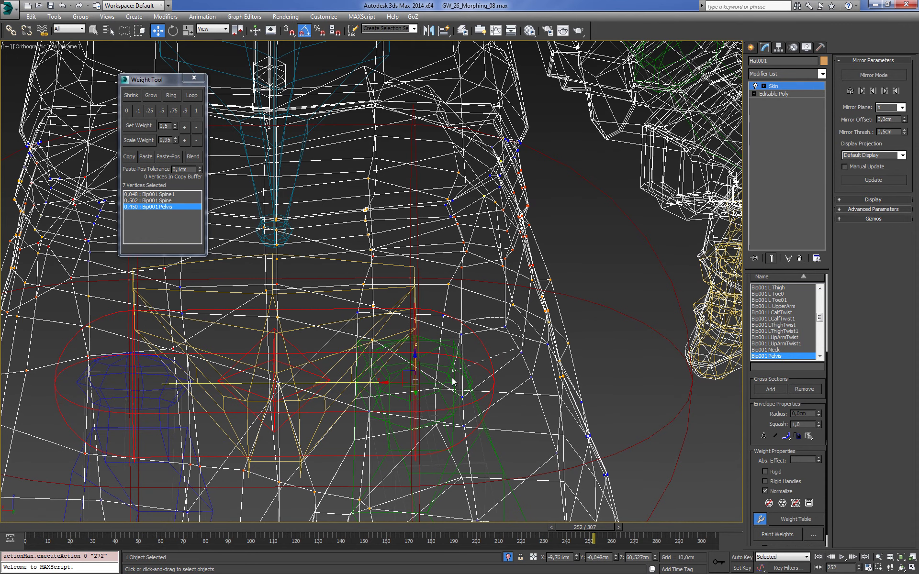
{"action": "key", "text": "F3"}
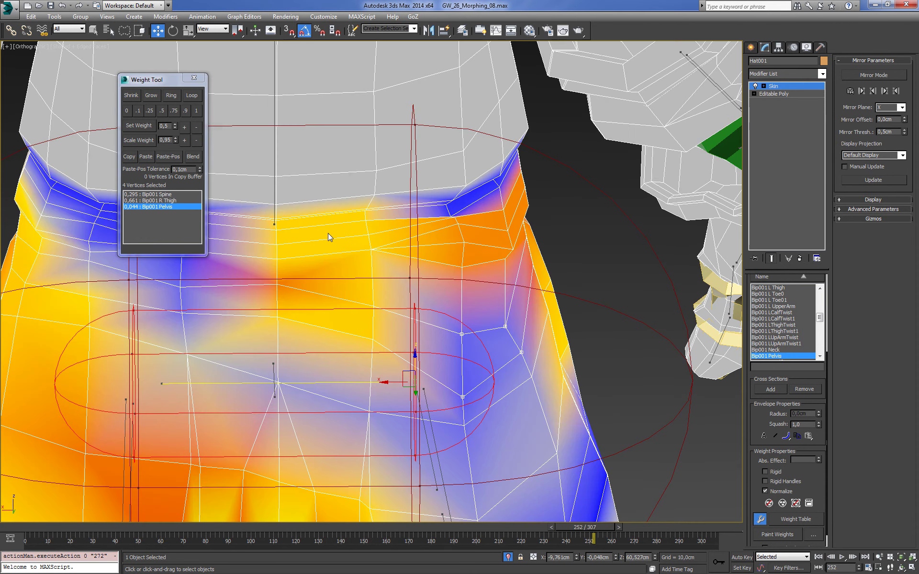
{"action": "left_click", "coordinate": [184, 128]}
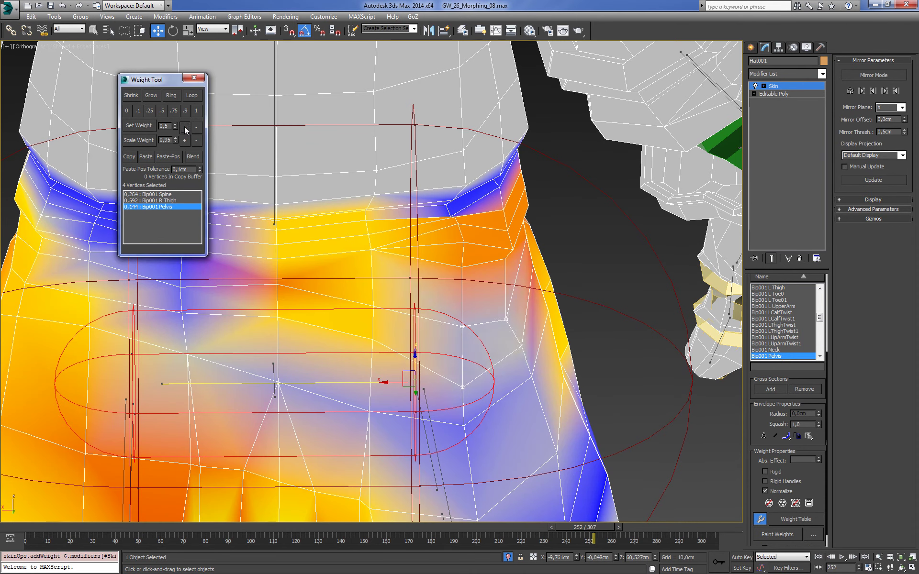
{"action": "scroll", "coordinate": [306, 230], "scroll_direction": "down", "scroll_amount": 3}
{"action": "middle_click_drag", "start_coordinate": [307, 230], "coordinate": [406, 344], "text": "alt"}
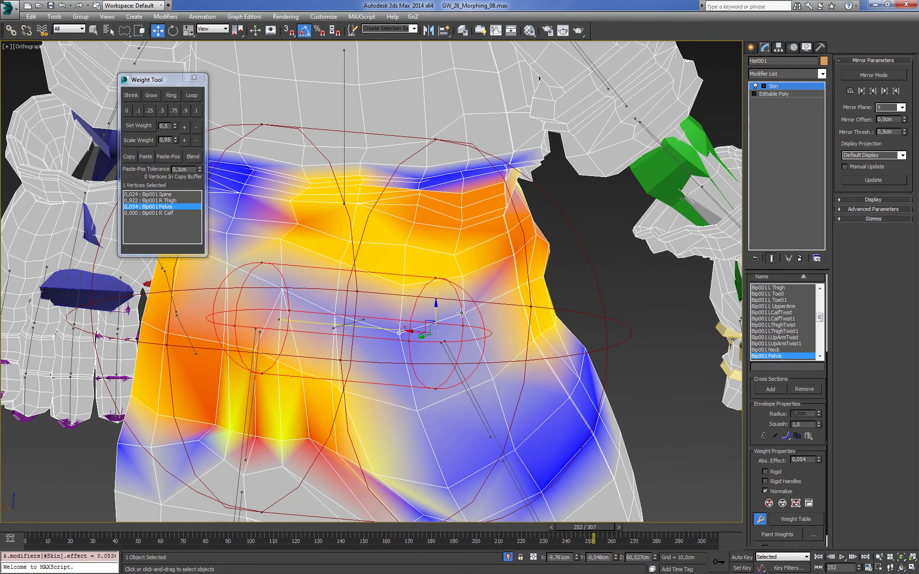
{"action": "left_click", "coordinate": [185, 127]}
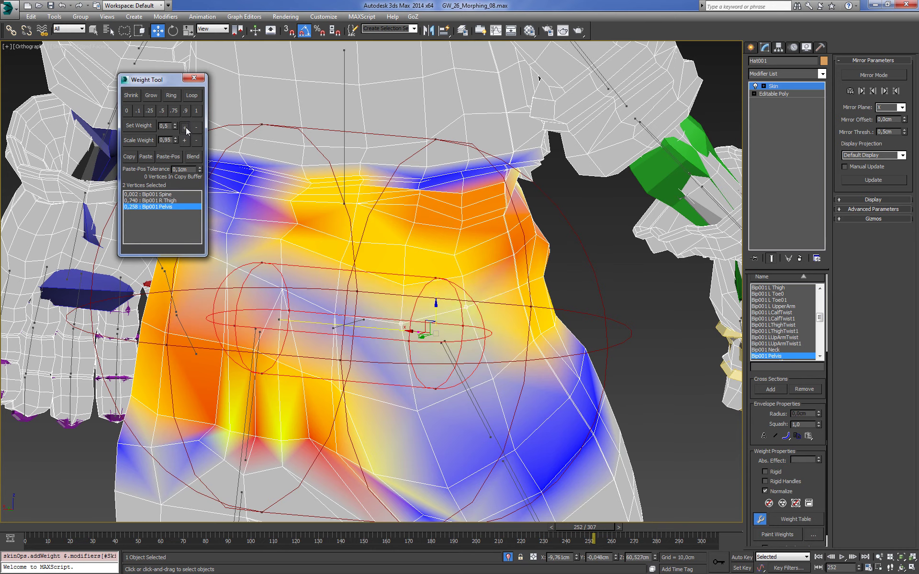
{"action": "middle_click_drag", "start_coordinate": [452, 335], "coordinate": [441, 414], "text": "alt"}
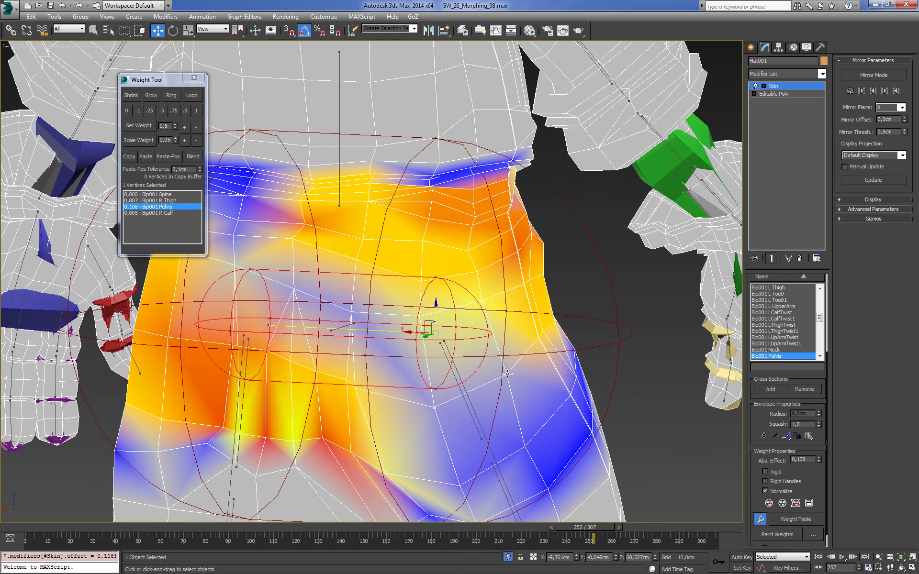
{"action": "left_click", "coordinate": [184, 127]}
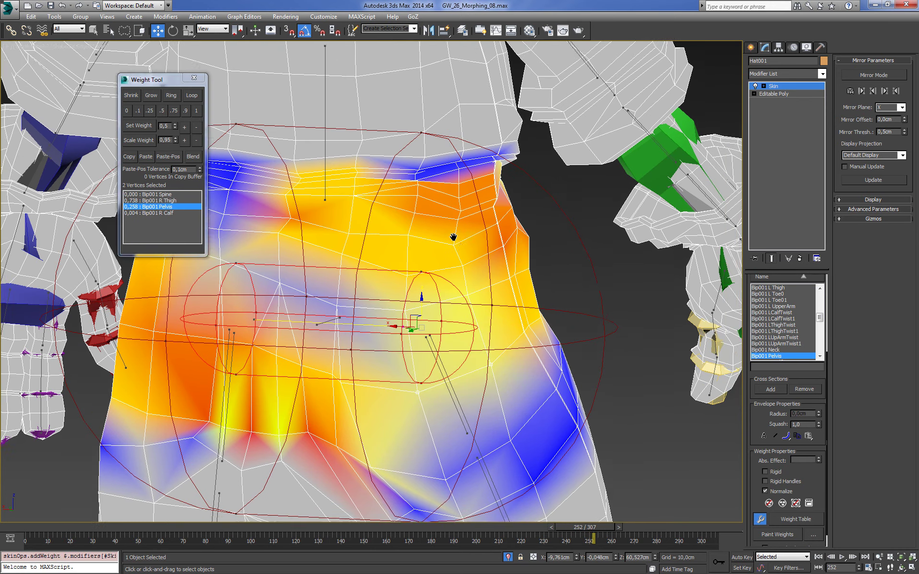
{"action": "scroll", "coordinate": [431, 287], "scroll_direction": "down", "scroll_amount": 4}
- Set the two hip vertices to 0.550 Pelvis and 0.450 Bip001 R Thigh
{"action": "middle_click_drag", "start_coordinate": [469, 287], "coordinate": [526, 266], "text": "alt"}
{"action": "scroll", "coordinate": [526, 266], "scroll_direction": "up", "scroll_amount": 2}
{"action": "scroll", "coordinate": [503, 289], "scroll_direction": "up", "scroll_amount": 2}
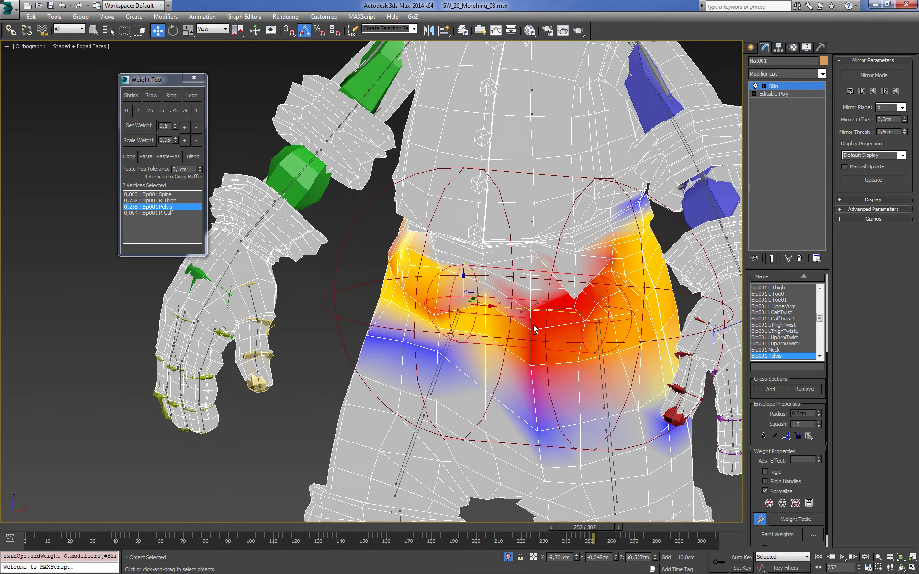
{"action": "scroll", "coordinate": [479, 314], "scroll_direction": "up", "scroll_amount": 2}
{"action": "scroll", "coordinate": [453, 337], "scroll_direction": "up", "scroll_amount": 3}
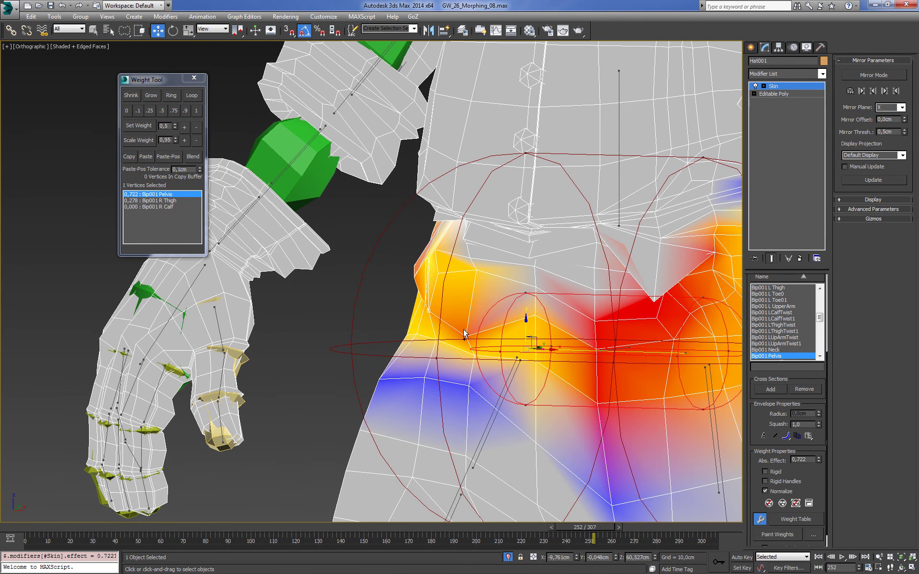
{"action": "left_click", "coordinate": [184, 128]}
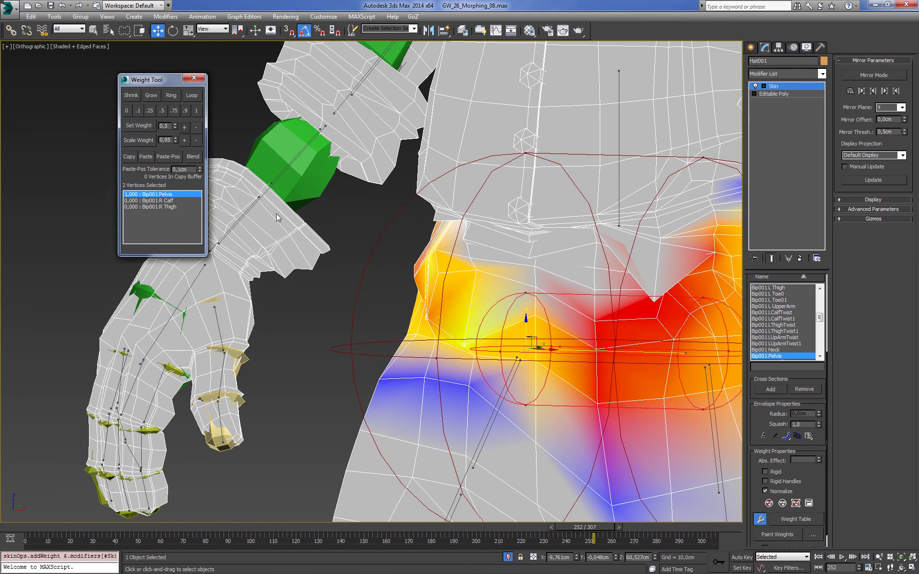
{"action": "left_click", "coordinate": [459, 369]}
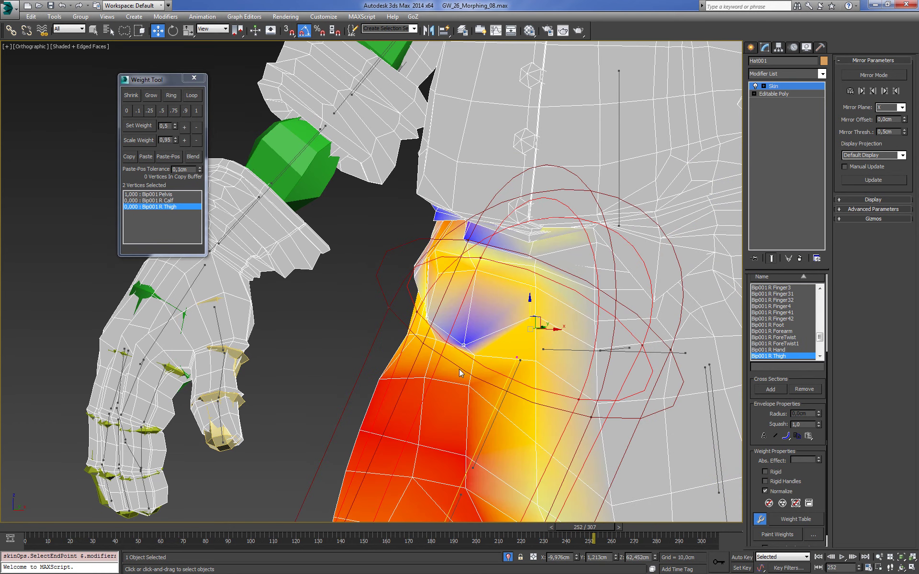
{"action": "left_click", "coordinate": [188, 127]}
{"action": "left_click", "coordinate": [188, 128]}
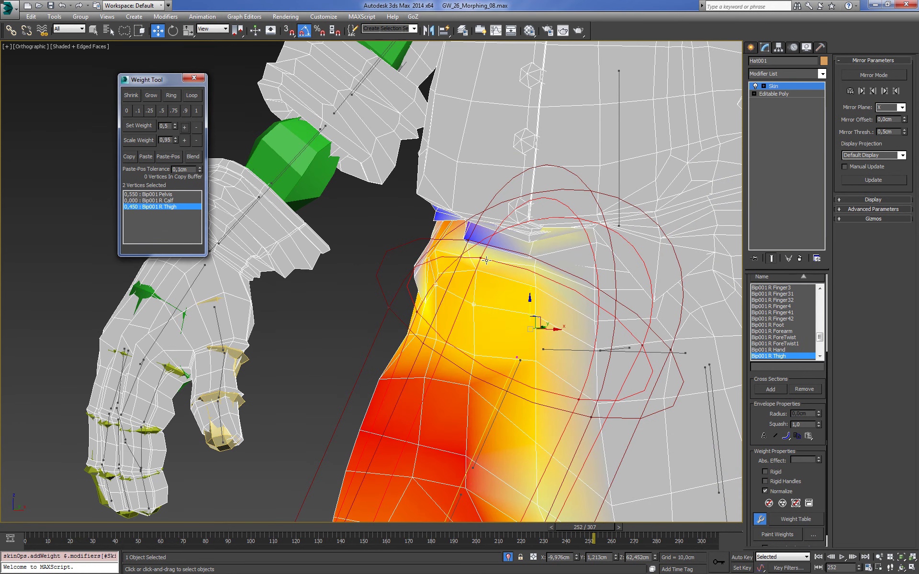
- Enable Mirror Mode and paste the right-side weights onto the left side
{"action": "scroll", "coordinate": [478, 287], "scroll_direction": "down", "scroll_amount": 5}
{"action": "mouse_move", "coordinate": [551, 268]}
{"action": "middle_mouse_down", "text": "alt"}
{"action": "mouse_move", "coordinate": [700, 267]}
{"action": "mouse_move", "coordinate": [503, 260]}
{"action": "middle_mouse_up", "text": "alt"}
{"action": "scroll", "coordinate": [503, 259], "scroll_direction": "up", "scroll_amount": 3}
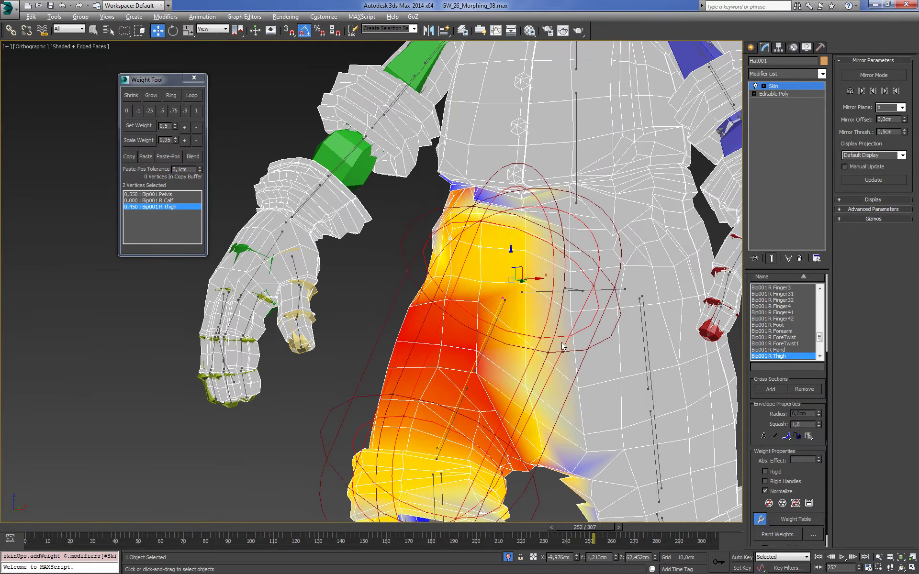
{"action": "scroll", "coordinate": [504, 259], "scroll_direction": "down", "scroll_amount": 2}
{"action": "scroll", "coordinate": [503, 259], "scroll_direction": "up", "scroll_amount": 1}
{"action": "left_click", "coordinate": [885, 78]}
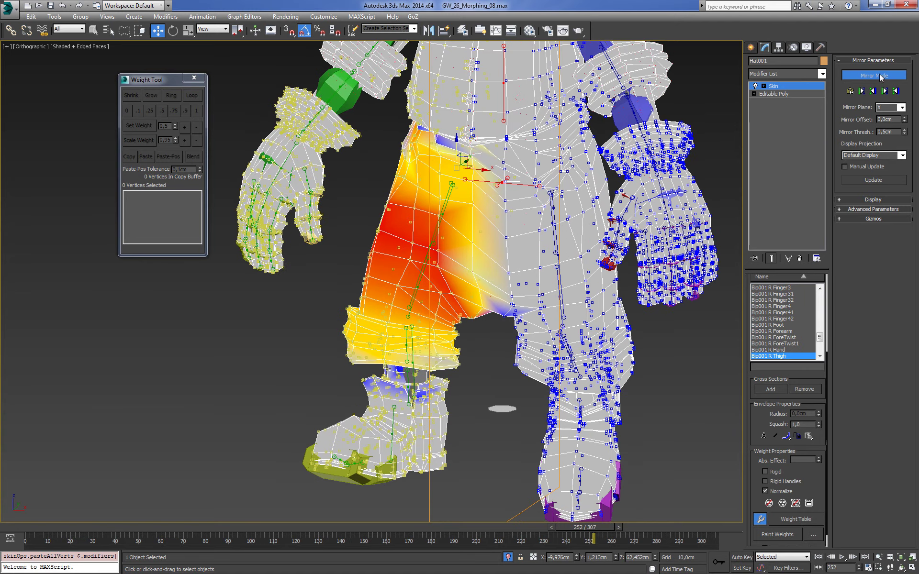
- Turn off Mirror Mode and move the time slider to frame 254
{"action": "left_click", "coordinate": [879, 78]}
{"action": "scroll", "coordinate": [359, 320], "scroll_direction": "up", "scroll_amount": 2}
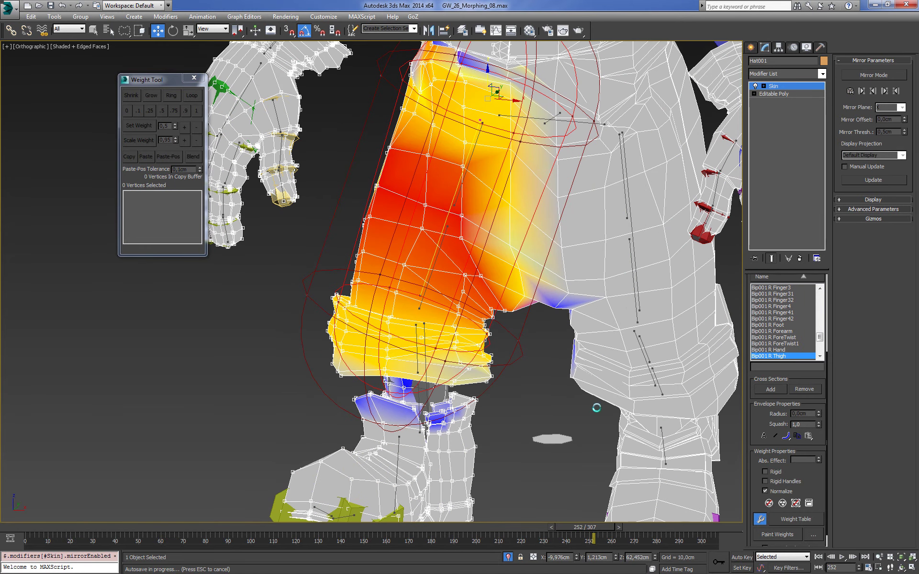
{"action": "scroll", "coordinate": [527, 431], "scroll_direction": "up", "scroll_amount": 1}
{"action": "scroll", "coordinate": [550, 418], "scroll_direction": "up", "scroll_amount": 1}
{"action": "scroll", "coordinate": [527, 455], "scroll_direction": "up", "scroll_amount": 2}
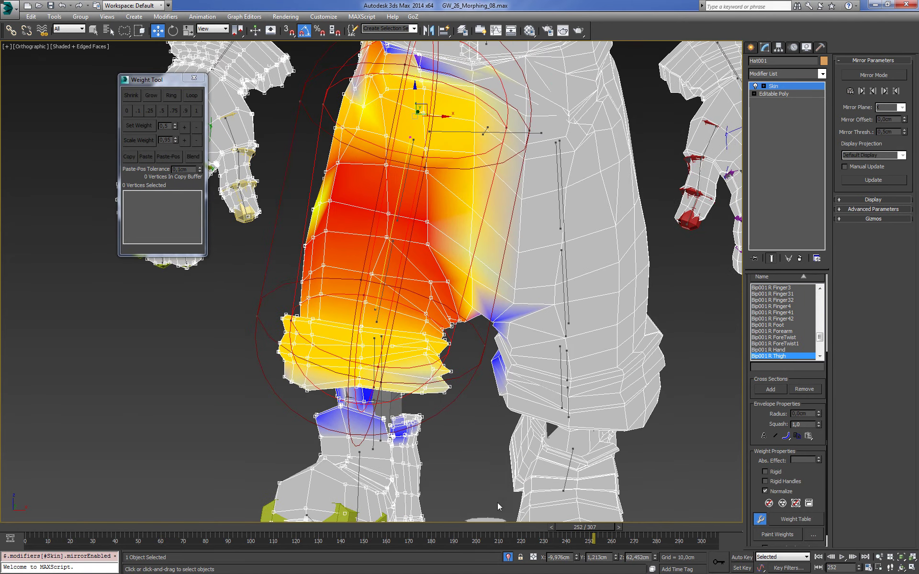
{"action": "mouse_move", "coordinate": [590, 528]}
{"action": "left_mouse_down"}
{"action": "mouse_move", "coordinate": [607, 528]}
{"action": "mouse_move", "coordinate": [590, 528]}
{"action": "left_mouse_up"}
{"action": "key", "text": "w"}
- Make Bip001 L Thigh active and add its weight to an inner-thigh vertex
{"action": "mouse_move", "coordinate": [486, 343]}
{"action": "middle_mouse_down", "text": "alt"}
{"action": "mouse_move", "coordinate": [565, 364]}
{"action": "mouse_move", "coordinate": [667, 349]}
{"action": "mouse_move", "coordinate": [666, 337]}
{"action": "mouse_move", "coordinate": [618, 321]}
{"action": "mouse_move", "coordinate": [520, 232]}
{"action": "middle_mouse_up", "text": "alt"}
{"action": "left_click", "coordinate": [520, 232]}
{"action": "scroll", "coordinate": [509, 261], "scroll_direction": "up", "scroll_amount": 2}
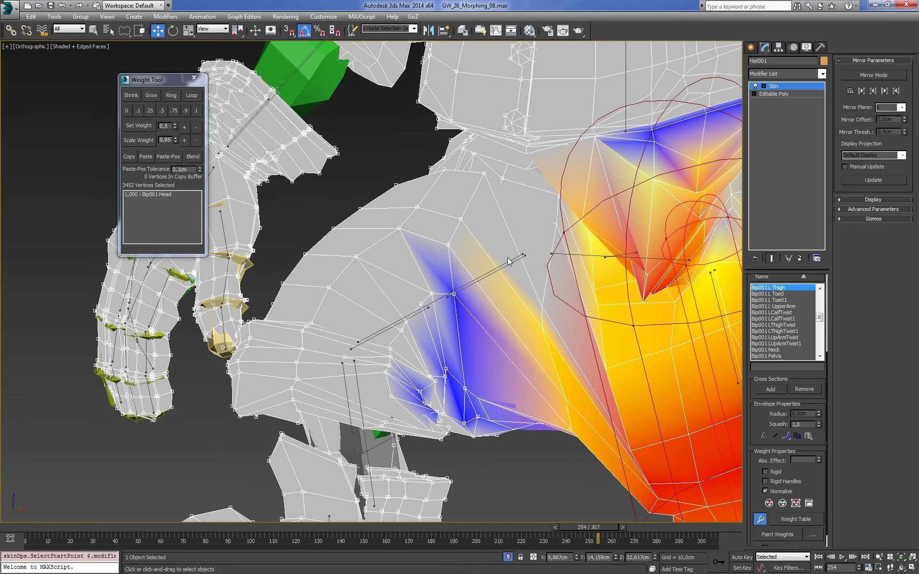
{"action": "left_click", "coordinate": [448, 245]}
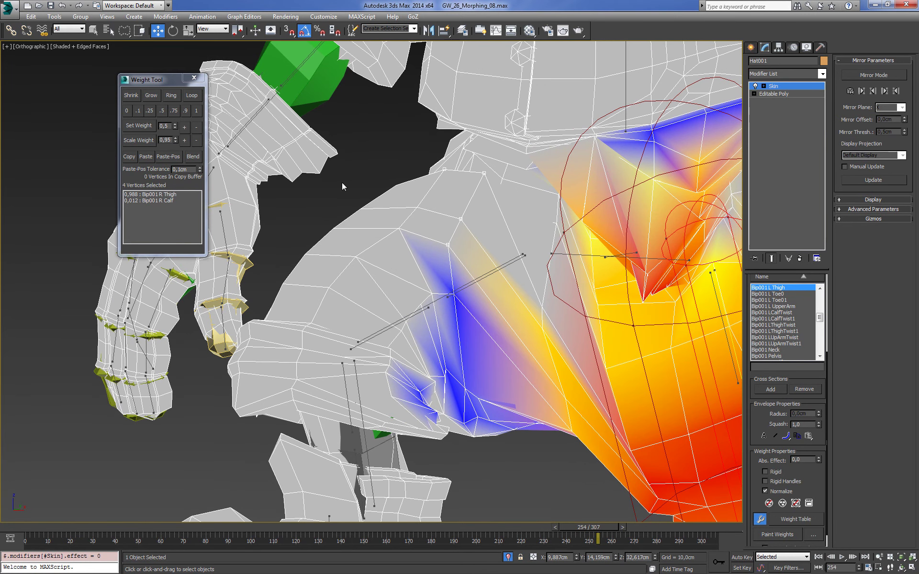
{"action": "left_click", "coordinate": [184, 127]}
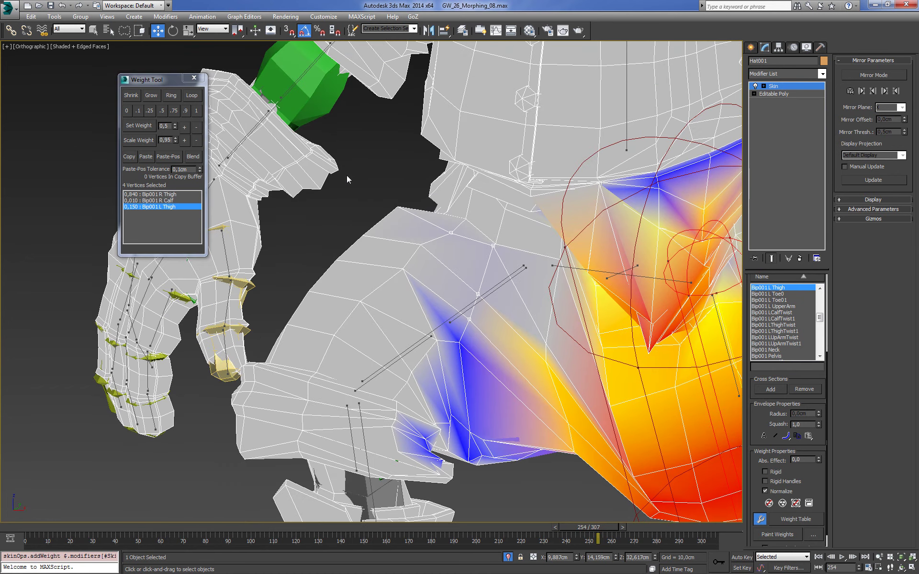
{"action": "key", "text": "F3"}
{"action": "key", "text": "F3"}
{"action": "left_click", "coordinate": [184, 127]}
{"action": "left_click", "coordinate": [184, 127]}
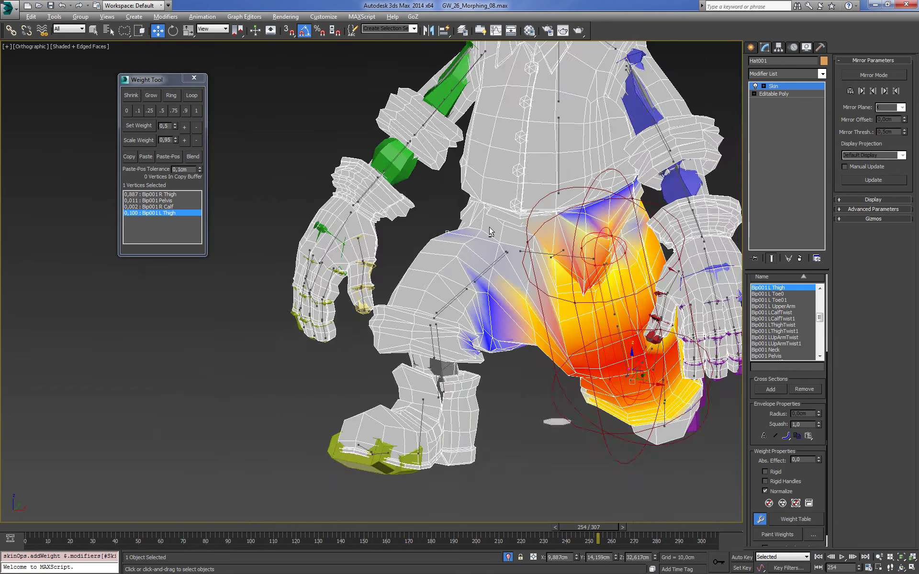
- Give a crotch vertex 0.050 L Thigh, leaving 0.931 R Thigh and 0.019 R Calf
{"action": "mouse_move", "coordinate": [490, 231]}
{"action": "middle_mouse_down", "text": "alt"}
{"action": "mouse_move", "coordinate": [354, 248]}
{"action": "mouse_move", "coordinate": [366, 311]}
{"action": "mouse_move", "coordinate": [505, 302]}
{"action": "middle_mouse_up", "text": "alt"}
{"action": "scroll", "coordinate": [366, 311], "scroll_direction": "up", "scroll_amount": 4}
{"action": "scroll", "coordinate": [366, 311], "scroll_direction": "down", "scroll_amount": 4}
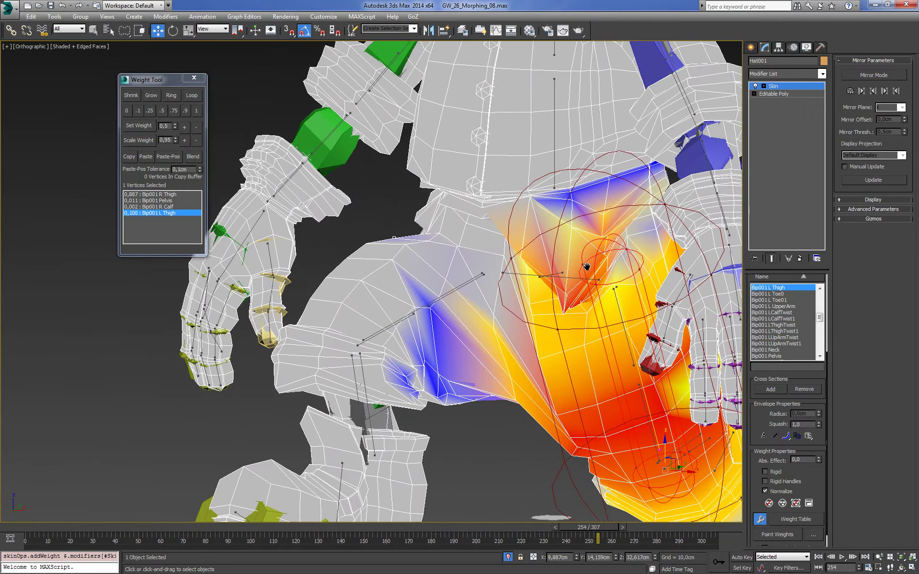
{"action": "scroll", "coordinate": [505, 301], "scroll_direction": "up", "scroll_amount": 4}
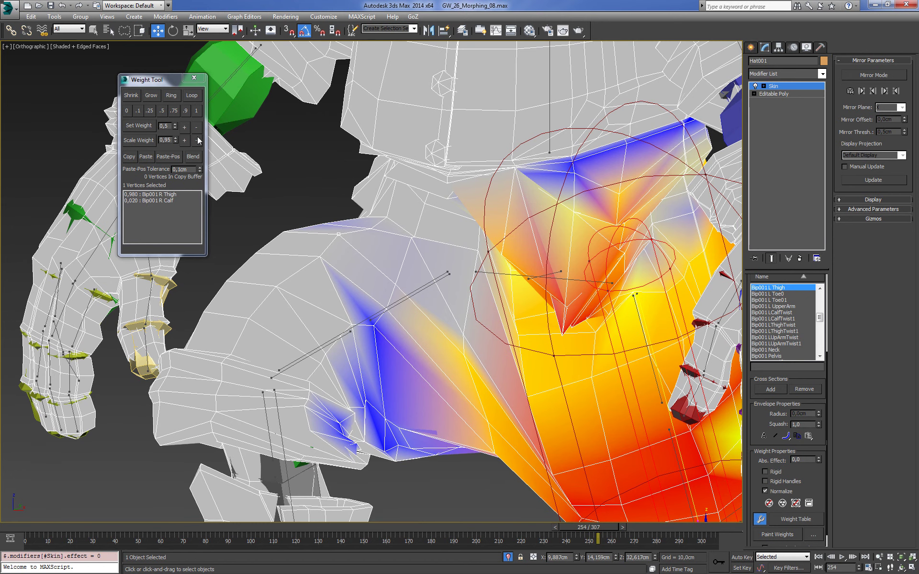
{"action": "left_click", "coordinate": [184, 127]}
{"action": "middle_click_drag", "start_coordinate": [401, 318], "coordinate": [401, 294]}
- Select nine crotch-edge vertices and raise their Bip001 L Thigh weight
{"action": "scroll", "coordinate": [431, 318], "scroll_direction": "down", "scroll_amount": 3}
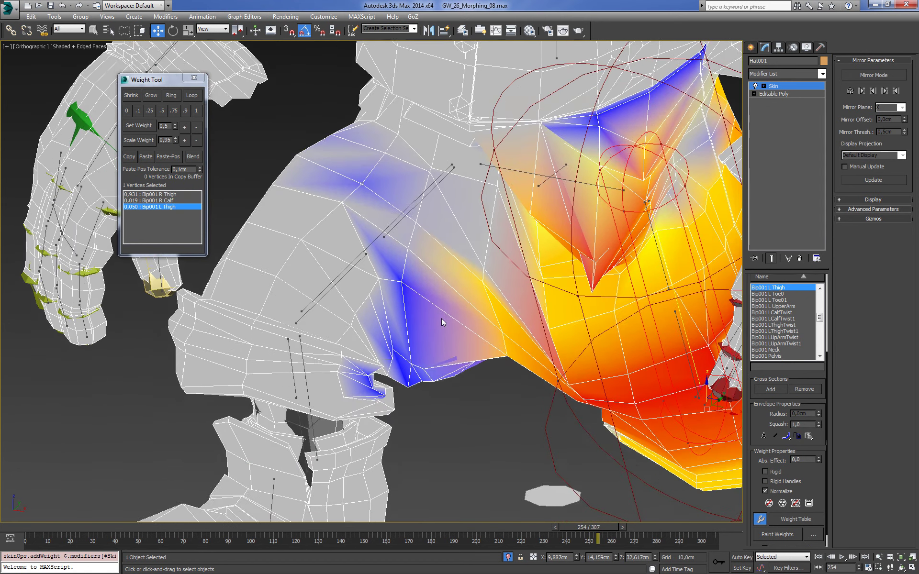
{"action": "key", "text": "F3"}
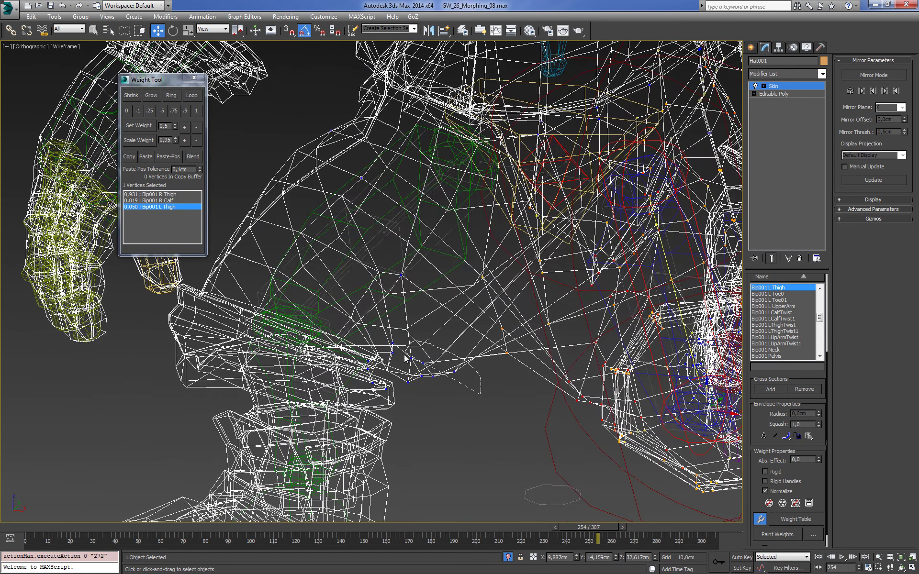
{"action": "left_click_drag", "start_coordinate": [434, 350], "coordinate": [452, 398]}
{"action": "key", "text": "F3"}
{"action": "left_click", "coordinate": [188, 126]}
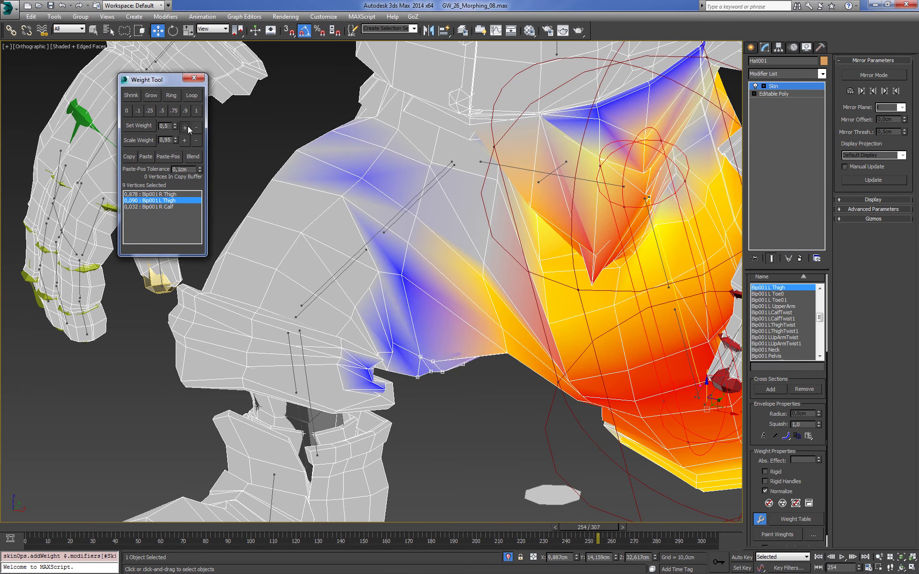
- Raise the L Thigh weight of inner-thigh vertices to 0.25
{"action": "key", "text": "F3"}
{"action": "left_click", "coordinate": [408, 270]}
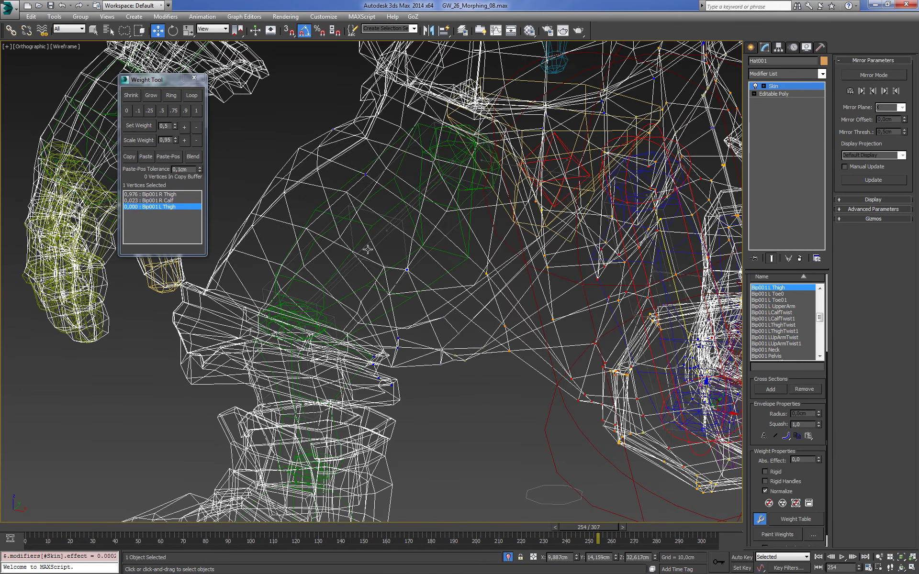
{"action": "key", "text": "F3"}
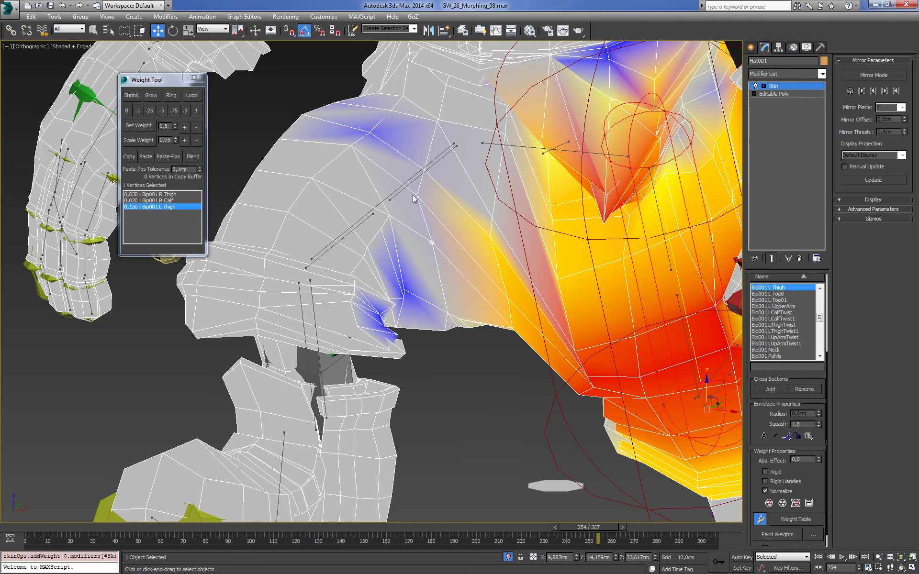
{"action": "left_click", "coordinate": [416, 195]}
{"action": "left_click", "coordinate": [184, 127]}
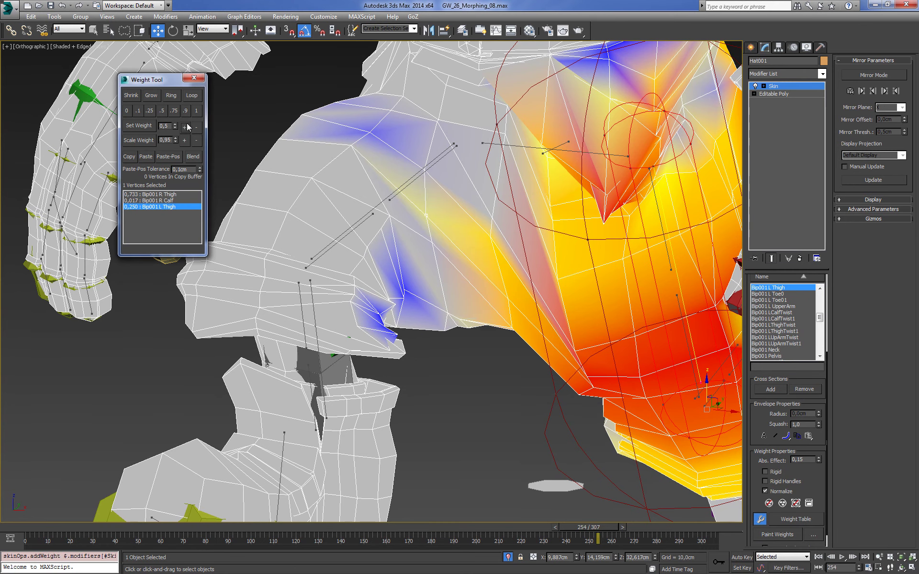
{"action": "scroll", "coordinate": [395, 279], "scroll_direction": "down", "scroll_amount": 3}
{"action": "middle_click_drag", "start_coordinate": [394, 280], "coordinate": [385, 238], "text": "alt"}
{"action": "scroll", "coordinate": [385, 238], "scroll_direction": "up", "scroll_amount": 2}
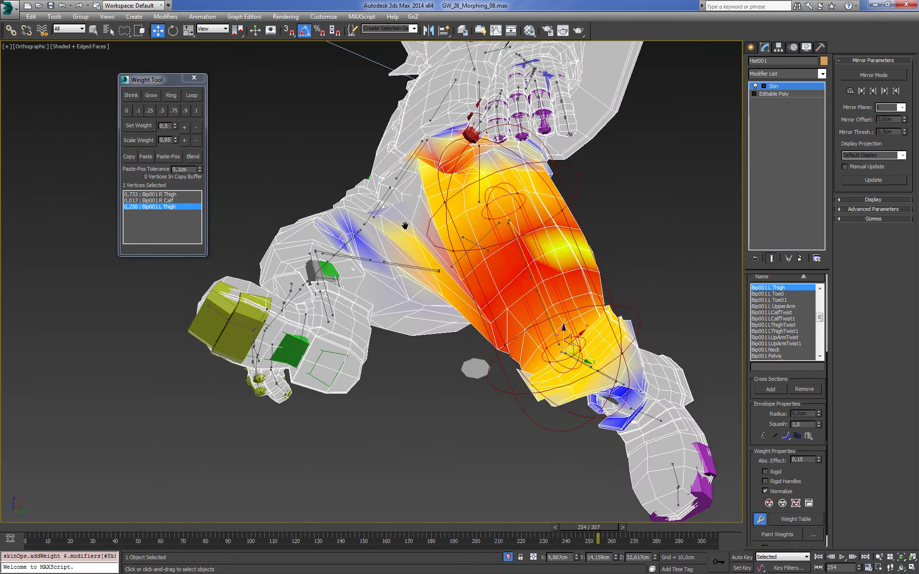
{"action": "scroll", "coordinate": [430, 288], "scroll_direction": "up", "scroll_amount": 3}
- Try more L Thigh weight on six crotch vertices, then undo to keep 0.208/0.777
{"action": "key", "text": "F3"}
{"action": "scroll", "coordinate": [486, 333], "scroll_direction": "up", "scroll_amount": 3}
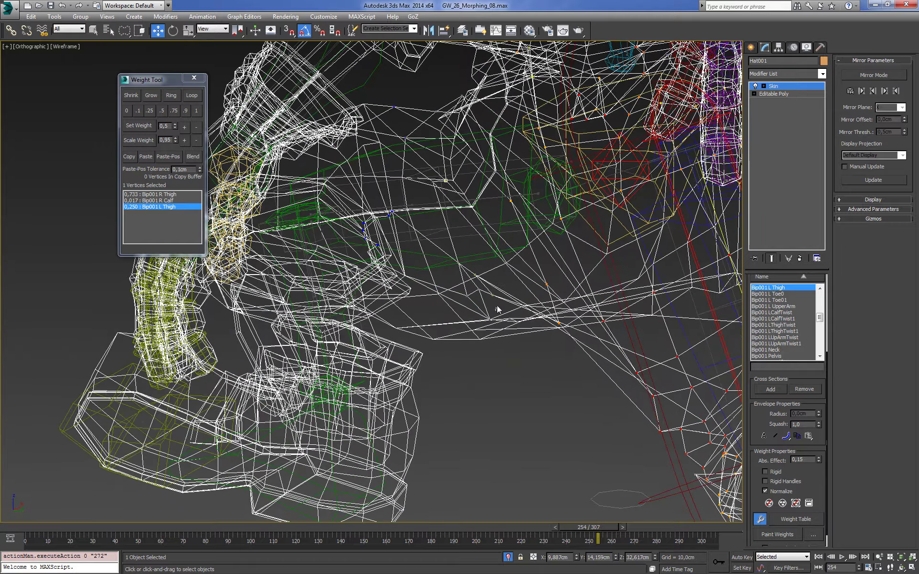
{"action": "left_click_drag", "start_coordinate": [492, 308], "coordinate": [504, 327]}
{"action": "key", "text": "F3"}
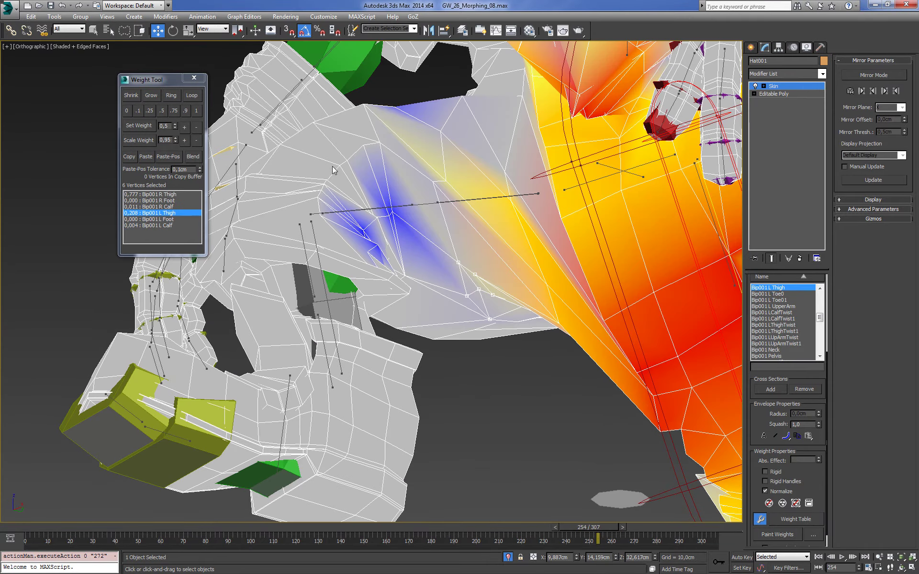
{"action": "left_click", "coordinate": [185, 127]}
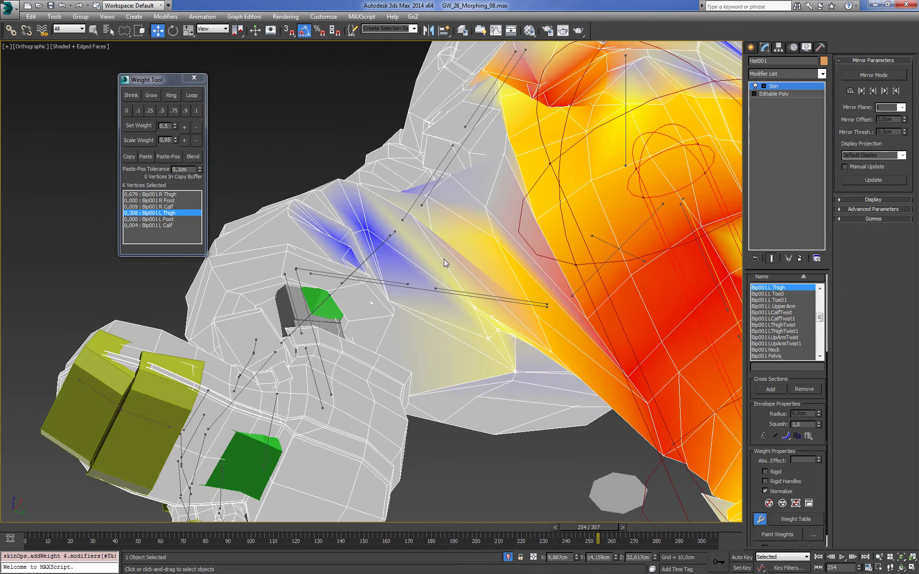
{"action": "key", "text": "ctrl+z"}
{"action": "mouse_move", "coordinate": [443, 273]}
{"action": "middle_mouse_down", "text": "alt"}
{"action": "mouse_move", "coordinate": [609, 339]}
{"action": "mouse_move", "coordinate": [565, 376]}
{"action": "mouse_move", "coordinate": [545, 376]}
{"action": "mouse_move", "coordinate": [618, 436]}
{"action": "middle_mouse_up", "text": "alt"}
{"action": "scroll", "coordinate": [608, 337], "scroll_direction": "down", "scroll_amount": 5}
{"action": "scroll", "coordinate": [617, 436], "scroll_direction": "up", "scroll_amount": 3}
{"action": "scroll", "coordinate": [536, 366], "scroll_direction": "up", "scroll_amount": 2}
- Give an upper-thigh vertex 0.400 Bip001 R Thigh weight, leaving L Thigh at zero
{"action": "middle_click_drag", "start_coordinate": [536, 367], "coordinate": [472, 297], "text": "alt"}
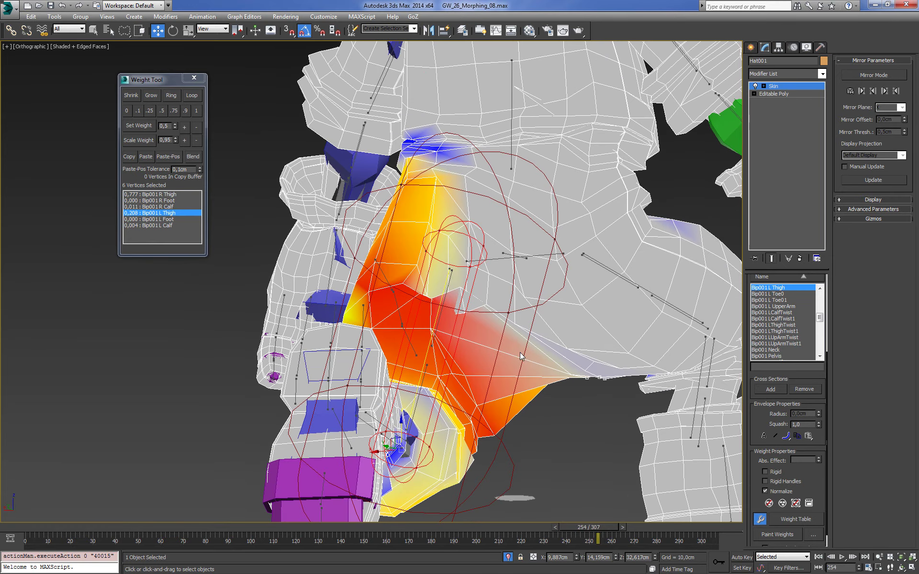
{"action": "left_click", "coordinate": [461, 288]}
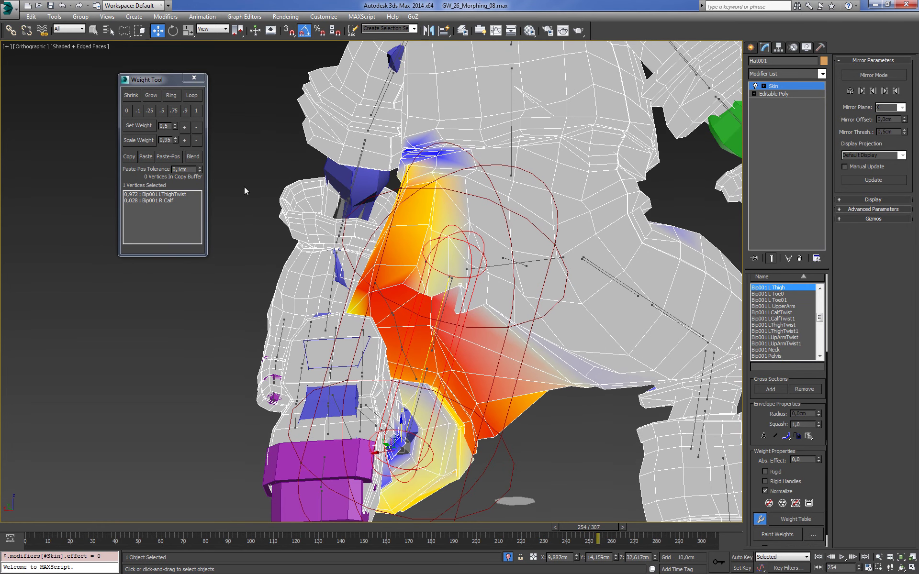
{"action": "left_click", "coordinate": [185, 126]}
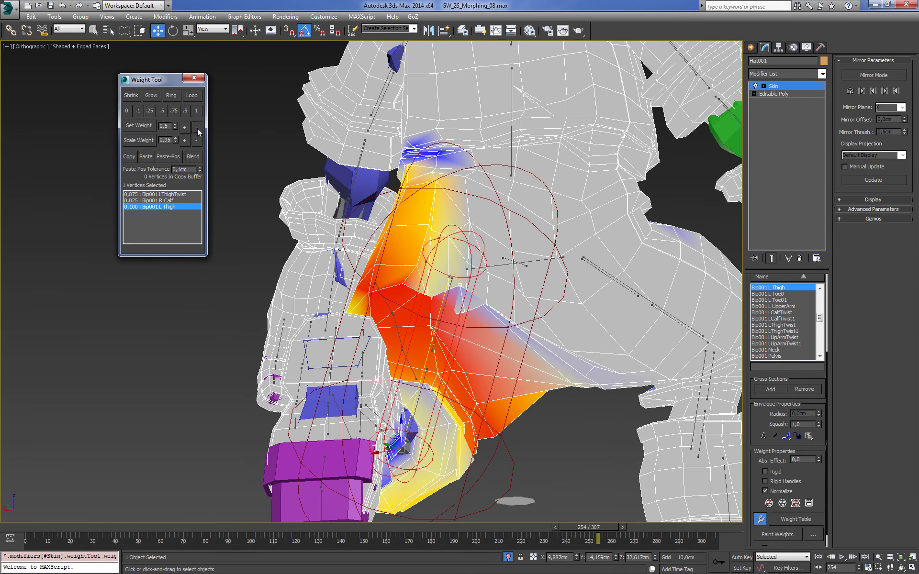
{"action": "left_click", "coordinate": [197, 127]}
{"action": "left_click", "coordinate": [559, 288]}
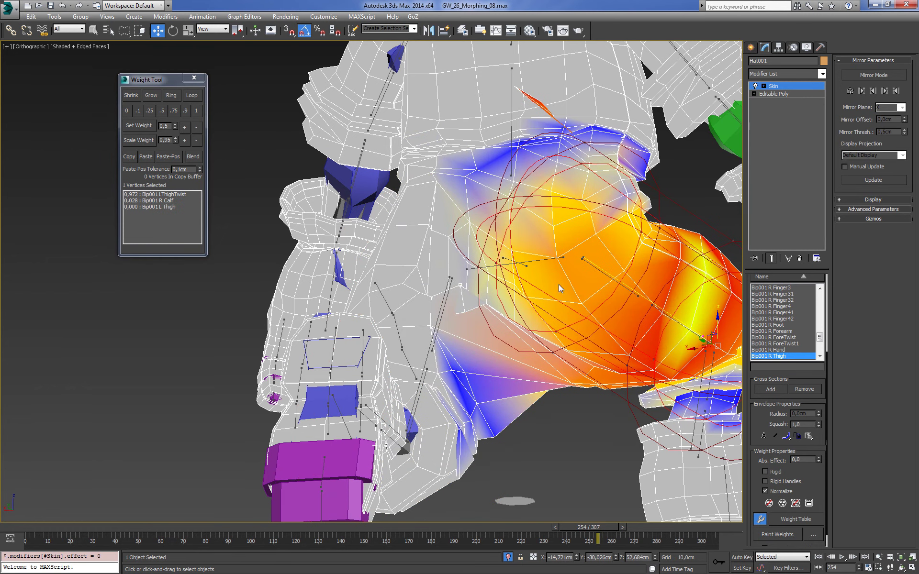
{"action": "left_click", "coordinate": [186, 128]}
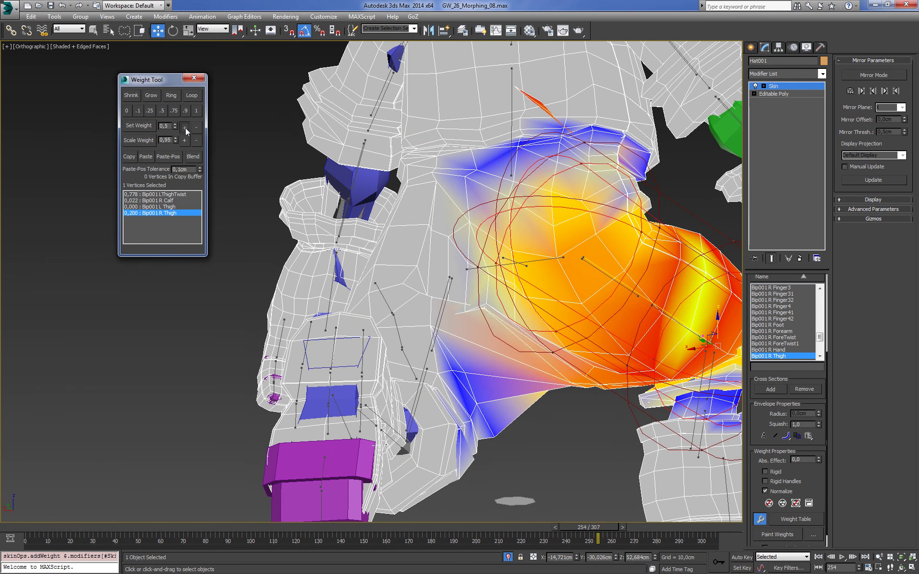
{"action": "left_click", "coordinate": [186, 128]}
- Add 0.100 R Thigh weight to a pelvis vertex, checking it in wireframe before deselecting
{"action": "middle_click_drag", "start_coordinate": [474, 302], "coordinate": [486, 306], "text": "alt"}
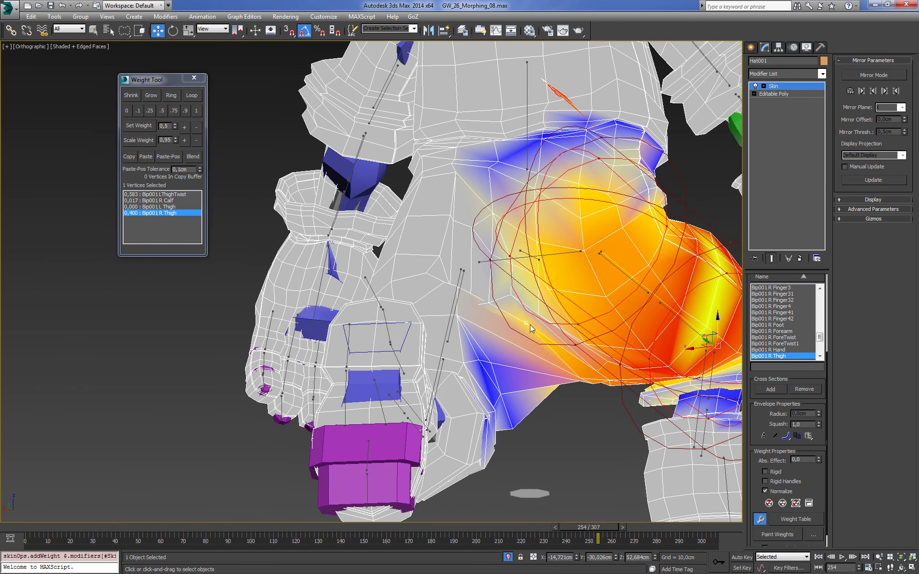
{"action": "left_click", "coordinate": [486, 304]}
{"action": "left_click", "coordinate": [184, 128]}
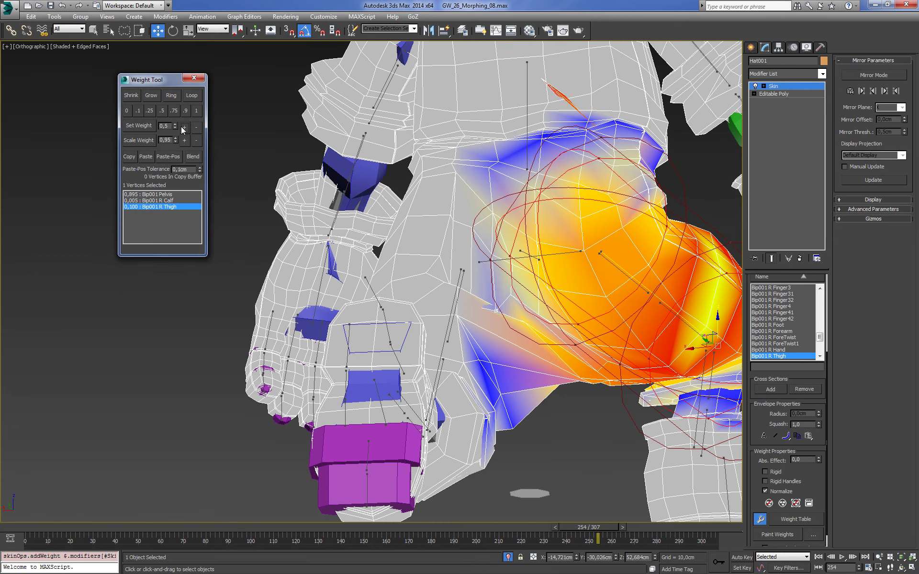
{"action": "middle_click_drag", "start_coordinate": [479, 287], "coordinate": [520, 272], "text": "alt"}
{"action": "key", "text": "F3"}
{"action": "left_click", "coordinate": [520, 272]}
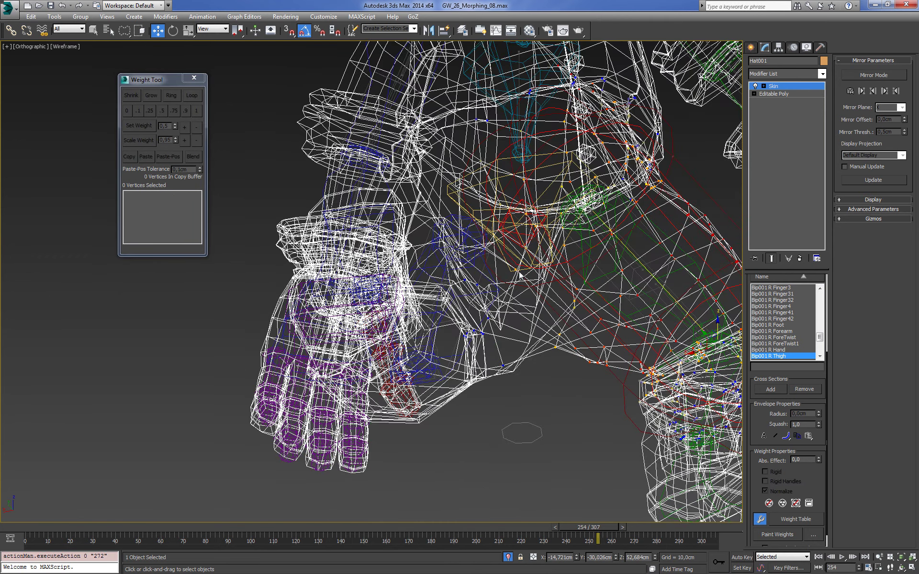
{"action": "key", "text": "F3"}
{"action": "mouse_move", "coordinate": [577, 321]}
{"action": "middle_mouse_down", "text": "alt"}
{"action": "mouse_move", "coordinate": [589, 297]}
{"action": "mouse_move", "coordinate": [625, 296]}
{"action": "mouse_move", "coordinate": [497, 352]}
{"action": "mouse_move", "coordinate": [526, 261]}
{"action": "middle_mouse_up", "text": "alt"}
- Select four vertices at the top of the right thigh
{"action": "scroll", "coordinate": [497, 351], "scroll_direction": "down", "scroll_amount": 3}
{"action": "scroll", "coordinate": [526, 261], "scroll_direction": "down", "scroll_amount": 2}
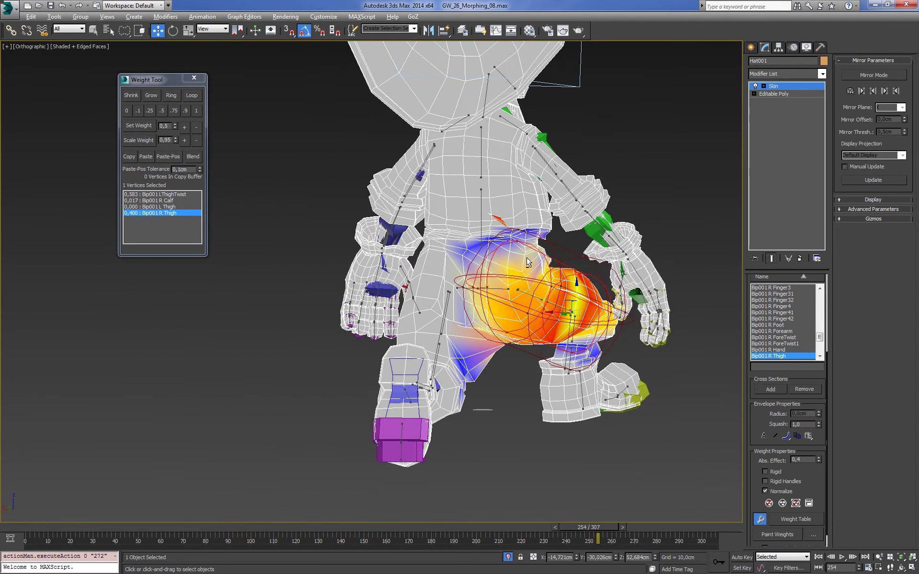
{"action": "scroll", "coordinate": [526, 261], "scroll_direction": "up", "scroll_amount": 3}
{"action": "scroll", "coordinate": [527, 262], "scroll_direction": "up", "scroll_amount": 1}
{"action": "left_click", "coordinate": [485, 263], "text": "ctrl"}
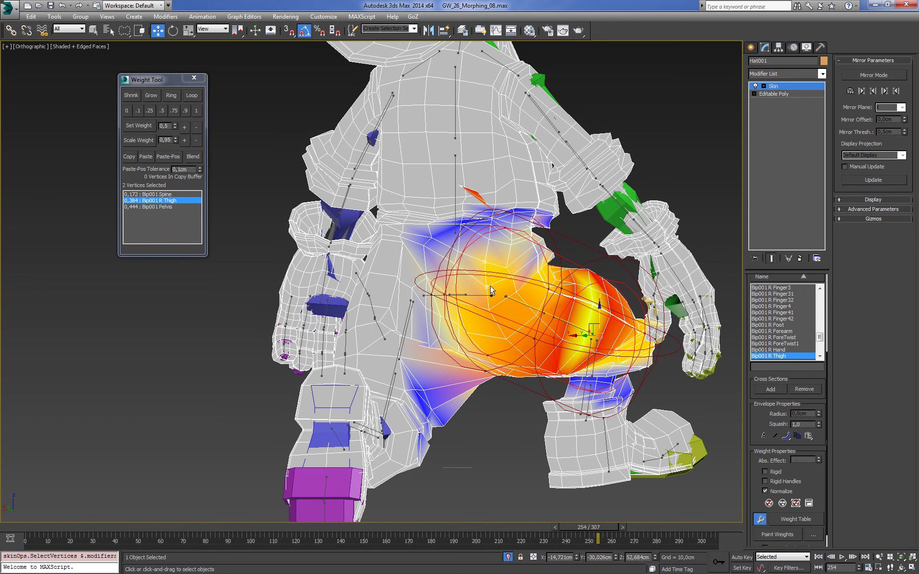
{"action": "left_click", "coordinate": [507, 267], "text": "ctrl"}
- Lower the Bip001 R Thigh weight on the selected top-of-thigh vertices
{"action": "left_click", "coordinate": [196, 127]}
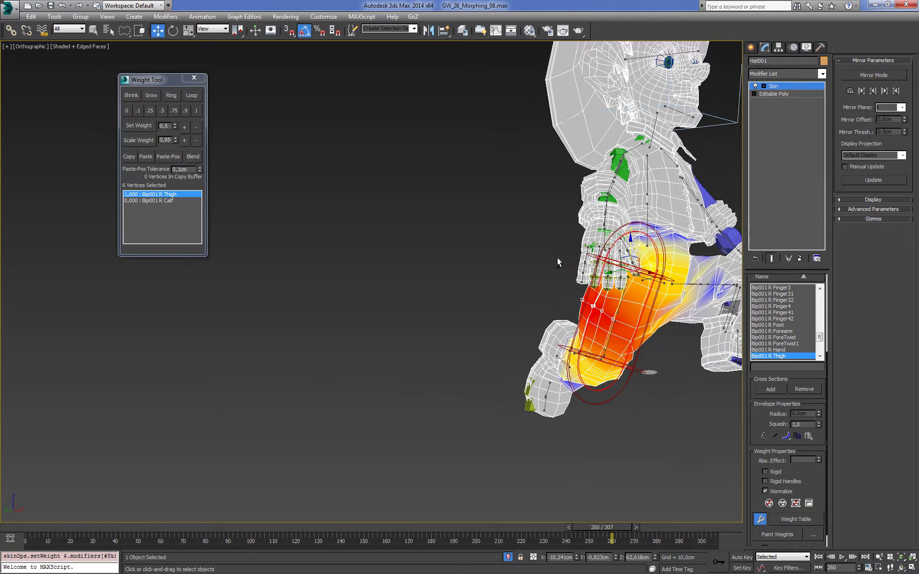
- Toggle weight Mirror Mode on and back off while picking a thigh vertex
{"action": "mouse_move", "coordinate": [557, 258]}
{"action": "middle_mouse_down", "text": "alt"}
{"action": "mouse_move", "coordinate": [636, 345]}
{"action": "mouse_move", "coordinate": [526, 360]}
{"action": "middle_mouse_up", "text": "alt"}
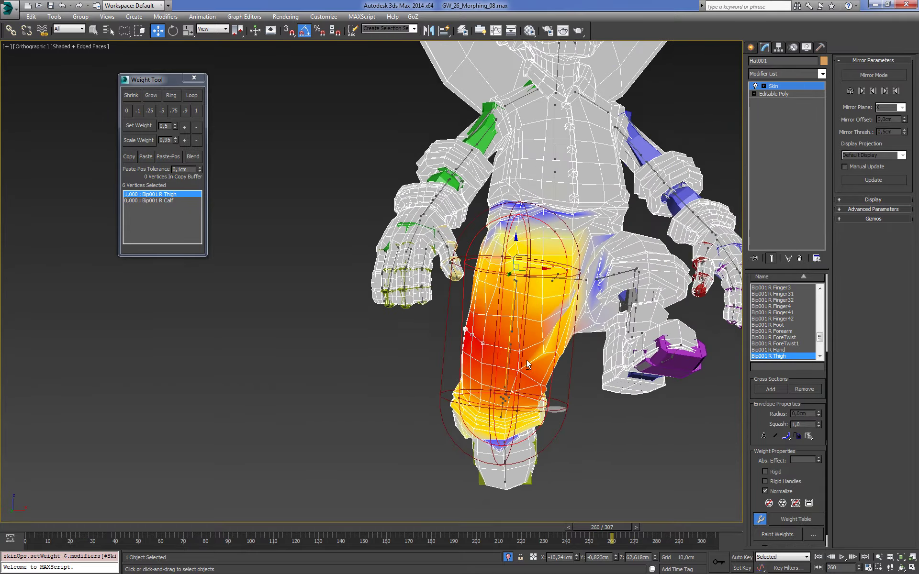
{"action": "scroll", "coordinate": [527, 360], "scroll_direction": "up", "scroll_amount": 2}
{"action": "scroll", "coordinate": [547, 329], "scroll_direction": "up", "scroll_amount": 2}
{"action": "left_click", "coordinate": [875, 75]}
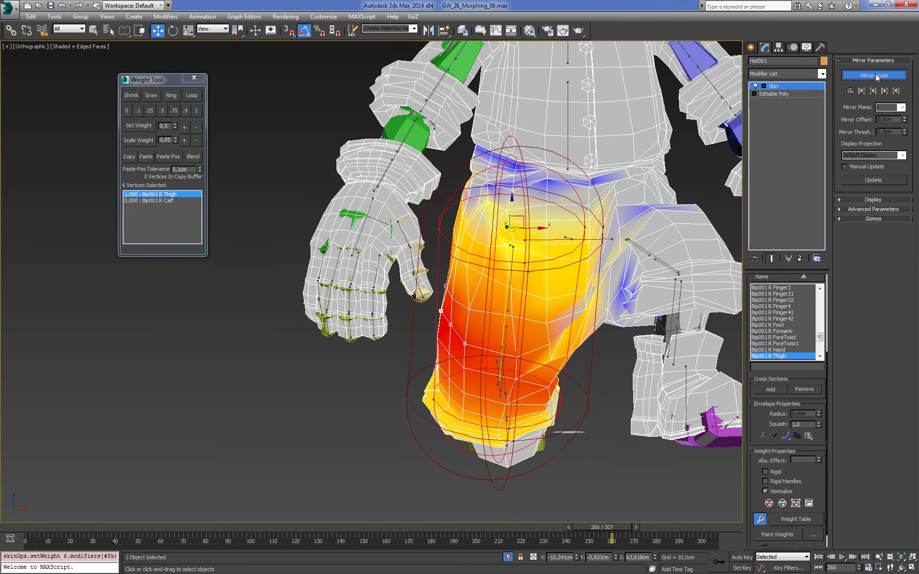
{"action": "scroll", "coordinate": [570, 345], "scroll_direction": "up", "scroll_amount": 1}
{"action": "scroll", "coordinate": [569, 344], "scroll_direction": "up", "scroll_amount": 3}
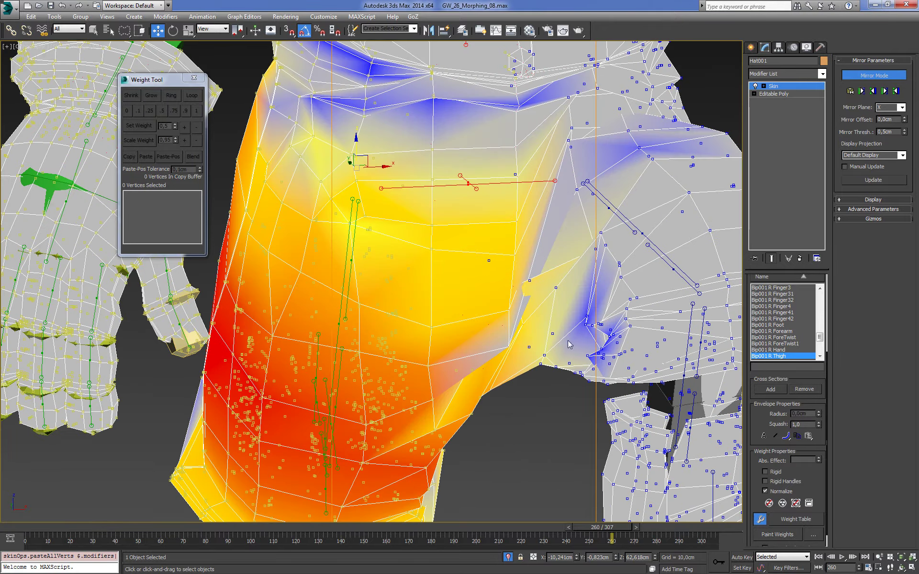
{"action": "left_click", "coordinate": [513, 351]}
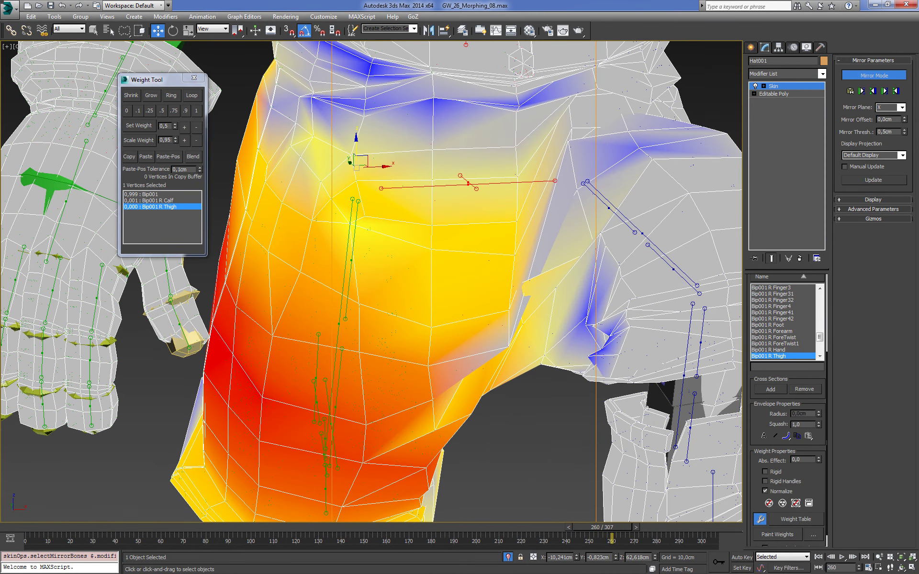
{"action": "left_click", "coordinate": [888, 76]}
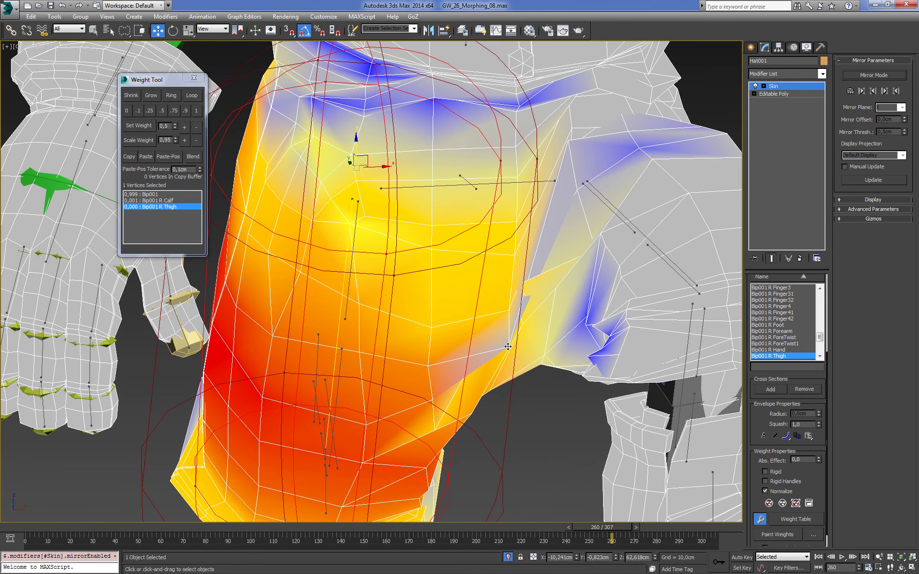
- Paint six inner-thigh vertices to 0.518 R Thigh and 0.469 LThighTwist
{"action": "key", "text": "F3"}
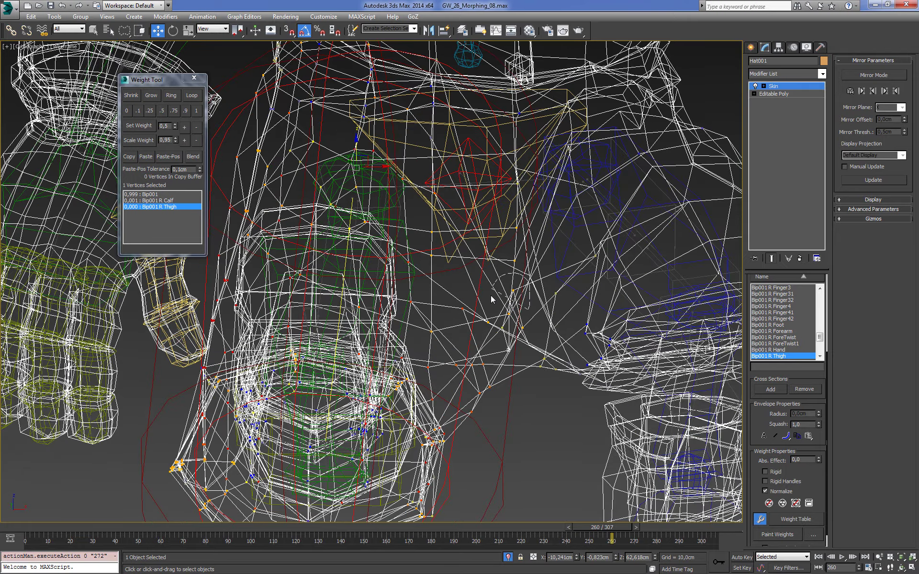
{"action": "left_click_drag", "start_coordinate": [490, 295], "coordinate": [551, 390]}
{"action": "left_click", "coordinate": [776, 535]}
{"action": "key", "text": "F3"}
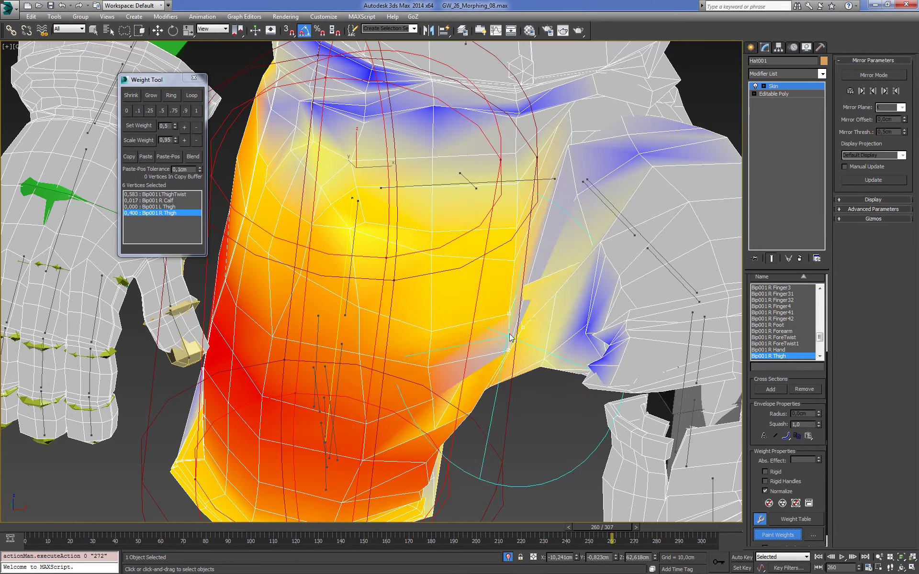
{"action": "left_click_drag", "start_coordinate": [526, 335], "coordinate": [550, 215]}
{"action": "scroll", "coordinate": [513, 320], "scroll_direction": "up", "scroll_amount": 3}
{"action": "middle_click_drag", "start_coordinate": [513, 321], "coordinate": [496, 251], "text": "alt"}
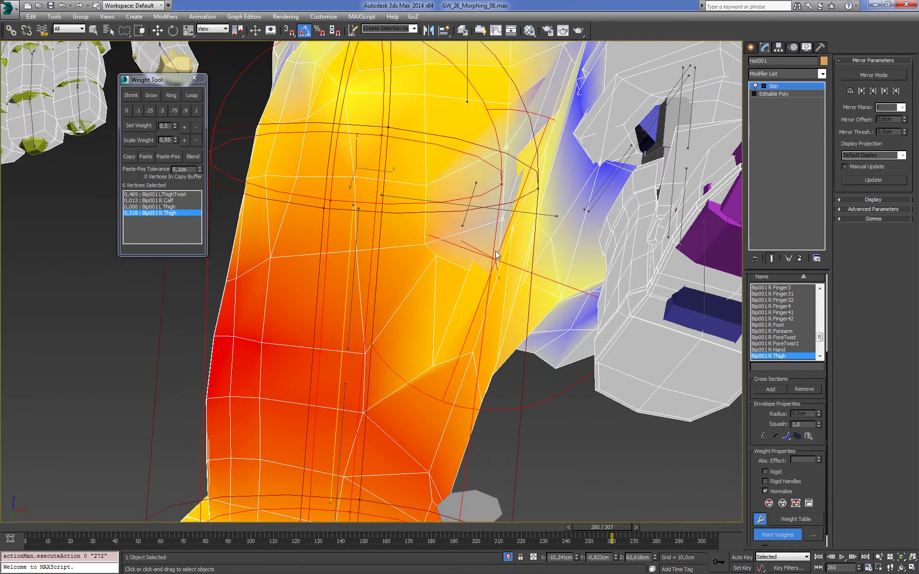
- Open the Painter Options brush settings and close them again
{"action": "left_click", "coordinate": [813, 535]}
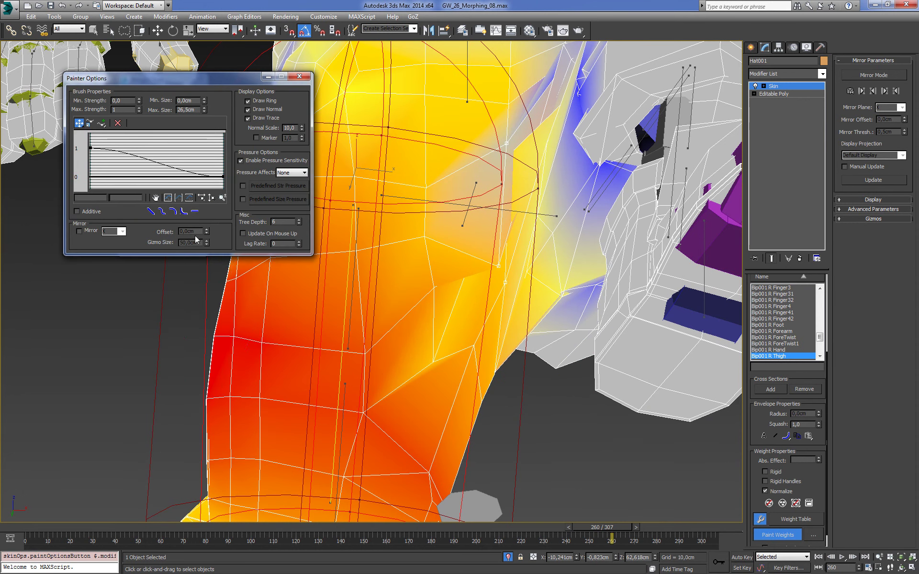
{"action": "left_click_drag", "start_coordinate": [234, 79], "coordinate": [246, 81]}
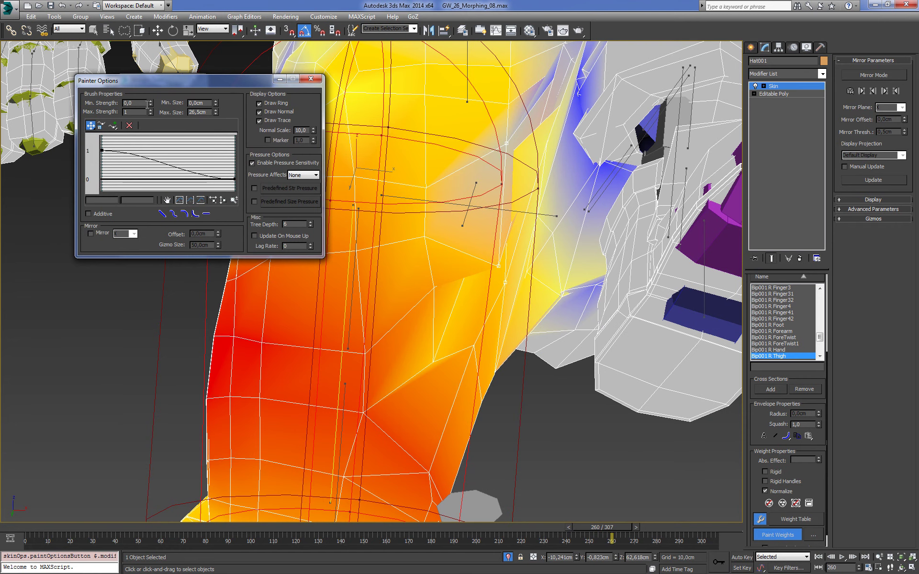
{"action": "left_click", "coordinate": [312, 79]}
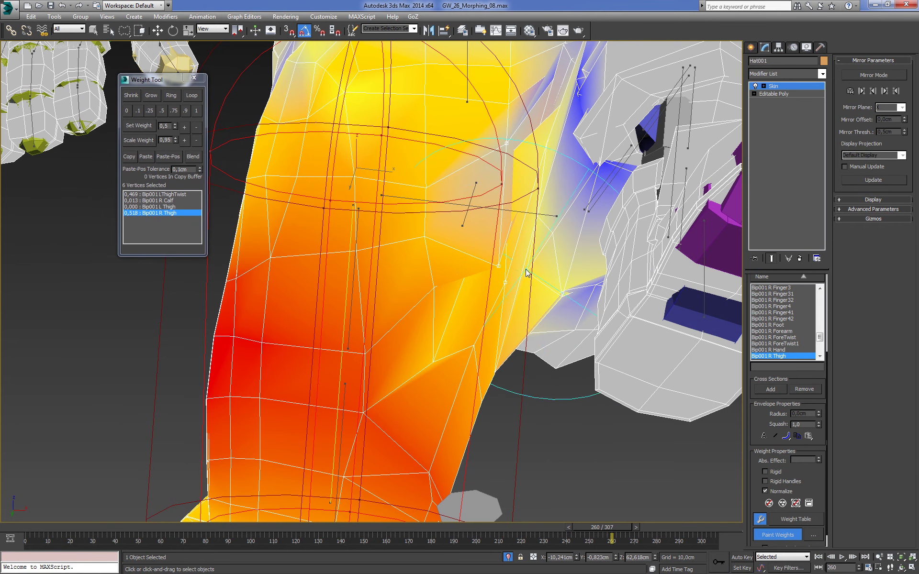
- Stop painting, select two top-of-thigh vertices, and nudge their R Thigh weight up then down
{"action": "mouse_move", "coordinate": [523, 242]}
{"action": "middle_mouse_down", "text": "alt"}
{"action": "mouse_move", "coordinate": [523, 306]}
{"action": "mouse_move", "coordinate": [525, 251]}
{"action": "mouse_move", "coordinate": [479, 160]}
{"action": "middle_mouse_up", "text": "alt"}
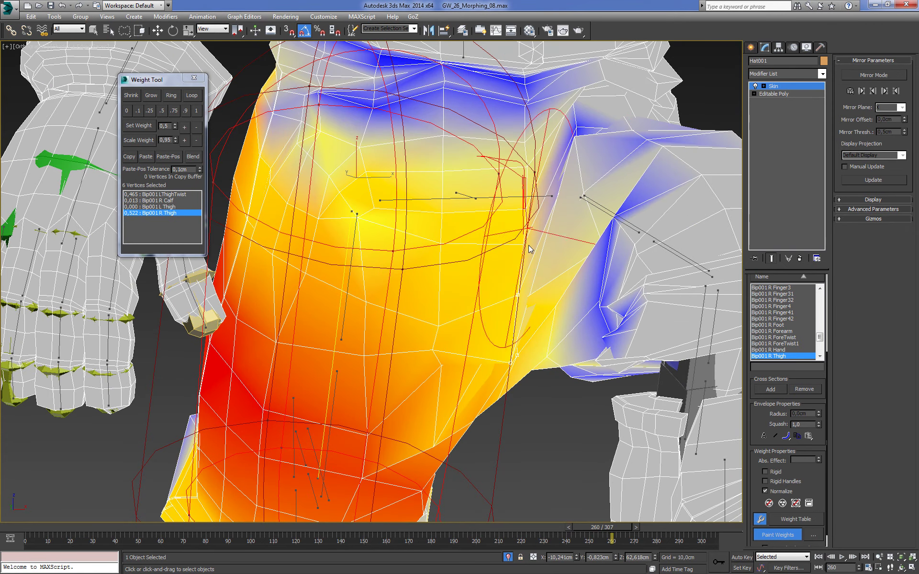
{"action": "middle_click_drag", "start_coordinate": [518, 326], "coordinate": [496, 245], "text": "alt"}
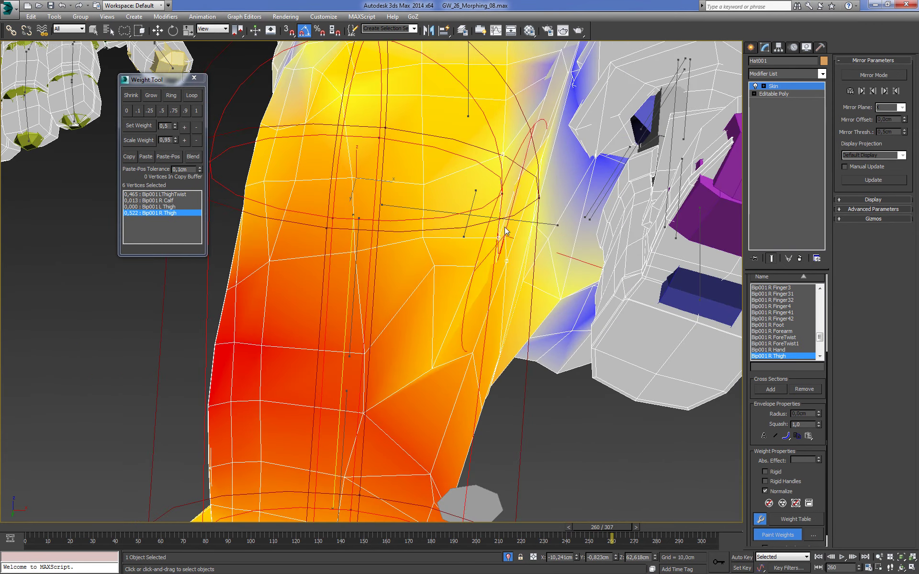
{"action": "left_click", "coordinate": [778, 535]}
{"action": "middle_click_drag", "start_coordinate": [561, 421], "coordinate": [527, 416], "text": "alt"}
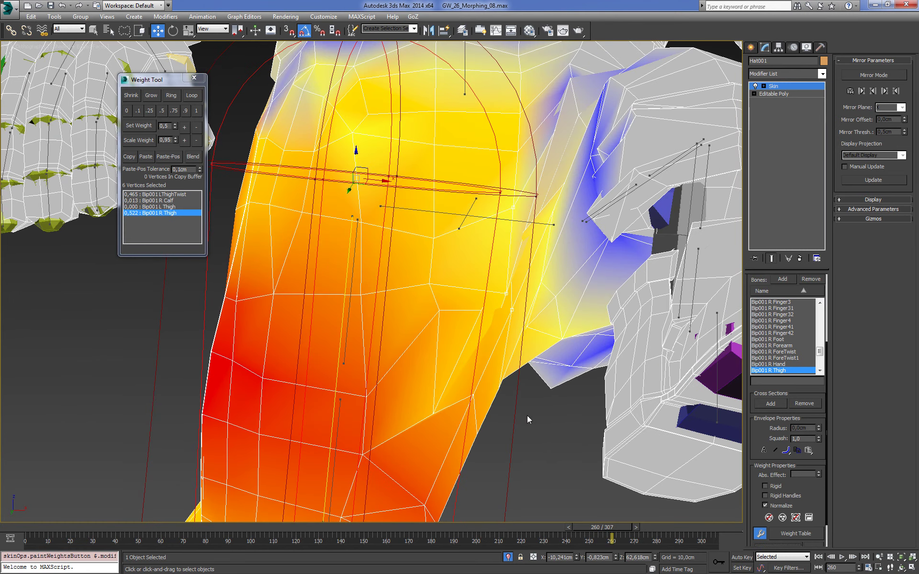
{"action": "key", "text": "F3"}
{"action": "key", "text": "F3"}
{"action": "left_click", "coordinate": [499, 320], "text": "ctrl"}
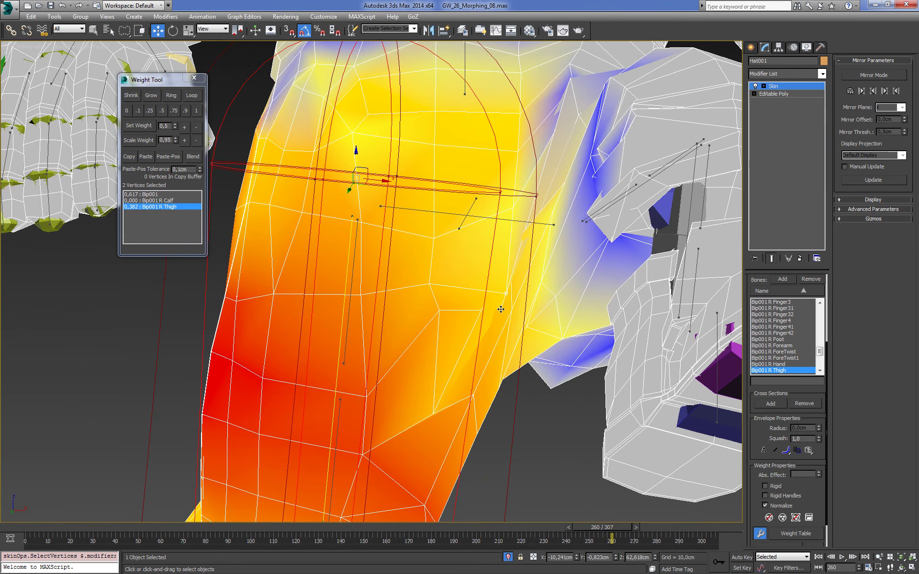
{"action": "key", "text": "F3"}
{"action": "left_click", "coordinate": [184, 127]}
{"action": "key", "text": "F3"}
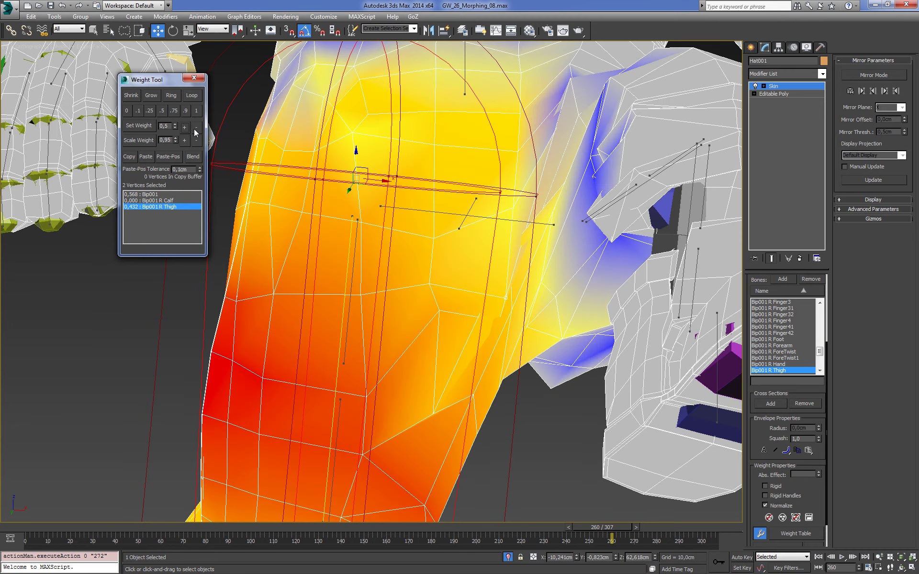
{"action": "left_click", "coordinate": [197, 128]}
{"action": "left_click", "coordinate": [196, 127]}
{"action": "left_click", "coordinate": [196, 127]}
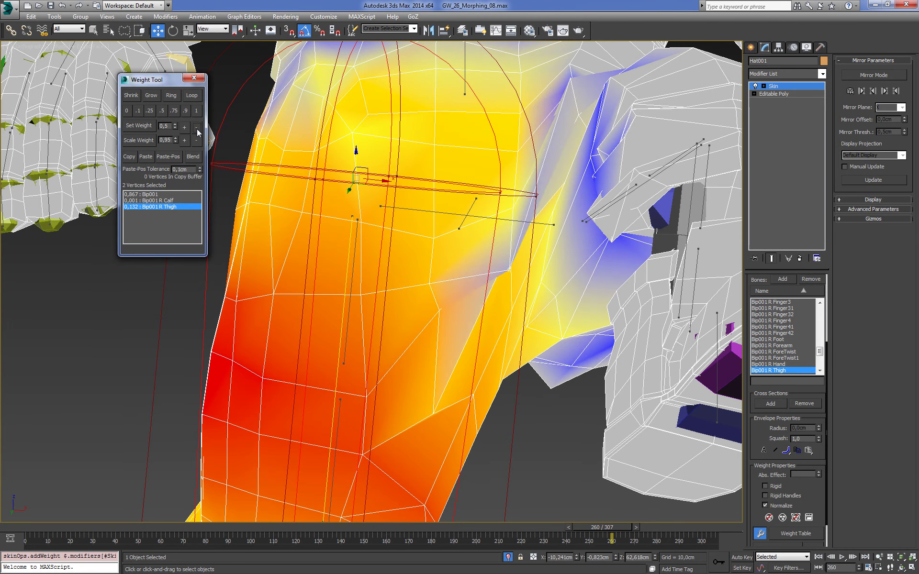
{"action": "key", "text": "F3"}
- Clear the Bip001 R Thigh weight on a single hip vertex to 0
{"action": "left_click", "coordinate": [509, 299]}
{"action": "key", "text": "F3"}
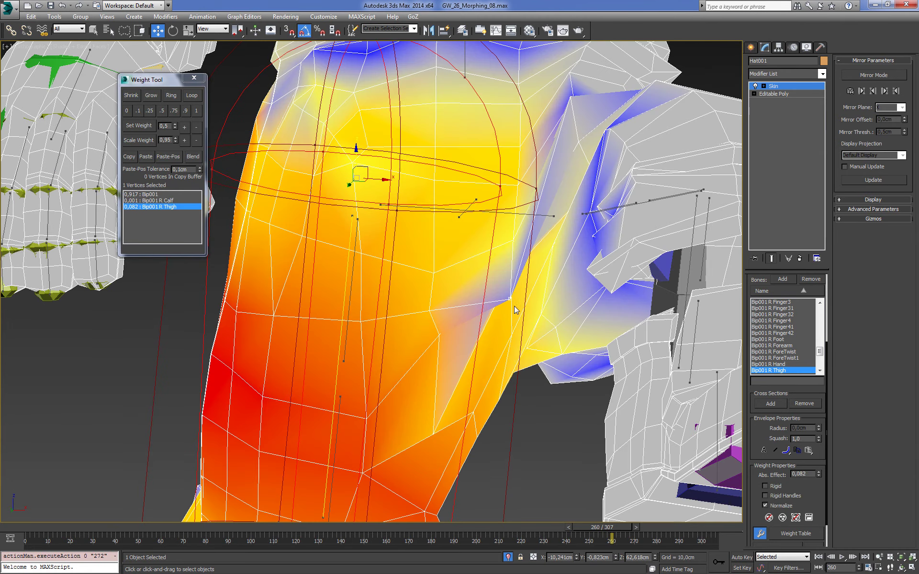
{"action": "left_click", "coordinate": [197, 127]}
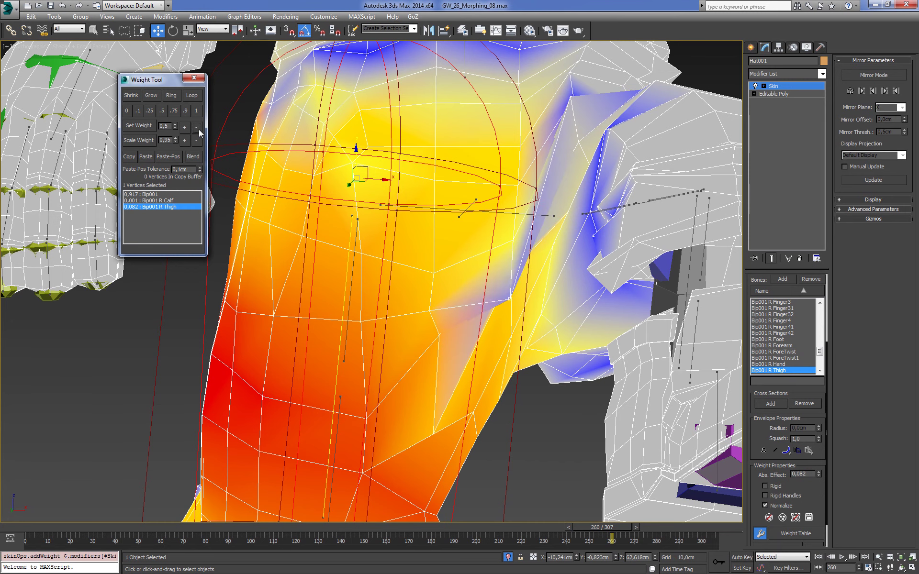
{"action": "key", "text": "F3"}
{"action": "scroll", "coordinate": [494, 283], "scroll_direction": "up", "scroll_amount": 2}
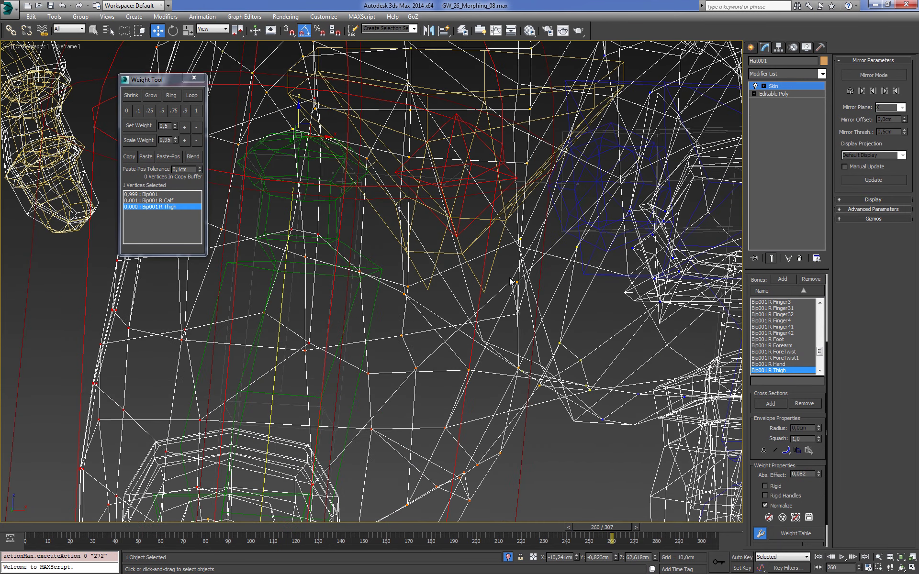
{"action": "key", "text": "F3"}
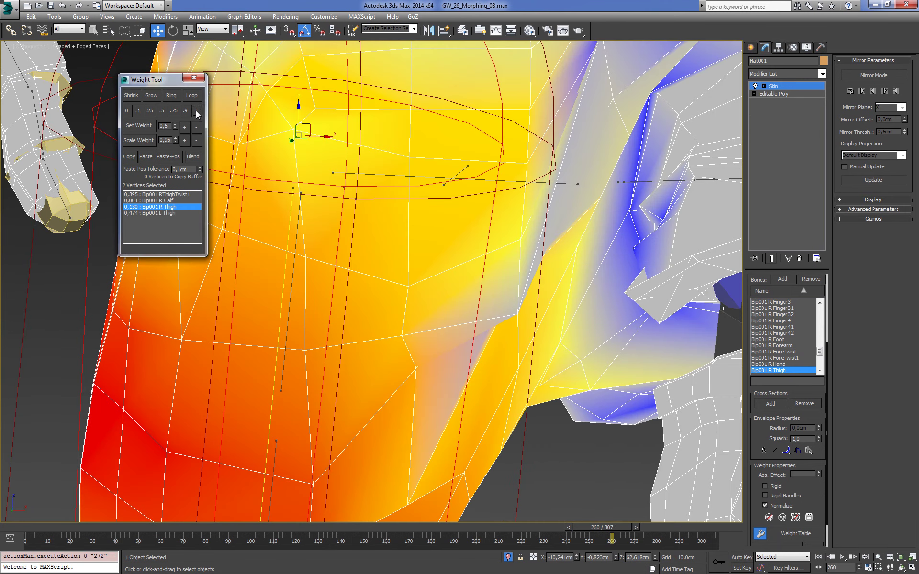
- Undo a full R Thigh weight on the two vertices and raise them to 0.330 instead
{"action": "left_click", "coordinate": [196, 111]}
{"action": "key", "text": "ctrl+z"}
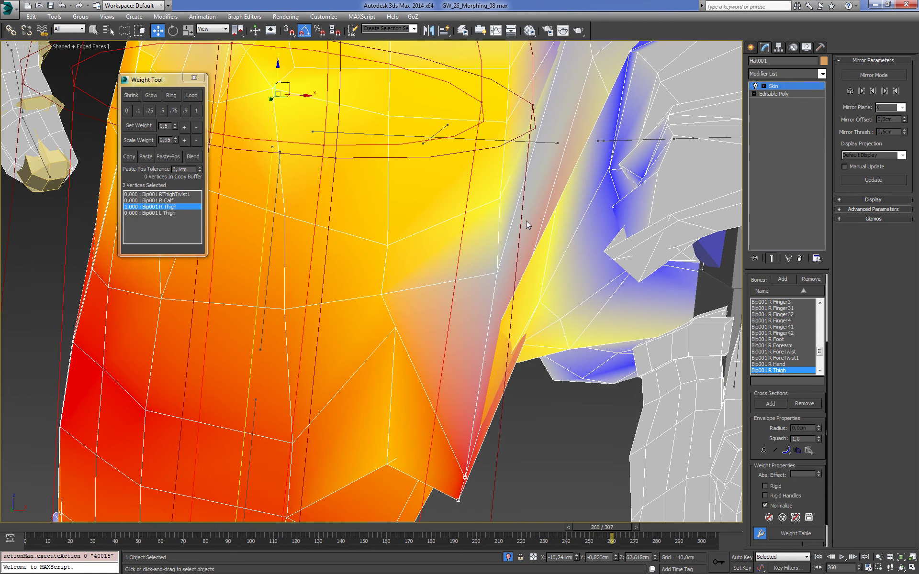
{"action": "key", "text": "F3"}
{"action": "mouse_move", "coordinate": [505, 245]}
{"action": "middle_mouse_down", "text": "alt"}
{"action": "mouse_move", "coordinate": [507, 266]}
{"action": "mouse_move", "coordinate": [466, 277]}
{"action": "mouse_move", "coordinate": [472, 266]}
{"action": "mouse_move", "coordinate": [495, 273]}
{"action": "middle_mouse_up", "text": "alt"}
{"action": "key", "text": "F3"}
{"action": "key", "text": "F3"}
{"action": "scroll", "coordinate": [495, 273], "scroll_direction": "up", "scroll_amount": 3}
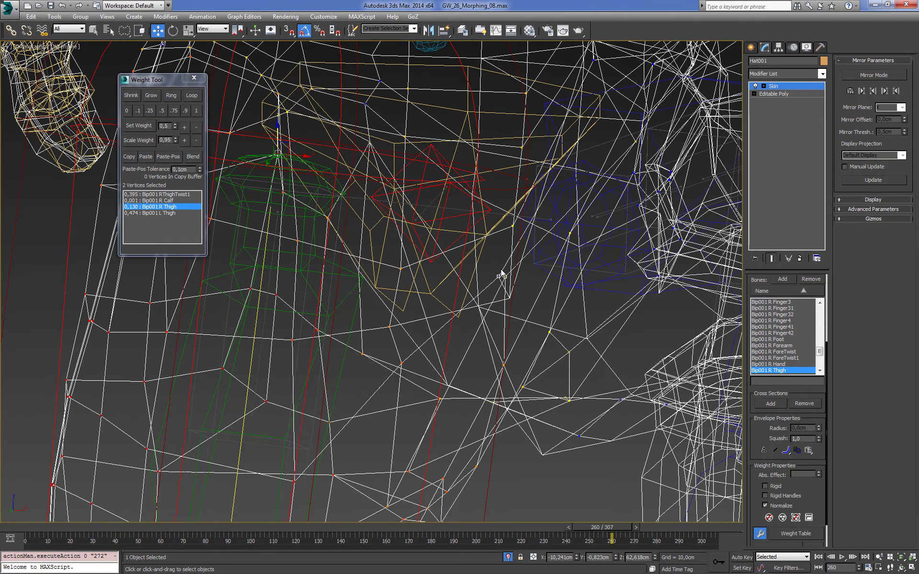
{"action": "key", "text": "F3"}
{"action": "left_click", "coordinate": [182, 134]}
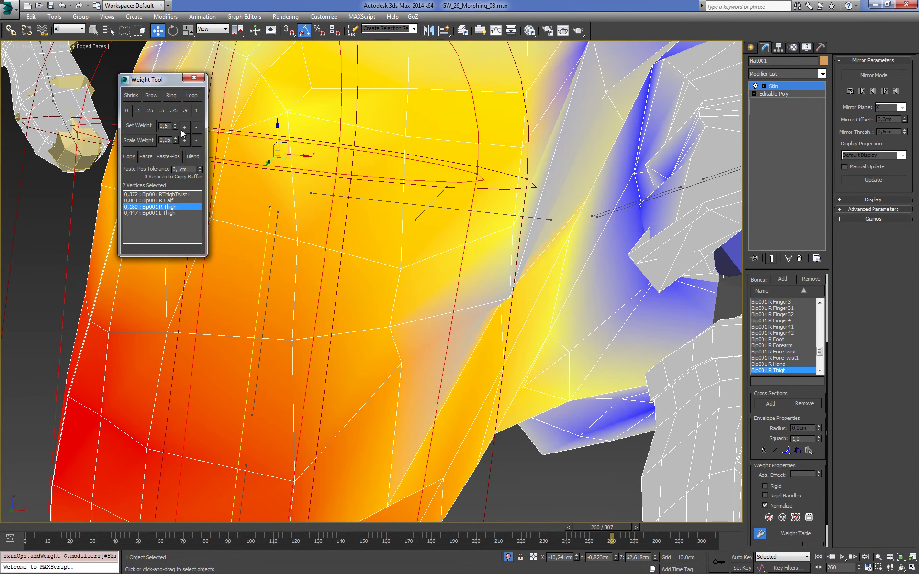
{"action": "key", "text": "F3"}
{"action": "key", "text": "F3"}
- Raise another hip vertex's Bip001 R Thigh weight to 0.673
{"action": "mouse_move", "coordinate": [415, 254]}
{"action": "middle_mouse_down"}
{"action": "mouse_move", "coordinate": [411, 264]}
{"action": "mouse_move", "coordinate": [466, 276]}
{"action": "mouse_move", "coordinate": [467, 285]}
{"action": "middle_mouse_up"}
{"action": "scroll", "coordinate": [411, 265], "scroll_direction": "down", "scroll_amount": 5}
{"action": "scroll", "coordinate": [411, 264], "scroll_direction": "up", "scroll_amount": 4}
{"action": "left_click", "coordinate": [468, 282]}
{"action": "left_click", "coordinate": [184, 126]}
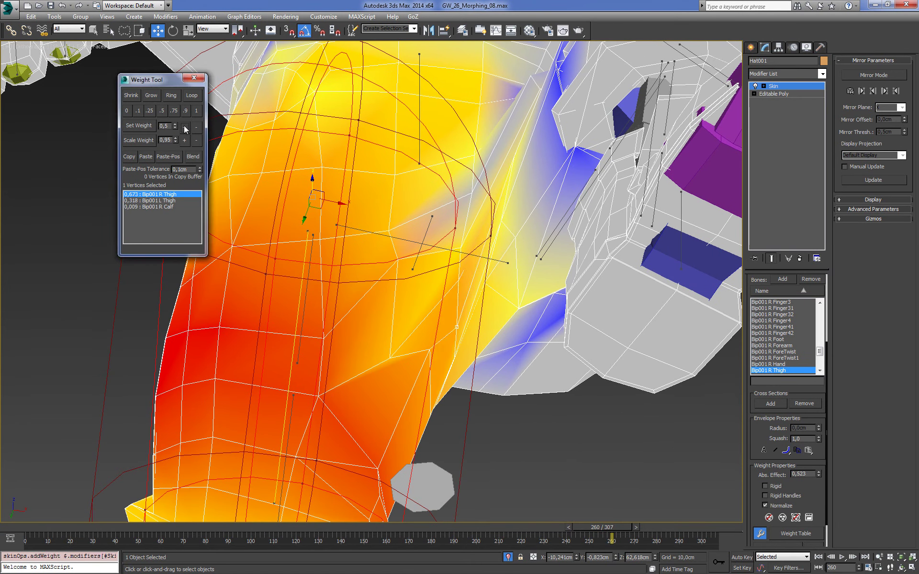
{"action": "scroll", "coordinate": [324, 254], "scroll_direction": "down", "scroll_amount": 1}
{"action": "scroll", "coordinate": [382, 265], "scroll_direction": "down", "scroll_amount": 3}
{"action": "scroll", "coordinate": [383, 265], "scroll_direction": "down", "scroll_amount": 2}
- Clear the stray R Thigh weight on a top-of-thigh hip vertex to 0
{"action": "middle_click_drag", "start_coordinate": [396, 312], "coordinate": [431, 325], "text": "alt"}
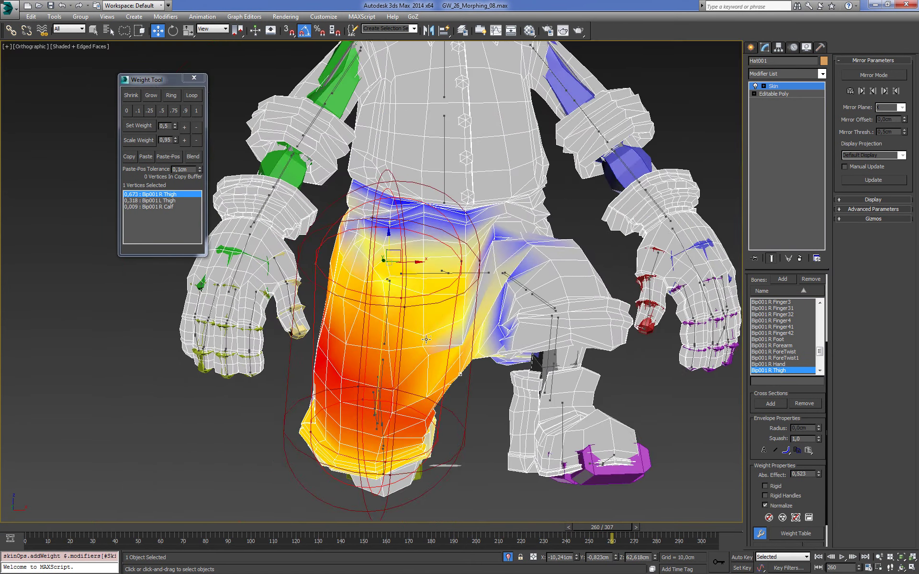
{"action": "scroll", "coordinate": [477, 351], "scroll_direction": "up", "scroll_amount": 5}
{"action": "left_click", "coordinate": [497, 348]}
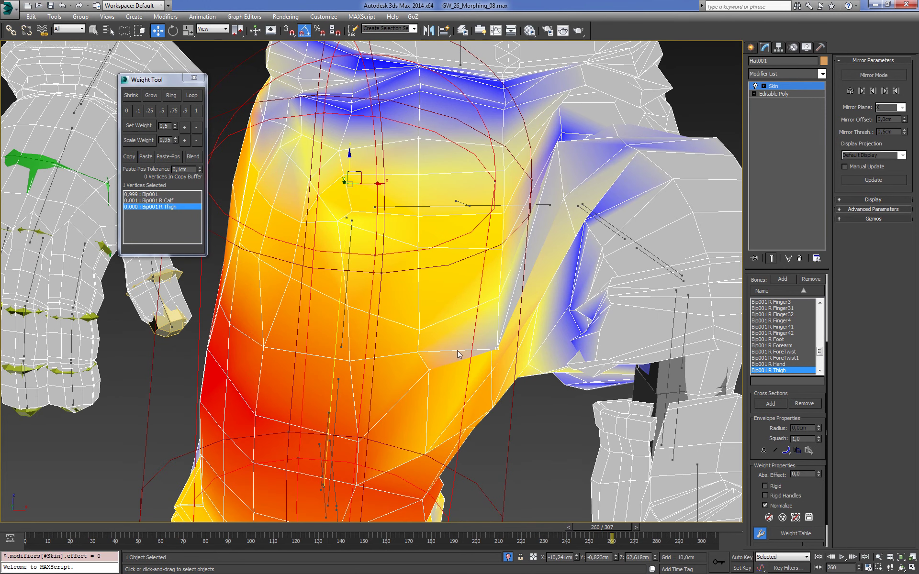
{"action": "left_click", "coordinate": [186, 126]}
{"action": "key", "text": "ctrl+d"}
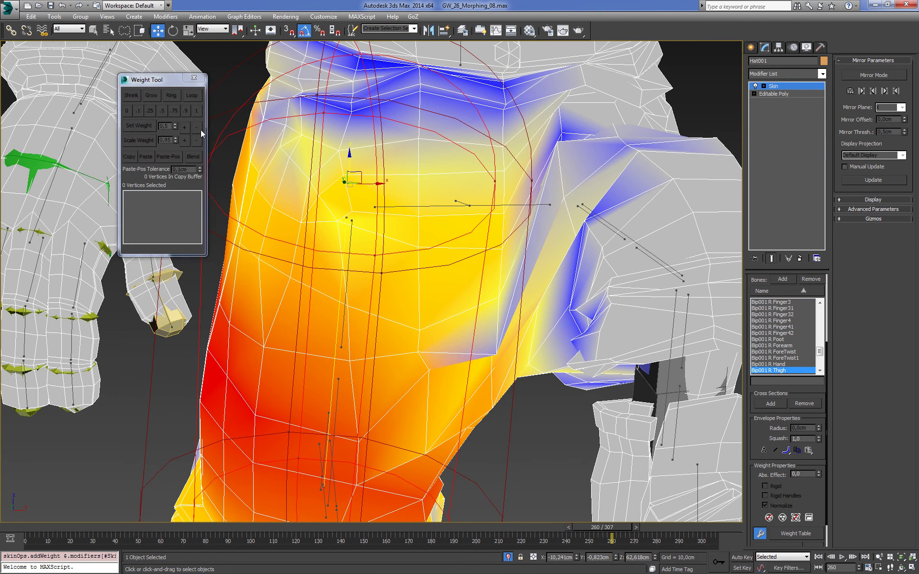
{"action": "key", "text": "ctrl+z"}
{"action": "left_click", "coordinate": [196, 128]}
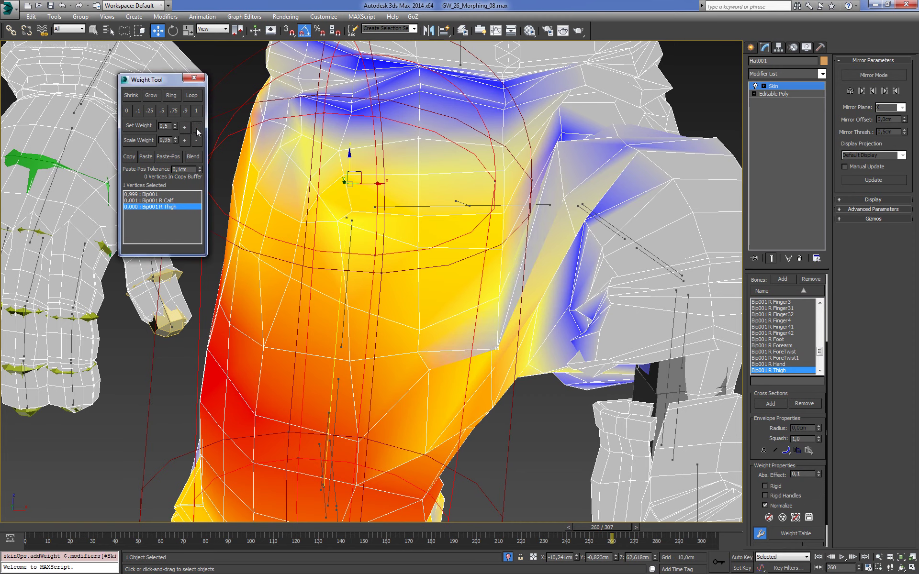
- Raise two front-thigh vertices' R Thigh weight by 0.2
{"action": "middle_click_drag", "start_coordinate": [442, 290], "coordinate": [471, 293], "text": "alt"}
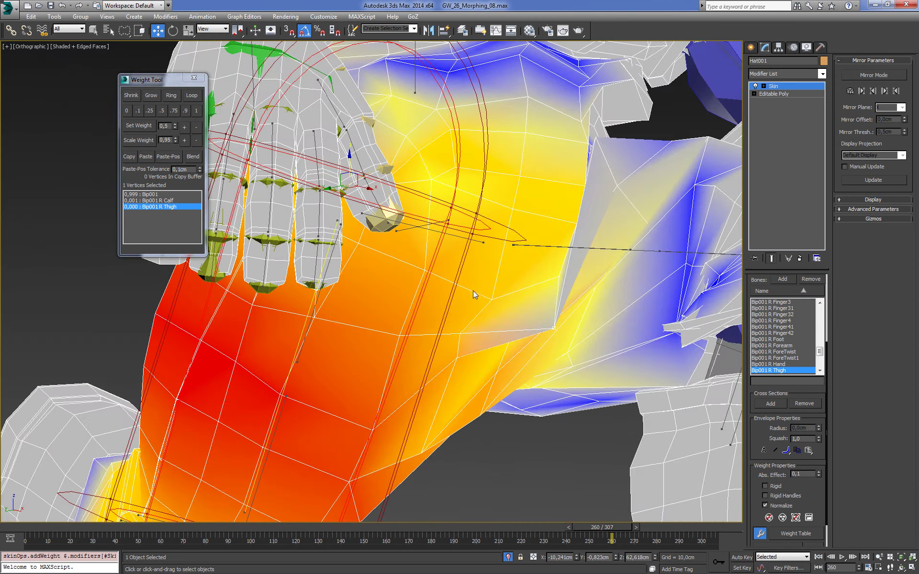
{"action": "key", "text": "F3"}
{"action": "left_click", "coordinate": [460, 334]}
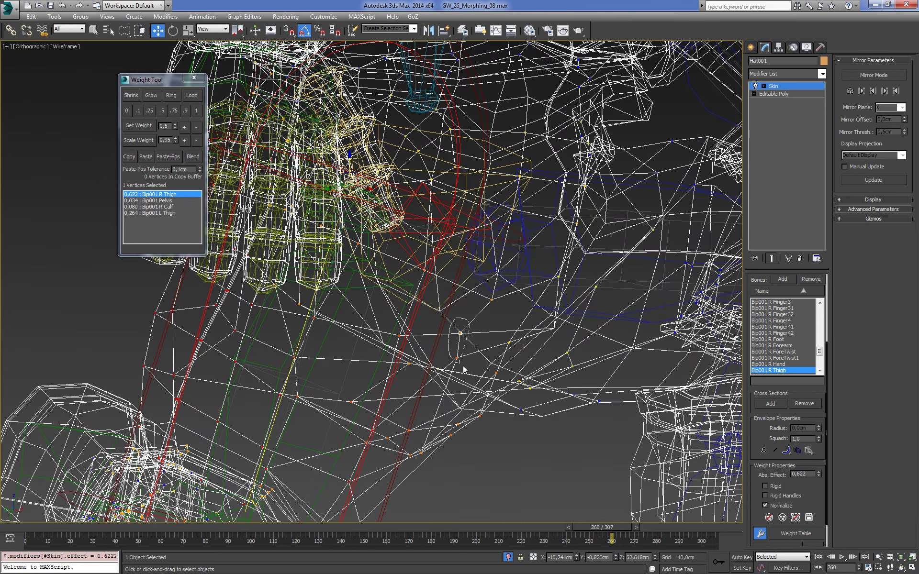
{"action": "left_click_drag", "start_coordinate": [463, 370], "coordinate": [462, 369]}
{"action": "key", "text": "F3"}
{"action": "left_click", "coordinate": [180, 127]}
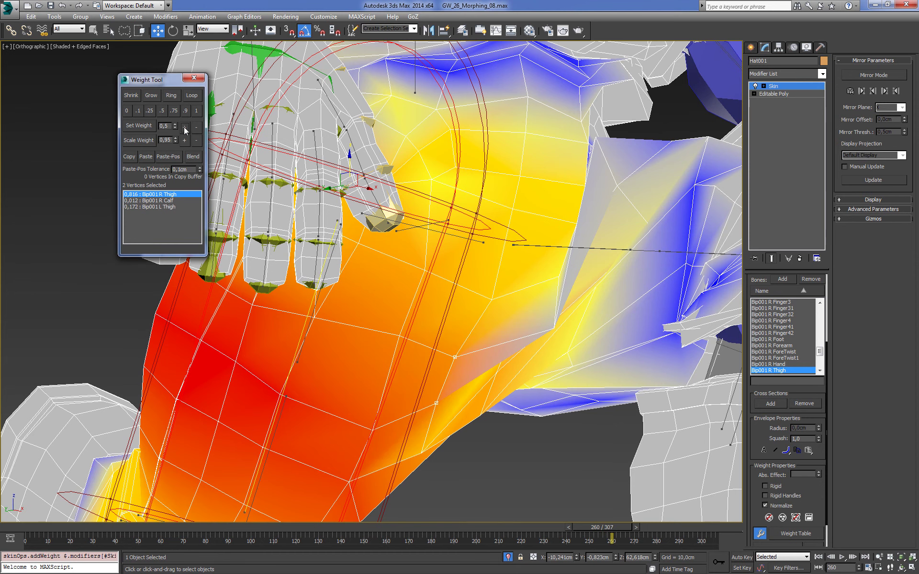
- Raise two upper-thigh vertices' R Thigh weights to 0.958 and 1.000
{"action": "middle_click_drag", "start_coordinate": [356, 257], "coordinate": [429, 331], "text": "alt"}
{"action": "left_click", "coordinate": [383, 331]}
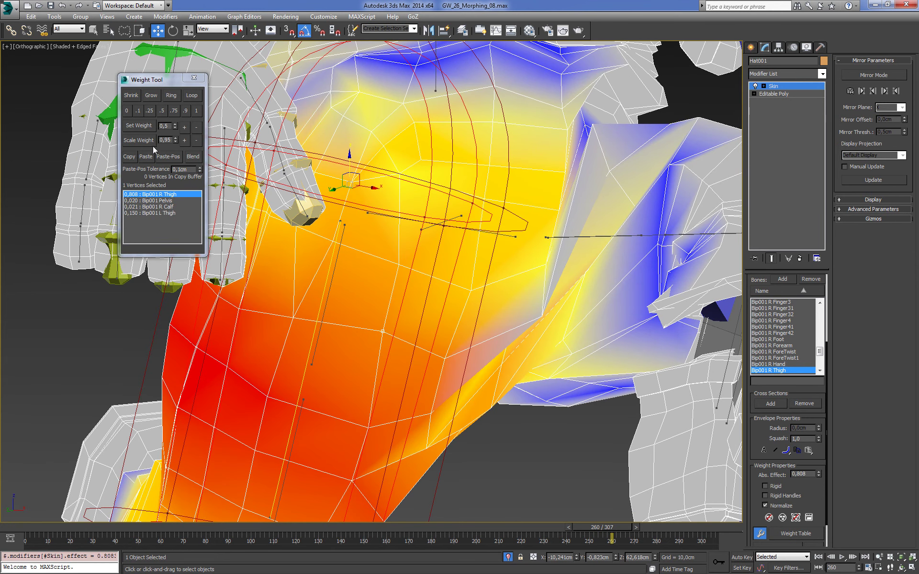
{"action": "left_click", "coordinate": [184, 127]}
{"action": "left_click", "coordinate": [290, 318]}
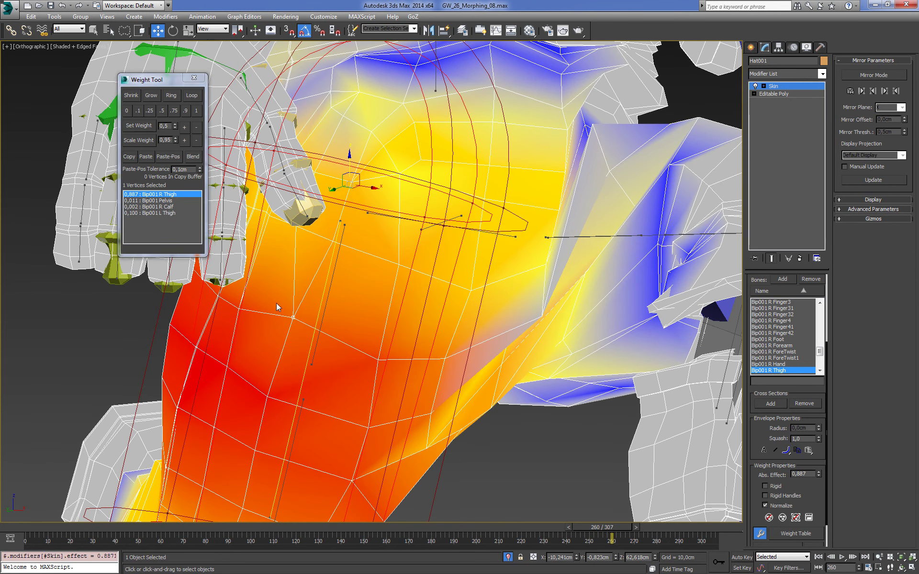
{"action": "left_click", "coordinate": [184, 126]}
- Raise a hip vertex shared with L Thigh to 0.711 R Thigh
{"action": "mouse_move", "coordinate": [503, 349]}
{"action": "middle_mouse_down", "text": "alt"}
{"action": "mouse_move", "coordinate": [482, 354]}
{"action": "mouse_move", "coordinate": [324, 269]}
{"action": "middle_mouse_up", "text": "alt"}
{"action": "left_click", "coordinate": [480, 325]}
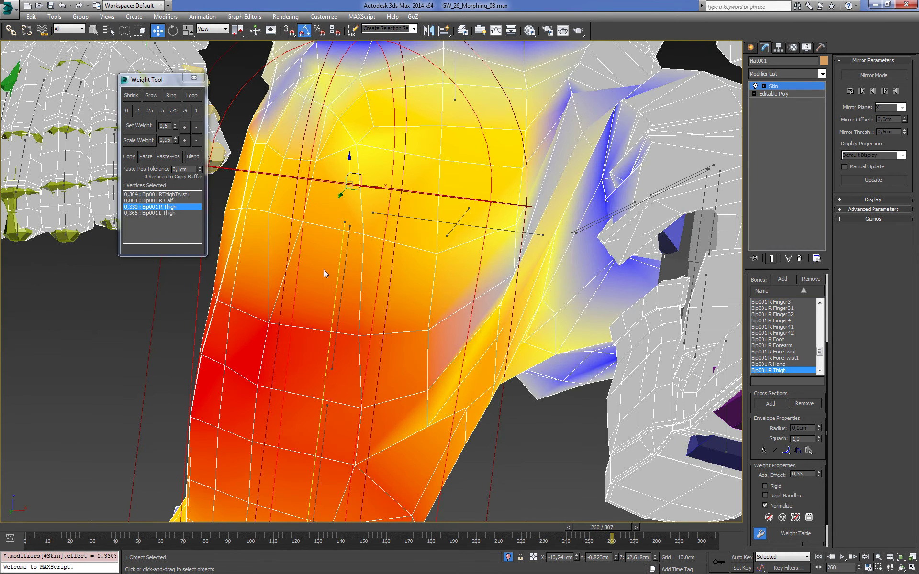
{"action": "left_click", "coordinate": [188, 125]}
{"action": "left_click", "coordinate": [431, 330]}
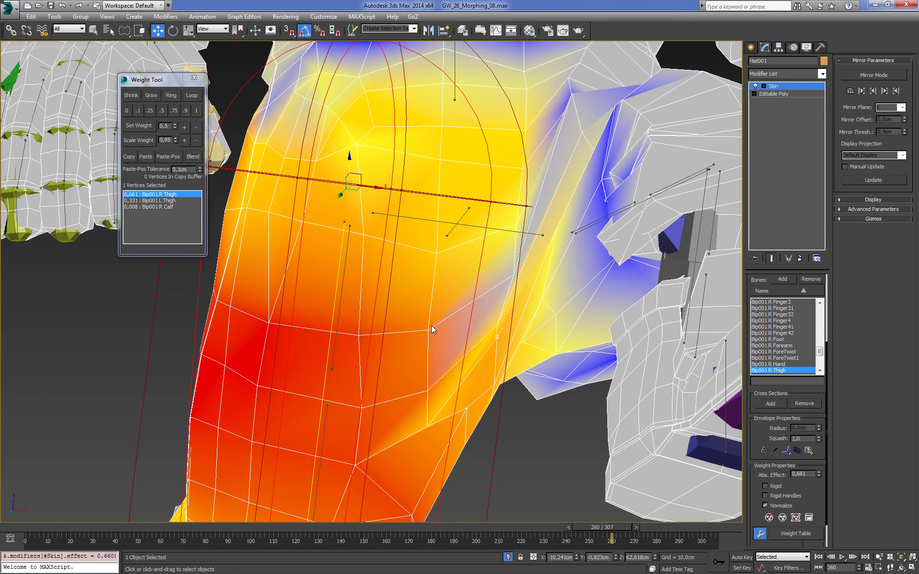
{"action": "left_click", "coordinate": [184, 125]}
- Orbit to the pelvis area and toggle wireframe display to inspect the weights
{"action": "middle_click_drag", "start_coordinate": [212, 179], "coordinate": [440, 254], "text": "alt"}
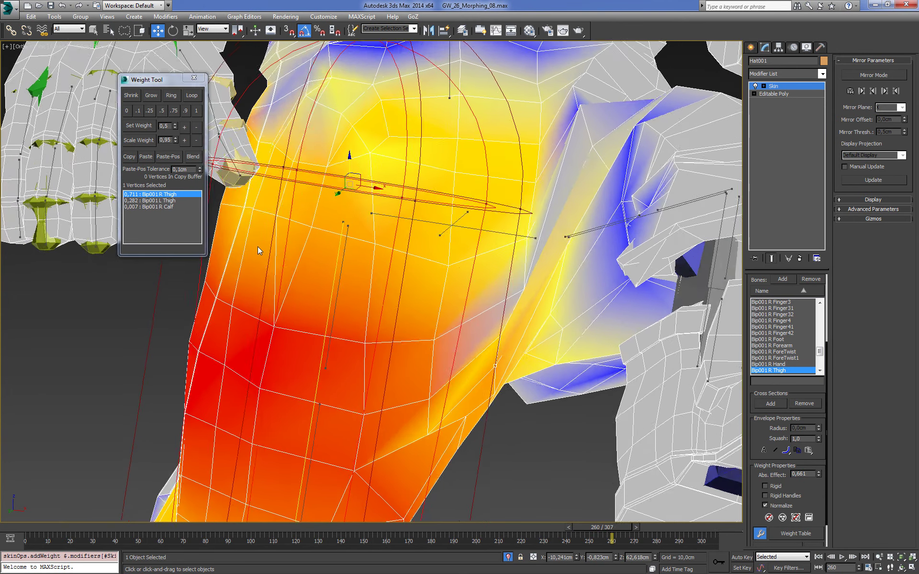
{"action": "scroll", "coordinate": [513, 279], "scroll_direction": "down", "scroll_amount": 5}
{"action": "scroll", "coordinate": [515, 303], "scroll_direction": "up", "scroll_amount": 5}
{"action": "mouse_move", "coordinate": [514, 302]}
{"action": "middle_mouse_down", "text": "alt"}
{"action": "mouse_move", "coordinate": [408, 319]}
{"action": "mouse_move", "coordinate": [388, 312]}
{"action": "middle_mouse_up", "text": "alt"}
{"action": "key", "text": "u"}
{"action": "scroll", "coordinate": [388, 316], "scroll_direction": "down", "scroll_amount": 5}
{"action": "key", "text": "F3"}
{"action": "scroll", "coordinate": [468, 293], "scroll_direction": "up", "scroll_amount": 5}
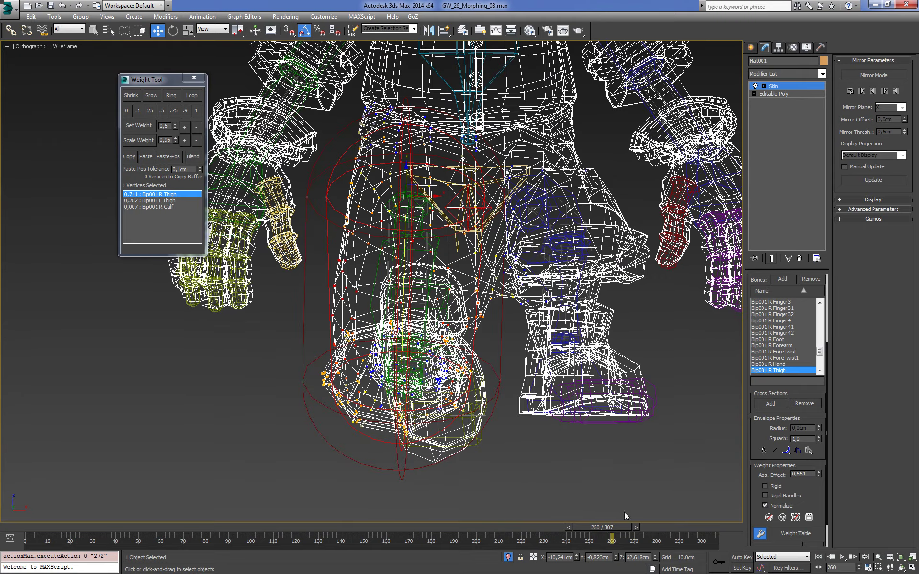
- Return the animation to frame 0 and frame the legs in the front view
{"action": "left_click_drag", "start_coordinate": [608, 527], "coordinate": [29, 527]}
{"action": "key", "text": "F3"}
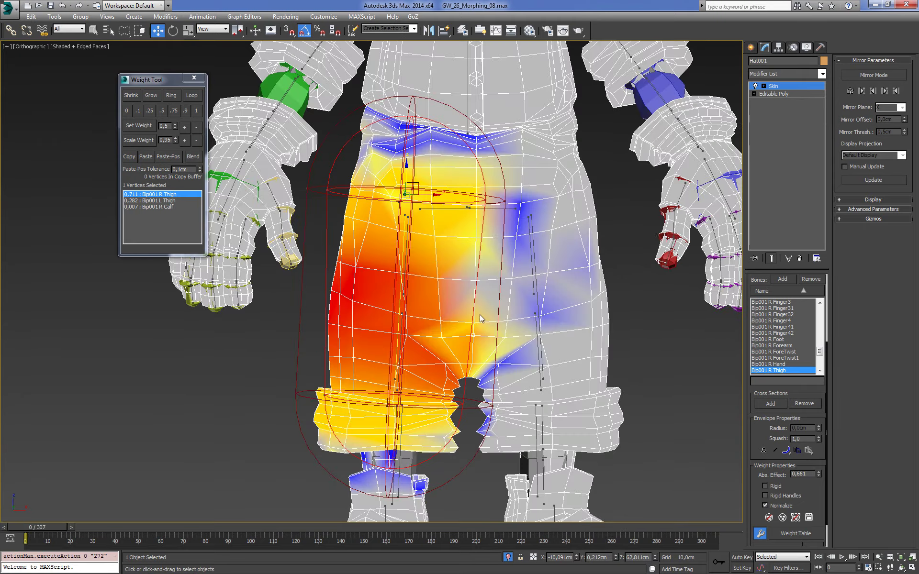
{"action": "scroll", "coordinate": [481, 316], "scroll_direction": "down", "scroll_amount": 1}
{"action": "scroll", "coordinate": [485, 311], "scroll_direction": "down", "scroll_amount": 2}
{"action": "scroll", "coordinate": [550, 304], "scroll_direction": "down", "scroll_amount": 2}
{"action": "middle_click_drag", "start_coordinate": [599, 298], "coordinate": [592, 346]}
{"action": "key", "text": "f"}
{"action": "key", "text": "F3"}
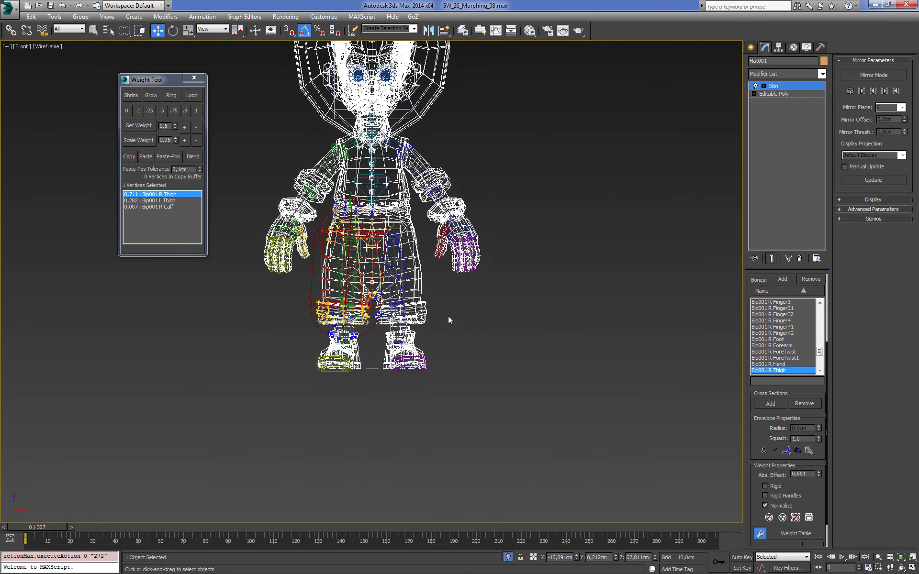
{"action": "scroll", "coordinate": [448, 320], "scroll_direction": "up", "scroll_amount": 2}
{"action": "scroll", "coordinate": [449, 239], "scroll_direction": "up", "scroll_amount": 2}
{"action": "scroll", "coordinate": [450, 144], "scroll_direction": "up", "scroll_amount": 3}
{"action": "key", "text": "F3"}
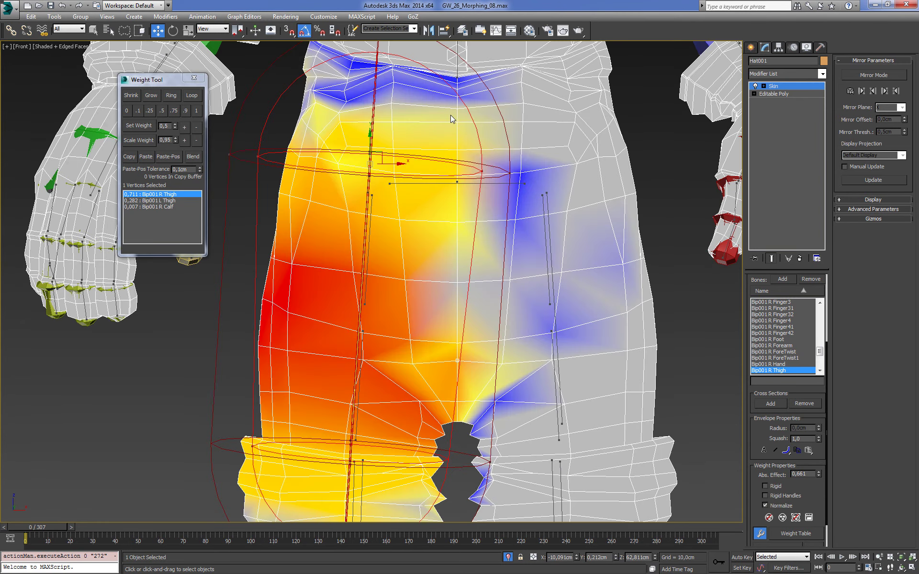
- Select the sixteen seam vertices between the legs
{"action": "left_click_drag", "start_coordinate": [453, 115], "coordinate": [463, 342]}
{"action": "left_click_drag", "start_coordinate": [472, 400], "coordinate": [458, 137]}
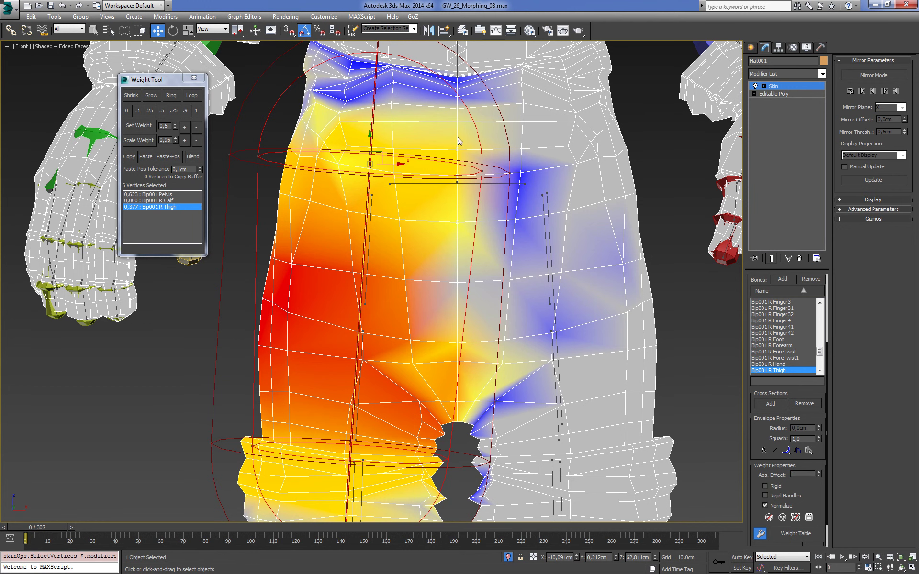
{"action": "left_click_drag", "start_coordinate": [453, 401], "coordinate": [463, 398]}
{"action": "left_click_drag", "start_coordinate": [474, 110], "coordinate": [474, 109]}
{"action": "key", "text": "F3"}
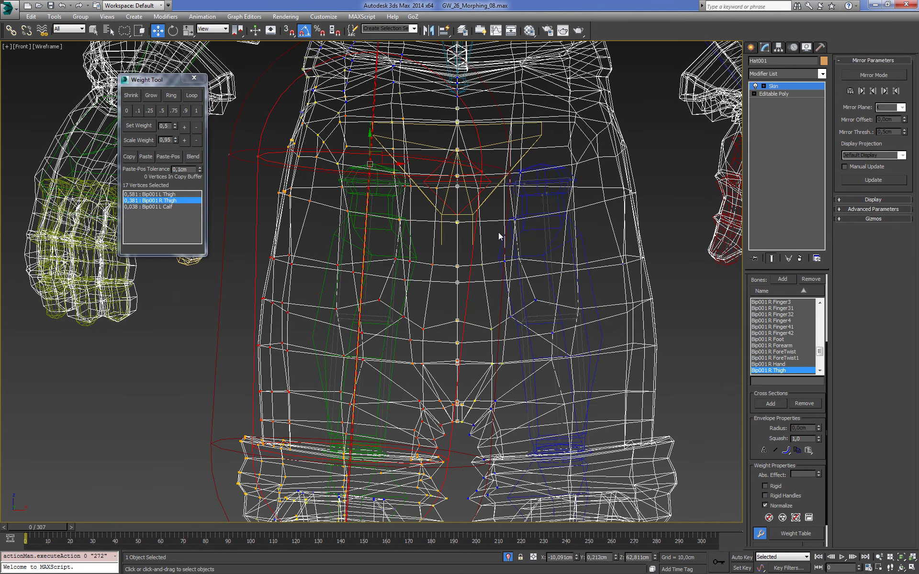
{"action": "scroll", "coordinate": [488, 362], "scroll_direction": "up", "scroll_amount": 4}
{"action": "scroll", "coordinate": [479, 335], "scroll_direction": "up", "scroll_amount": 3}
{"action": "left_click_drag", "start_coordinate": [492, 270], "coordinate": [458, 289]}
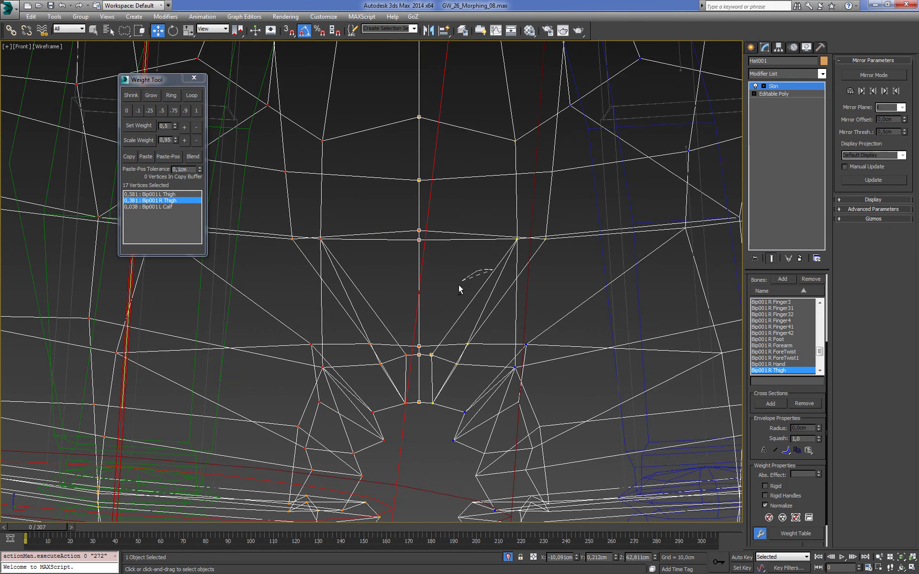
{"action": "key", "text": "F3"}
{"action": "scroll", "coordinate": [499, 287], "scroll_direction": "down", "scroll_amount": 4}
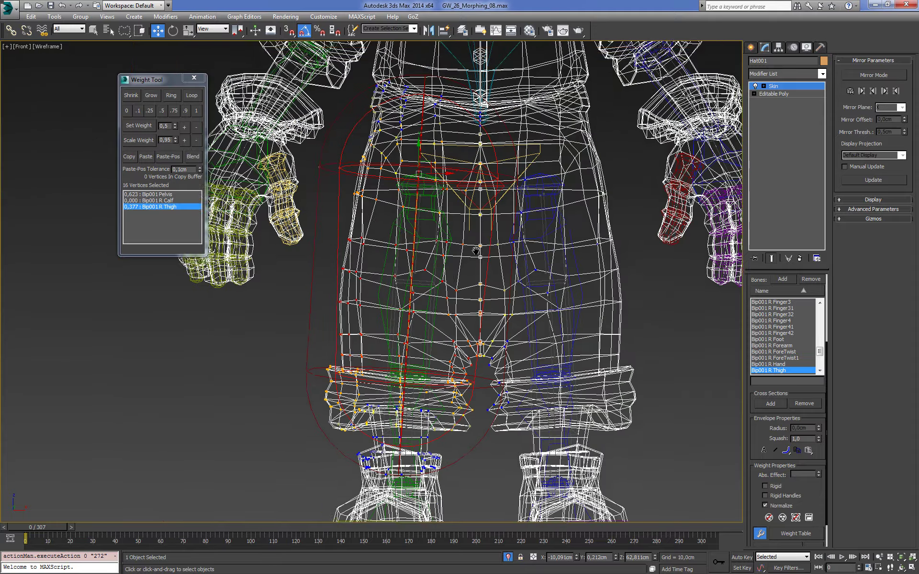
{"action": "middle_click_drag", "start_coordinate": [498, 287], "coordinate": [217, 218], "text": "alt"}
- Give the seam vertices full R Thigh weight, then split them 0.5 between R Thigh and L Thigh
{"action": "left_click", "coordinate": [196, 111]}
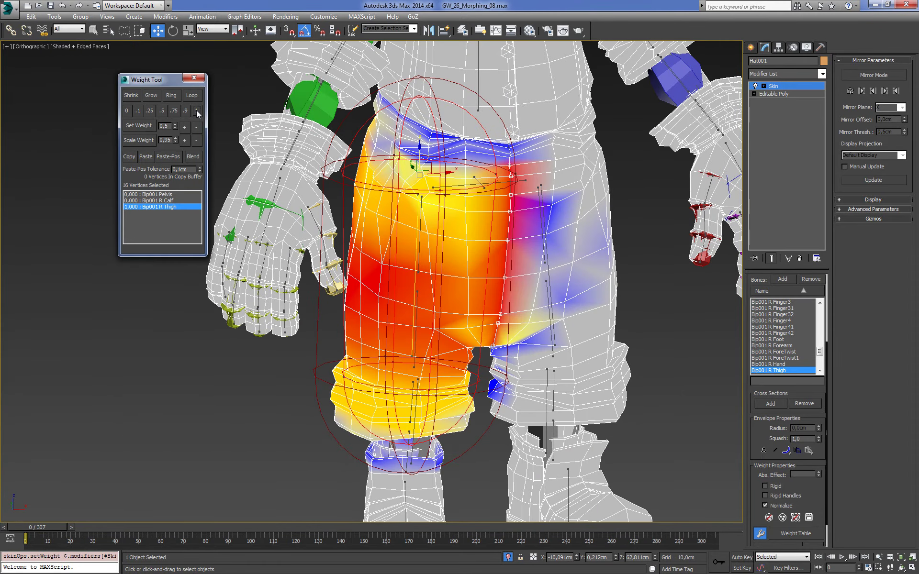
{"action": "middle_click_drag", "start_coordinate": [575, 377], "coordinate": [545, 242], "text": "alt"}
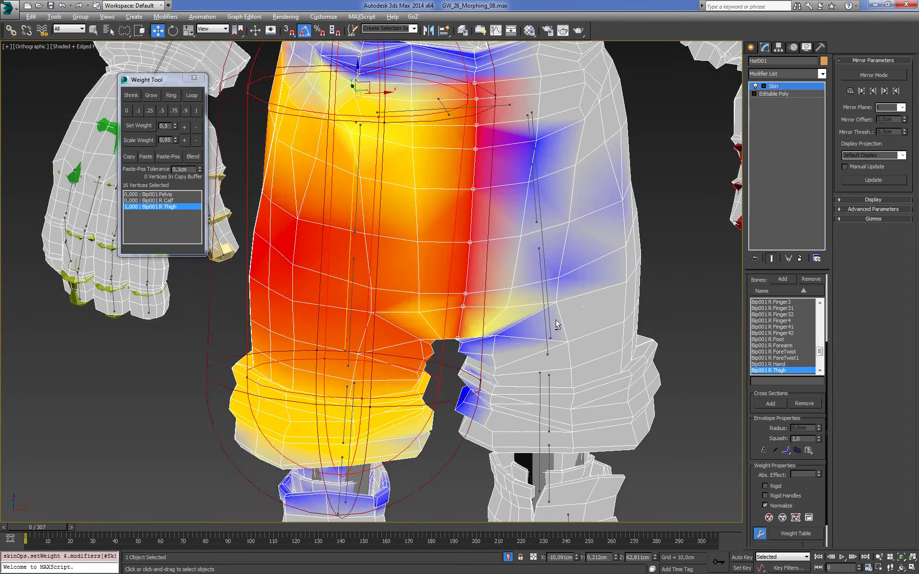
{"action": "left_click", "coordinate": [545, 242]}
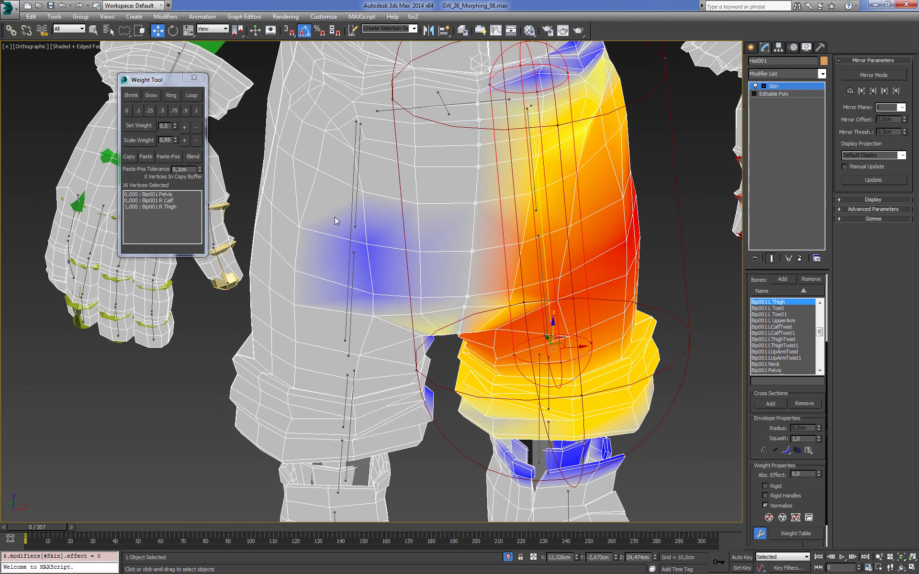
{"action": "left_click", "coordinate": [161, 111]}
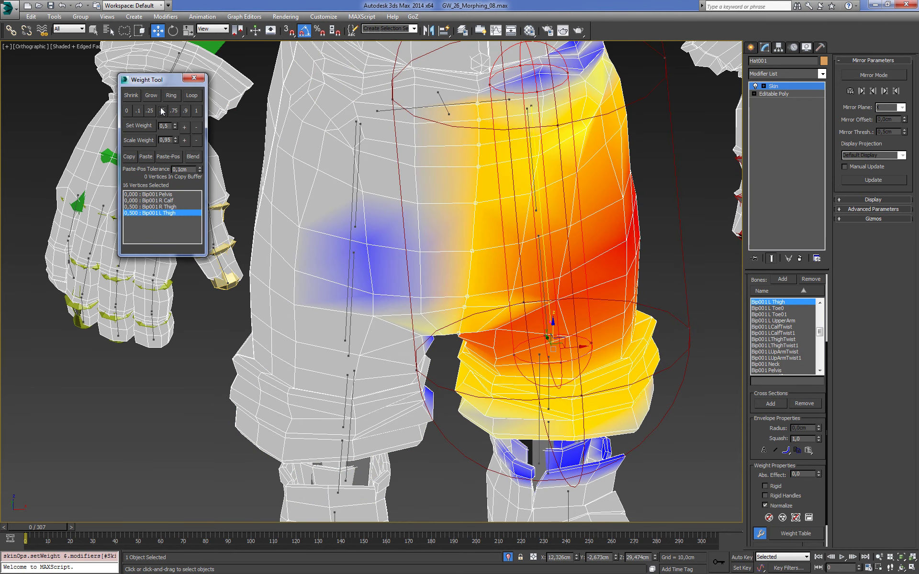
- Orbit to the side of the leg and display the Pelvis bone's weights
{"action": "scroll", "coordinate": [567, 371], "scroll_direction": "down", "scroll_amount": 5}
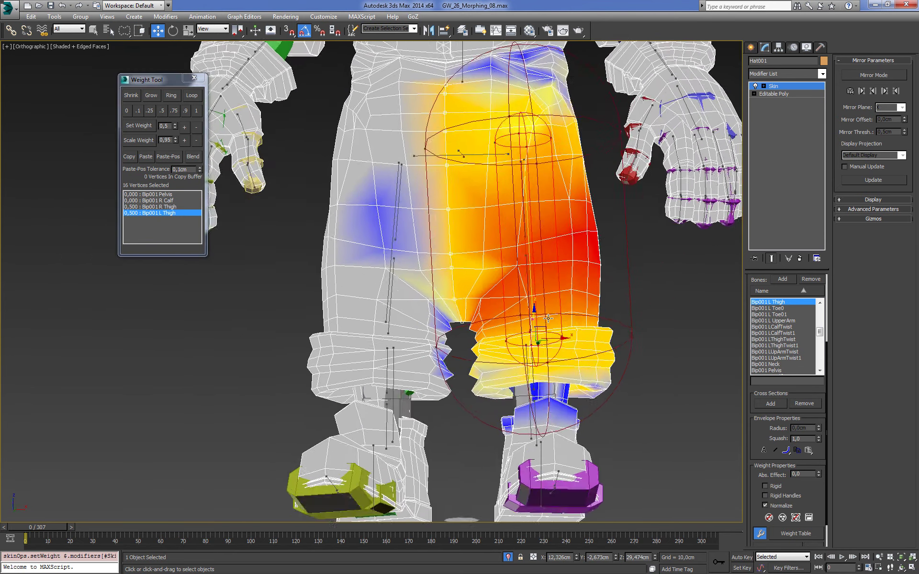
{"action": "scroll", "coordinate": [678, 318], "scroll_direction": "up", "scroll_amount": 3}
{"action": "mouse_move", "coordinate": [566, 371]}
{"action": "middle_mouse_down", "text": "alt"}
{"action": "mouse_move", "coordinate": [678, 318]}
{"action": "mouse_move", "coordinate": [589, 317]}
{"action": "middle_mouse_up", "text": "alt"}
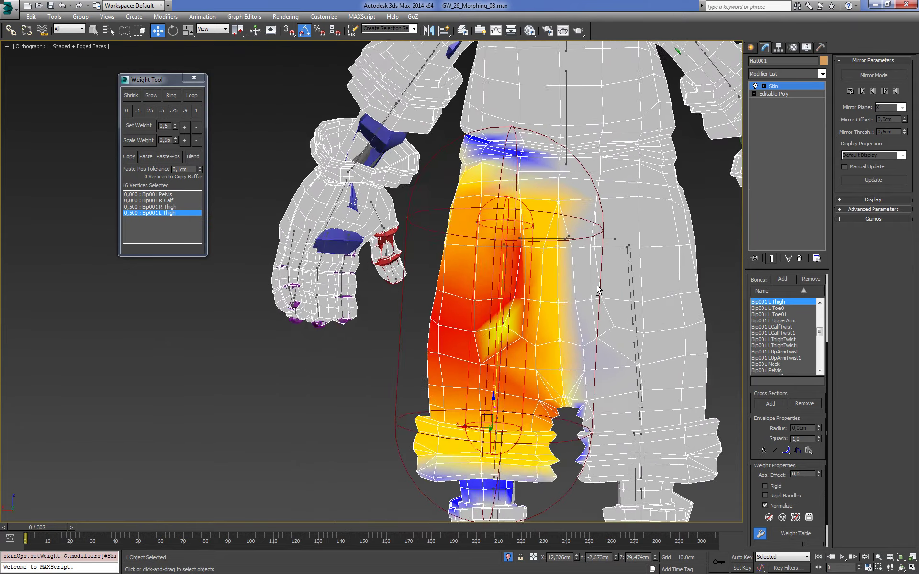
{"action": "scroll", "coordinate": [579, 294], "scroll_direction": "up", "scroll_amount": 3}
{"action": "left_click", "coordinate": [579, 294]}
{"action": "scroll", "coordinate": [579, 295], "scroll_direction": "down", "scroll_amount": 2}
- In wireframe view, trim the hip vertex selection down to nine crotch vertices
{"action": "scroll", "coordinate": [574, 278], "scroll_direction": "down", "scroll_amount": 1}
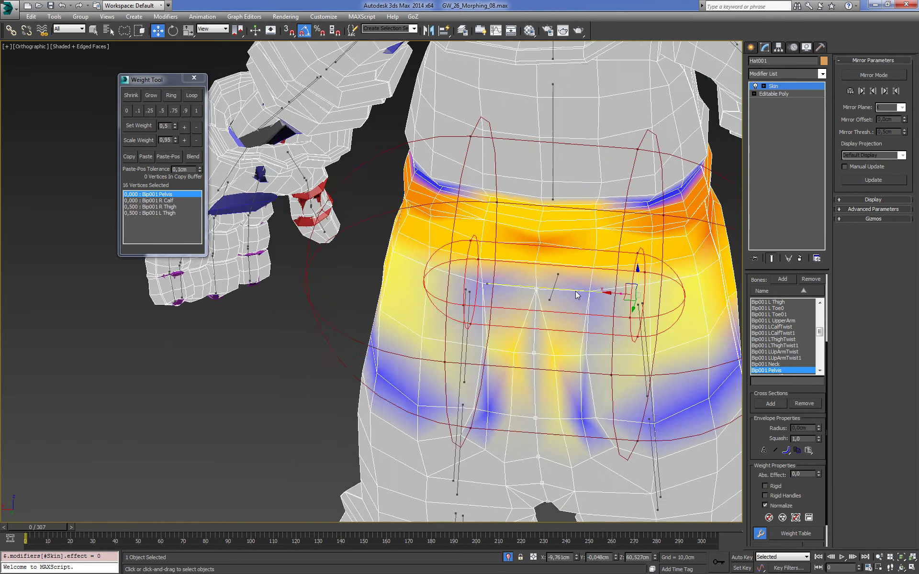
{"action": "scroll", "coordinate": [572, 258], "scroll_direction": "down", "scroll_amount": 2}
{"action": "scroll", "coordinate": [570, 243], "scroll_direction": "down", "scroll_amount": 1}
{"action": "scroll", "coordinate": [570, 242], "scroll_direction": "up", "scroll_amount": 2}
{"action": "key", "text": "F3"}
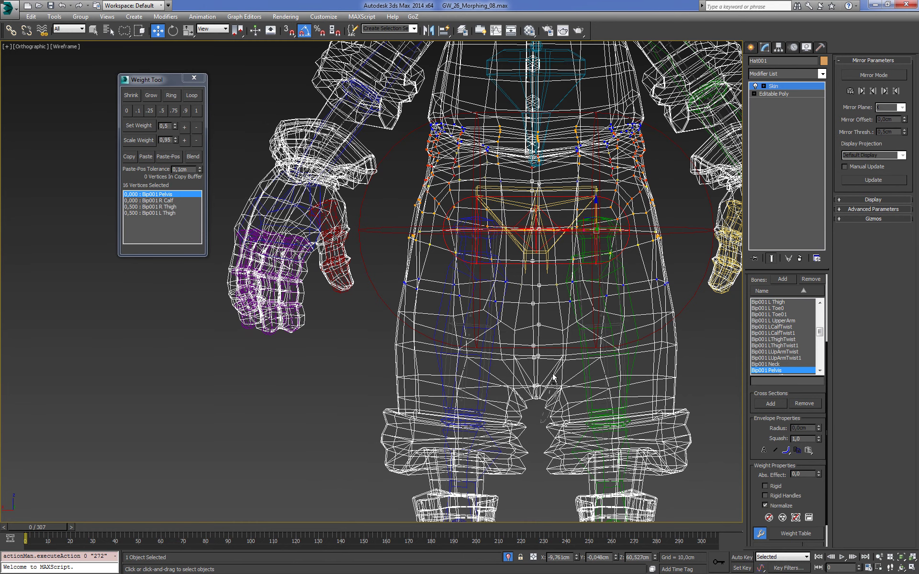
{"action": "left_click_drag", "start_coordinate": [551, 371], "coordinate": [518, 388], "text": "alt"}
{"action": "left_click_drag", "start_coordinate": [549, 327], "coordinate": [524, 338], "text": "alt"}
- Raise the nine vertices to 0.950 Pelvis and 0.025 per thigh, posed at frame 260
{"action": "scroll", "coordinate": [538, 404], "scroll_direction": "up", "scroll_amount": 1}
{"action": "key", "text": "F3"}
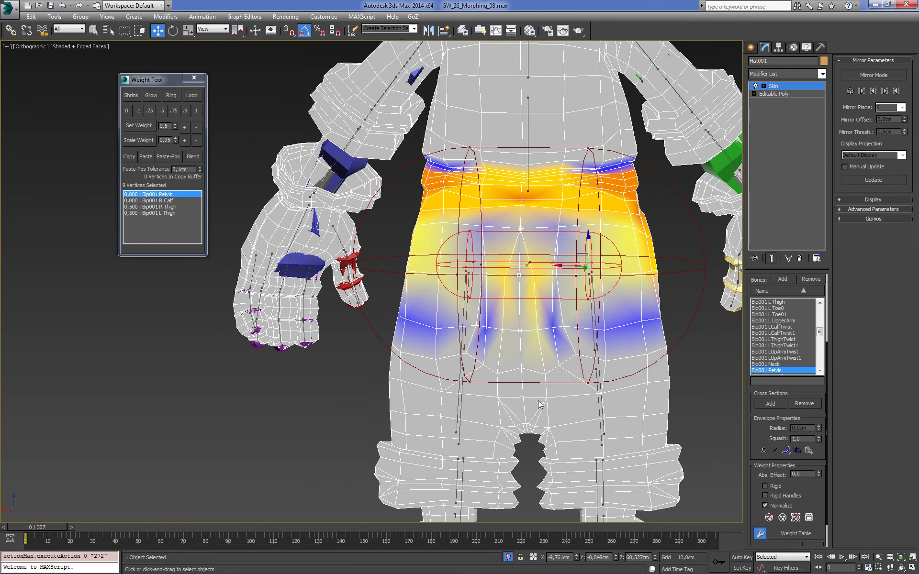
{"action": "left_click", "coordinate": [184, 127]}
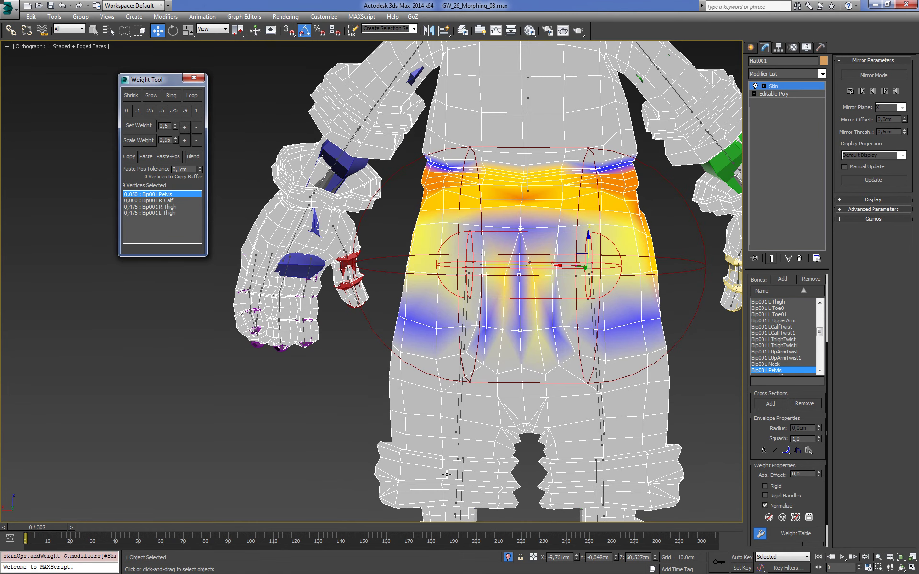
{"action": "left_click_drag", "start_coordinate": [44, 528], "coordinate": [602, 528]}
{"action": "left_click", "coordinate": [183, 128]}
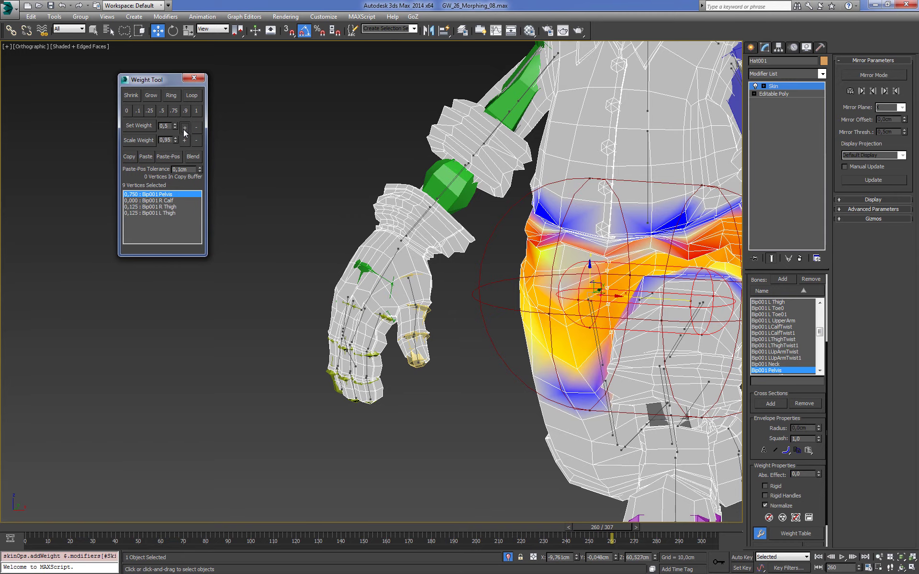
{"action": "middle_click_drag", "start_coordinate": [379, 192], "coordinate": [572, 191], "text": "alt"}
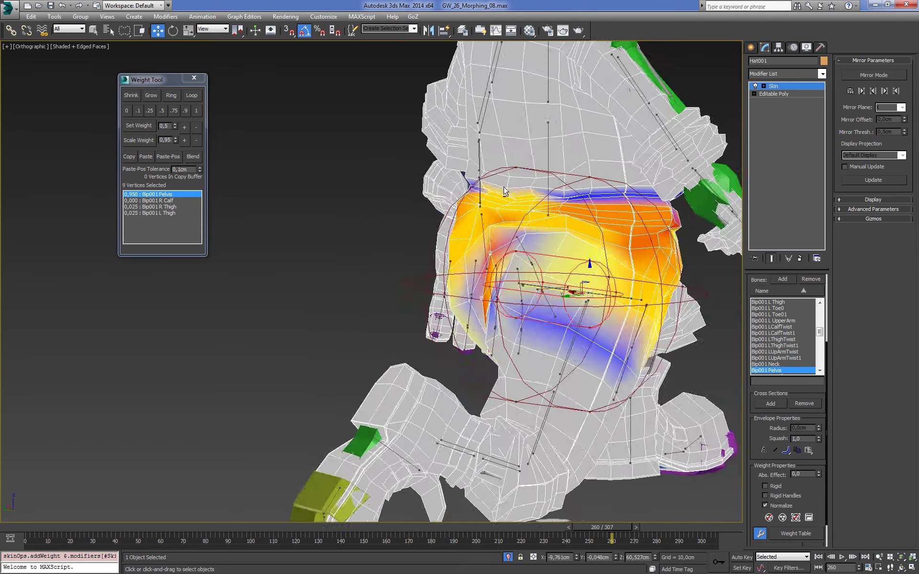
{"action": "scroll", "coordinate": [573, 191], "scroll_direction": "up", "scroll_amount": 2}
{"action": "scroll", "coordinate": [493, 211], "scroll_direction": "up", "scroll_amount": 2}
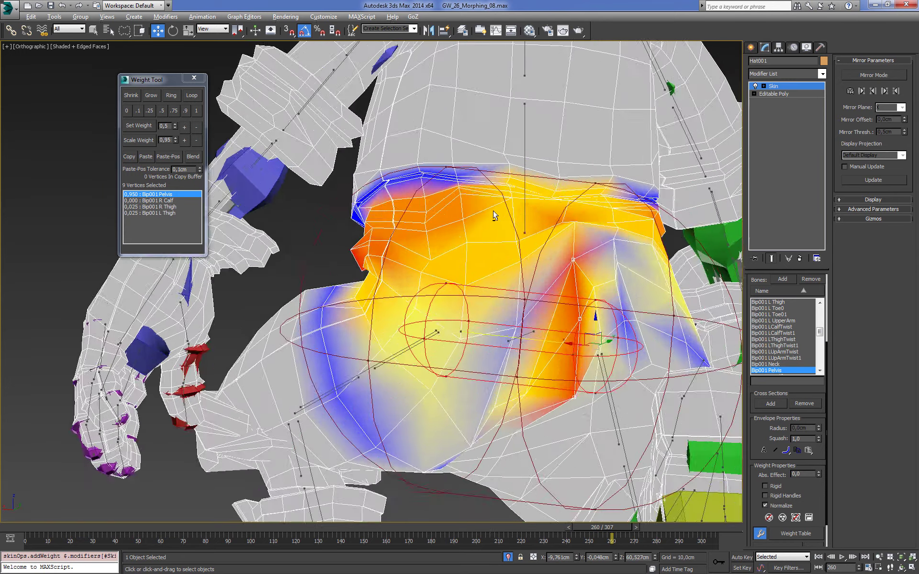
{"action": "scroll", "coordinate": [526, 225], "scroll_direction": "up", "scroll_amount": 1}
{"action": "scroll", "coordinate": [590, 248], "scroll_direction": "up", "scroll_amount": 2}
{"action": "scroll", "coordinate": [590, 248], "scroll_direction": "up", "scroll_amount": 1}
- Raise several waistband vertices' Pelvis weight to 0.911
{"action": "left_click", "coordinate": [552, 249]}
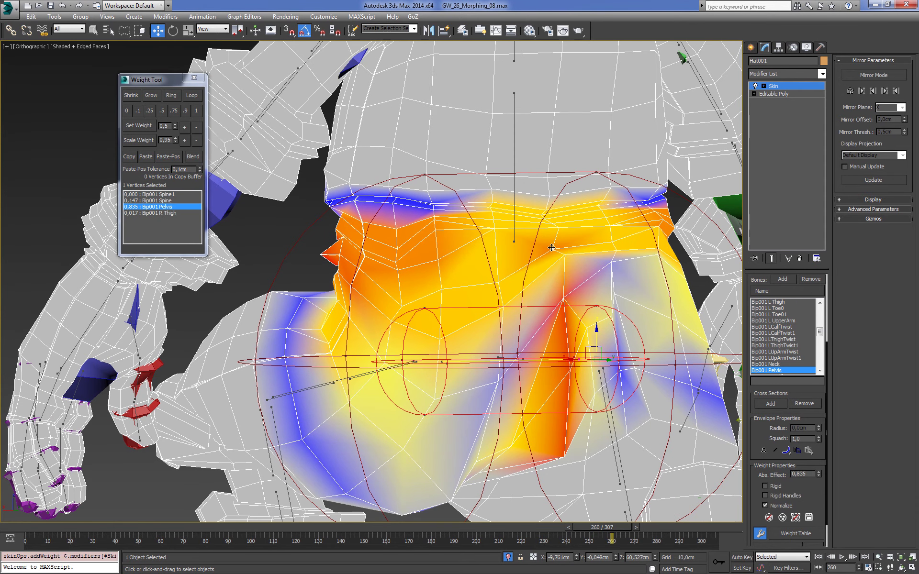
{"action": "left_click", "coordinate": [564, 254], "text": "ctrl"}
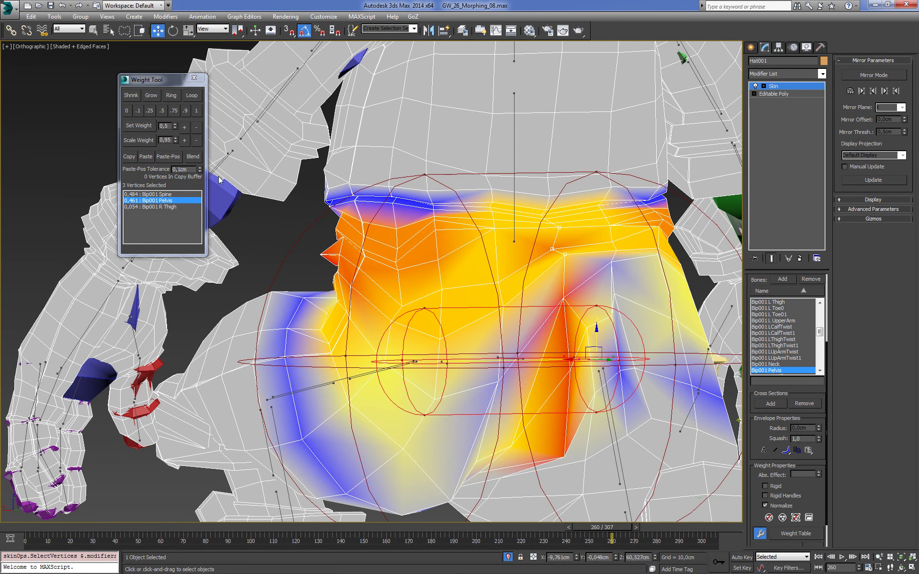
{"action": "left_click", "coordinate": [185, 127]}
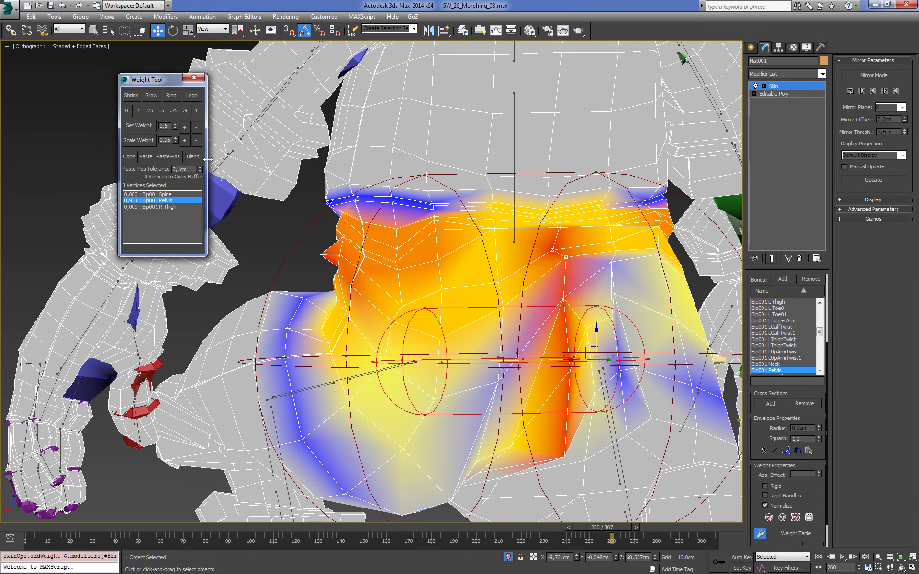
- Give five right-hip vertices 0.200 Pelvis weight
{"action": "mouse_move", "coordinate": [560, 268]}
{"action": "middle_mouse_down", "text": "alt"}
{"action": "mouse_move", "coordinate": [492, 297]}
{"action": "mouse_move", "coordinate": [597, 324]}
{"action": "mouse_move", "coordinate": [526, 311]}
{"action": "mouse_move", "coordinate": [464, 273]}
{"action": "mouse_move", "coordinate": [631, 287]}
{"action": "mouse_move", "coordinate": [587, 241]}
{"action": "middle_mouse_up", "text": "alt"}
{"action": "key", "text": "F3"}
{"action": "key", "text": "F3"}
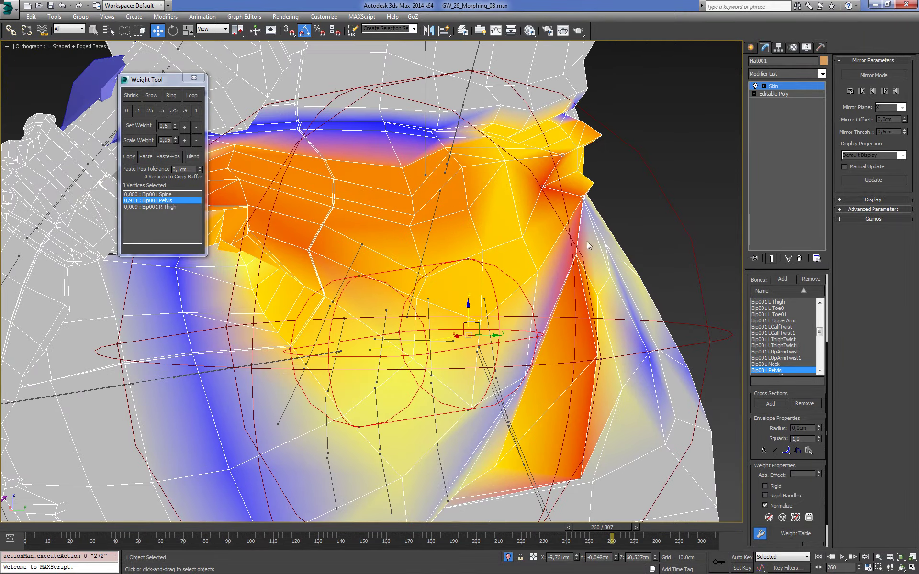
{"action": "key", "text": "F3"}
{"action": "left_click_drag", "start_coordinate": [622, 319], "coordinate": [662, 290]}
{"action": "key", "text": "F3"}
{"action": "scroll", "coordinate": [366, 193], "scroll_direction": "down", "scroll_amount": 5}
{"action": "middle_click_drag", "start_coordinate": [366, 192], "coordinate": [196, 179], "text": "alt"}
{"action": "scroll", "coordinate": [311, 187], "scroll_direction": "up", "scroll_amount": 4}
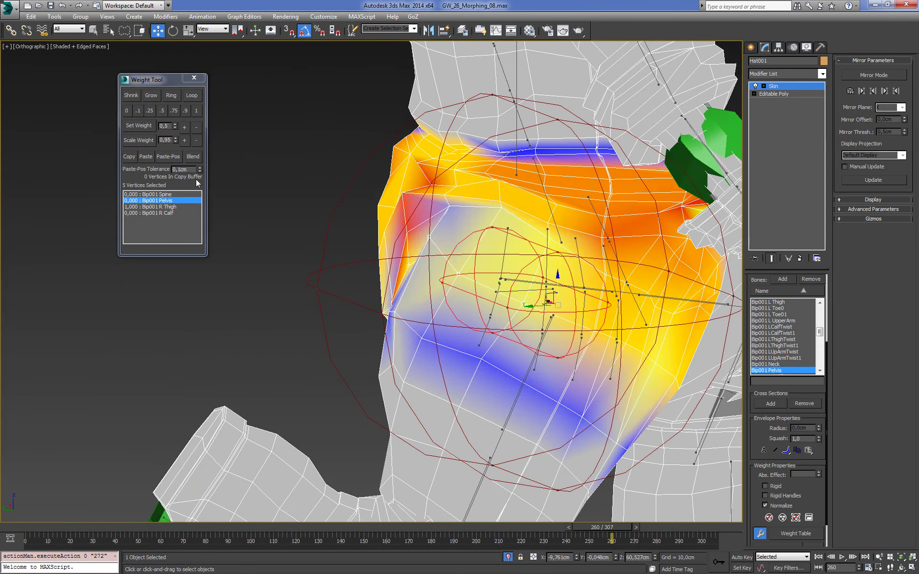
{"action": "left_click", "coordinate": [185, 127]}
- Shift two hip vertices from R Thigh to Pelvis, reaching 0.804 Pelvis
{"action": "middle_click_drag", "start_coordinate": [364, 215], "coordinate": [474, 215], "text": "alt"}
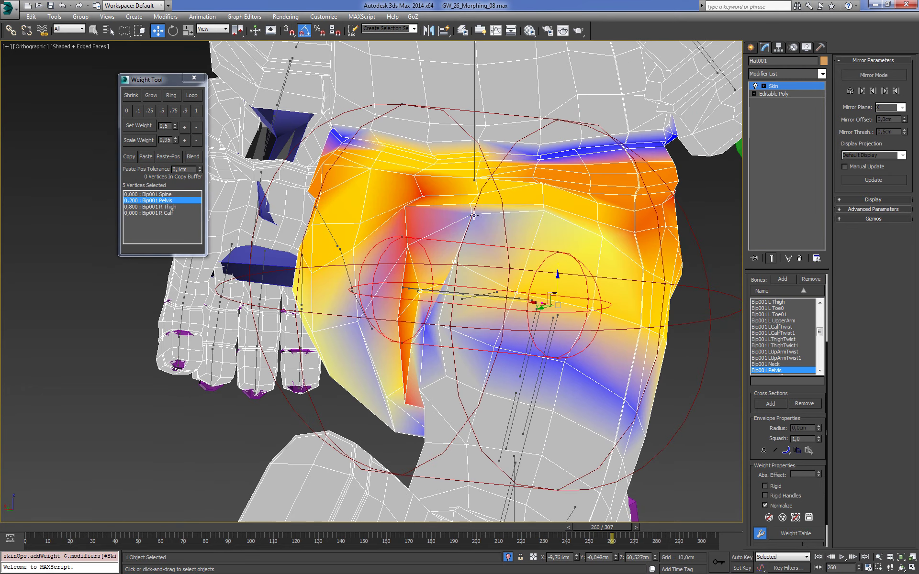
{"action": "left_click", "coordinate": [474, 215]}
{"action": "left_click", "coordinate": [543, 211], "text": "ctrl"}
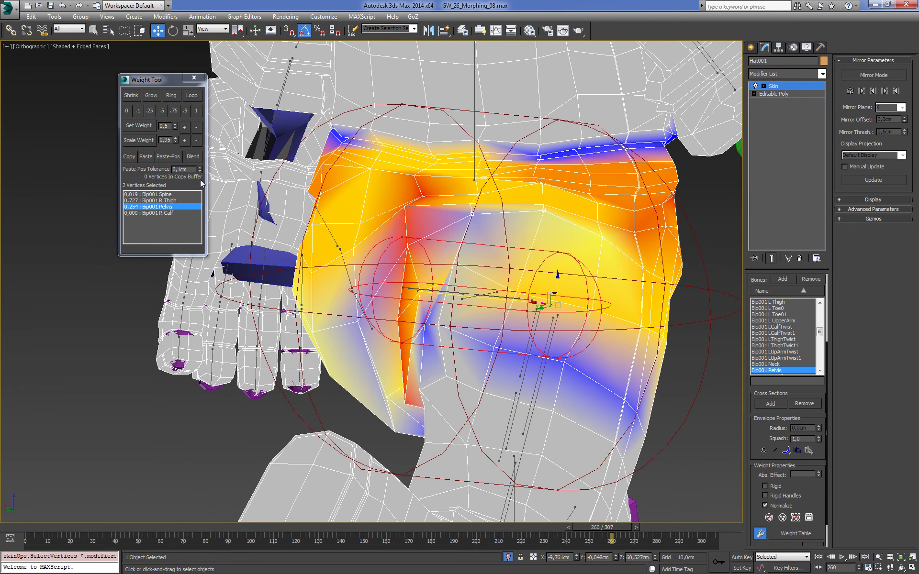
{"action": "left_click", "coordinate": [185, 126]}
{"action": "left_click", "coordinate": [185, 127]}
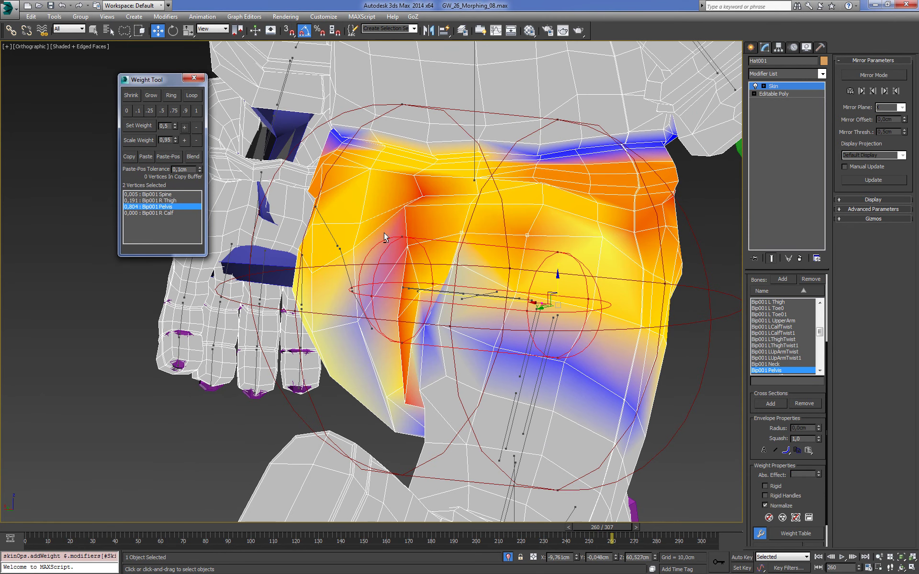
- Lower a fully Pelvis-weighted crotch vertex to 0.550 Pelvis, 0.150 each to calf and thighs
{"action": "mouse_move", "coordinate": [384, 232]}
{"action": "middle_mouse_down", "text": "alt"}
{"action": "mouse_move", "coordinate": [468, 232]}
{"action": "mouse_move", "coordinate": [435, 229]}
{"action": "mouse_move", "coordinate": [423, 216]}
{"action": "mouse_move", "coordinate": [441, 220]}
{"action": "mouse_move", "coordinate": [420, 160]}
{"action": "mouse_move", "coordinate": [422, 172]}
{"action": "middle_mouse_up", "text": "alt"}
{"action": "scroll", "coordinate": [421, 148], "scroll_direction": "up", "scroll_amount": 2}
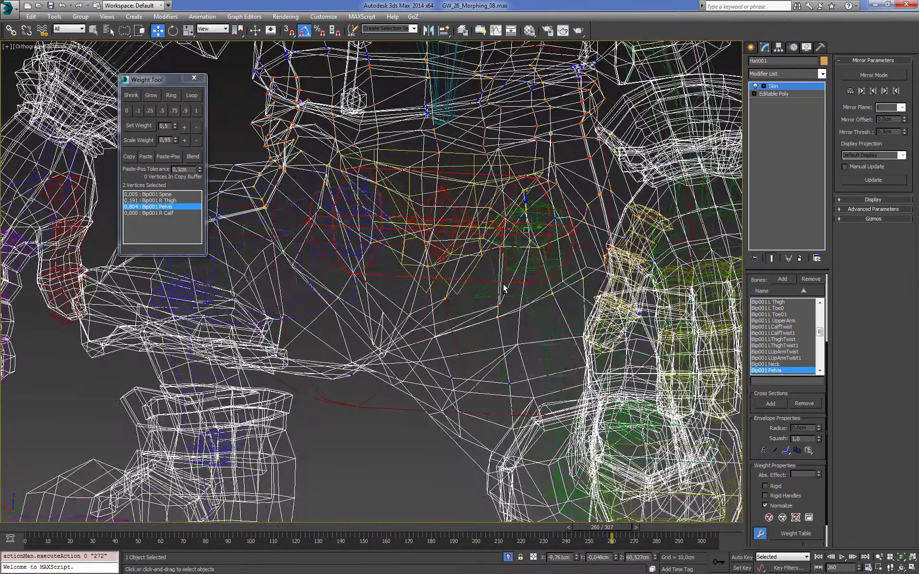
{"action": "left_click", "coordinate": [501, 306]}
{"action": "left_click", "coordinate": [185, 128]}
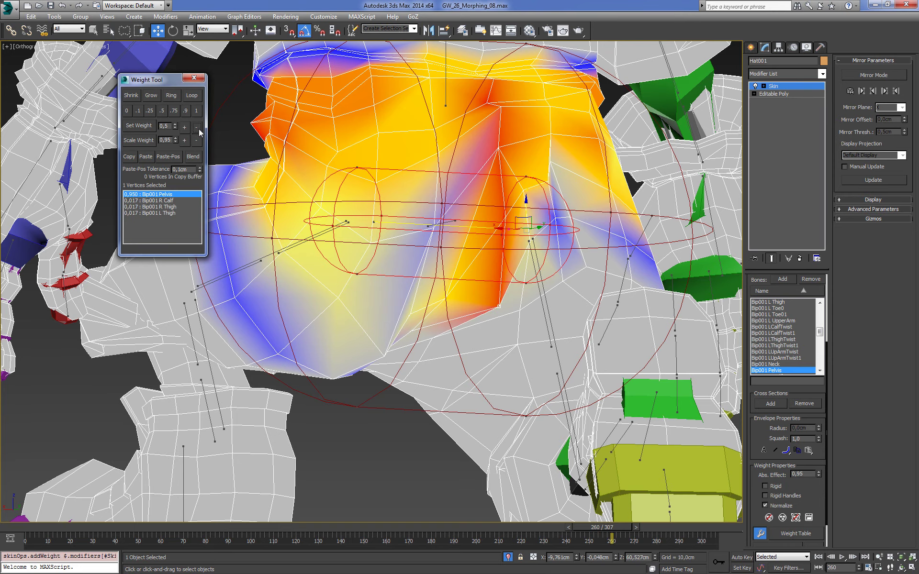
{"action": "left_click", "coordinate": [197, 127]}
{"action": "left_click", "coordinate": [197, 129]}
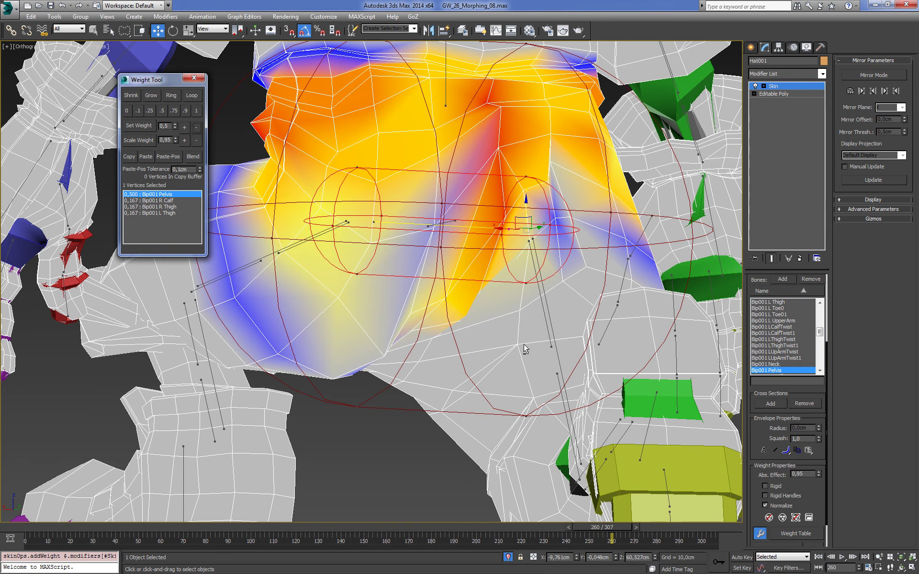
{"action": "mouse_move", "coordinate": [523, 349]}
{"action": "middle_mouse_down", "text": "alt"}
{"action": "mouse_move", "coordinate": [501, 359]}
{"action": "mouse_move", "coordinate": [495, 326]}
{"action": "mouse_move", "coordinate": [452, 308]}
{"action": "mouse_move", "coordinate": [525, 199]}
{"action": "mouse_move", "coordinate": [590, 277]}
{"action": "mouse_move", "coordinate": [497, 305]}
{"action": "middle_mouse_up", "text": "alt"}
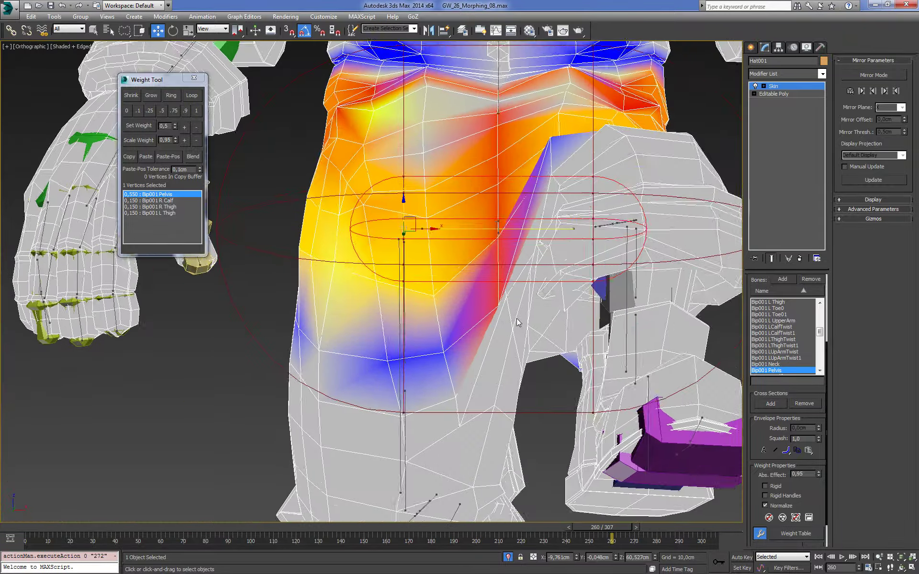
- Raise another pelvis vertex's Pelvis weight to 1.000
{"action": "left_click", "coordinate": [498, 305]}
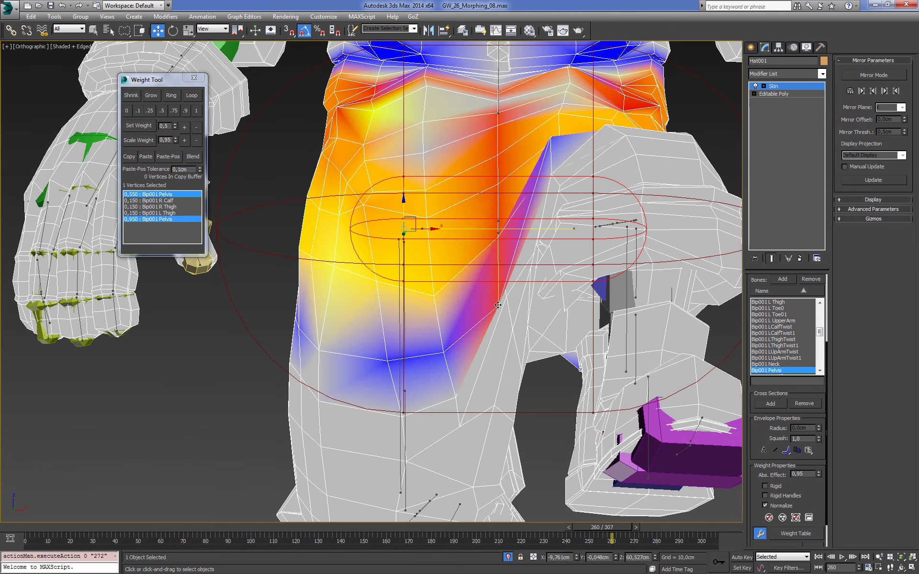
{"action": "left_click", "coordinate": [187, 128]}
{"action": "scroll", "coordinate": [467, 283], "scroll_direction": "up", "scroll_amount": 3}
{"action": "mouse_move", "coordinate": [467, 283]}
{"action": "middle_mouse_down", "text": "alt"}
{"action": "mouse_move", "coordinate": [448, 275]}
{"action": "mouse_move", "coordinate": [485, 318]}
{"action": "mouse_move", "coordinate": [478, 260]}
{"action": "mouse_move", "coordinate": [489, 187]}
{"action": "middle_mouse_up", "text": "alt"}
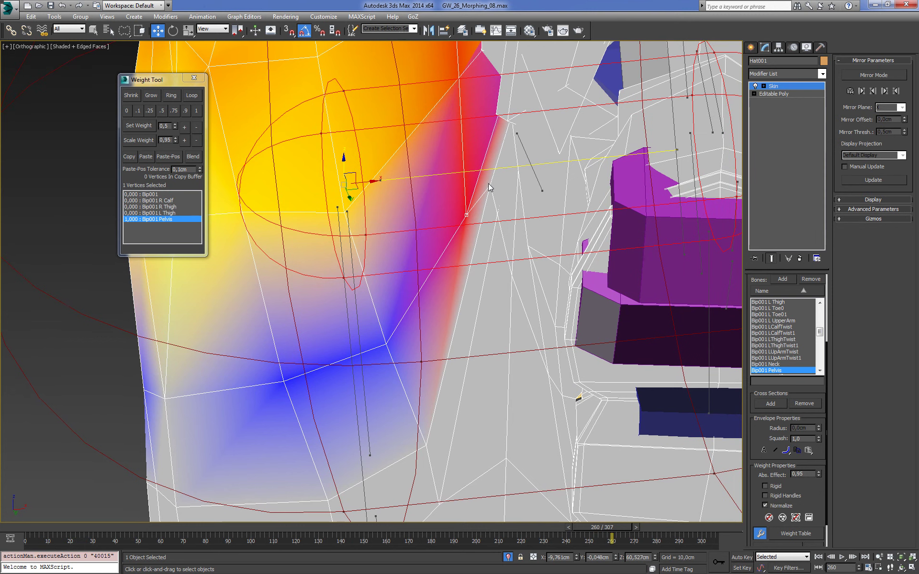
- Add Pelvis weight to three thigh-seam vertices, lowering both thighs to 0.375
{"action": "left_click", "coordinate": [489, 186]}
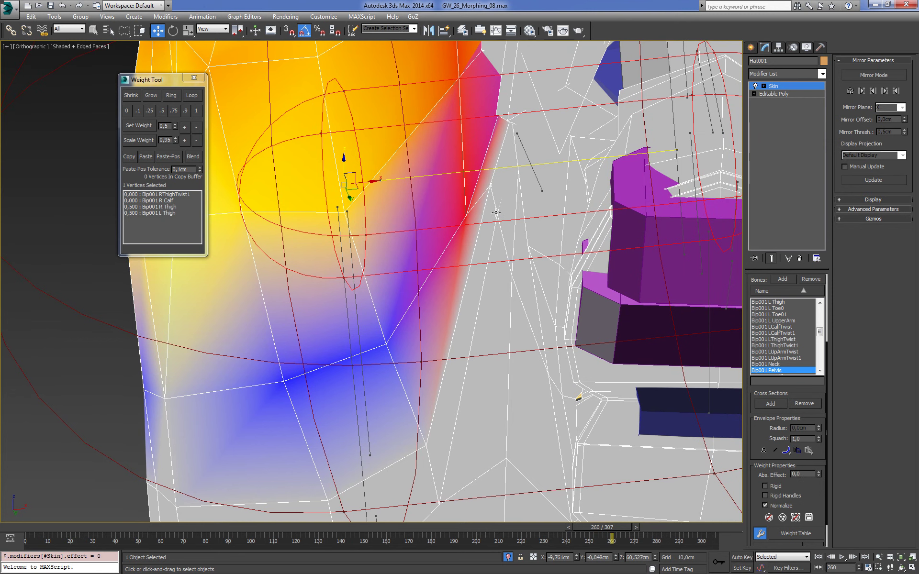
{"action": "left_click", "coordinate": [185, 128]}
{"action": "mouse_move", "coordinate": [488, 206]}
{"action": "middle_mouse_down", "text": "alt"}
{"action": "mouse_move", "coordinate": [501, 188]}
{"action": "mouse_move", "coordinate": [527, 231]}
{"action": "middle_mouse_up", "text": "alt"}
{"action": "left_click", "coordinate": [522, 209]}
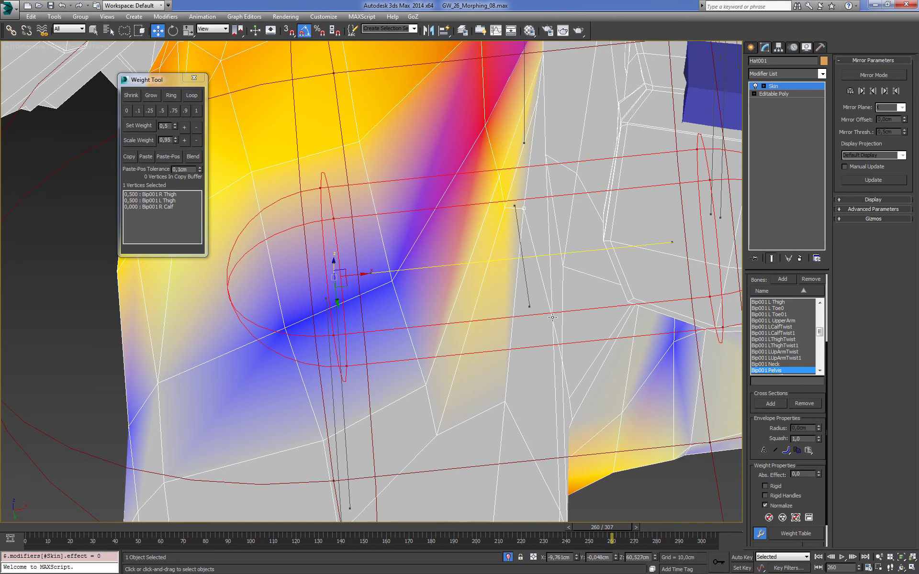
{"action": "left_click", "coordinate": [184, 127]}
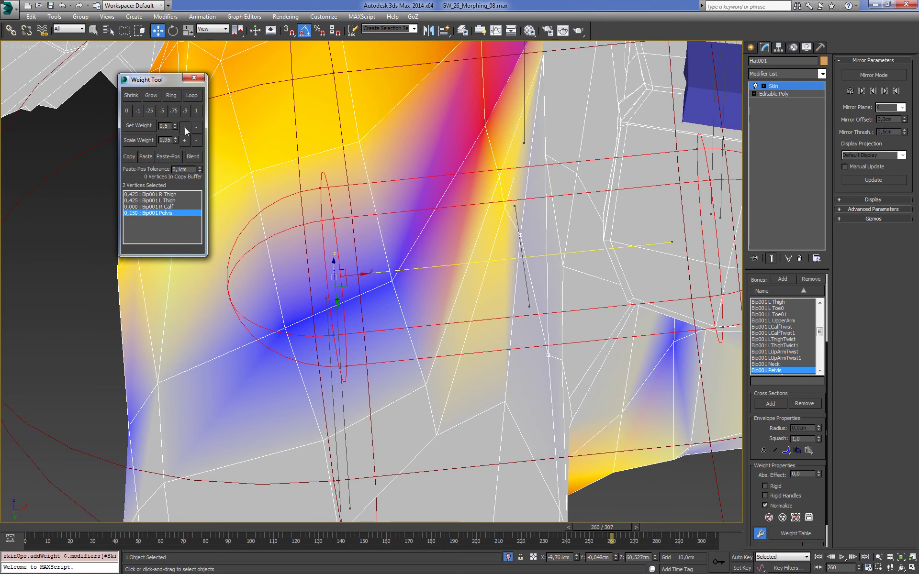
{"action": "mouse_move", "coordinate": [415, 280]}
{"action": "middle_mouse_down", "text": "alt"}
{"action": "mouse_move", "coordinate": [512, 348]}
{"action": "mouse_move", "coordinate": [482, 278]}
{"action": "middle_mouse_up", "text": "alt"}
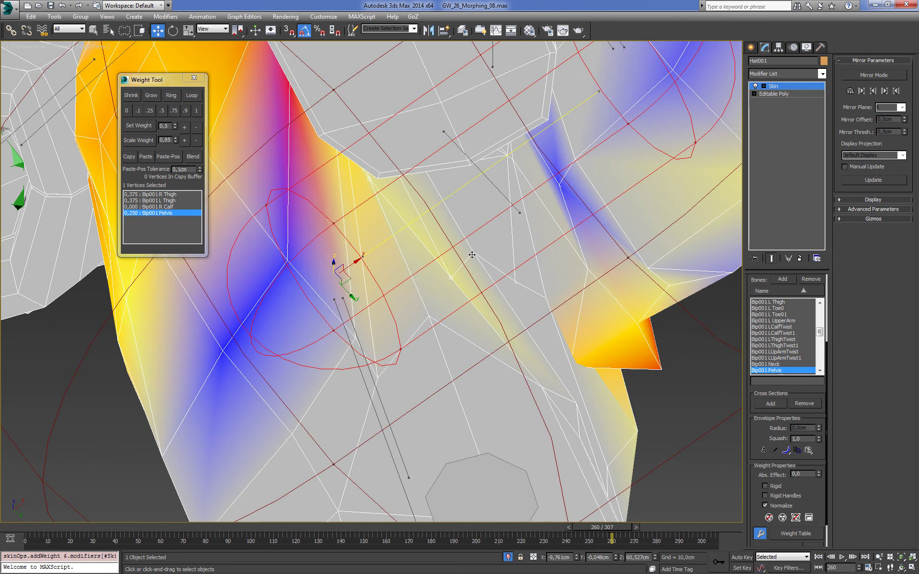
{"action": "left_click", "coordinate": [472, 254]}
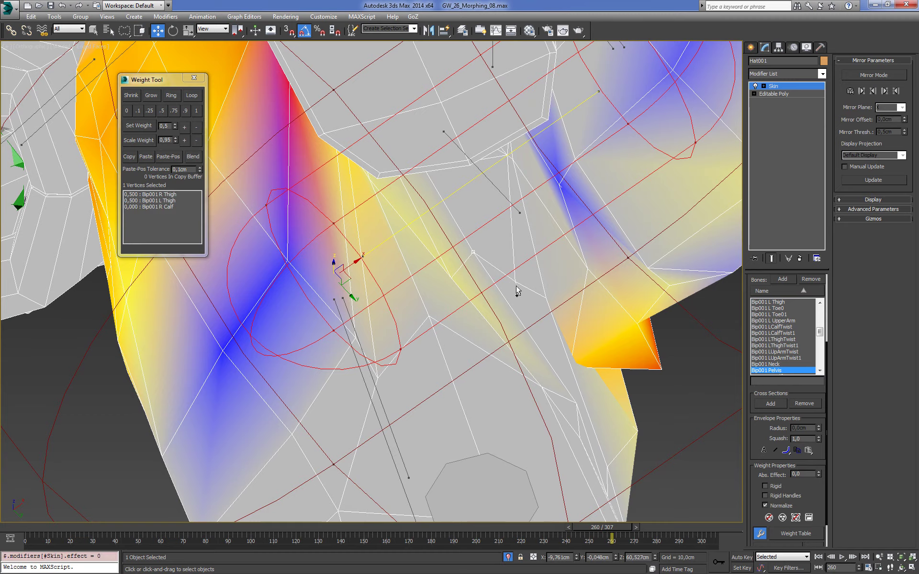
{"action": "left_click", "coordinate": [186, 128]}
{"action": "mouse_move", "coordinate": [550, 286]}
{"action": "middle_mouse_down", "text": "alt"}
{"action": "mouse_move", "coordinate": [566, 292]}
{"action": "mouse_move", "coordinate": [392, 283]}
{"action": "middle_mouse_up", "text": "alt"}
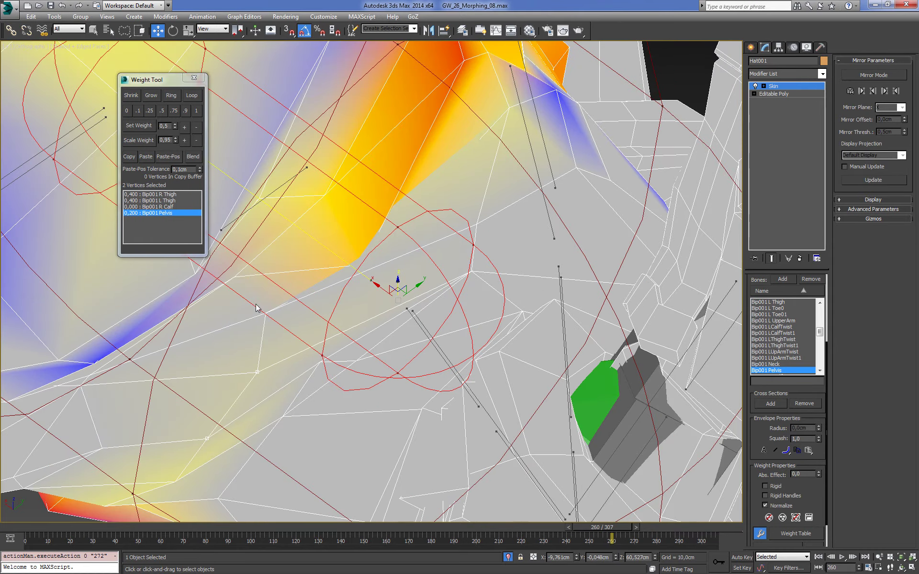
- Settle the hip vertex at 0.500 Pelvis, 0.167 per leg bone, and enable Mirror Mode
{"action": "key", "text": "ctrl+z"}
{"action": "key", "text": "shift+z"}
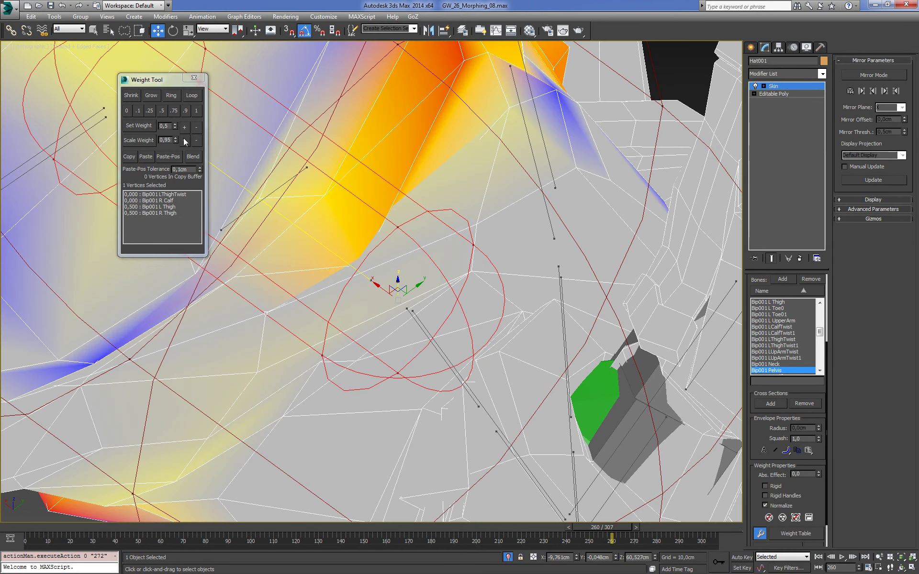
{"action": "left_click", "coordinate": [184, 127]}
{"action": "middle_click_drag", "start_coordinate": [287, 311], "coordinate": [308, 331], "text": "alt"}
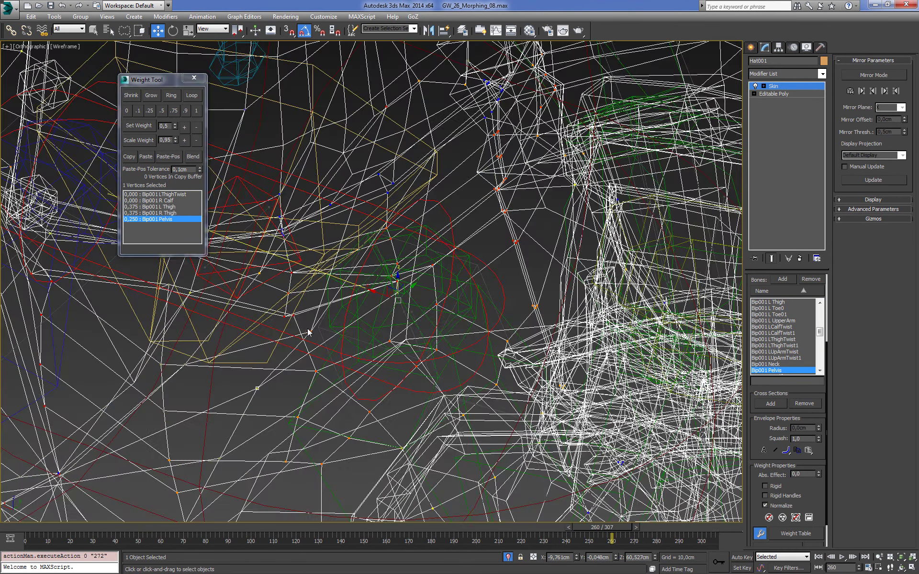
{"action": "left_click", "coordinate": [309, 331]}
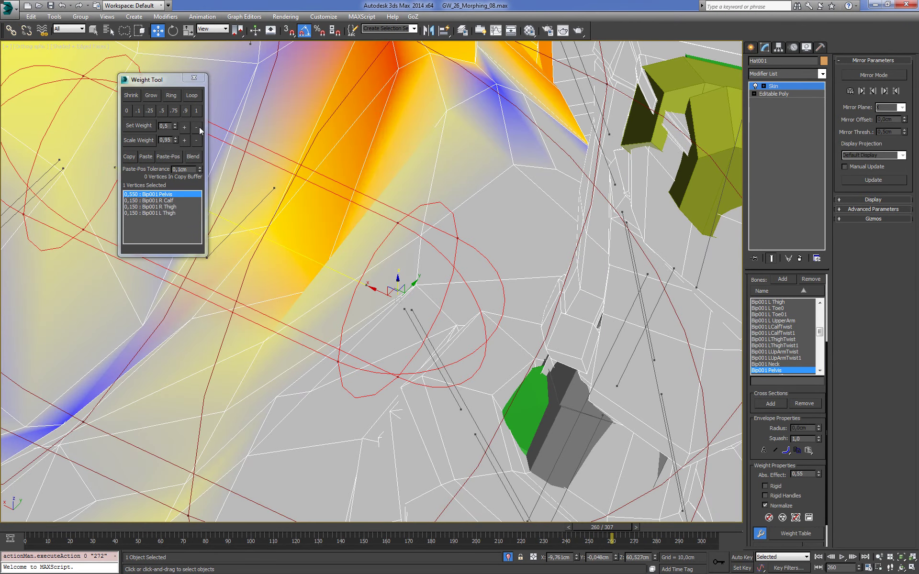
{"action": "left_click", "coordinate": [184, 127]}
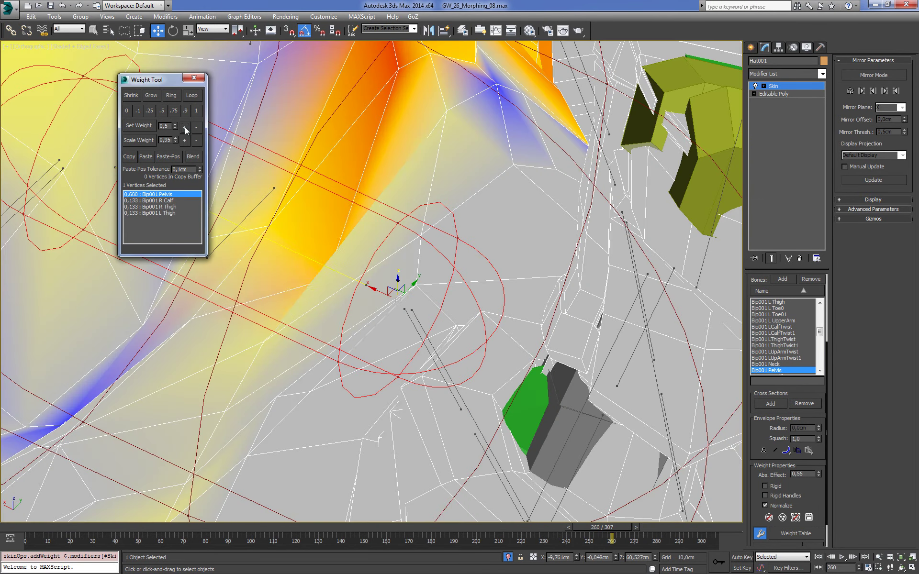
{"action": "left_click", "coordinate": [185, 127]}
{"action": "left_click", "coordinate": [185, 128]}
{"action": "left_click", "coordinate": [185, 127]}
{"action": "scroll", "coordinate": [354, 255], "scroll_direction": "down", "scroll_amount": 6}
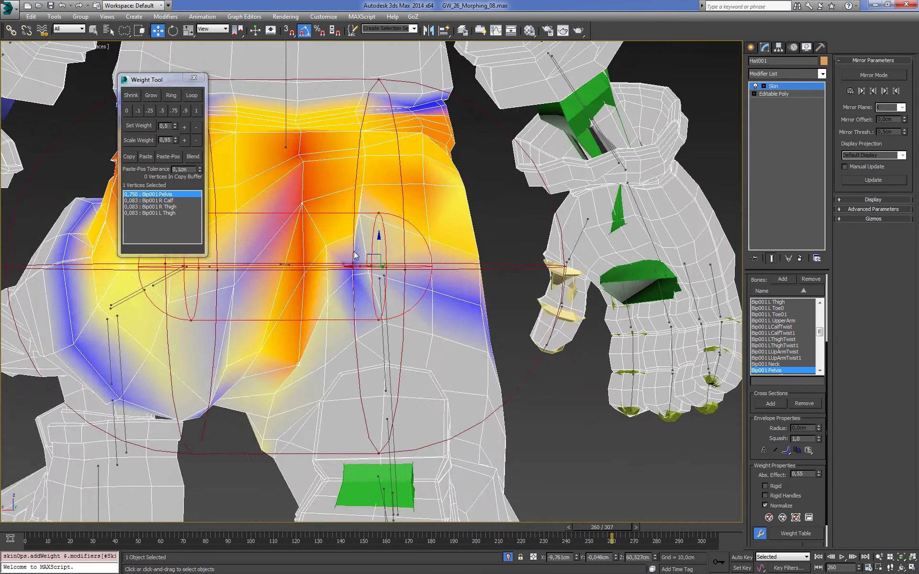
{"action": "middle_click_drag", "start_coordinate": [355, 255], "coordinate": [377, 251], "text": "alt"}
{"action": "left_click", "coordinate": [196, 127]}
{"action": "left_click", "coordinate": [196, 127]}
{"action": "left_click", "coordinate": [197, 127]}
{"action": "left_click", "coordinate": [197, 126]}
{"action": "left_click", "coordinate": [196, 127]}
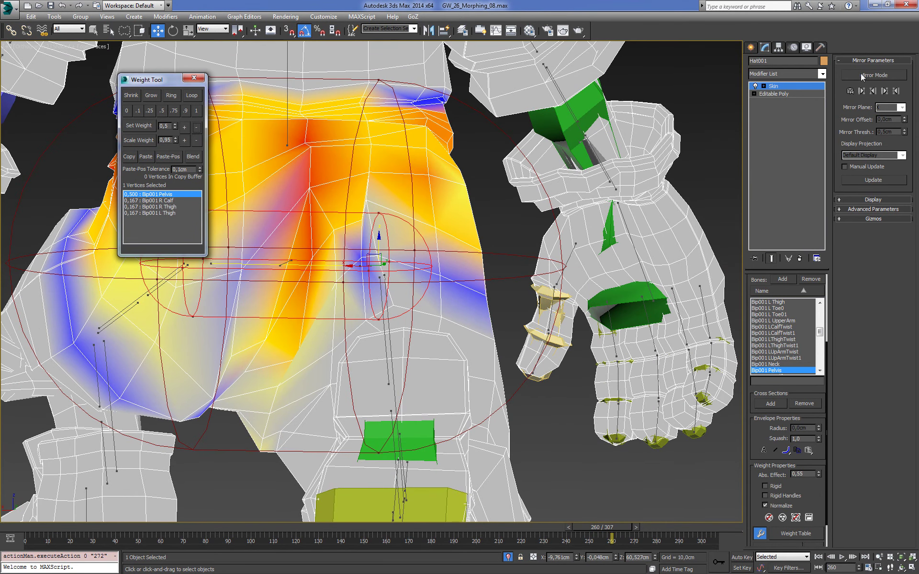
{"action": "left_click", "coordinate": [849, 77]}
{"action": "middle_click_drag", "start_coordinate": [380, 236], "coordinate": [36, 309], "text": "alt"}
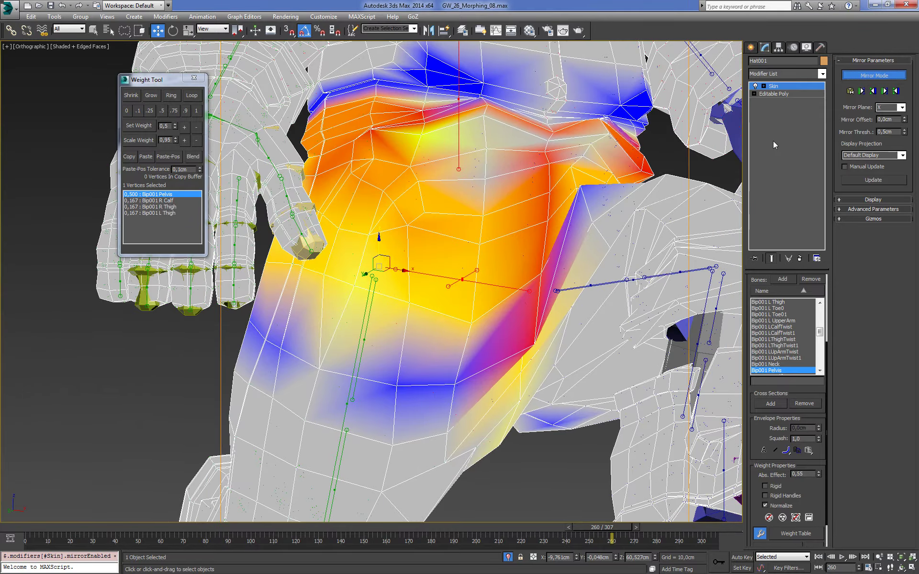
- Mirror Paste the hip weights, select all vertices, and turn Mirror Mode off
{"action": "left_click", "coordinate": [873, 91]}
{"action": "mouse_move", "coordinate": [641, 268]}
{"action": "middle_mouse_down", "text": "alt"}
{"action": "mouse_move", "coordinate": [621, 255]}
{"action": "mouse_move", "coordinate": [533, 247]}
{"action": "middle_mouse_up", "text": "alt"}
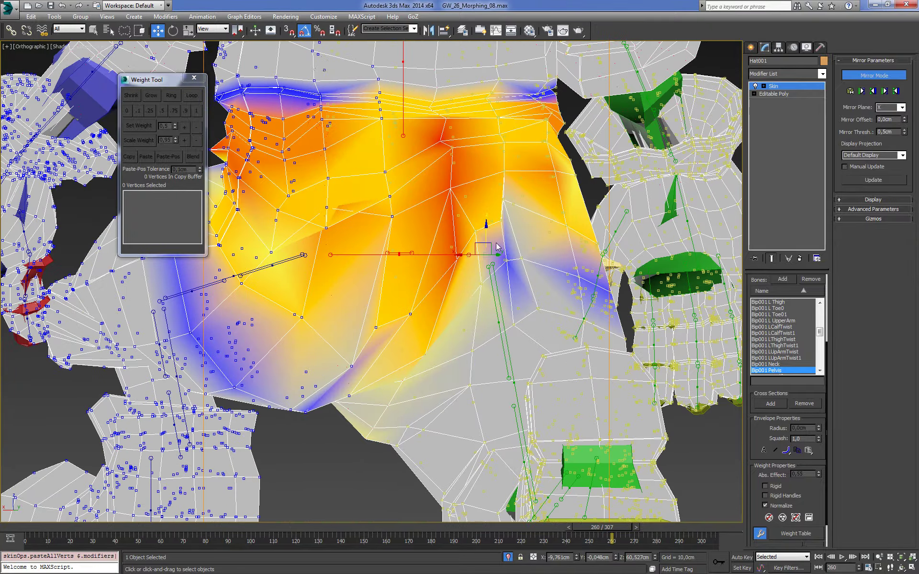
{"action": "key", "text": "ctrl+a"}
{"action": "middle_click_drag", "start_coordinate": [324, 213], "coordinate": [494, 261], "text": "alt"}
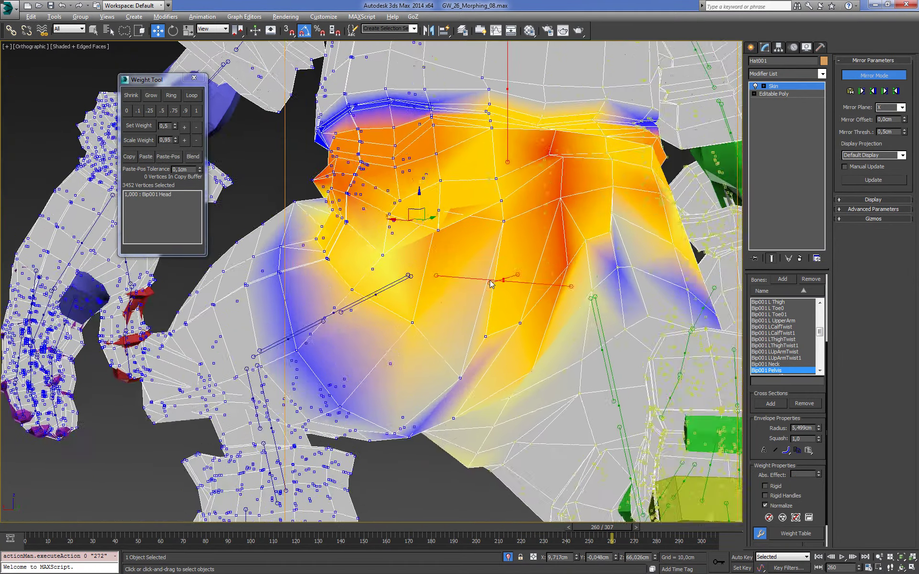
{"action": "key", "text": "F3"}
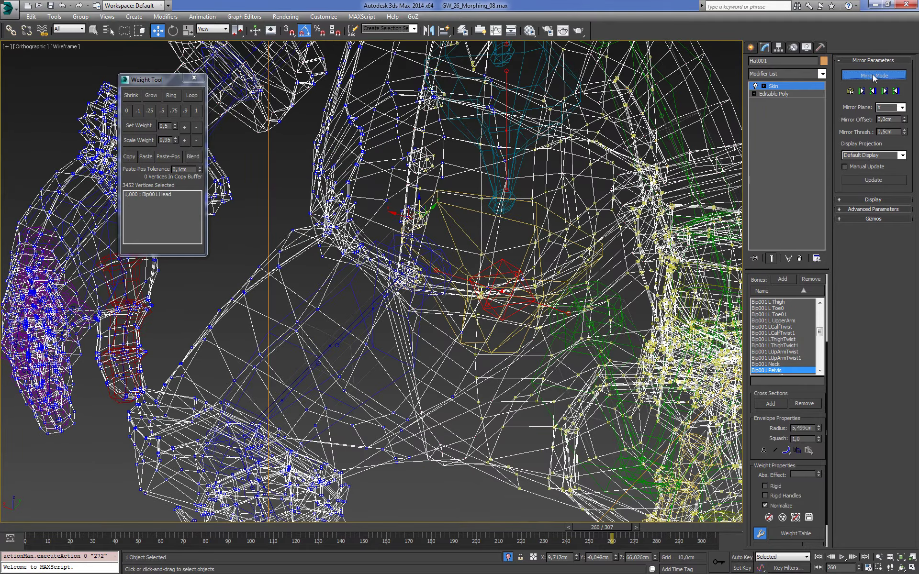
{"action": "left_click", "coordinate": [873, 75]}
{"action": "key", "text": "F3"}
{"action": "scroll", "coordinate": [481, 231], "scroll_direction": "up", "scroll_amount": 5}
- Switch to the Bip001 L Thigh envelope and add L Thigh weight to one hip vertex
{"action": "left_click", "coordinate": [450, 218]}
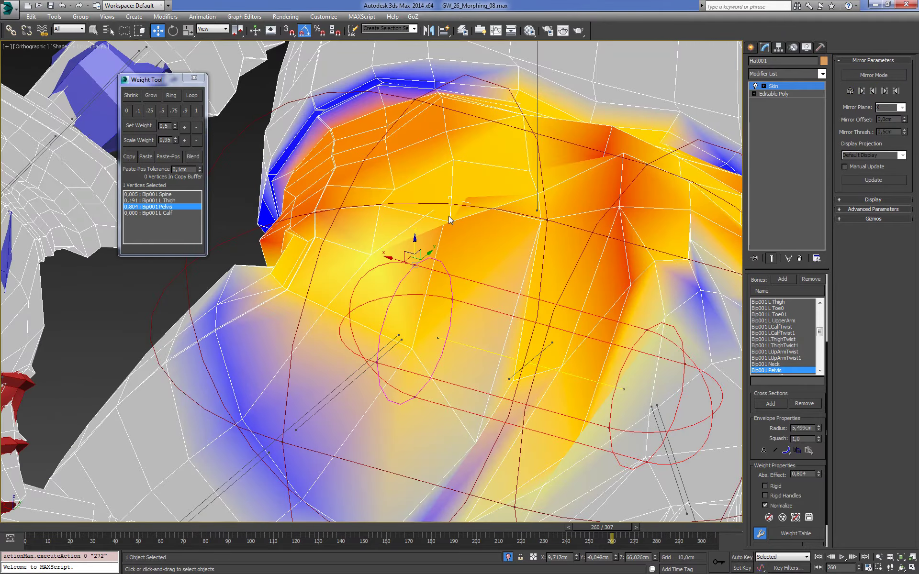
{"action": "scroll", "coordinate": [454, 240], "scroll_direction": "down", "scroll_amount": 3}
{"action": "scroll", "coordinate": [470, 281], "scroll_direction": "down", "scroll_amount": 2}
{"action": "left_click", "coordinate": [374, 327]}
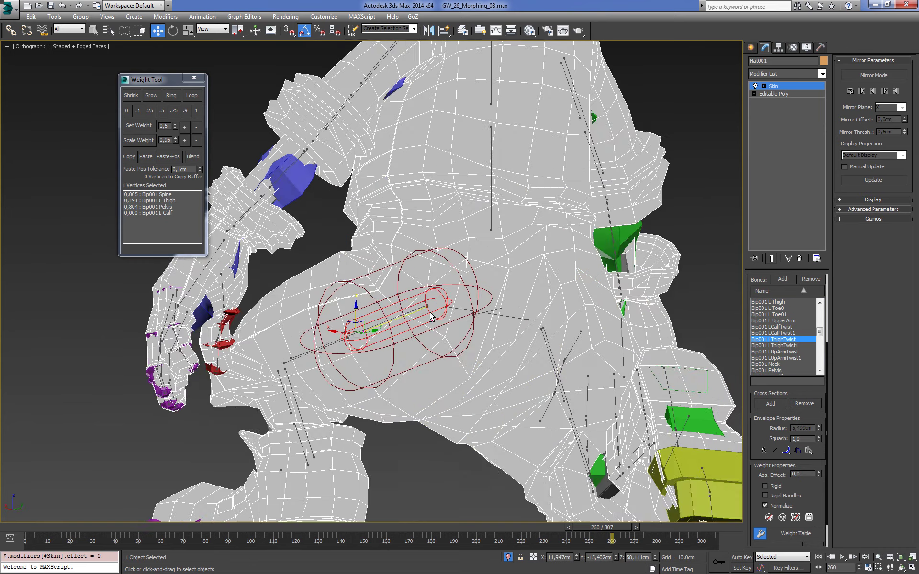
{"action": "scroll", "coordinate": [373, 327], "scroll_direction": "up", "scroll_amount": 4}
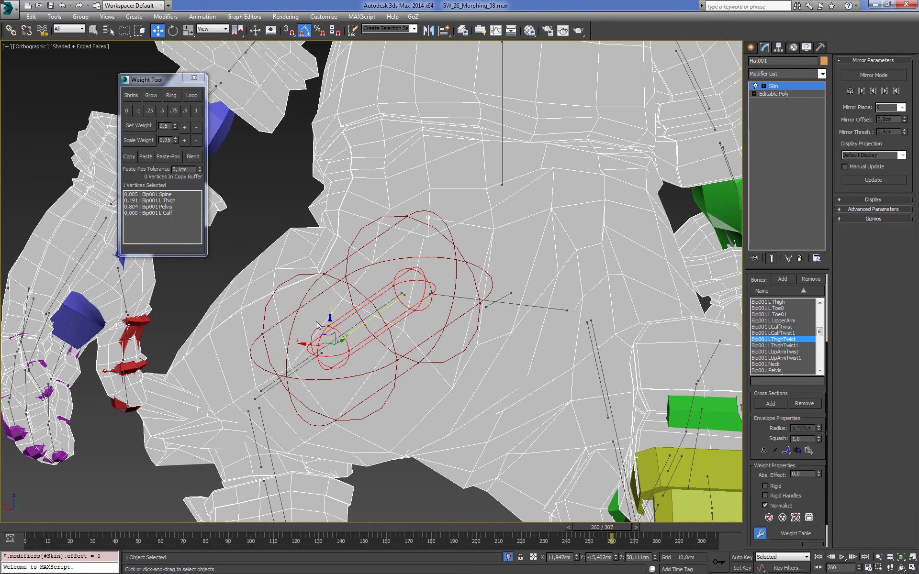
{"action": "left_click", "coordinate": [351, 328]}
{"action": "left_click", "coordinate": [185, 126]}
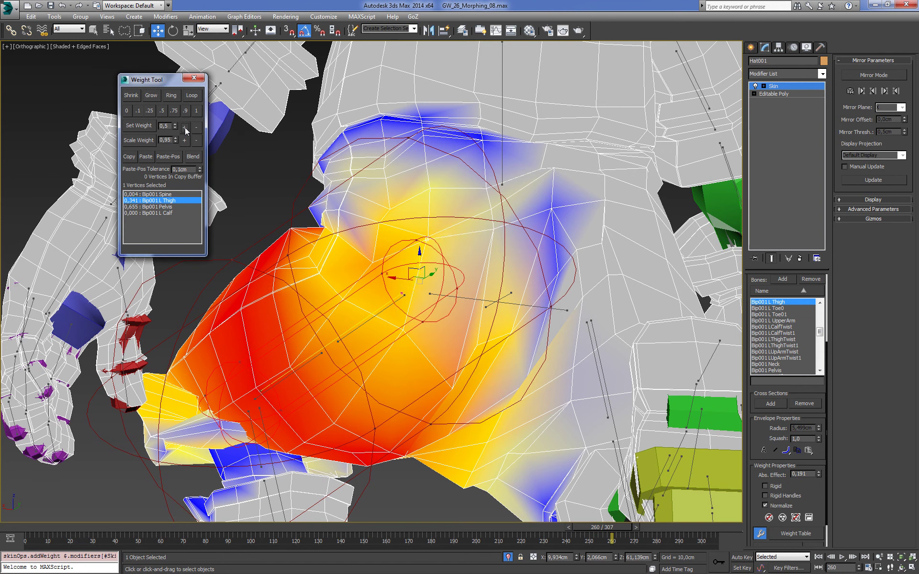
{"action": "left_click", "coordinate": [185, 128]}
{"action": "middle_click_drag", "start_coordinate": [507, 282], "coordinate": [538, 285], "text": "alt"}
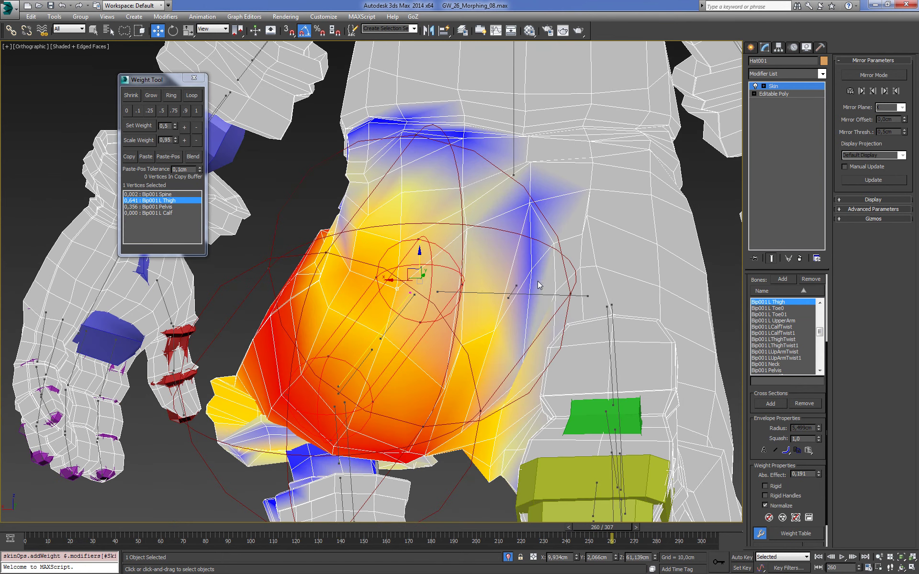
- Raise the L Thigh weight on three more left-hip vertices
{"action": "left_click", "coordinate": [466, 231]}
{"action": "left_click", "coordinate": [185, 126]}
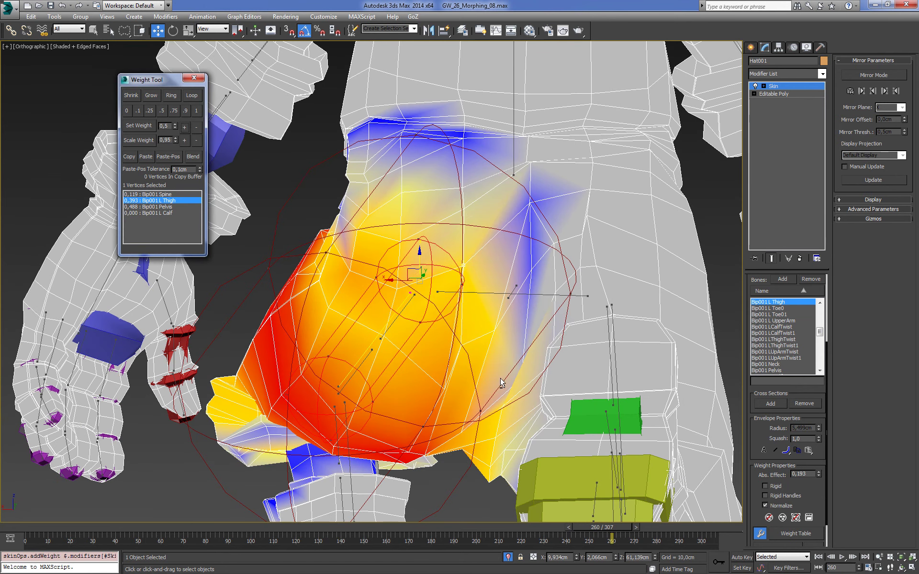
{"action": "middle_click_drag", "start_coordinate": [499, 382], "coordinate": [449, 355], "text": "alt"}
{"action": "left_click", "coordinate": [452, 346]}
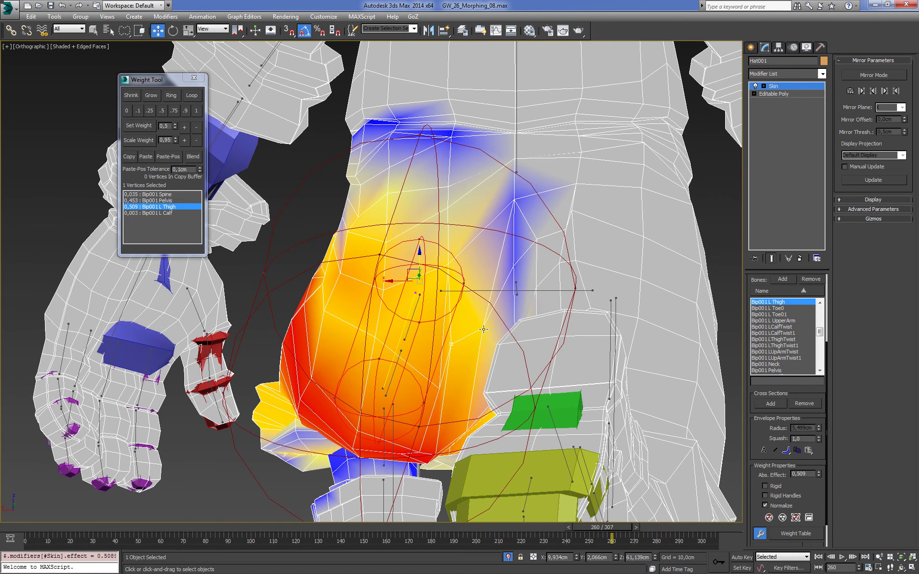
{"action": "left_click", "coordinate": [483, 329], "text": "ctrl"}
{"action": "left_click", "coordinate": [187, 125]}
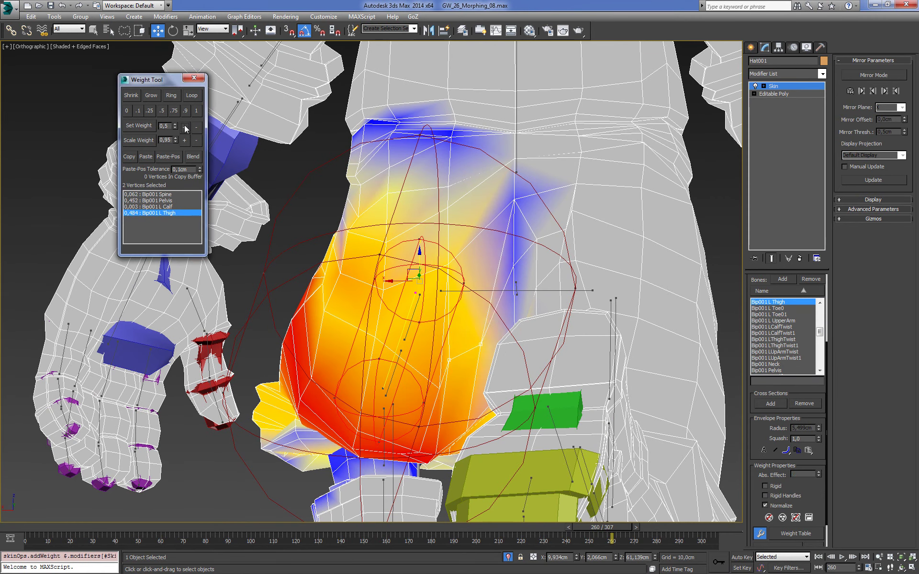
{"action": "mouse_move", "coordinate": [364, 296]}
{"action": "middle_mouse_down", "text": "alt"}
{"action": "mouse_move", "coordinate": [416, 271]}
{"action": "mouse_move", "coordinate": [547, 238]}
{"action": "middle_mouse_up", "text": "alt"}
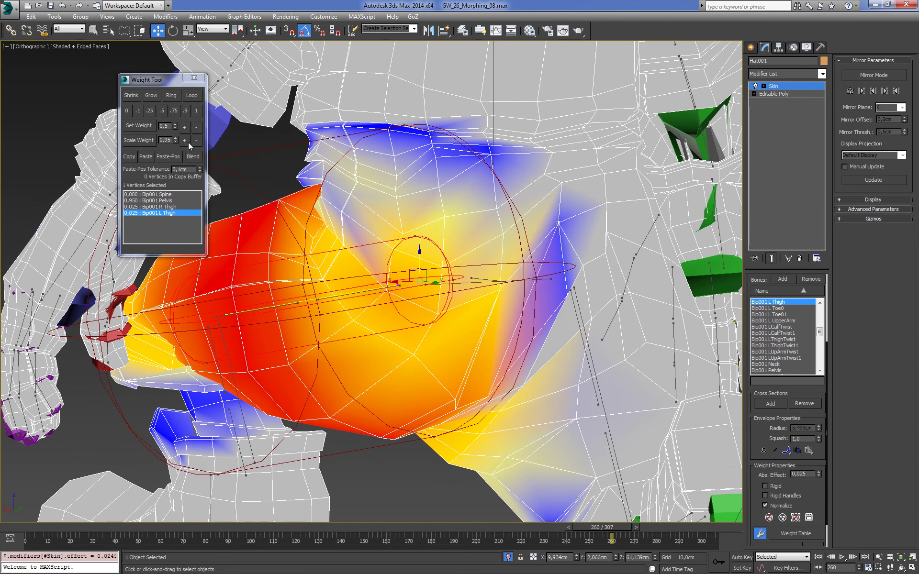
{"action": "left_click", "coordinate": [187, 127]}
{"action": "middle_click_drag", "start_coordinate": [551, 277], "coordinate": [568, 297], "text": "alt"}
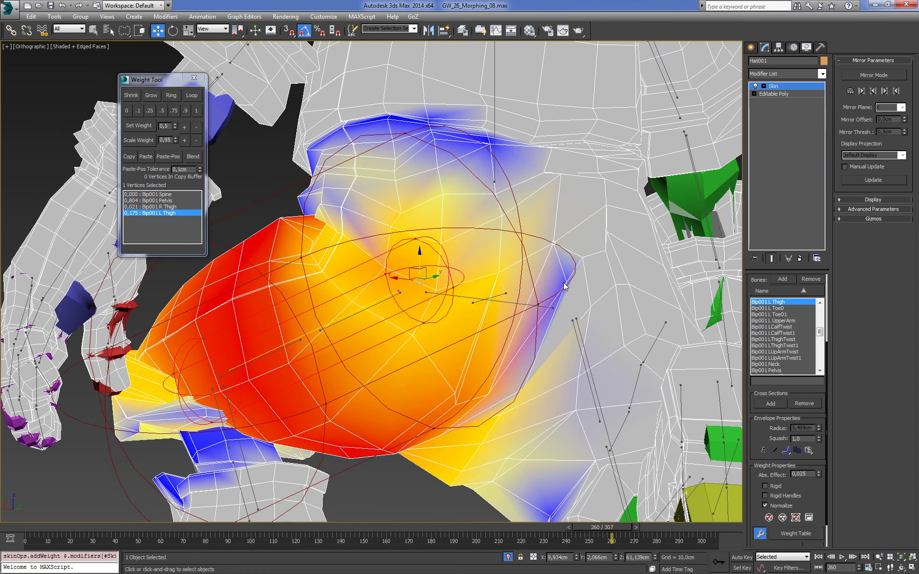
- Raise another hip vertex's L Thigh weight, then set Abs. Effect to 0.175
{"action": "left_click", "coordinate": [566, 283]}
{"action": "left_click", "coordinate": [184, 128]}
{"action": "left_click", "coordinate": [184, 128]}
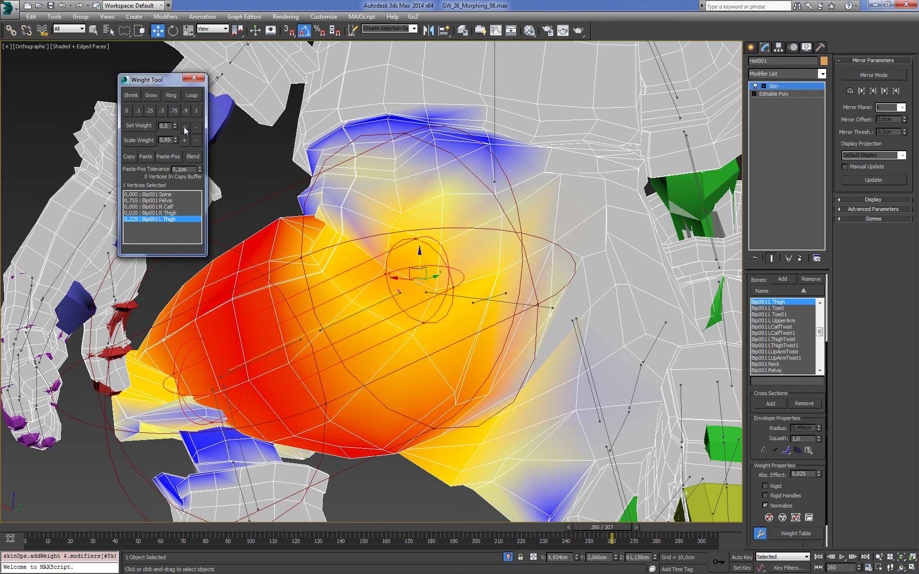
{"action": "left_click", "coordinate": [184, 127]}
{"action": "mouse_move", "coordinate": [526, 287]}
{"action": "middle_mouse_down", "text": "alt"}
{"action": "mouse_move", "coordinate": [421, 271]}
{"action": "mouse_move", "coordinate": [553, 258]}
{"action": "middle_mouse_up", "text": "alt"}
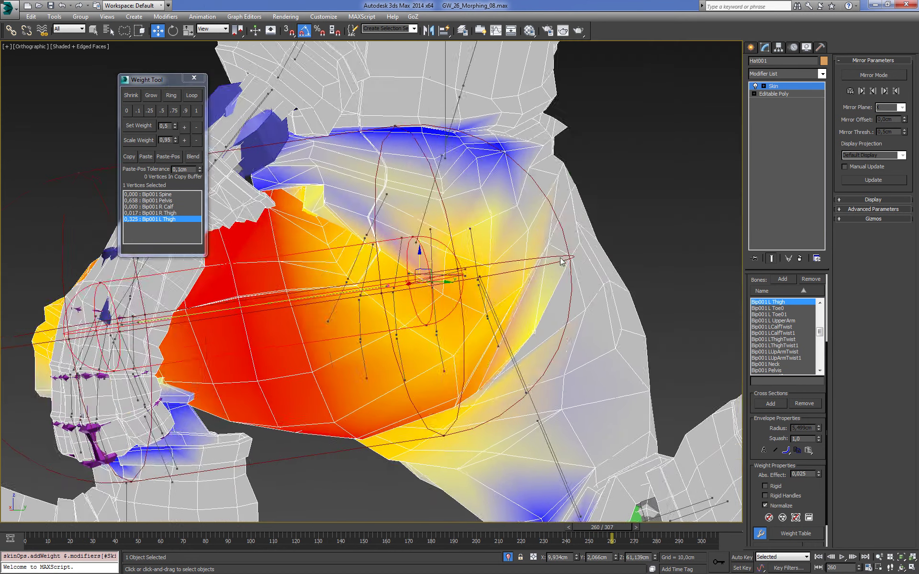
{"action": "type", "text": "0.175"}
{"action": "key", "text": "Return"}
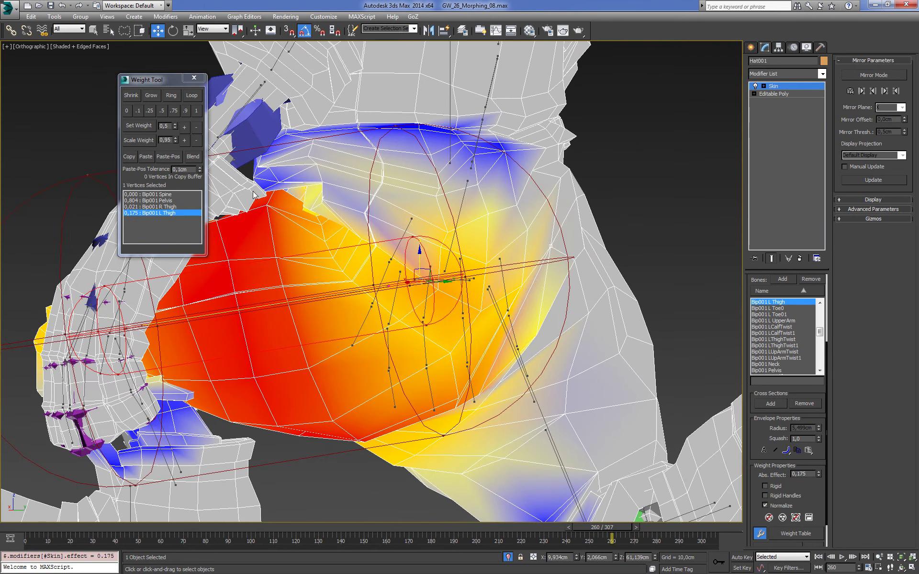
- Raise a shared hip vertex's L Thigh weight, then enable Mirror Mode and Mirror Paste
{"action": "middle_click_drag", "start_coordinate": [538, 311], "coordinate": [514, 296], "text": "alt"}
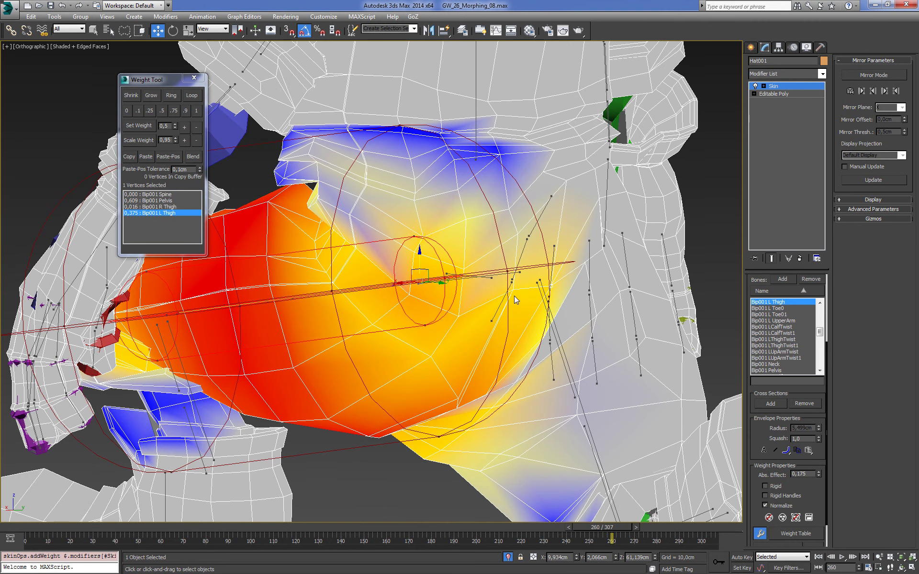
{"action": "left_click", "coordinate": [521, 294]}
{"action": "left_click", "coordinate": [511, 289]}
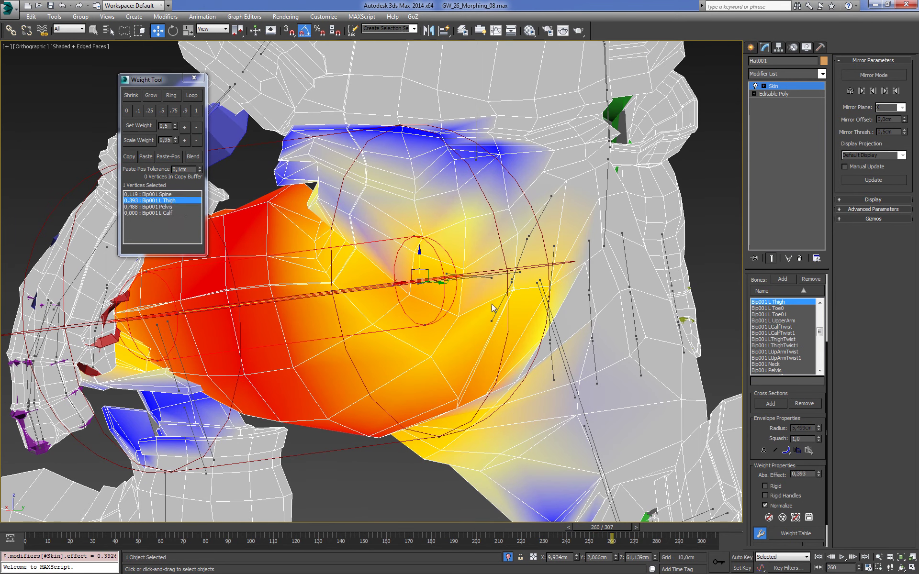
{"action": "left_click", "coordinate": [184, 126]}
{"action": "left_click", "coordinate": [184, 127]}
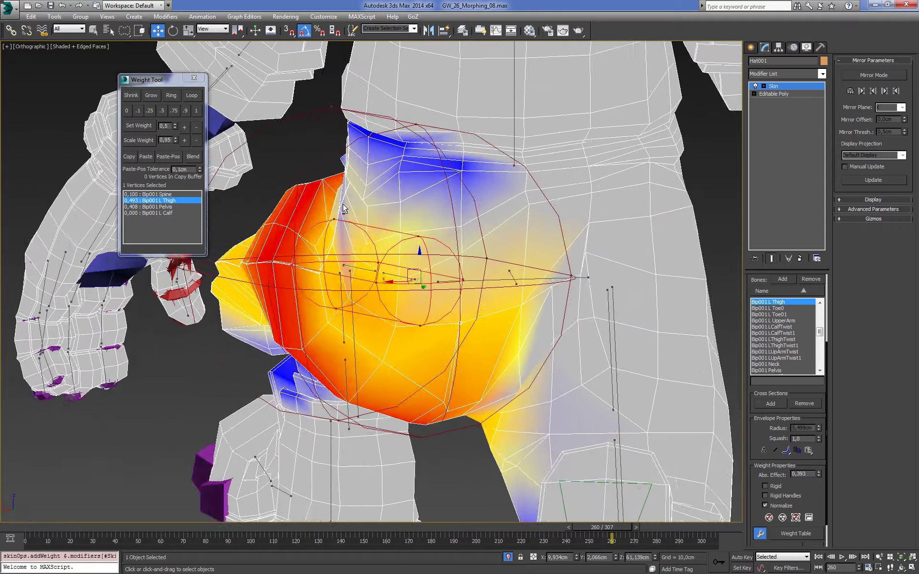
{"action": "mouse_move", "coordinate": [373, 199]}
{"action": "middle_mouse_down", "text": "alt"}
{"action": "mouse_move", "coordinate": [379, 208]}
{"action": "mouse_move", "coordinate": [824, 130]}
{"action": "middle_mouse_up", "text": "alt"}
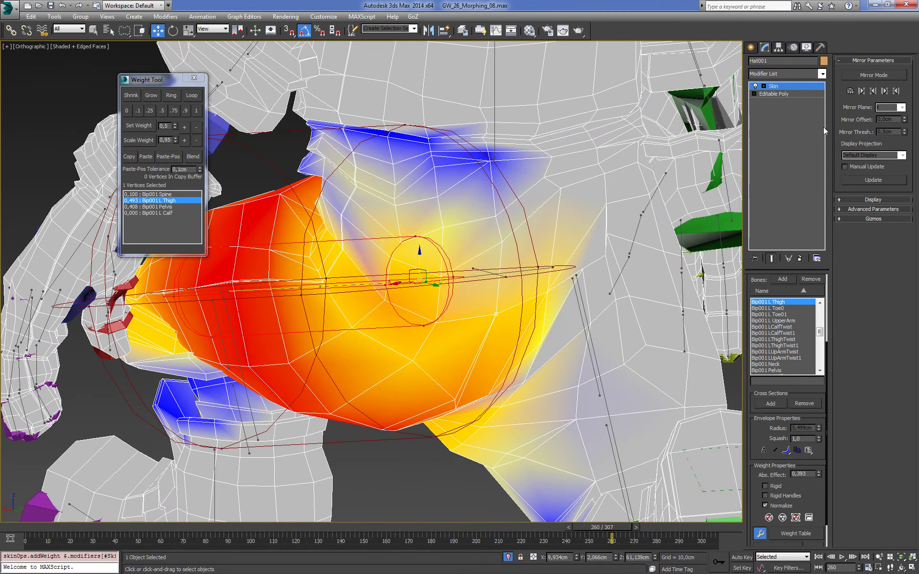
{"action": "left_click", "coordinate": [874, 76]}
{"action": "left_click", "coordinate": [896, 91]}
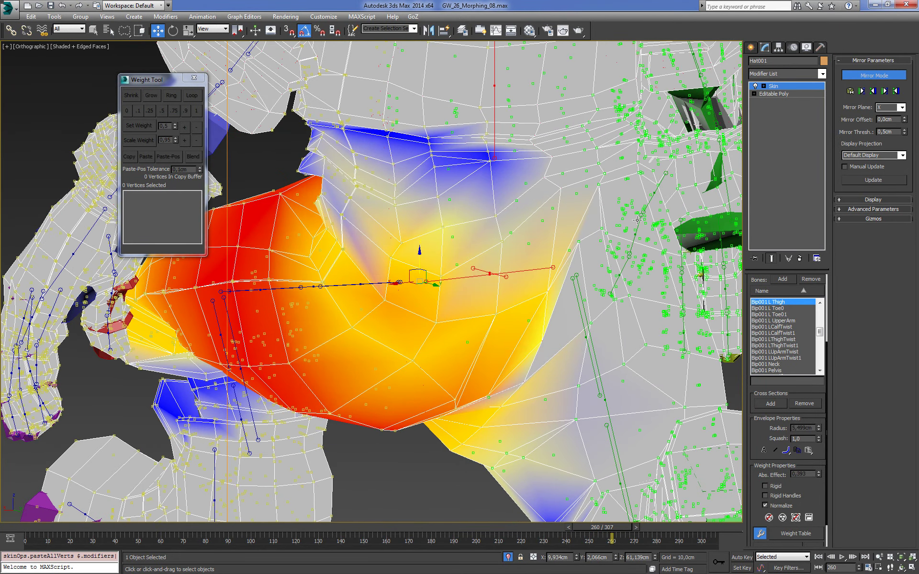
- Scrub the timeline to check hip deformation, then return to frame 260
{"action": "mouse_move", "coordinate": [637, 221]}
{"action": "middle_mouse_down", "text": "alt"}
{"action": "mouse_move", "coordinate": [630, 237]}
{"action": "mouse_move", "coordinate": [665, 234]}
{"action": "mouse_move", "coordinate": [575, 381]}
{"action": "middle_mouse_up", "text": "alt"}
{"action": "scroll", "coordinate": [599, 236], "scroll_direction": "down", "scroll_amount": 5}
{"action": "scroll", "coordinate": [599, 236], "scroll_direction": "up", "scroll_amount": 5}
{"action": "scroll", "coordinate": [666, 232], "scroll_direction": "down", "scroll_amount": 3}
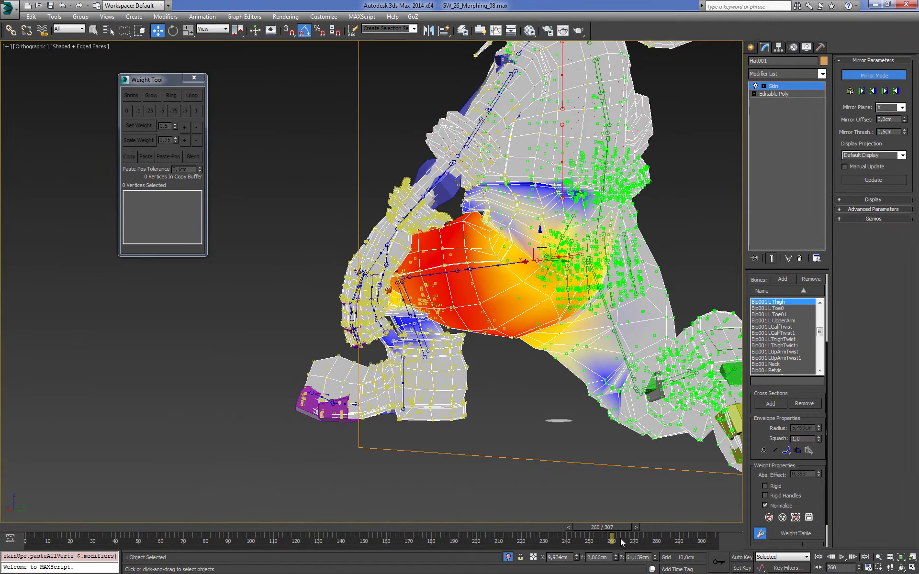
{"action": "left_click_drag", "start_coordinate": [605, 526], "coordinate": [617, 527]}
{"action": "key", "text": "w"}
- Select the Bip001 R Thigh envelope for editing
{"action": "mouse_move", "coordinate": [528, 426]}
{"action": "middle_mouse_down", "text": "alt"}
{"action": "mouse_move", "coordinate": [636, 380]}
{"action": "mouse_move", "coordinate": [539, 372]}
{"action": "mouse_move", "coordinate": [505, 354]}
{"action": "mouse_move", "coordinate": [515, 343]}
{"action": "middle_mouse_up", "text": "alt"}
{"action": "scroll", "coordinate": [535, 373], "scroll_direction": "up", "scroll_amount": 4}
{"action": "middle_click_drag", "start_coordinate": [443, 304], "coordinate": [481, 336], "text": "alt"}
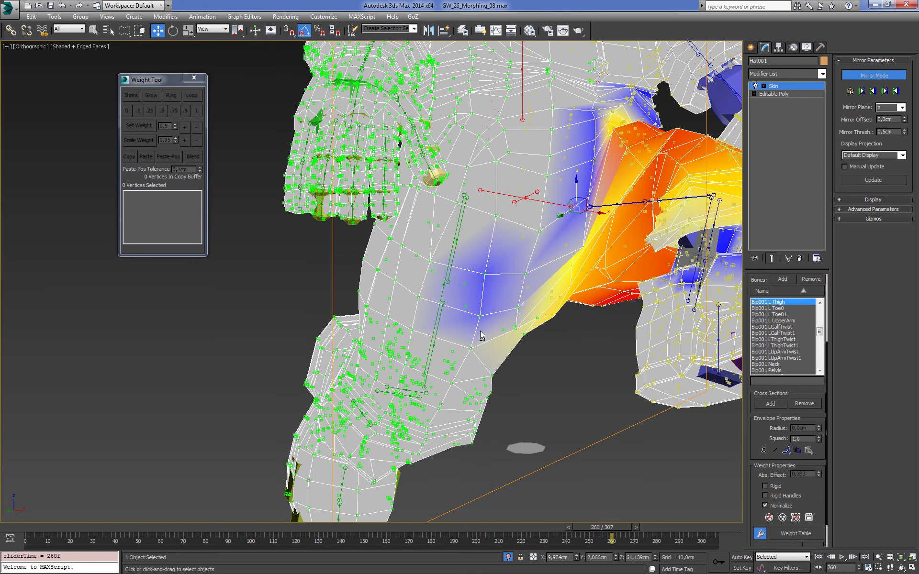
{"action": "left_click", "coordinate": [450, 291]}
{"action": "scroll", "coordinate": [451, 292], "scroll_direction": "up", "scroll_amount": 3}
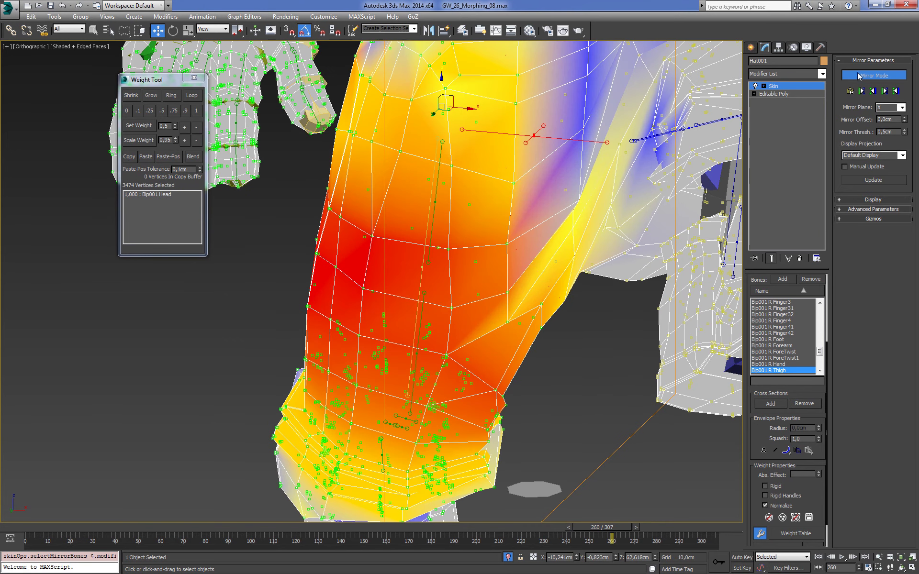
- Turn off Mirror Mode and raise R Thigh weight on two thigh vertices and an inner-hip vertex
{"action": "left_click", "coordinate": [859, 76]}
{"action": "middle_click_drag", "start_coordinate": [507, 287], "coordinate": [535, 223], "text": "alt"}
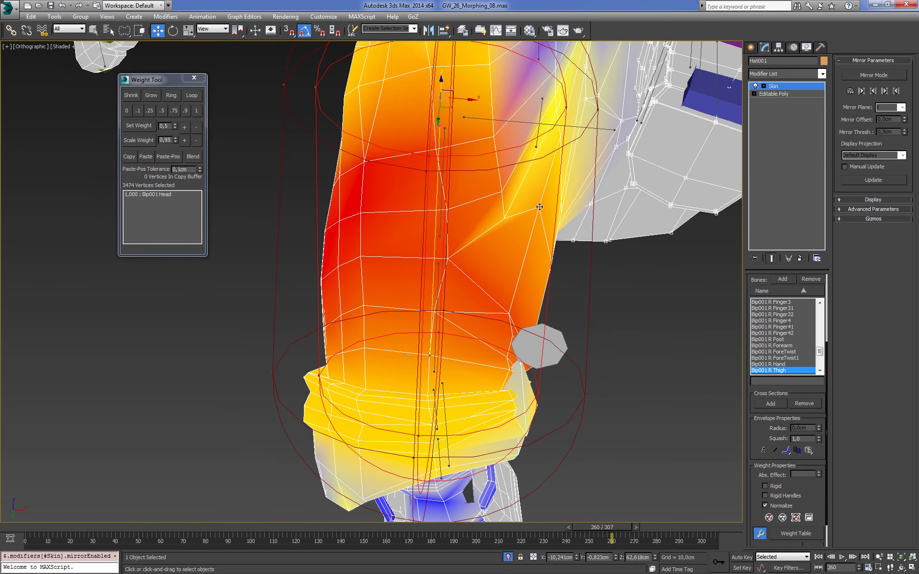
{"action": "left_click", "coordinate": [539, 207]}
{"action": "middle_click_drag", "start_coordinate": [609, 279], "coordinate": [556, 289], "text": "alt"}
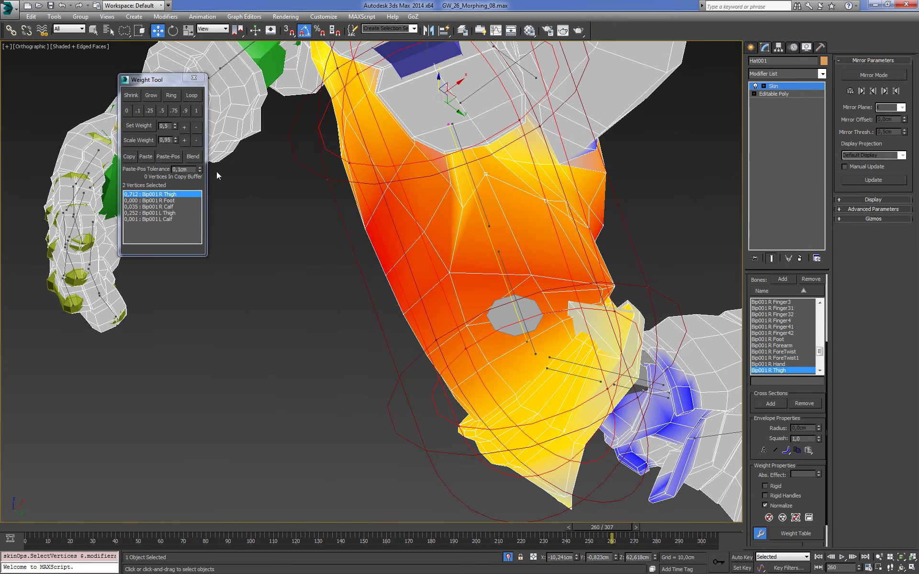
{"action": "left_click", "coordinate": [185, 126]}
{"action": "mouse_move", "coordinate": [498, 207]}
{"action": "middle_mouse_down", "text": "alt"}
{"action": "mouse_move", "coordinate": [536, 246]}
{"action": "mouse_move", "coordinate": [489, 272]}
{"action": "middle_mouse_up", "text": "alt"}
{"action": "left_click", "coordinate": [481, 283]}
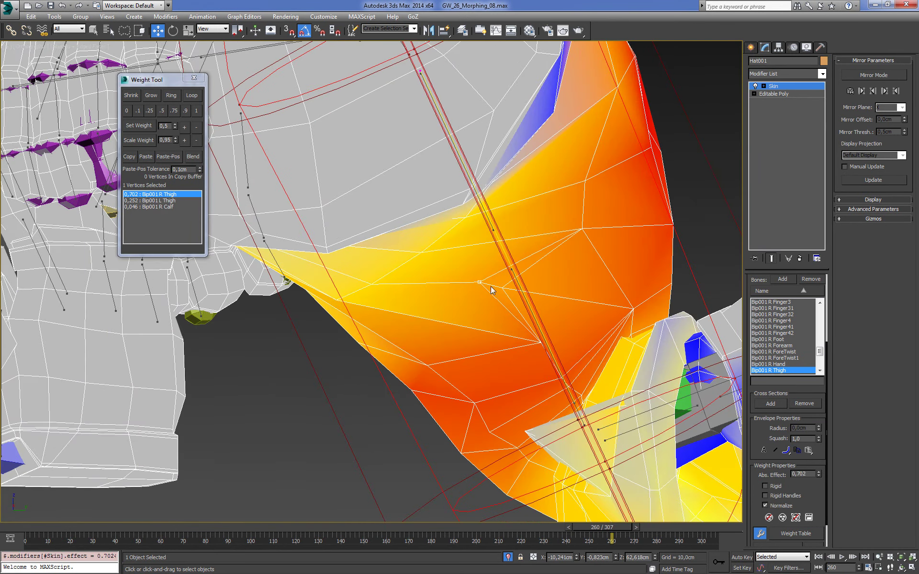
{"action": "left_click", "coordinate": [184, 125]}
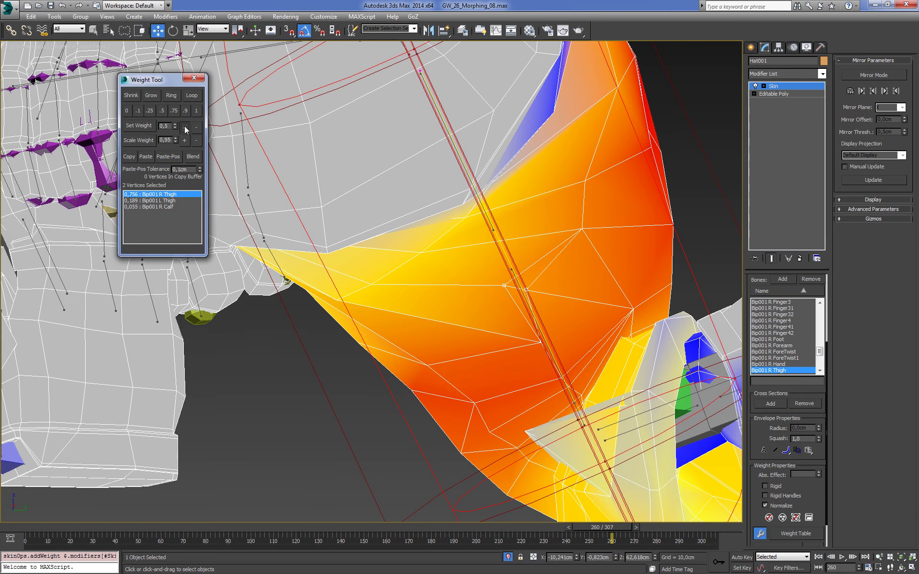
- Lower R Thigh weights, leaving a knee vertex at 0.846 R Thigh, 0.154 R Calf
{"action": "mouse_move", "coordinate": [565, 287]}
{"action": "middle_mouse_down", "text": "alt"}
{"action": "mouse_move", "coordinate": [544, 277]}
{"action": "mouse_move", "coordinate": [516, 297]}
{"action": "mouse_move", "coordinate": [443, 317]}
{"action": "mouse_move", "coordinate": [452, 320]}
{"action": "mouse_move", "coordinate": [248, 197]}
{"action": "middle_mouse_up", "text": "alt"}
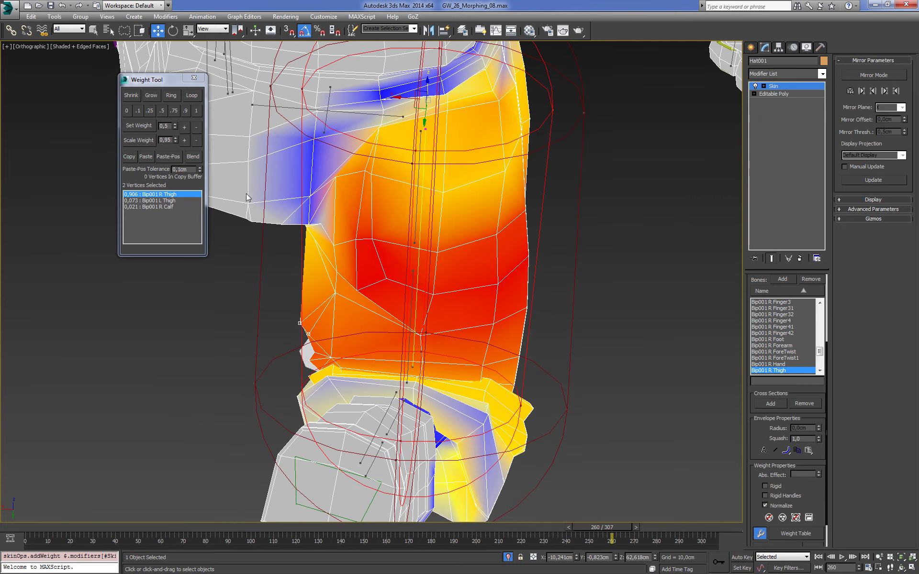
{"action": "left_click", "coordinate": [197, 127]}
{"action": "middle_click_drag", "start_coordinate": [502, 287], "coordinate": [556, 307], "text": "alt"}
{"action": "left_click", "coordinate": [534, 311]}
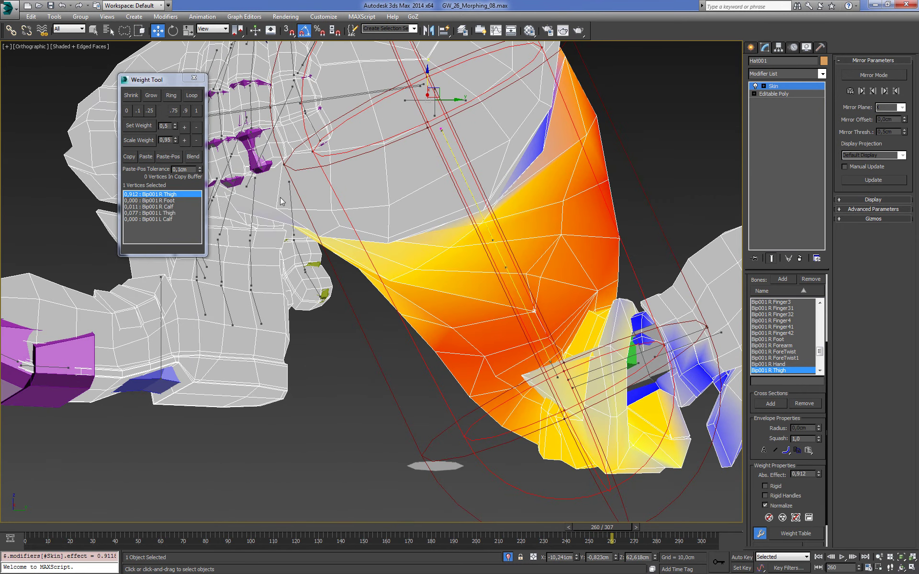
{"action": "left_click", "coordinate": [196, 127]}
{"action": "middle_click_drag", "start_coordinate": [350, 285], "coordinate": [513, 344], "text": "alt"}
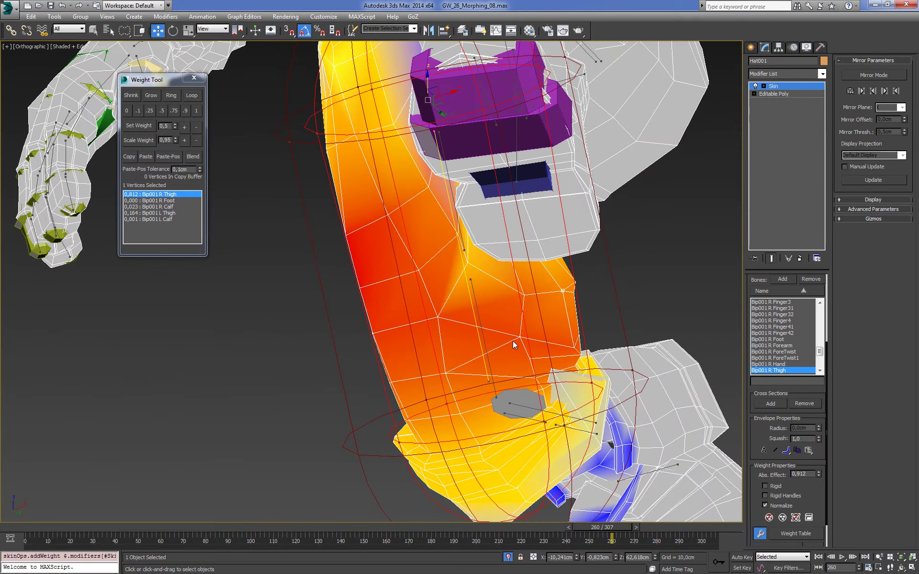
{"action": "left_click", "coordinate": [185, 127]}
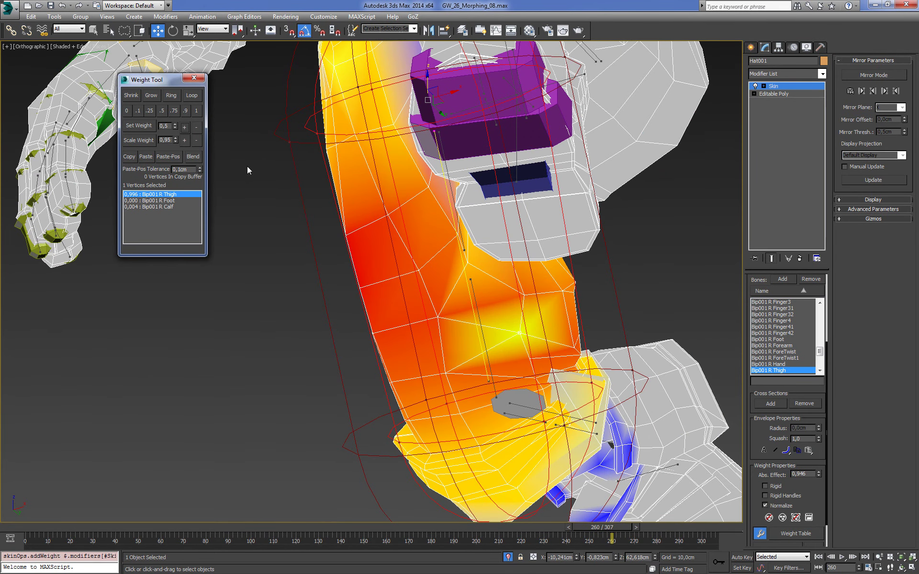
{"action": "triple_click", "coordinate": [196, 127]}
{"action": "mouse_move", "coordinate": [241, 165]}
{"action": "middle_mouse_down", "text": "alt"}
{"action": "mouse_move", "coordinate": [523, 285]}
{"action": "mouse_move", "coordinate": [495, 301]}
{"action": "mouse_move", "coordinate": [561, 298]}
{"action": "mouse_move", "coordinate": [466, 302]}
{"action": "mouse_move", "coordinate": [470, 383]}
{"action": "mouse_move", "coordinate": [469, 335]}
{"action": "mouse_move", "coordinate": [388, 331]}
{"action": "mouse_move", "coordinate": [384, 341]}
{"action": "mouse_move", "coordinate": [455, 335]}
{"action": "middle_mouse_up", "text": "alt"}
- Tune the selected hip vertices' R Thigh weight up and down to 0.816
{"action": "scroll", "coordinate": [455, 335], "scroll_direction": "down", "scroll_amount": 3}
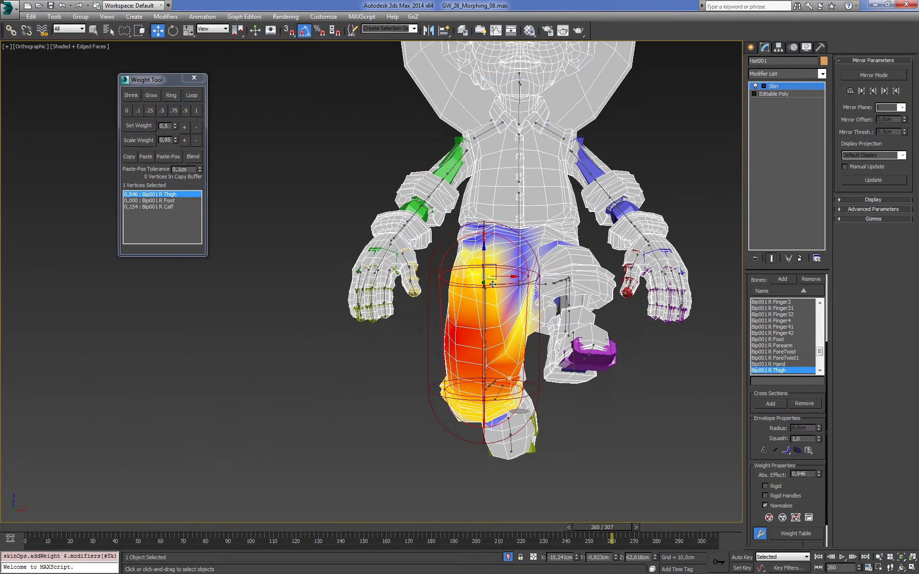
{"action": "scroll", "coordinate": [505, 330], "scroll_direction": "up", "scroll_amount": 3}
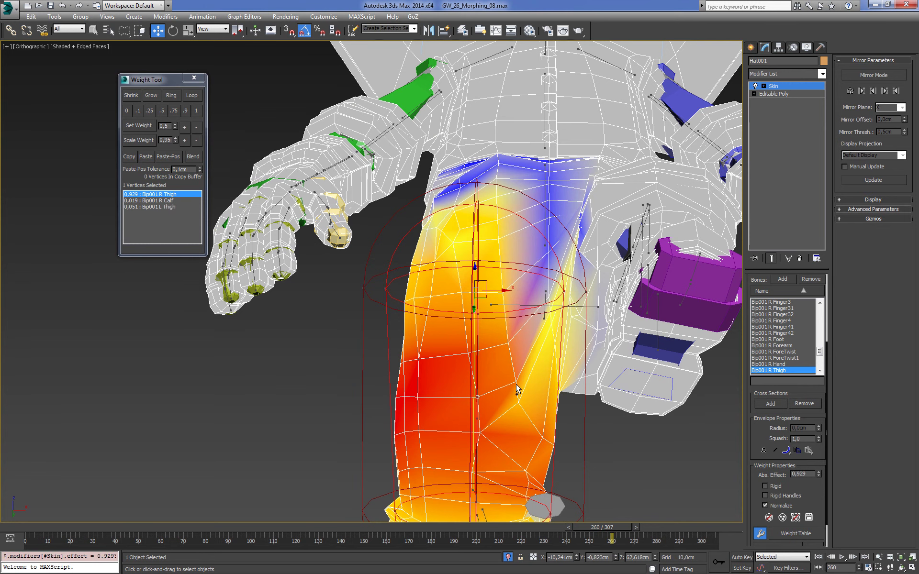
{"action": "double_click", "coordinate": [185, 129]}
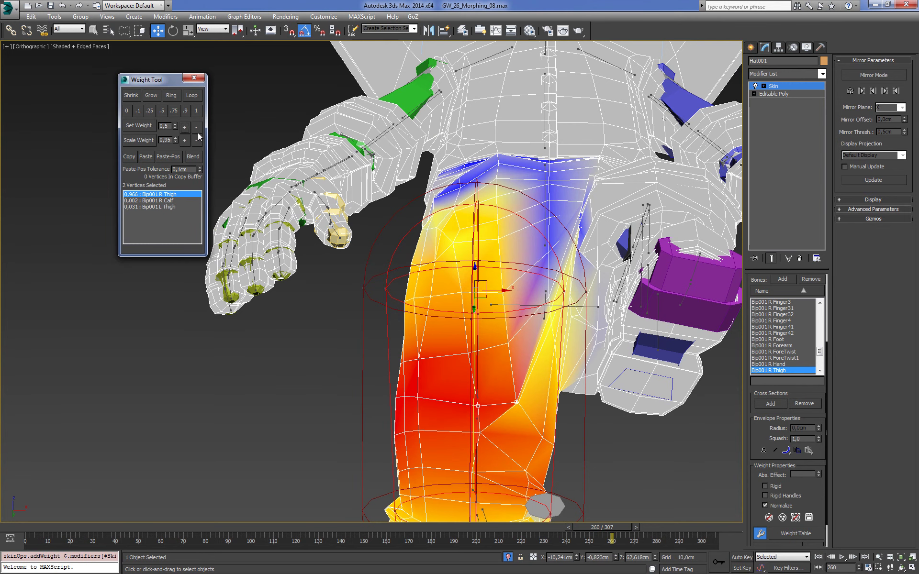
{"action": "left_click", "coordinate": [197, 127]}
{"action": "double_click", "coordinate": [197, 128]}
{"action": "scroll", "coordinate": [550, 301], "scroll_direction": "down", "scroll_amount": 4}
{"action": "scroll", "coordinate": [551, 302], "scroll_direction": "up", "scroll_amount": 2}
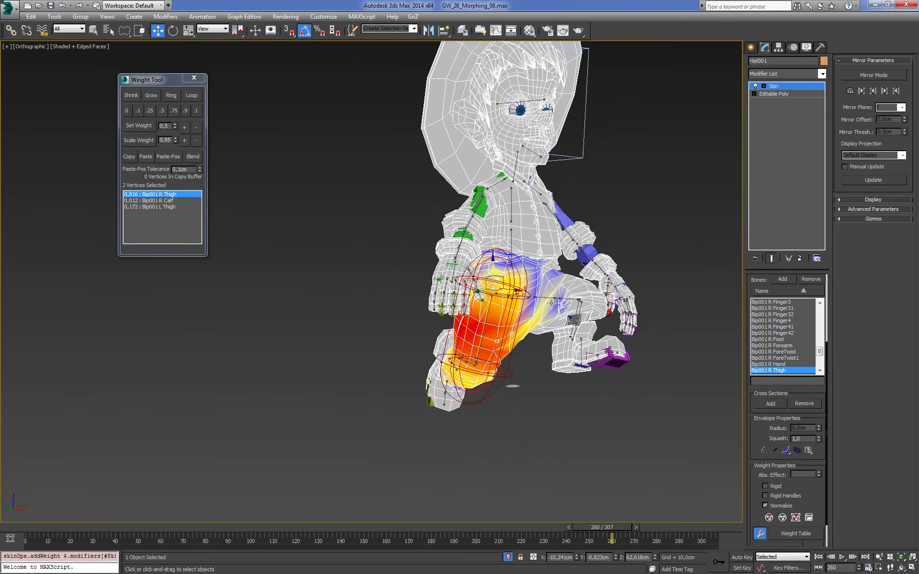
- Scrub the animation to frame 274 to test the thigh and leg bend from the side
{"action": "mouse_move", "coordinate": [551, 303]}
{"action": "middle_mouse_down", "text": "alt"}
{"action": "mouse_move", "coordinate": [735, 322]}
{"action": "mouse_move", "coordinate": [570, 335]}
{"action": "mouse_move", "coordinate": [630, 329]}
{"action": "mouse_move", "coordinate": [631, 318]}
{"action": "middle_mouse_up", "text": "alt"}
{"action": "scroll", "coordinate": [734, 322], "scroll_direction": "up", "scroll_amount": 3}
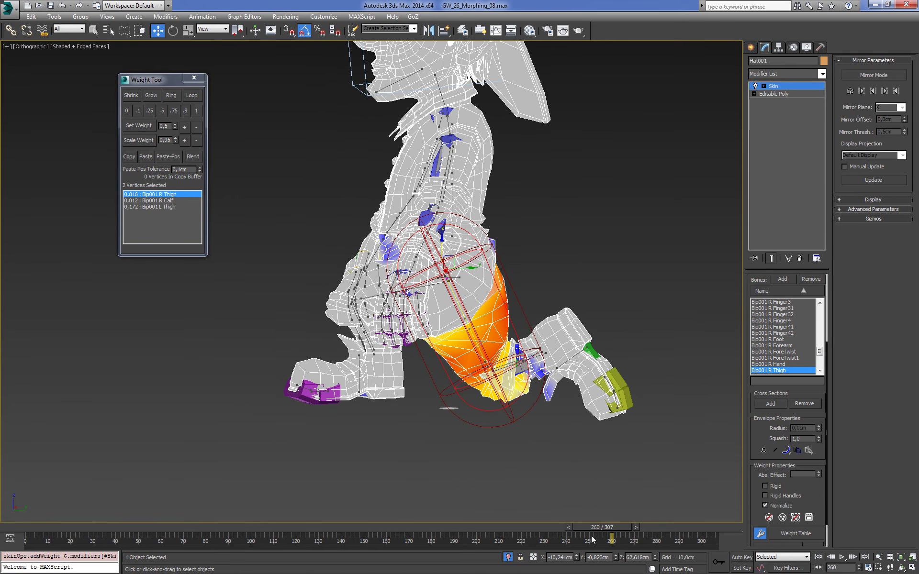
{"action": "left_click_drag", "start_coordinate": [592, 539], "coordinate": [646, 535]}
{"action": "middle_click_drag", "start_coordinate": [536, 445], "coordinate": [626, 445], "text": "alt"}
{"action": "scroll", "coordinate": [622, 400], "scroll_direction": "up", "scroll_amount": 3}
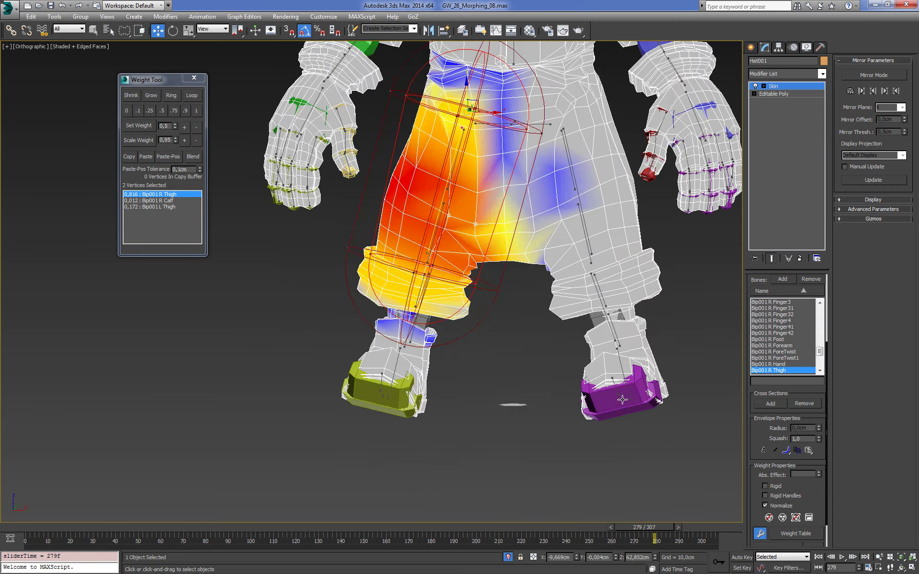
{"action": "mouse_move", "coordinate": [622, 400]}
{"action": "middle_mouse_down", "text": "alt"}
{"action": "mouse_move", "coordinate": [673, 423]}
{"action": "mouse_move", "coordinate": [718, 500]}
{"action": "middle_mouse_up", "text": "alt"}
{"action": "mouse_move", "coordinate": [663, 528]}
{"action": "left_mouse_down"}
{"action": "mouse_move", "coordinate": [636, 527]}
{"action": "mouse_move", "coordinate": [659, 525]}
{"action": "mouse_move", "coordinate": [646, 522]}
{"action": "left_mouse_up"}
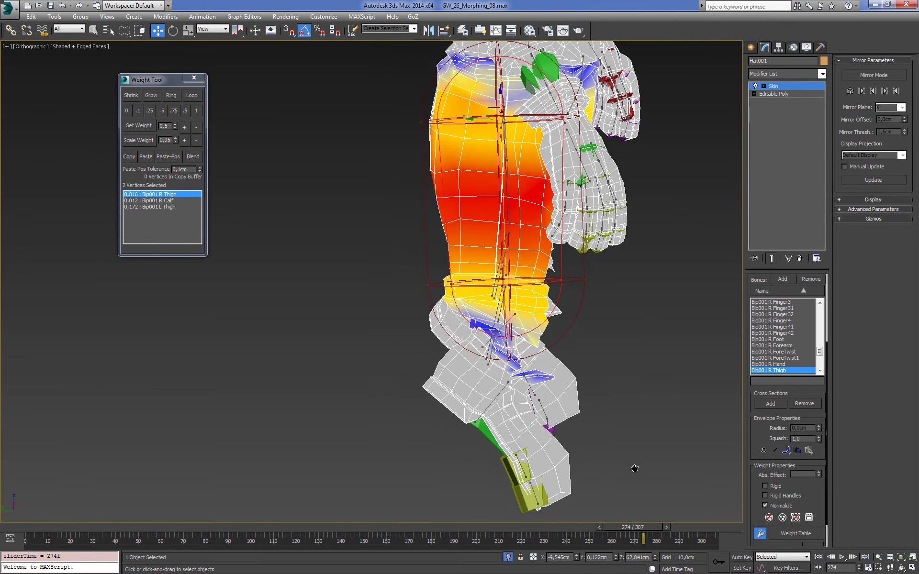
- Orbit around the knee and make the R Calf Twist envelope active
{"action": "scroll", "coordinate": [646, 479], "scroll_direction": "up", "scroll_amount": 3}
{"action": "scroll", "coordinate": [505, 354], "scroll_direction": "up", "scroll_amount": 2}
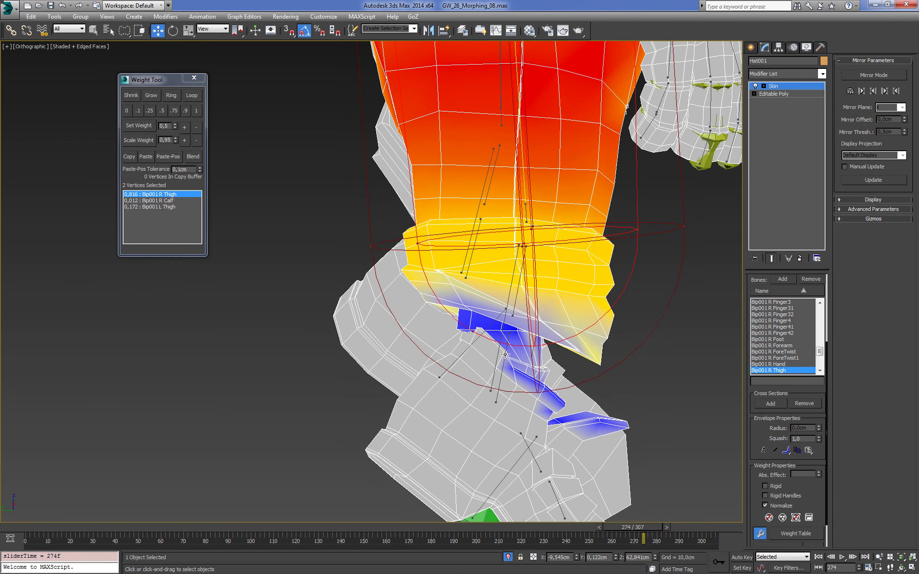
{"action": "middle_click_drag", "start_coordinate": [502, 228], "coordinate": [529, 229], "text": "alt"}
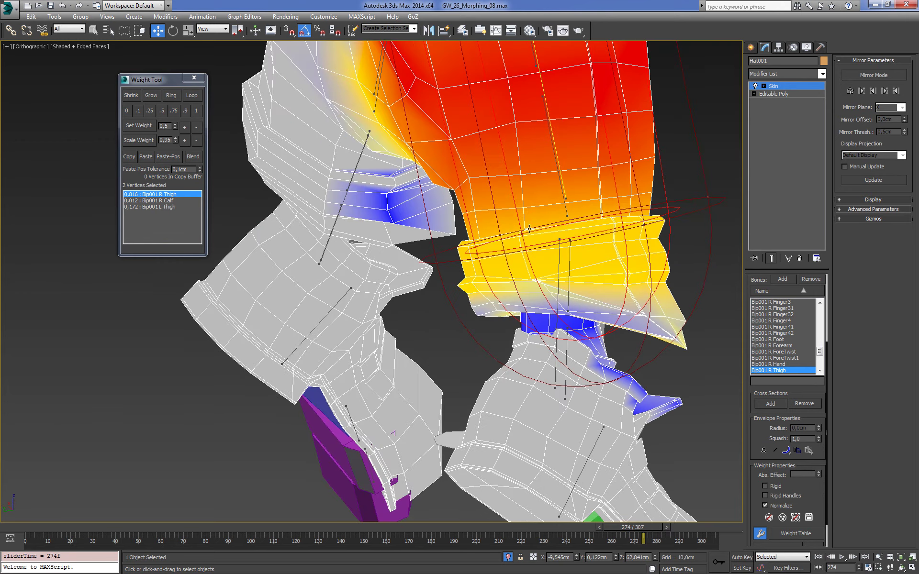
{"action": "left_click", "coordinate": [569, 262]}
{"action": "mouse_move", "coordinate": [569, 262]}
{"action": "middle_mouse_down", "text": "alt"}
{"action": "mouse_move", "coordinate": [488, 295]}
{"action": "mouse_move", "coordinate": [520, 276]}
{"action": "mouse_move", "coordinate": [439, 322]}
{"action": "middle_mouse_up", "text": "alt"}
- Raise R Calf weight on the knee vertices to about 0.851
{"action": "left_click", "coordinate": [149, 201]}
{"action": "key", "text": "F3"}
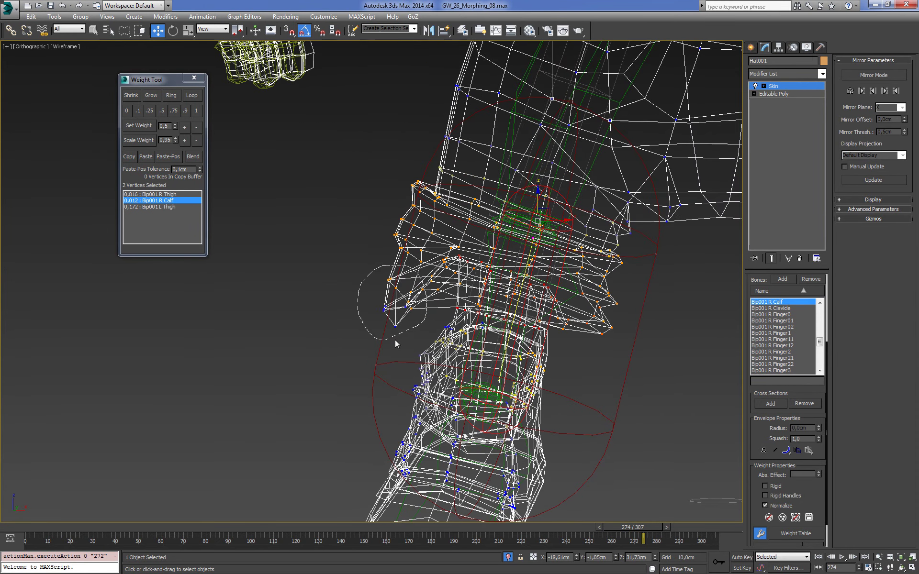
{"action": "left_click_drag", "start_coordinate": [395, 341], "coordinate": [394, 339]}
{"action": "key", "text": "F3"}
{"action": "left_click", "coordinate": [185, 126]}
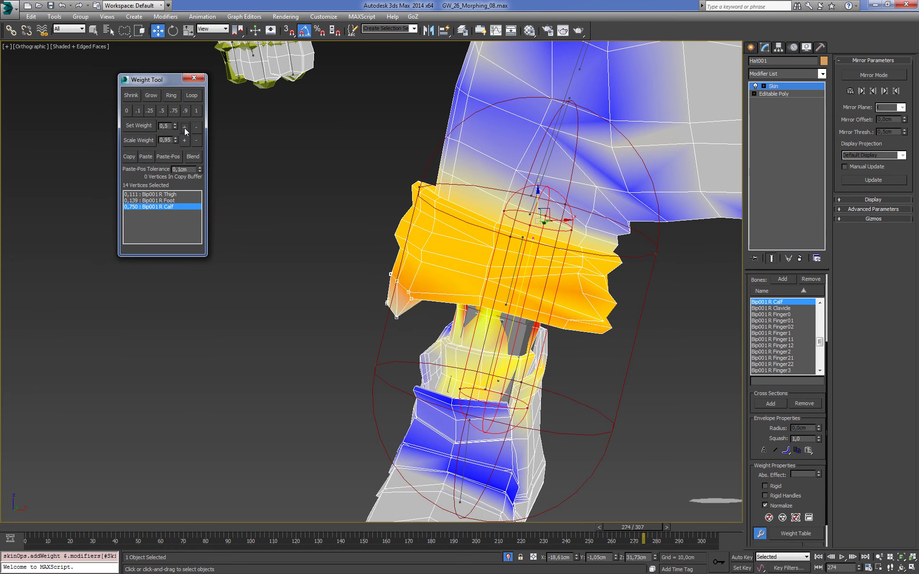
{"action": "left_click", "coordinate": [184, 127]}
{"action": "left_click", "coordinate": [184, 126]}
{"action": "key", "text": "F3"}
{"action": "left_click_drag", "start_coordinate": [402, 330], "coordinate": [395, 329]}
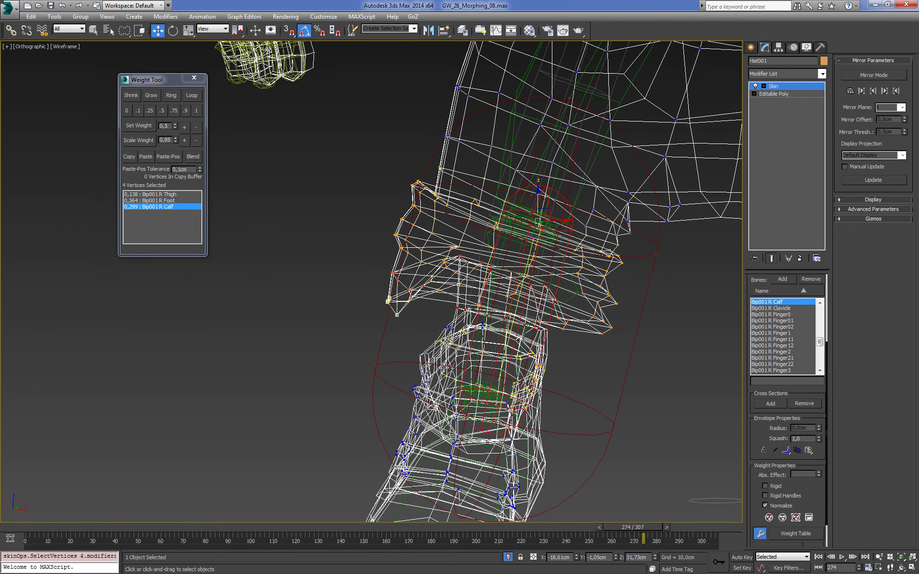
{"action": "mouse_move", "coordinate": [395, 330]}
{"action": "middle_mouse_down", "text": "alt"}
{"action": "mouse_move", "coordinate": [506, 324]}
{"action": "mouse_move", "coordinate": [247, 165]}
{"action": "middle_mouse_up", "text": "alt"}
{"action": "key", "text": "F3"}
- Make R Foot active and zero its weight on the selected knee vertices
{"action": "left_click", "coordinate": [505, 324]}
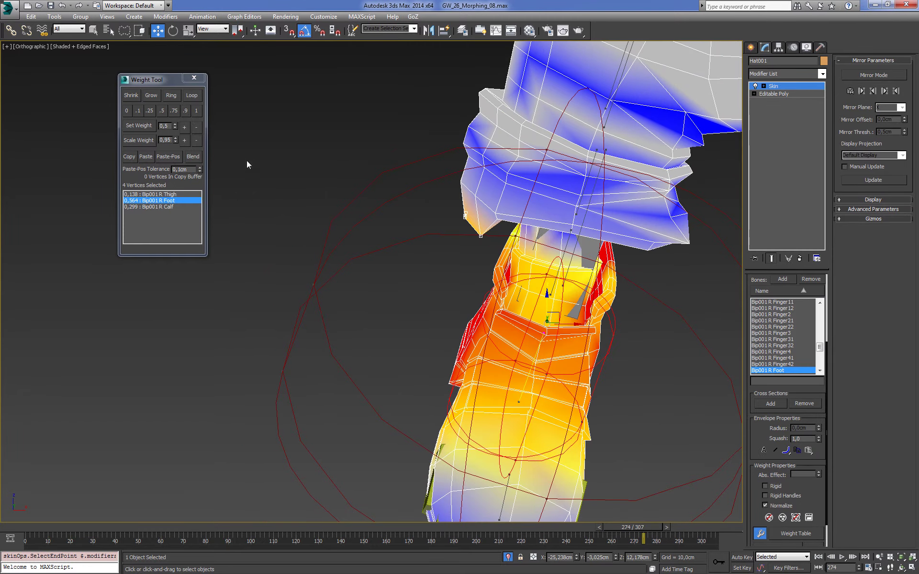
{"action": "left_click", "coordinate": [127, 111]}
{"action": "mouse_move", "coordinate": [335, 230]}
{"action": "middle_mouse_down", "text": "alt"}
{"action": "mouse_move", "coordinate": [368, 255]}
{"action": "mouse_move", "coordinate": [433, 267]}
{"action": "mouse_move", "coordinate": [526, 249]}
{"action": "middle_mouse_up", "text": "alt"}
{"action": "key", "text": "F3"}
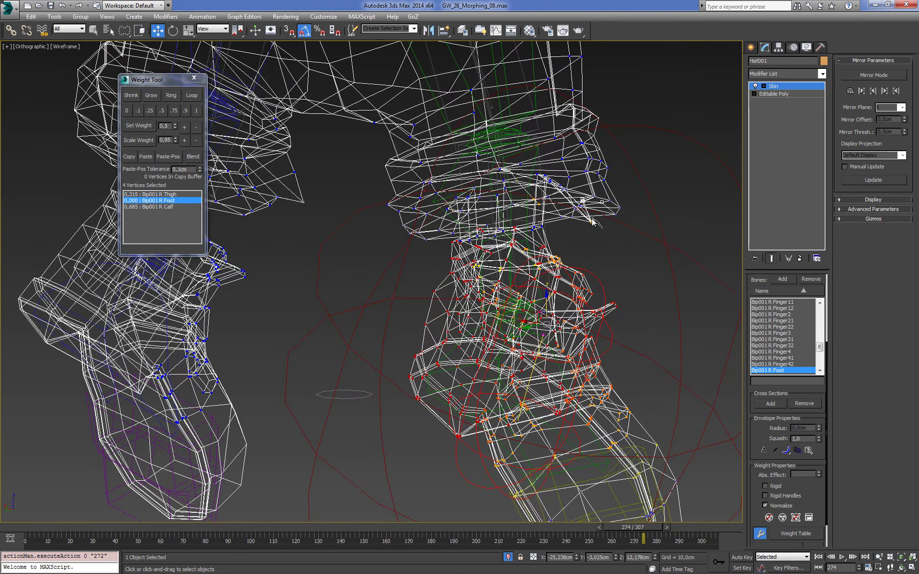
{"action": "left_click_drag", "start_coordinate": [586, 221], "coordinate": [602, 253]}
{"action": "key", "text": "F3"}
{"action": "left_click", "coordinate": [127, 111]}
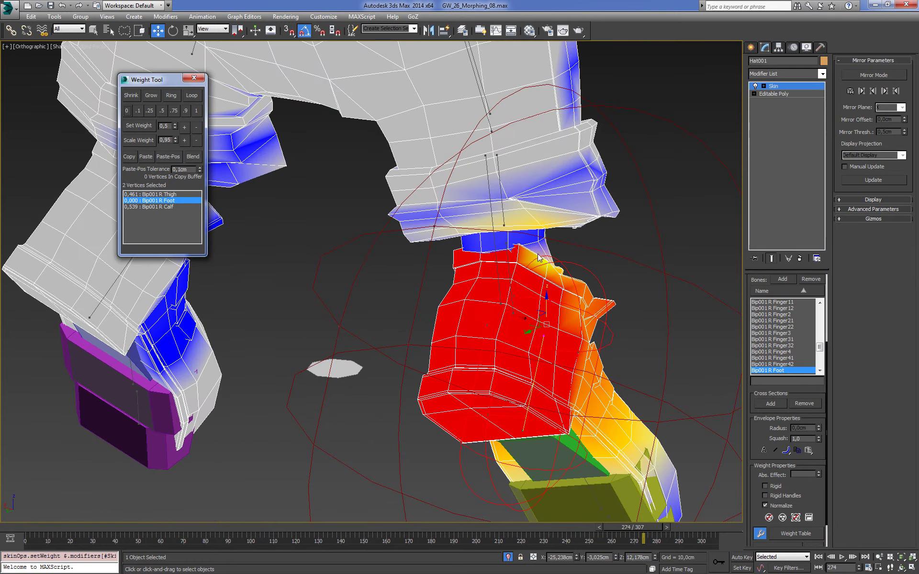
- Zero the R Foot weight on two more stray knee-edge vertices
{"action": "mouse_move", "coordinate": [589, 249]}
{"action": "middle_mouse_down", "text": "alt"}
{"action": "mouse_move", "coordinate": [608, 260]}
{"action": "mouse_move", "coordinate": [615, 231]}
{"action": "middle_mouse_up", "text": "alt"}
{"action": "left_click", "coordinate": [607, 215]}
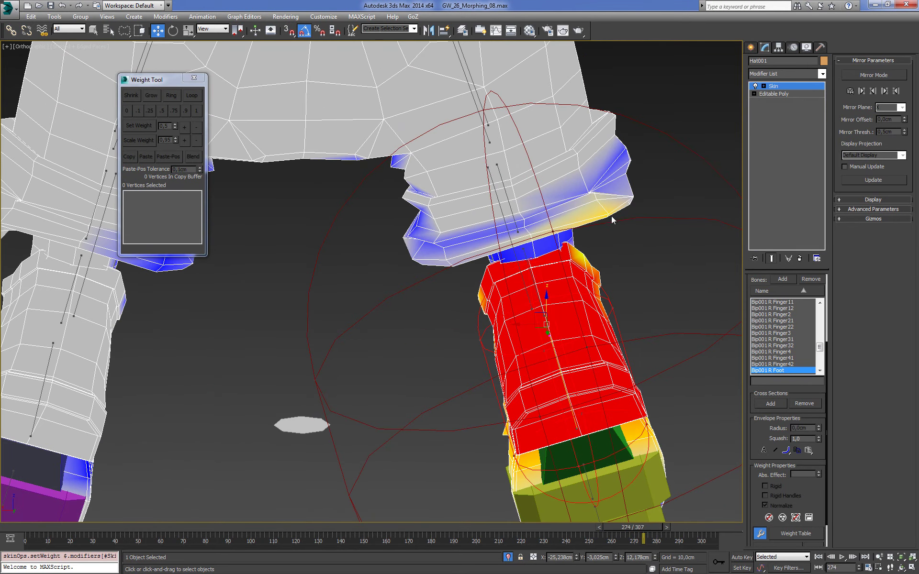
{"action": "left_click", "coordinate": [127, 110]}
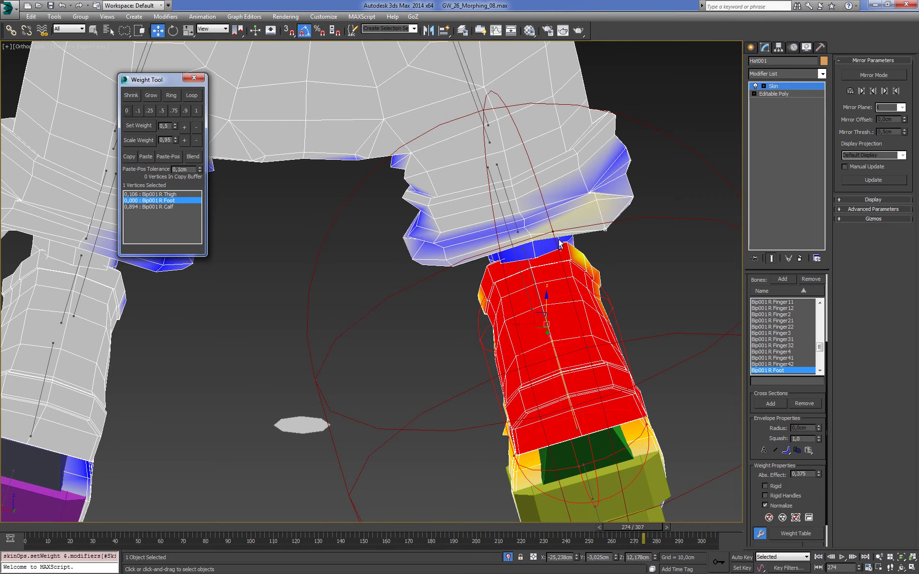
{"action": "mouse_move", "coordinate": [335, 239]}
{"action": "middle_mouse_down", "text": "alt"}
{"action": "mouse_move", "coordinate": [428, 220]}
{"action": "mouse_move", "coordinate": [445, 197]}
{"action": "middle_mouse_up", "text": "alt"}
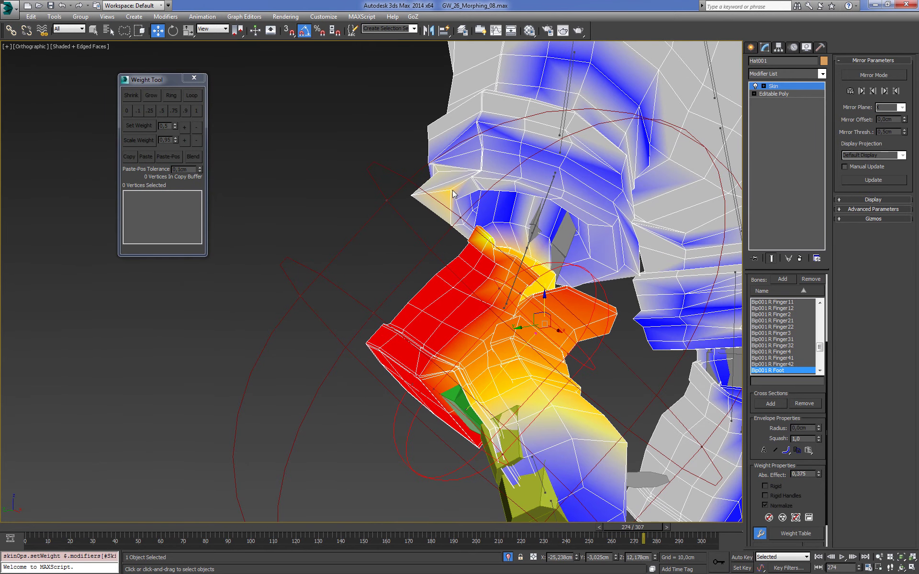
{"action": "left_click", "coordinate": [451, 190]}
{"action": "left_click", "coordinate": [127, 111]}
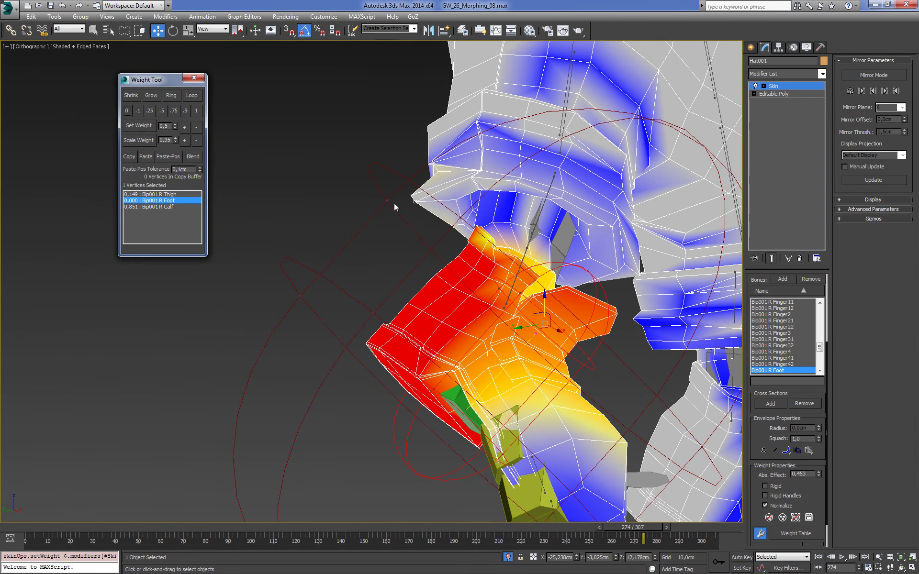
{"action": "mouse_move", "coordinate": [396, 206]}
{"action": "middle_mouse_down", "text": "alt"}
{"action": "mouse_move", "coordinate": [529, 282]}
{"action": "mouse_move", "coordinate": [569, 254]}
{"action": "mouse_move", "coordinate": [627, 276]}
{"action": "mouse_move", "coordinate": [673, 328]}
{"action": "middle_mouse_up", "text": "alt"}
{"action": "key", "text": "F3"}
- Make R Calf the active bone and scrub the animation back to frame 269
{"action": "scroll", "coordinate": [459, 267], "scroll_direction": "up", "scroll_amount": 5}
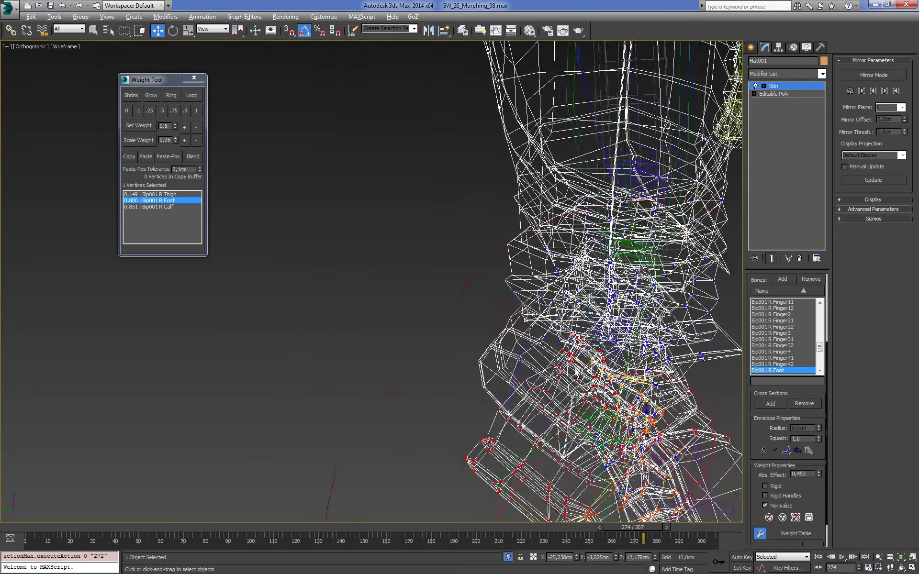
{"action": "key", "text": "F3"}
{"action": "mouse_move", "coordinate": [459, 267]}
{"action": "middle_mouse_down", "text": "alt"}
{"action": "mouse_move", "coordinate": [573, 291]}
{"action": "mouse_move", "coordinate": [593, 283]}
{"action": "mouse_move", "coordinate": [530, 278]}
{"action": "mouse_move", "coordinate": [550, 291]}
{"action": "mouse_move", "coordinate": [524, 287]}
{"action": "mouse_move", "coordinate": [541, 318]}
{"action": "mouse_move", "coordinate": [535, 319]}
{"action": "middle_mouse_up", "text": "alt"}
{"action": "key", "text": "F3"}
{"action": "key", "text": "F3"}
{"action": "left_click", "coordinate": [588, 280]}
{"action": "key", "text": "F3"}
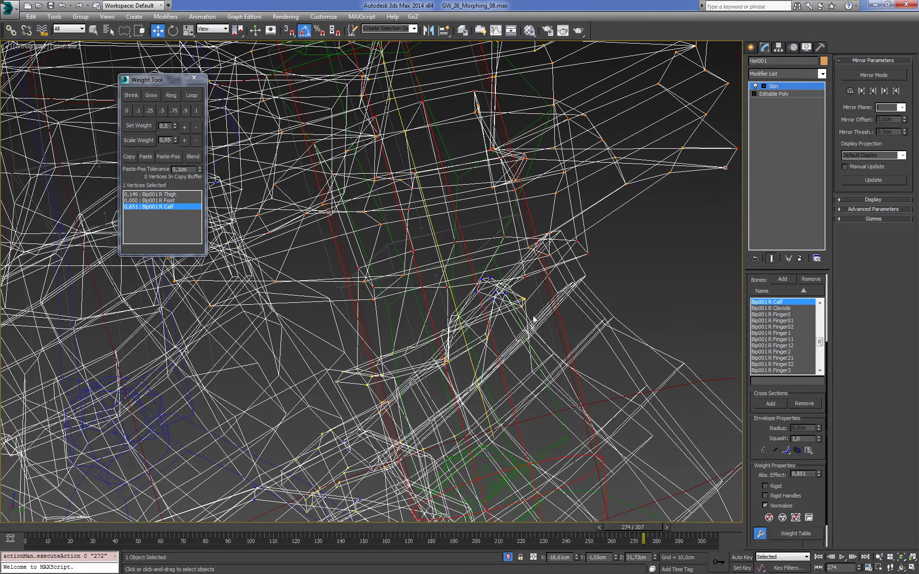
{"action": "key", "text": "F3"}
{"action": "left_click_drag", "start_coordinate": [643, 538], "coordinate": [633, 538]}
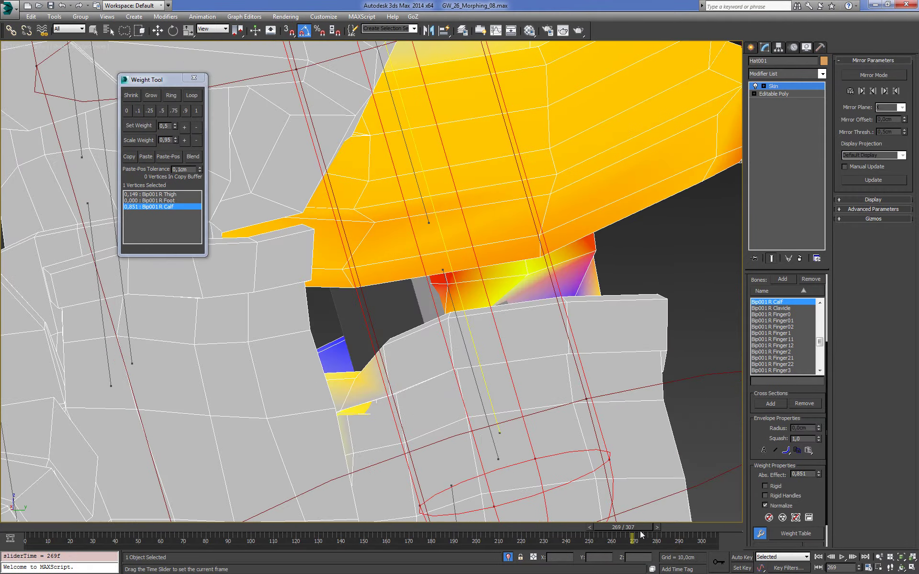
{"action": "mouse_move", "coordinate": [592, 379]}
{"action": "middle_mouse_down", "text": "alt"}
{"action": "mouse_move", "coordinate": [576, 361]}
{"action": "mouse_move", "coordinate": [488, 364]}
{"action": "mouse_move", "coordinate": [570, 327]}
{"action": "middle_mouse_up", "text": "alt"}
- Raise R Calf weight on the ring of ankle vertices and check it at frame 271
{"action": "key", "text": "F3"}
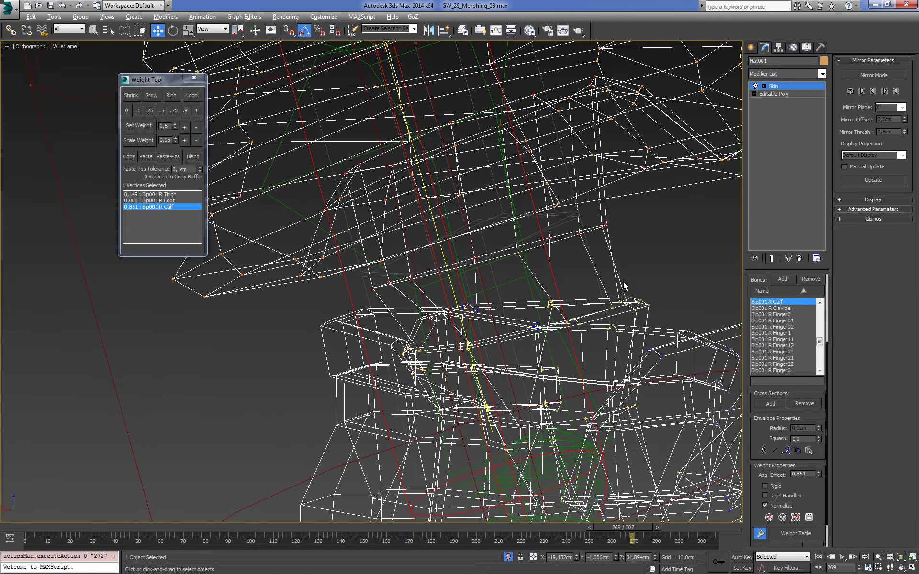
{"action": "key", "text": "F3"}
{"action": "mouse_move", "coordinate": [297, 345]}
{"action": "middle_mouse_down", "text": "alt"}
{"action": "mouse_move", "coordinate": [380, 332]}
{"action": "mouse_move", "coordinate": [616, 326]}
{"action": "mouse_move", "coordinate": [518, 295]}
{"action": "middle_mouse_up", "text": "alt"}
{"action": "key", "text": "F3"}
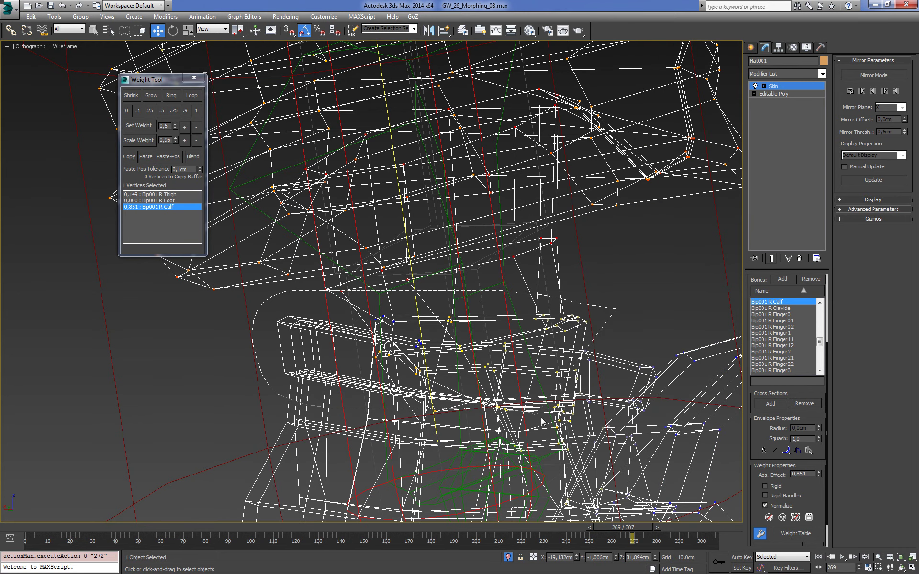
{"action": "left_click_drag", "start_coordinate": [620, 387], "coordinate": [549, 315]}
{"action": "key", "text": "F3"}
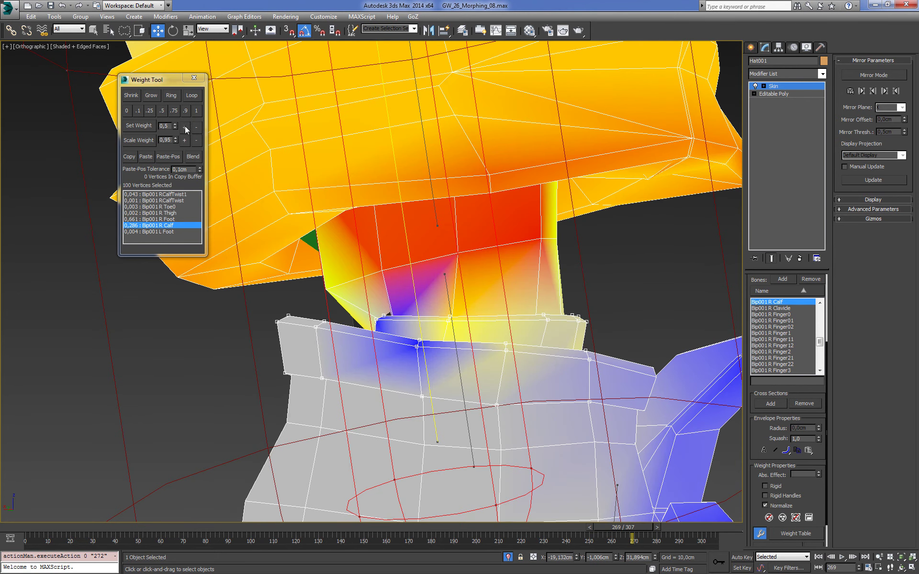
{"action": "left_click", "coordinate": [185, 125]}
{"action": "left_click", "coordinate": [185, 125]}
{"action": "left_click", "coordinate": [185, 126]}
{"action": "middle_click_drag", "start_coordinate": [422, 330], "coordinate": [484, 453], "text": "alt"}
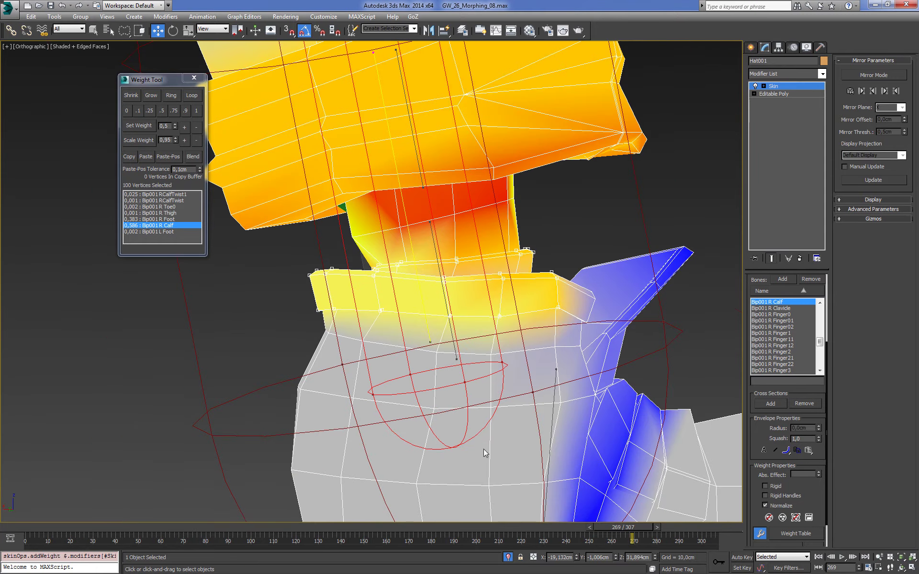
{"action": "left_click_drag", "start_coordinate": [639, 527], "coordinate": [645, 528]}
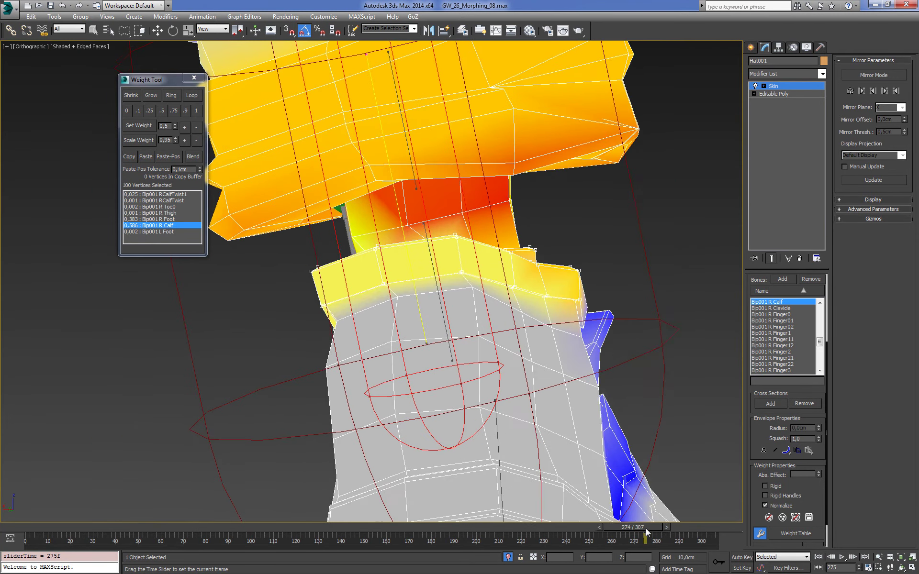
{"action": "mouse_move", "coordinate": [621, 518]}
{"action": "middle_mouse_down", "text": "alt"}
{"action": "mouse_move", "coordinate": [477, 326]}
{"action": "mouse_move", "coordinate": [557, 359]}
{"action": "middle_mouse_up", "text": "alt"}
- Add a small R Calf weight to four vertices at the boot top
{"action": "key", "text": "F3"}
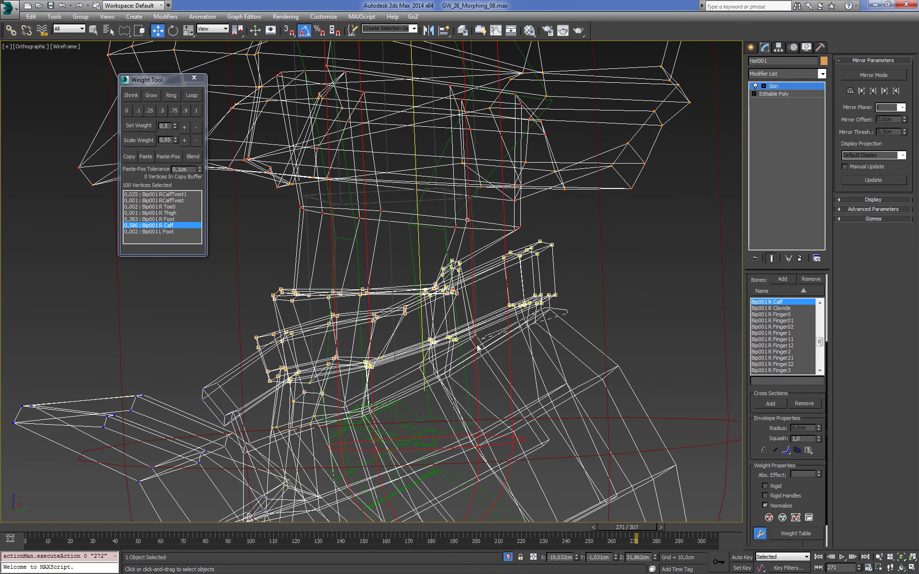
{"action": "left_click_drag", "start_coordinate": [535, 351], "coordinate": [579, 313]}
{"action": "middle_click_drag", "start_coordinate": [579, 313], "coordinate": [576, 318], "text": "alt"}
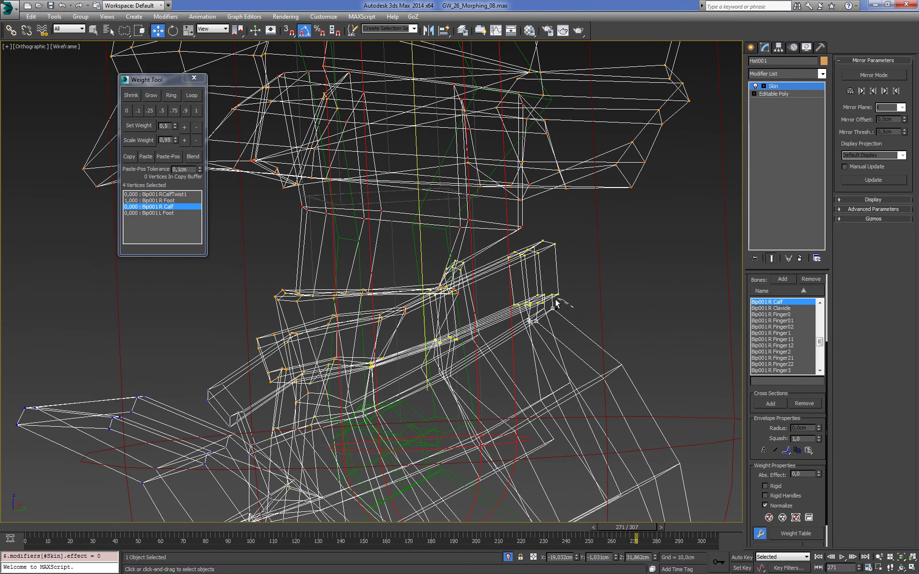
{"action": "key", "text": "F3"}
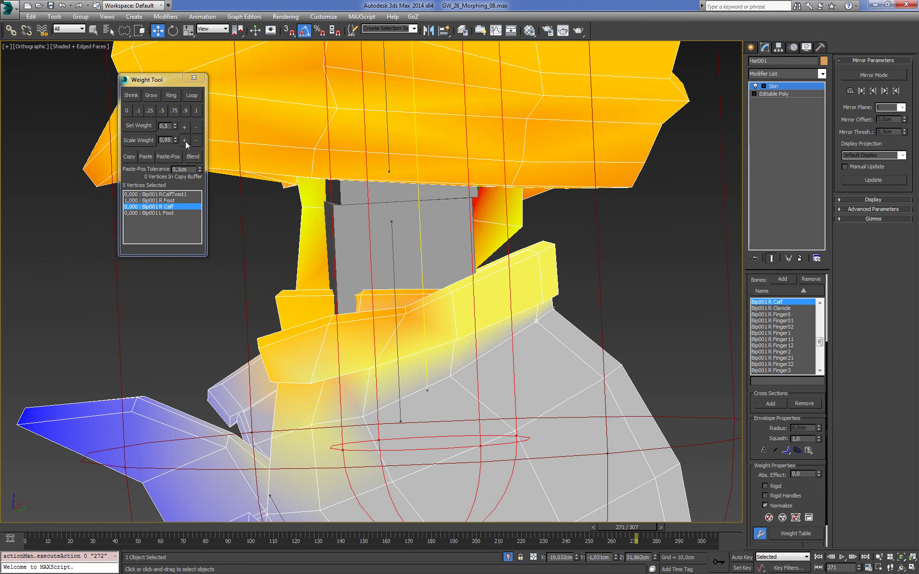
{"action": "left_click", "coordinate": [185, 125]}
{"action": "key", "text": "F3"}
{"action": "middle_click_drag", "start_coordinate": [398, 308], "coordinate": [487, 366], "text": "alt"}
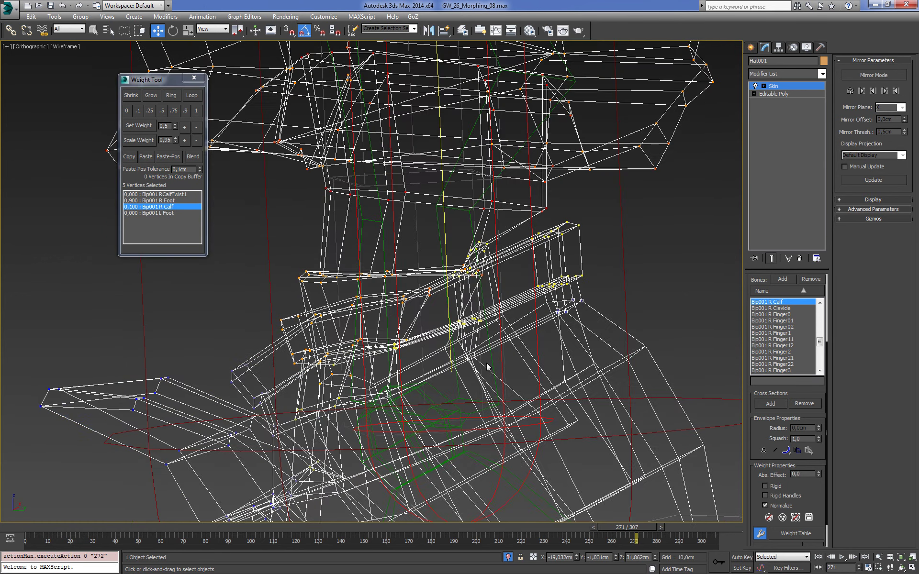
{"action": "scroll", "coordinate": [488, 367], "scroll_direction": "up", "scroll_amount": 2}
{"action": "scroll", "coordinate": [492, 369], "scroll_direction": "up", "scroll_amount": 3}
{"action": "scroll", "coordinate": [488, 372], "scroll_direction": "up", "scroll_amount": 2}
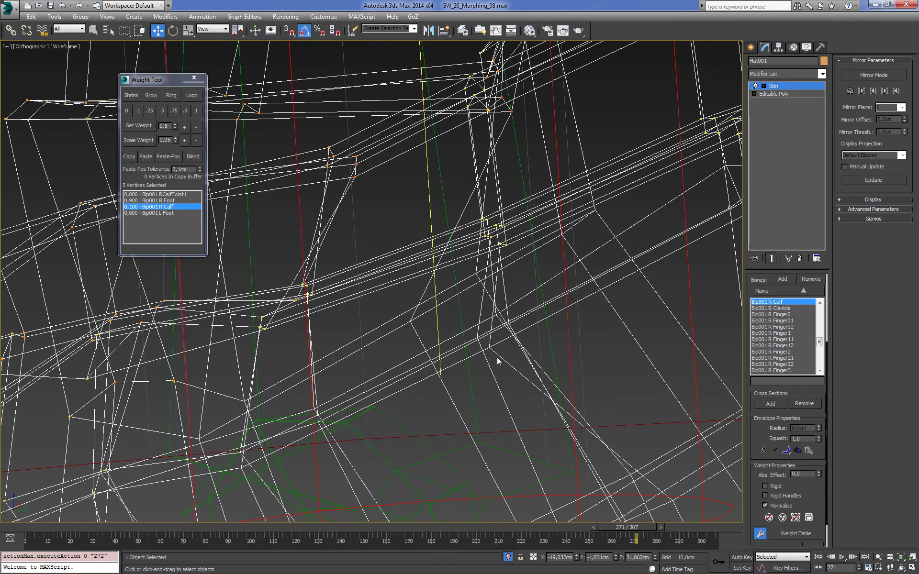
- Shift two foot-only ankle vertices to 0.850 R Foot and 0.150 R Calf
{"action": "left_click_drag", "start_coordinate": [468, 354], "coordinate": [495, 367]}
{"action": "key", "text": "F3"}
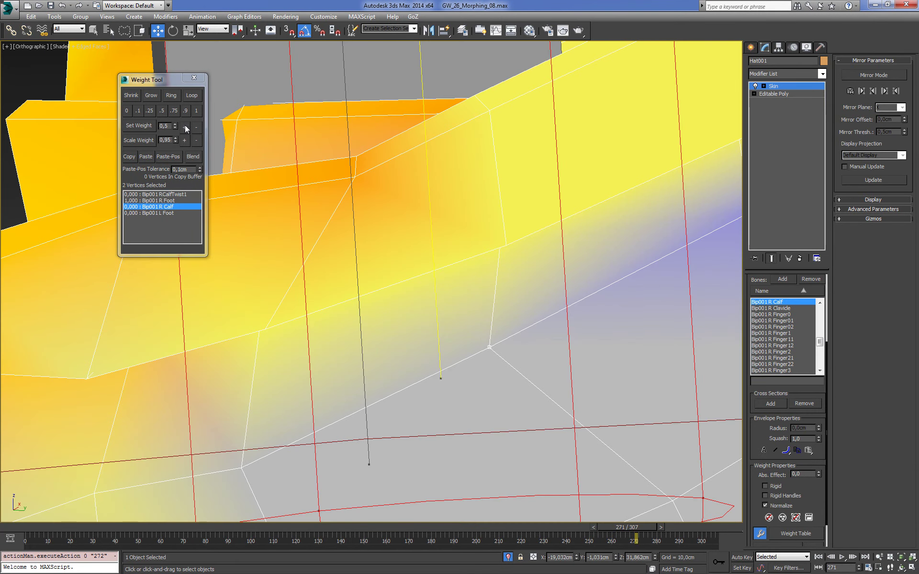
{"action": "left_click", "coordinate": [184, 127]}
{"action": "left_click", "coordinate": [185, 126]}
{"action": "left_click", "coordinate": [185, 126]}
{"action": "mouse_move", "coordinate": [415, 262]}
{"action": "middle_mouse_down", "text": "alt"}
{"action": "mouse_move", "coordinate": [364, 286]}
{"action": "mouse_move", "coordinate": [468, 296]}
{"action": "middle_mouse_up", "text": "alt"}
{"action": "key", "text": "F3"}
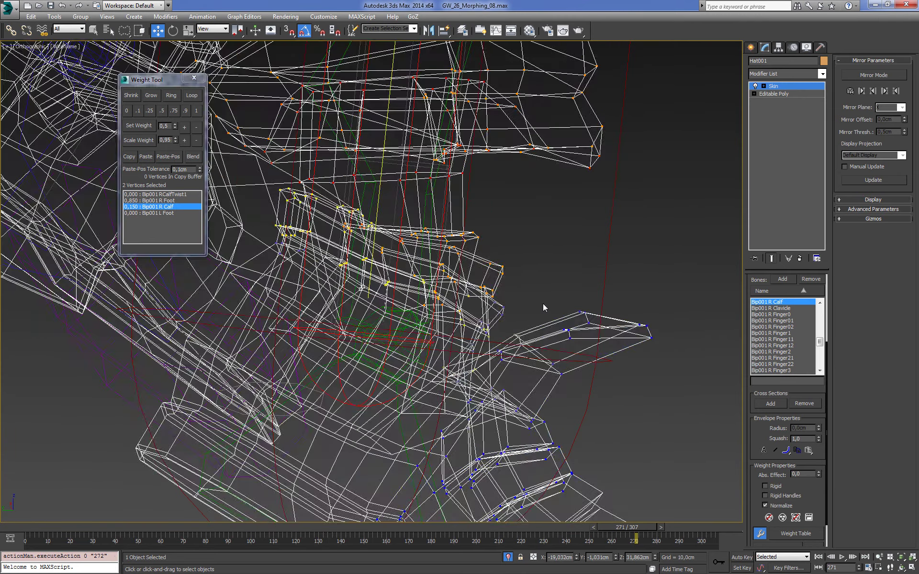
{"action": "key", "text": "F3"}
{"action": "mouse_move", "coordinate": [547, 306]}
{"action": "middle_mouse_down", "text": "alt"}
{"action": "mouse_move", "coordinate": [450, 294]}
{"action": "mouse_move", "coordinate": [472, 307]}
{"action": "mouse_move", "coordinate": [477, 345]}
{"action": "middle_mouse_up", "text": "alt"}
{"action": "scroll", "coordinate": [477, 345], "scroll_direction": "down", "scroll_amount": 3}
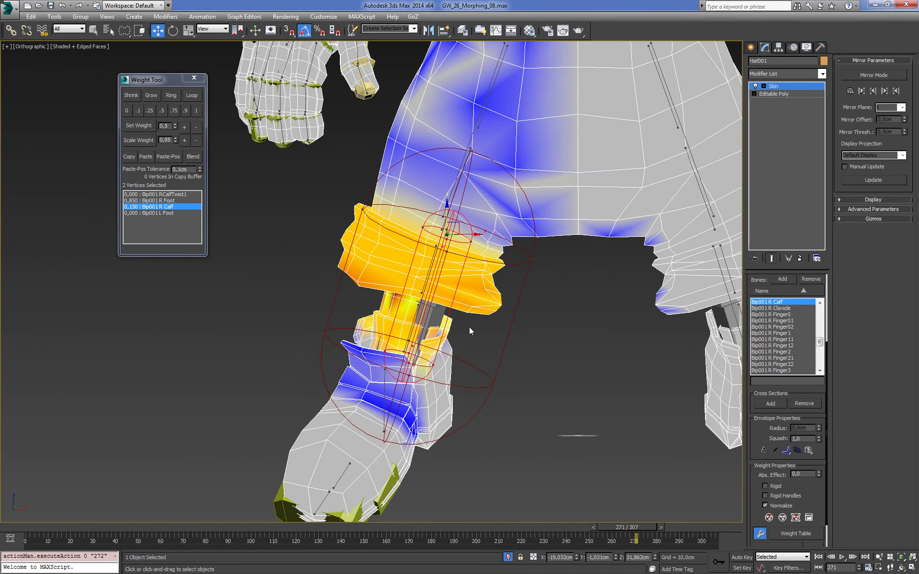
{"action": "mouse_move", "coordinate": [468, 329]}
{"action": "middle_mouse_down", "text": "alt"}
{"action": "mouse_move", "coordinate": [568, 336]}
{"action": "mouse_move", "coordinate": [585, 267]}
{"action": "mouse_move", "coordinate": [586, 303]}
{"action": "middle_mouse_up", "text": "alt"}
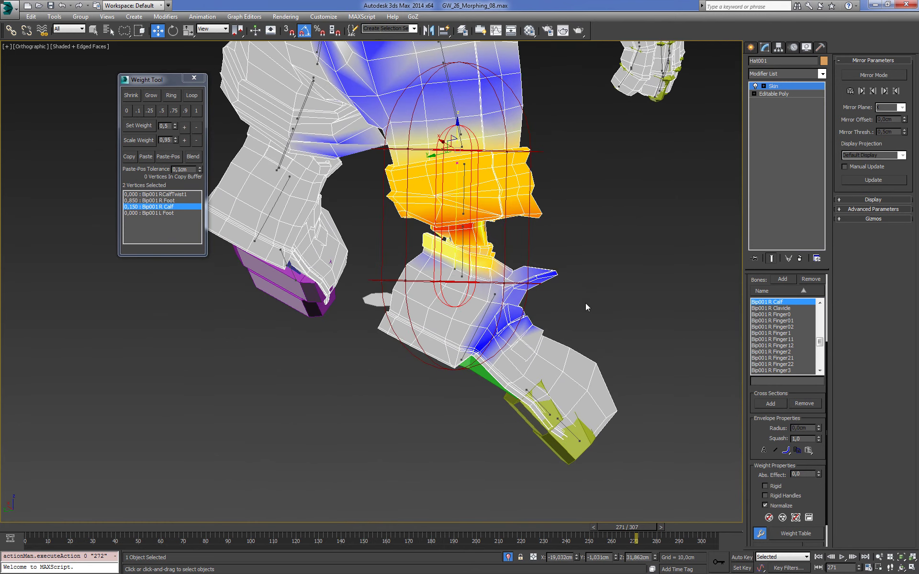
{"action": "mouse_move", "coordinate": [615, 495]}
{"action": "middle_mouse_down", "text": "alt"}
{"action": "mouse_move", "coordinate": [584, 455]}
{"action": "mouse_move", "coordinate": [646, 477]}
{"action": "middle_mouse_up", "text": "alt"}
{"action": "key", "text": "F3"}
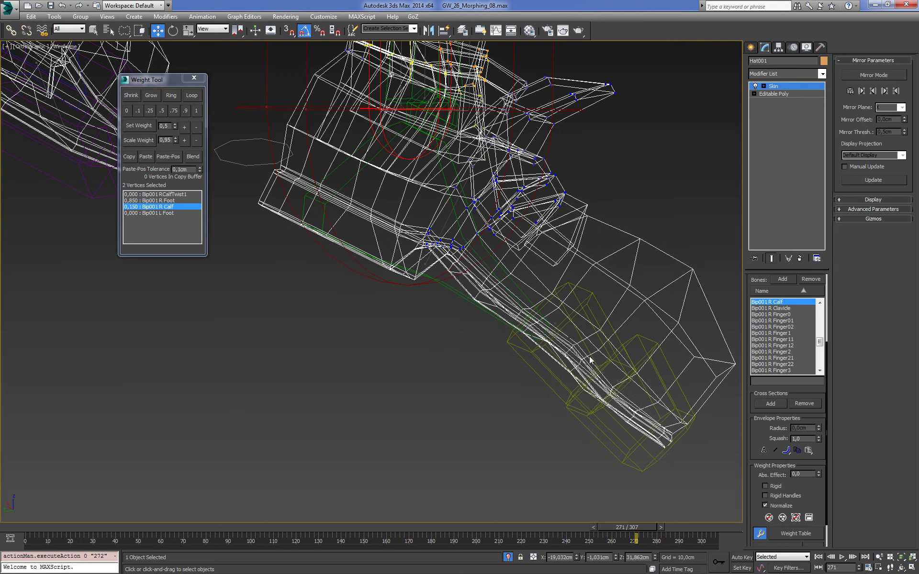
- Make R Toe0 active and raise its weight on twenty toe-tip vertices
{"action": "key", "text": "F3"}
{"action": "left_click", "coordinate": [587, 357]}
{"action": "middle_click_drag", "start_coordinate": [588, 356], "coordinate": [577, 377], "text": "alt"}
{"action": "key", "text": "F3"}
{"action": "left_click", "coordinate": [628, 240]}
{"action": "middle_click_drag", "start_coordinate": [628, 240], "coordinate": [620, 241], "text": "alt"}
{"action": "left_click_drag", "start_coordinate": [622, 241], "coordinate": [508, 351]}
{"action": "left_click_drag", "start_coordinate": [588, 352], "coordinate": [647, 252]}
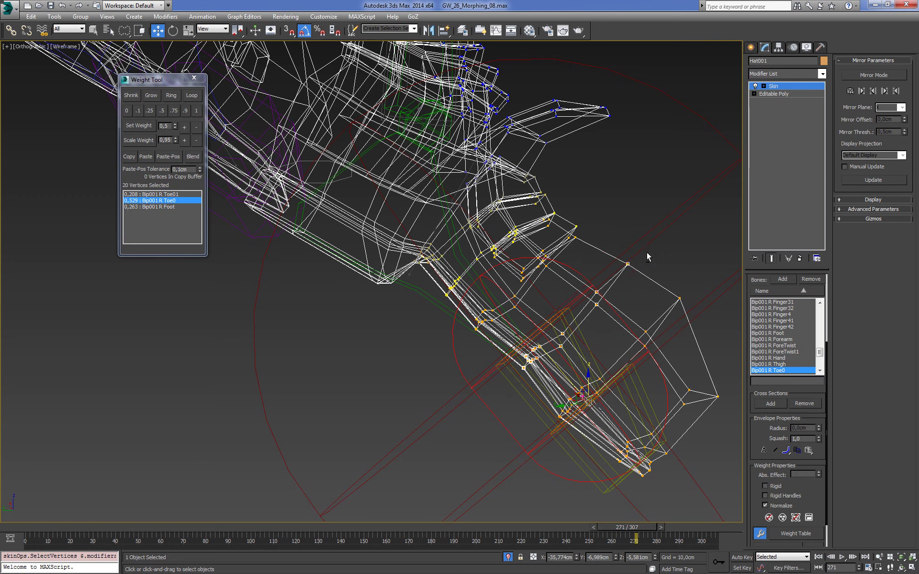
{"action": "key", "text": "F3"}
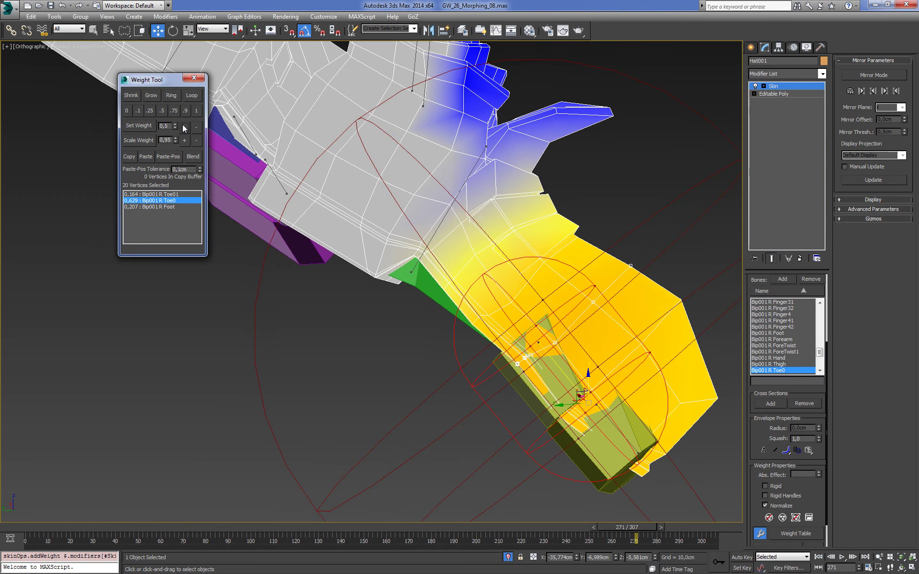
{"action": "left_click", "coordinate": [184, 125]}
- Adjust the R Toe01 weight on the toe tip vertices
{"action": "key", "text": "F3"}
{"action": "mouse_move", "coordinate": [357, 183]}
{"action": "middle_mouse_down", "text": "alt"}
{"action": "mouse_move", "coordinate": [538, 387]}
{"action": "mouse_move", "coordinate": [527, 381]}
{"action": "mouse_move", "coordinate": [559, 372]}
{"action": "mouse_move", "coordinate": [618, 299]}
{"action": "middle_mouse_up", "text": "alt"}
{"action": "key", "text": "F3"}
{"action": "key", "text": "F3"}
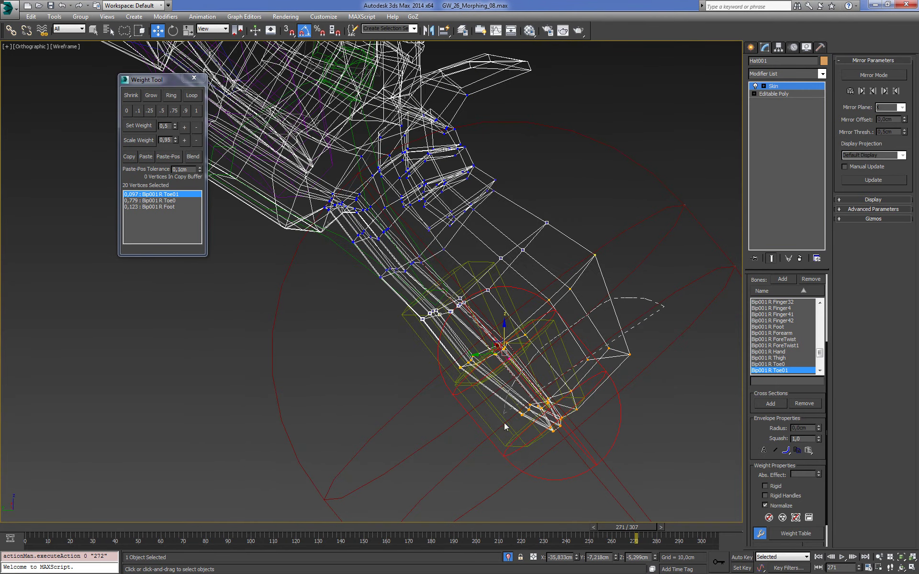
{"action": "key", "text": "F3"}
{"action": "left_click", "coordinate": [185, 128]}
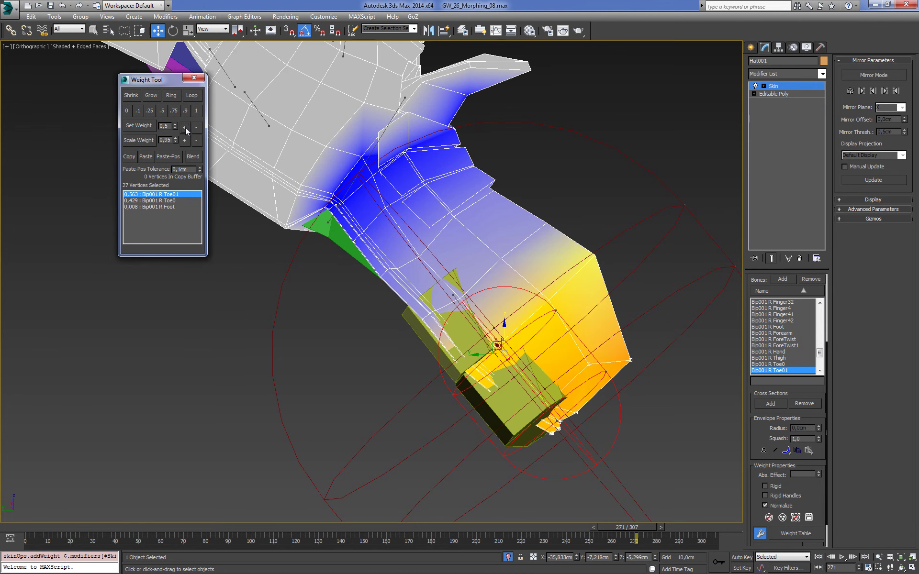
{"action": "left_click", "coordinate": [197, 127]}
{"action": "key", "text": "F3"}
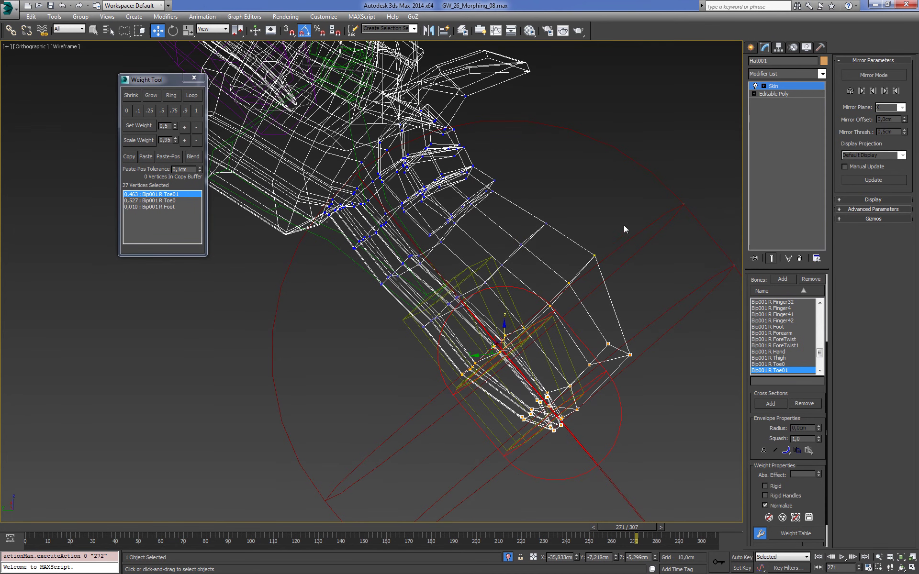
{"action": "key", "text": "F3"}
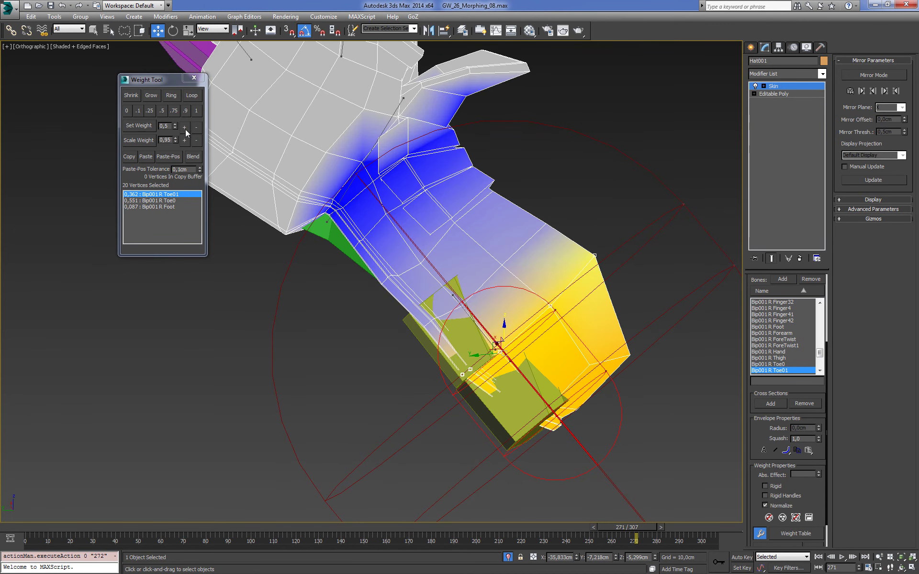
{"action": "left_click", "coordinate": [185, 127]}
{"action": "mouse_move", "coordinate": [504, 190]}
{"action": "middle_mouse_down", "text": "alt"}
{"action": "mouse_move", "coordinate": [566, 232]}
{"action": "mouse_move", "coordinate": [549, 270]}
{"action": "middle_mouse_up", "text": "alt"}
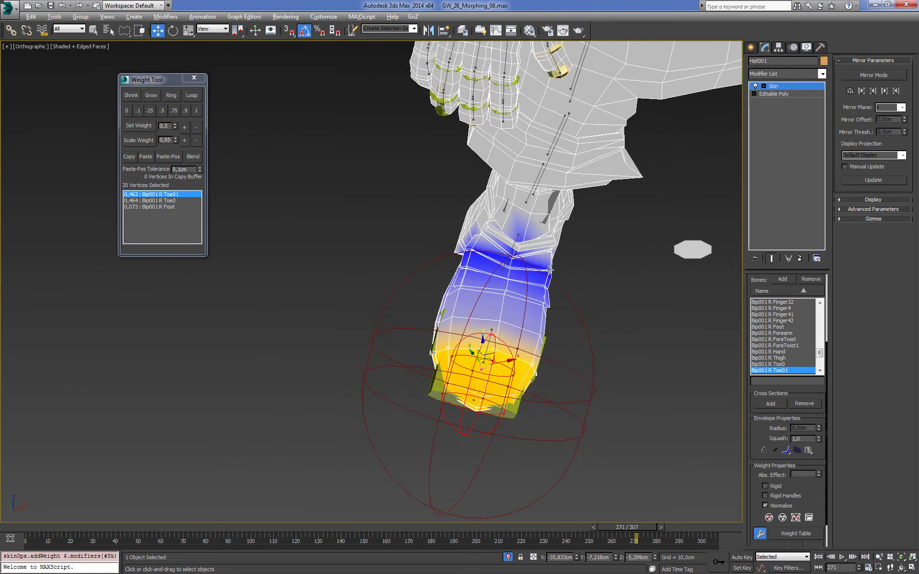
- Reselect the toe vertices and push R Toe0 weight up to 0.829
{"action": "key", "text": "F3"}
{"action": "mouse_move", "coordinate": [550, 271]}
{"action": "middle_mouse_down", "text": "alt"}
{"action": "mouse_move", "coordinate": [618, 337]}
{"action": "mouse_move", "coordinate": [578, 351]}
{"action": "middle_mouse_up", "text": "alt"}
{"action": "scroll", "coordinate": [618, 340], "scroll_direction": "up", "scroll_amount": 2}
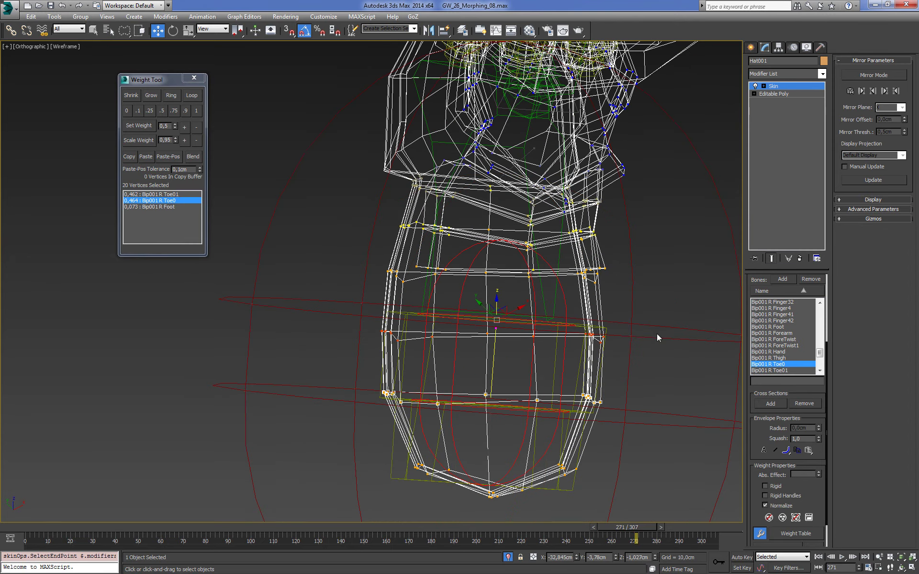
{"action": "key", "text": "F3"}
{"action": "key", "text": "F3"}
{"action": "left_click_drag", "start_coordinate": [647, 306], "coordinate": [393, 305]}
{"action": "key", "text": "F3"}
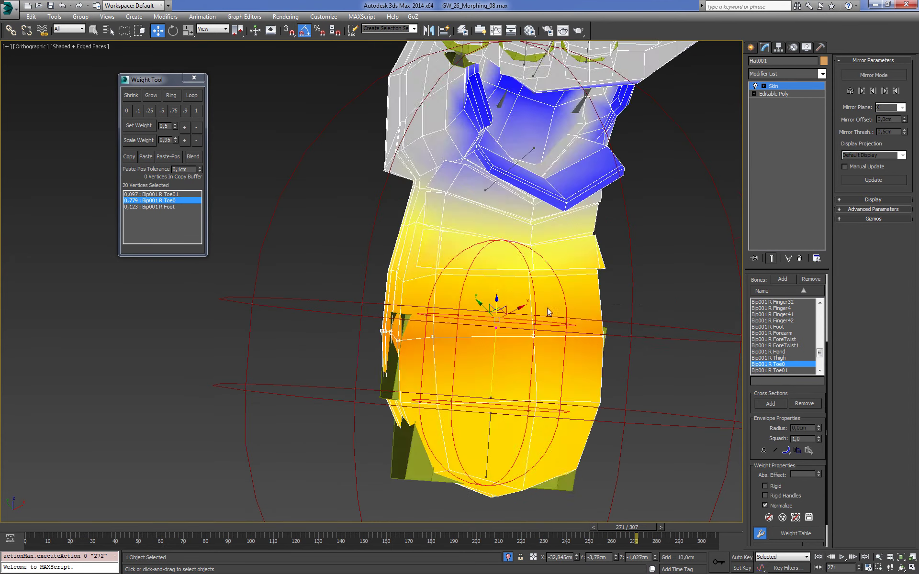
{"action": "middle_click_drag", "start_coordinate": [547, 308], "coordinate": [564, 287], "text": "alt"}
{"action": "left_click", "coordinate": [184, 126]}
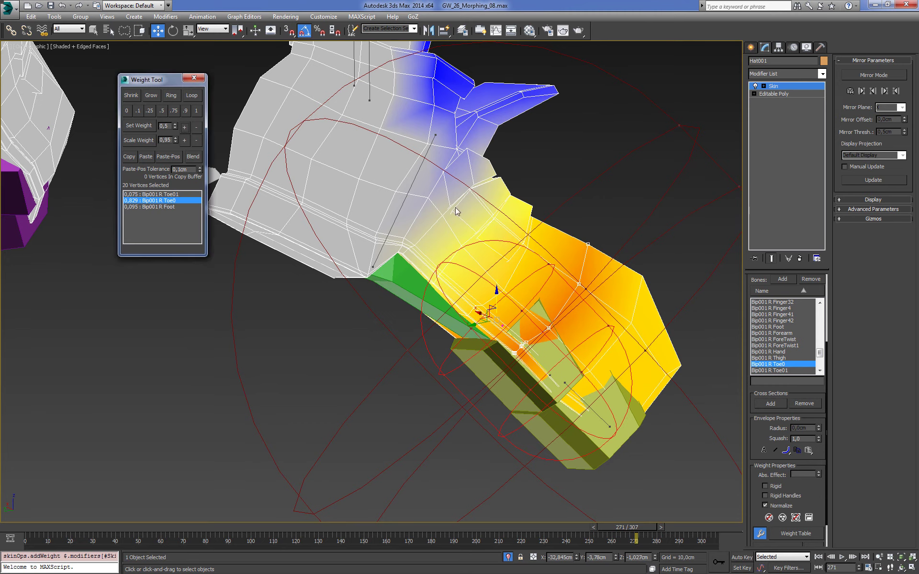
{"action": "mouse_move", "coordinate": [455, 208]}
{"action": "middle_mouse_down", "text": "alt"}
{"action": "mouse_move", "coordinate": [631, 223]}
{"action": "mouse_move", "coordinate": [602, 201]}
{"action": "mouse_move", "coordinate": [610, 226]}
{"action": "mouse_move", "coordinate": [641, 232]}
{"action": "mouse_move", "coordinate": [650, 247]}
{"action": "mouse_move", "coordinate": [604, 267]}
{"action": "mouse_move", "coordinate": [526, 238]}
{"action": "mouse_move", "coordinate": [526, 226]}
{"action": "mouse_move", "coordinate": [545, 226]}
{"action": "mouse_move", "coordinate": [642, 261]}
{"action": "mouse_move", "coordinate": [570, 242]}
{"action": "mouse_move", "coordinate": [632, 265]}
{"action": "mouse_move", "coordinate": [686, 261]}
{"action": "mouse_move", "coordinate": [607, 265]}
{"action": "mouse_move", "coordinate": [524, 330]}
{"action": "middle_mouse_up", "text": "alt"}
{"action": "key", "text": "F3"}
{"action": "key", "text": "F3"}
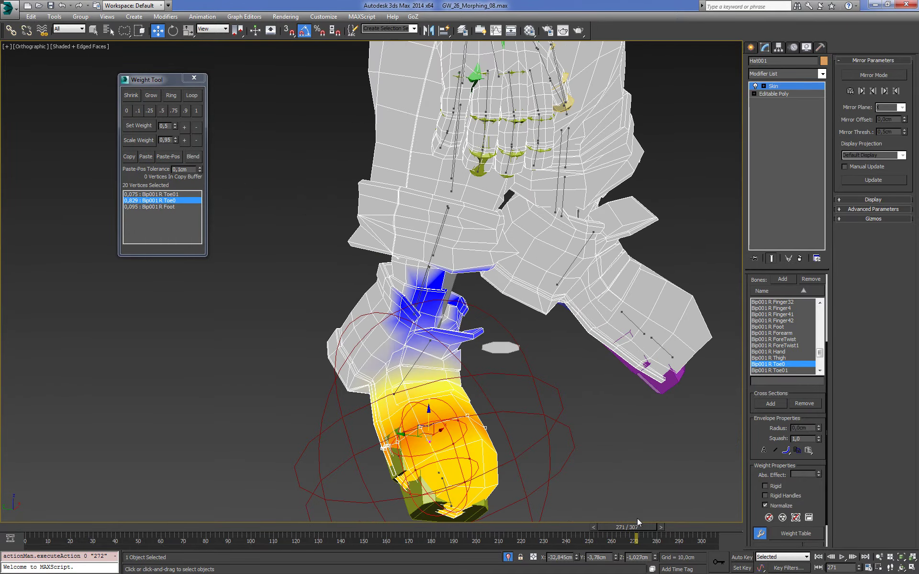
- Scrub the animation to frame 256 to test the toe deformation
{"action": "mouse_move", "coordinate": [634, 527]}
{"action": "left_mouse_down"}
{"action": "mouse_move", "coordinate": [539, 538]}
{"action": "mouse_move", "coordinate": [607, 541]}
{"action": "left_mouse_up"}
{"action": "middle_click_drag", "start_coordinate": [584, 379], "coordinate": [549, 347]}
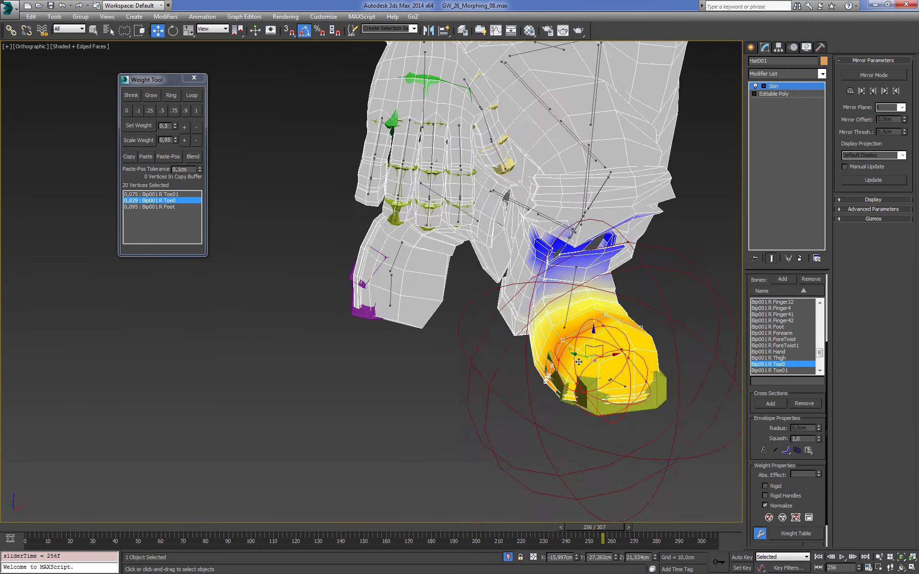
{"action": "scroll", "coordinate": [550, 345], "scroll_direction": "up", "scroll_amount": 3}
{"action": "scroll", "coordinate": [560, 340], "scroll_direction": "up", "scroll_amount": 3}
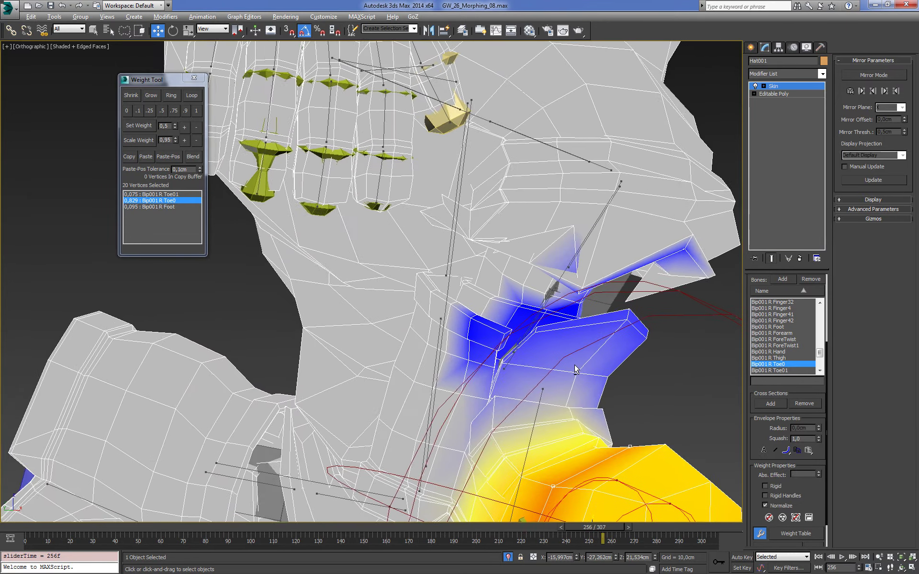
{"action": "scroll", "coordinate": [570, 335], "scroll_direction": "up", "scroll_amount": 2}
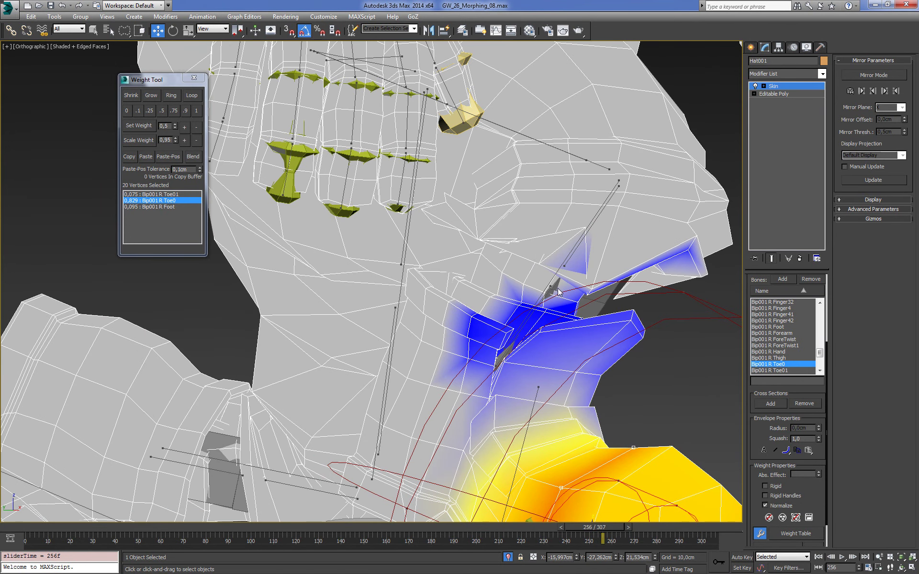
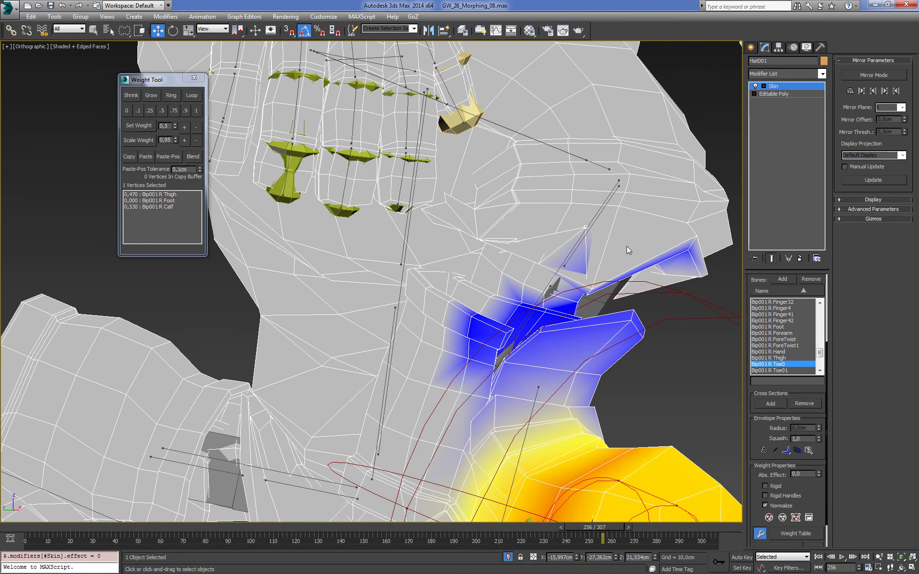
- Show R Calf weights and raise them on vertices near the right foot, adding 0.3
{"action": "mouse_move", "coordinate": [627, 246]}
{"action": "middle_mouse_down", "text": "alt"}
{"action": "mouse_move", "coordinate": [596, 255]}
{"action": "mouse_move", "coordinate": [610, 254]}
{"action": "middle_mouse_up", "text": "alt"}
{"action": "left_click", "coordinate": [596, 254]}
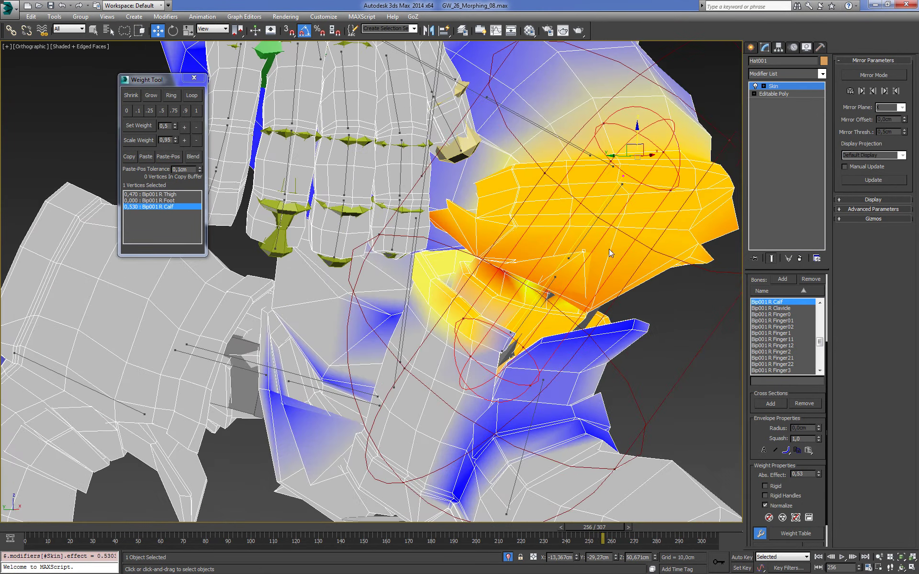
{"action": "left_click", "coordinate": [185, 128]}
{"action": "left_click", "coordinate": [185, 128]}
{"action": "left_click", "coordinate": [185, 128]}
{"action": "scroll", "coordinate": [550, 287], "scroll_direction": "up", "scroll_amount": 3}
{"action": "scroll", "coordinate": [564, 278], "scroll_direction": "up", "scroll_amount": 3}
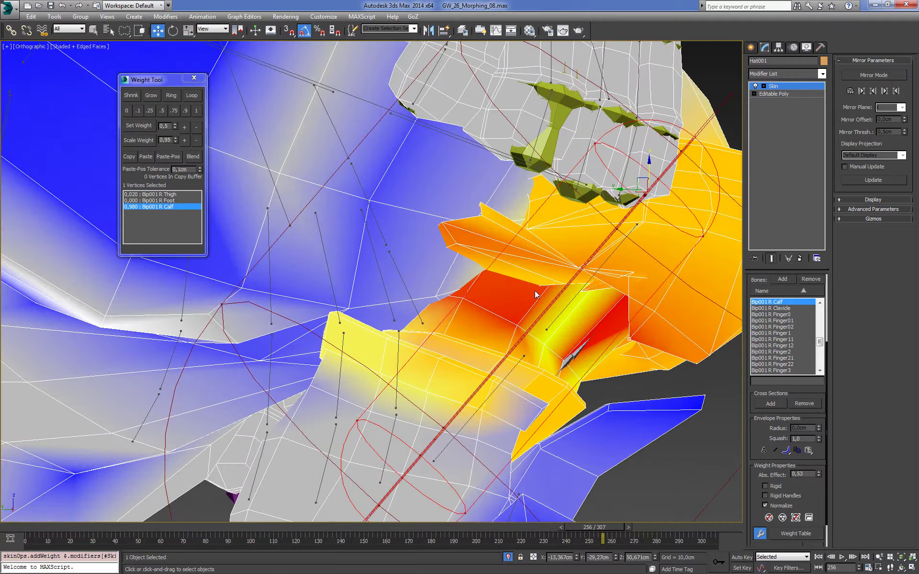
{"action": "mouse_move", "coordinate": [565, 278]}
{"action": "middle_mouse_down"}
{"action": "mouse_move", "coordinate": [578, 269]}
{"action": "mouse_move", "coordinate": [537, 272]}
{"action": "mouse_move", "coordinate": [617, 246]}
{"action": "middle_mouse_up"}
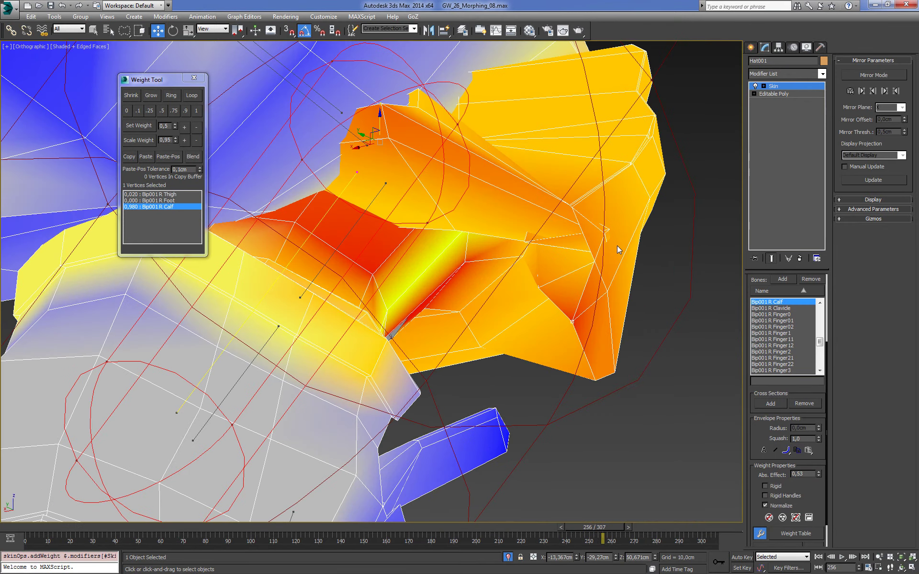
{"action": "left_click", "coordinate": [606, 231]}
{"action": "triple_click", "coordinate": [184, 126]}
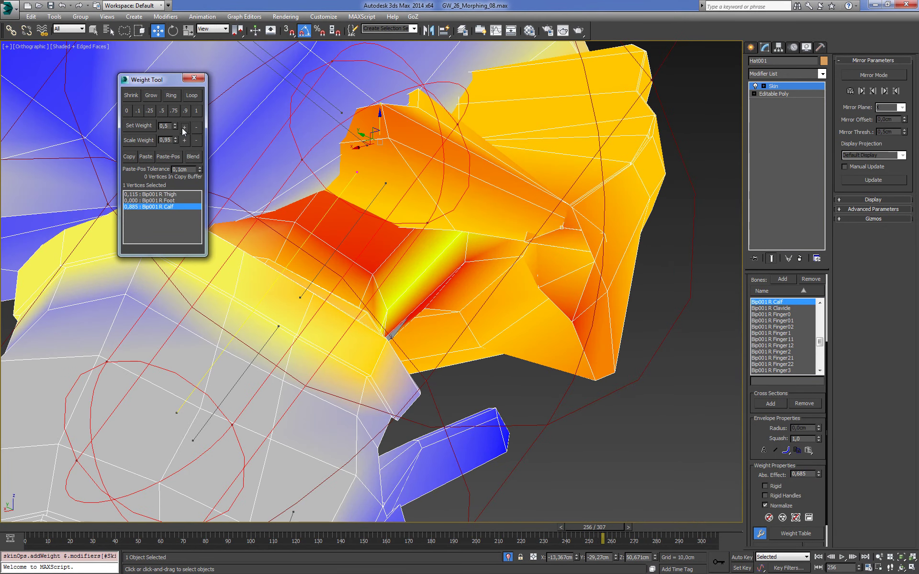
- Push R Calf weight higher on three foot vertices, checking them in wireframe
{"action": "key", "text": "F3"}
{"action": "scroll", "coordinate": [516, 236], "scroll_direction": "up", "scroll_amount": 2}
{"action": "key", "text": "F3"}
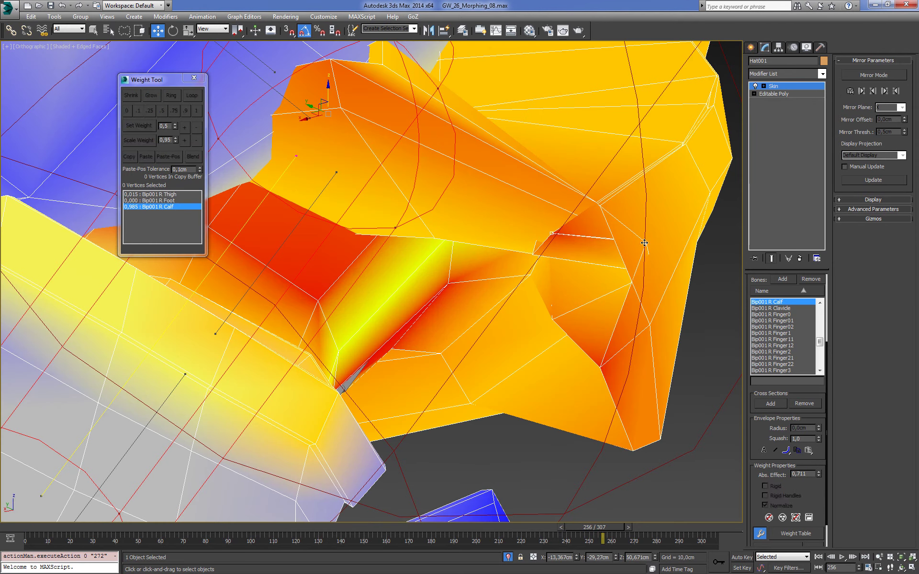
{"action": "triple_click", "coordinate": [185, 127]}
{"action": "double_click", "coordinate": [185, 127]}
{"action": "key", "text": "F3"}
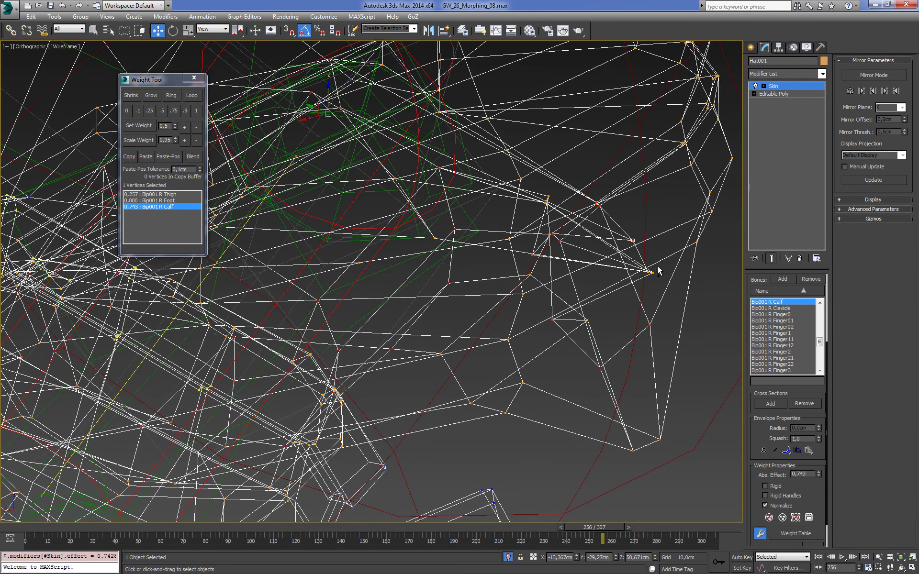
{"action": "key", "text": "F3"}
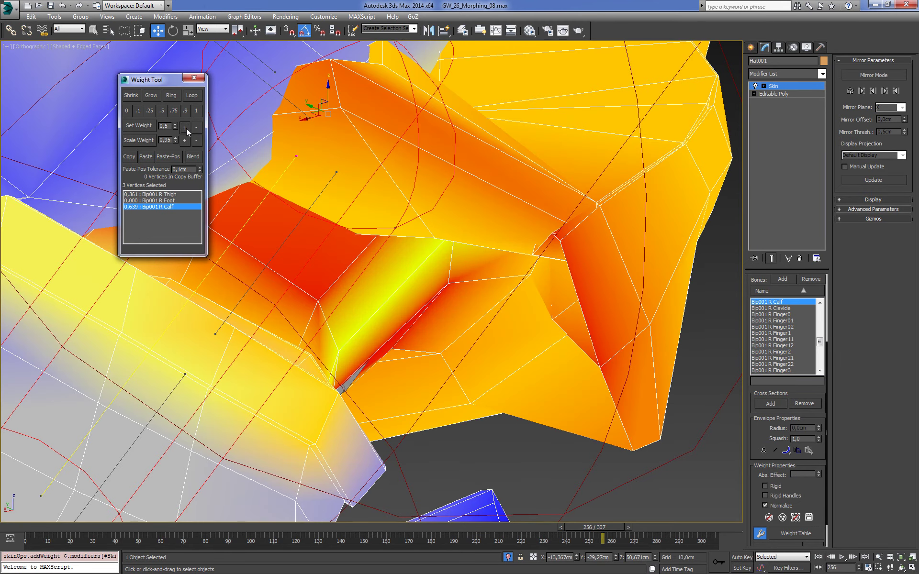
{"action": "double_click", "coordinate": [186, 128]}
{"action": "double_click", "coordinate": [186, 128]}
- Add another 0.3 R Calf weight to the foot vertices, checked from a new angle
{"action": "mouse_move", "coordinate": [389, 231]}
{"action": "middle_mouse_down", "text": "alt"}
{"action": "mouse_move", "coordinate": [407, 218]}
{"action": "mouse_move", "coordinate": [452, 229]}
{"action": "mouse_move", "coordinate": [514, 281]}
{"action": "mouse_move", "coordinate": [480, 257]}
{"action": "mouse_move", "coordinate": [459, 270]}
{"action": "mouse_move", "coordinate": [522, 285]}
{"action": "mouse_move", "coordinate": [521, 272]}
{"action": "middle_mouse_up", "text": "alt"}
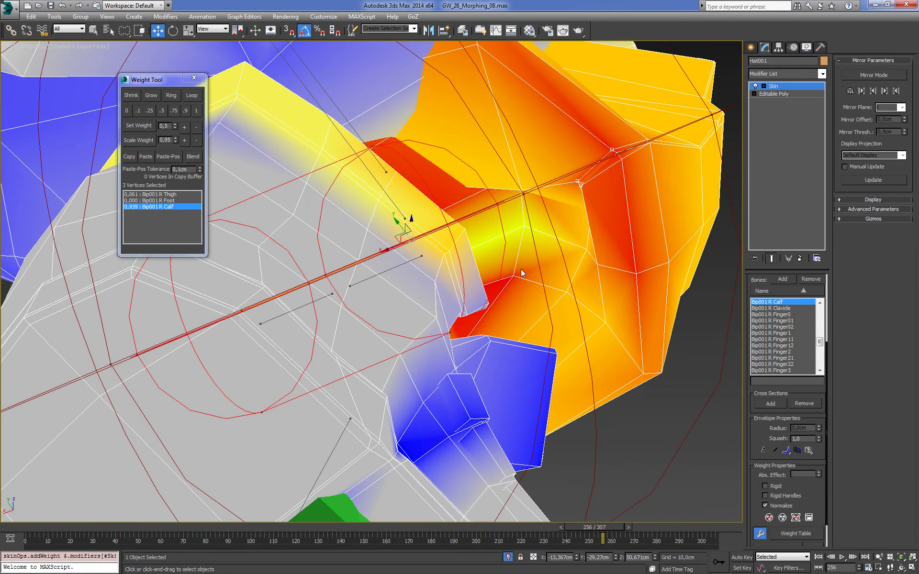
{"action": "key", "text": "F3"}
{"action": "key", "text": "F3"}
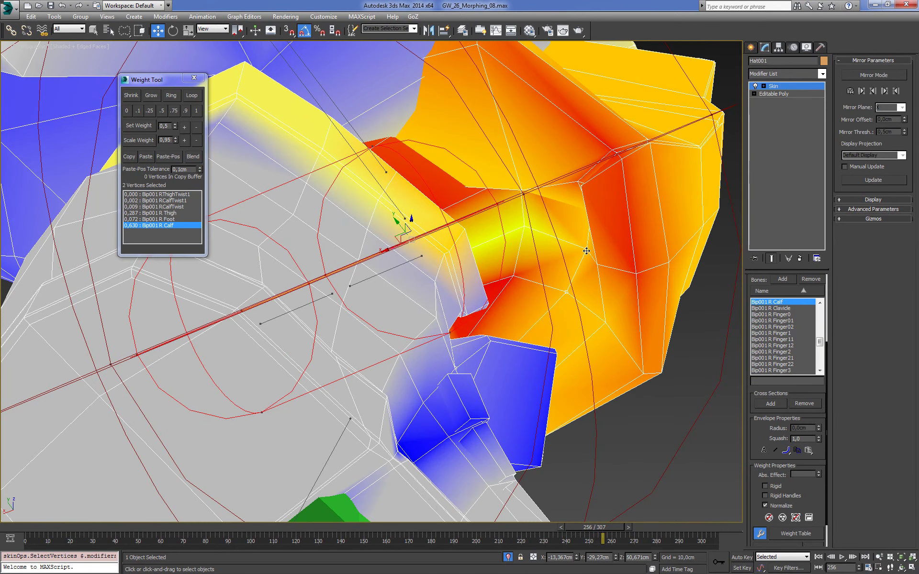
{"action": "key", "text": "F3"}
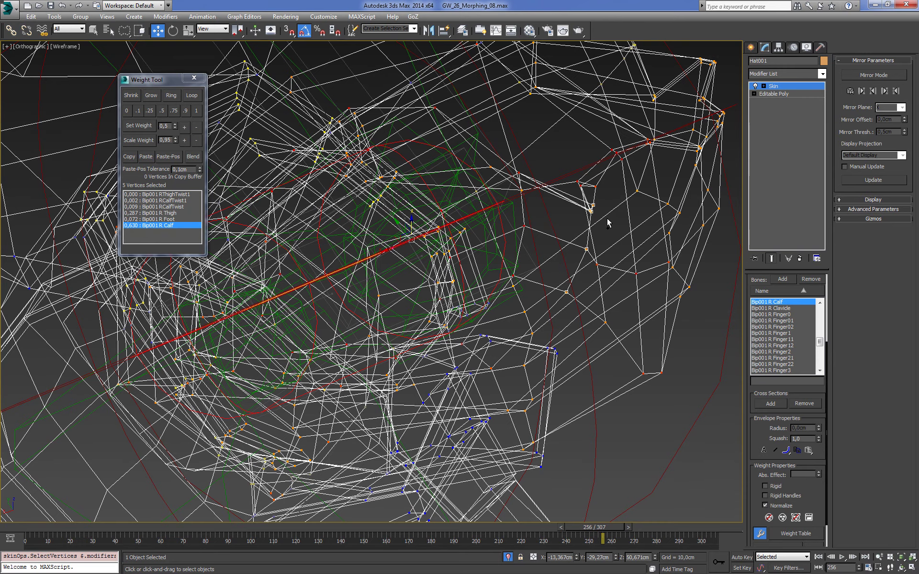
{"action": "key", "text": "F3"}
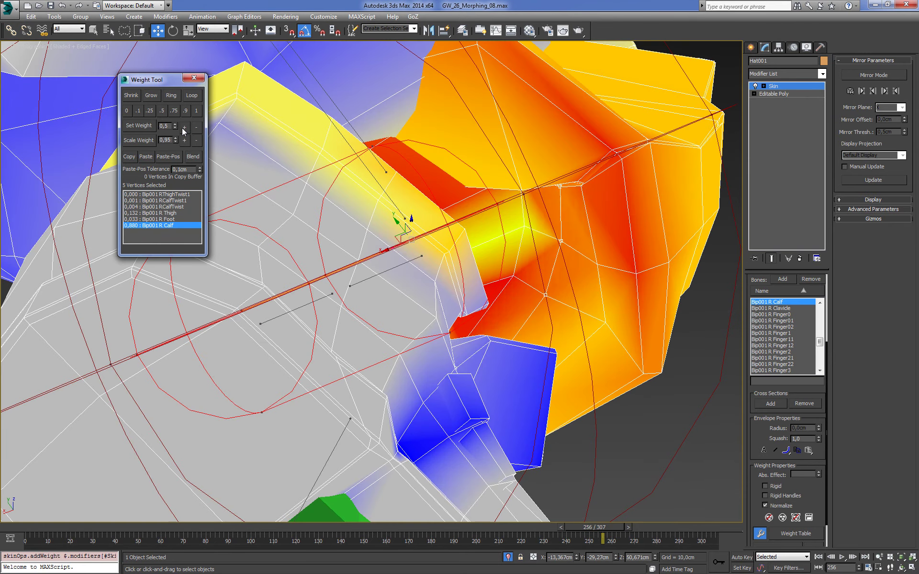
{"action": "left_click", "coordinate": [183, 127]}
{"action": "mouse_move", "coordinate": [354, 249]}
{"action": "middle_mouse_down", "text": "alt"}
{"action": "mouse_move", "coordinate": [381, 259]}
{"action": "mouse_move", "coordinate": [368, 251]}
{"action": "mouse_move", "coordinate": [432, 226]}
{"action": "middle_mouse_up", "text": "alt"}
{"action": "key", "text": "F3"}
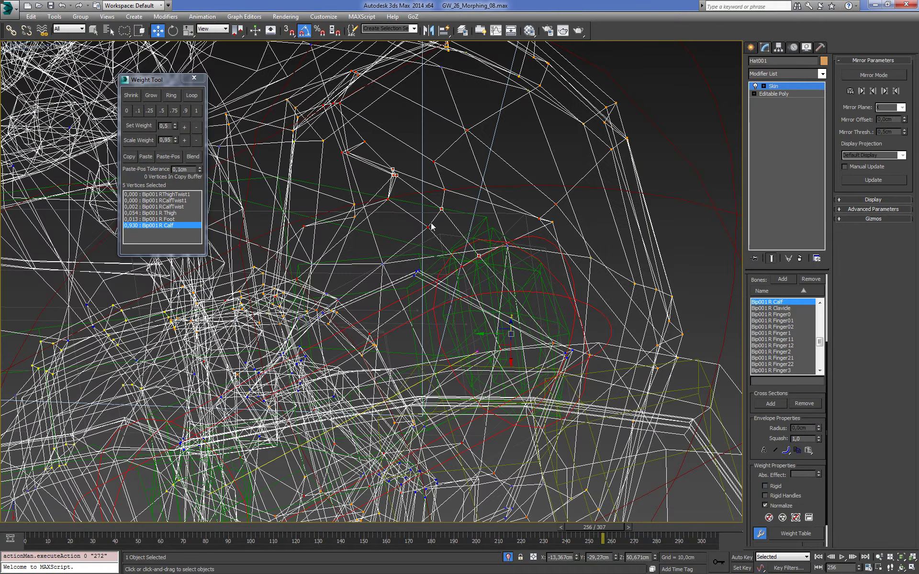
{"action": "key", "text": "F3"}
- Give further right-leg vertices full or higher R Calf weight, checking them in wireframe
{"action": "left_click", "coordinate": [185, 127]}
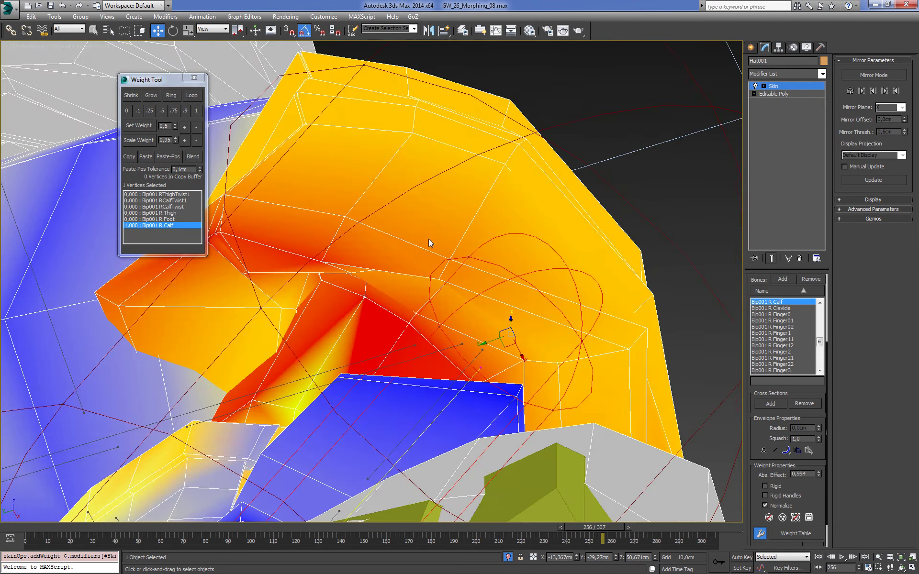
{"action": "mouse_move", "coordinate": [429, 240]}
{"action": "middle_mouse_down", "text": "alt"}
{"action": "mouse_move", "coordinate": [507, 256]}
{"action": "mouse_move", "coordinate": [556, 279]}
{"action": "mouse_move", "coordinate": [572, 300]}
{"action": "middle_mouse_up", "text": "alt"}
{"action": "key", "text": "F3"}
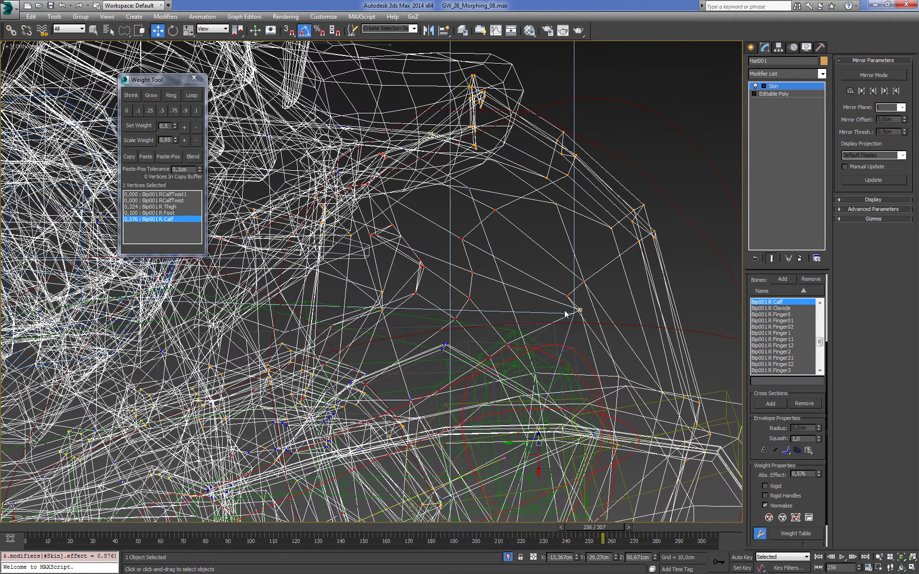
{"action": "key", "text": "F3"}
{"action": "left_click", "coordinate": [186, 127]}
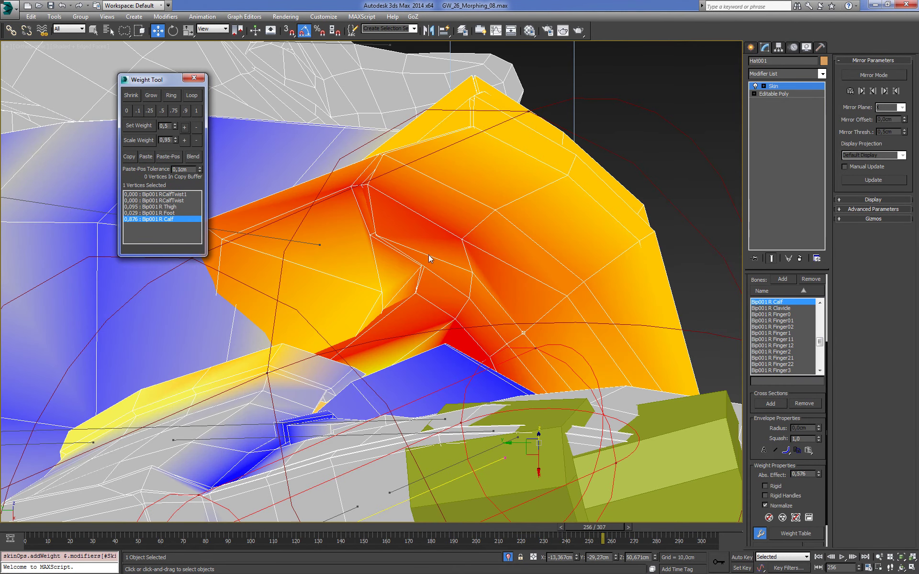
{"action": "key", "text": "F3"}
{"action": "key", "text": "F3"}
{"action": "left_click", "coordinate": [186, 127]}
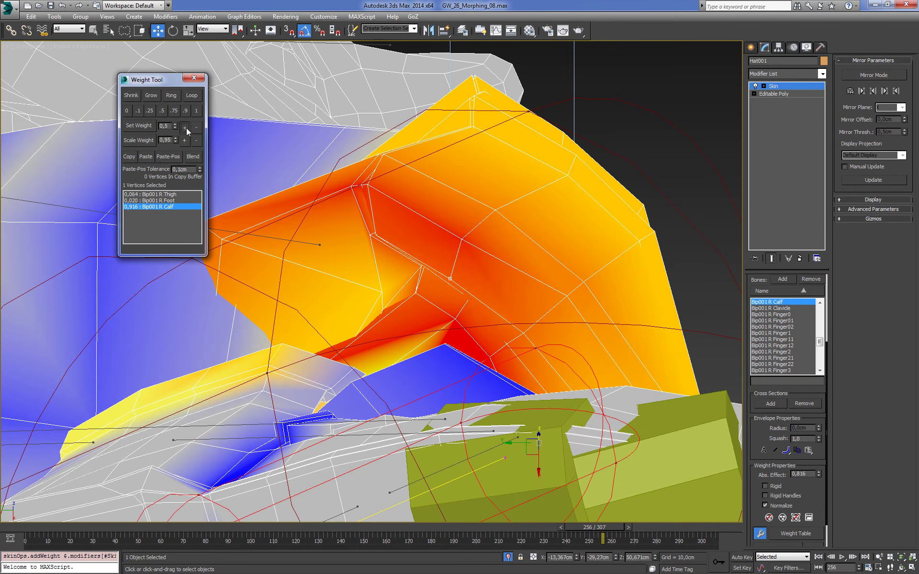
{"action": "mouse_move", "coordinate": [462, 219]}
{"action": "middle_mouse_down", "text": "alt"}
{"action": "mouse_move", "coordinate": [493, 238]}
{"action": "mouse_move", "coordinate": [441, 261]}
{"action": "mouse_move", "coordinate": [500, 241]}
{"action": "mouse_move", "coordinate": [441, 325]}
{"action": "middle_mouse_up", "text": "alt"}
{"action": "key", "text": "F3"}
{"action": "key", "text": "F3"}
{"action": "left_click", "coordinate": [187, 128]}
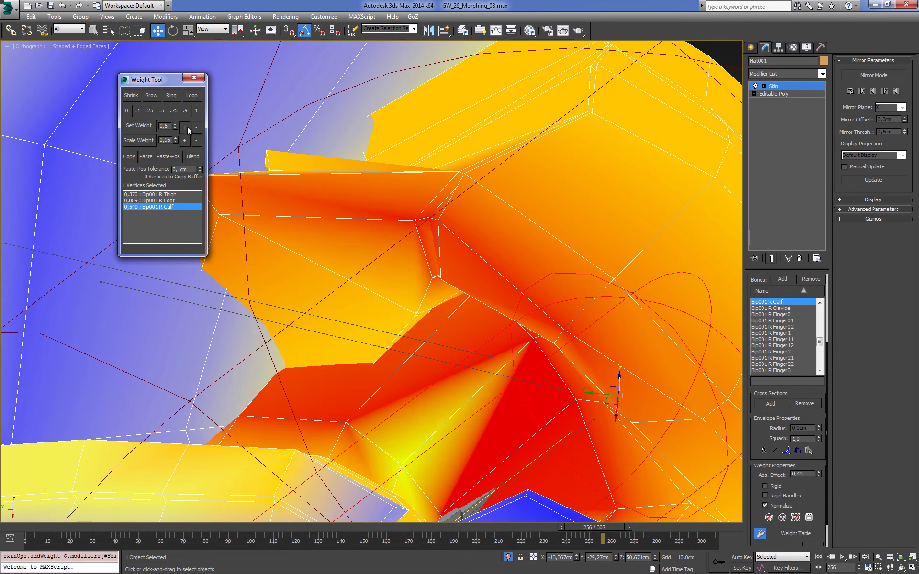
{"action": "key", "text": "F3"}
{"action": "key", "text": "F3"}
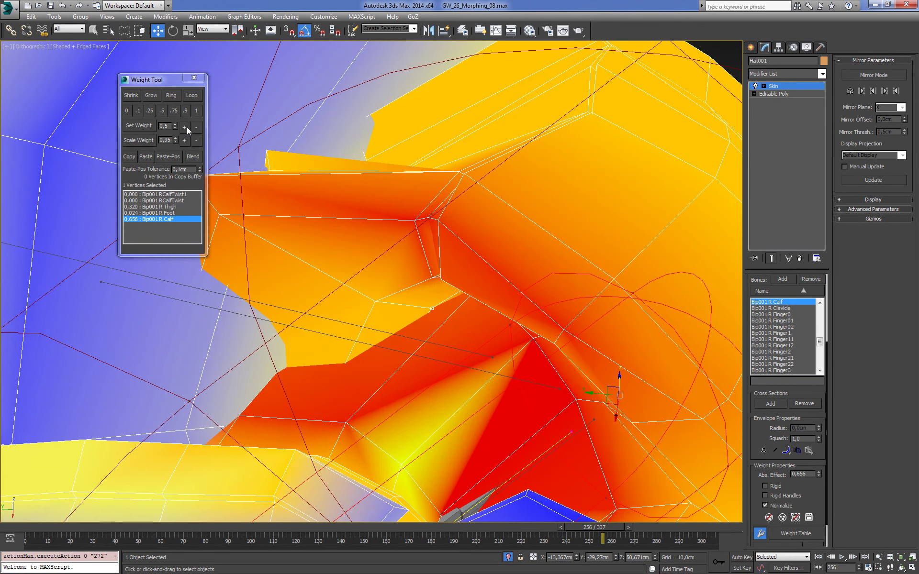
{"action": "left_click", "coordinate": [186, 128]}
{"action": "key", "text": "F3"}
- Add 0.1 R Calf weight to a band of 13 vertices, splitting them 0.507/0.493 with R Thigh
{"action": "middle_click_drag", "start_coordinate": [371, 292], "coordinate": [425, 293]}
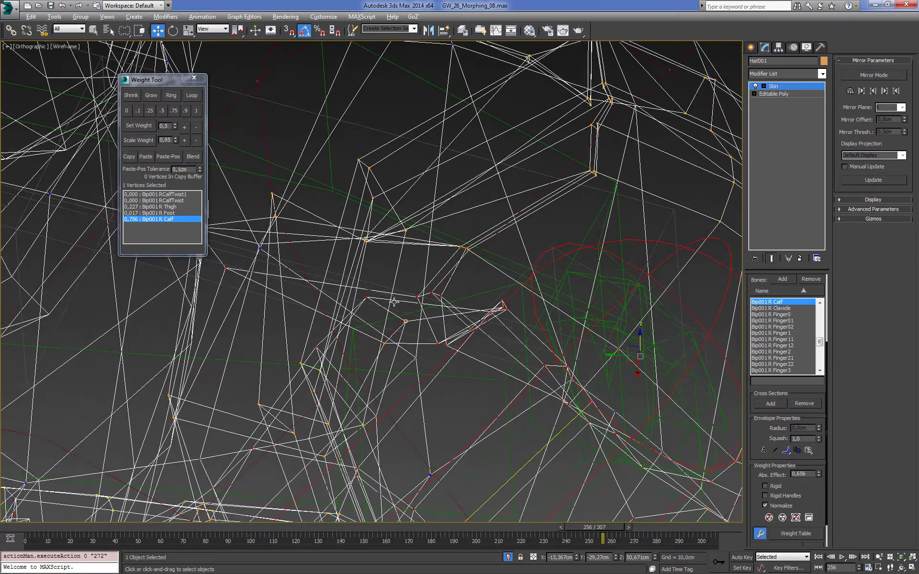
{"action": "scroll", "coordinate": [429, 338], "scroll_direction": "up", "scroll_amount": 2}
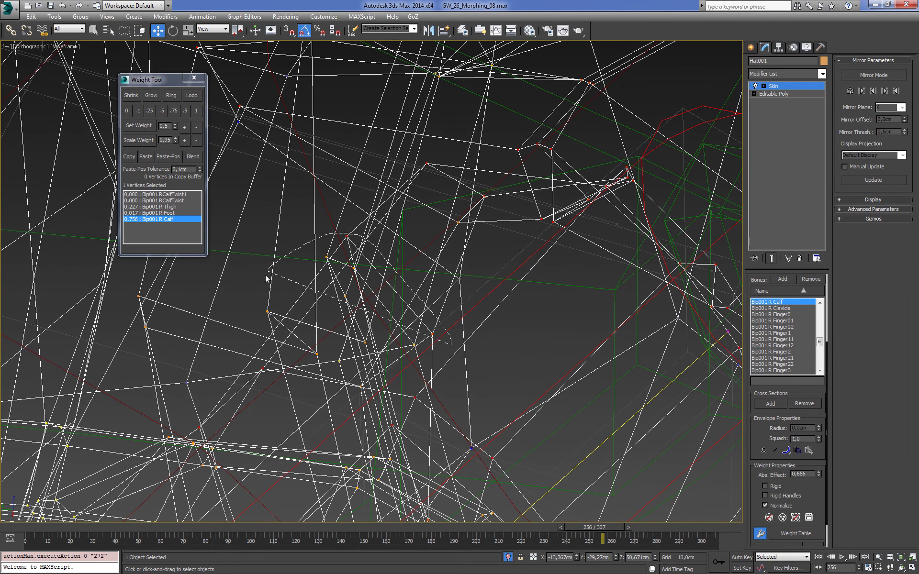
{"action": "left_click_drag", "start_coordinate": [301, 406], "coordinate": [468, 384]}
{"action": "key", "text": "F3"}
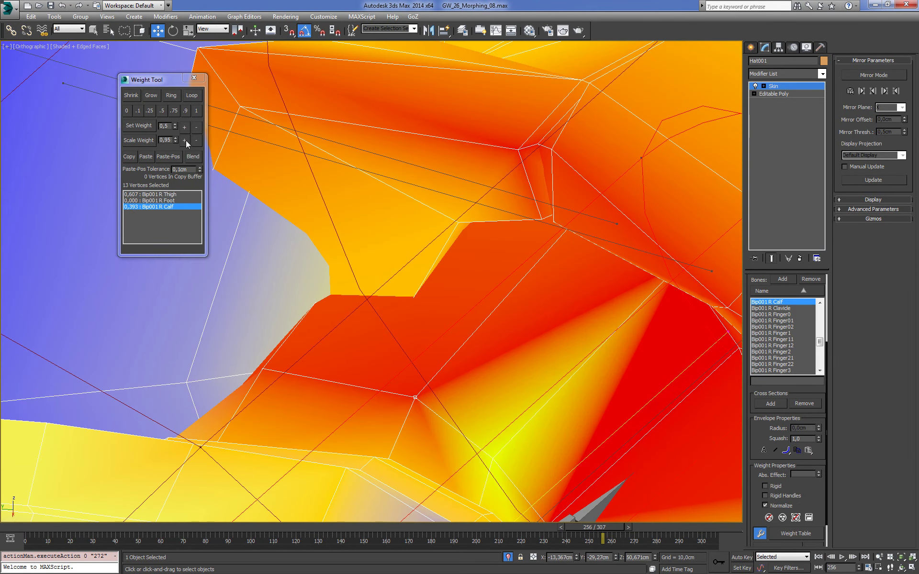
{"action": "left_click", "coordinate": [186, 128]}
- Scrub the animation between frames 251 and 255 to test the leg deformation
{"action": "mouse_move", "coordinate": [361, 223]}
{"action": "middle_mouse_down", "text": "alt"}
{"action": "mouse_move", "coordinate": [424, 267]}
{"action": "mouse_move", "coordinate": [426, 290]}
{"action": "middle_mouse_up", "text": "alt"}
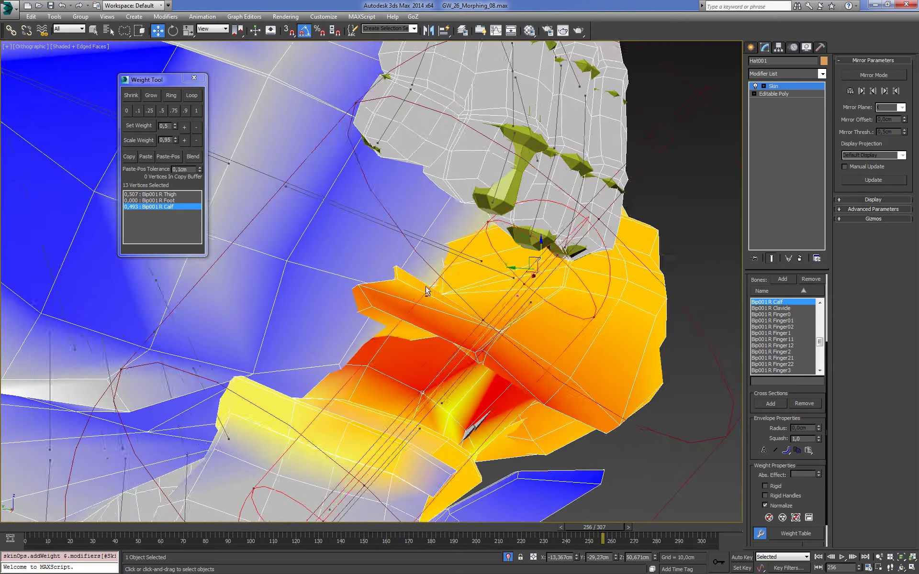
{"action": "left_click_drag", "start_coordinate": [603, 538], "coordinate": [600, 534]}
{"action": "mouse_move", "coordinate": [536, 354]}
{"action": "middle_mouse_down", "text": "alt"}
{"action": "mouse_move", "coordinate": [560, 379]}
{"action": "mouse_move", "coordinate": [503, 383]}
{"action": "mouse_move", "coordinate": [630, 368]}
{"action": "mouse_move", "coordinate": [640, 348]}
{"action": "mouse_move", "coordinate": [671, 433]}
{"action": "mouse_move", "coordinate": [587, 340]}
{"action": "middle_mouse_up", "text": "alt"}
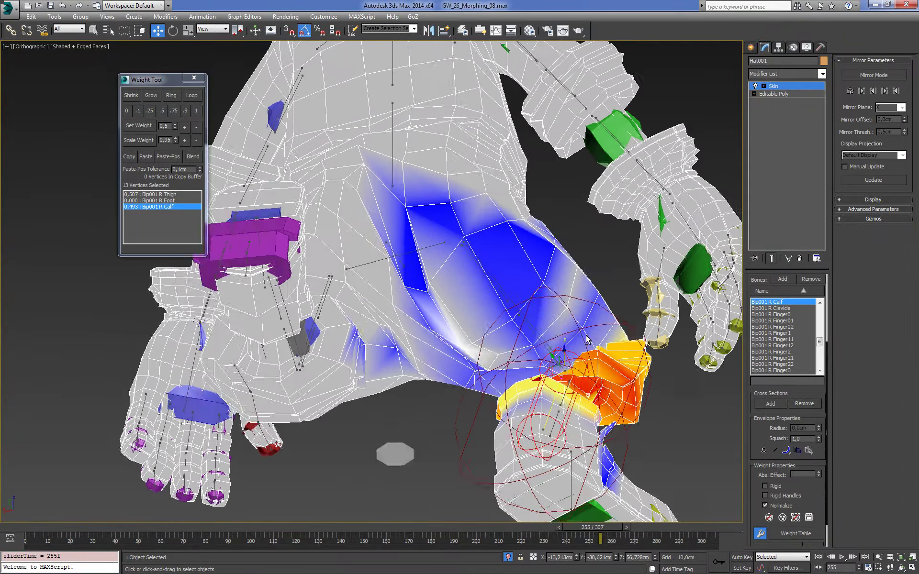
{"action": "scroll", "coordinate": [587, 340], "scroll_direction": "up", "scroll_amount": 2}
{"action": "scroll", "coordinate": [509, 304], "scroll_direction": "up", "scroll_amount": 2}
- Show R Thigh weights and adjust thigh vertices, adding 0.1 R Thigh weight
{"action": "left_click", "coordinate": [453, 301]}
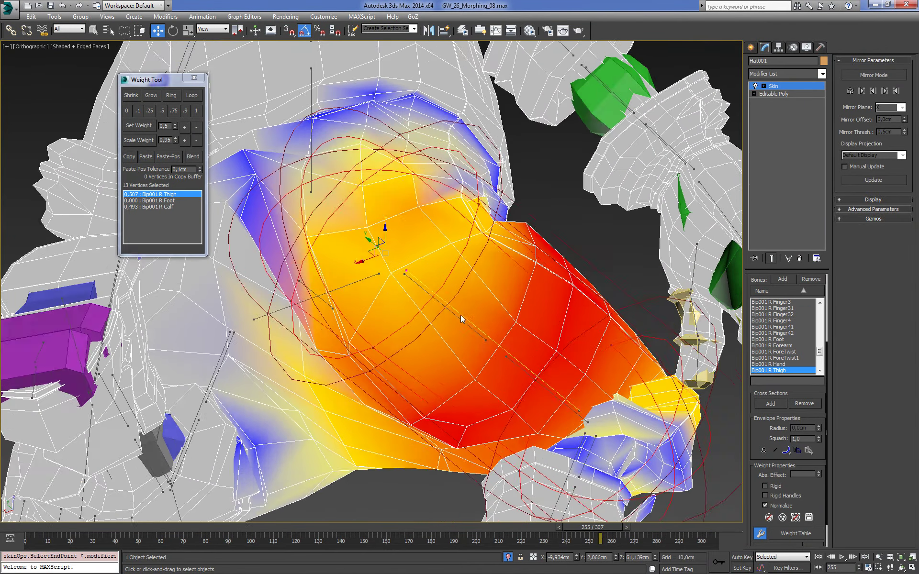
{"action": "mouse_move", "coordinate": [460, 315]}
{"action": "middle_mouse_down", "text": "alt"}
{"action": "mouse_move", "coordinate": [472, 282]}
{"action": "mouse_move", "coordinate": [582, 297]}
{"action": "mouse_move", "coordinate": [285, 278]}
{"action": "middle_mouse_up", "text": "alt"}
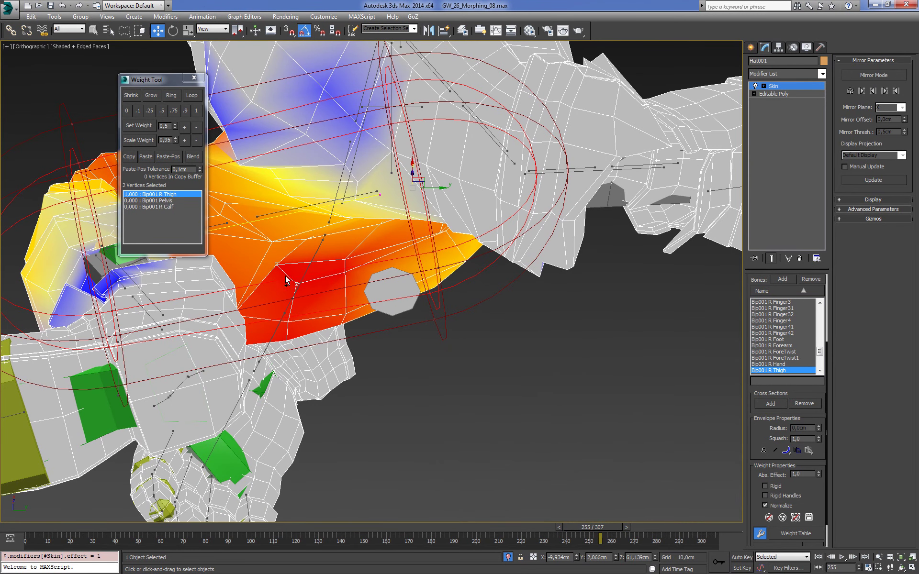
{"action": "left_click", "coordinate": [196, 127]}
{"action": "left_click", "coordinate": [185, 128]}
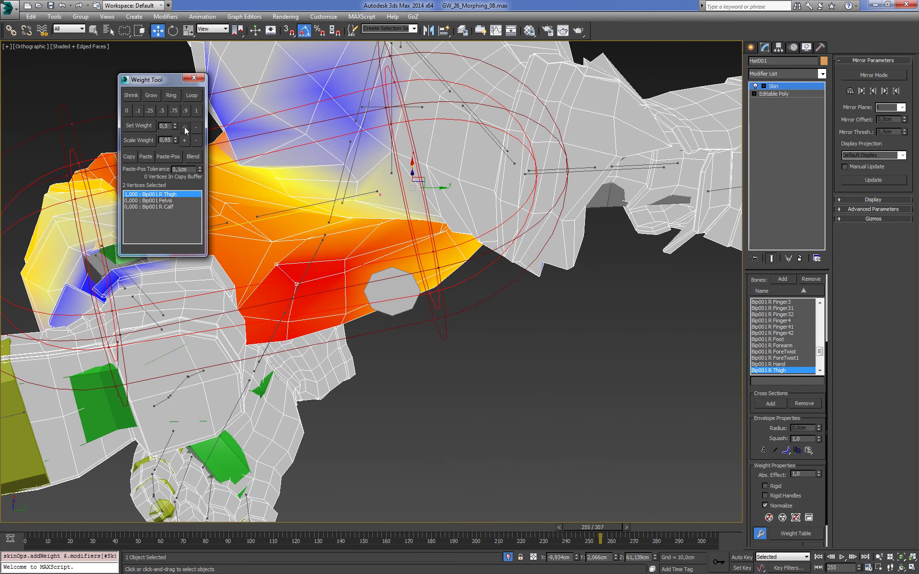
{"action": "mouse_move", "coordinate": [331, 232]}
{"action": "middle_mouse_down", "text": "alt"}
{"action": "mouse_move", "coordinate": [371, 321]}
{"action": "mouse_move", "coordinate": [531, 291]}
{"action": "mouse_move", "coordinate": [461, 266]}
{"action": "middle_mouse_up", "text": "alt"}
{"action": "scroll", "coordinate": [461, 266], "scroll_direction": "up", "scroll_amount": 2}
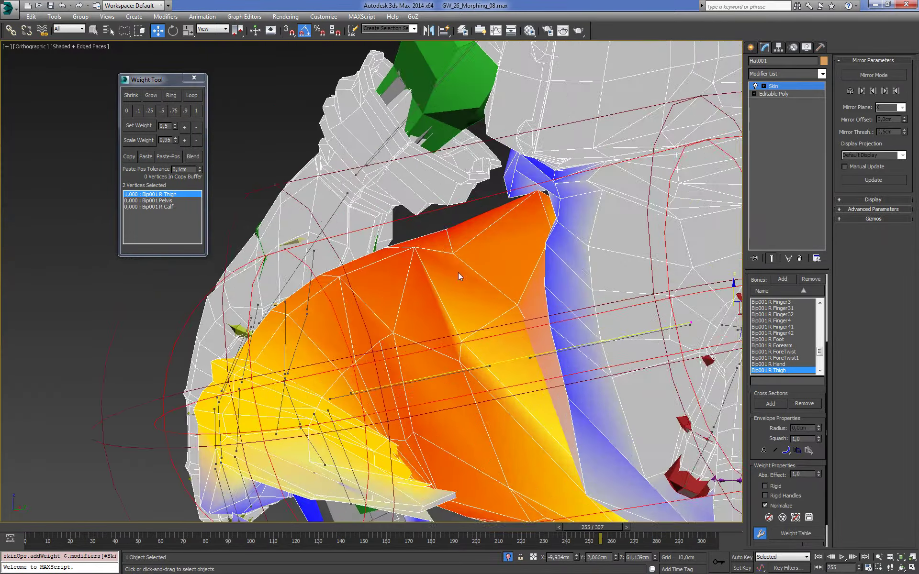
{"action": "left_click", "coordinate": [184, 128]}
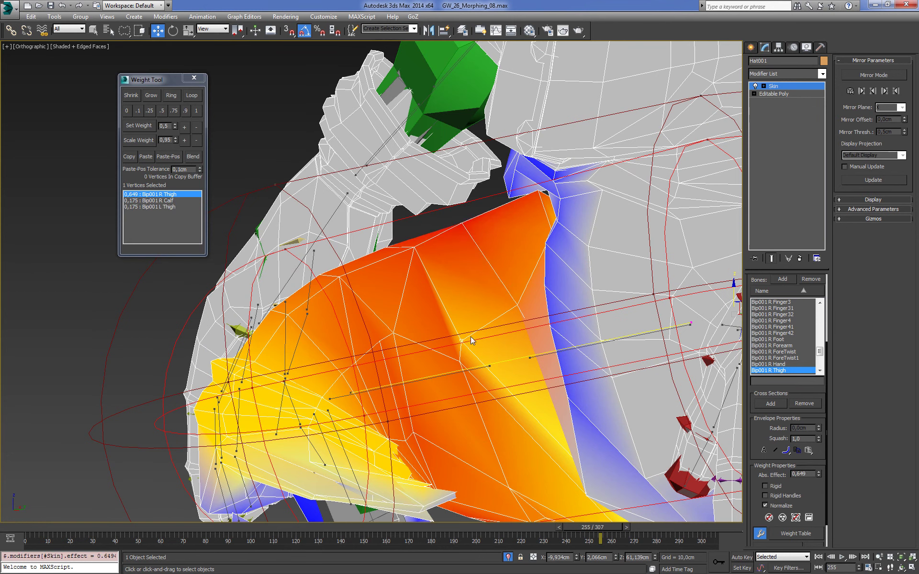
{"action": "left_click", "coordinate": [185, 128]}
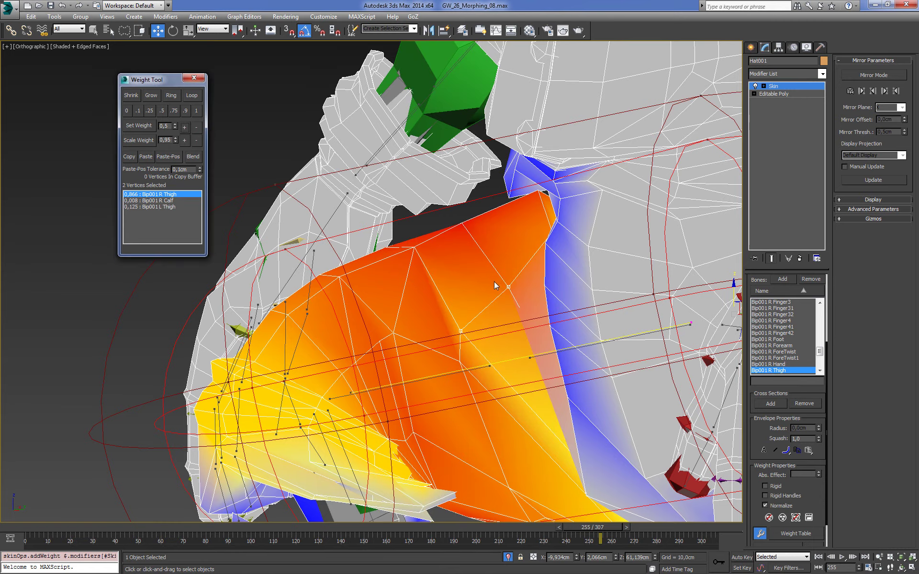
- Fine-tune another thigh vertex until it is weighted 1.000 to Bip001 R Thigh
{"action": "mouse_move", "coordinate": [495, 285]}
{"action": "middle_mouse_down", "text": "alt"}
{"action": "mouse_move", "coordinate": [605, 326]}
{"action": "mouse_move", "coordinate": [588, 320]}
{"action": "middle_mouse_up", "text": "alt"}
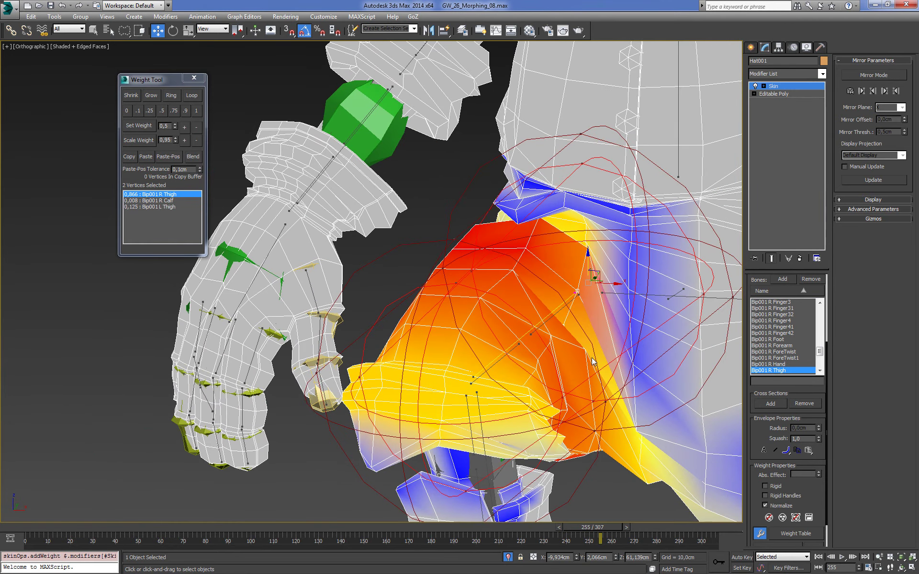
{"action": "middle_click_drag", "start_coordinate": [592, 358], "coordinate": [587, 305], "text": "alt"}
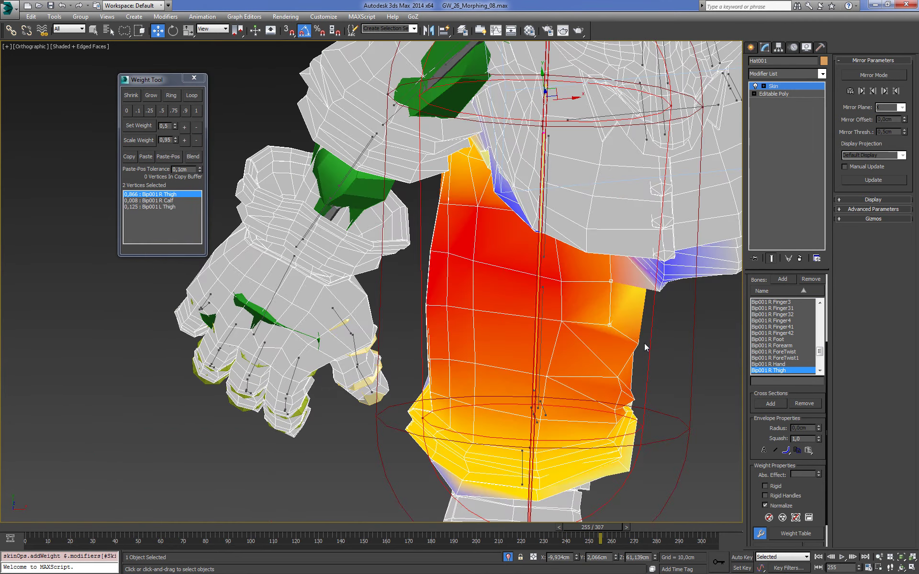
{"action": "left_click", "coordinate": [196, 128]}
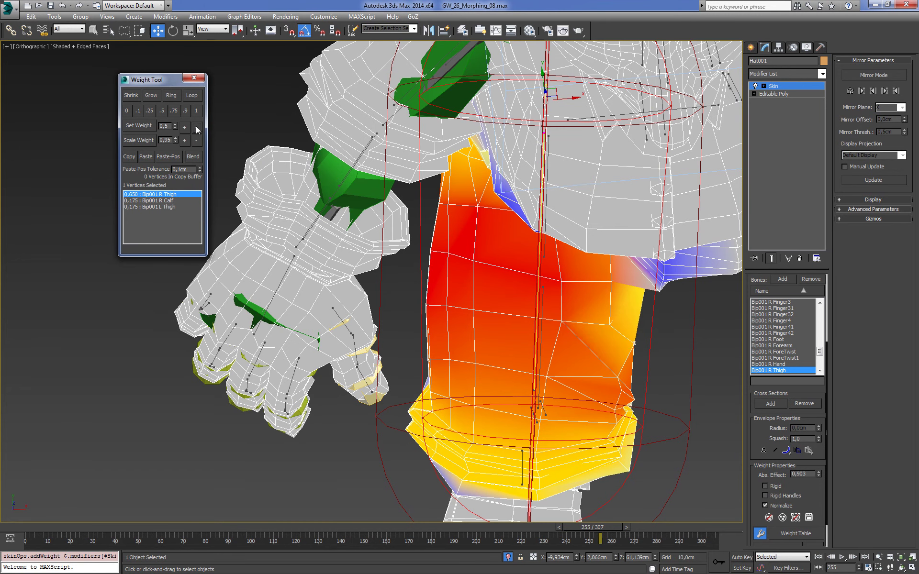
{"action": "left_click", "coordinate": [196, 125]}
{"action": "key", "text": "F3"}
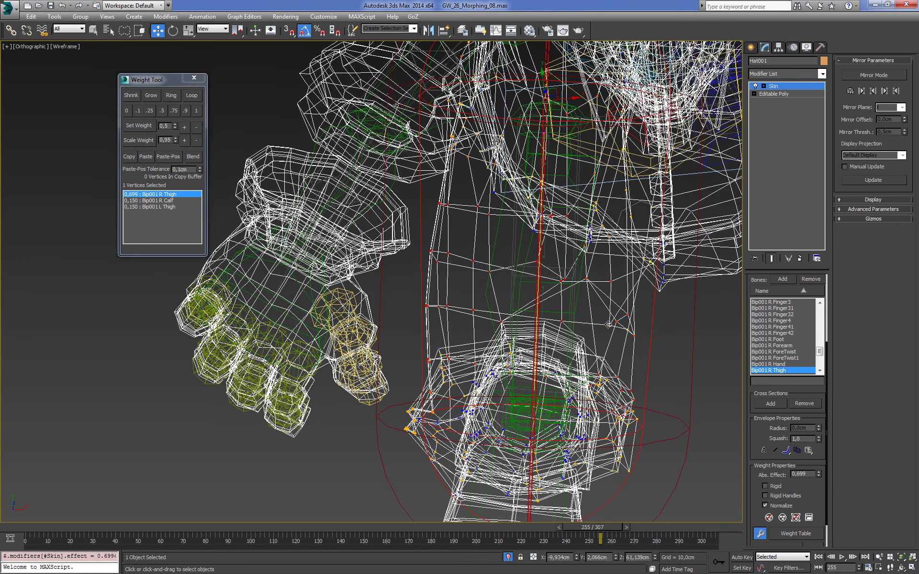
{"action": "key", "text": "F3"}
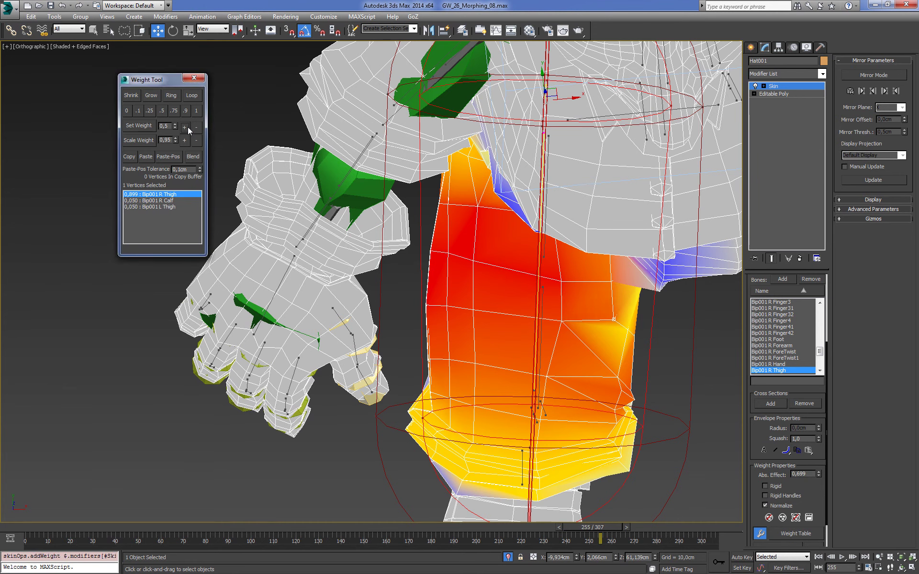
{"action": "left_click", "coordinate": [184, 127]}
{"action": "middle_click_drag", "start_coordinate": [430, 239], "coordinate": [806, 154], "text": "alt"}
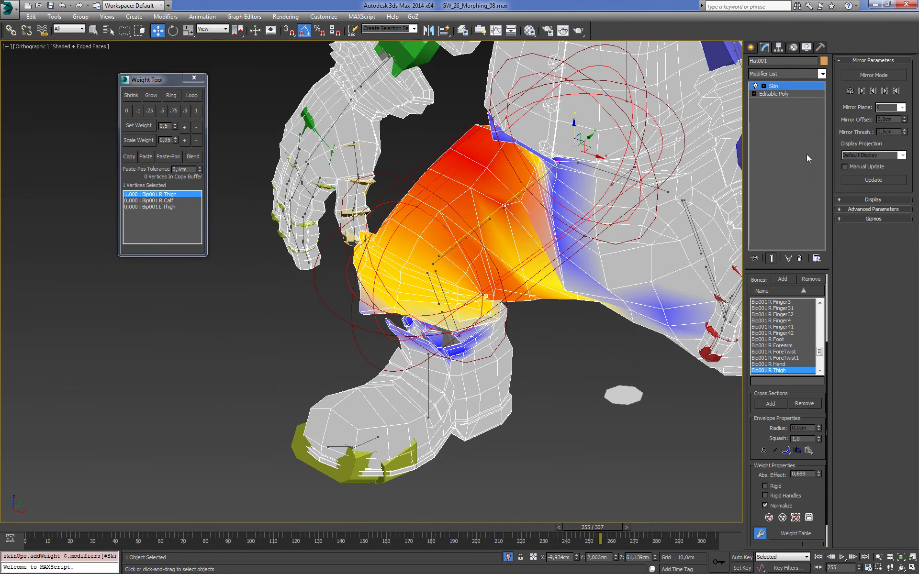
- With Mirror Mode off, weight a hip vertex 0.150 R Thigh and 0.850 Pelvis
{"action": "left_click", "coordinate": [883, 80]}
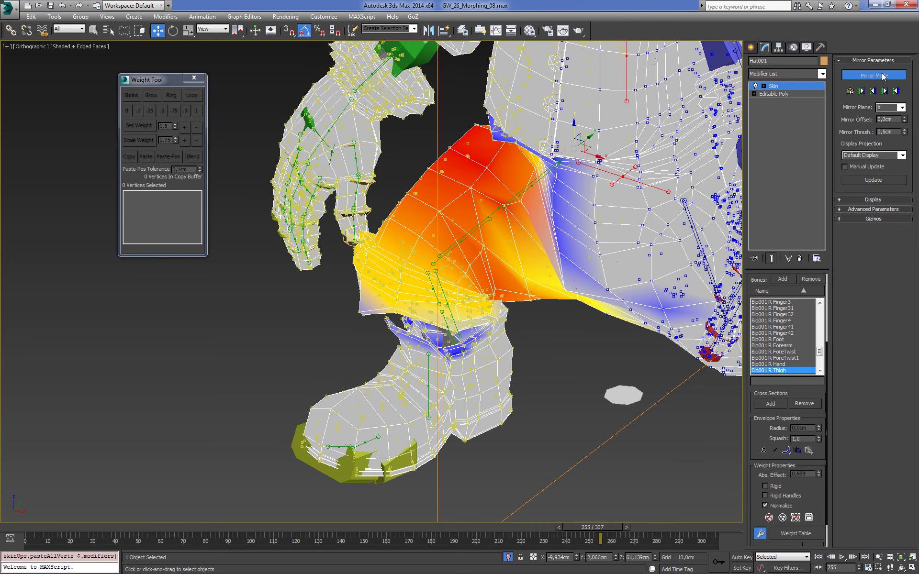
{"action": "left_click", "coordinate": [883, 77]}
{"action": "middle_click_drag", "start_coordinate": [479, 239], "coordinate": [525, 312], "text": "alt"}
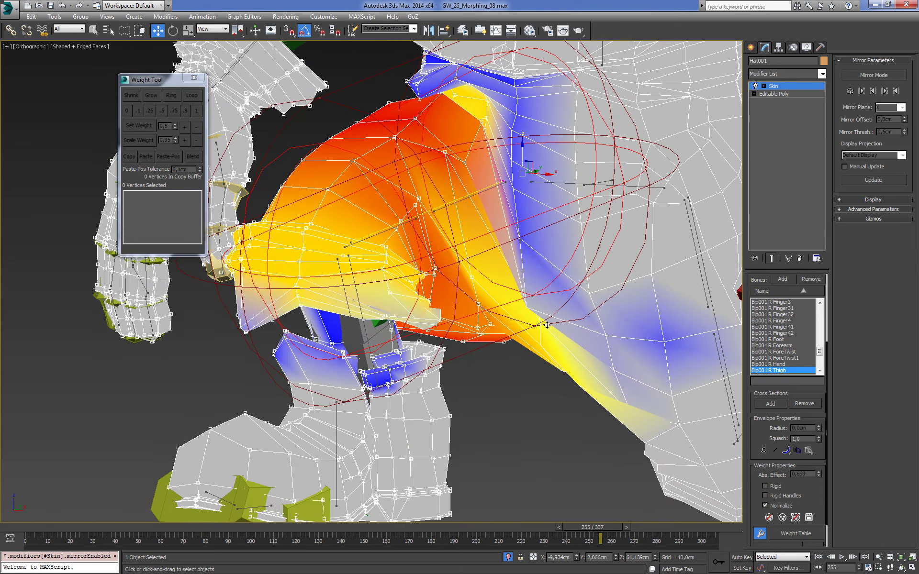
{"action": "key", "text": "F3"}
{"action": "left_click", "coordinate": [525, 311]}
{"action": "key", "text": "F3"}
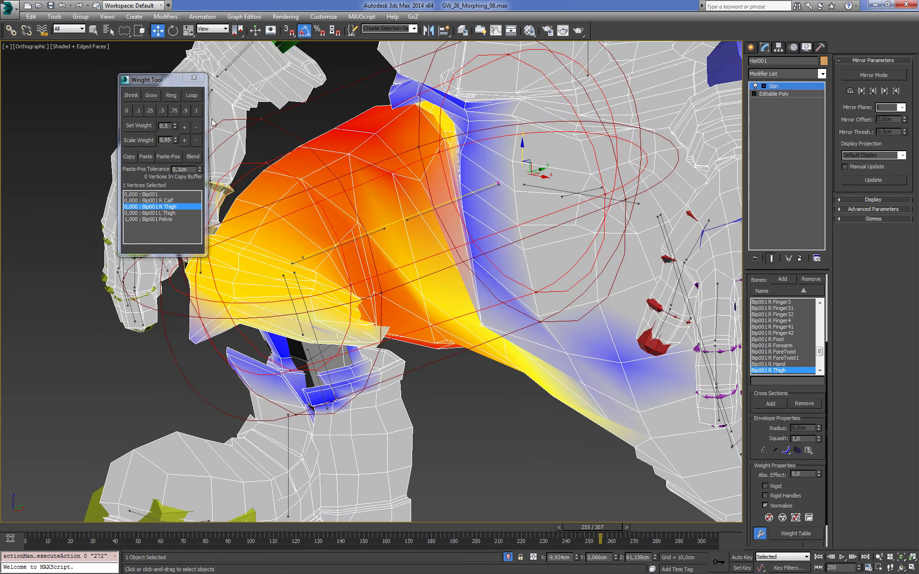
{"action": "left_click", "coordinate": [184, 127]}
- Turn Mirror Mode back on and zoom out to the whole character
{"action": "mouse_move", "coordinate": [268, 181]}
{"action": "middle_mouse_down", "text": "alt"}
{"action": "mouse_move", "coordinate": [308, 191]}
{"action": "mouse_move", "coordinate": [288, 196]}
{"action": "mouse_move", "coordinate": [291, 226]}
{"action": "middle_mouse_up", "text": "alt"}
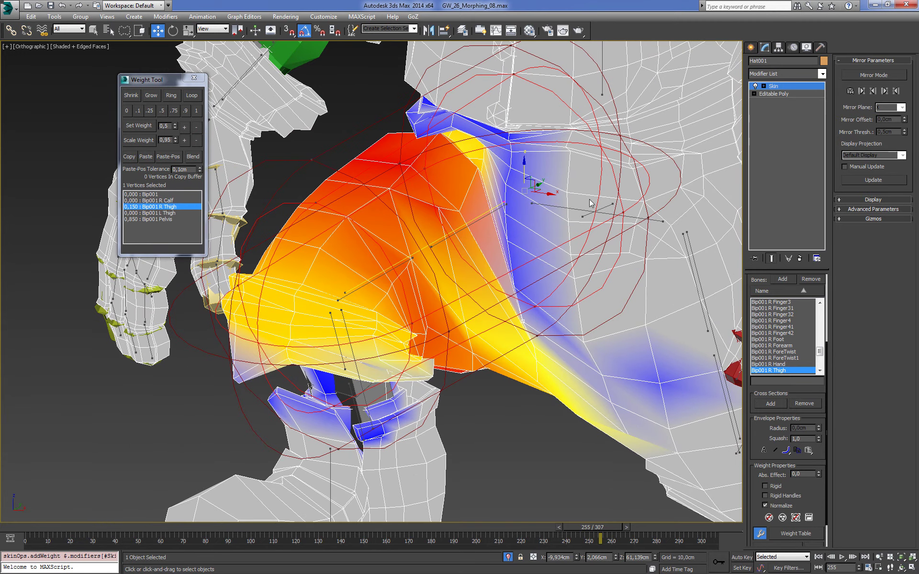
{"action": "left_click", "coordinate": [872, 75]}
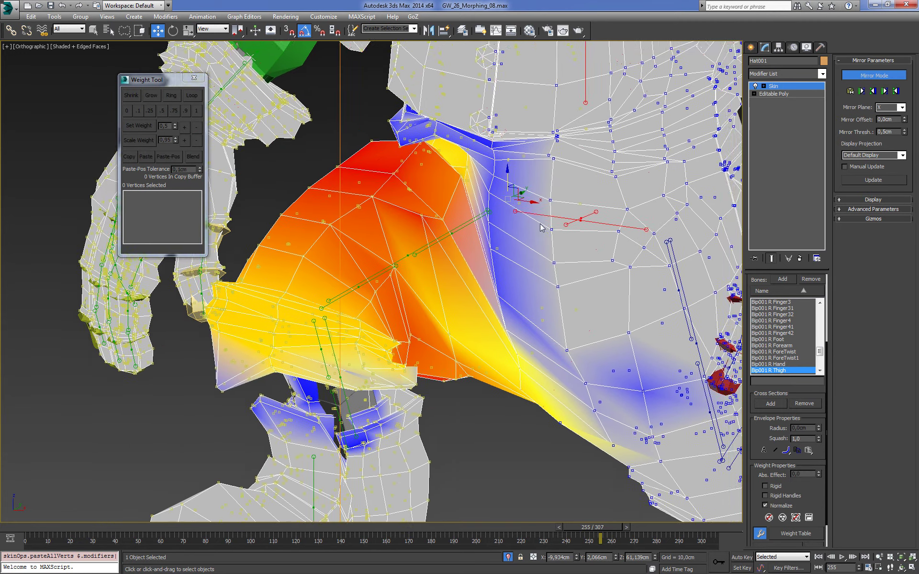
{"action": "scroll", "coordinate": [695, 201], "scroll_direction": "down", "scroll_amount": 5}
{"action": "mouse_move", "coordinate": [694, 202]}
{"action": "middle_mouse_down", "text": "alt"}
{"action": "mouse_move", "coordinate": [677, 242]}
{"action": "mouse_move", "coordinate": [651, 244]}
{"action": "mouse_move", "coordinate": [661, 249]}
{"action": "mouse_move", "coordinate": [637, 199]}
{"action": "middle_mouse_up", "text": "alt"}
- Frame the character in front view, scrub frames 266–295, and inspect the right leg from behind
{"action": "key", "text": "f"}
{"action": "key", "text": "z"}
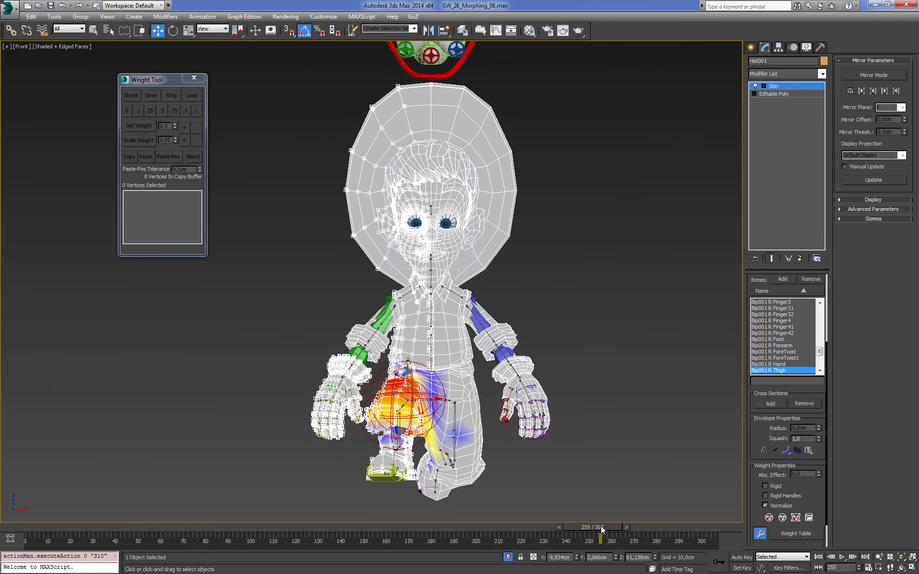
{"action": "mouse_move", "coordinate": [602, 527]}
{"action": "left_mouse_down"}
{"action": "mouse_move", "coordinate": [588, 528]}
{"action": "mouse_move", "coordinate": [627, 536]}
{"action": "mouse_move", "coordinate": [596, 539]}
{"action": "mouse_move", "coordinate": [655, 527]}
{"action": "left_mouse_up"}
{"action": "key", "text": "w"}
{"action": "mouse_move", "coordinate": [615, 460]}
{"action": "middle_mouse_down", "text": "alt"}
{"action": "mouse_move", "coordinate": [555, 345]}
{"action": "mouse_move", "coordinate": [472, 340]}
{"action": "mouse_move", "coordinate": [533, 373]}
{"action": "mouse_move", "coordinate": [517, 384]}
{"action": "middle_mouse_up", "text": "alt"}
{"action": "scroll", "coordinate": [534, 373], "scroll_direction": "up", "scroll_amount": 3}
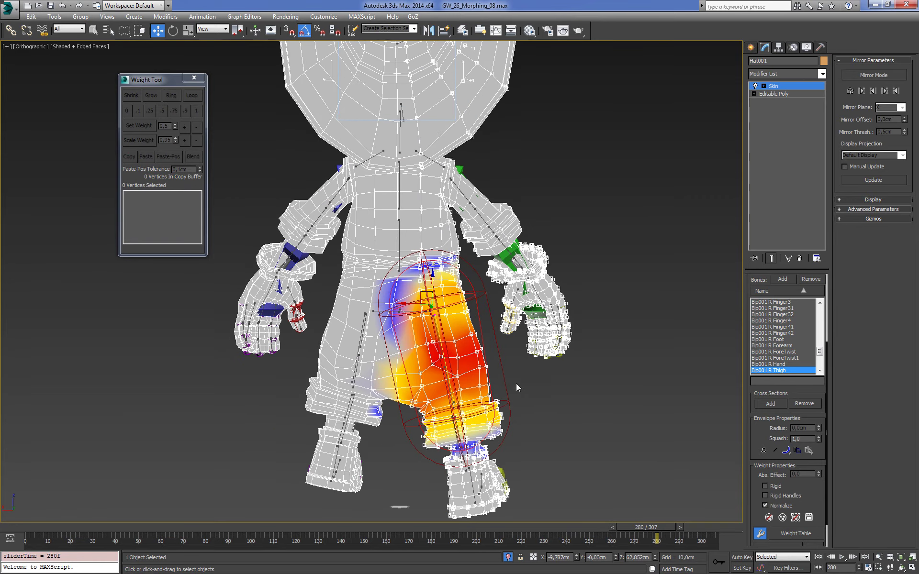
{"action": "mouse_move", "coordinate": [662, 527]}
{"action": "left_mouse_down"}
{"action": "mouse_move", "coordinate": [693, 528]}
{"action": "mouse_move", "coordinate": [541, 527]}
{"action": "left_mouse_up"}
- Return the animation to frame 0 and frame the whole character in front view
{"action": "key", "text": "w"}
{"action": "mouse_move", "coordinate": [565, 412]}
{"action": "middle_mouse_down", "text": "alt"}
{"action": "mouse_move", "coordinate": [584, 401]}
{"action": "mouse_move", "coordinate": [555, 396]}
{"action": "mouse_move", "coordinate": [595, 377]}
{"action": "mouse_move", "coordinate": [590, 365]}
{"action": "middle_mouse_up", "text": "alt"}
{"action": "scroll", "coordinate": [556, 396], "scroll_direction": "up", "scroll_amount": 3}
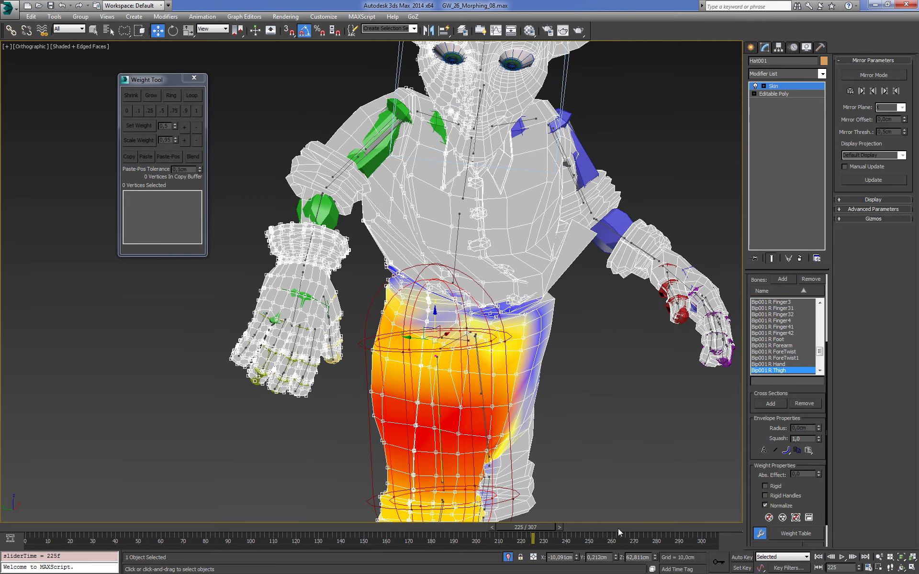
{"action": "left_click_drag", "start_coordinate": [535, 529], "coordinate": [92, 510]}
{"action": "key", "text": "f"}
{"action": "key", "text": "z"}
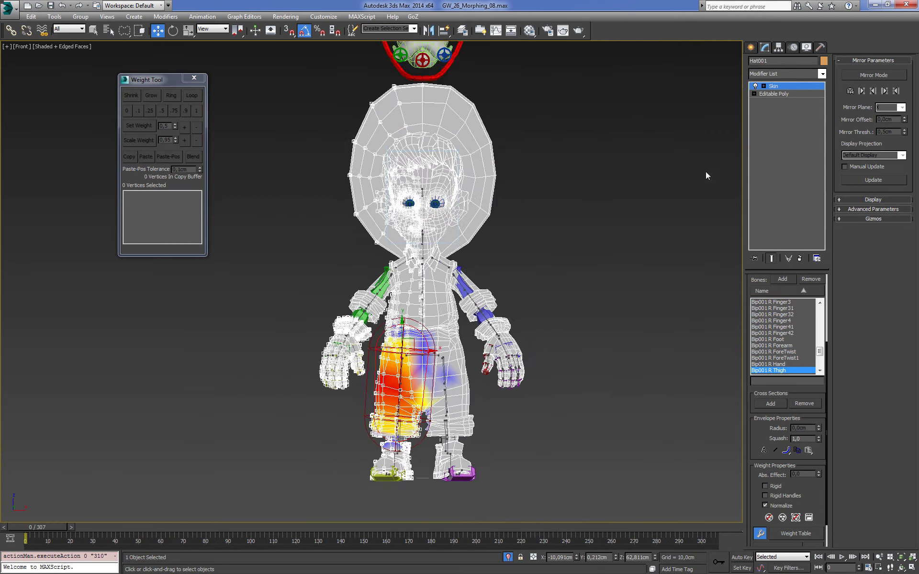
- Delete 18 faces from Hat001's Editable Poly, exit sub-object level, deselect, and show plain Shaded
{"action": "left_click", "coordinate": [789, 85], "text": "ctrl"}
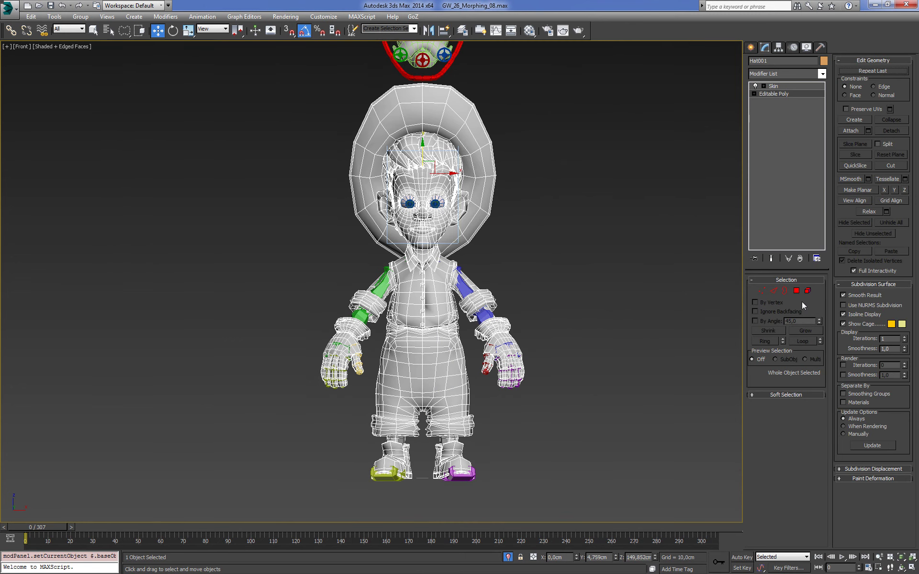
{"action": "scroll", "coordinate": [536, 287], "scroll_direction": "up", "scroll_amount": 5}
{"action": "key", "text": "5"}
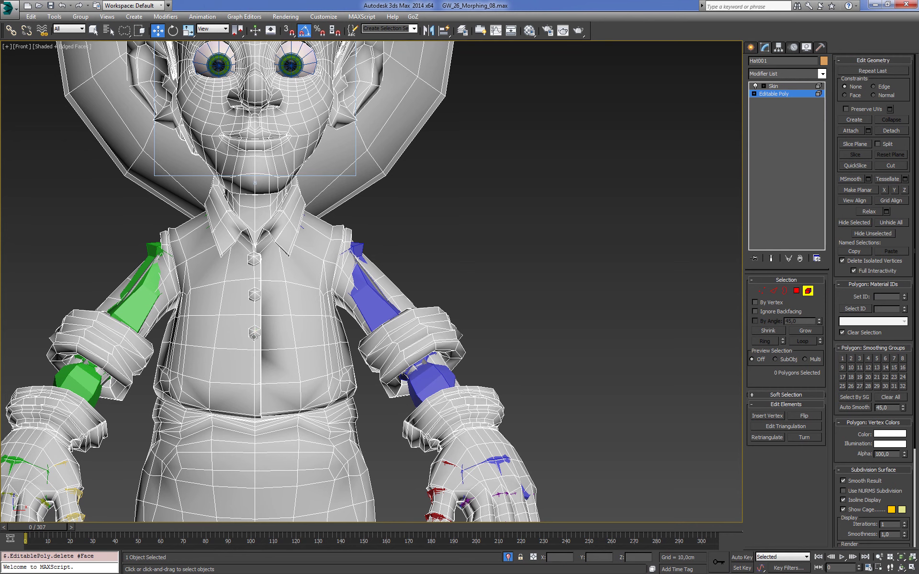
{"action": "left_click_drag", "start_coordinate": [251, 369], "coordinate": [254, 244]}
{"action": "key", "text": "Delete"}
{"action": "scroll", "coordinate": [492, 249], "scroll_direction": "down", "scroll_amount": 3}
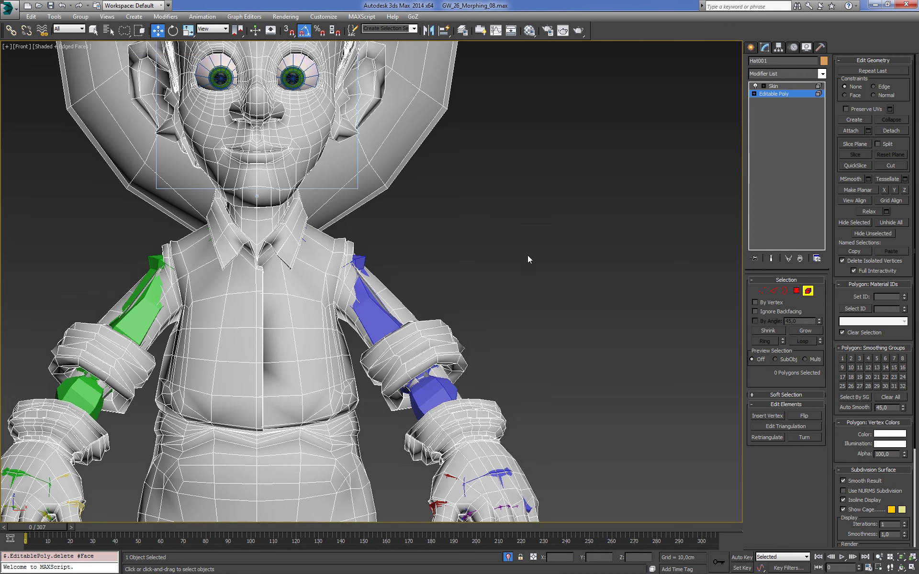
{"action": "scroll", "coordinate": [527, 254], "scroll_direction": "down", "scroll_amount": 3}
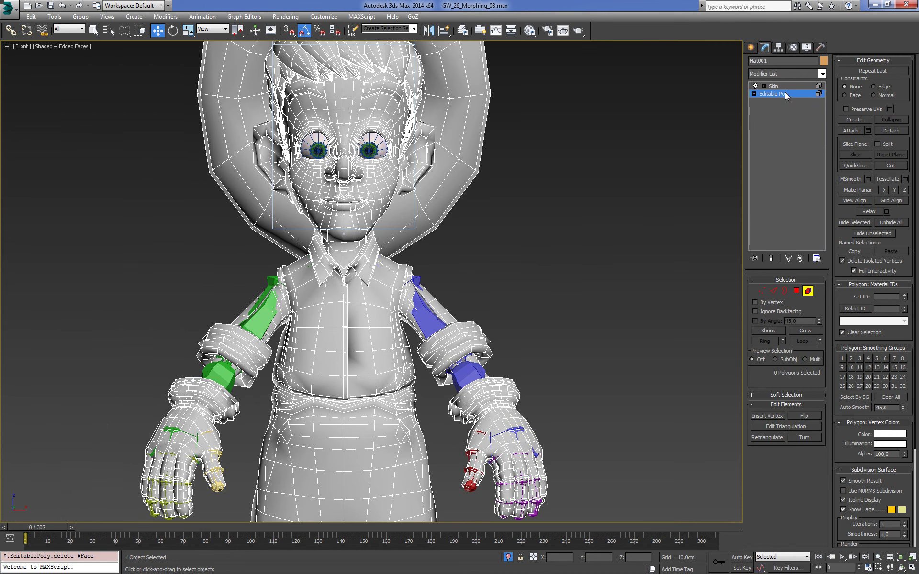
{"action": "left_click", "coordinate": [787, 95]}
{"action": "left_click", "coordinate": [573, 206]}
{"action": "key", "text": "F4"}
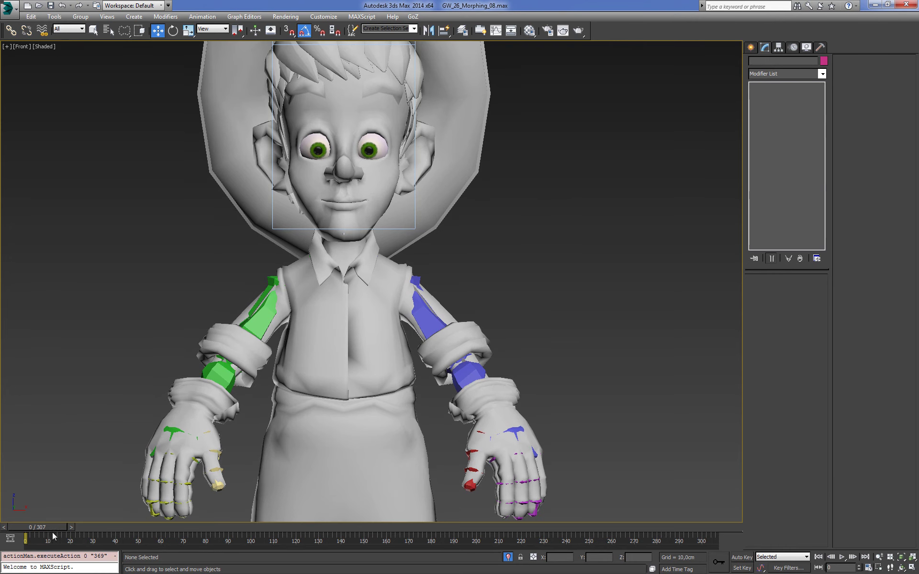
- Scrub to frame 132 with edged faces back on and the character fitted in view
{"action": "left_click_drag", "start_coordinate": [52, 534], "coordinate": [334, 544]}
{"action": "key", "text": "F4"}
{"action": "key", "text": "w"}
{"action": "middle_click_drag", "start_coordinate": [593, 441], "coordinate": [605, 396]}
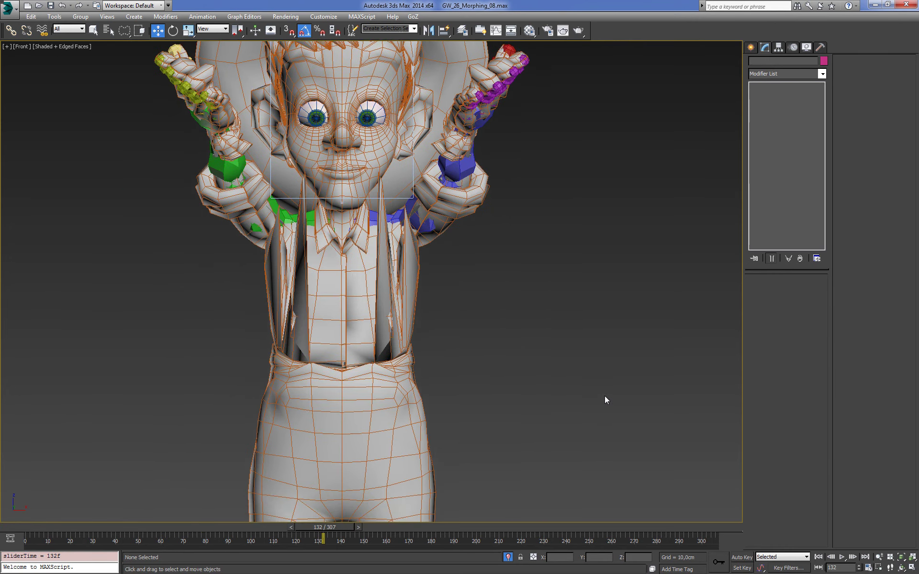
{"action": "scroll", "coordinate": [605, 400], "scroll_direction": "down", "scroll_amount": 3}
{"action": "scroll", "coordinate": [601, 388], "scroll_direction": "down", "scroll_amount": 3}
{"action": "key", "text": "z"}
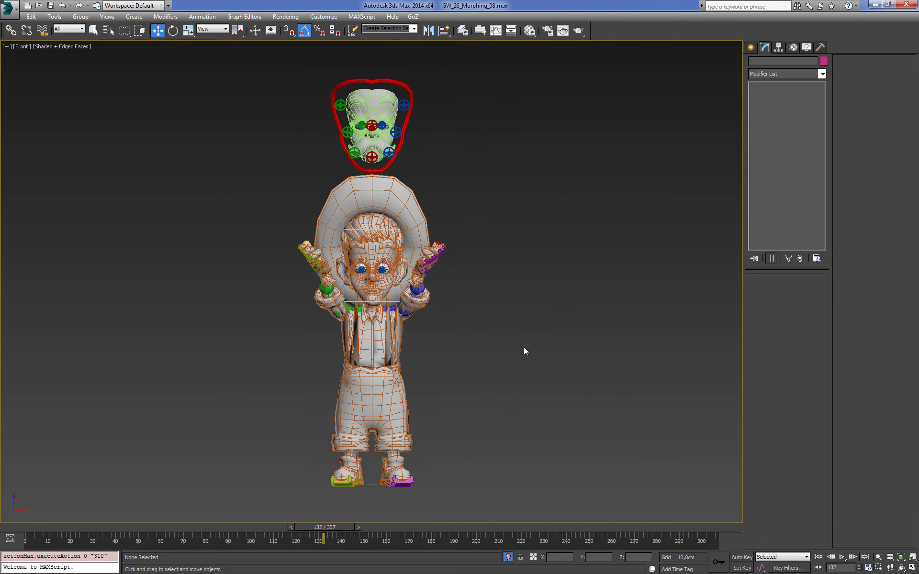
- Reselect the character, scrub to frame 253, and view the bent legs close up
{"action": "left_click", "coordinate": [94, 30]}
{"action": "scroll", "coordinate": [522, 223], "scroll_direction": "up", "scroll_amount": 2}
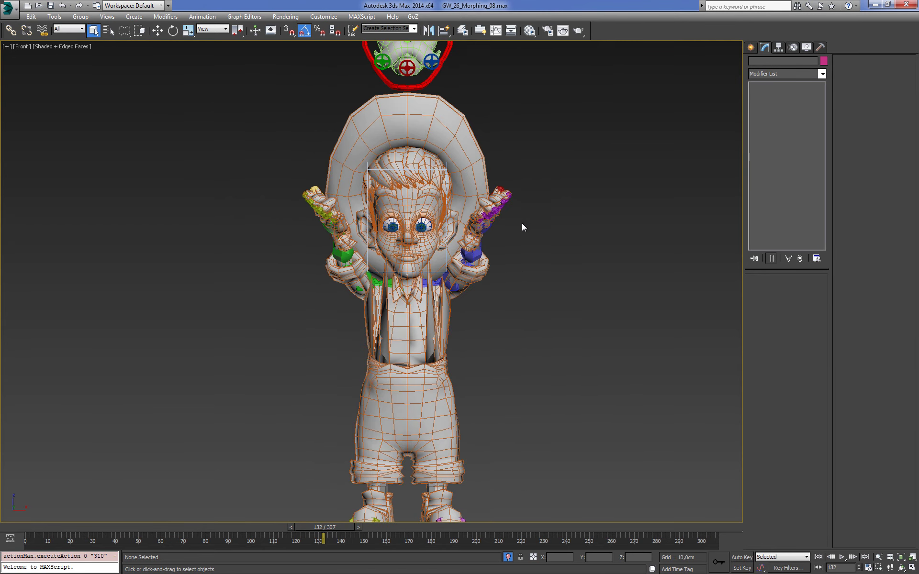
{"action": "left_click", "coordinate": [497, 199]}
{"action": "mouse_move", "coordinate": [498, 199]}
{"action": "middle_mouse_down", "text": "alt"}
{"action": "mouse_move", "coordinate": [584, 264]}
{"action": "mouse_move", "coordinate": [632, 197]}
{"action": "mouse_move", "coordinate": [530, 190]}
{"action": "mouse_move", "coordinate": [566, 240]}
{"action": "mouse_move", "coordinate": [634, 298]}
{"action": "middle_mouse_up", "text": "alt"}
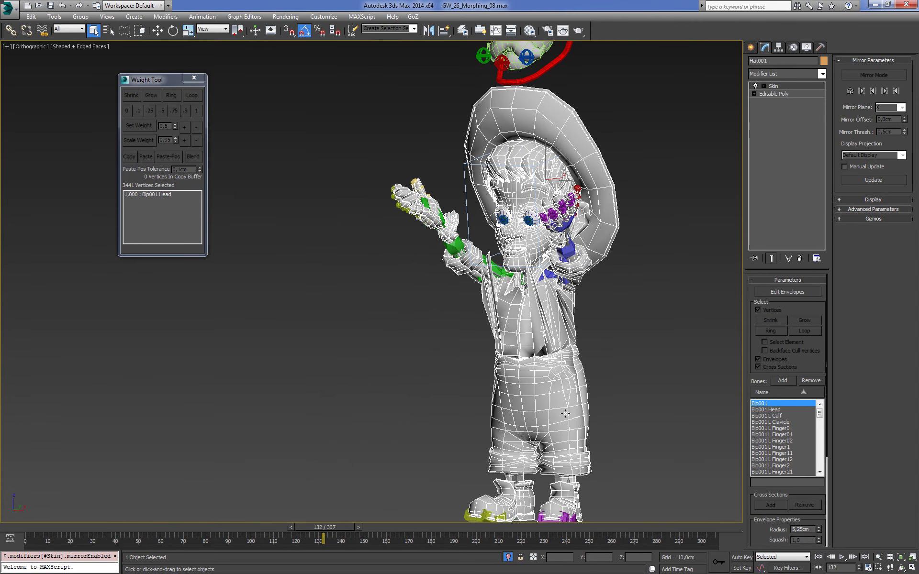
{"action": "mouse_move", "coordinate": [343, 525]}
{"action": "left_mouse_down"}
{"action": "mouse_move", "coordinate": [637, 544]}
{"action": "mouse_move", "coordinate": [521, 552]}
{"action": "mouse_move", "coordinate": [606, 556]}
{"action": "left_mouse_up"}
{"action": "middle_click_drag", "start_coordinate": [661, 369], "coordinate": [729, 367], "text": "alt"}
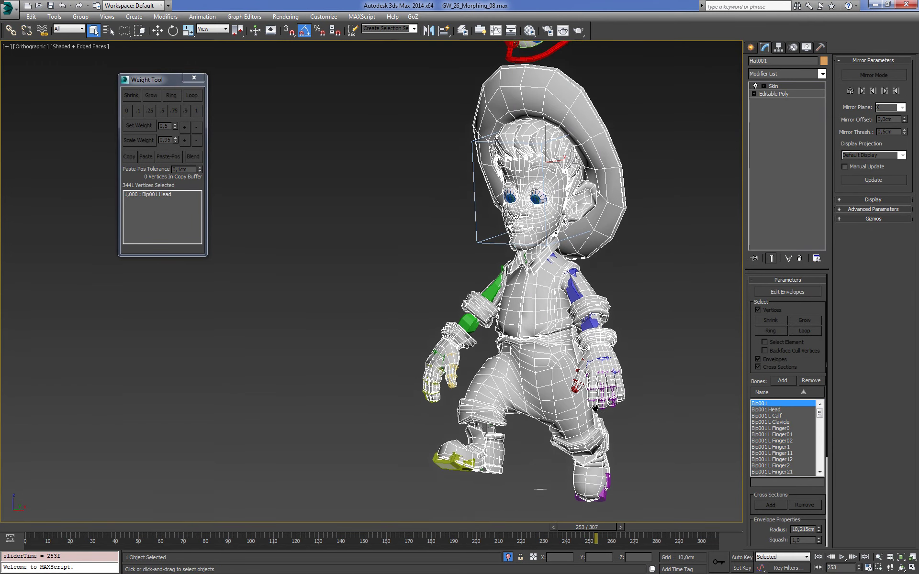
{"action": "scroll", "coordinate": [622, 368], "scroll_direction": "up", "scroll_amount": 5}
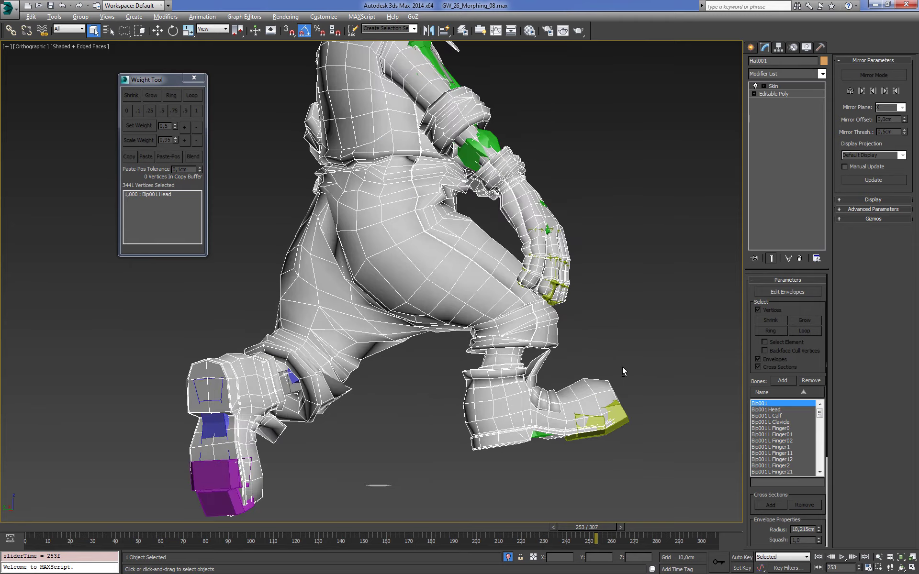
- In Edit Envelopes, weight a left-knee vertex fully (1.000) to Bip001 L Calf
{"action": "middle_click_drag", "start_coordinate": [615, 373], "coordinate": [750, 338]}
{"action": "left_click", "coordinate": [789, 292]}
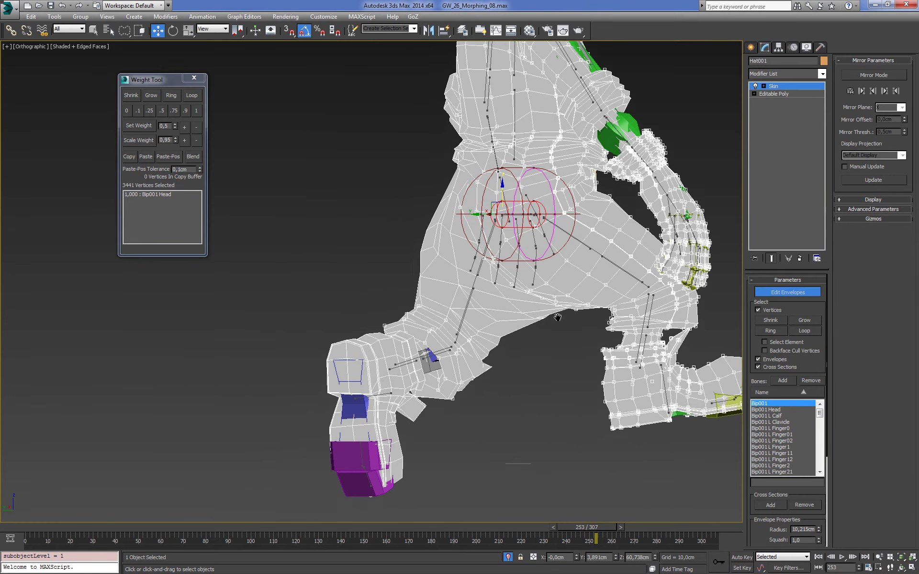
{"action": "scroll", "coordinate": [539, 364], "scroll_direction": "up", "scroll_amount": 3}
{"action": "left_click", "coordinate": [529, 363]}
{"action": "mouse_move", "coordinate": [531, 364]}
{"action": "middle_mouse_down", "text": "alt"}
{"action": "mouse_move", "coordinate": [449, 340]}
{"action": "mouse_move", "coordinate": [534, 348]}
{"action": "middle_mouse_up", "text": "alt"}
{"action": "left_click", "coordinate": [449, 341]}
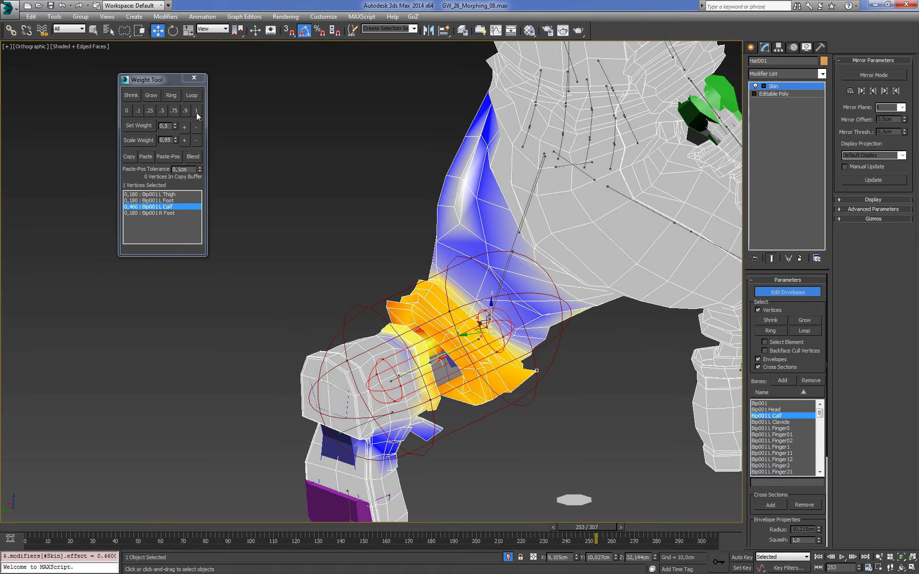
{"action": "left_click", "coordinate": [196, 111]}
{"action": "middle_click_drag", "start_coordinate": [510, 339], "coordinate": [495, 369], "text": "alt"}
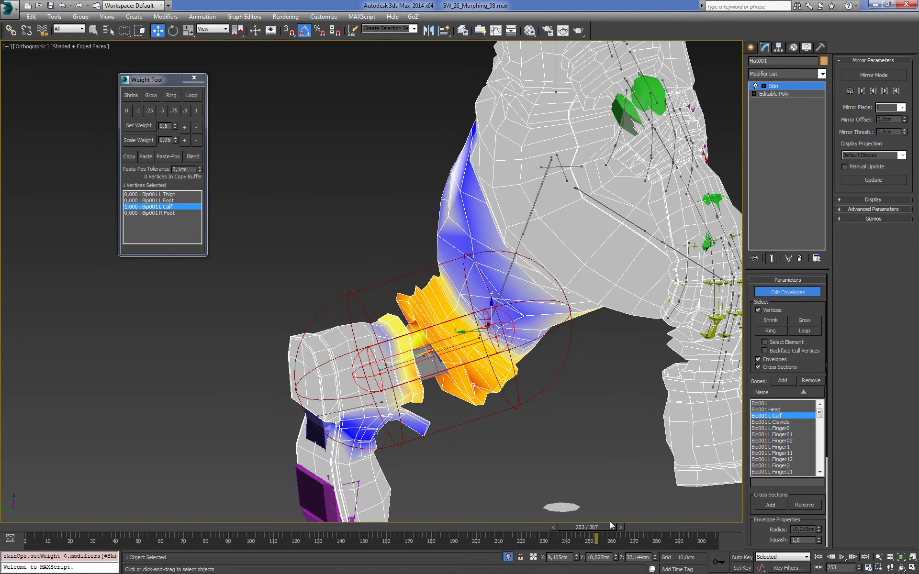
- Scrub to frame 261 and pick right-knee vertices to show R CalfTwist weights
{"action": "mouse_move", "coordinate": [610, 525]}
{"action": "left_mouse_down"}
{"action": "mouse_move", "coordinate": [596, 529]}
{"action": "mouse_move", "coordinate": [608, 530]}
{"action": "left_mouse_up"}
{"action": "mouse_move", "coordinate": [608, 464]}
{"action": "middle_mouse_down", "text": "alt"}
{"action": "mouse_move", "coordinate": [521, 439]}
{"action": "mouse_move", "coordinate": [641, 423]}
{"action": "mouse_move", "coordinate": [603, 427]}
{"action": "mouse_move", "coordinate": [644, 491]}
{"action": "middle_mouse_up", "text": "alt"}
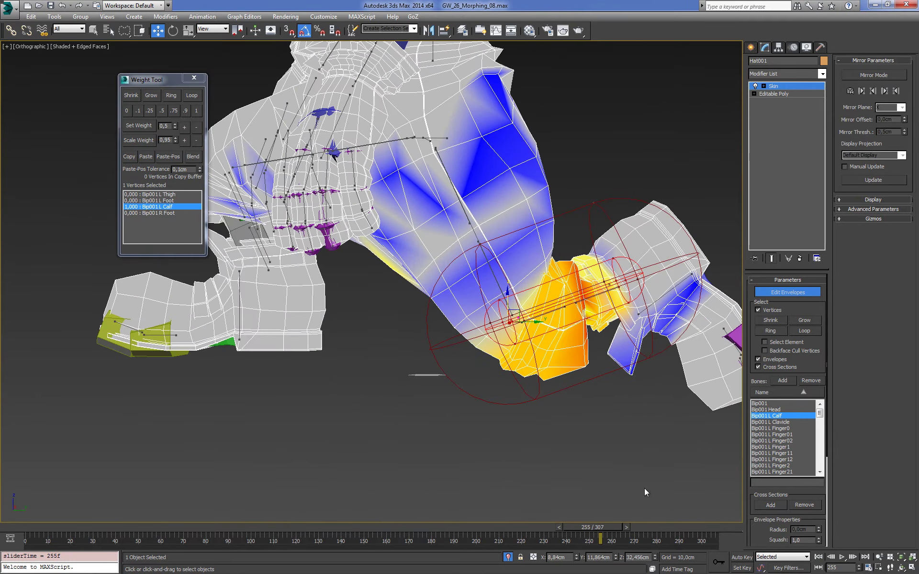
{"action": "left_click_drag", "start_coordinate": [605, 527], "coordinate": [618, 529]}
{"action": "mouse_move", "coordinate": [607, 502]}
{"action": "middle_mouse_down", "text": "alt"}
{"action": "mouse_move", "coordinate": [552, 456]}
{"action": "mouse_move", "coordinate": [505, 381]}
{"action": "mouse_move", "coordinate": [573, 357]}
{"action": "mouse_move", "coordinate": [544, 385]}
{"action": "mouse_move", "coordinate": [561, 348]}
{"action": "middle_mouse_up", "text": "alt"}
{"action": "left_click", "coordinate": [493, 351]}
{"action": "left_click", "coordinate": [567, 354]}
{"action": "left_click", "coordinate": [572, 357]}
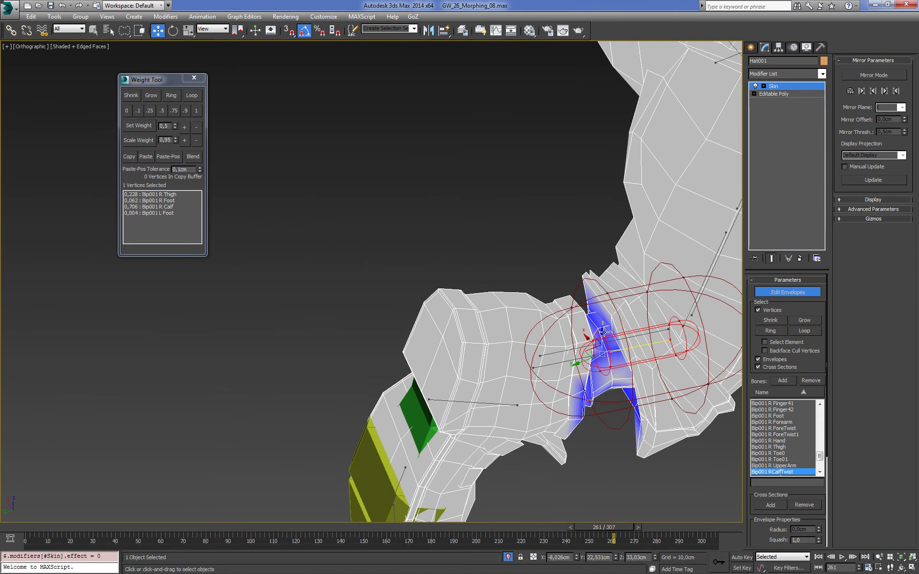
- Raise the knee vertex's Bip001 R Calf weight to 0.910 and check the deformation
{"action": "left_click", "coordinate": [566, 320]}
{"action": "middle_click_drag", "start_coordinate": [566, 320], "coordinate": [579, 306], "text": "alt"}
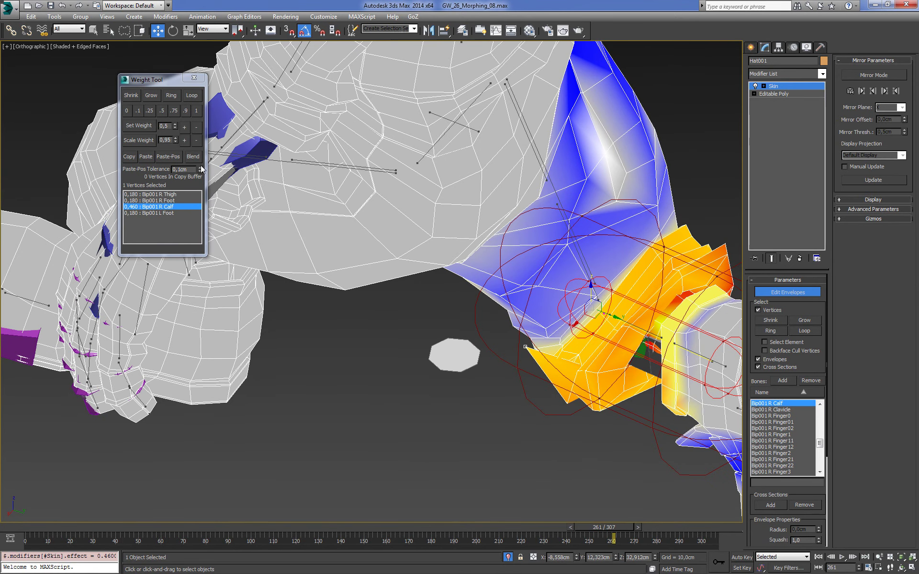
{"action": "left_click", "coordinate": [186, 128]}
{"action": "left_click", "coordinate": [186, 129]}
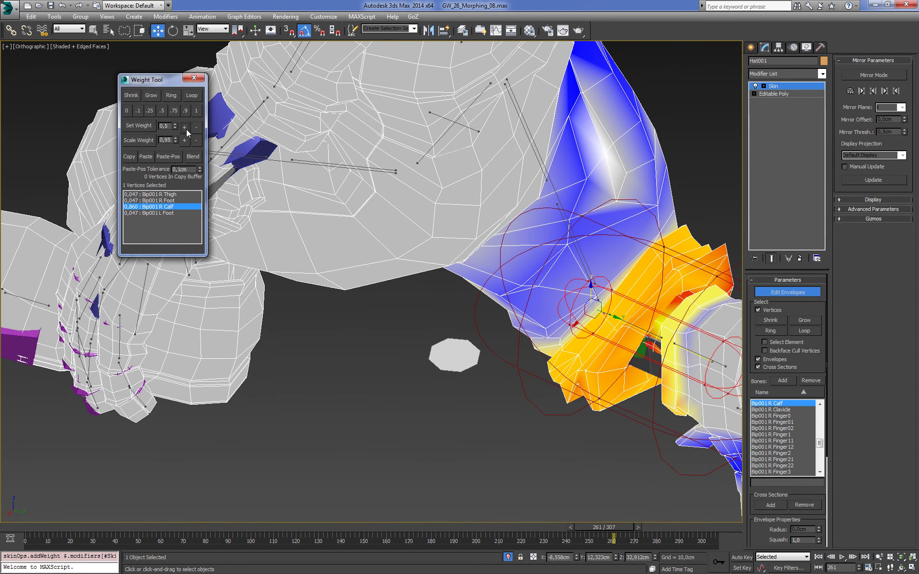
{"action": "middle_click_drag", "start_coordinate": [412, 268], "coordinate": [424, 261], "text": "alt"}
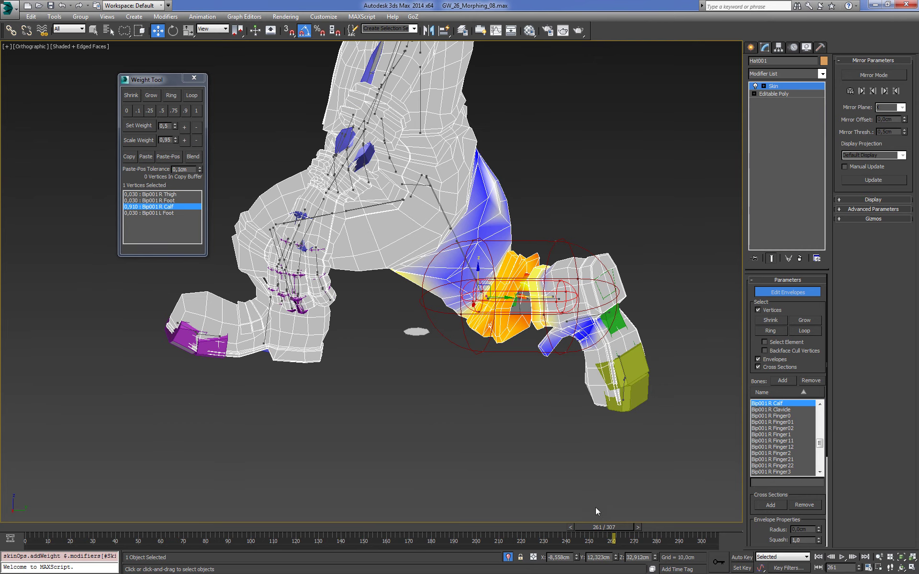
{"action": "mouse_move", "coordinate": [595, 529]}
{"action": "left_mouse_down"}
{"action": "mouse_move", "coordinate": [579, 530]}
{"action": "mouse_move", "coordinate": [604, 526]}
{"action": "left_mouse_up"}
- Check the legs from the front, save the scene, and switch to wireframe
{"action": "key", "text": "f"}
{"action": "scroll", "coordinate": [564, 429], "scroll_direction": "up", "scroll_amount": 4}
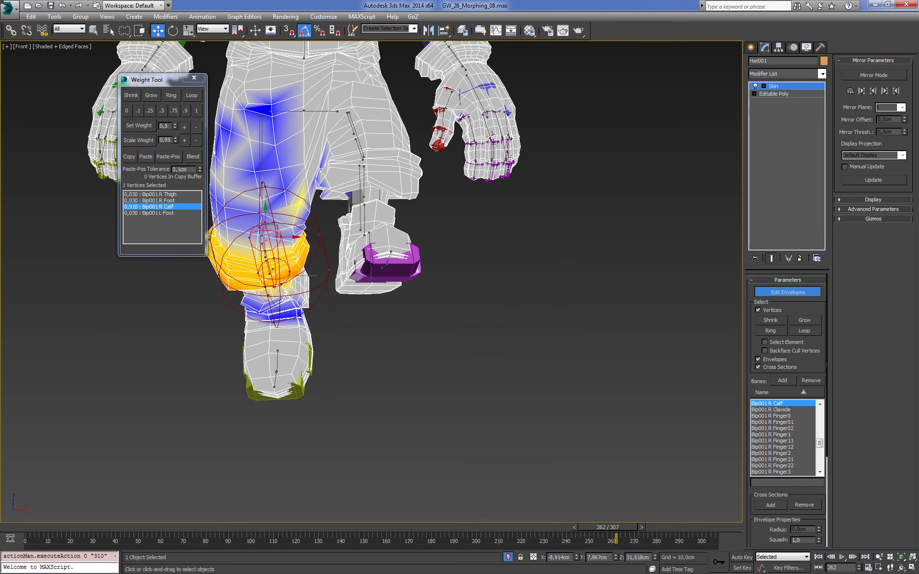
{"action": "key", "text": "ctrl+s"}
{"action": "mouse_move", "coordinate": [542, 286]}
{"action": "middle_mouse_down", "text": "alt"}
{"action": "mouse_move", "coordinate": [522, 272]}
{"action": "mouse_move", "coordinate": [548, 266]}
{"action": "mouse_move", "coordinate": [508, 252]}
{"action": "mouse_move", "coordinate": [544, 267]}
{"action": "middle_mouse_up", "text": "alt"}
{"action": "scroll", "coordinate": [458, 282], "scroll_direction": "up", "scroll_amount": 3}
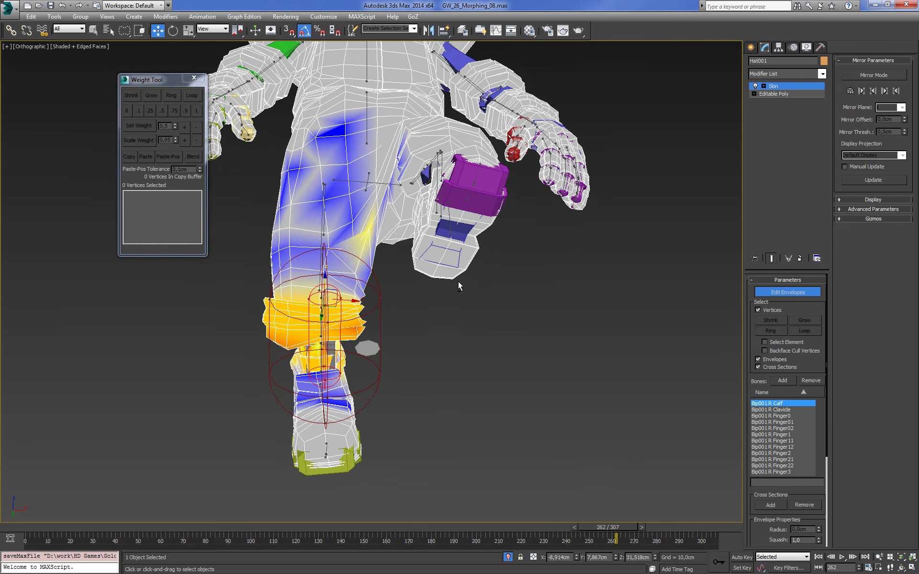
{"action": "key", "text": "F3"}
- Pick a right-thigh vertex and orbit to a frontal view of the legs
{"action": "scroll", "coordinate": [335, 287], "scroll_direction": "up", "scroll_amount": 2}
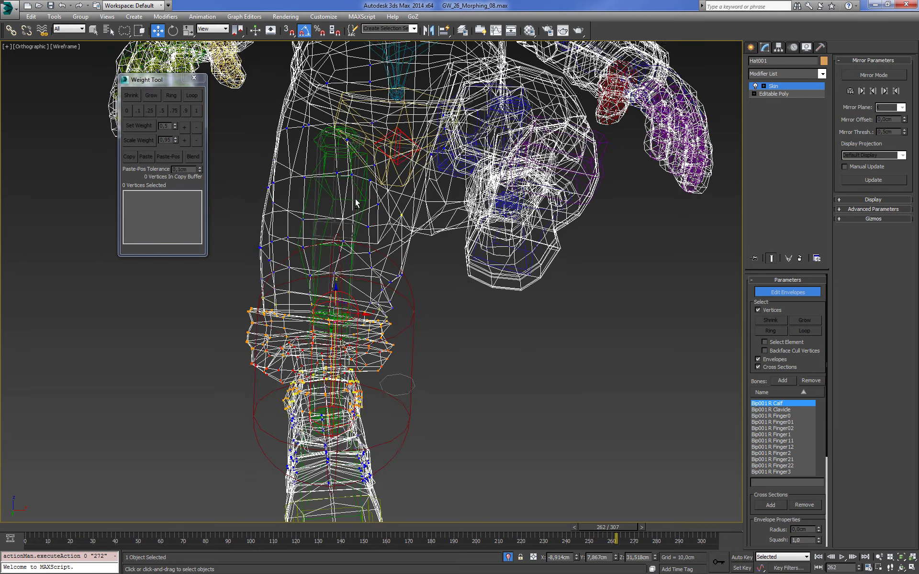
{"action": "scroll", "coordinate": [335, 288], "scroll_direction": "up", "scroll_amount": 1}
{"action": "left_click", "coordinate": [352, 284]}
{"action": "middle_click_drag", "start_coordinate": [352, 283], "coordinate": [383, 299], "text": "alt"}
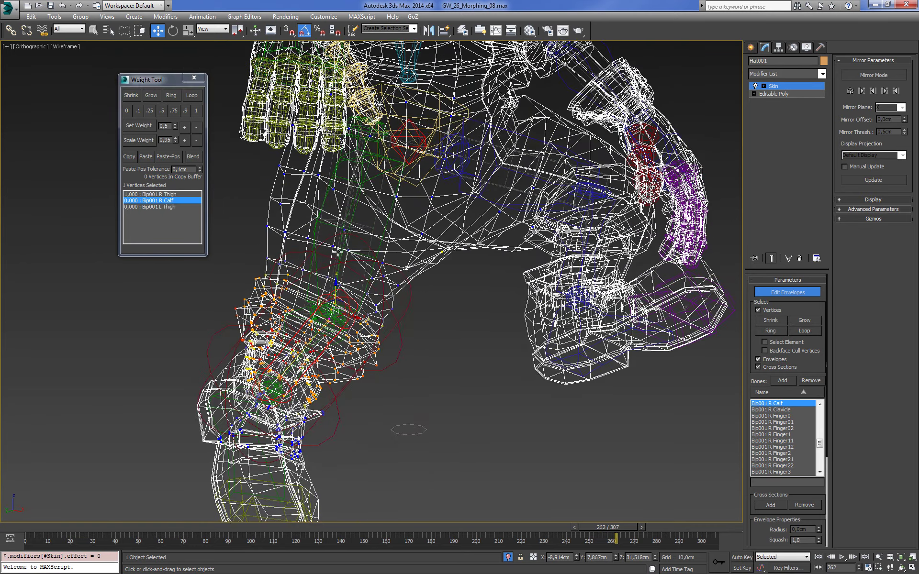
{"action": "middle_click_drag", "start_coordinate": [350, 211], "coordinate": [327, 223], "text": "alt"}
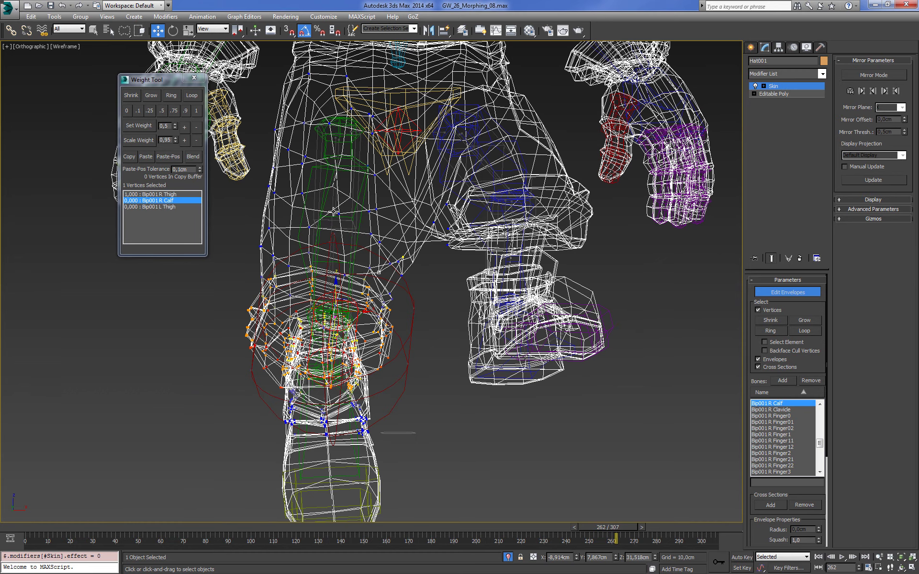
{"action": "left_click", "coordinate": [334, 212]}
{"action": "key", "text": "F3"}
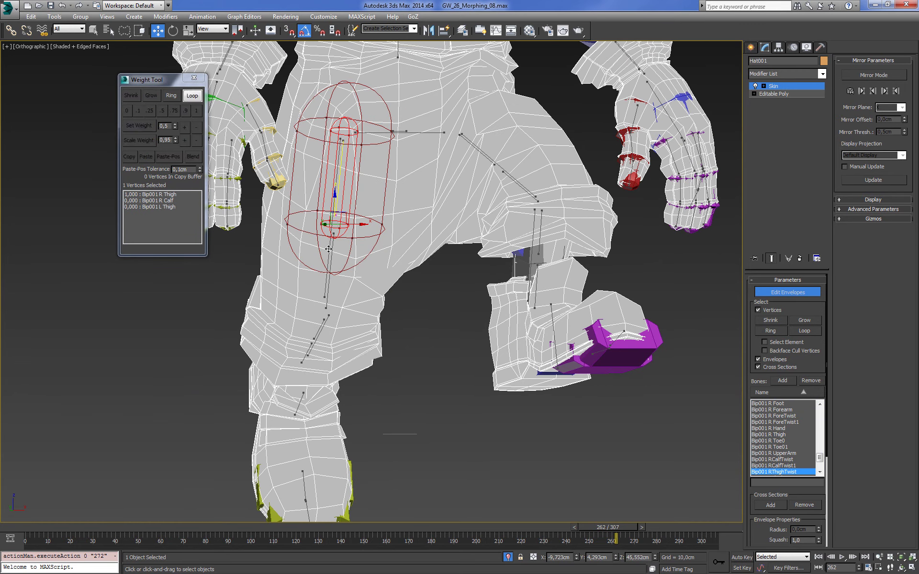
- Blend the vertex weight to 0.650 R Thigh, 0.175 R Calf and 0.175 L Thigh
{"action": "left_click", "coordinate": [329, 248]}
{"action": "middle_click_drag", "start_coordinate": [408, 297], "coordinate": [385, 292], "text": "alt"}
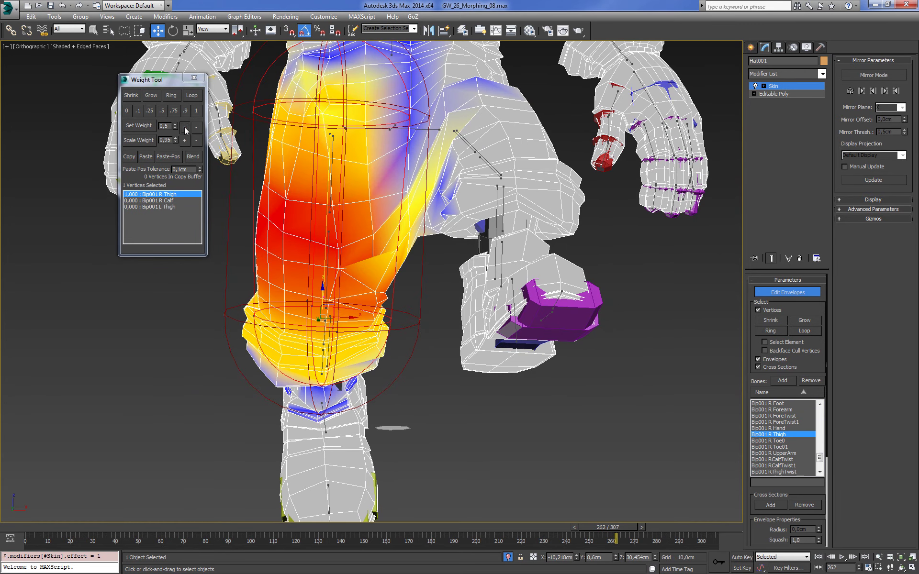
{"action": "key", "text": "F3"}
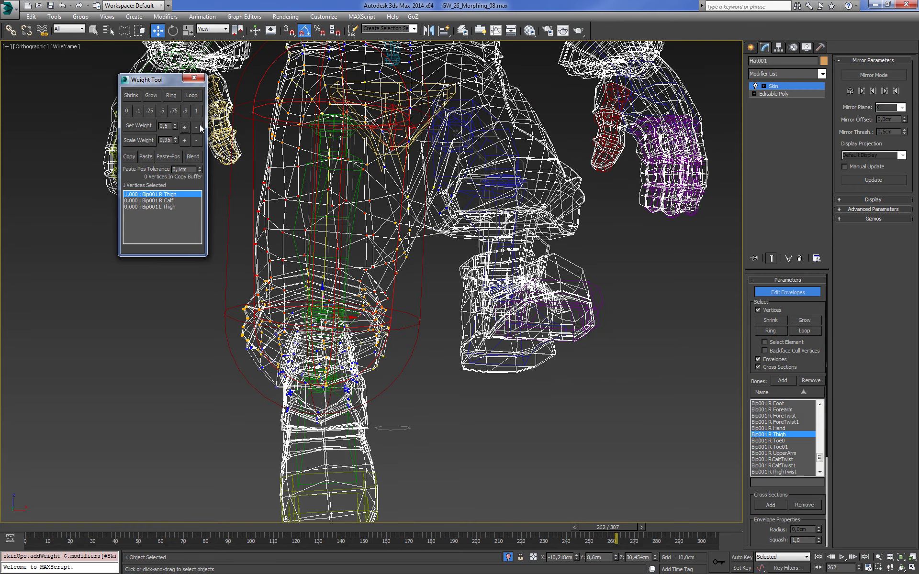
{"action": "key", "text": "F3"}
{"action": "left_click", "coordinate": [462, 319]}
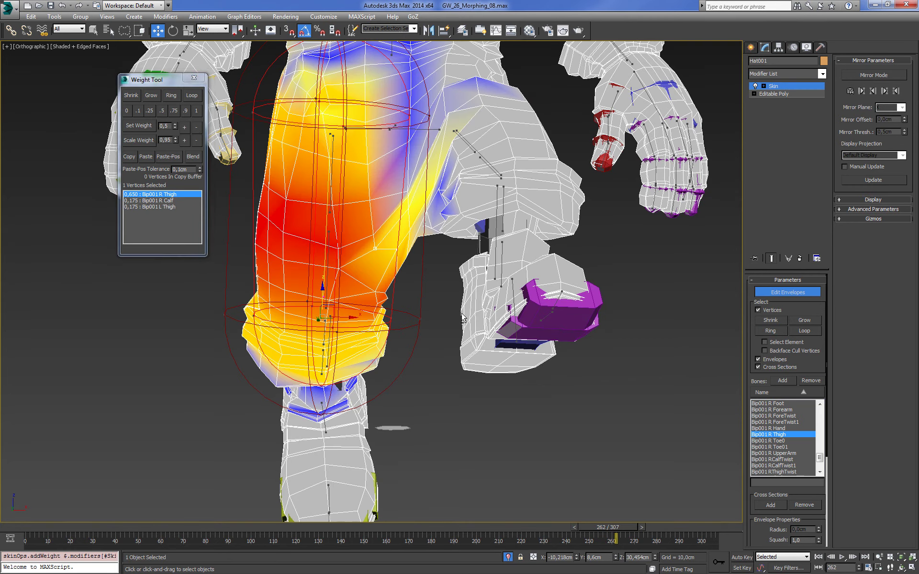
{"action": "mouse_move", "coordinate": [462, 318]}
{"action": "middle_mouse_down", "text": "alt"}
{"action": "mouse_move", "coordinate": [452, 303]}
{"action": "mouse_move", "coordinate": [486, 305]}
{"action": "middle_mouse_up", "text": "alt"}
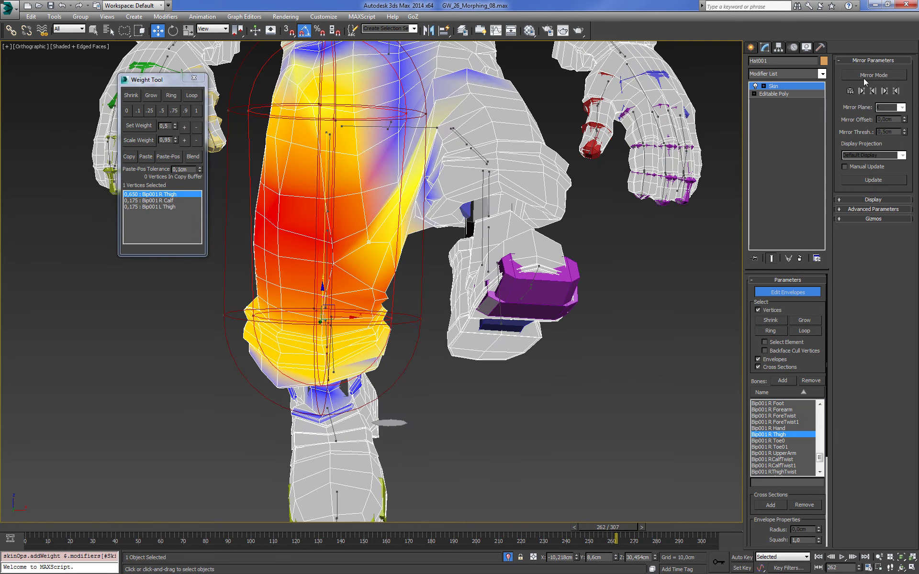
{"action": "left_click", "coordinate": [852, 78]}
- Paste the leg weights mirrored across the X plane and return the animation to frame 0
{"action": "left_click", "coordinate": [884, 91]}
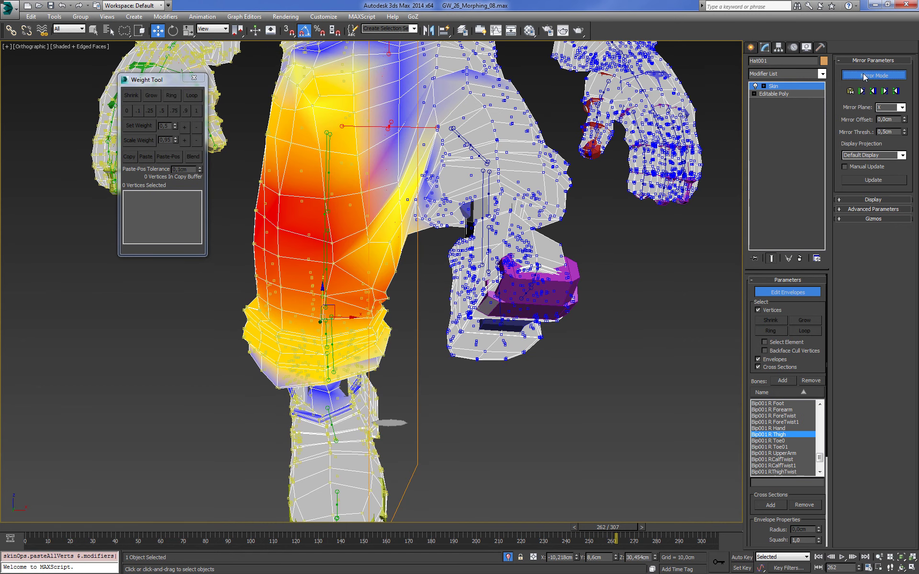
{"action": "left_click", "coordinate": [864, 76]}
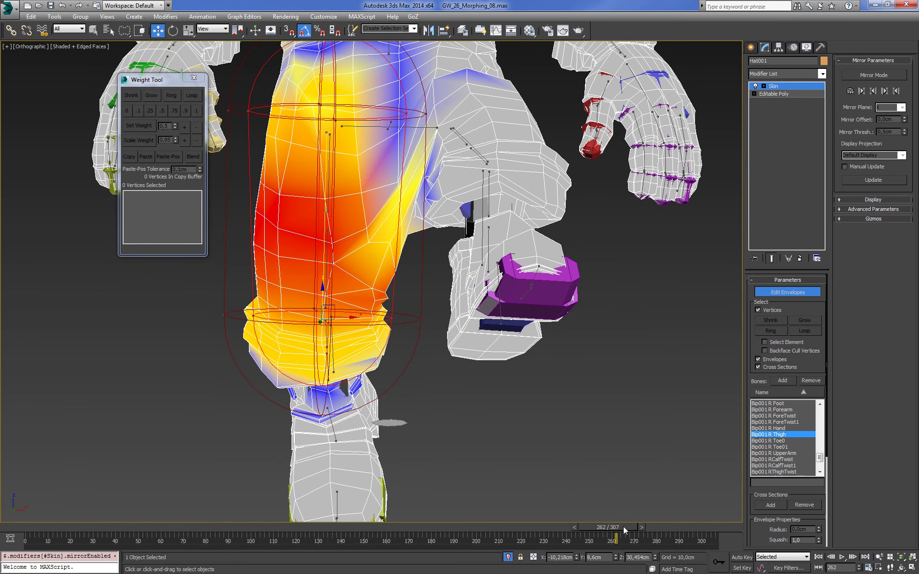
{"action": "mouse_move", "coordinate": [623, 526]}
{"action": "left_mouse_down"}
{"action": "mouse_move", "coordinate": [606, 540]}
{"action": "mouse_move", "coordinate": [2, 552]}
{"action": "left_mouse_up"}
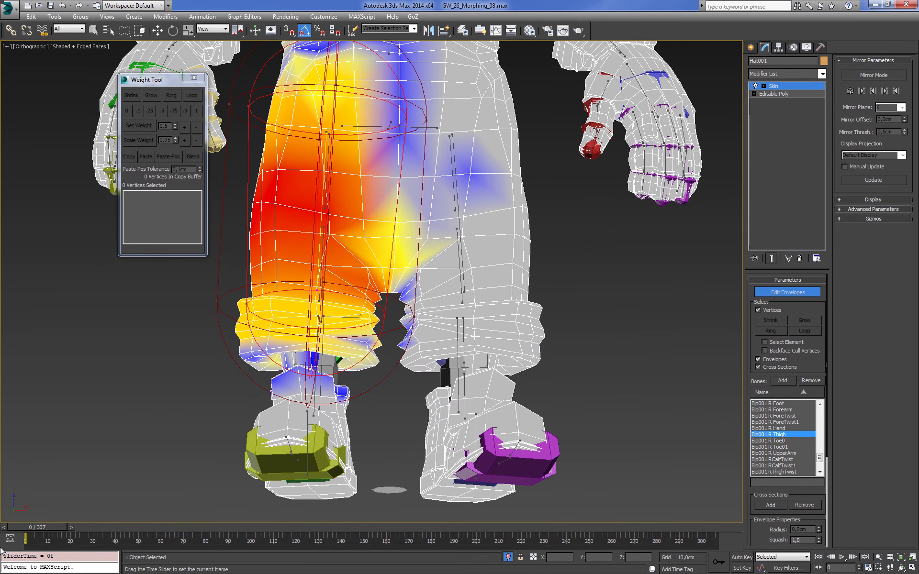
- Frame the whole character, exit envelope editing deselected, and show it plain shaded (F4)
{"action": "key", "text": "w"}
{"action": "key", "text": "f"}
{"action": "key", "text": "z"}
{"action": "scroll", "coordinate": [593, 277], "scroll_direction": "up", "scroll_amount": 5}
{"action": "scroll", "coordinate": [633, 277], "scroll_direction": "down", "scroll_amount": 1}
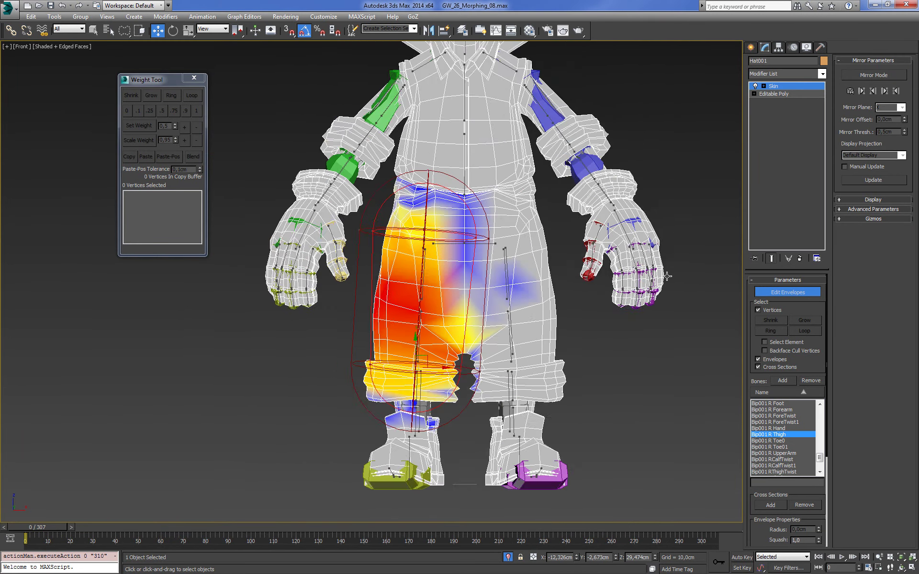
{"action": "scroll", "coordinate": [667, 276], "scroll_direction": "down", "scroll_amount": 5}
{"action": "middle_click_drag", "start_coordinate": [667, 276], "coordinate": [602, 290], "text": "alt"}
{"action": "left_click", "coordinate": [665, 133]}
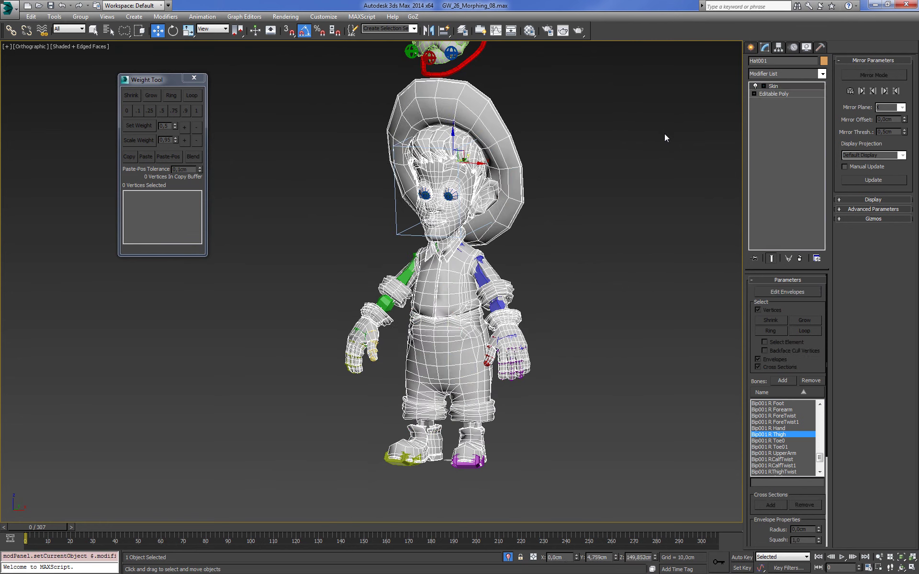
{"action": "key", "text": "z"}
{"action": "key", "text": "F4"}
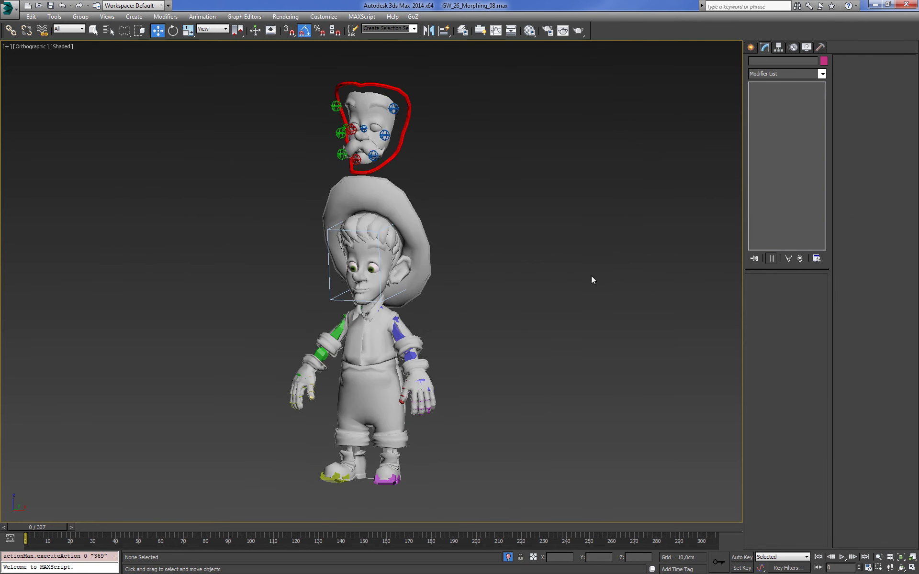
- Save the scene as a new file named GW_27_Skinning_01.max
{"action": "left_click", "coordinate": [12, 16]}
{"action": "left_click", "coordinate": [38, 122]}
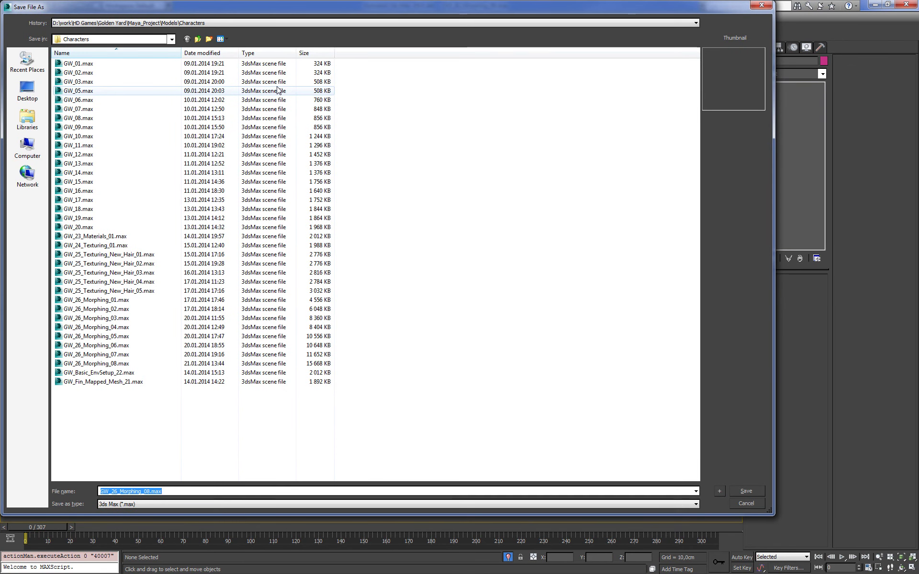
{"action": "type", "text": "GW_27_Skinning_01"}
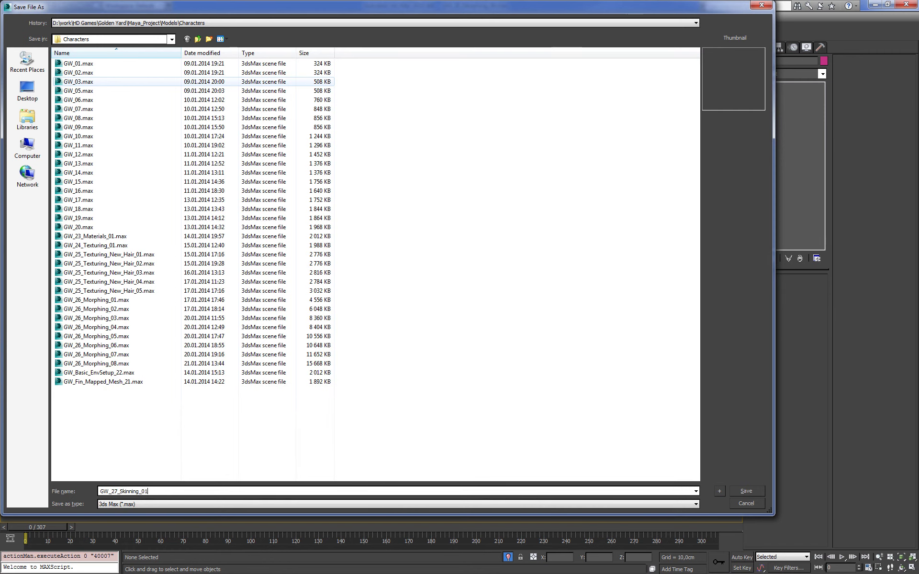
{"action": "key", "text": "Return"}
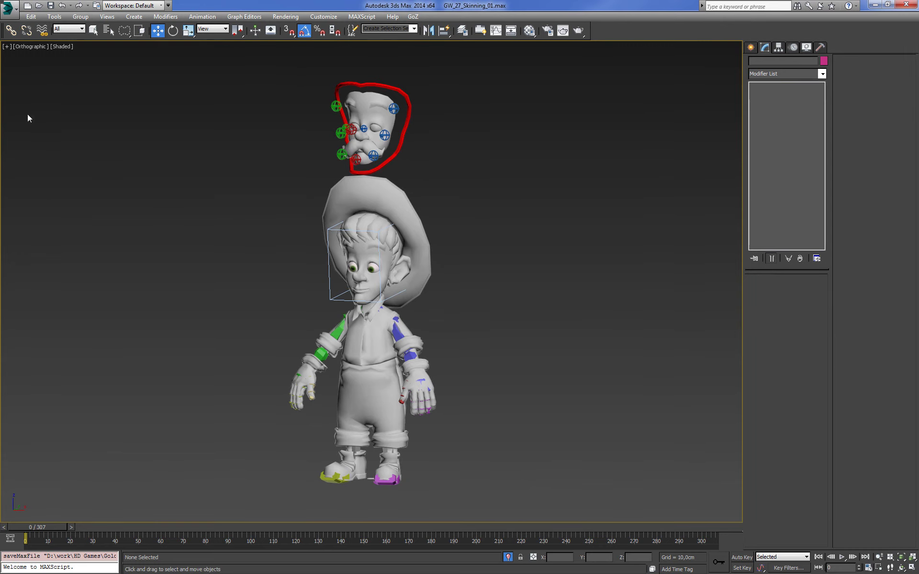
- Save As again to confirm the file name GW_27_Skining_01.max
{"action": "left_click", "coordinate": [8, 7]}
{"action": "left_click", "coordinate": [10, 114]}
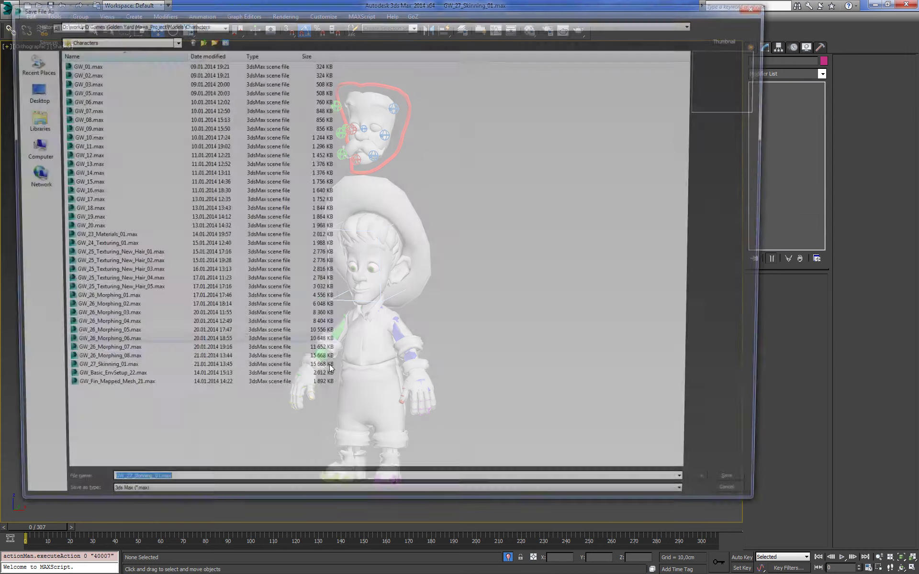
{"action": "left_click", "coordinate": [170, 492]}
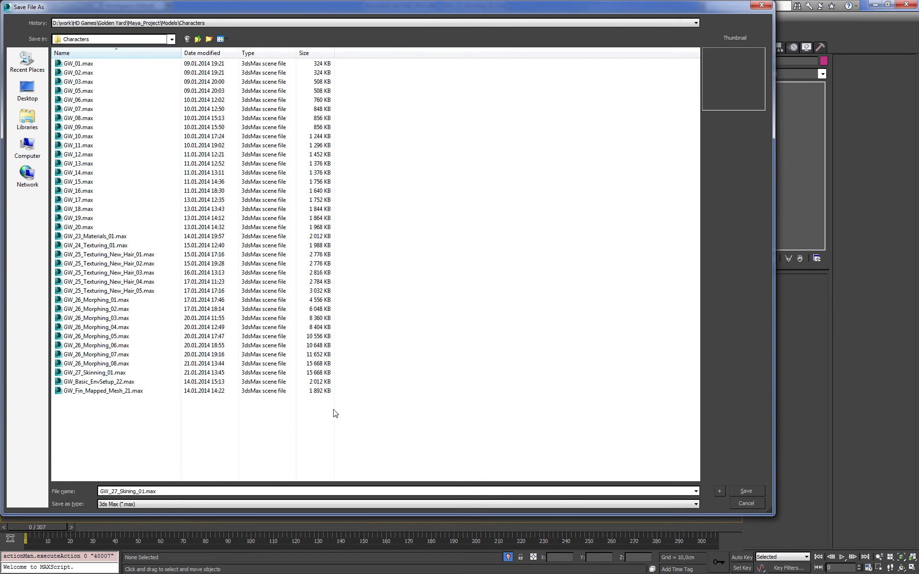
{"action": "key", "text": "Return"}
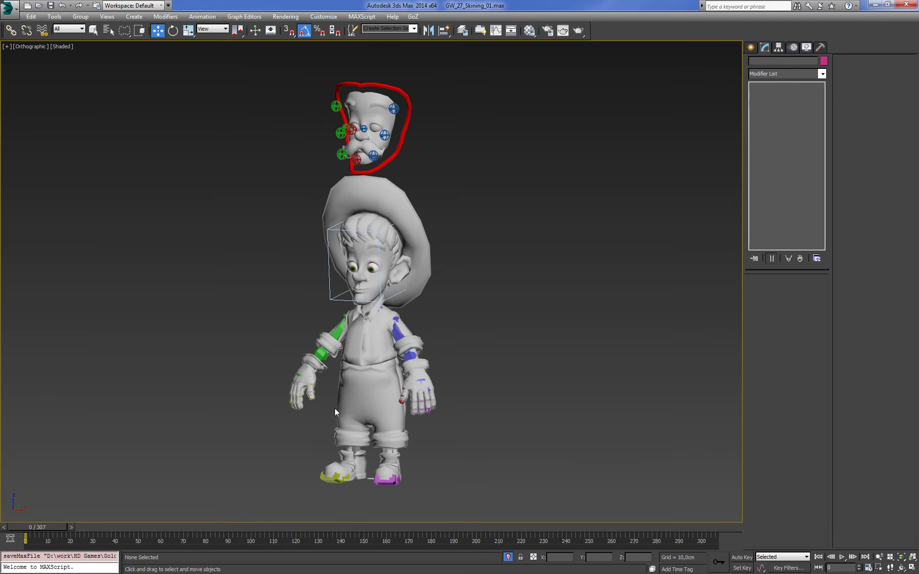